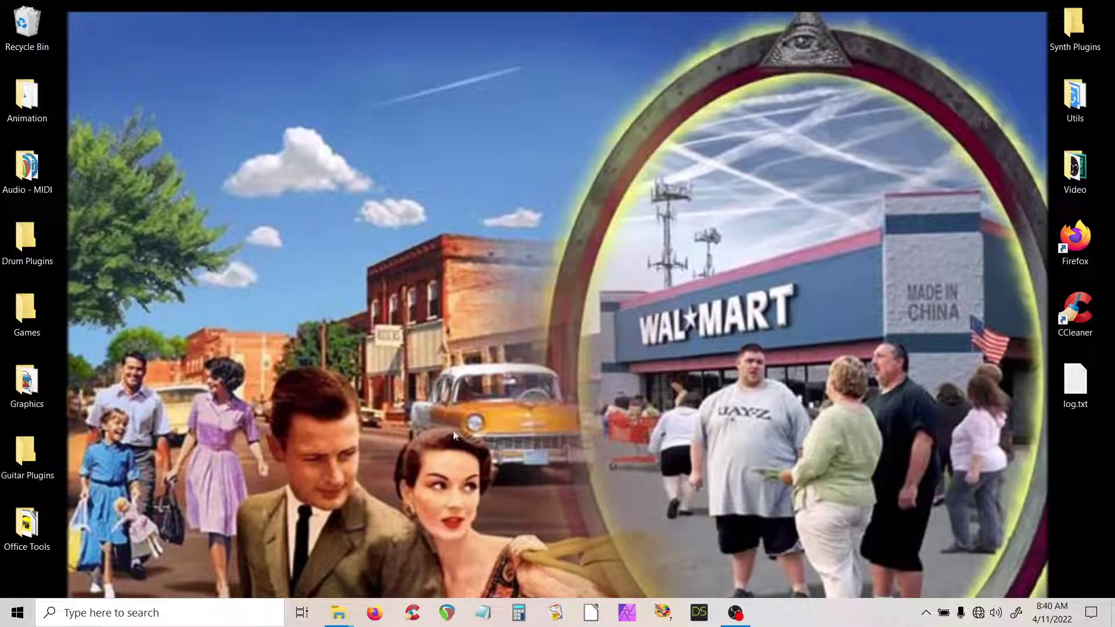
Step: Bring up the two File Explorer windows showing Local Disk (C:) and Daz Store Content side by side
mouse_move(338, 613)
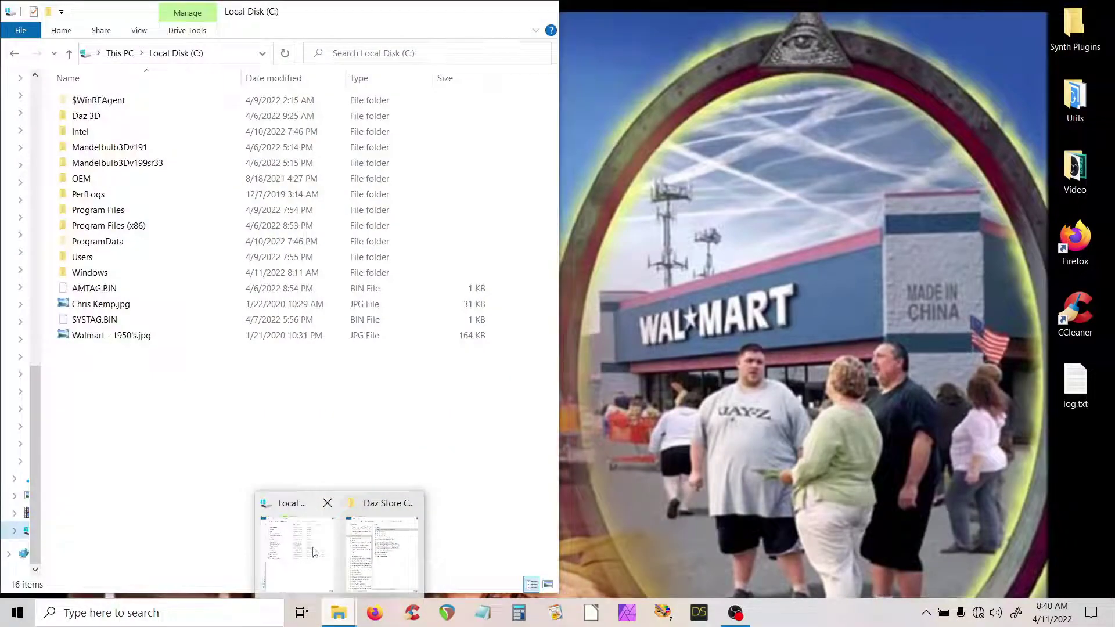
click(320, 558)
mouse_move(342, 611)
click(387, 537)
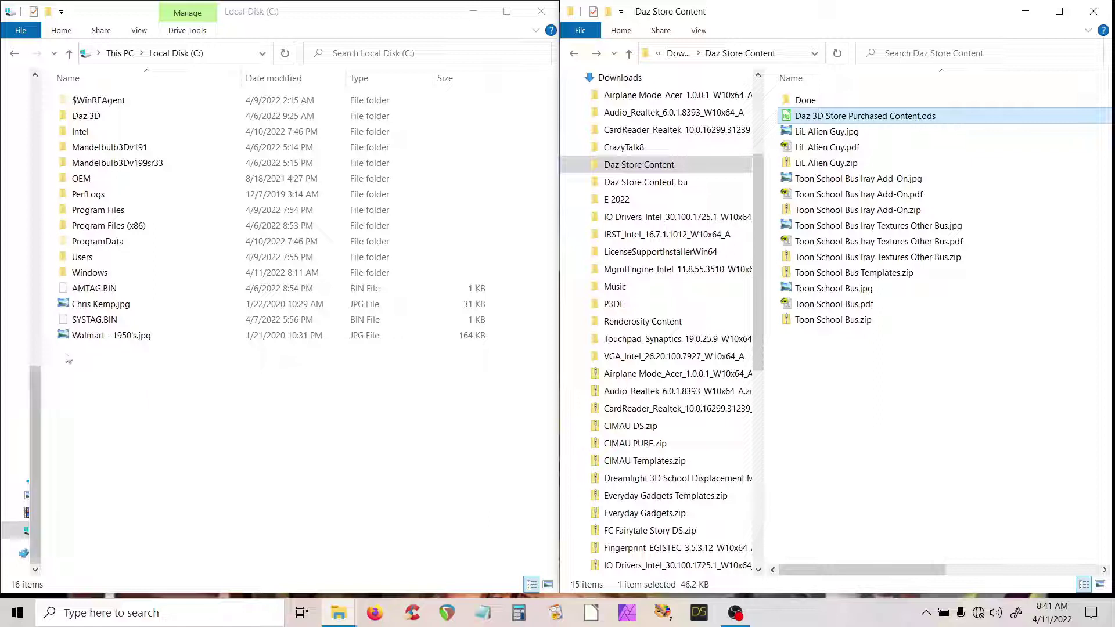
Step: Browse drive C to Daz 3D > Applications > Data > DAZ 3D, look into My DAZ 3D Library, and return to DAZ 3D
double_click(92, 119)
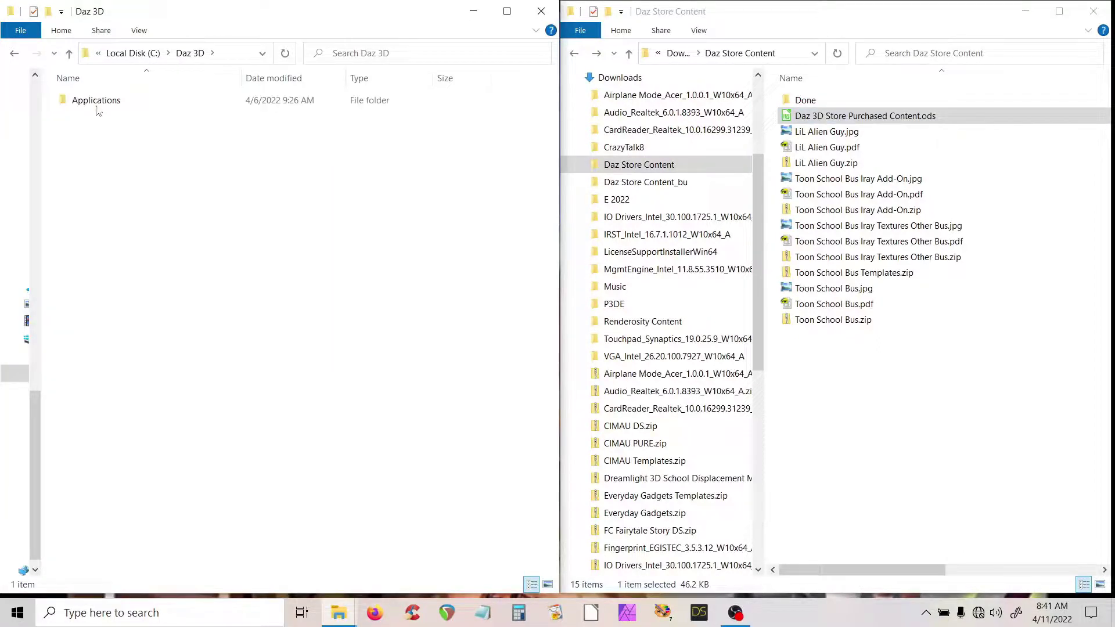
double_click(98, 103)
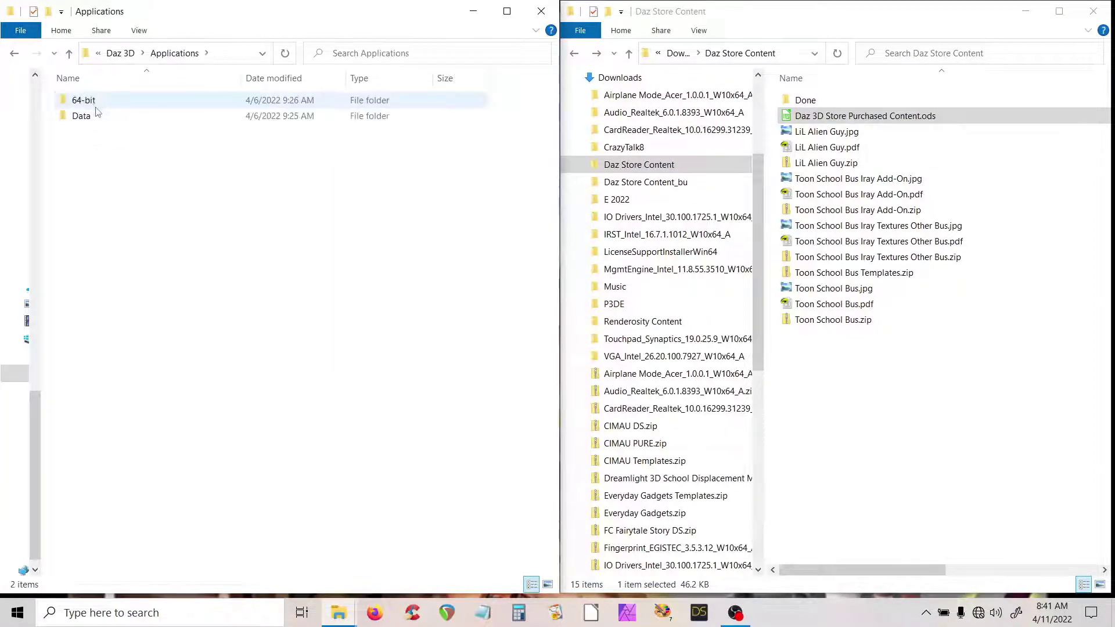
double_click(87, 118)
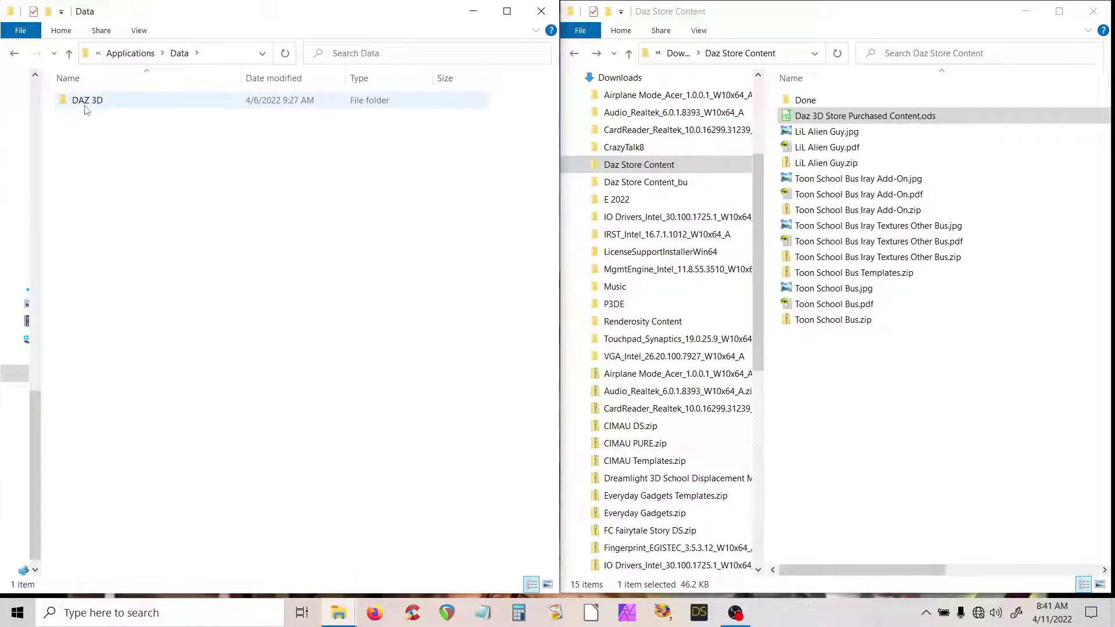
double_click(86, 110)
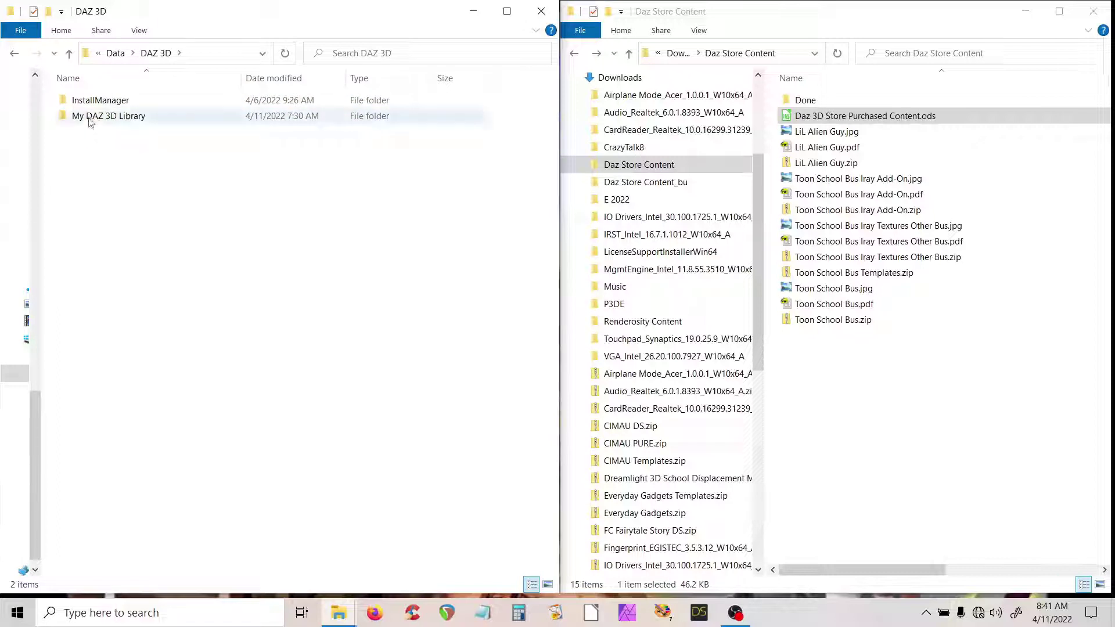
double_click(90, 117)
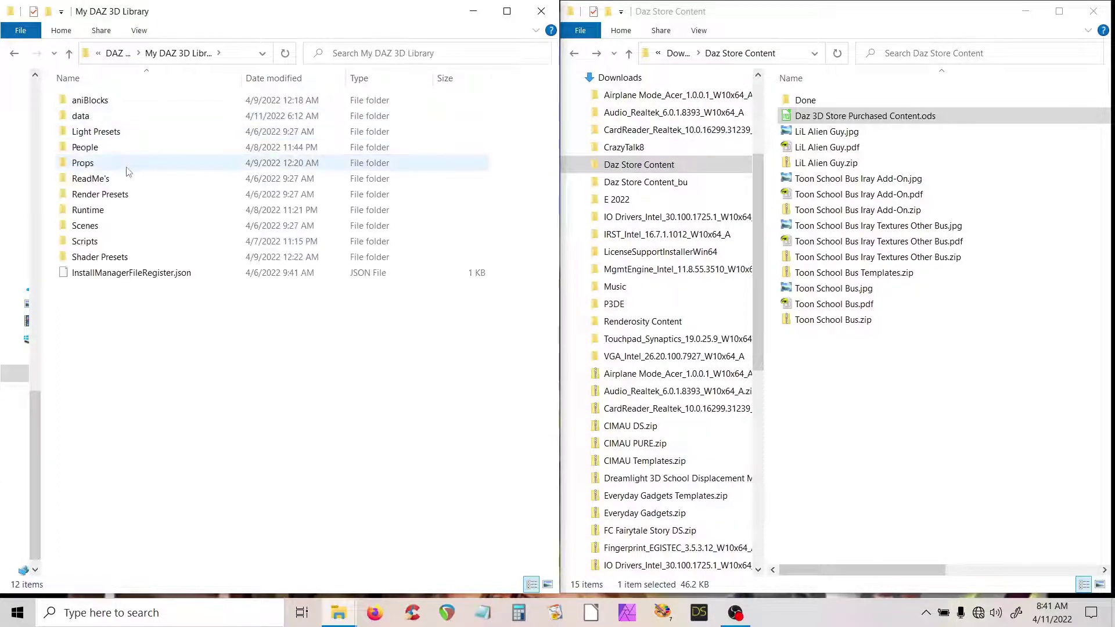
click(14, 53)
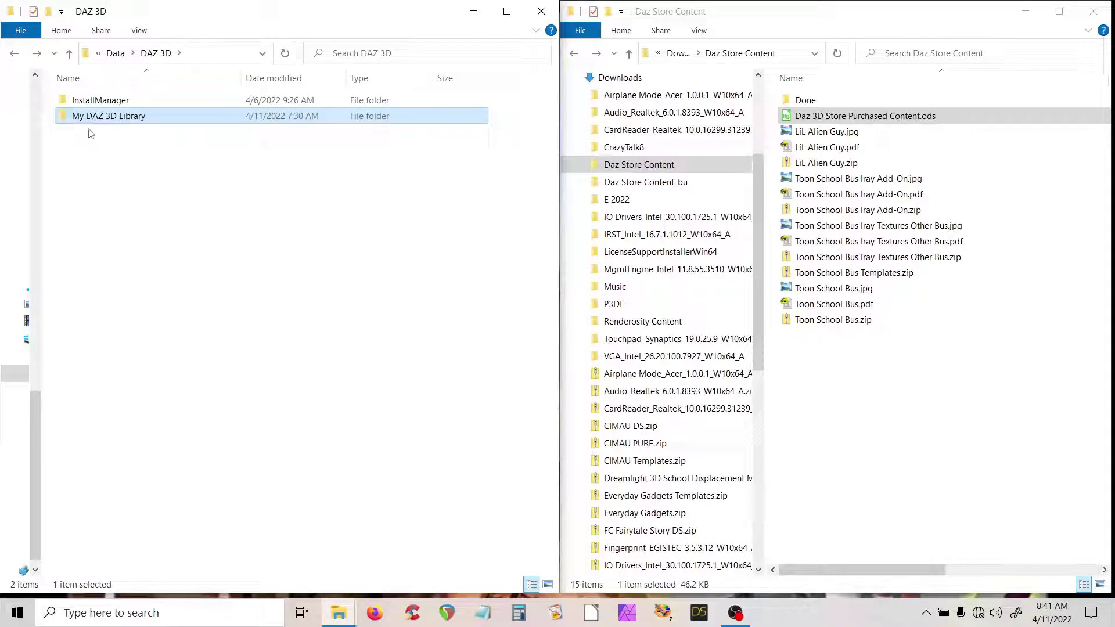
Step: Create a folder named My DAZ 3rd Party Library beside My DAZ 3D Library
right_click(92, 137)
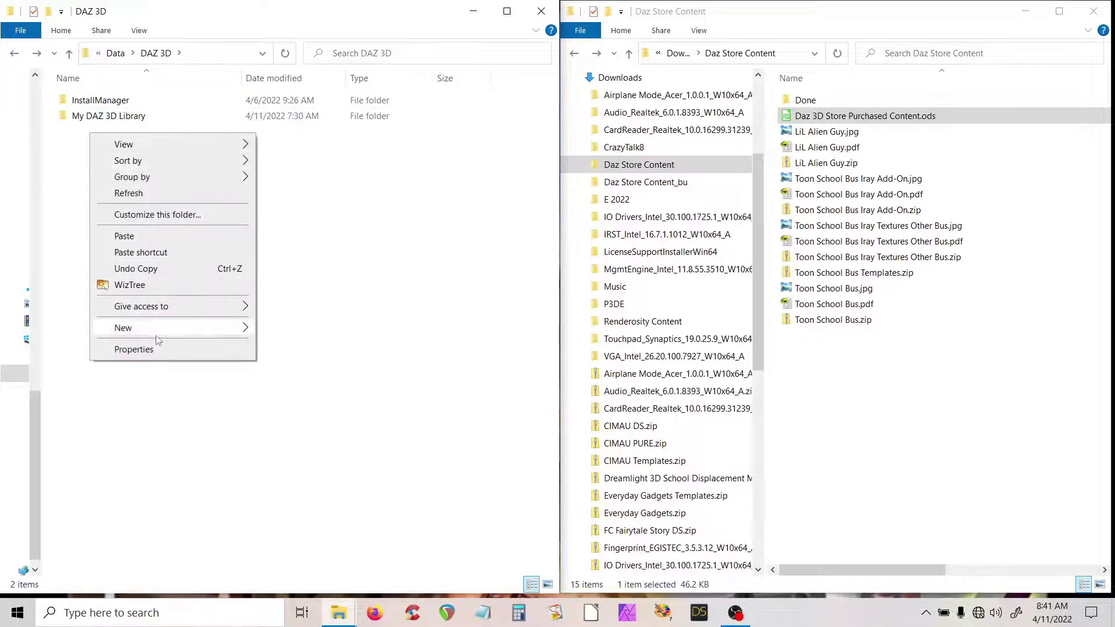
mouse_move(162, 335)
click(290, 329)
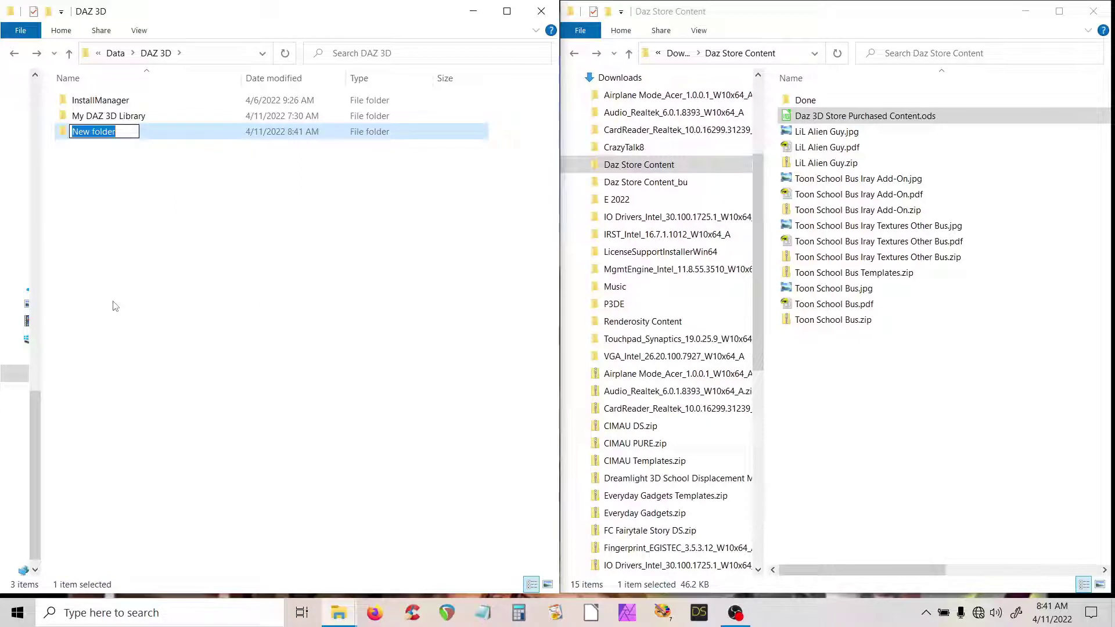
text(My )
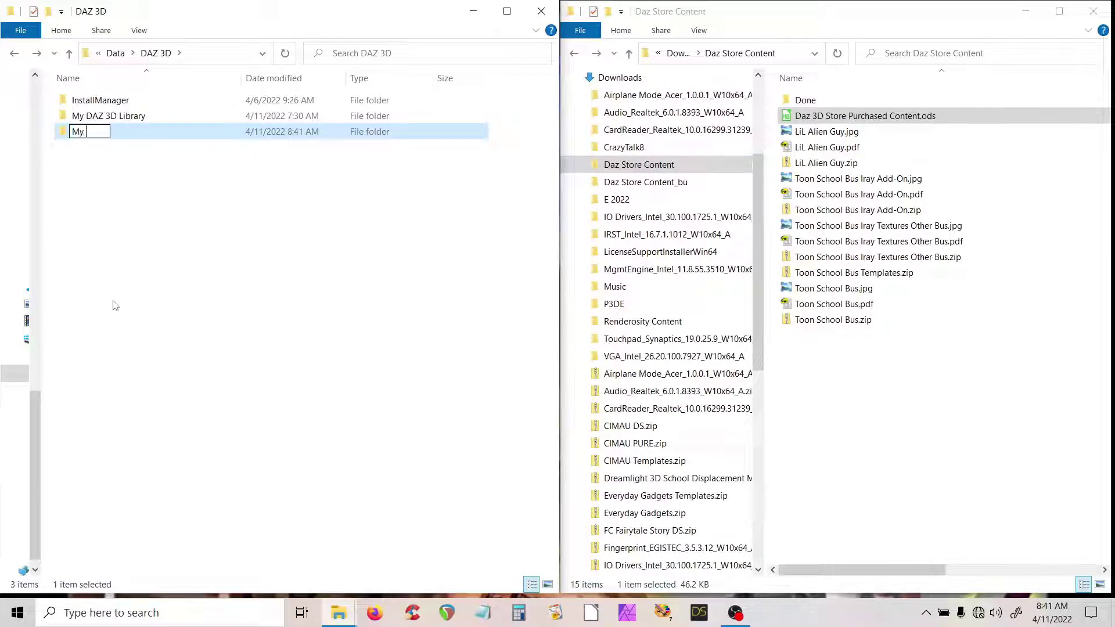
text(DAZ 3)
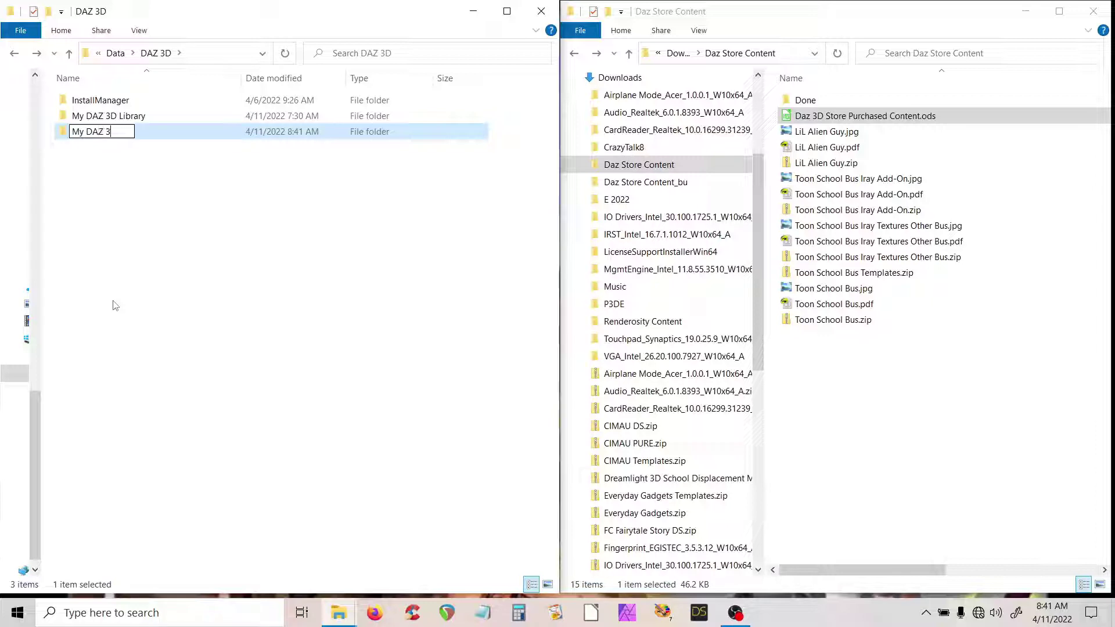
text(rd Party Libr)
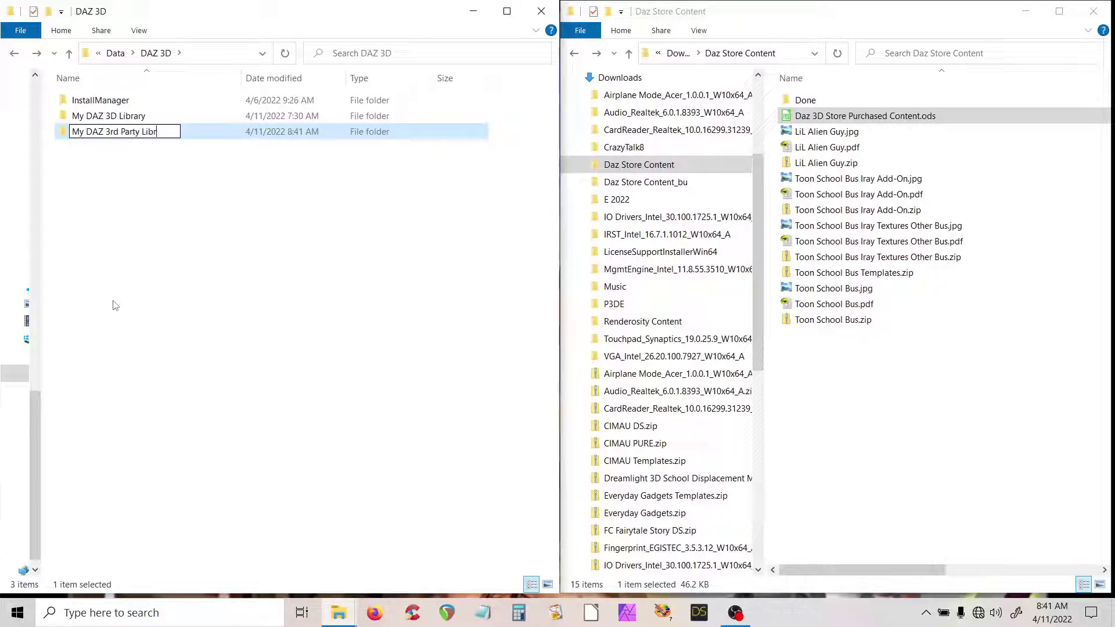
text(ary)
key(Return)
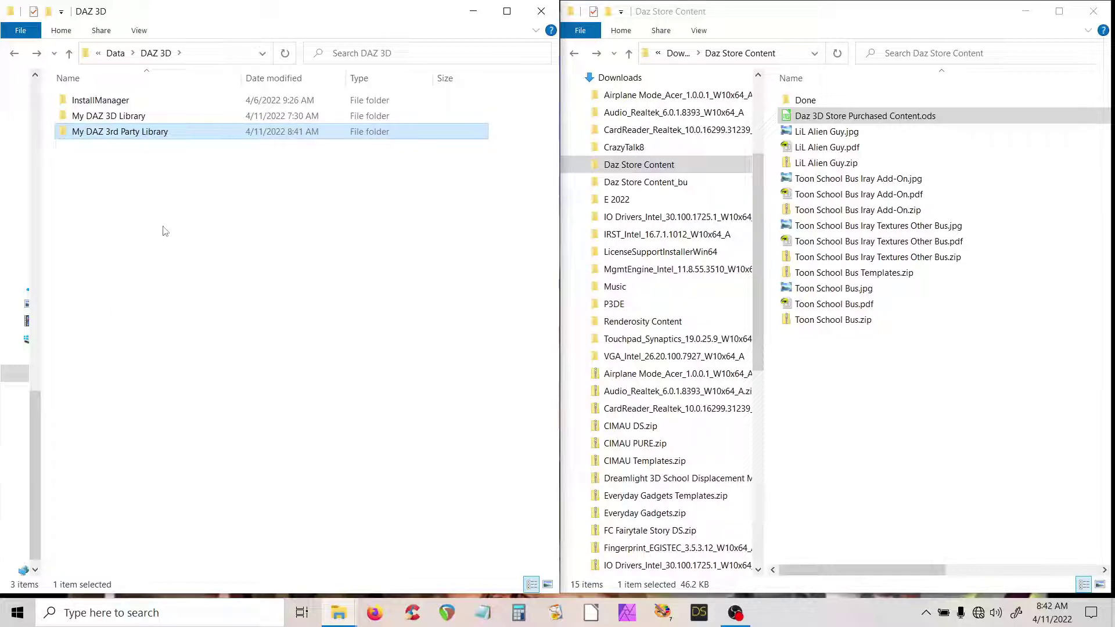
Step: Examine the aniBlocks and data folders inside My DAZ 3D Library, returning to the library's top level
double_click(107, 117)
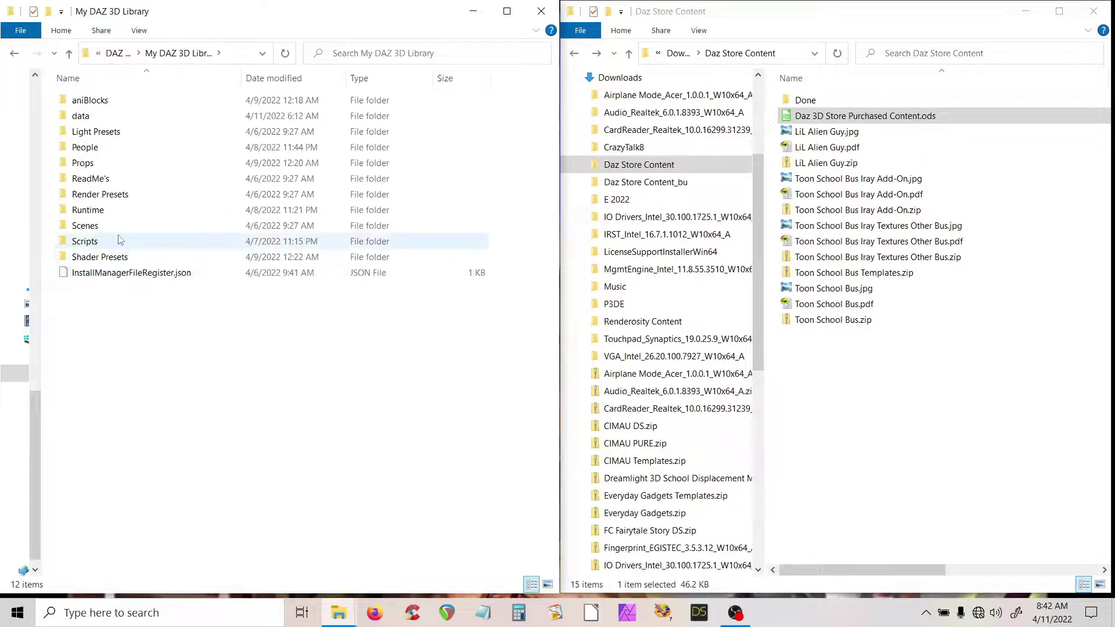
double_click(90, 103)
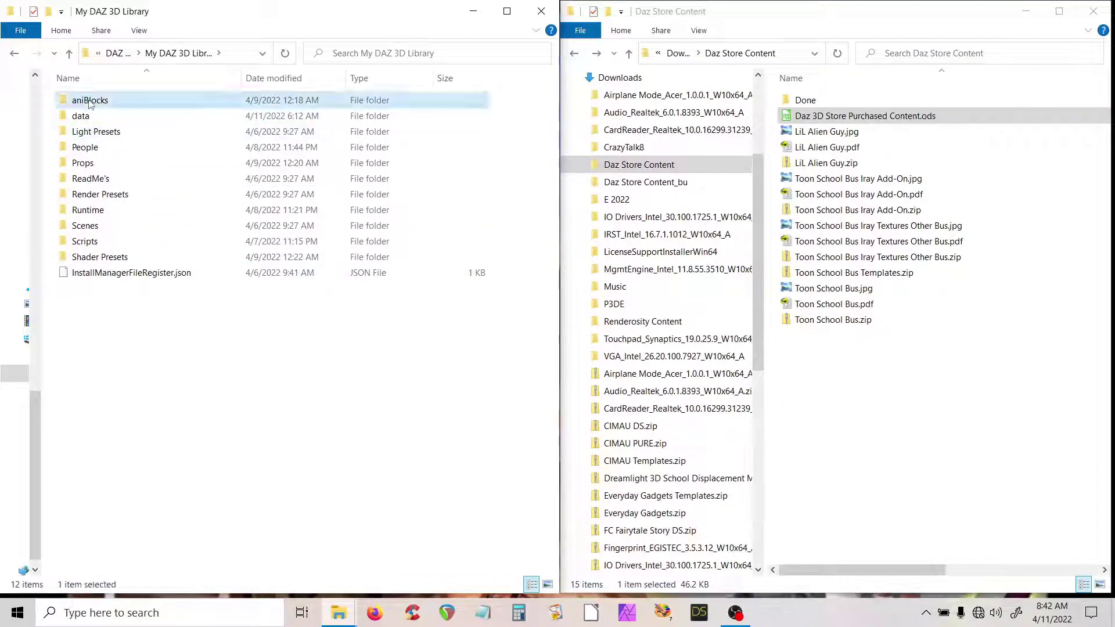
double_click(100, 107)
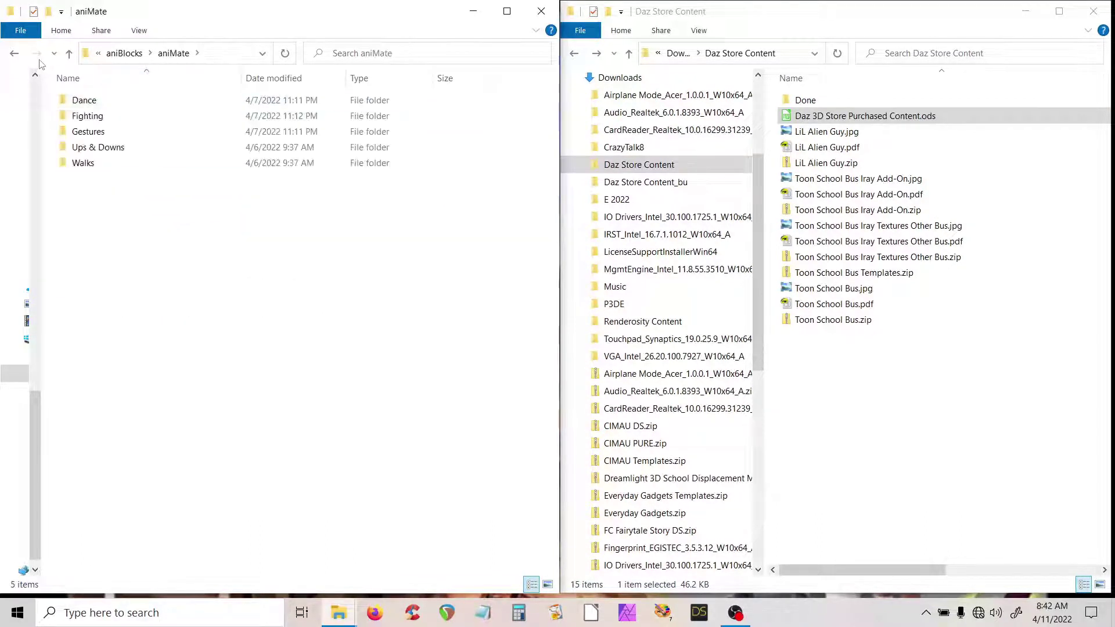
click(14, 53)
click(14, 53)
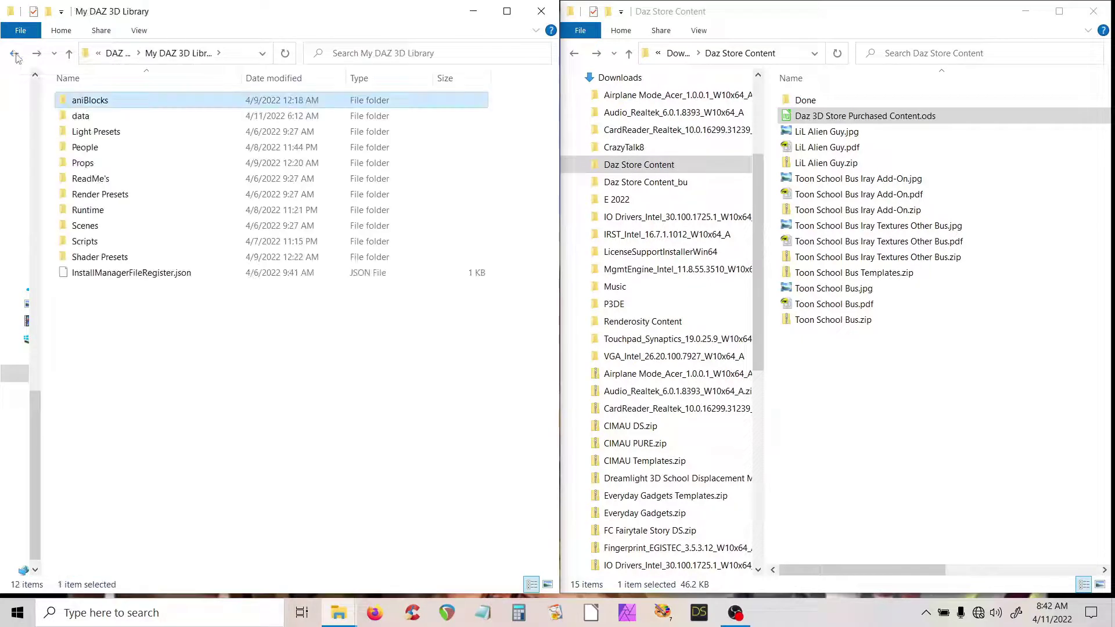
double_click(81, 116)
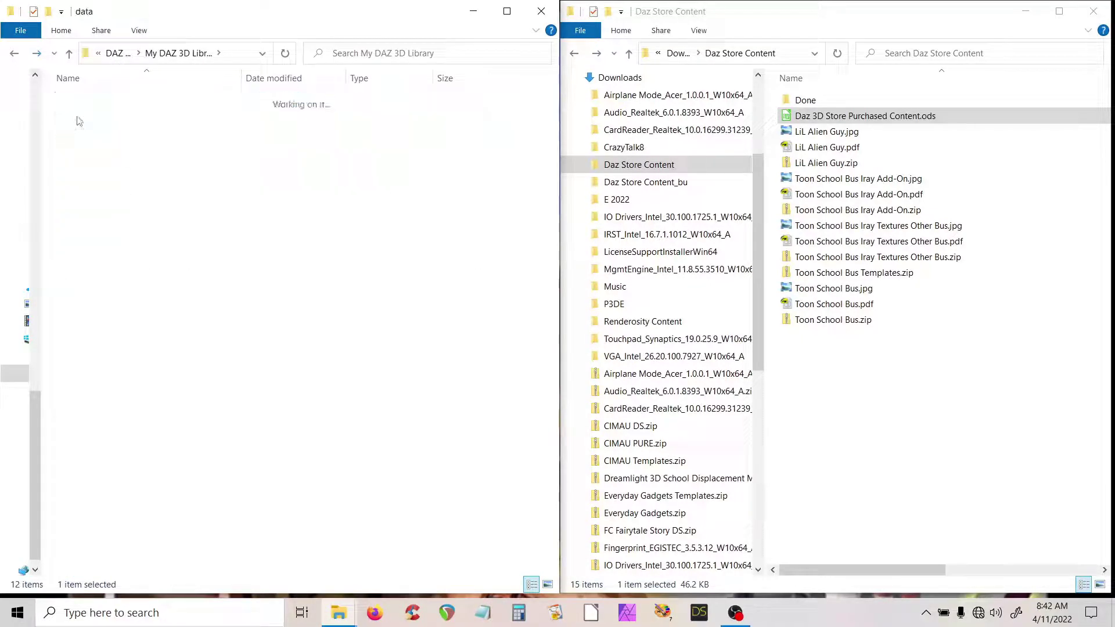
click(16, 59)
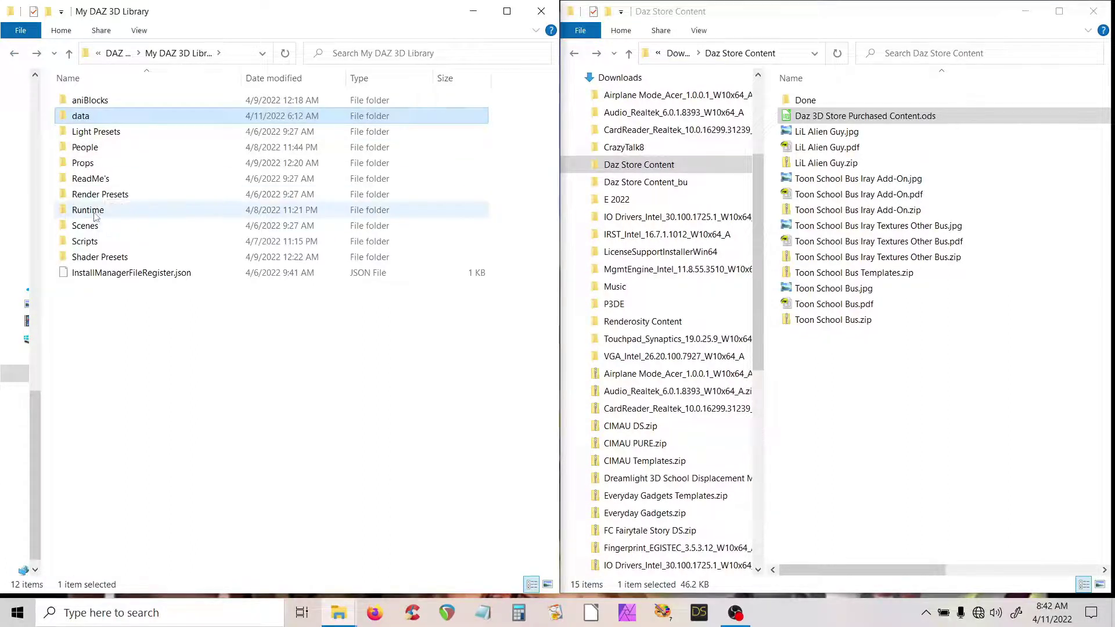
Step: Examine the contents of the Runtime and Scripts folders in My DAZ 3D Library
double_click(89, 211)
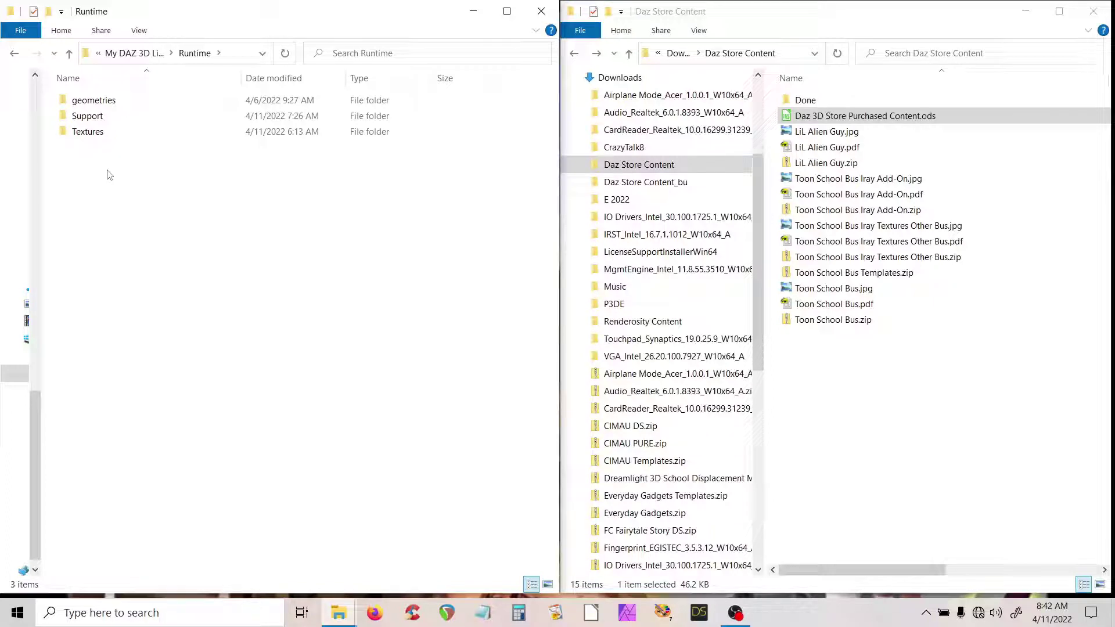
click(14, 53)
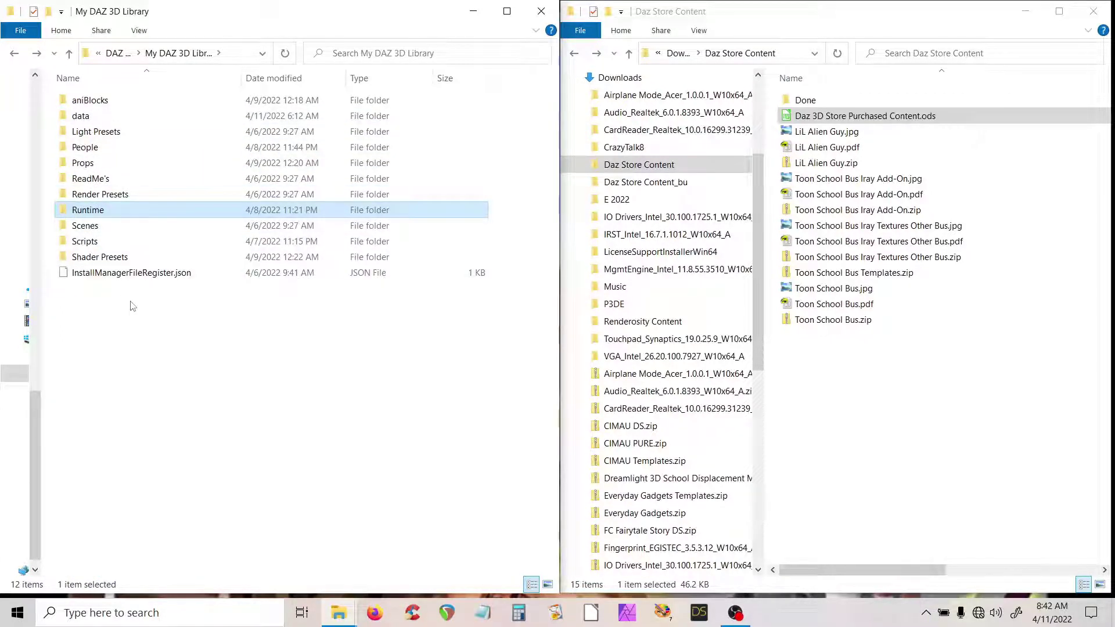
double_click(87, 241)
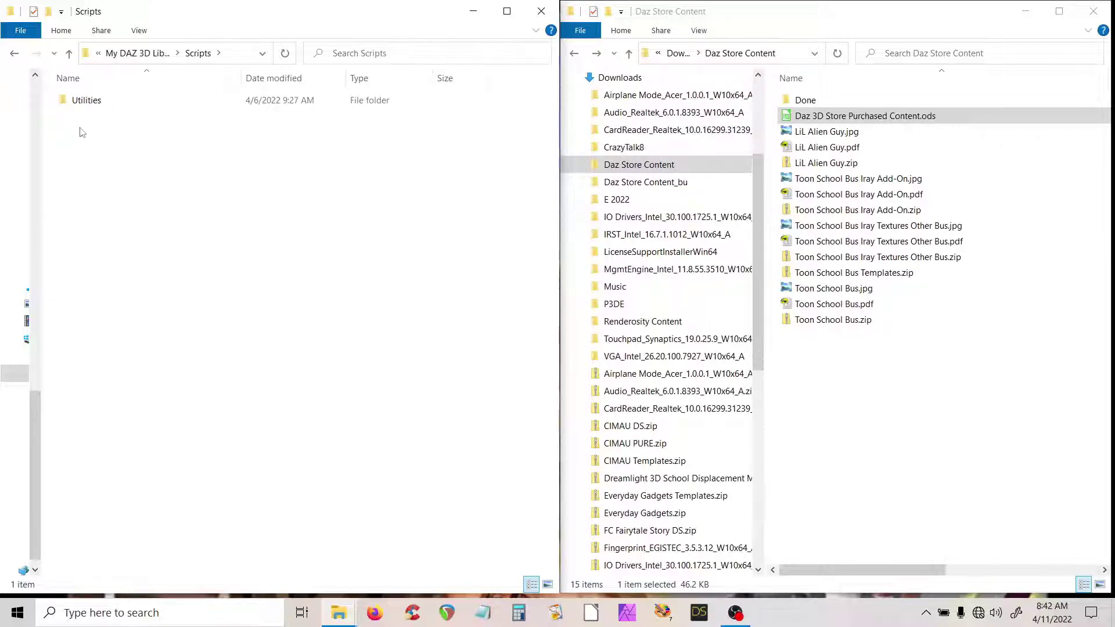
click(14, 53)
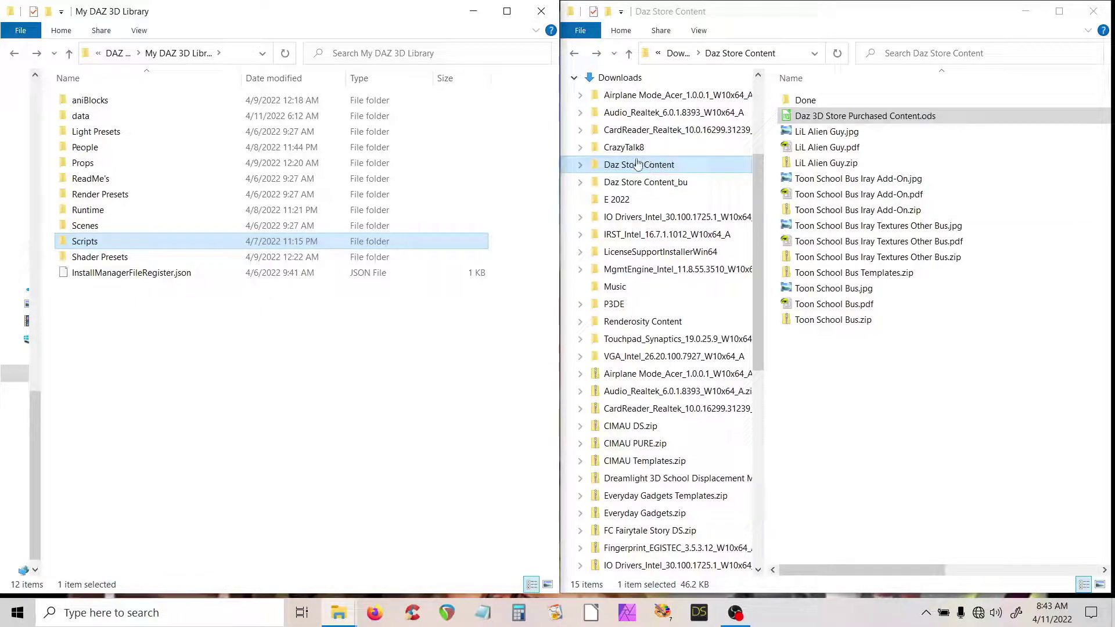
Step: Look into the Done folder inside Daz Store Content, return to the parent folder and widen the folder tree
click(639, 164)
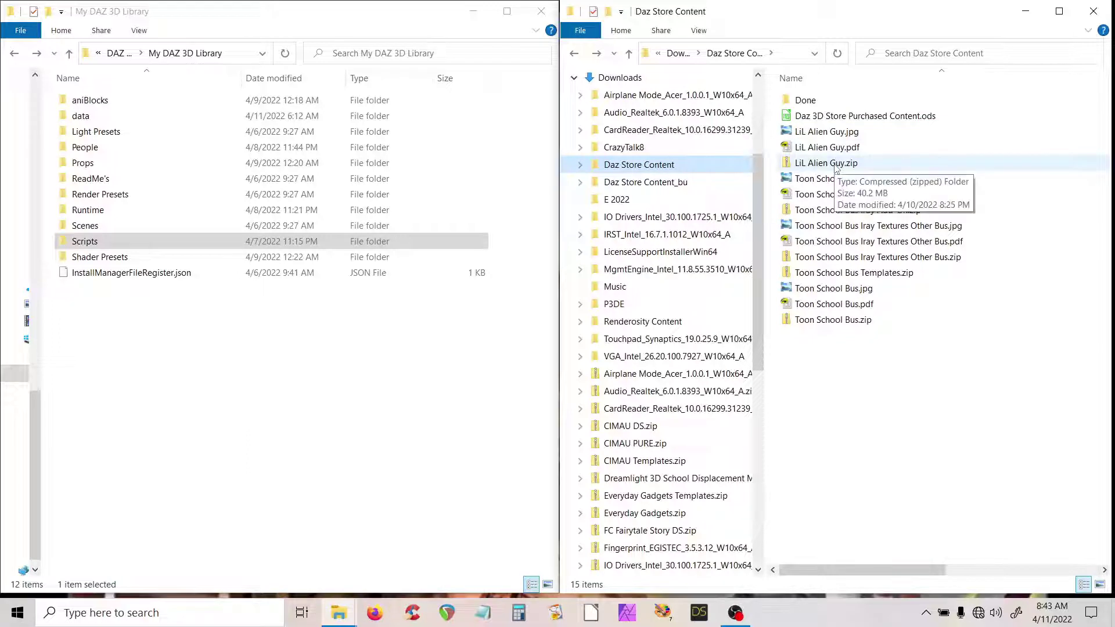
click(834, 351)
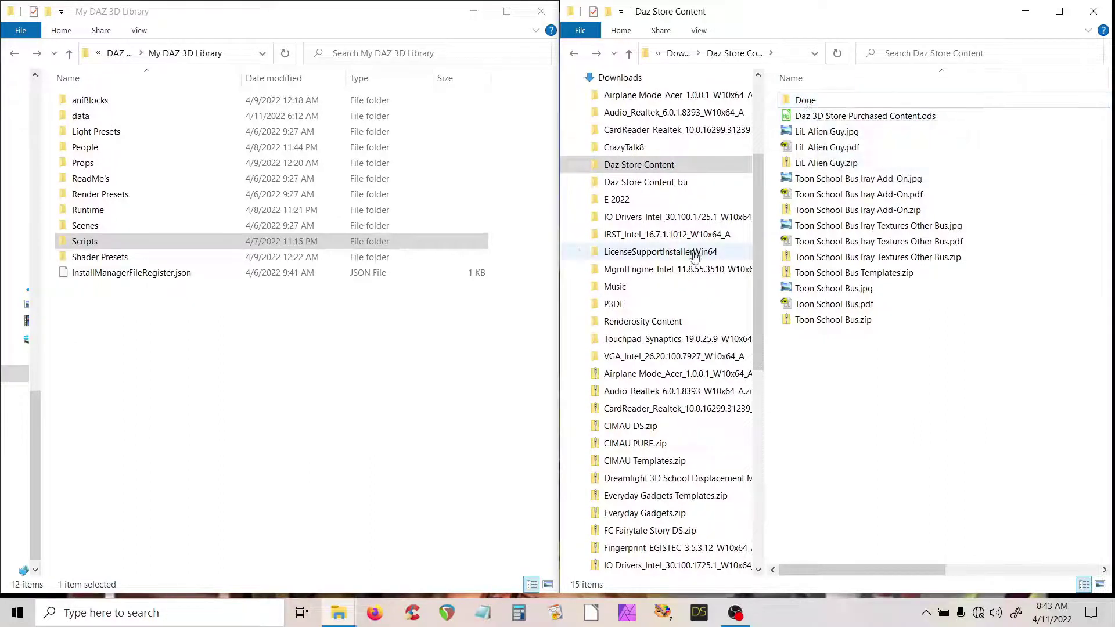
click(625, 169)
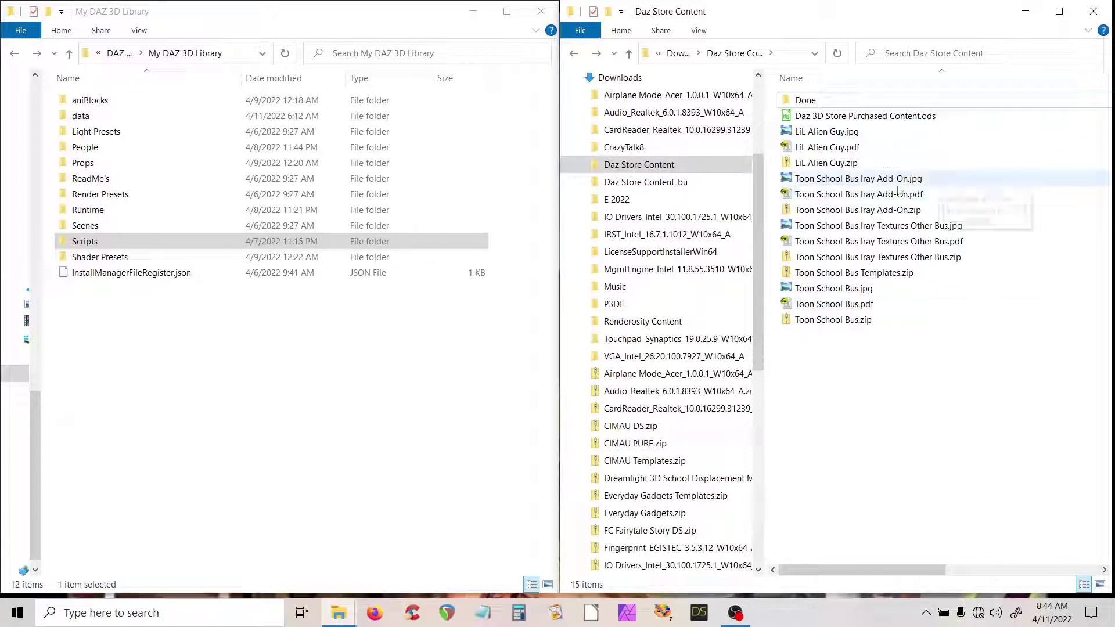
double_click(807, 101)
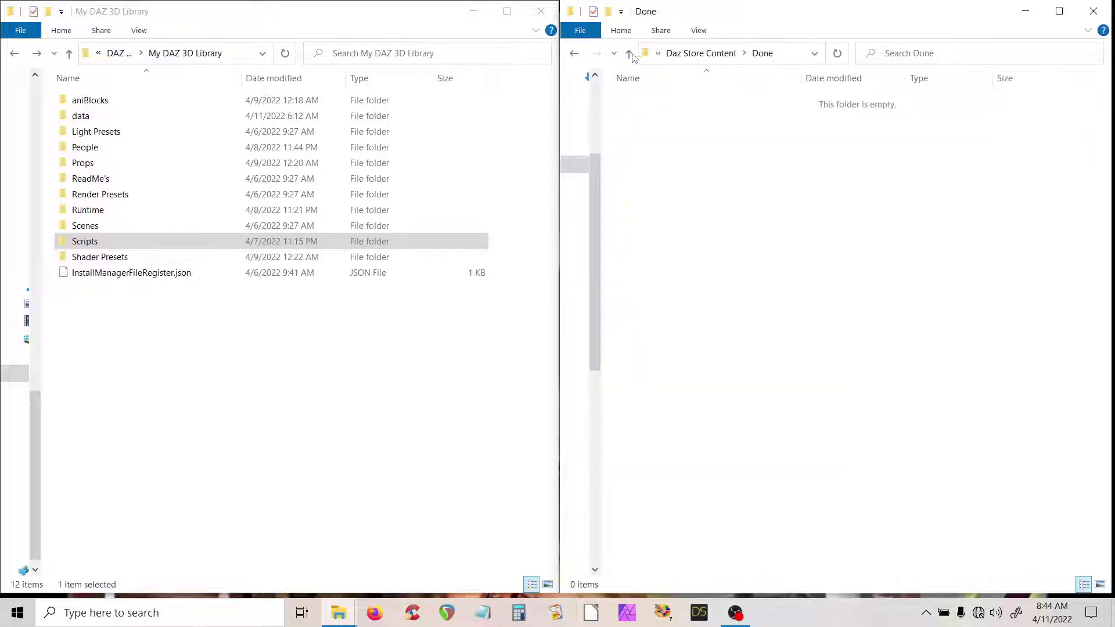
click(575, 54)
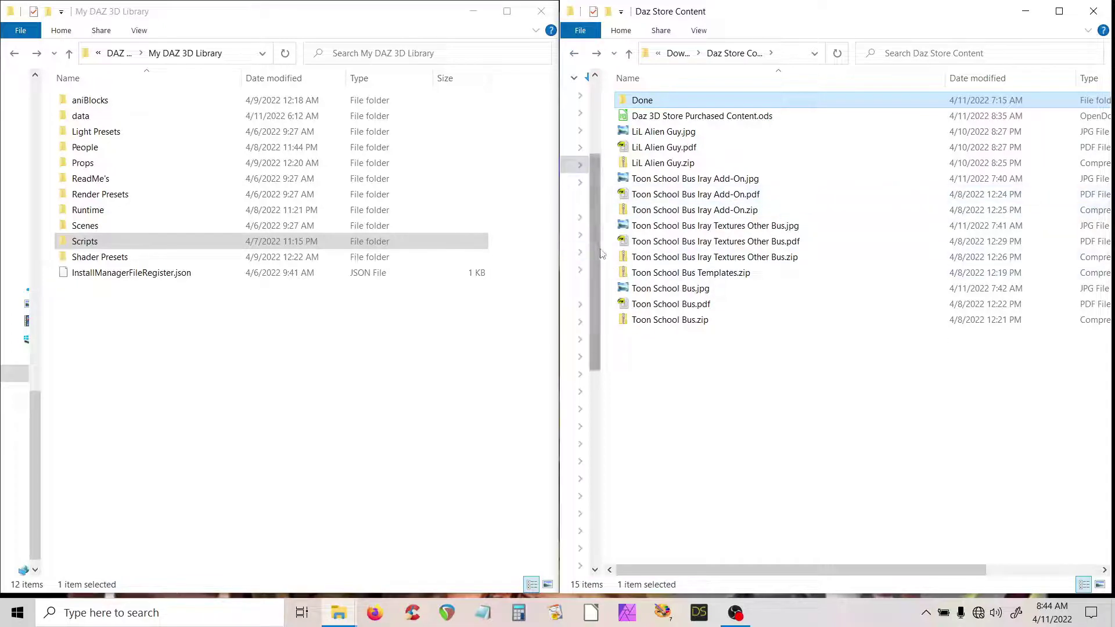
drag(601, 250, 719, 219)
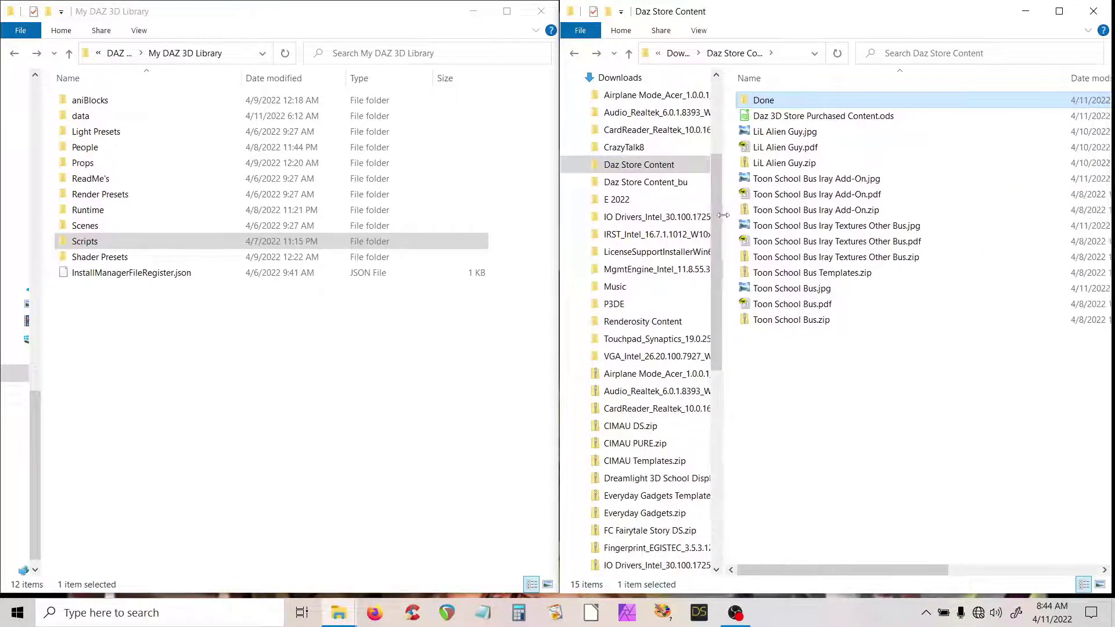
click(829, 371)
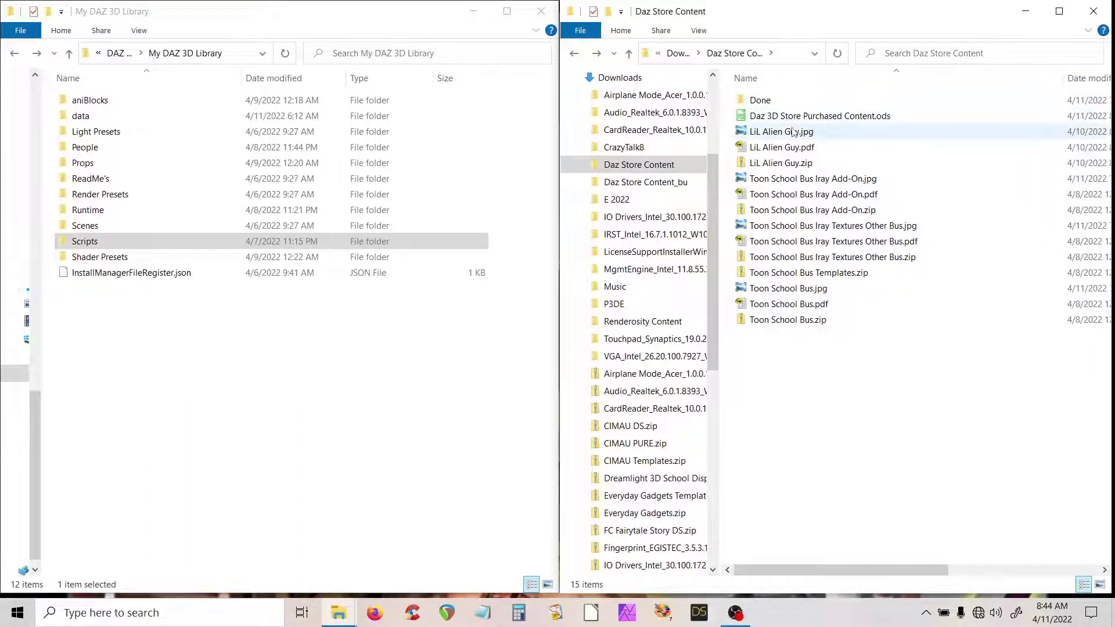
Step: Inspect the LiL Alien Guy, Toon School Bus and Toon School Bus Templates zip files, and view Toon School Bus.pdf
click(795, 167)
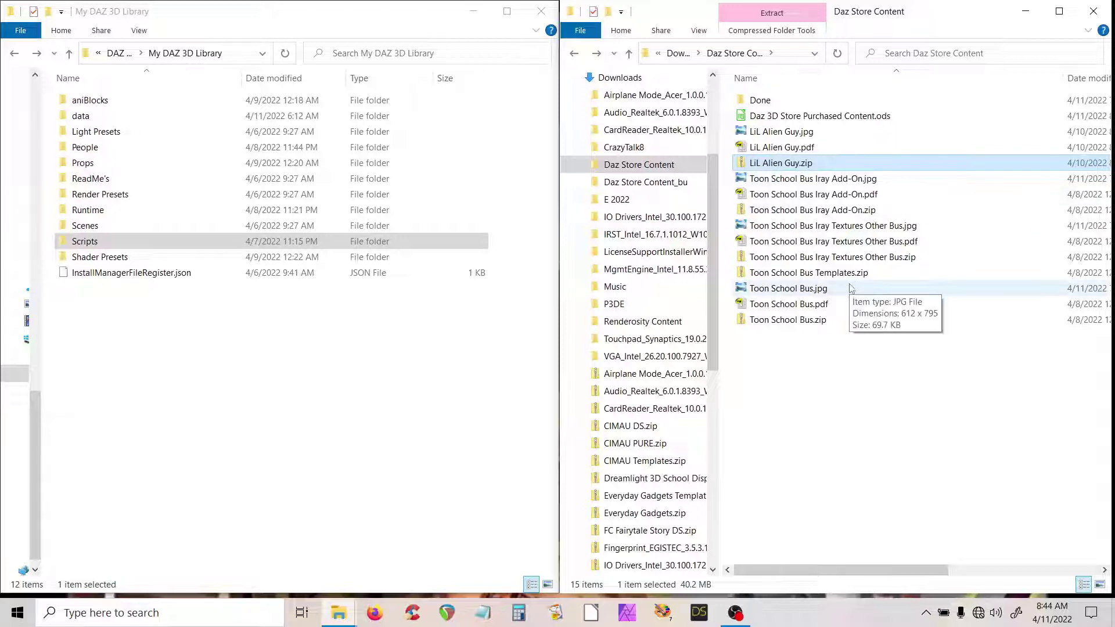
click(786, 321)
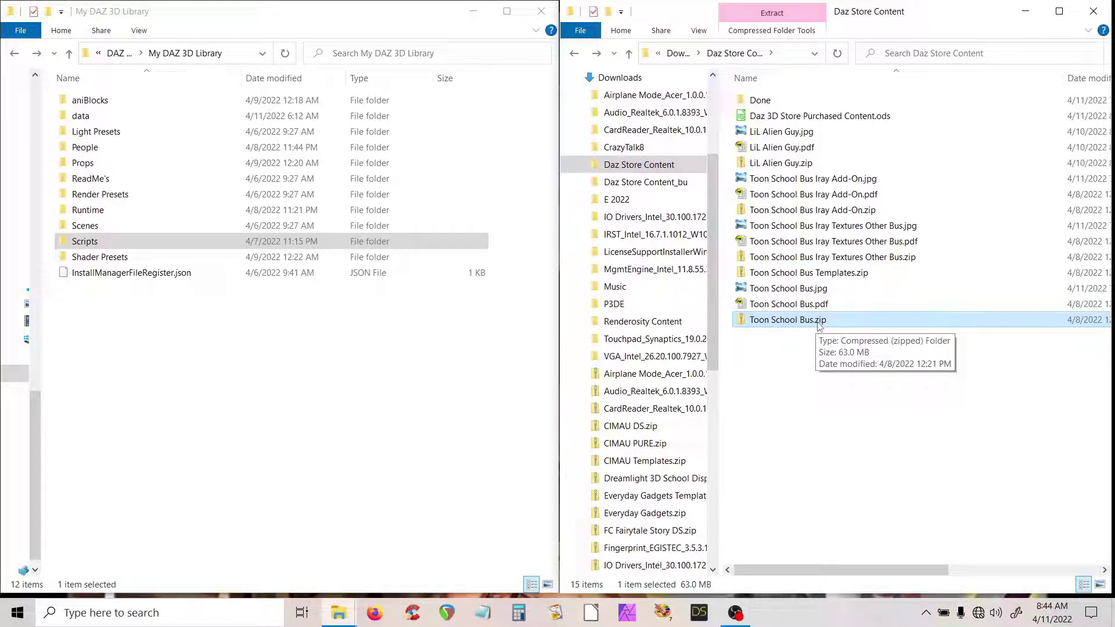
click(816, 278)
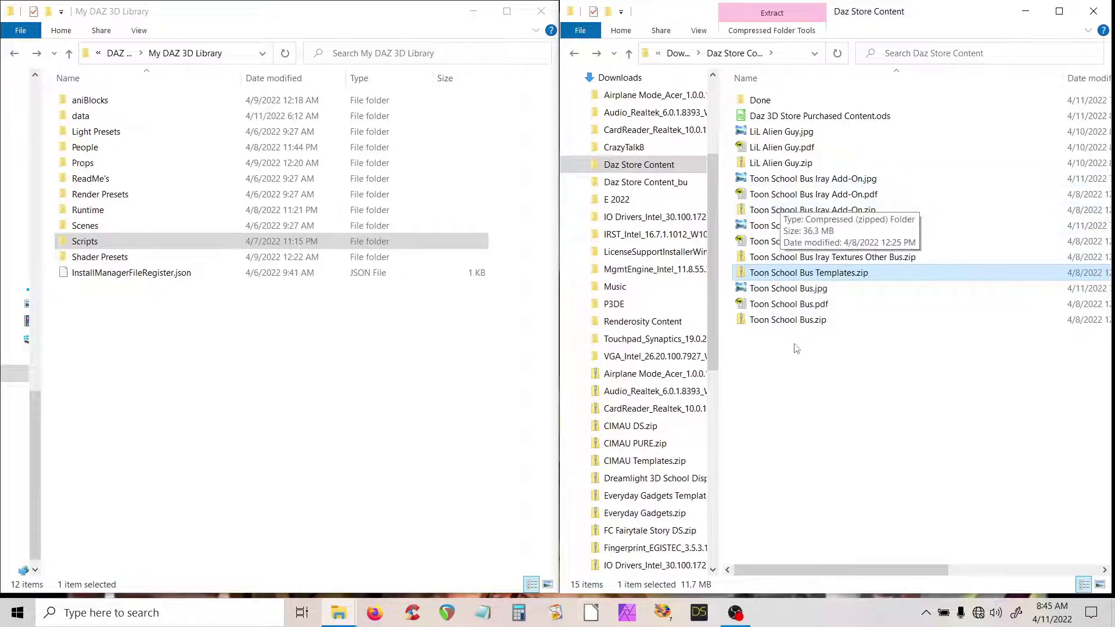
click(780, 307)
double_click(780, 306)
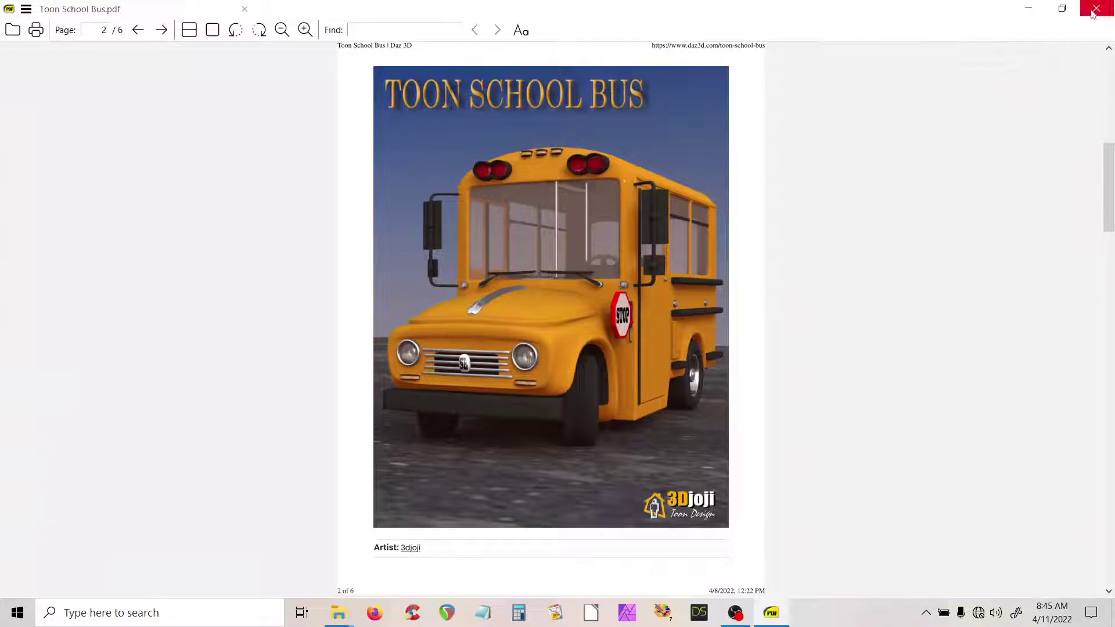
Step: Read the compatibility and install details in Toon School Bus.pdf and close the document
scroll(809, 257, down, 3)
scroll(810, 256, down, 13)
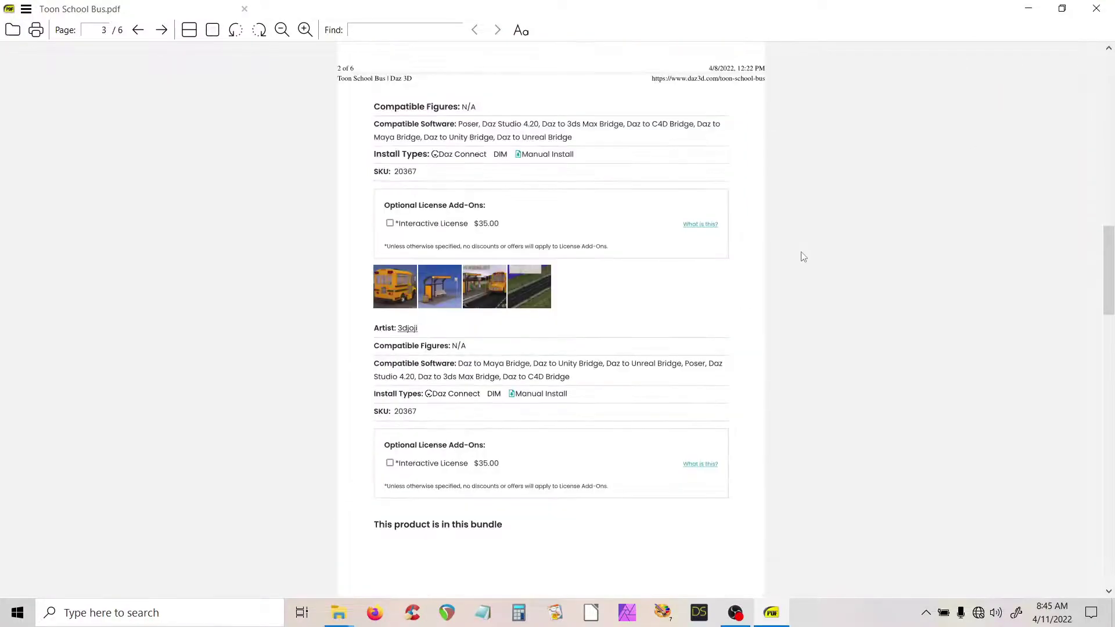
scroll(798, 258, up, 20)
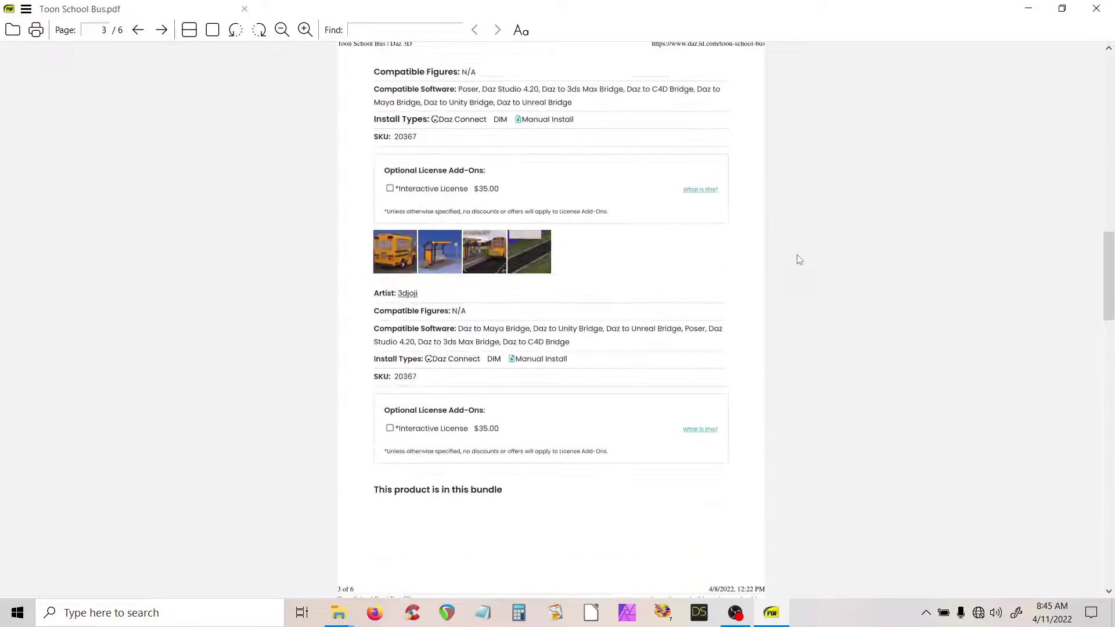
click(1100, 8)
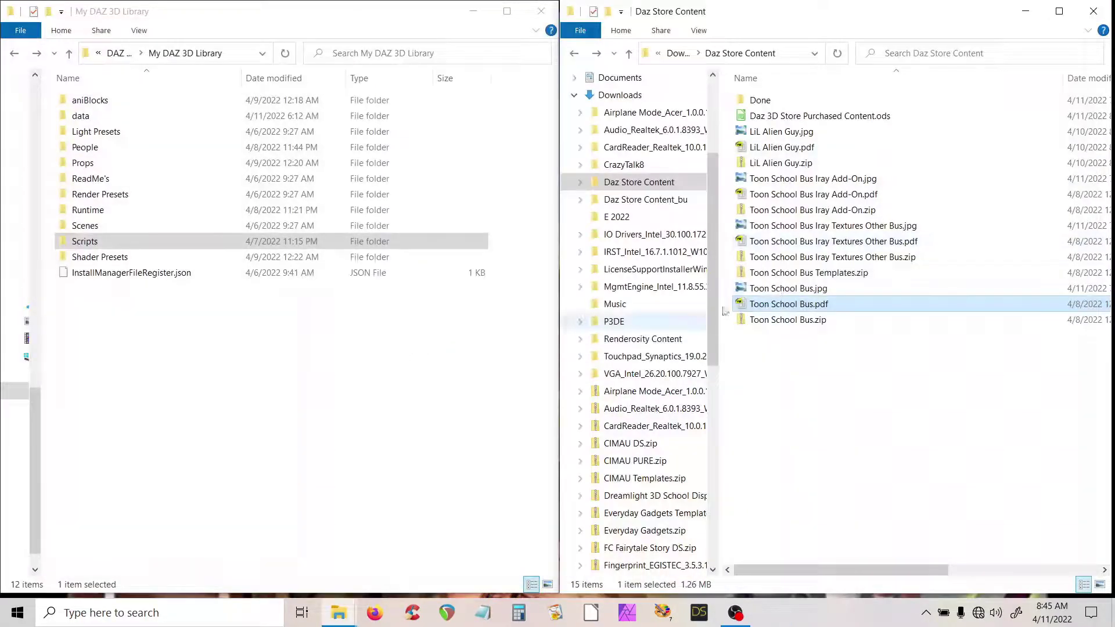
Step: View Toon School Bus.jpg, enlarge the picture to inspect the bus and close the image
double_click(771, 289)
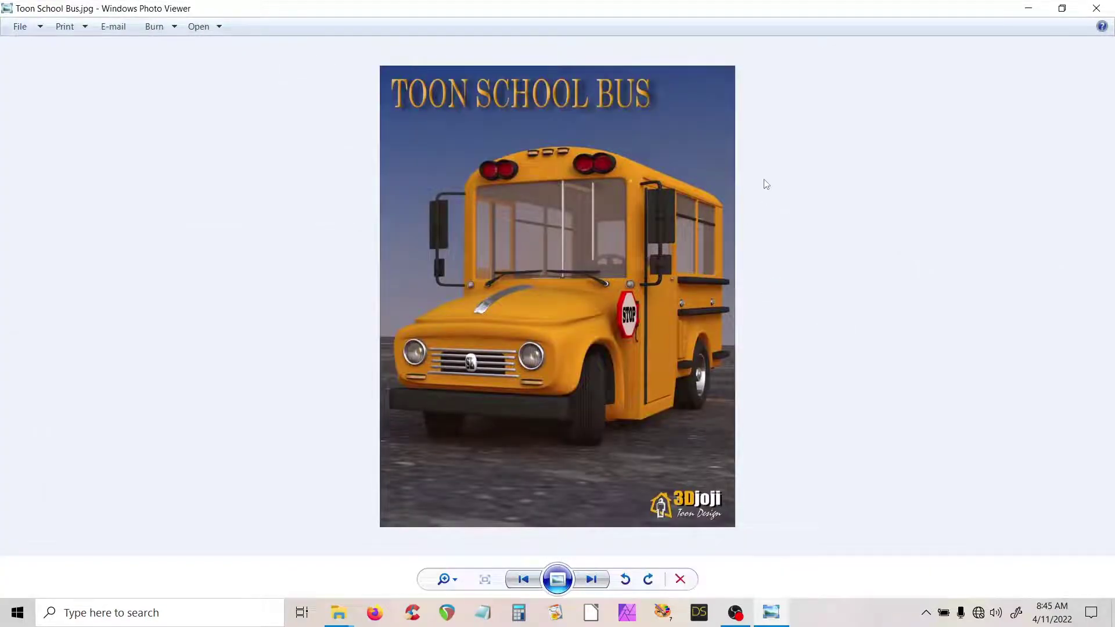
scroll(719, 226, up, 2)
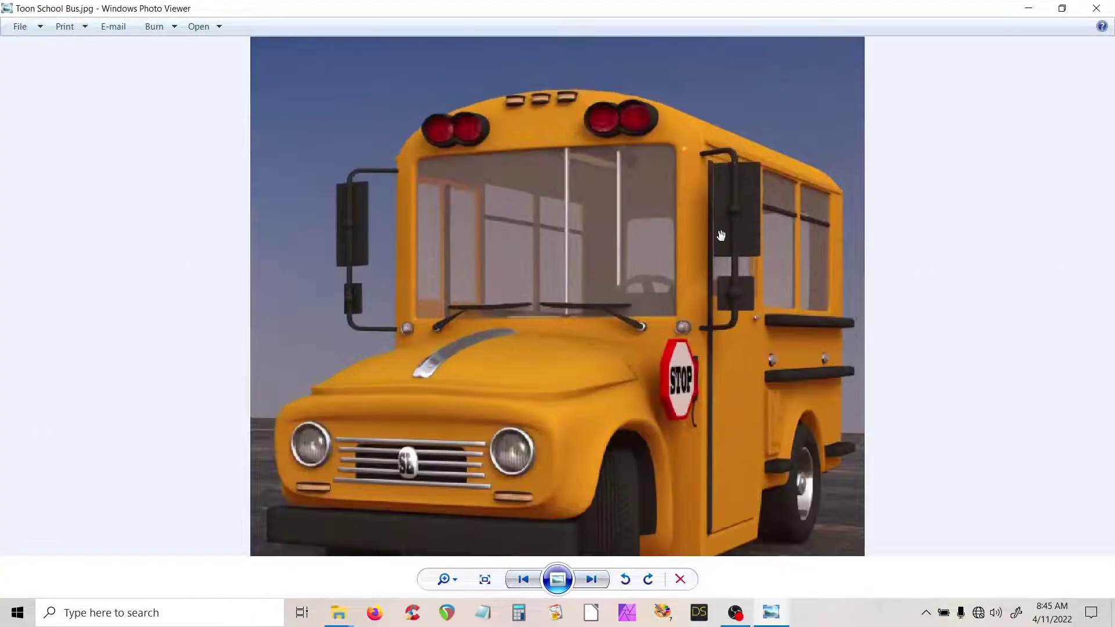
scroll(748, 309, up, 1)
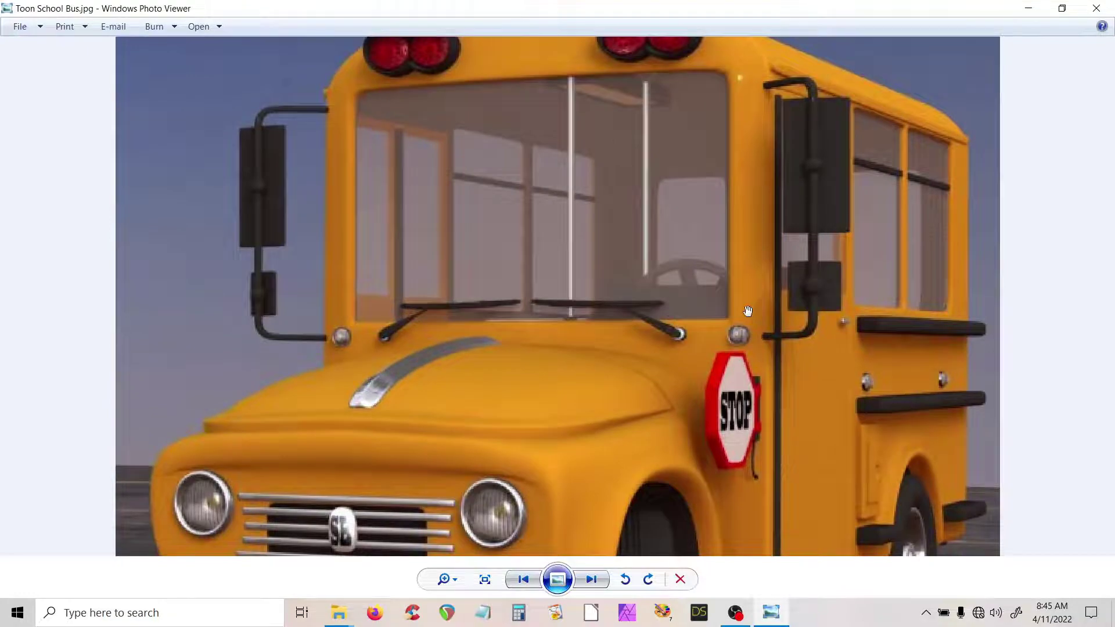
scroll(748, 311, down, 3)
click(1100, 9)
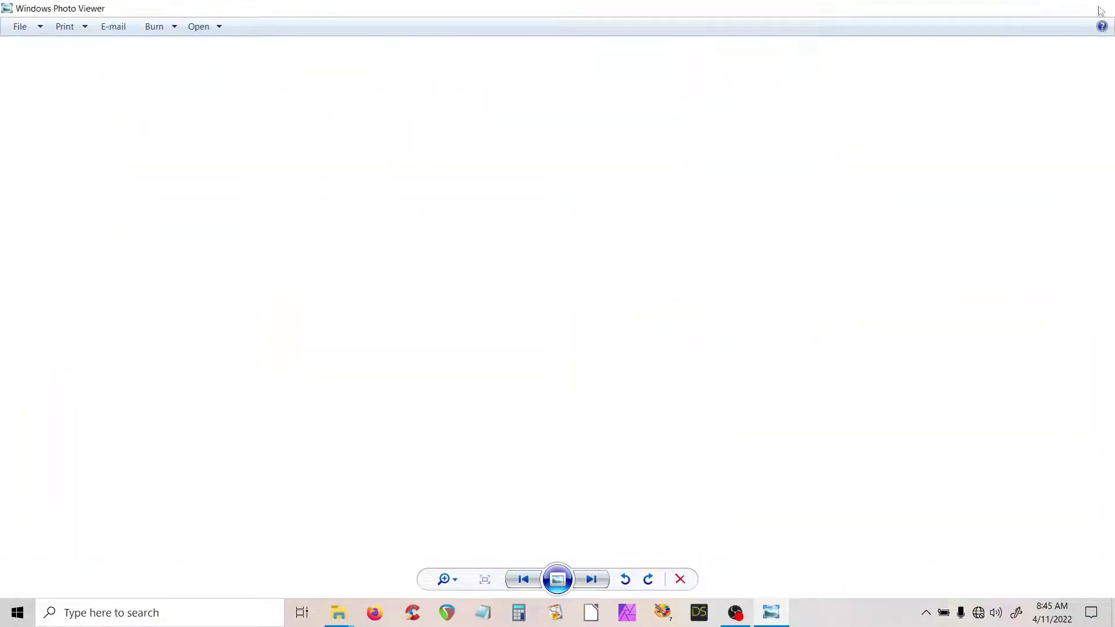
Step: Preview the Daz Store Content files as large icons, and return the folder to the Details view
click(787, 352)
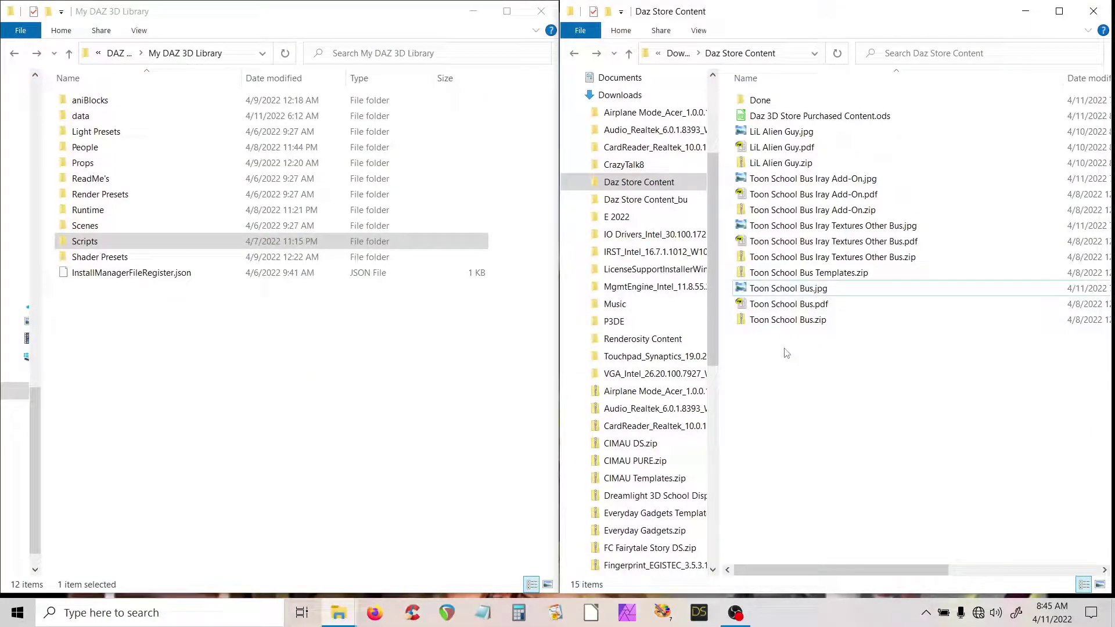
right_click(787, 352)
mouse_move(799, 363)
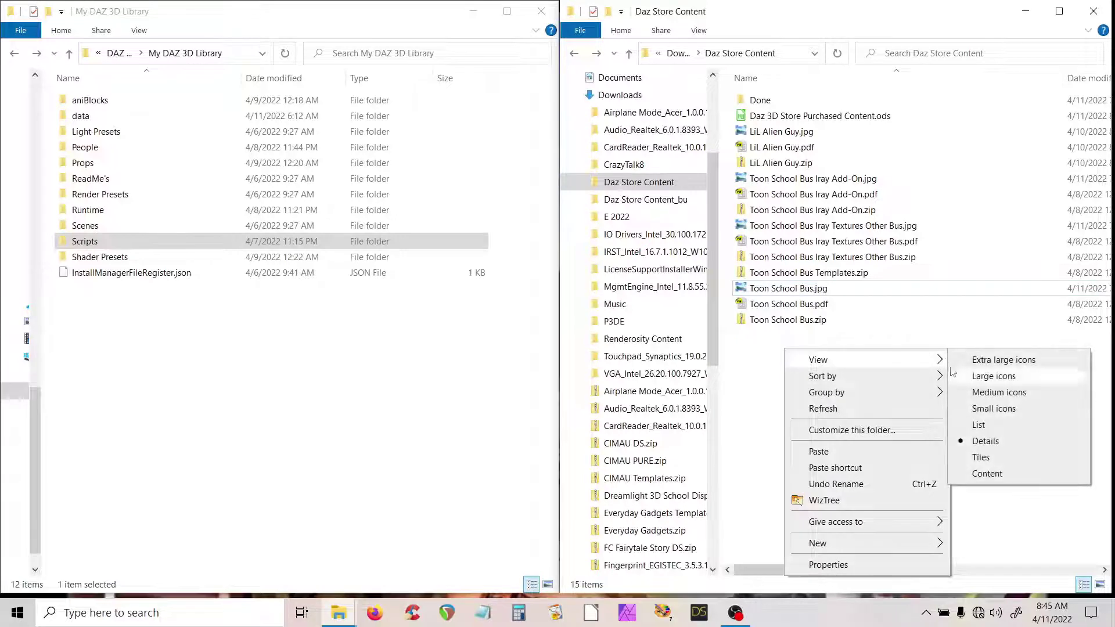
click(979, 378)
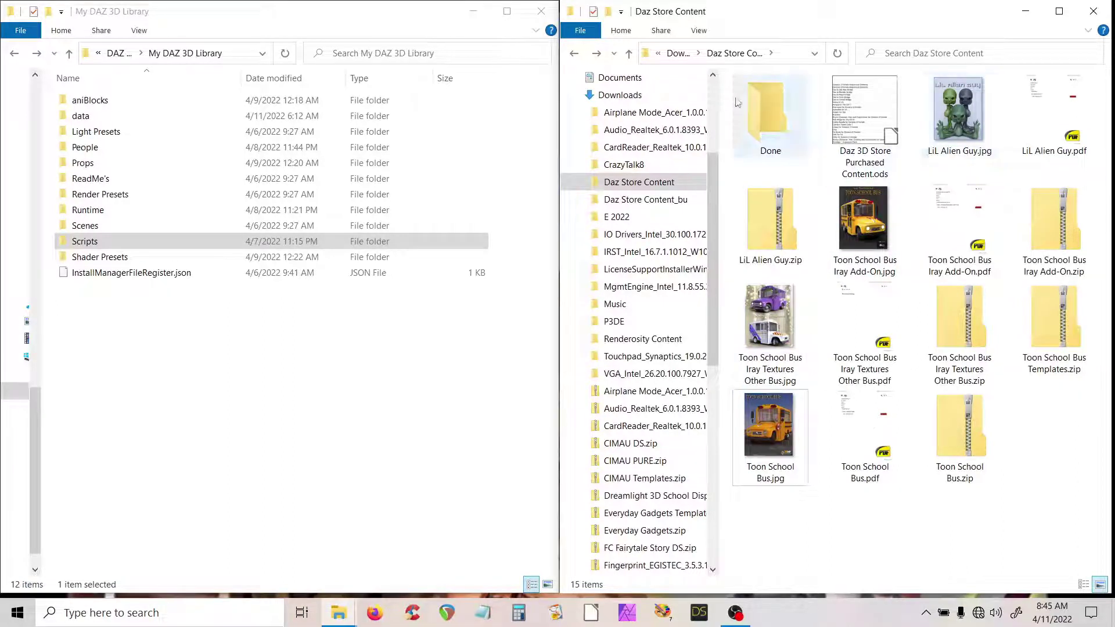
right_click(820, 514)
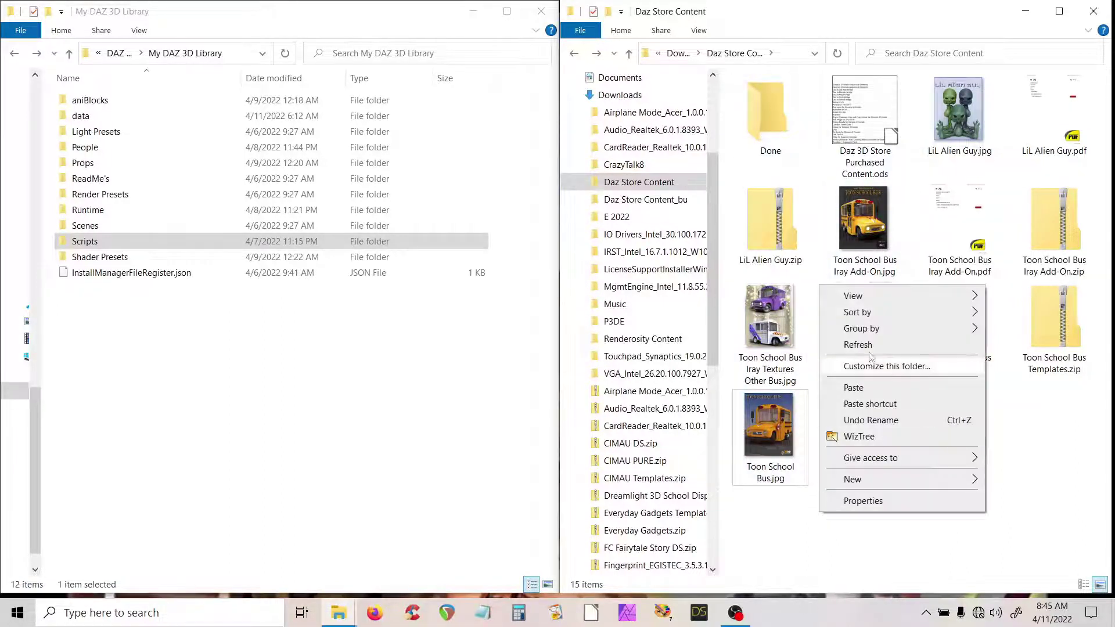
mouse_move(898, 304)
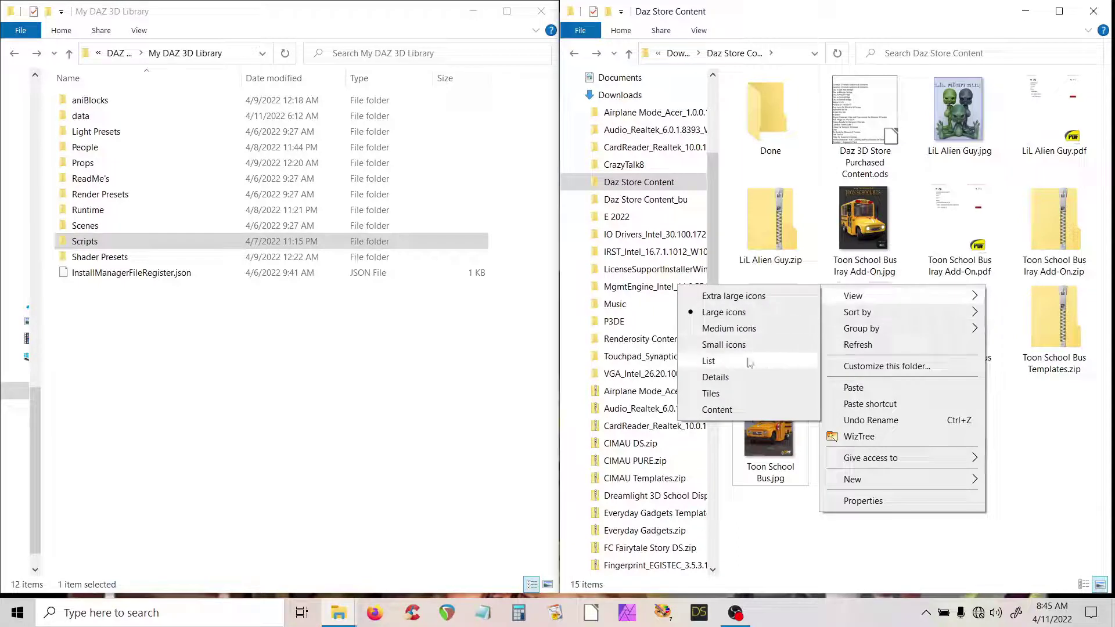
click(735, 377)
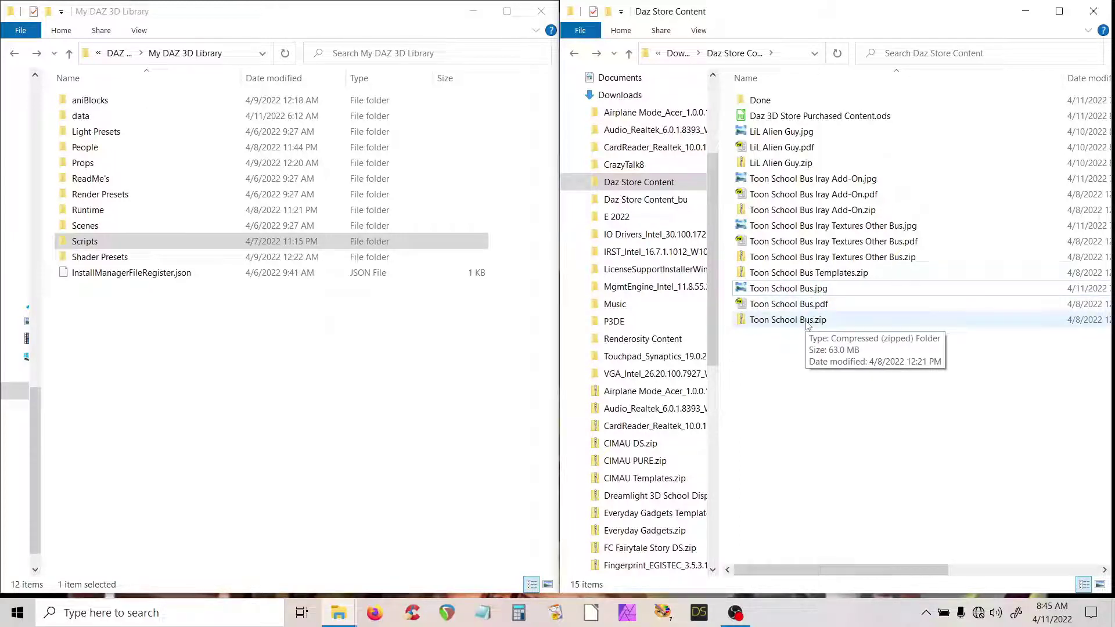
Step: Open Daz 3D Store Purchased Content.ods and examine the download, figure generation, gender and HD columns for the last products
click(792, 120)
double_click(793, 120)
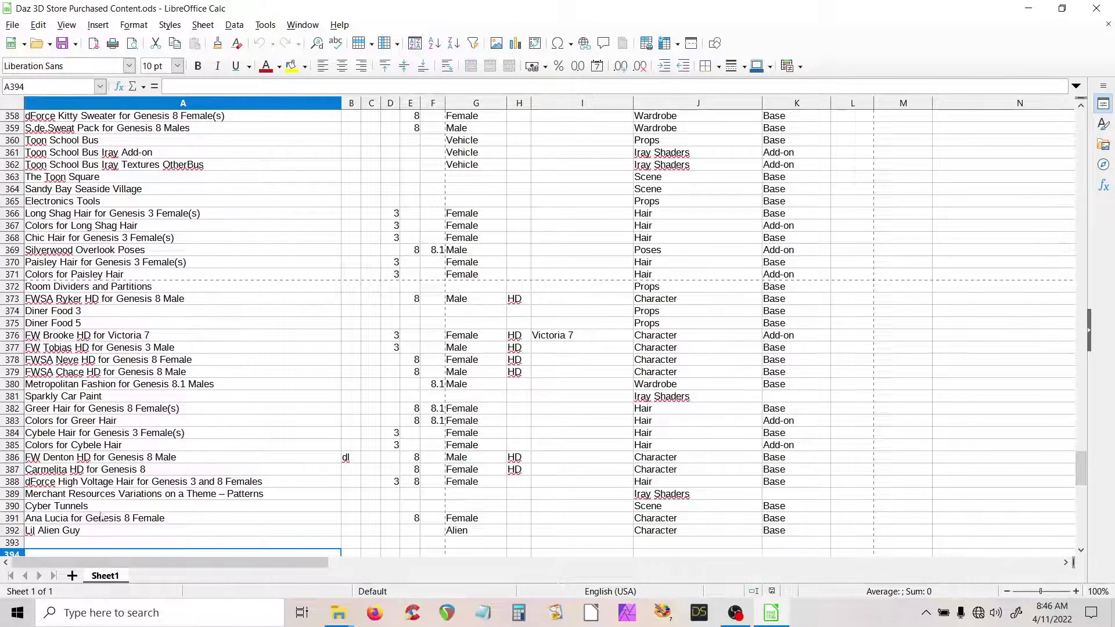
click(349, 460)
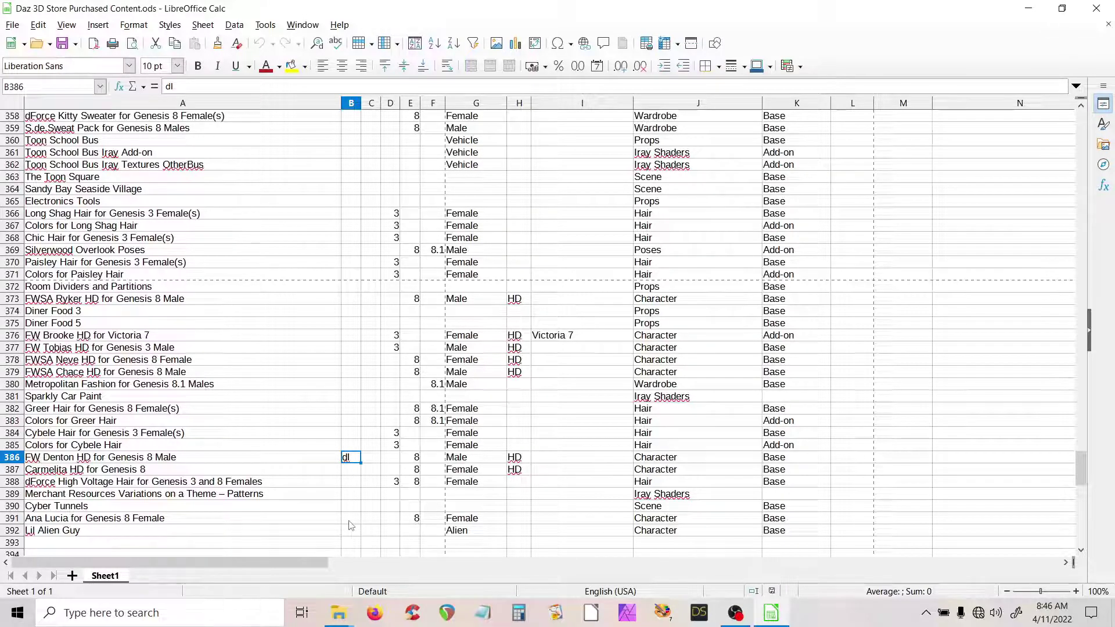
click(370, 521)
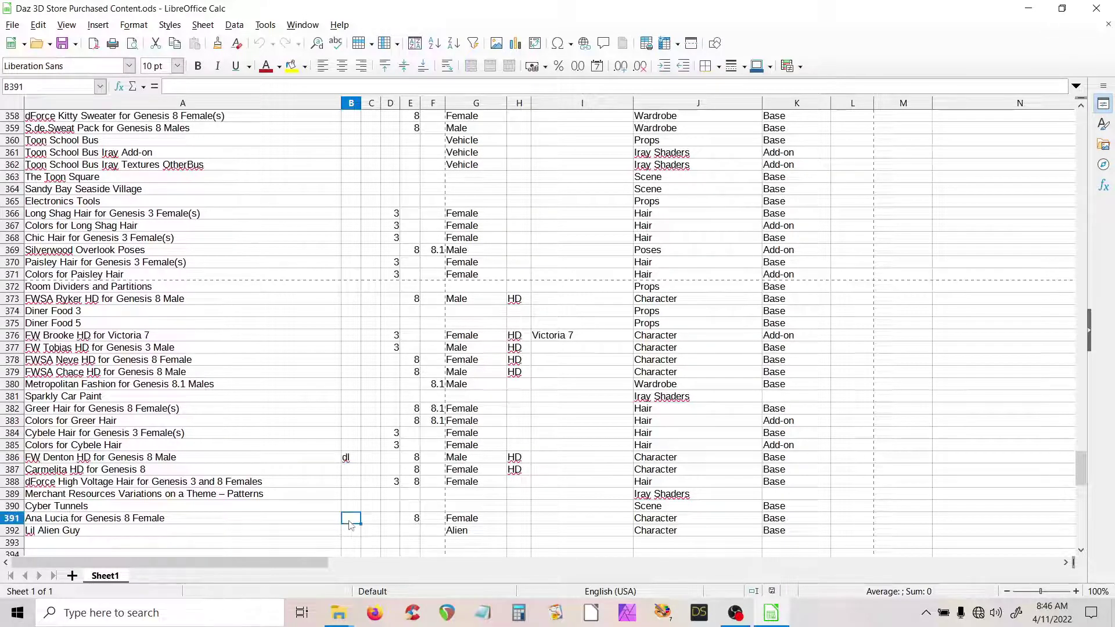
click(390, 521)
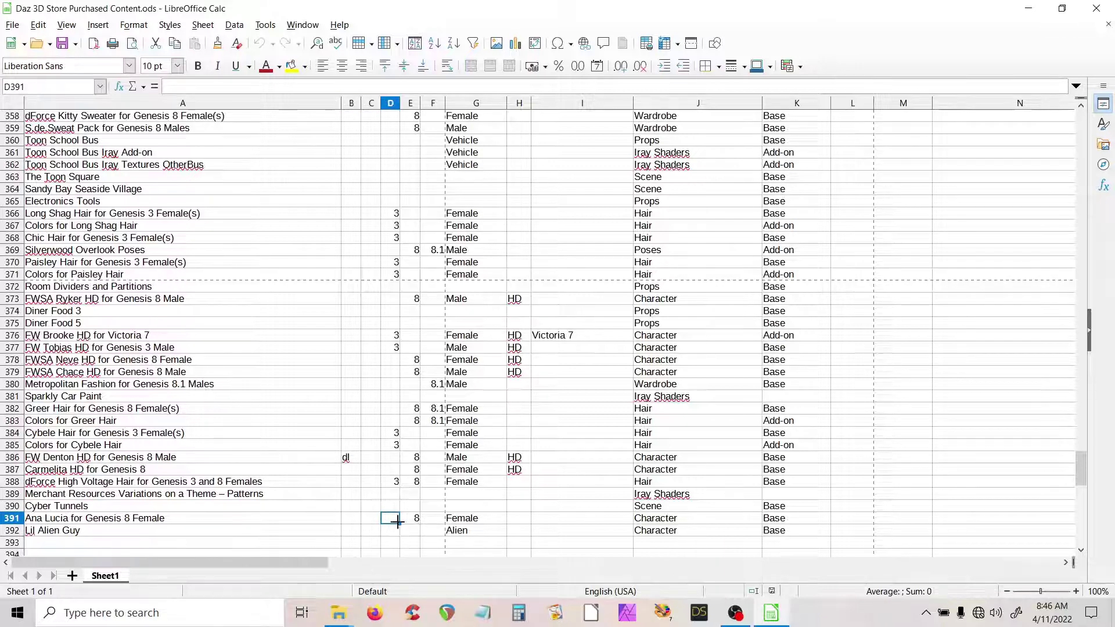
click(430, 521)
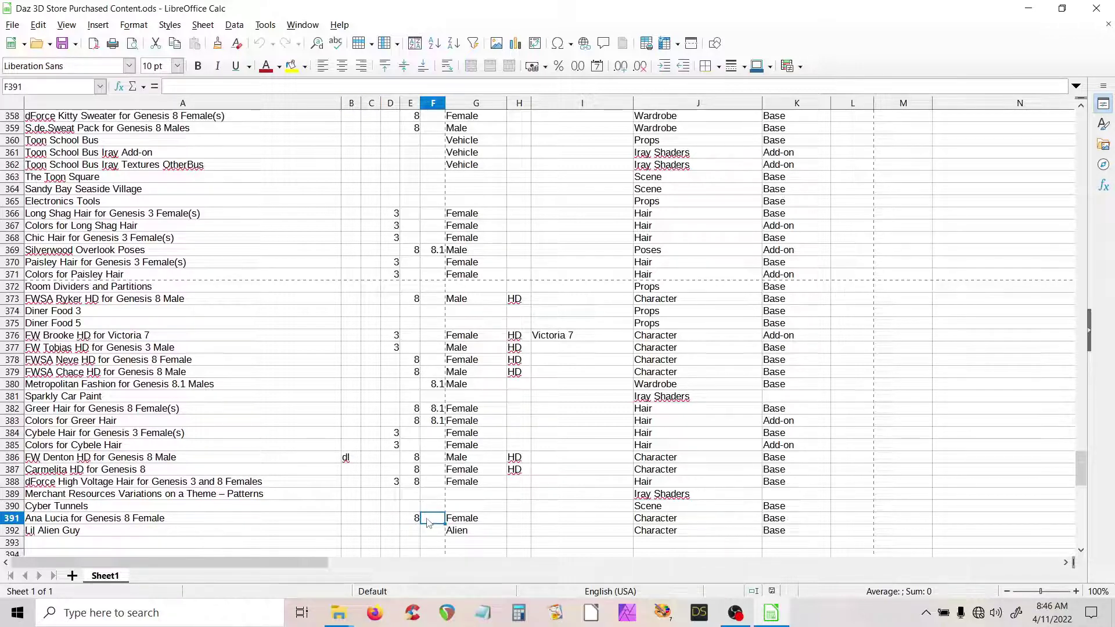
click(456, 521)
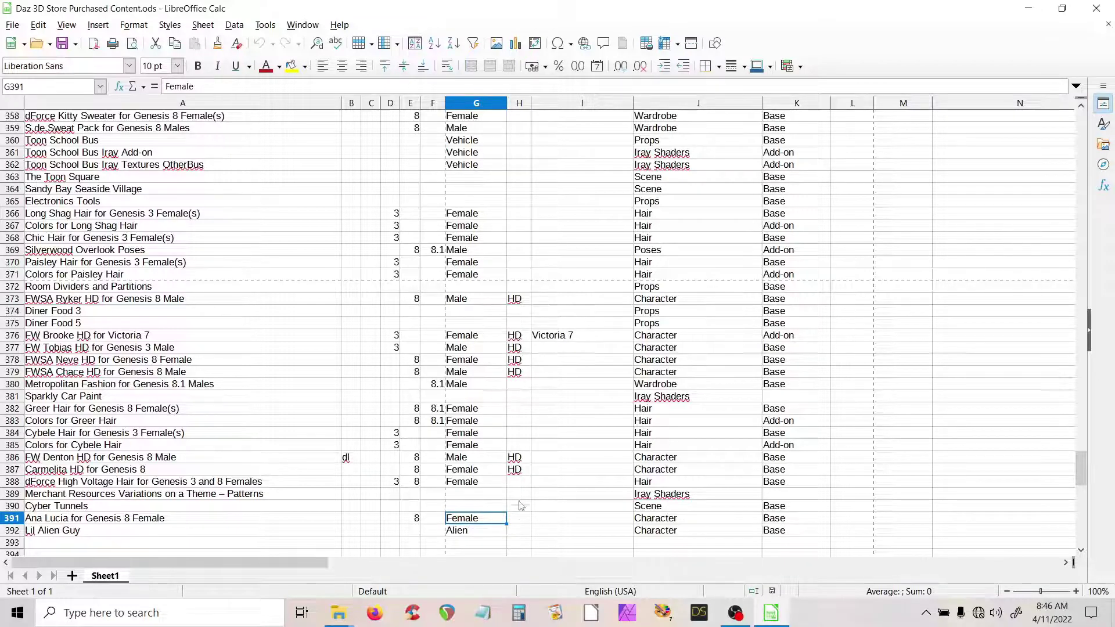
click(523, 523)
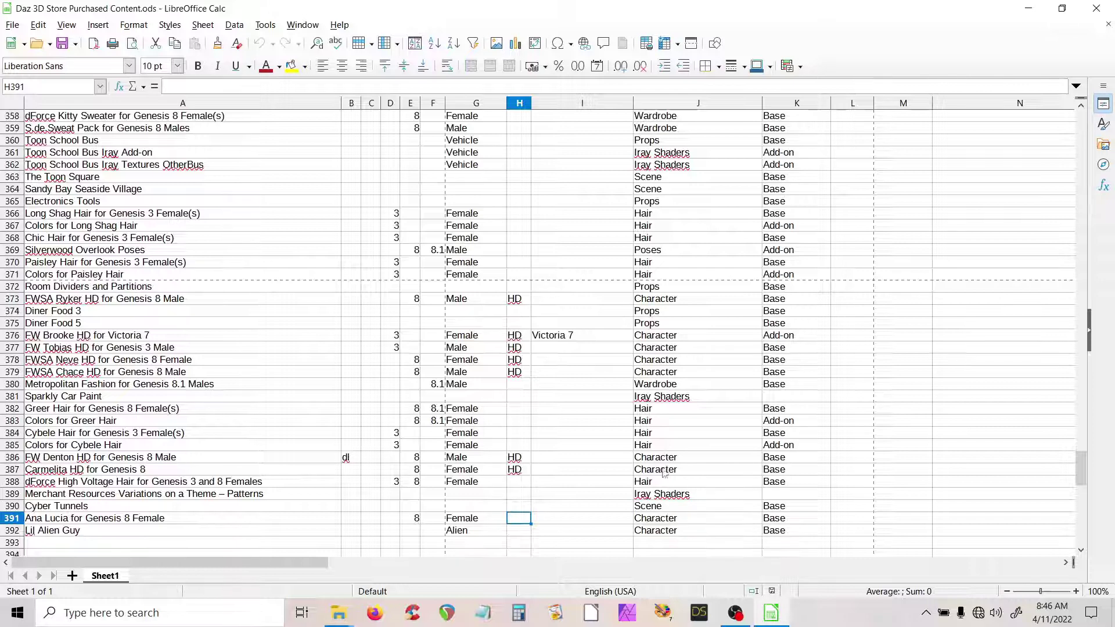
Step: Compare the Base or Add-on classification of FW Brooke HD for Victoria 7 and FW Tobias HD for Genesis 3 Male
click(777, 363)
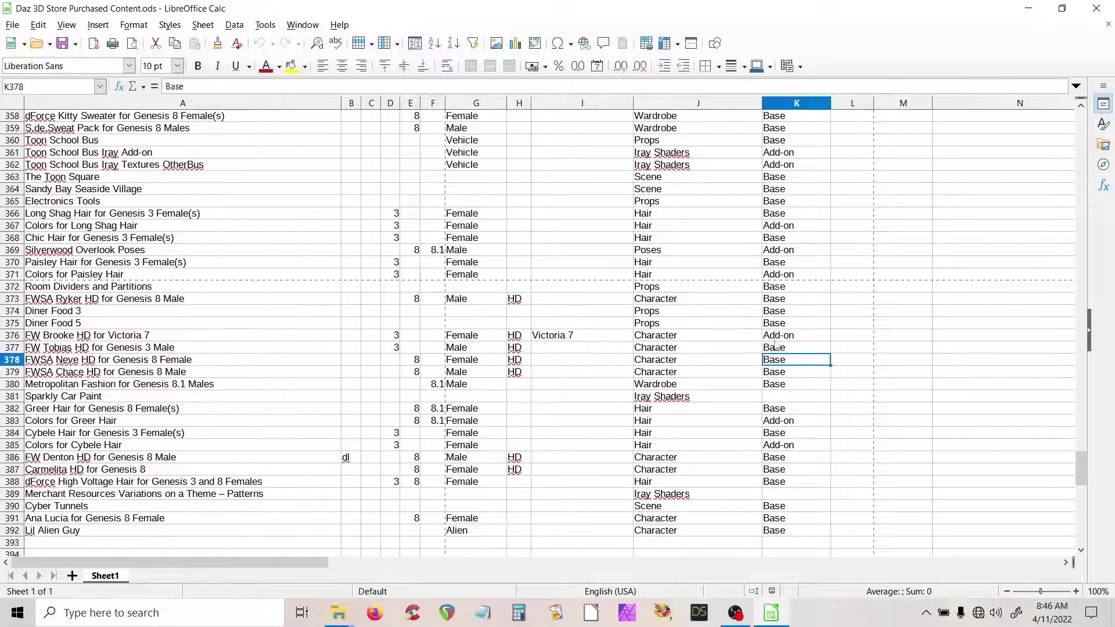
click(139, 339)
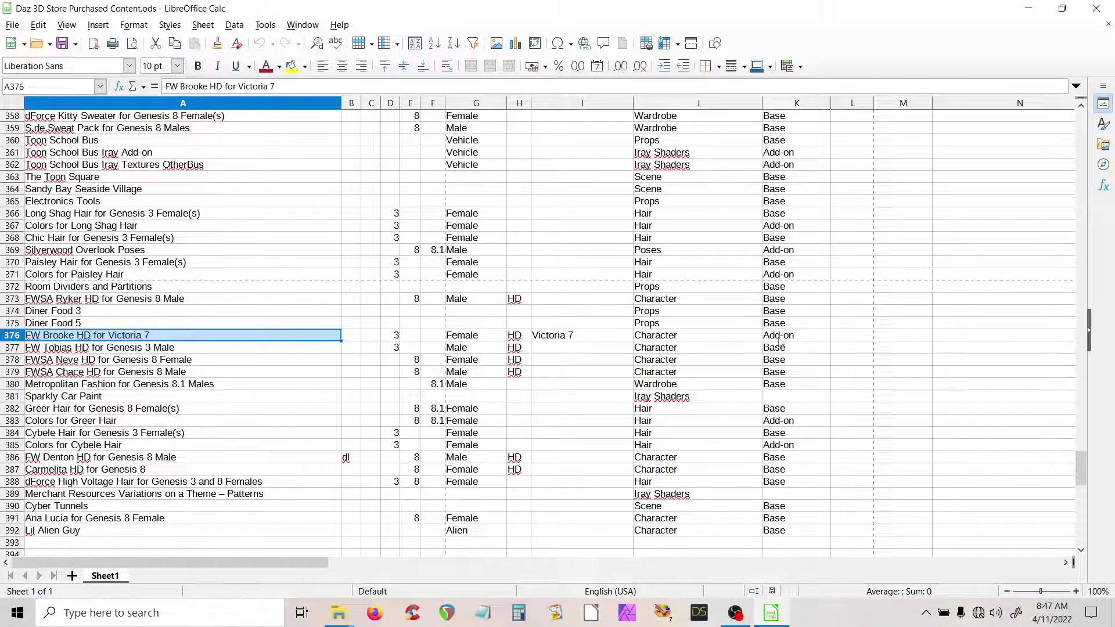
click(777, 337)
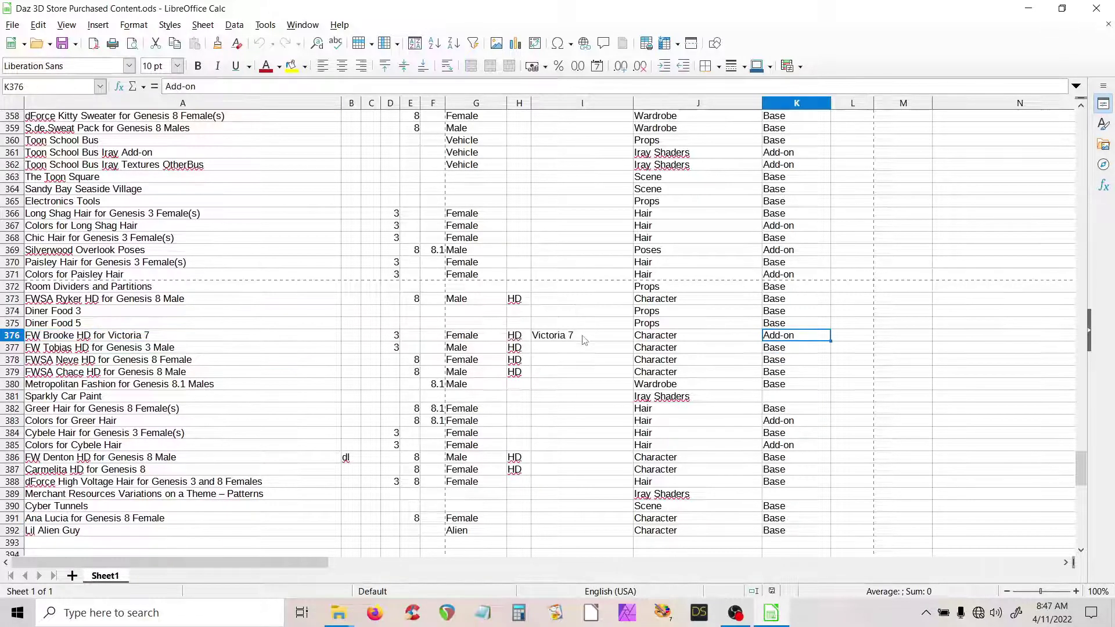
click(118, 354)
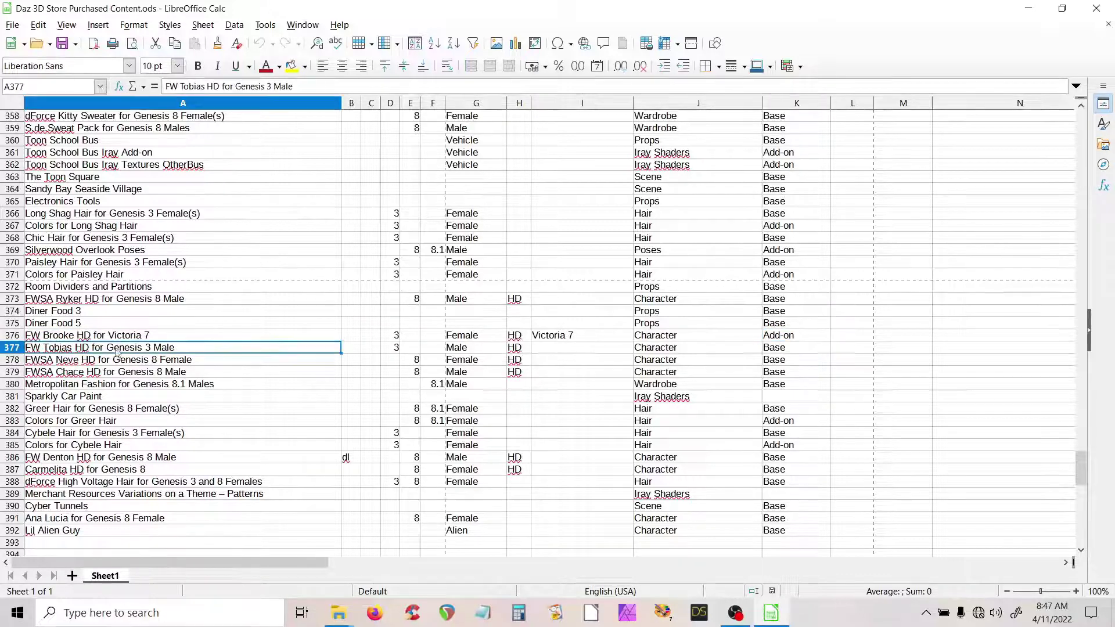
click(780, 348)
Step: Examine the spreadsheet's price, store, compatible software, SKU and order number columns for the purchased products
drag(267, 559, 493, 575)
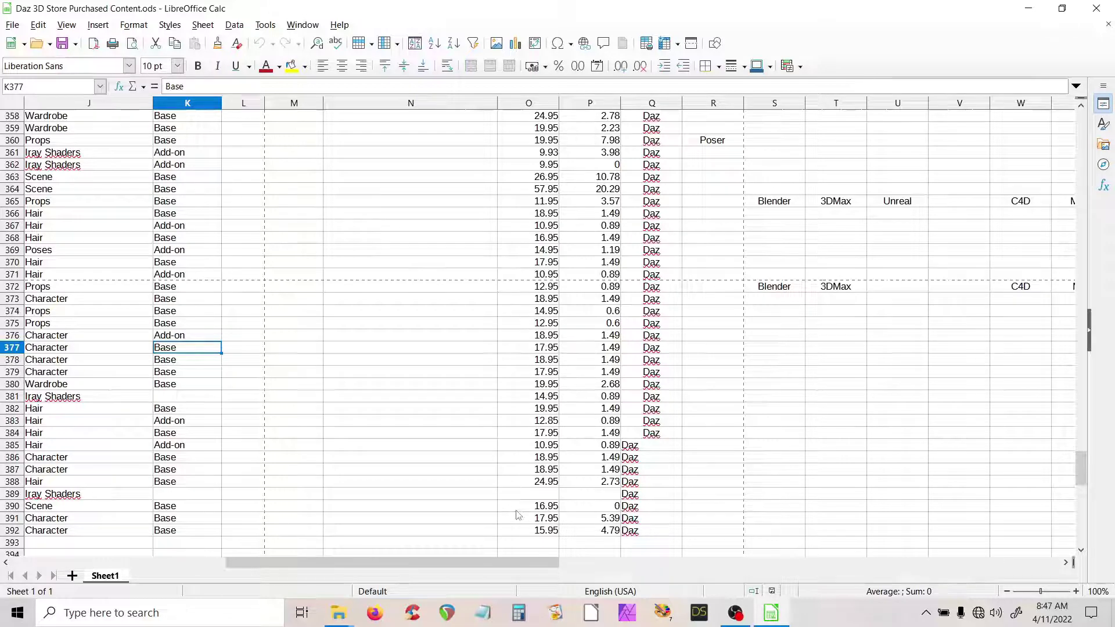
drag(528, 561, 619, 584)
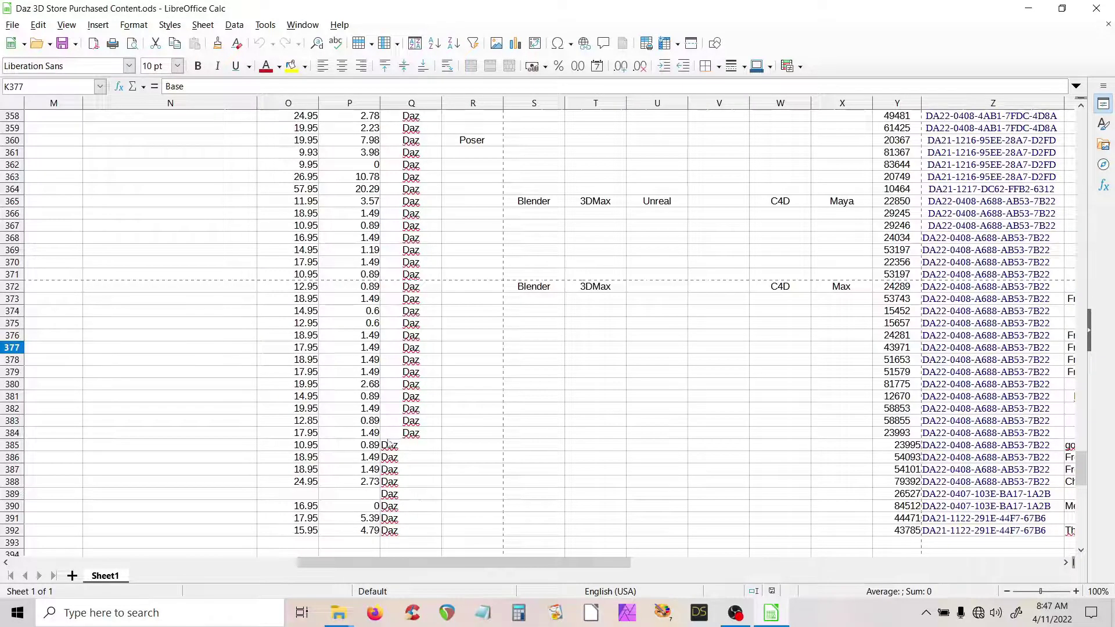
drag(455, 563, 547, 511)
scroll(257, 440, up, 5)
scroll(256, 440, down, 2)
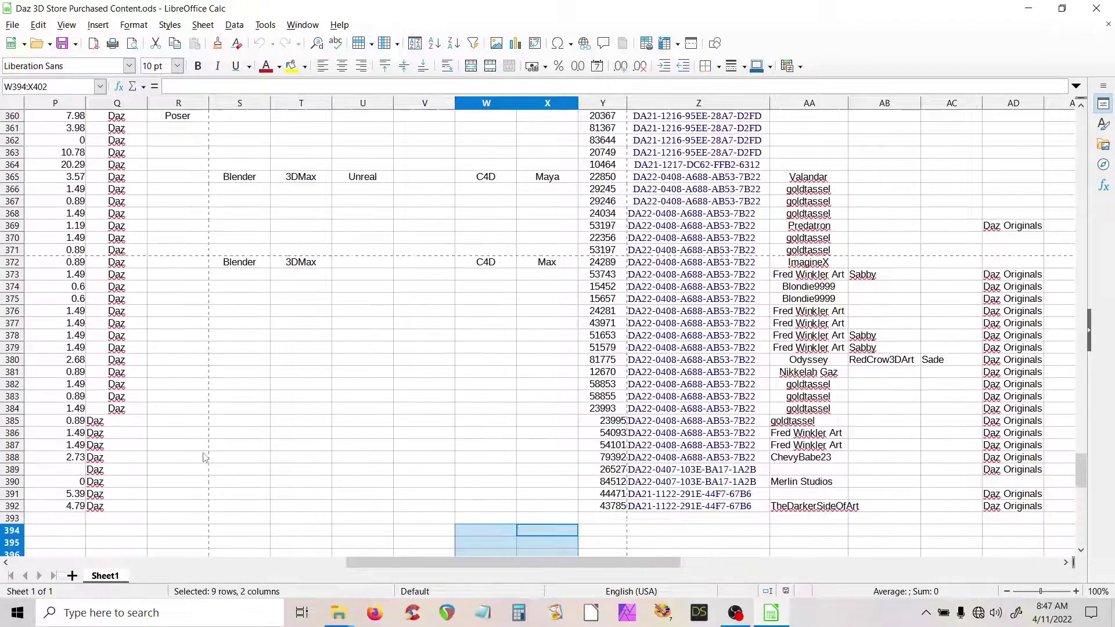
click(138, 521)
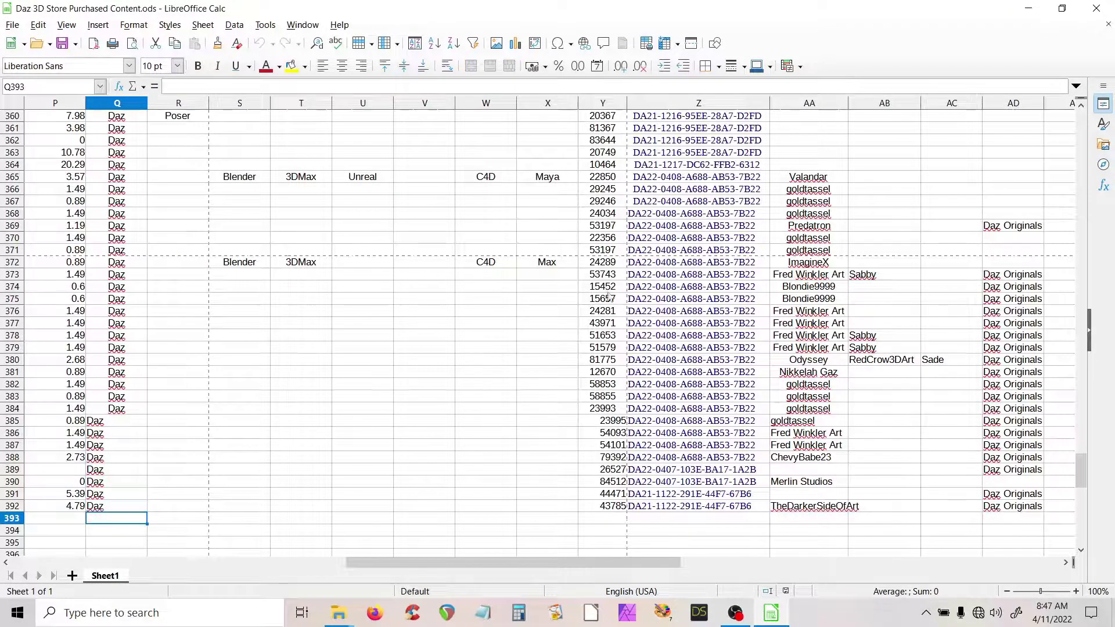
click(602, 427)
Step: Inspect the artist columns of the purchased content list, checking the entries for Metropolitan Fashion for Genesis 8.1 Males
drag(553, 560, 638, 581)
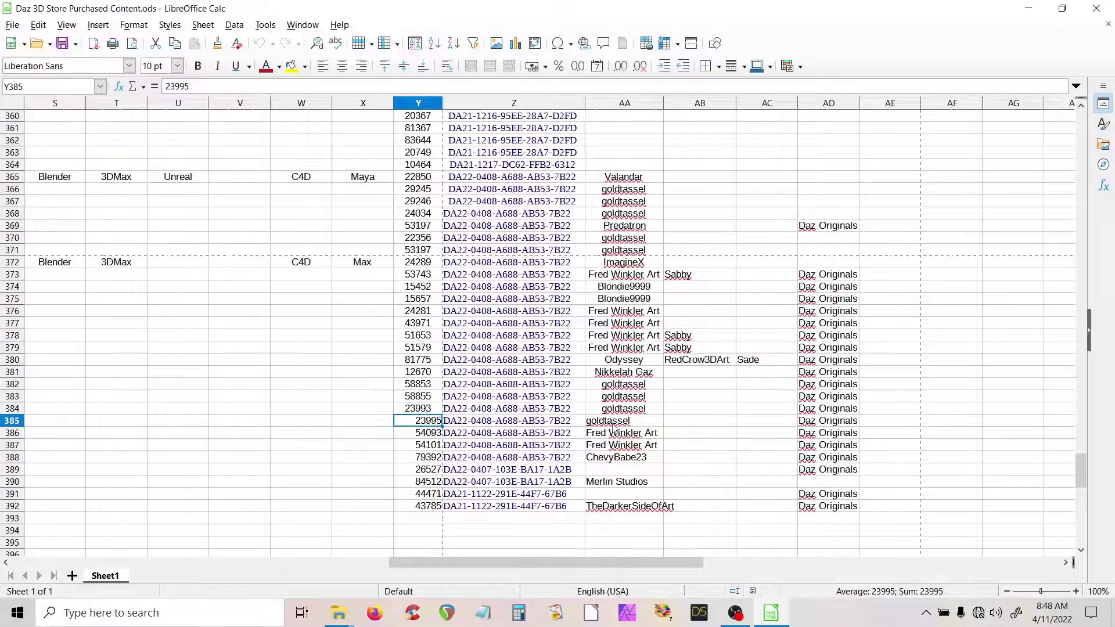
click(628, 359)
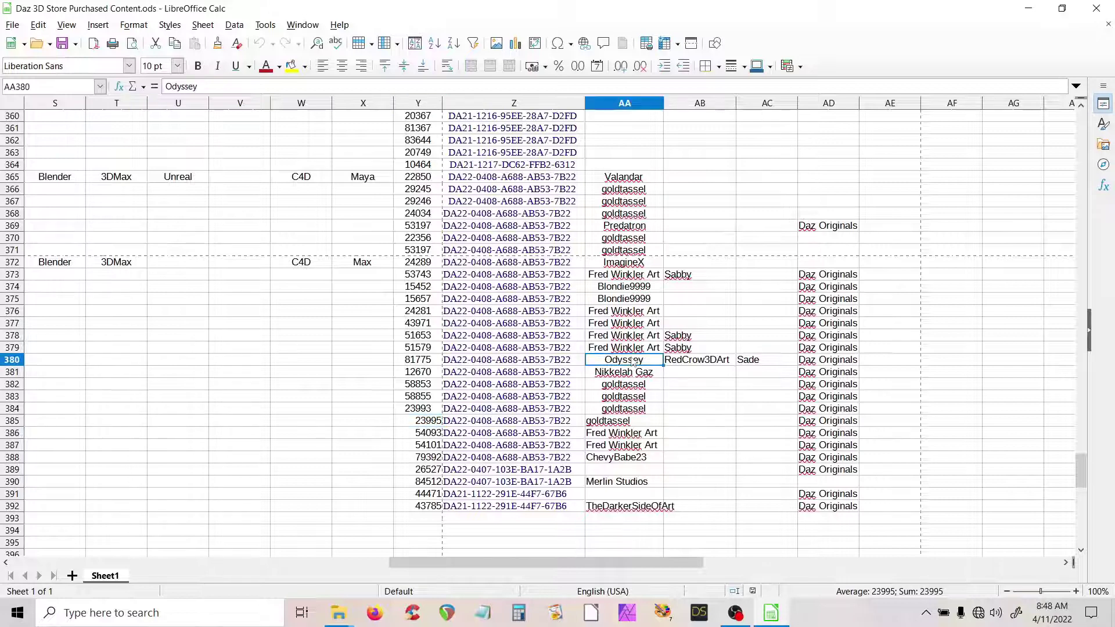
click(688, 360)
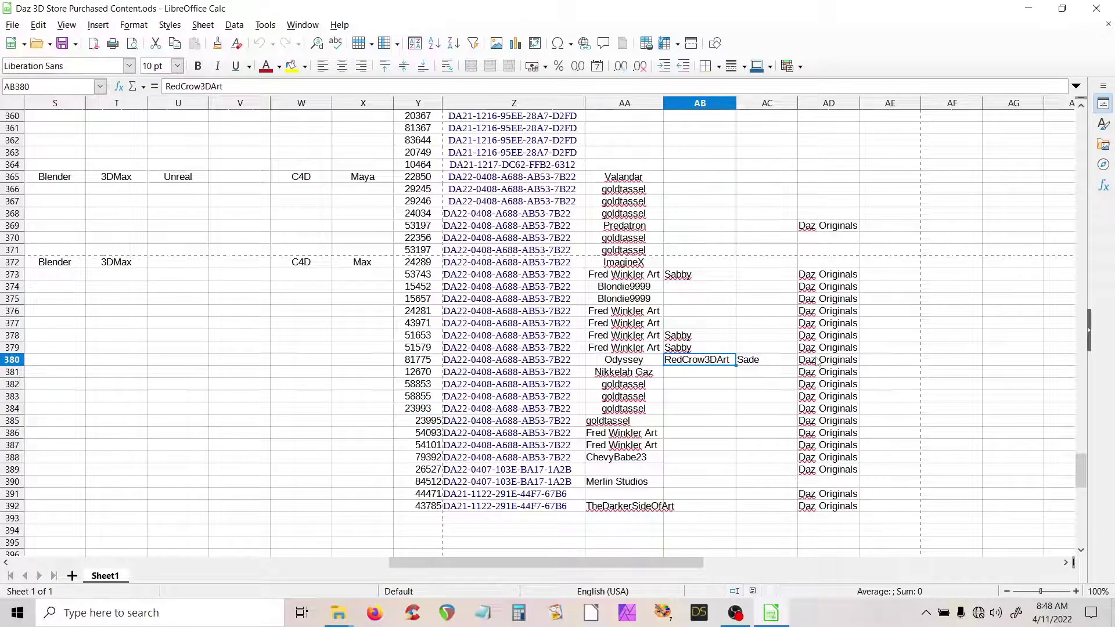
Step: Return to the product name column and look over the end of the product list and the TUTORIALS section
drag(688, 561, 243, 583)
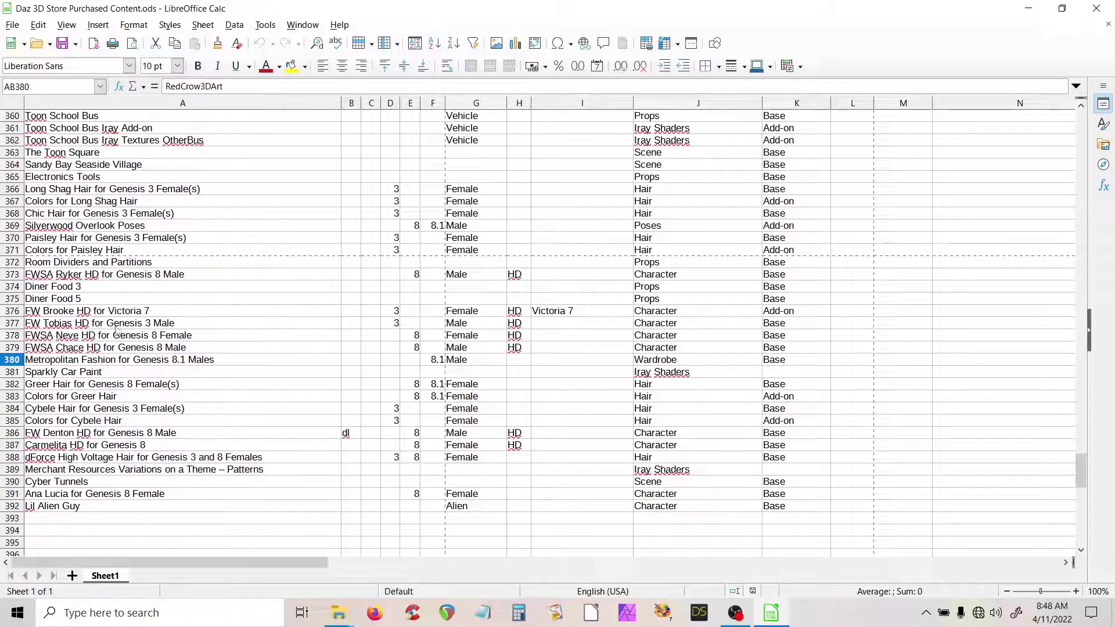
click(97, 324)
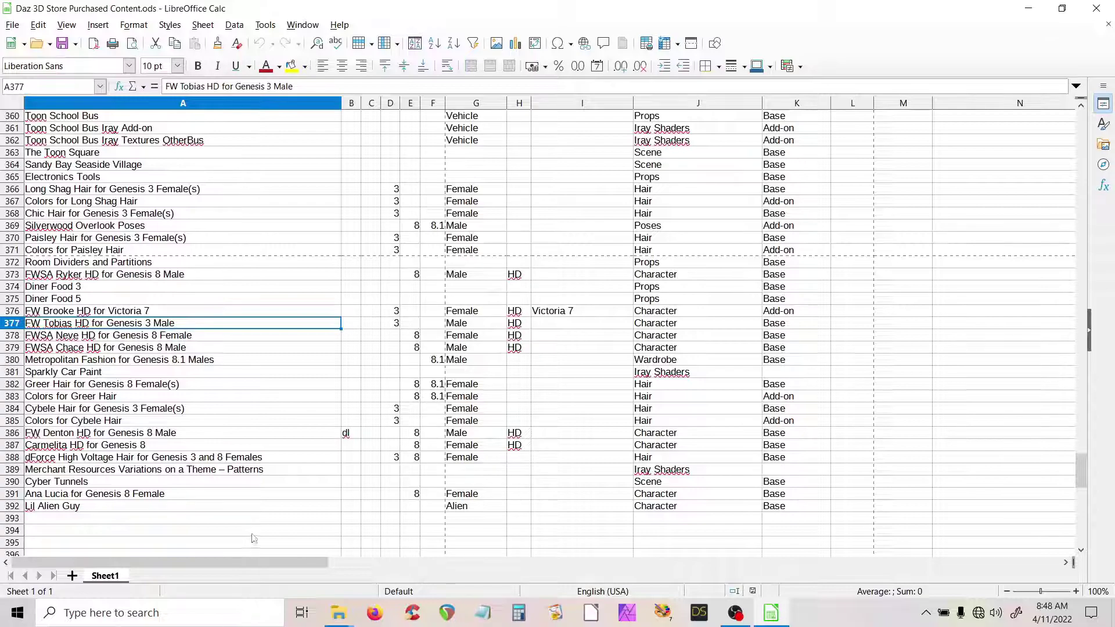
drag(252, 555, 245, 545)
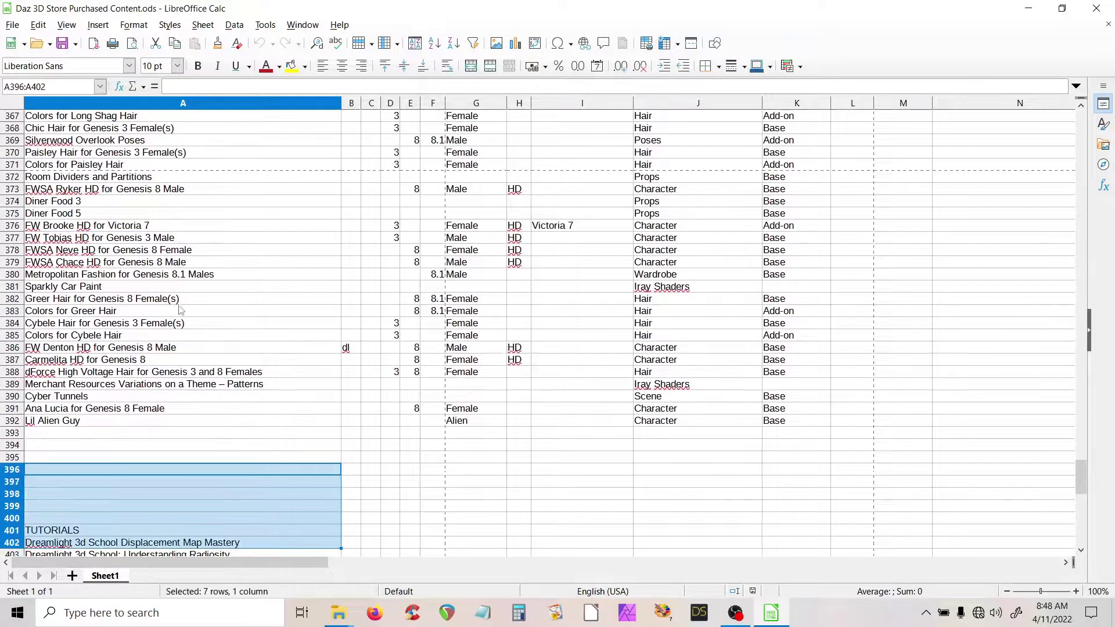
scroll(179, 311, up, 6)
scroll(179, 314, down, 10)
click(176, 360)
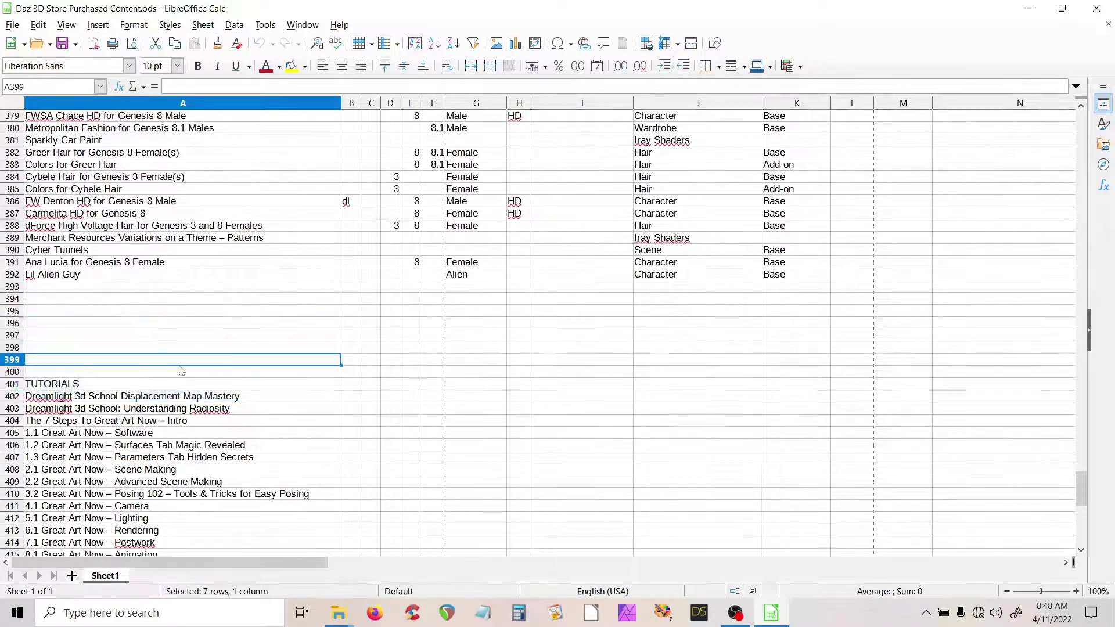
Step: Review the Toon School Bus, Iray Add-on, Iray Textures OtherBus and Lil Alien Guy entries, and close the purchased content spreadsheet
scroll(179, 372, down, 7)
scroll(179, 372, up, 6)
scroll(181, 375, up, 10)
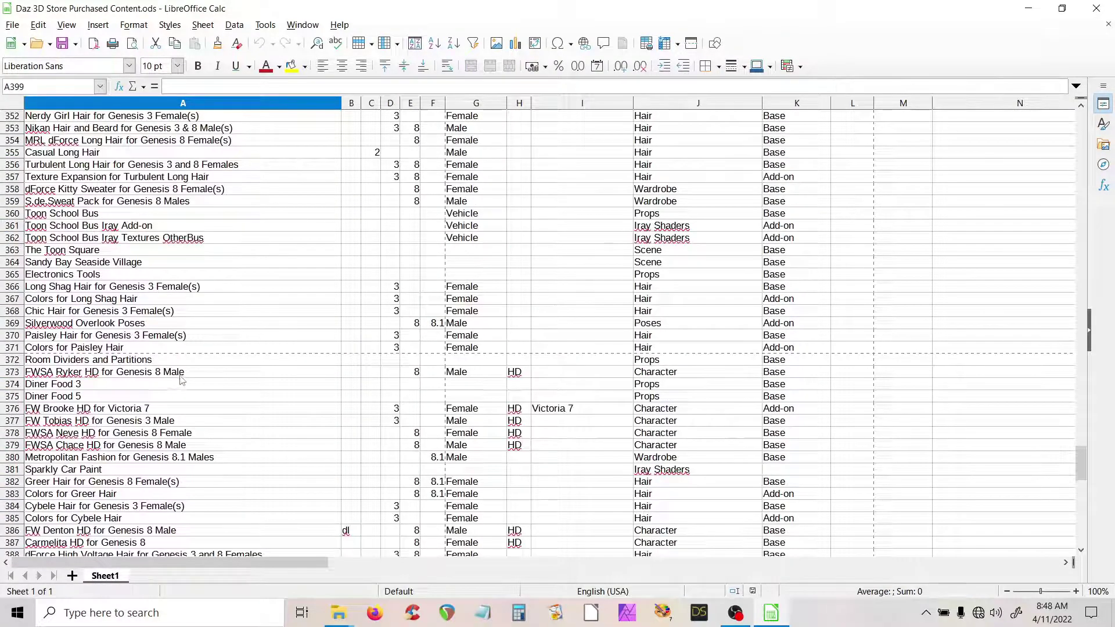
scroll(182, 380, down, 2)
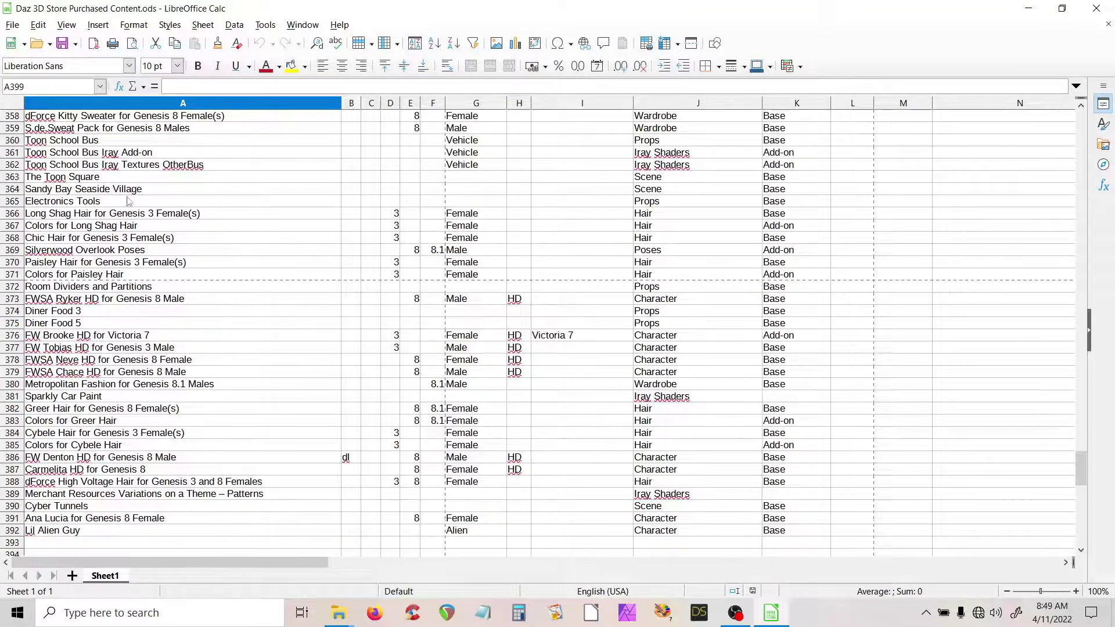
click(78, 143)
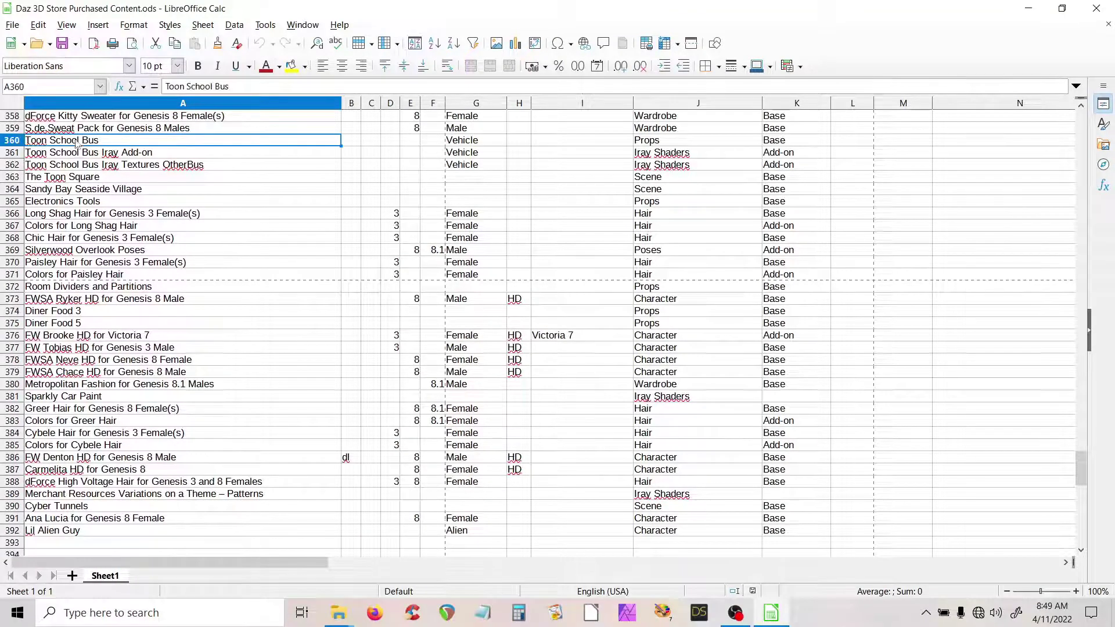
click(109, 155)
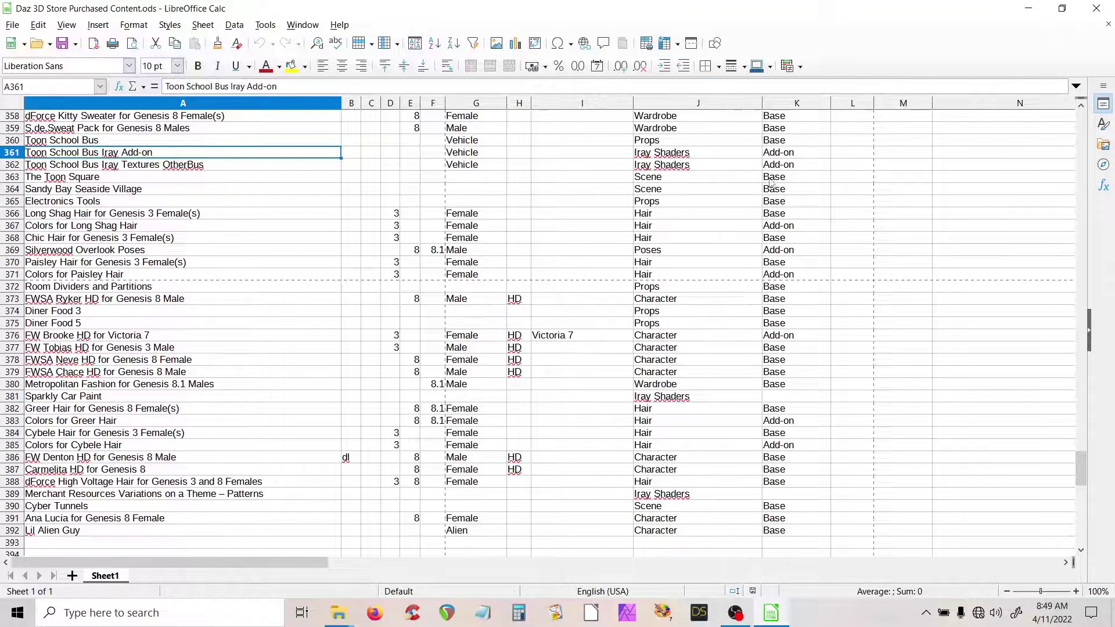
click(779, 156)
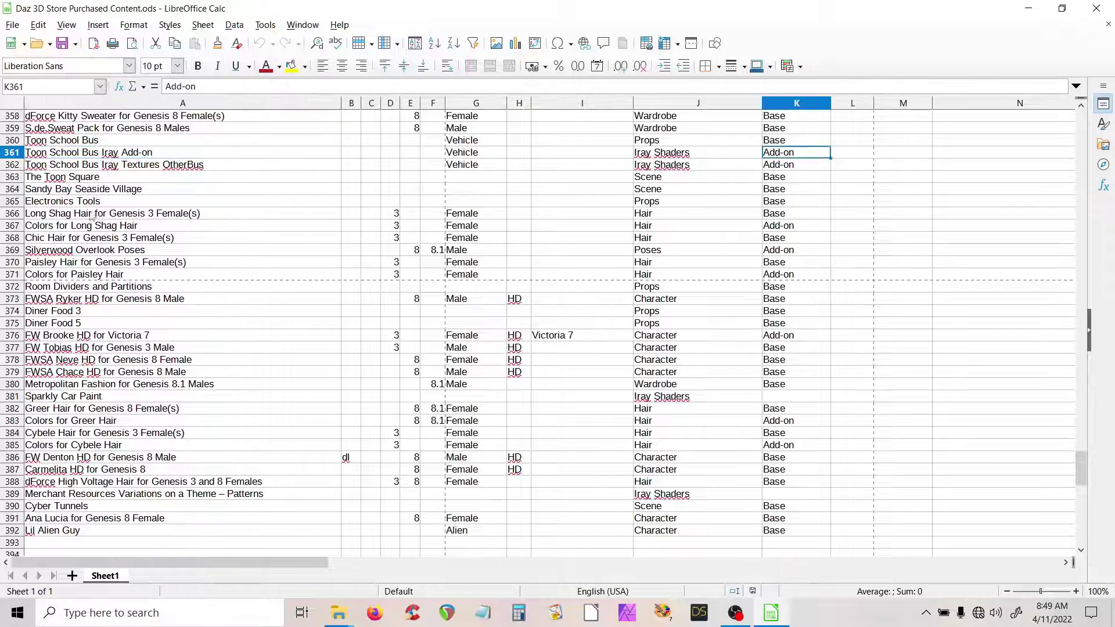
click(175, 168)
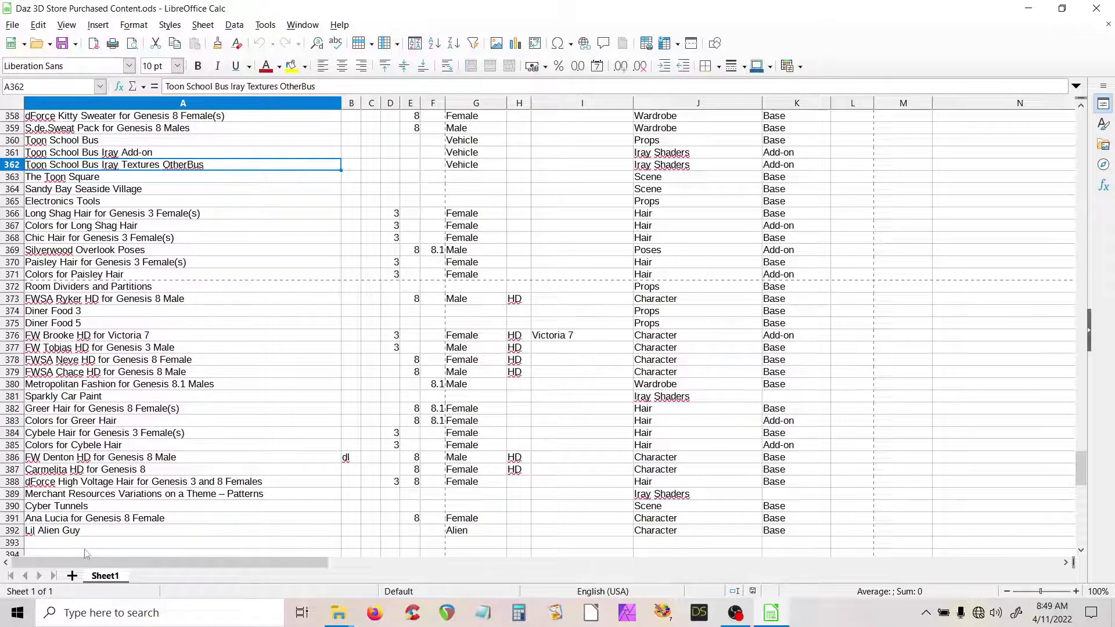
click(75, 531)
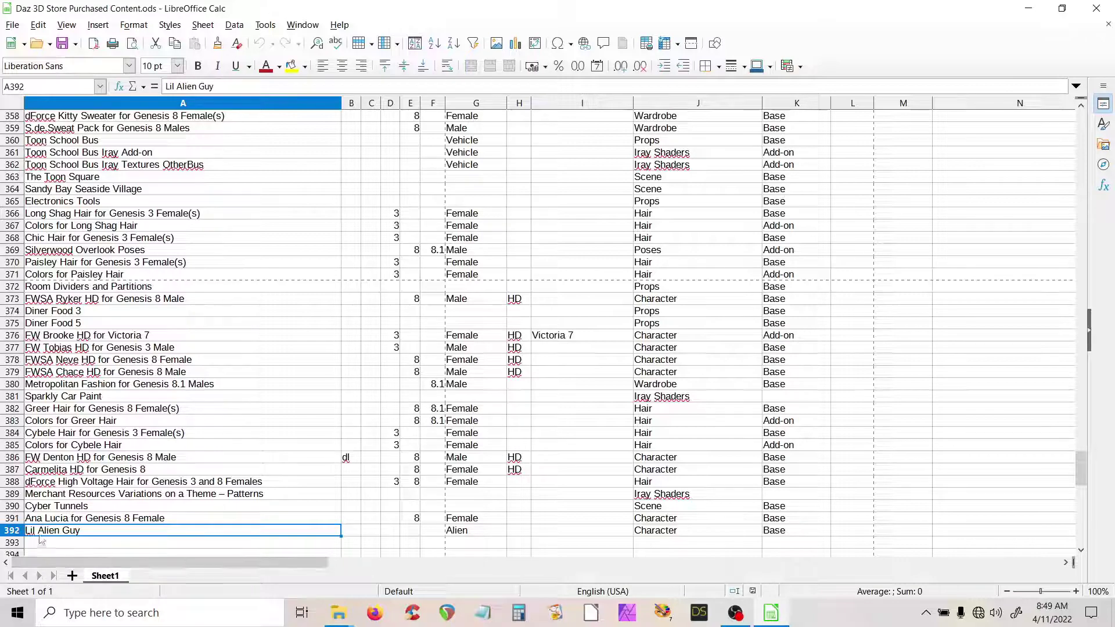
click(1096, 8)
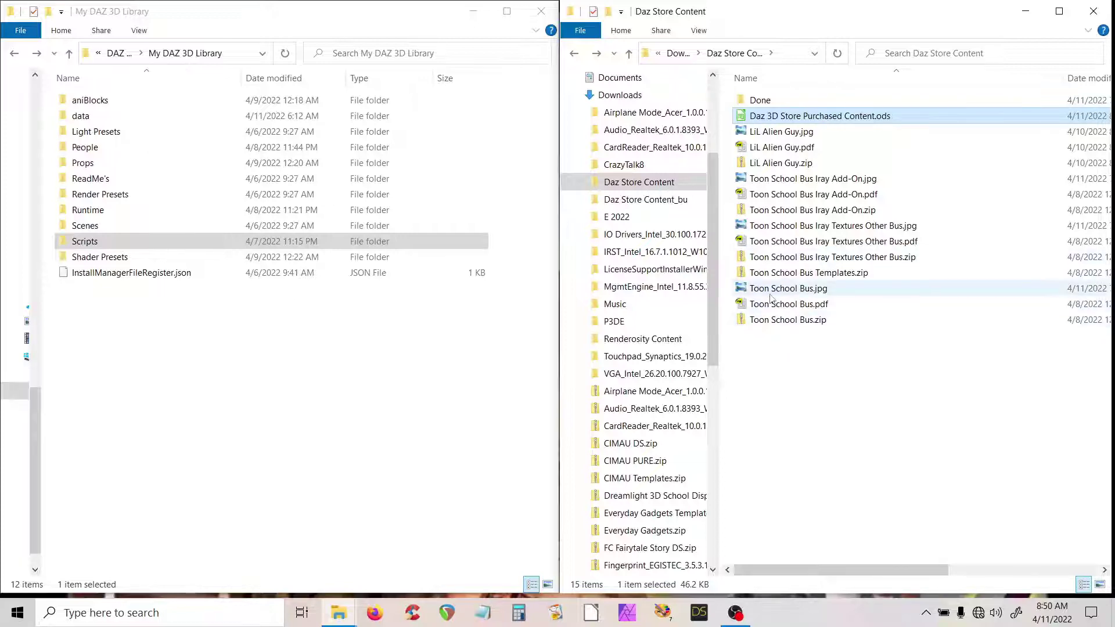
Step: Extract Toon School Bus.zip into its own folder and move the product's JPG, PDF and ZIP files into the Done folder
right_click(772, 321)
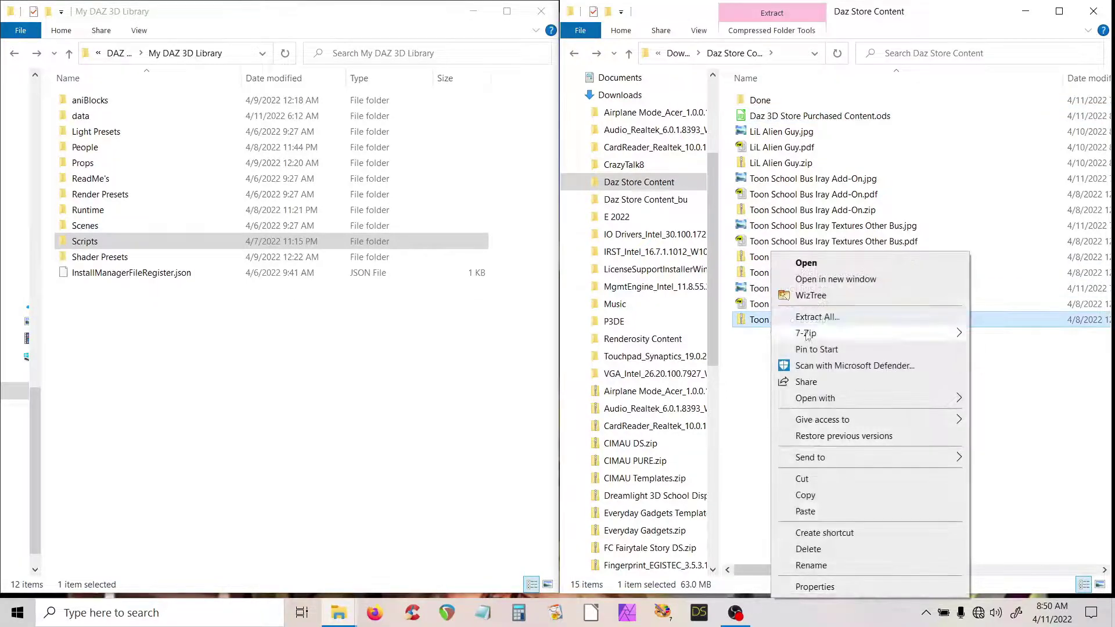
click(818, 317)
click(673, 454)
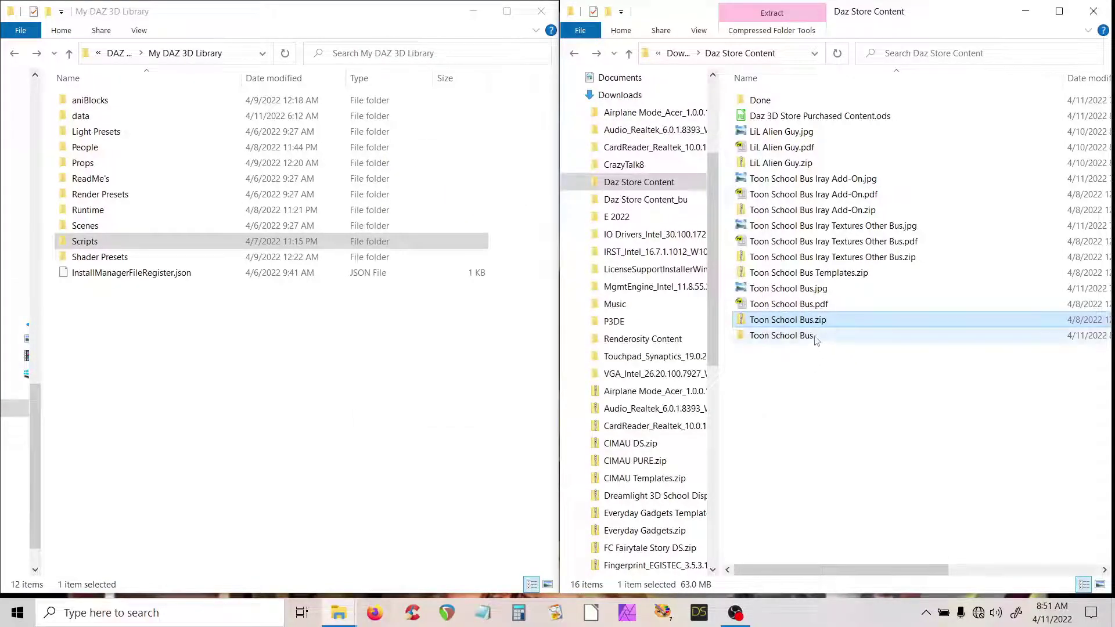
shift+click(791, 291)
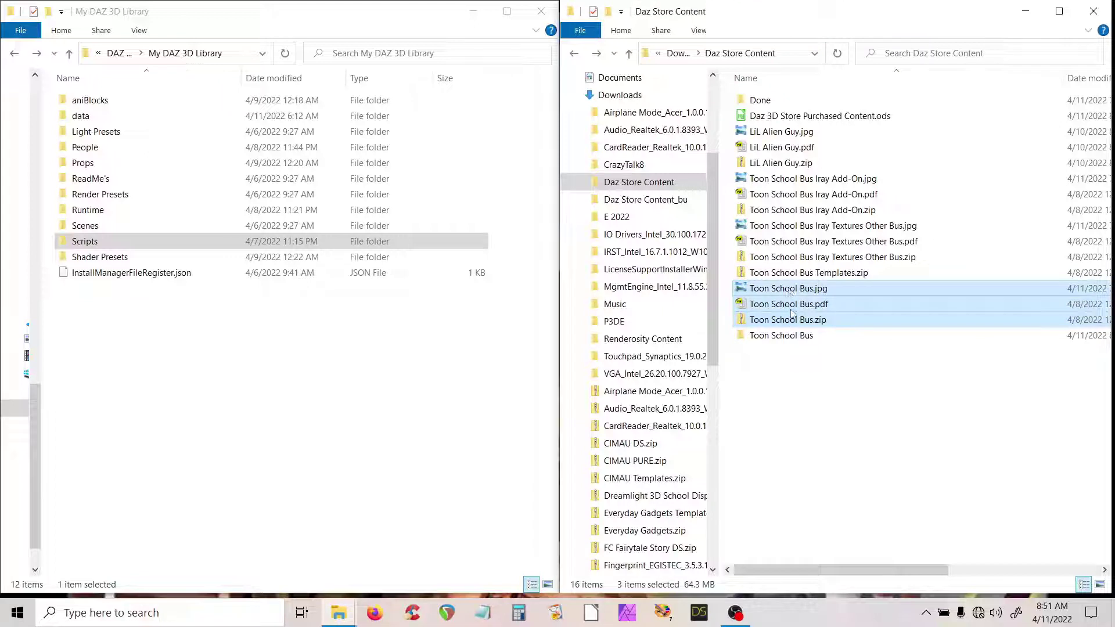
drag(793, 308, 762, 102)
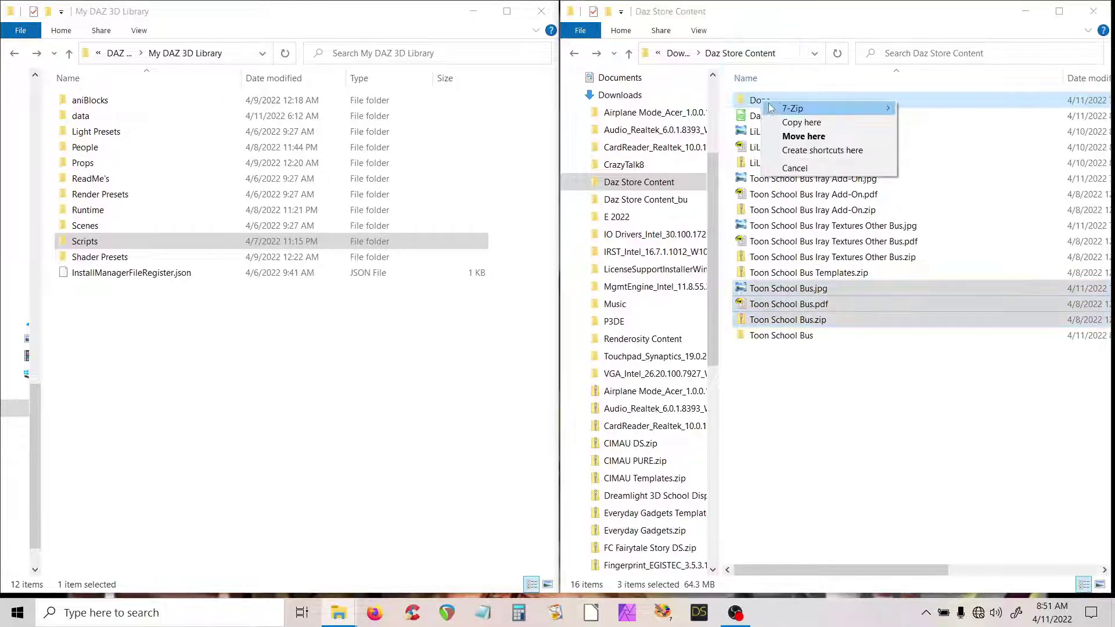
click(802, 136)
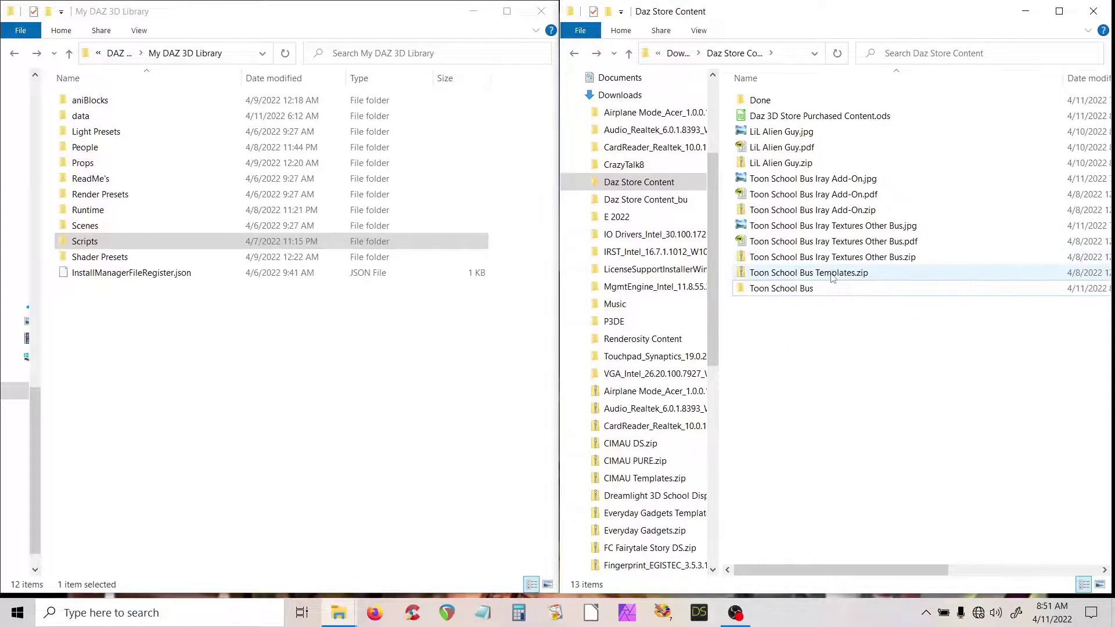
Step: Extract Toon School Bus Templates.zip into its own folder and move the archive into the Done folder
right_click(796, 274)
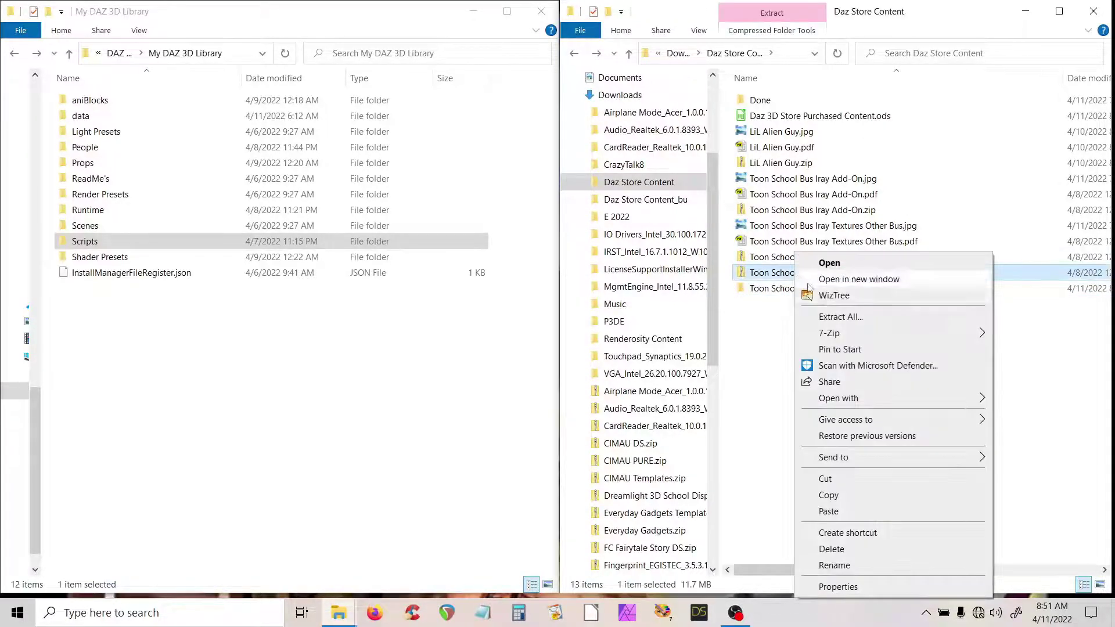
click(841, 317)
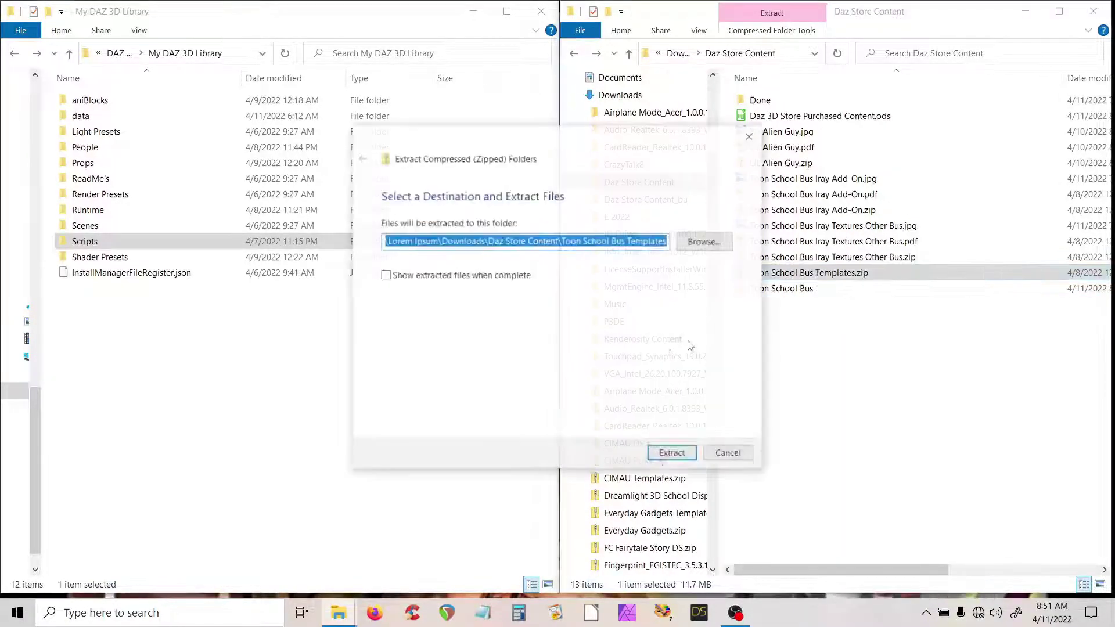
click(668, 455)
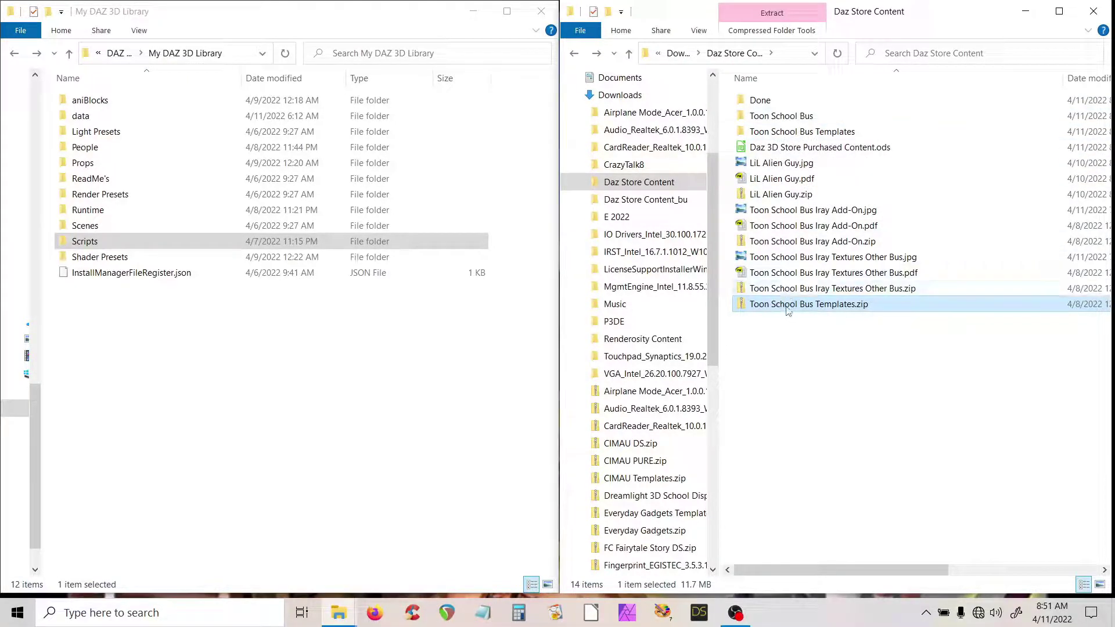
drag(788, 311, 759, 98)
click(802, 155)
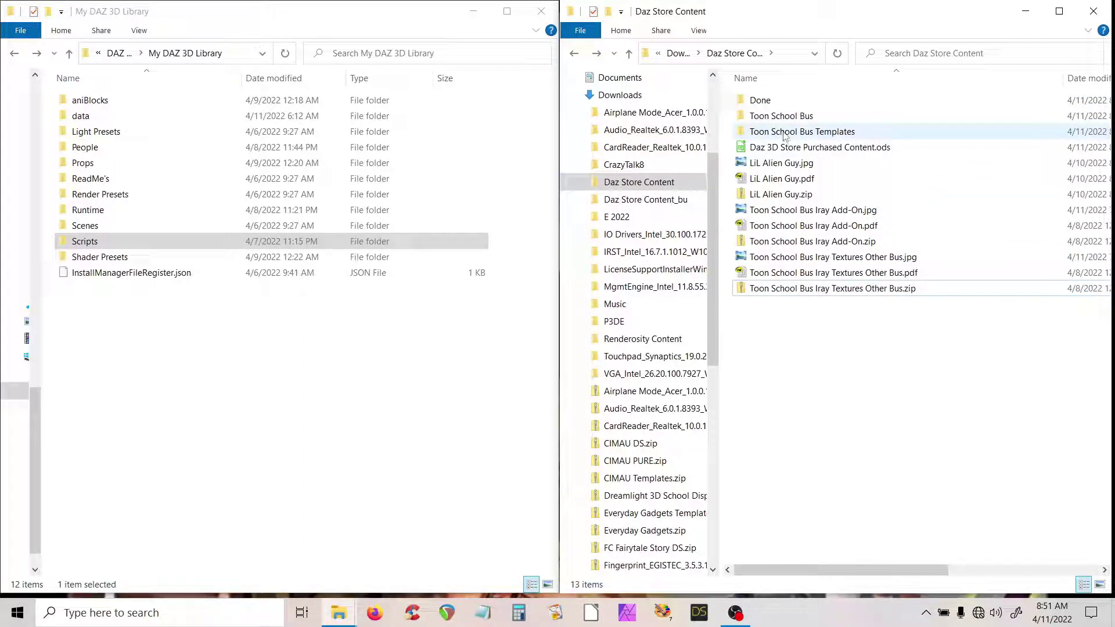
Step: Create a new folder named Templates in My DAZ 3D Library
mouse_move(784, 136)
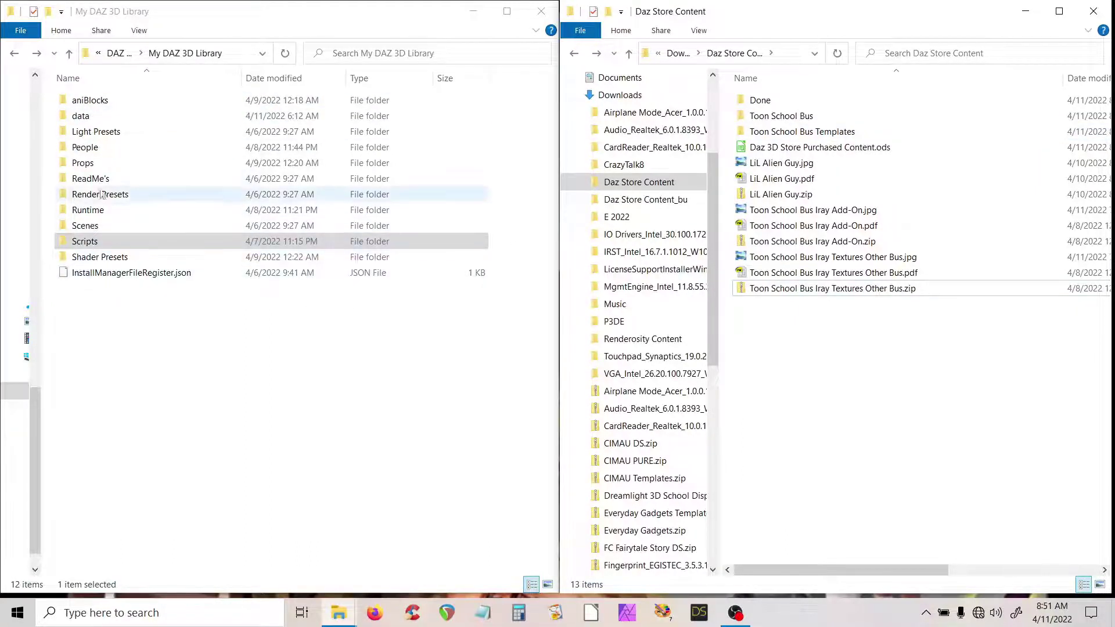
right_click(112, 297)
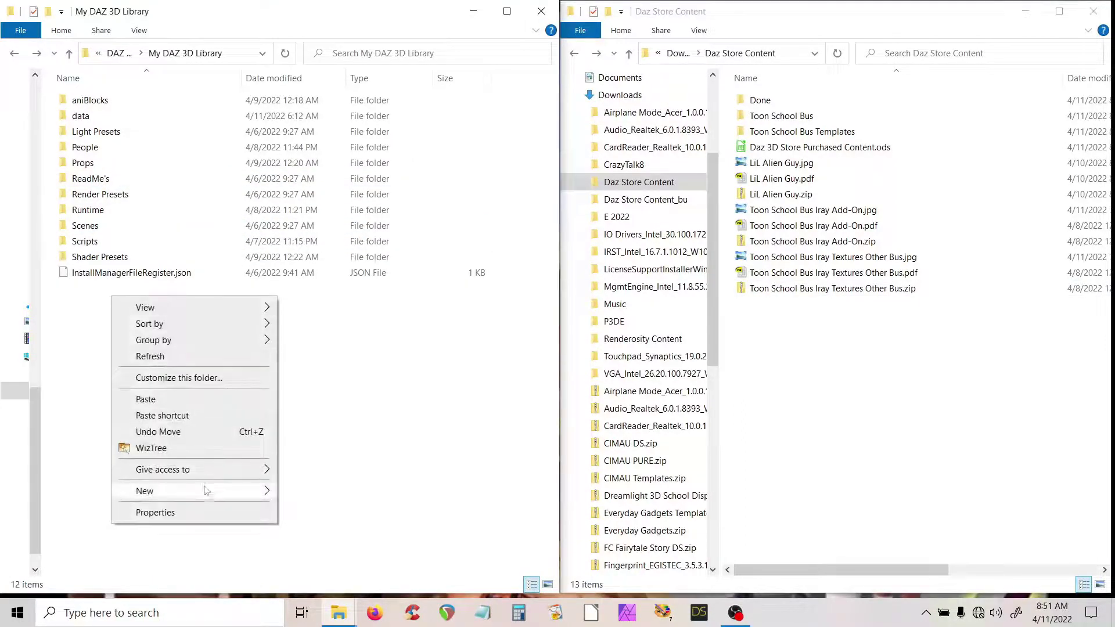
mouse_move(214, 493)
click(337, 340)
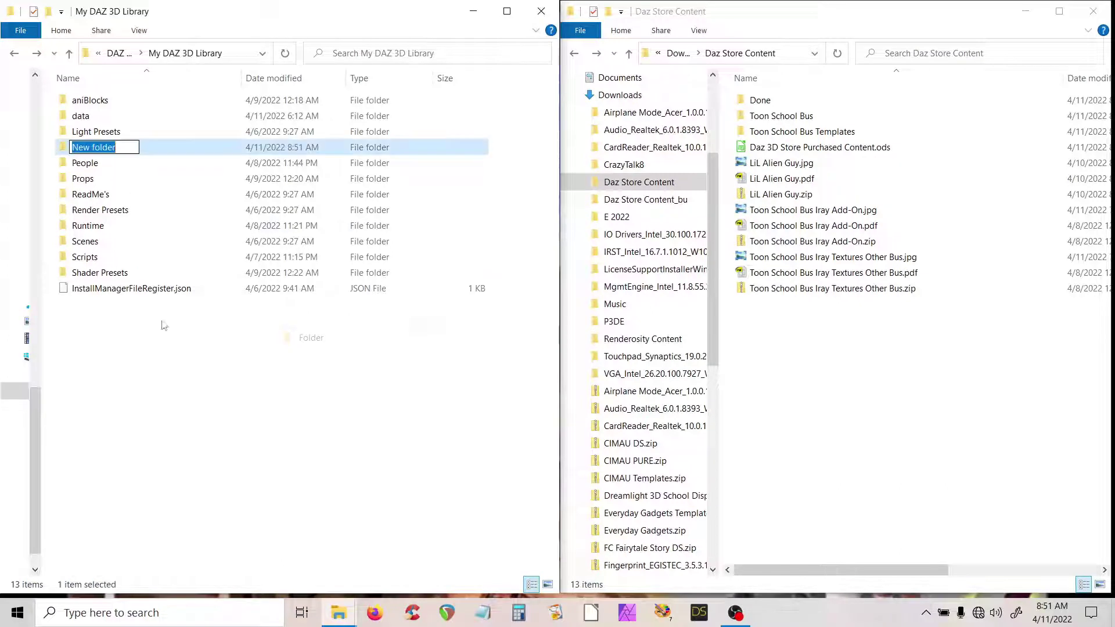
text(Tem)
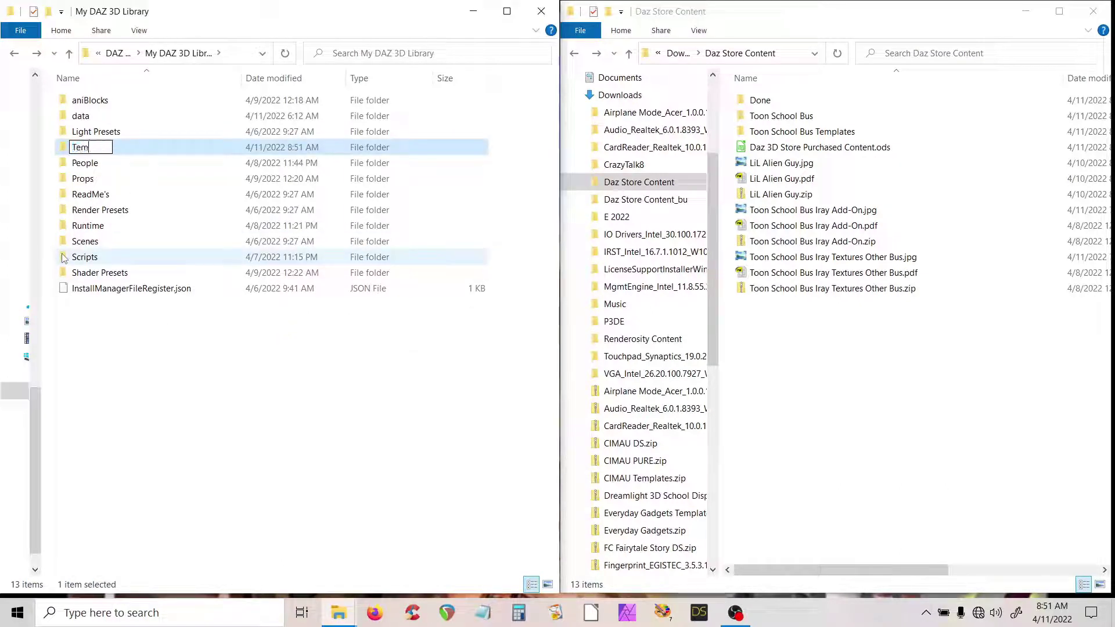
text(plates)
key(Return)
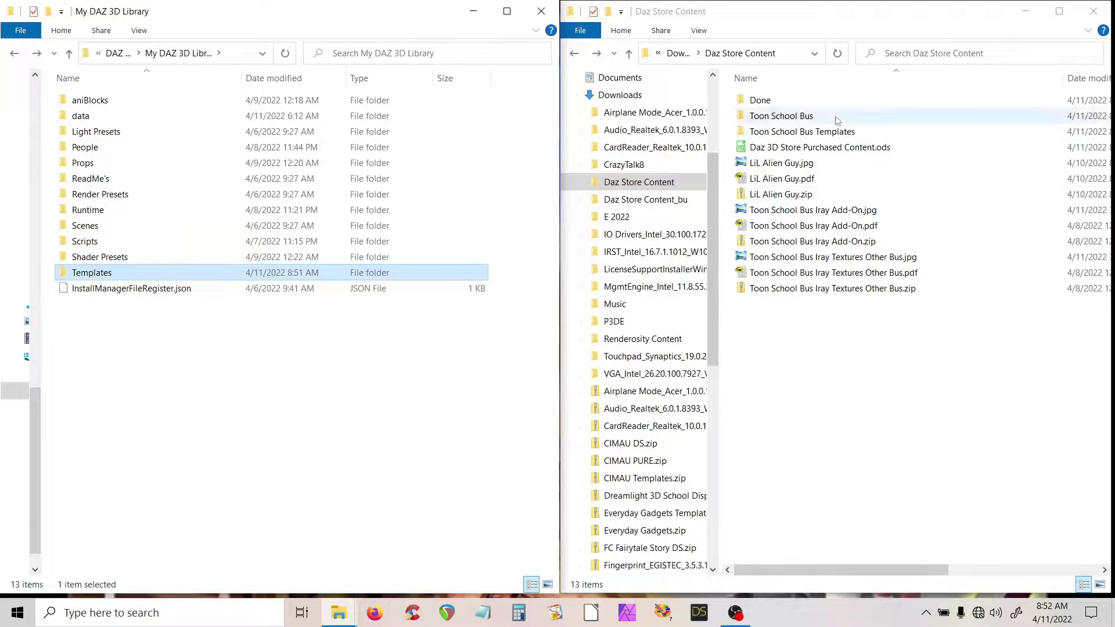
Step: Move the extracted Toon School Bus Templates folder into the library's Templates folder, check it there, and return to My DAZ 3D Library
drag(813, 137, 110, 278)
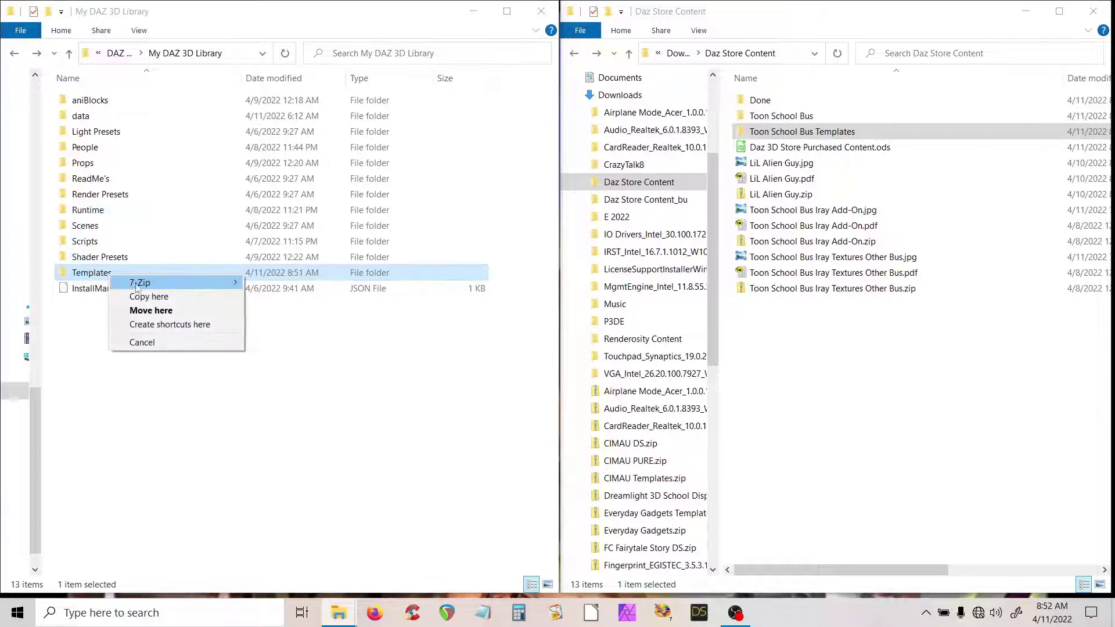
click(159, 312)
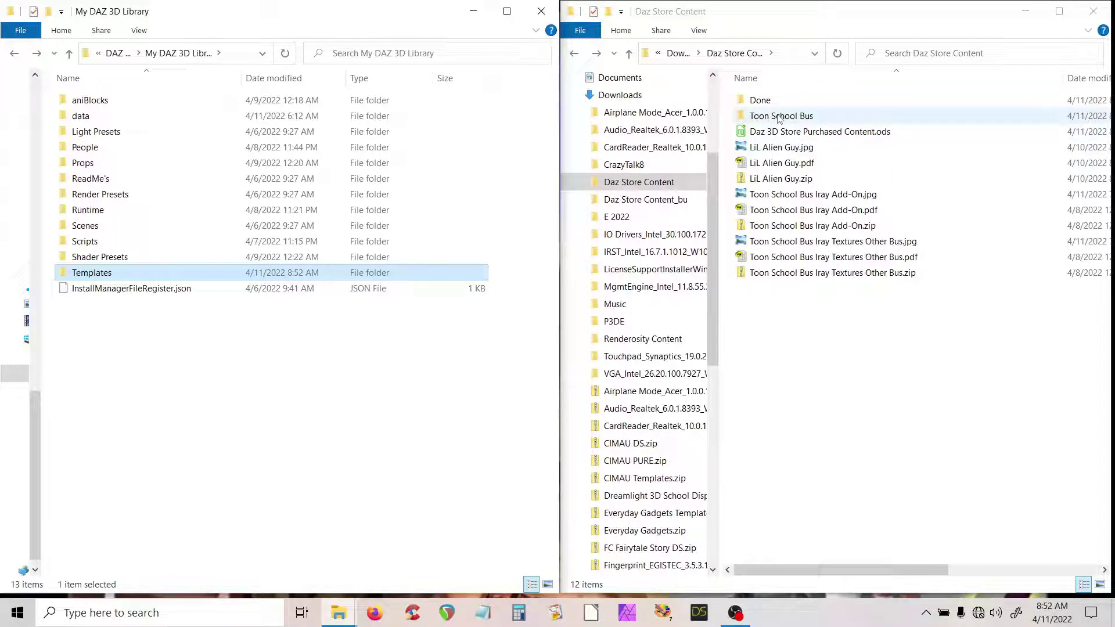
double_click(87, 276)
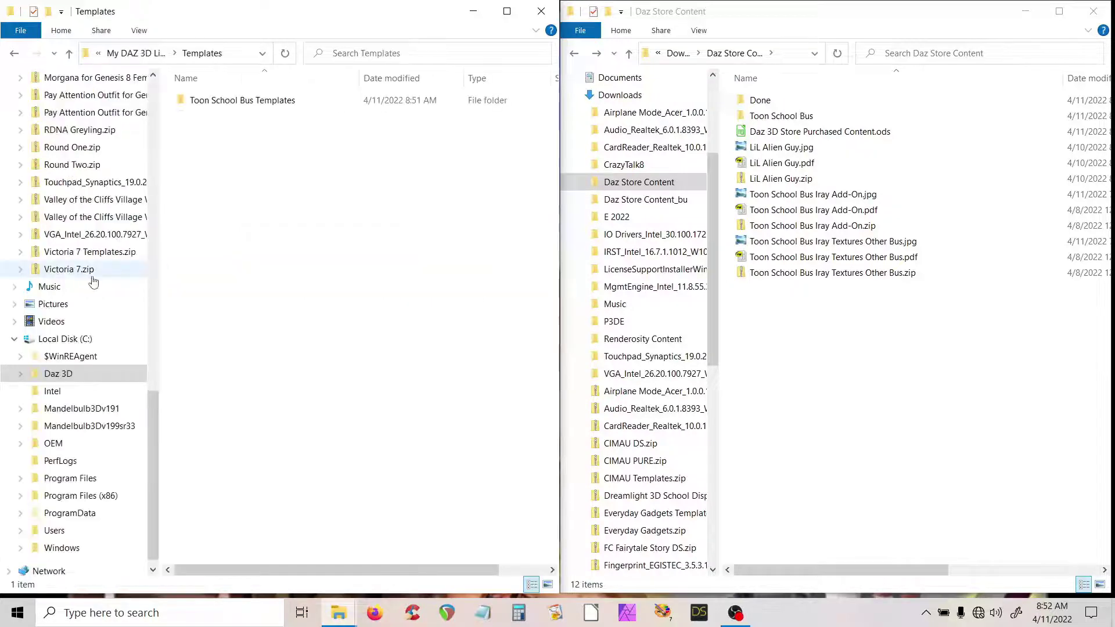
click(14, 56)
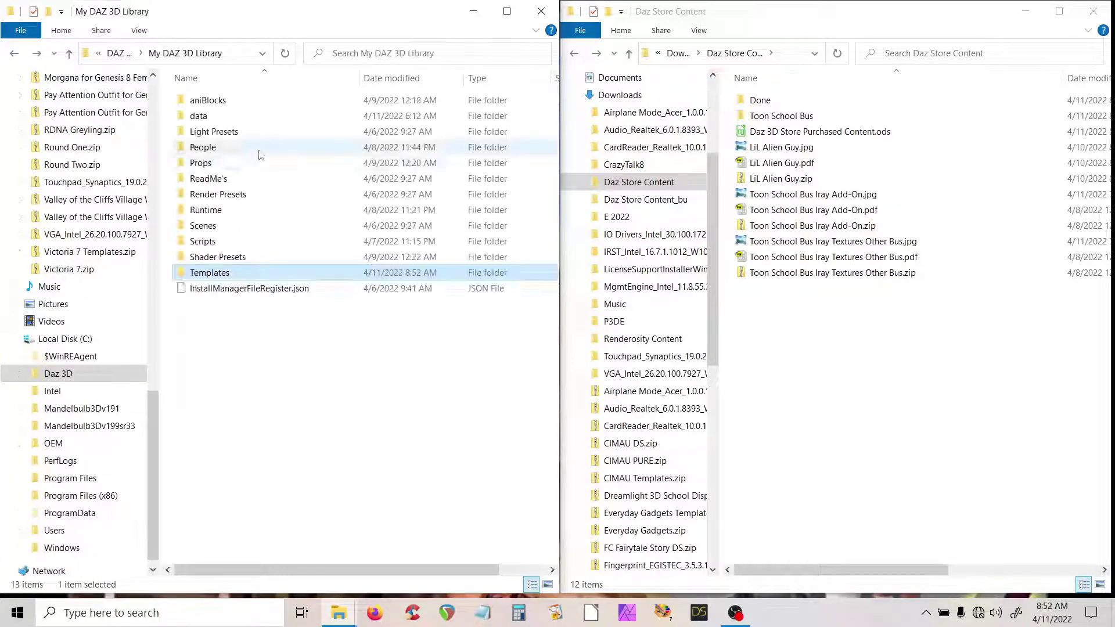
drag(160, 292, 29, 292)
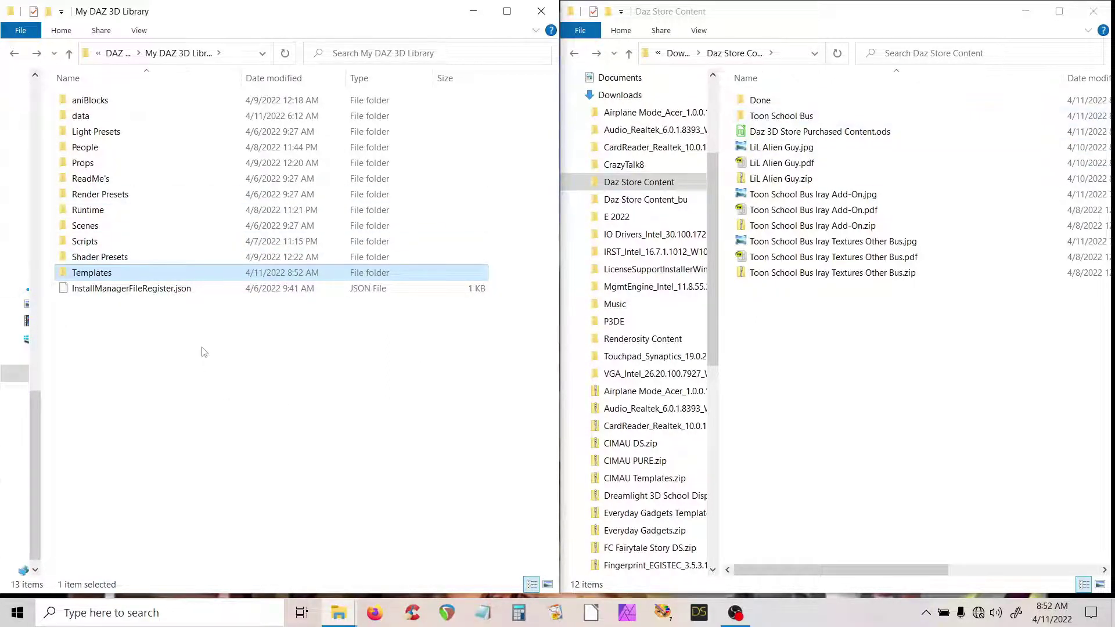
click(175, 321)
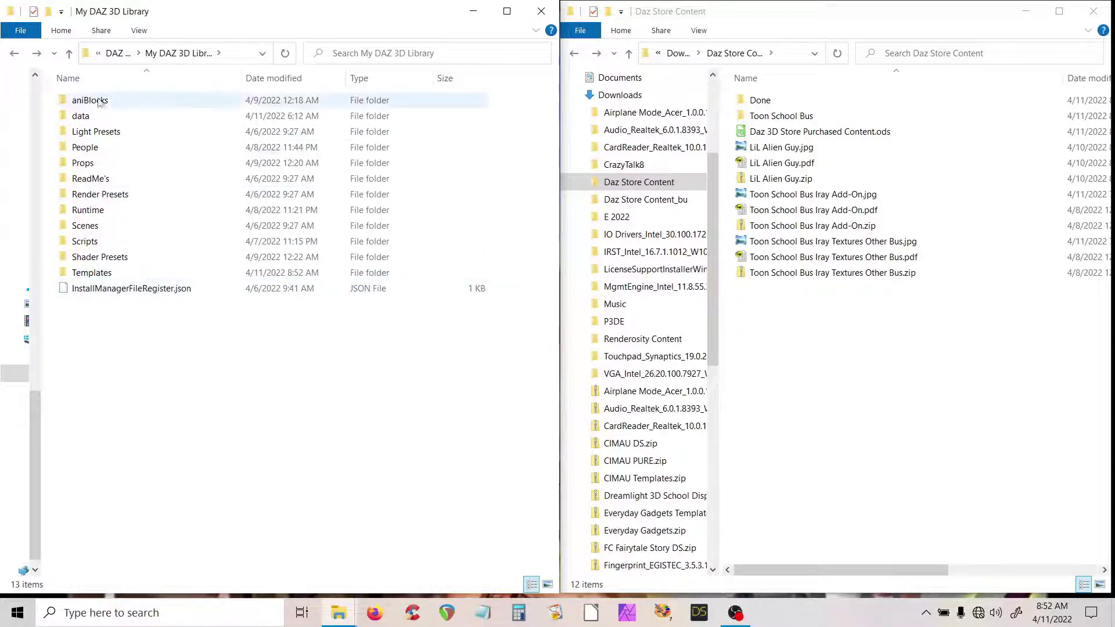
Step: Copy the data, Runtime and Vehicles folders from the extracted Toon School Bus Content folder into My DAZ 3D Library
double_click(791, 119)
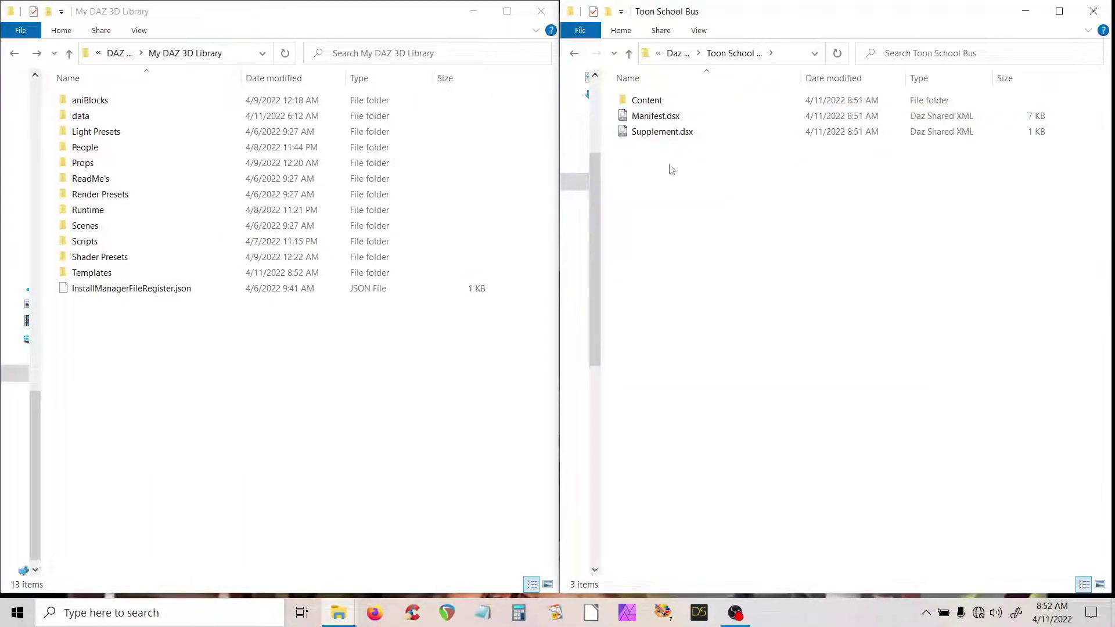
double_click(649, 103)
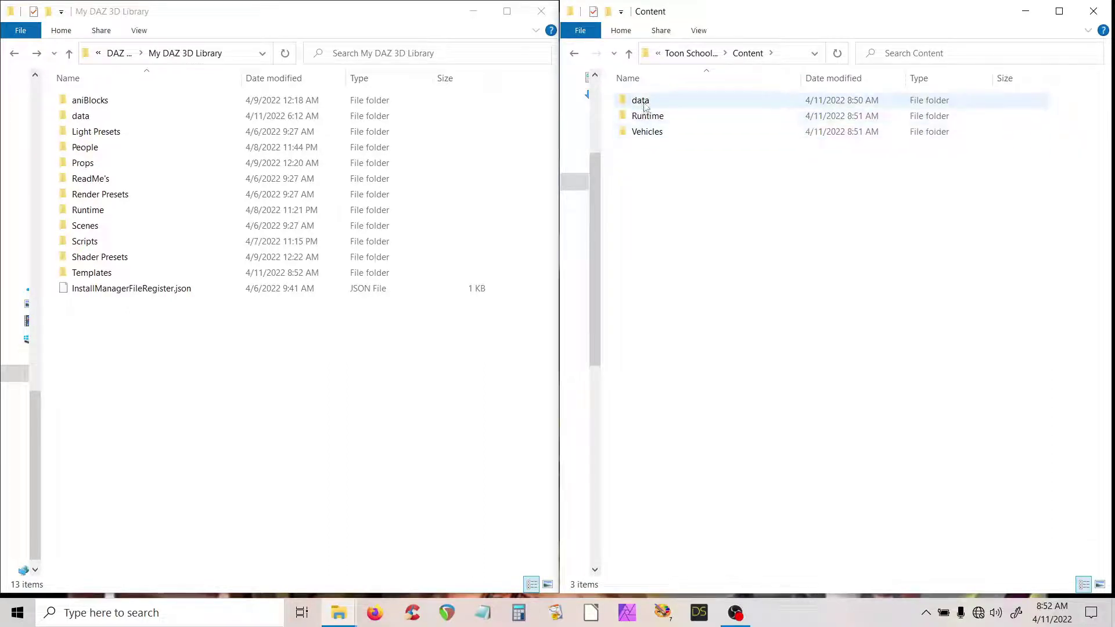
click(651, 132)
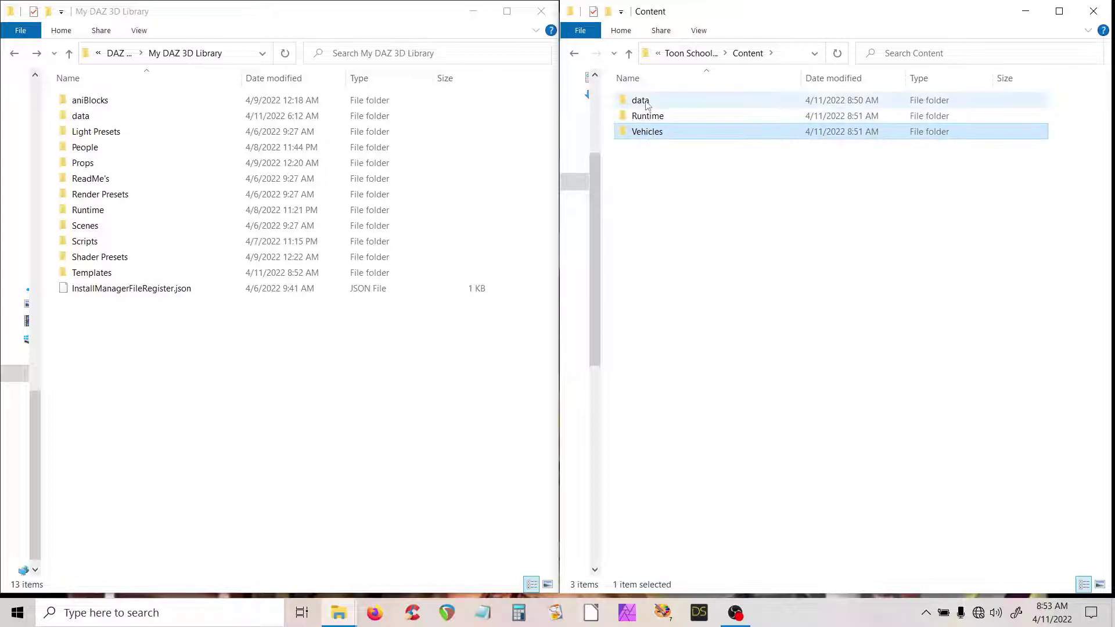
shift+click(648, 105)
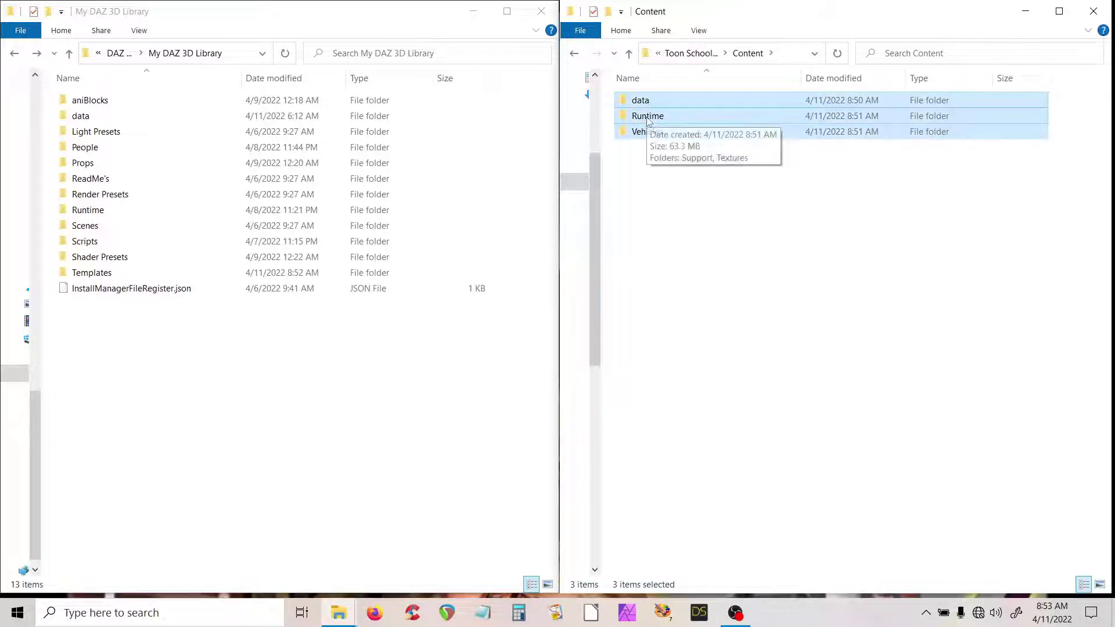
drag(649, 120, 153, 344)
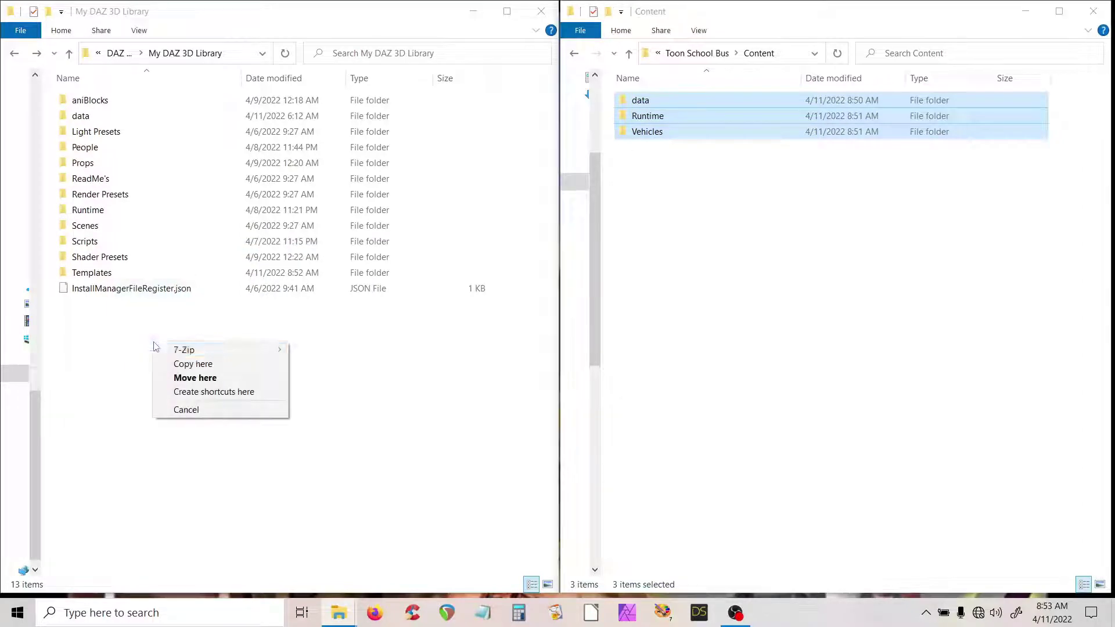
click(194, 364)
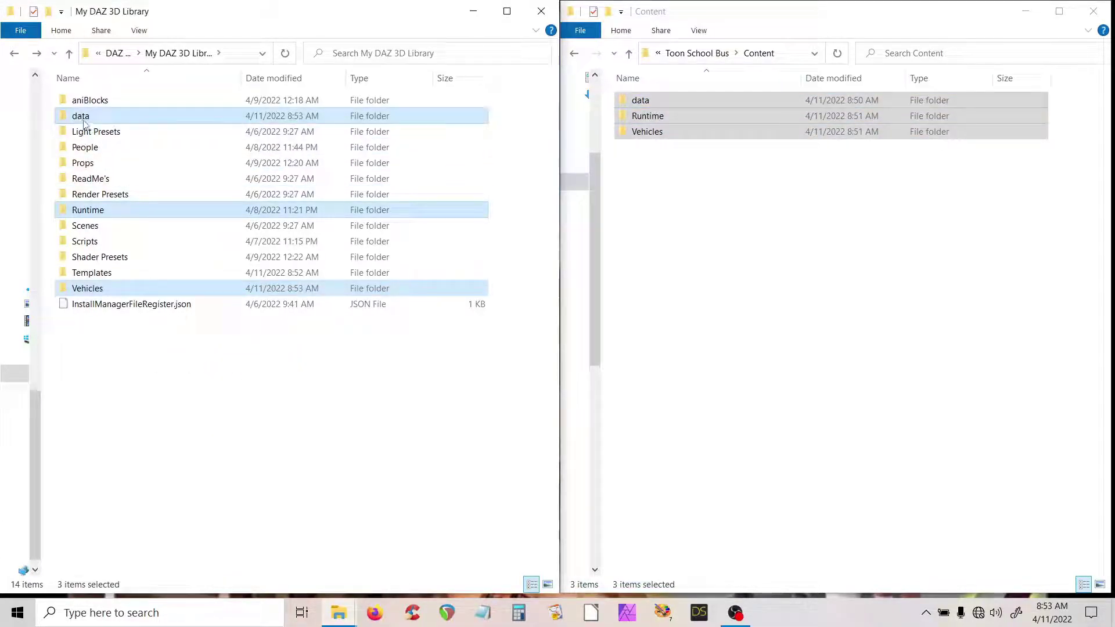
mouse_move(84, 122)
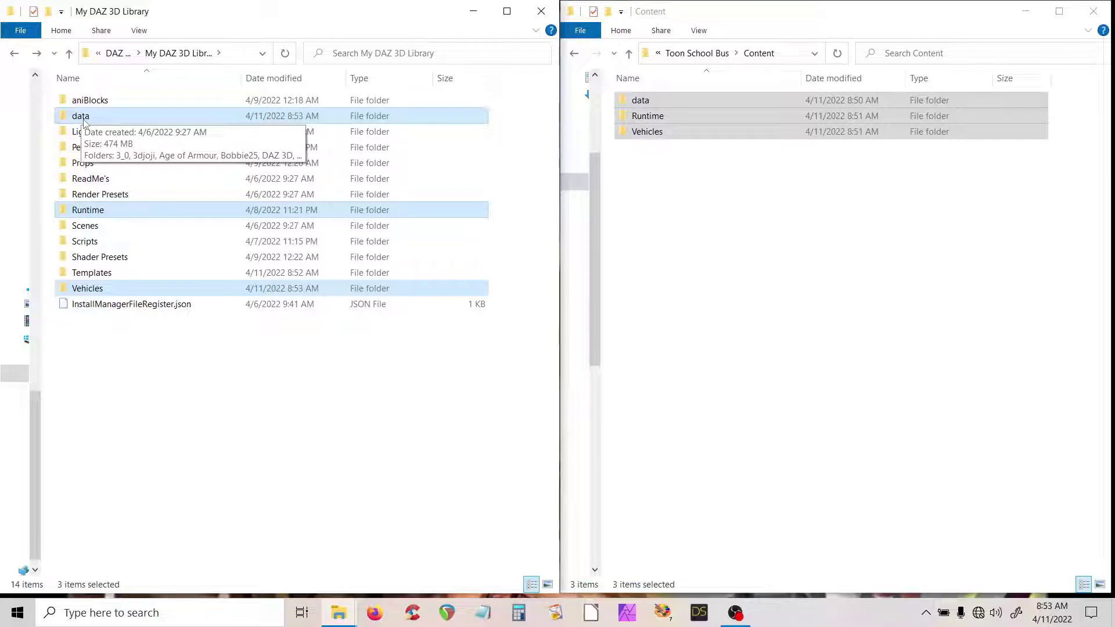
Step: Inspect the data folder inside the extracted Toon School Bus Content folder, return to Content, and clear the selections in both windows
click(646, 105)
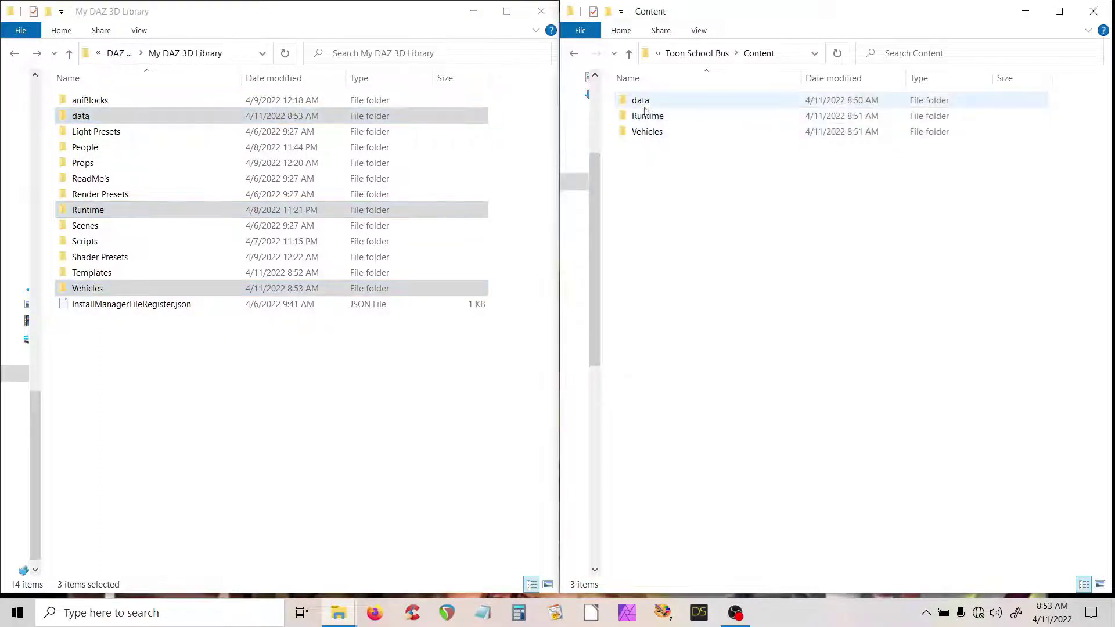
double_click(645, 105)
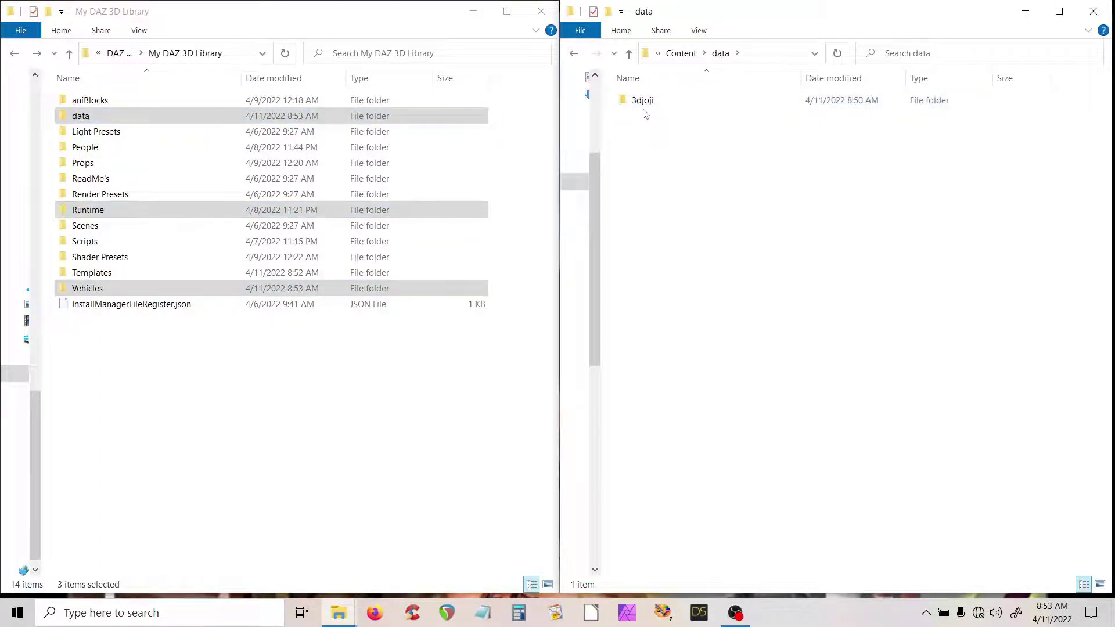
click(574, 55)
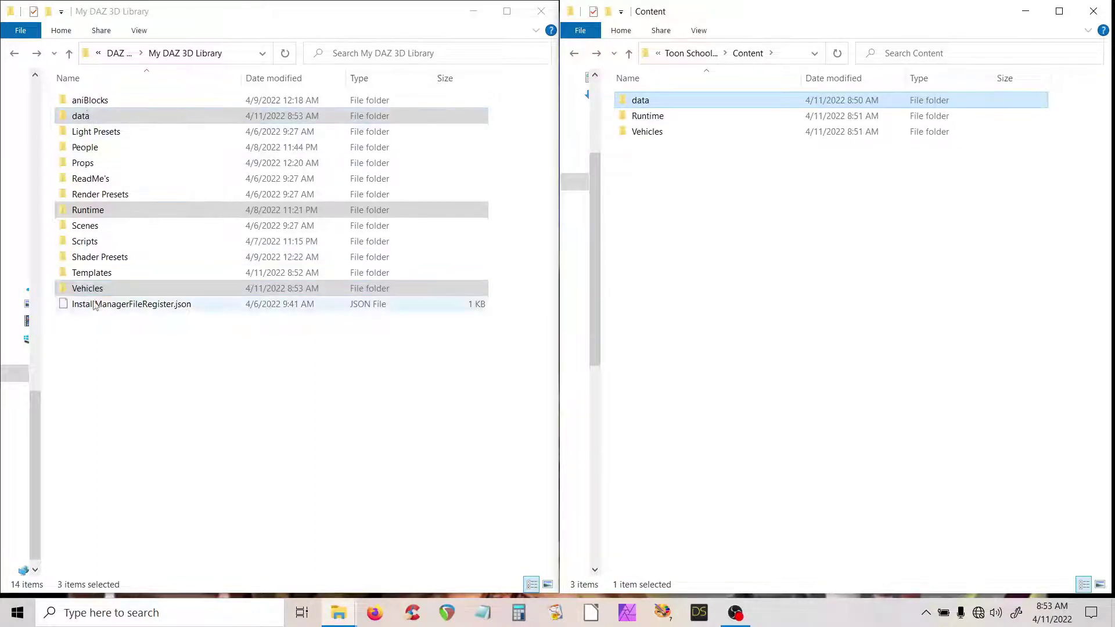
click(106, 334)
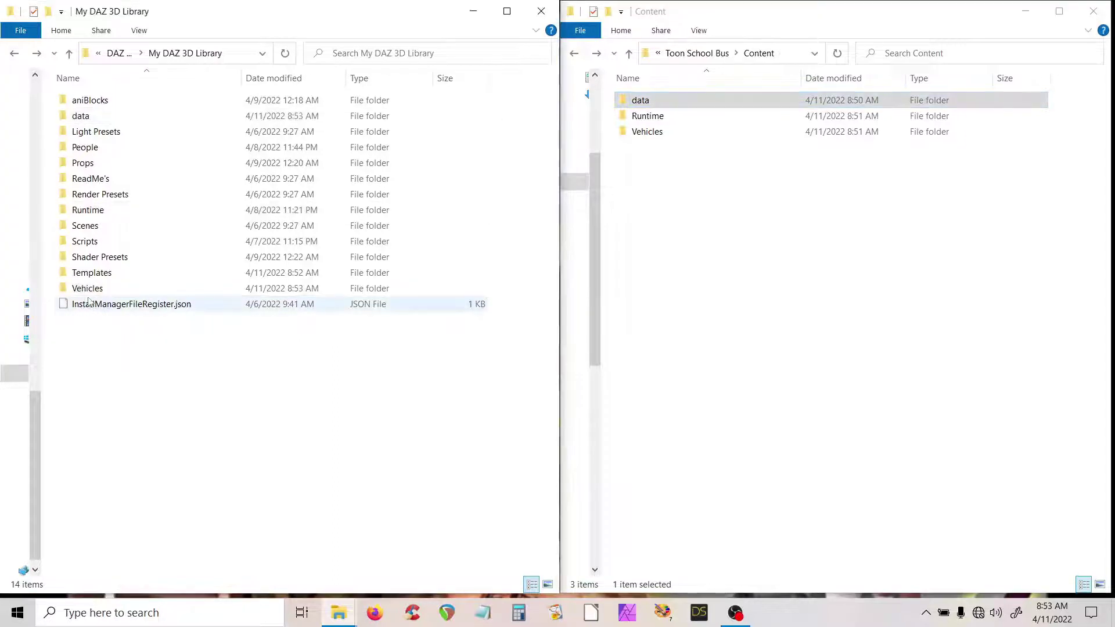
click(657, 154)
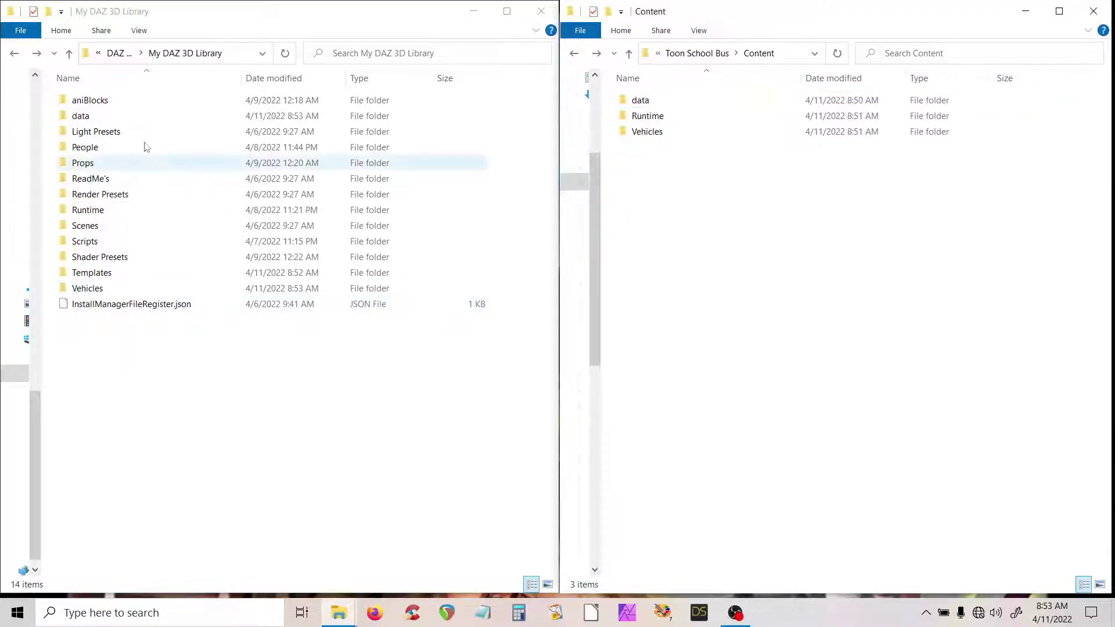
Step: Go back to Daz Store Content and delete the extracted Toon School Bus folder
click(574, 55)
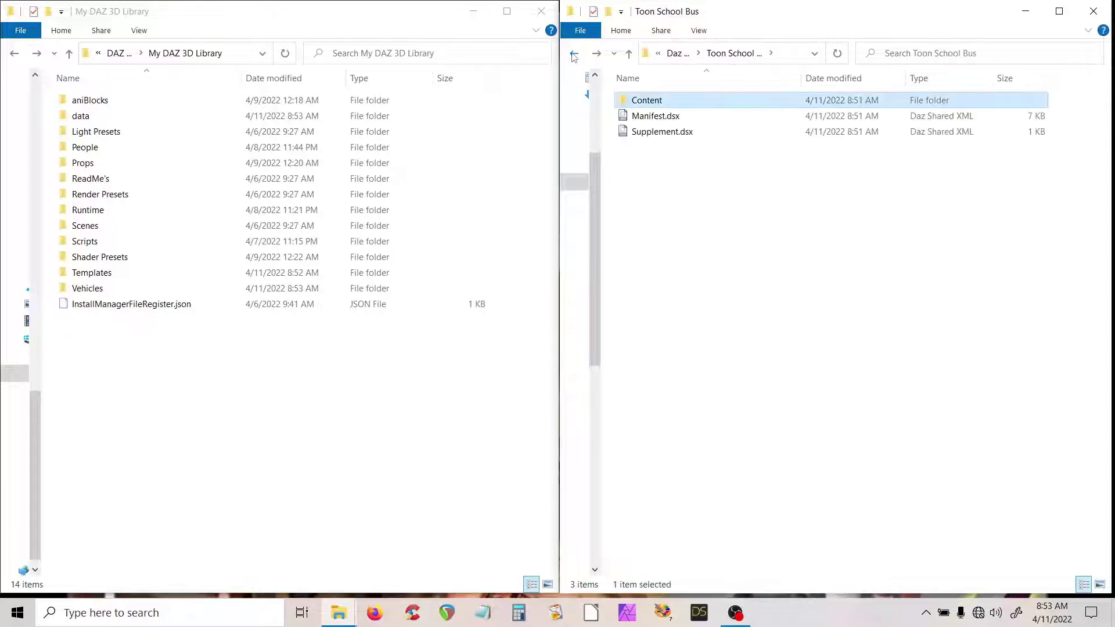
click(574, 55)
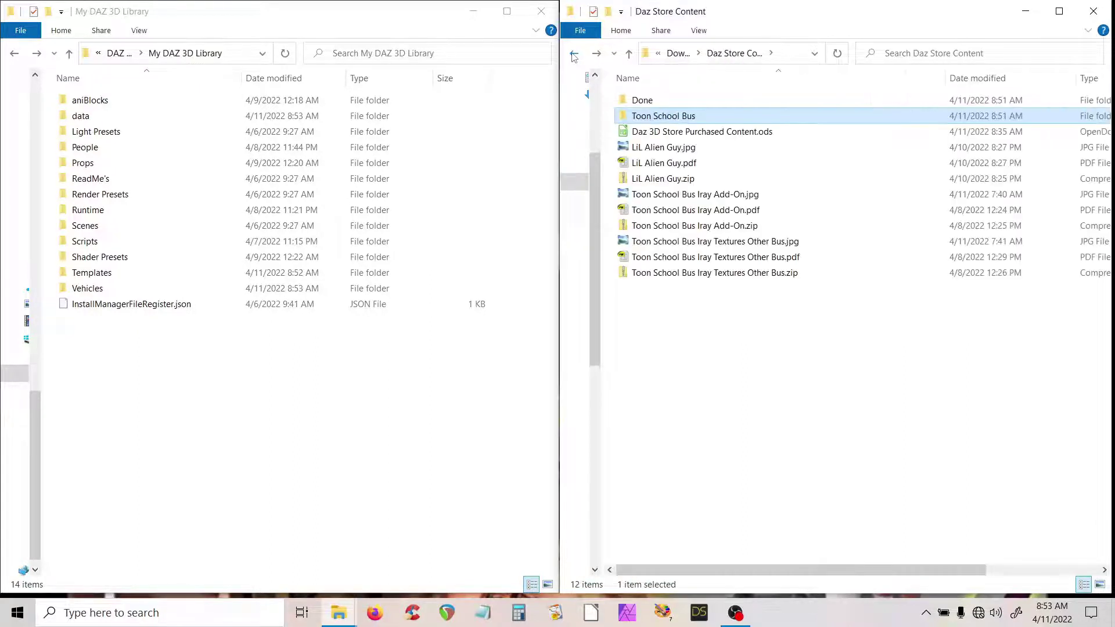
right_click(664, 114)
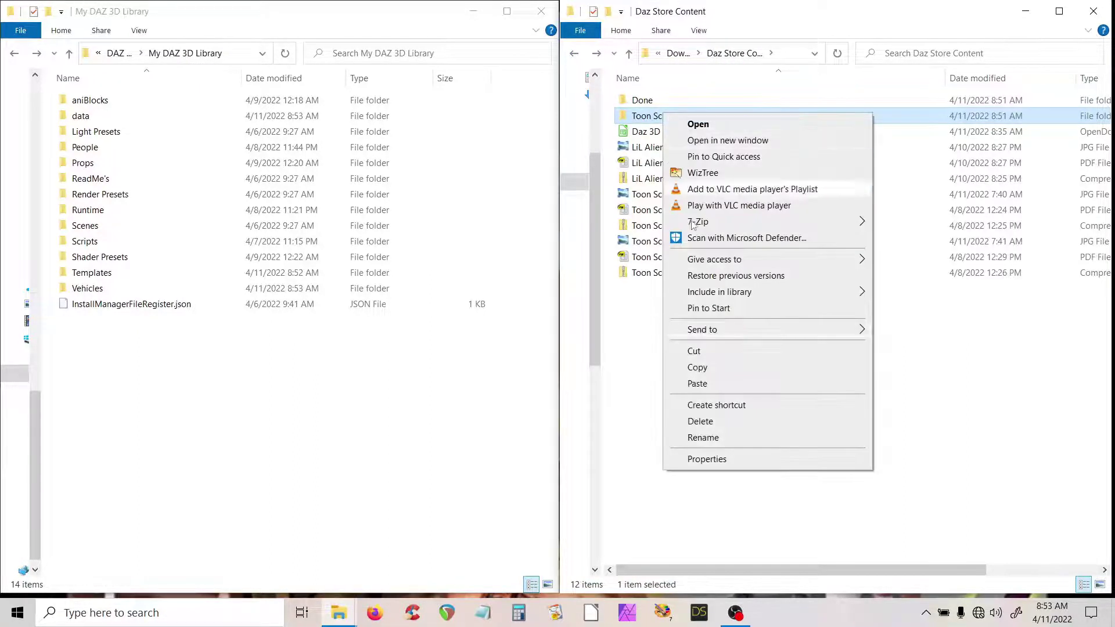
click(731, 428)
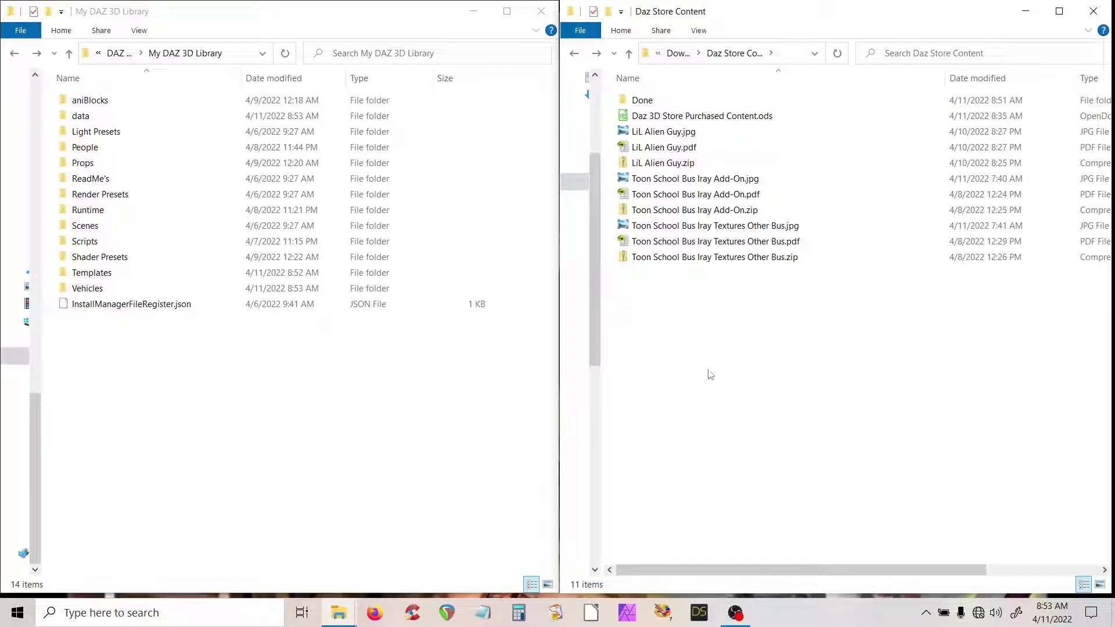
Step: Launch DAZ Studio, choose Work Offline with Do not show this again enabled, and finish the Welcome dialog
click(699, 613)
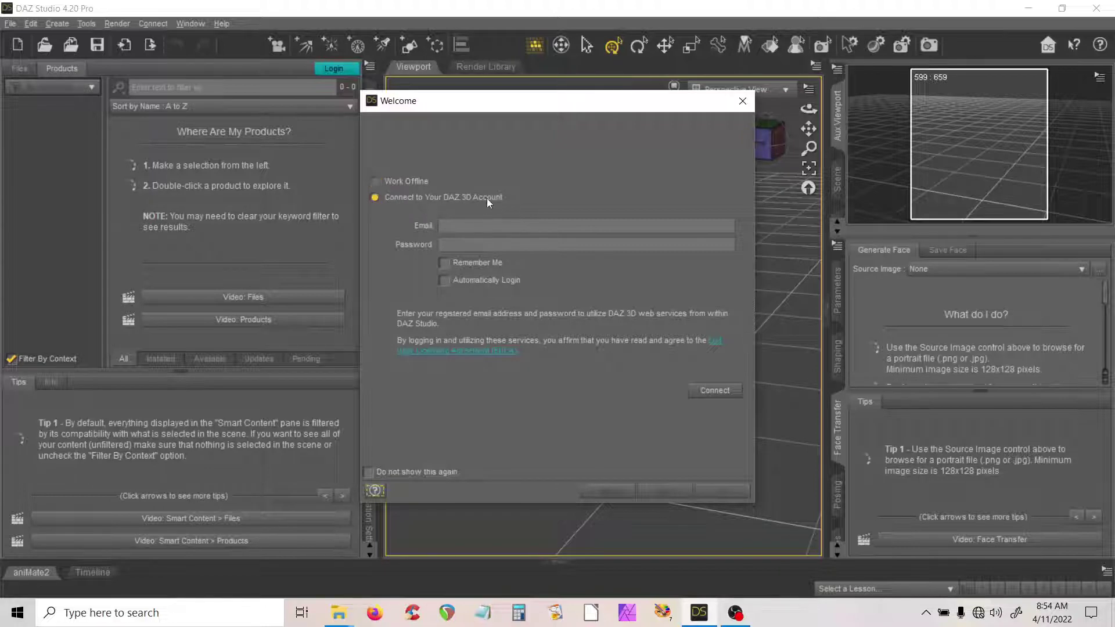
click(377, 182)
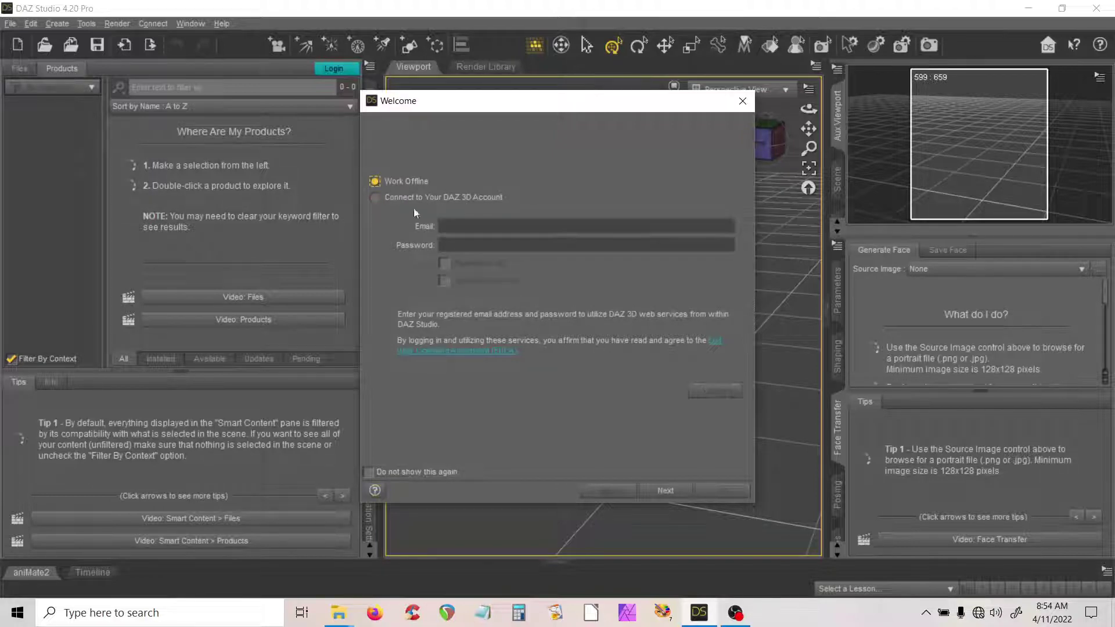
click(369, 472)
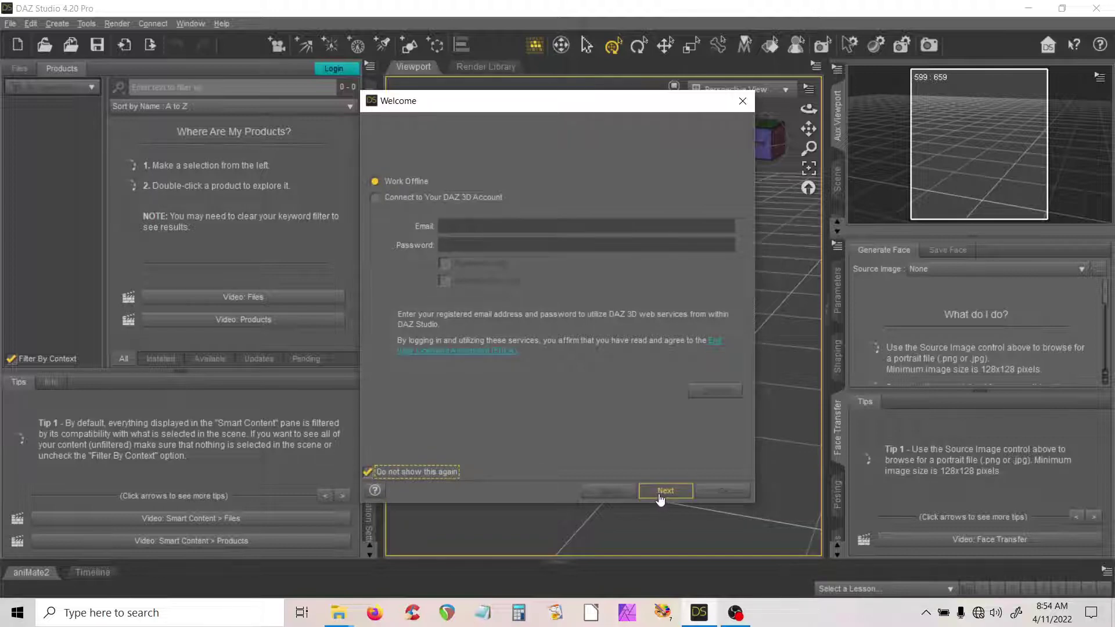
click(665, 491)
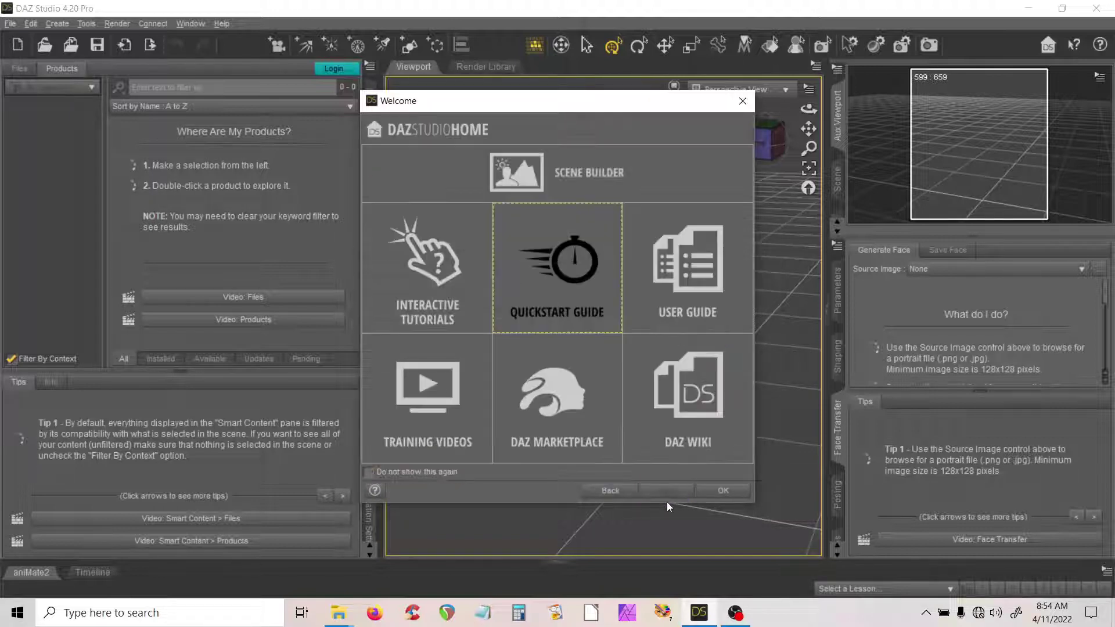
click(715, 493)
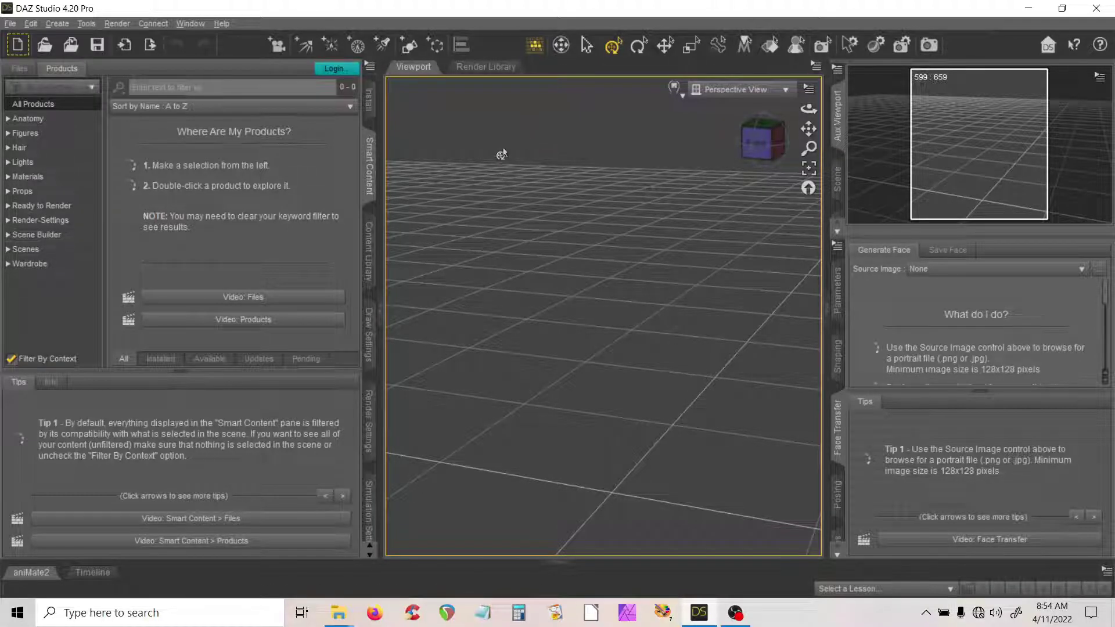
Step: Activate the selection tool and view the Figures and Anatomy products in Smart Content
click(587, 44)
click(22, 135)
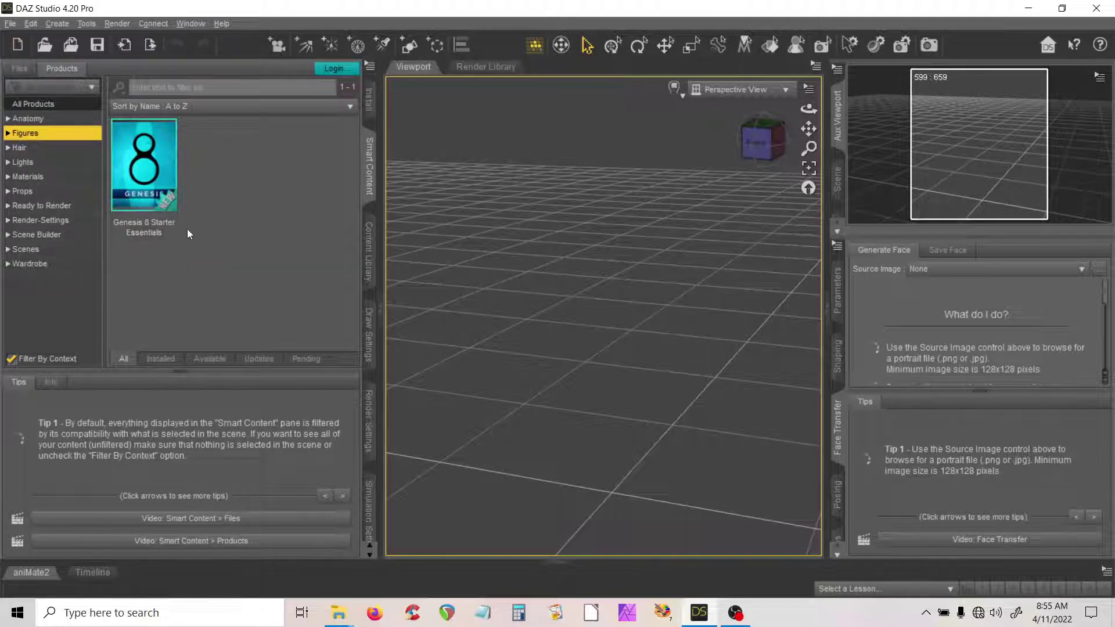
click(30, 121)
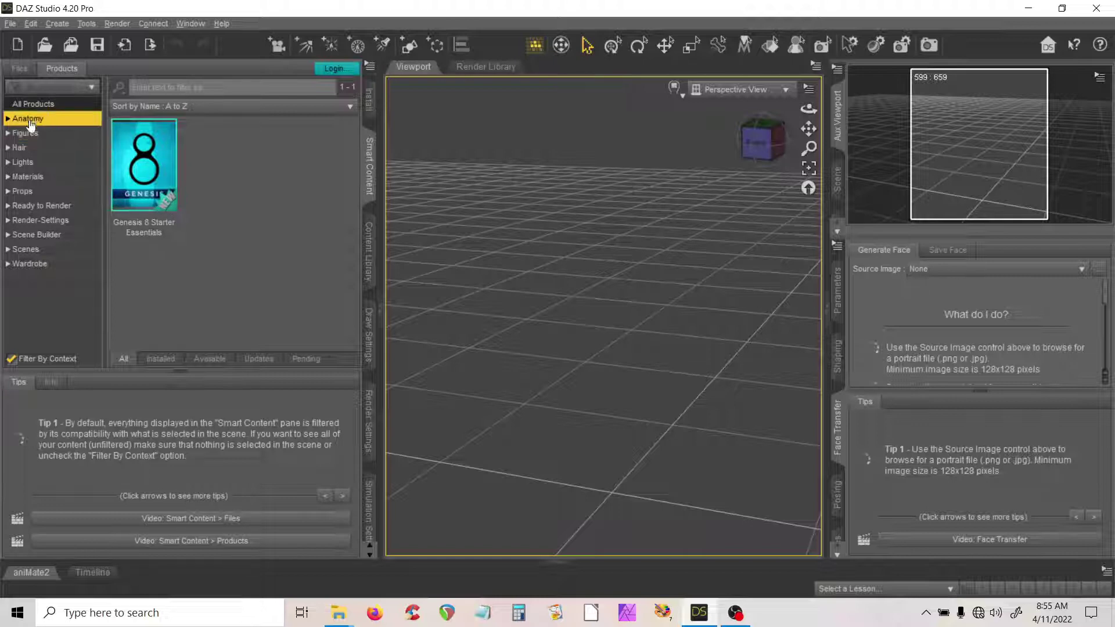
Step: Expand DAZ Studio Formats in the Content Library and widen the folder list to fit the full library names
click(369, 266)
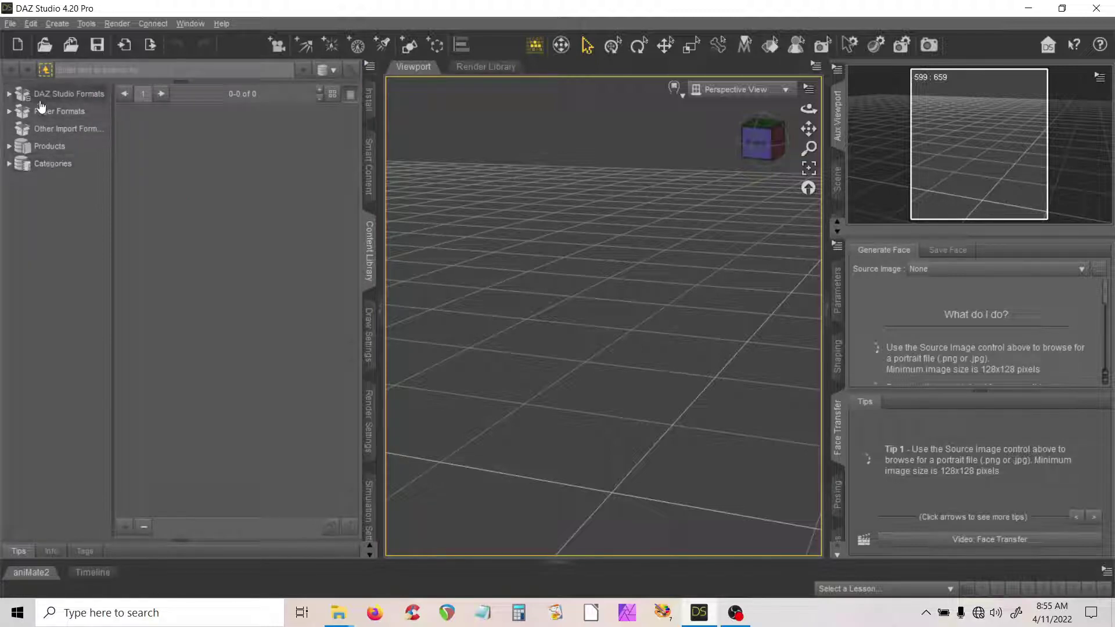
click(9, 95)
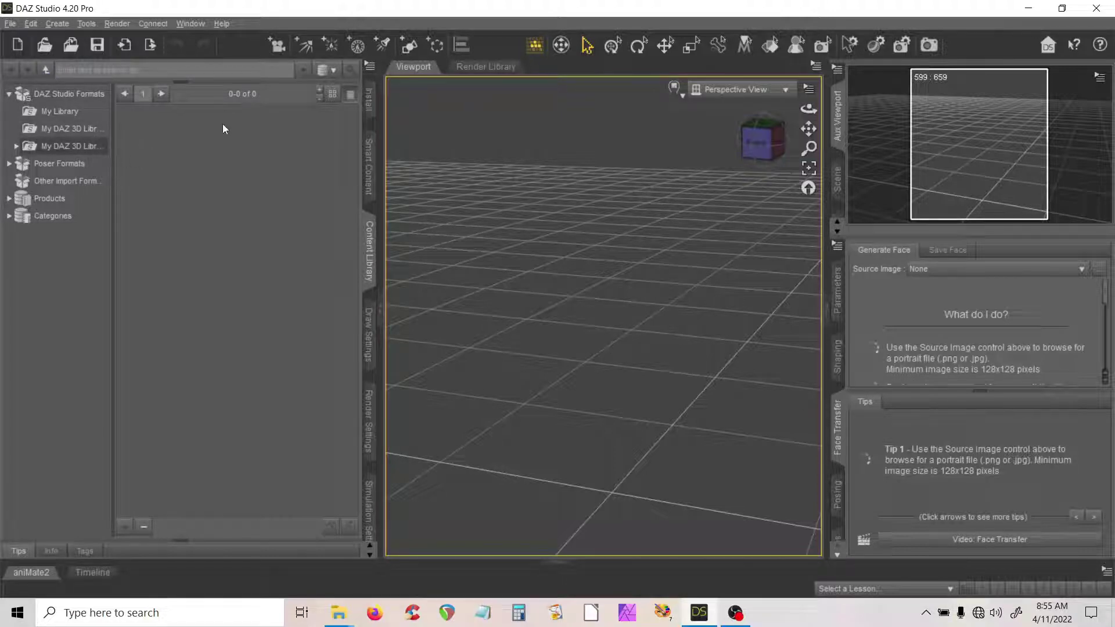
click(369, 169)
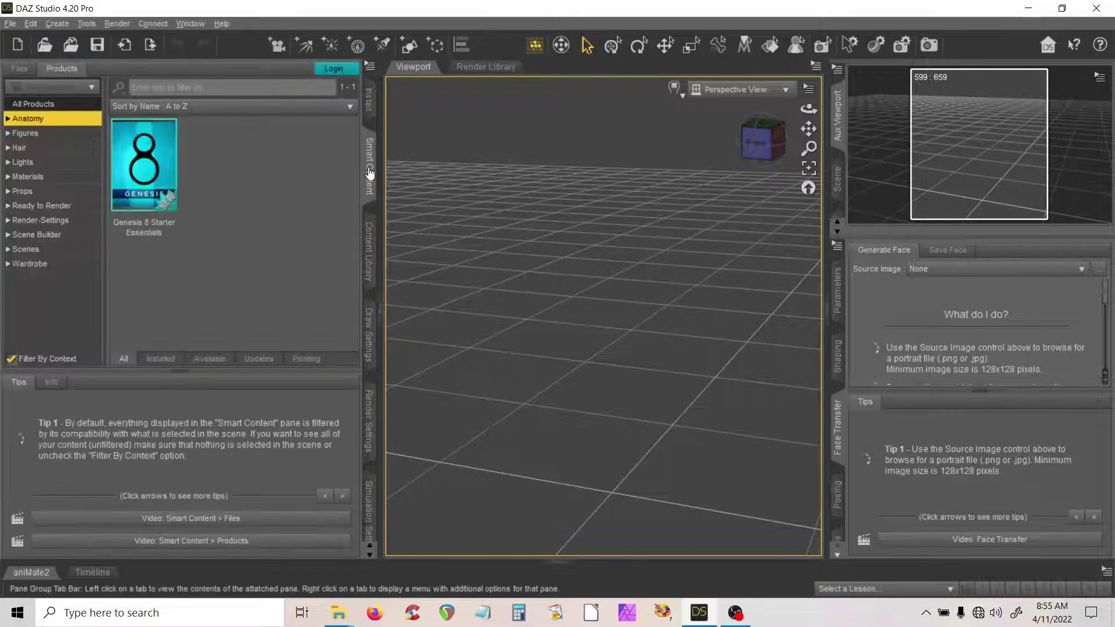
click(373, 226)
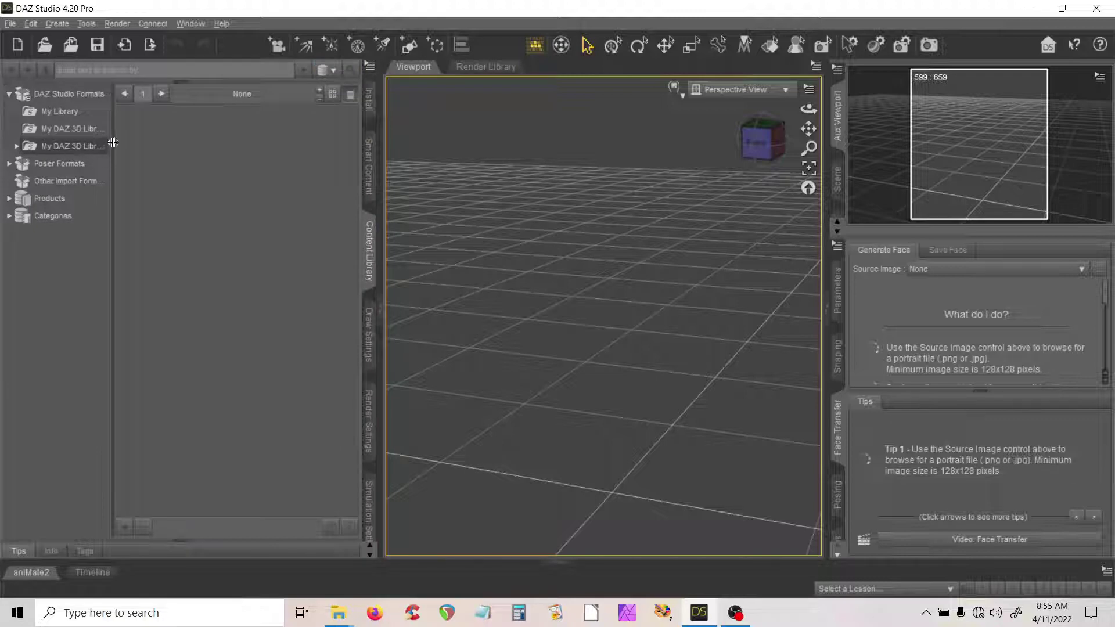
drag(112, 143, 166, 147)
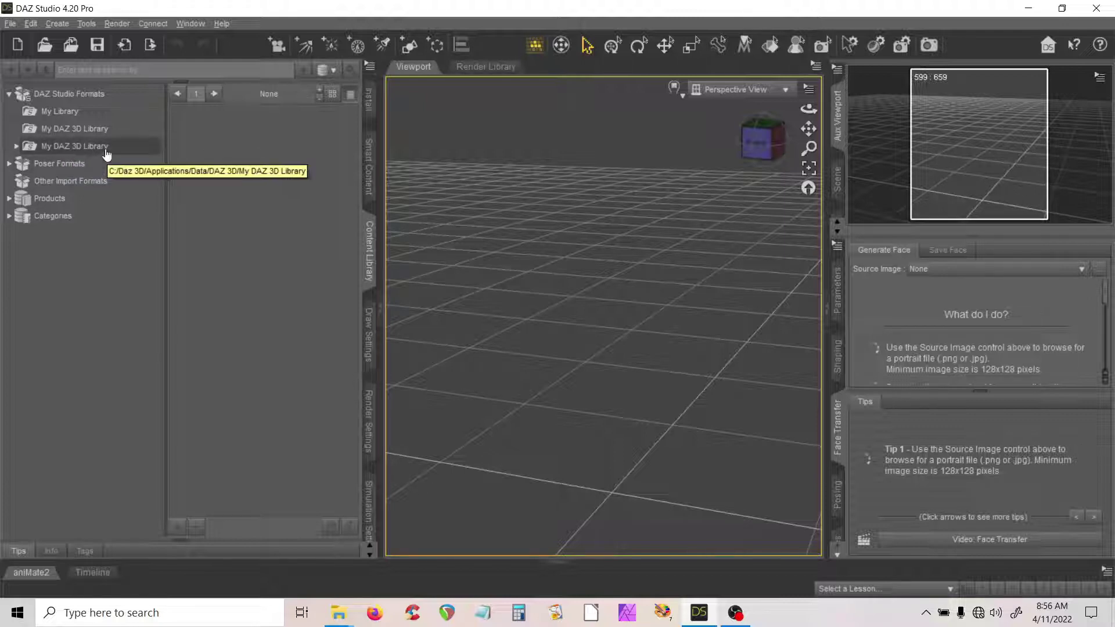
Step: View the External anatomy products in Smart Content, open Genesis 8 Starter Essentials, and return to the product list
click(370, 161)
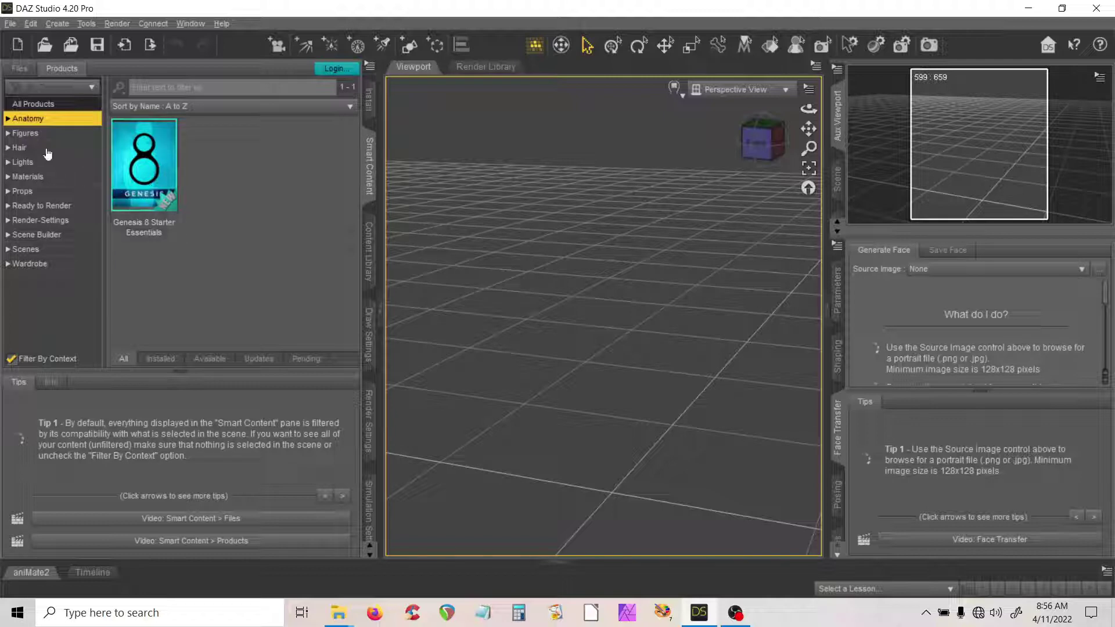
click(8, 118)
click(35, 133)
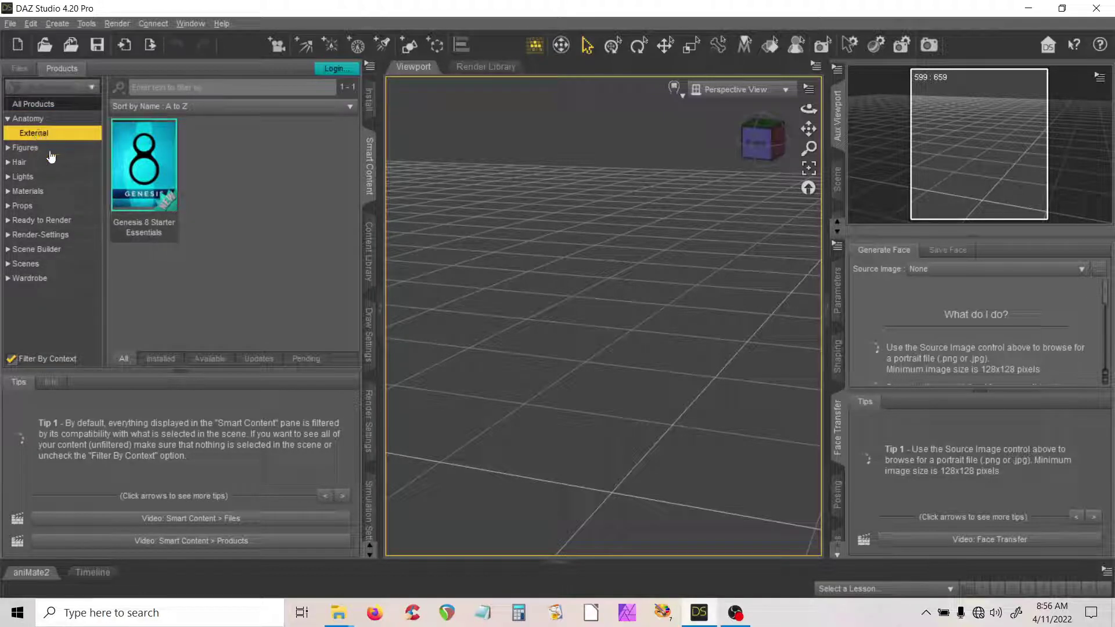
click(32, 121)
click(33, 136)
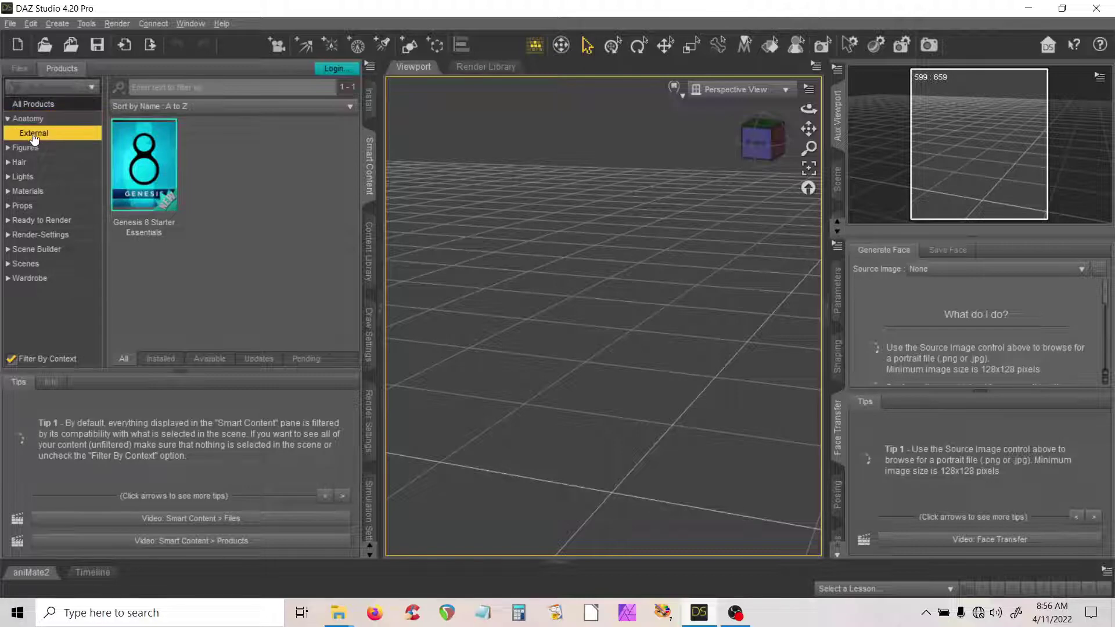
click(144, 193)
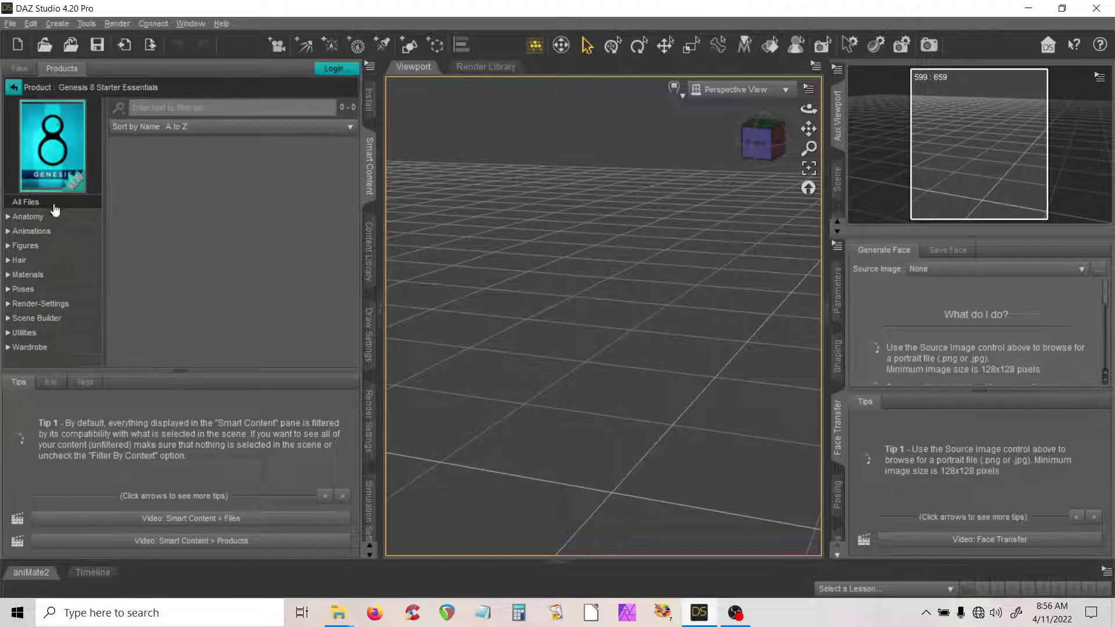
click(14, 88)
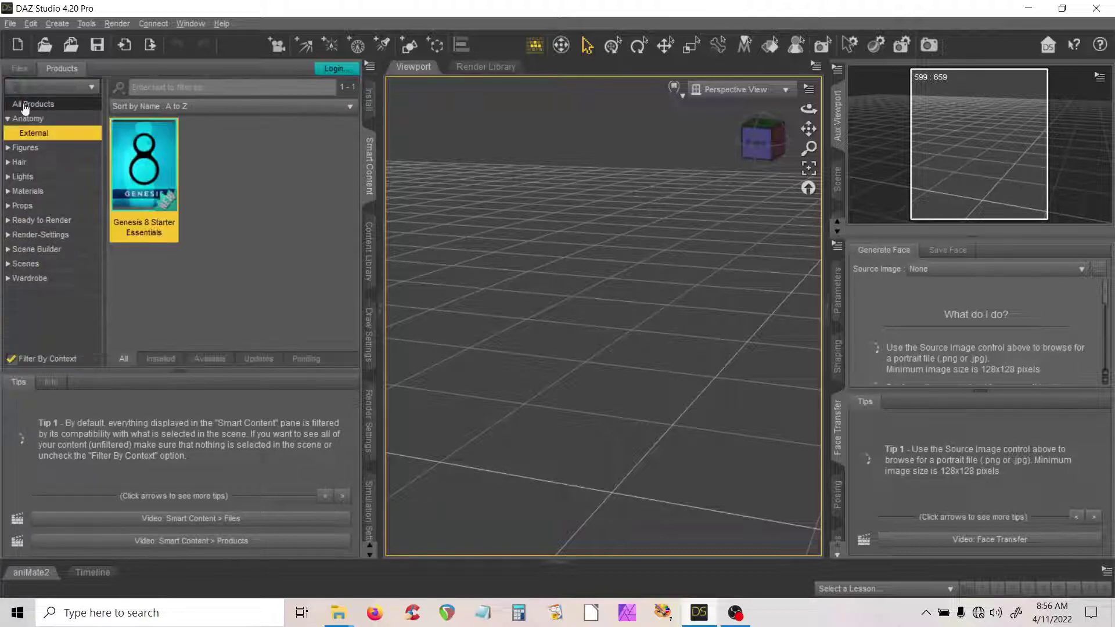
Step: Browse the Smart Content product categories one by one from Figures through Wardrobe
click(21, 149)
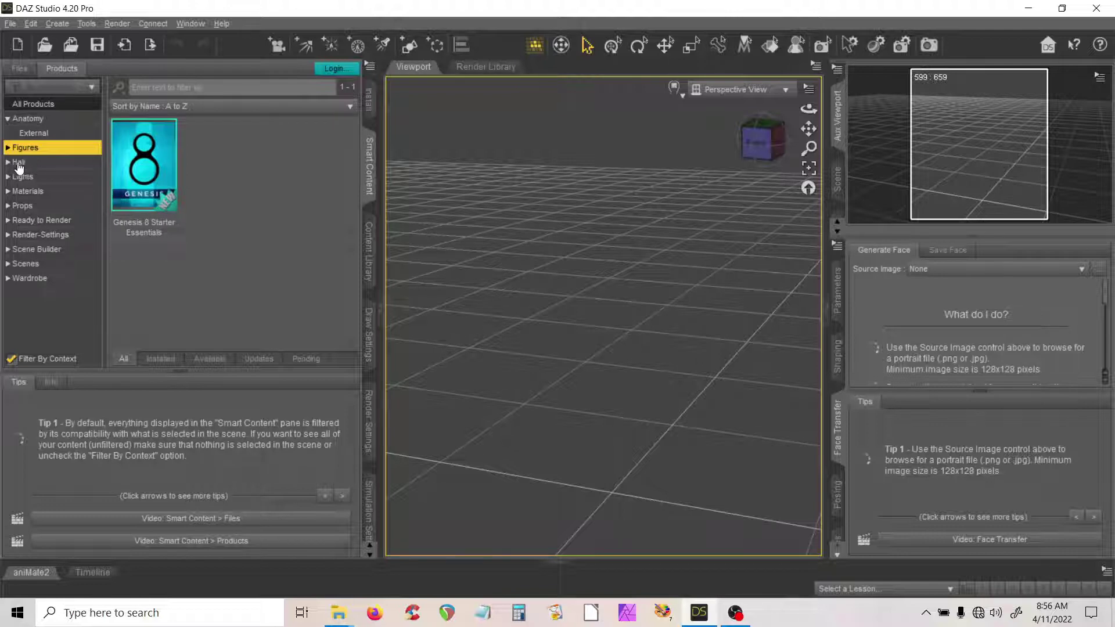
click(19, 165)
click(22, 179)
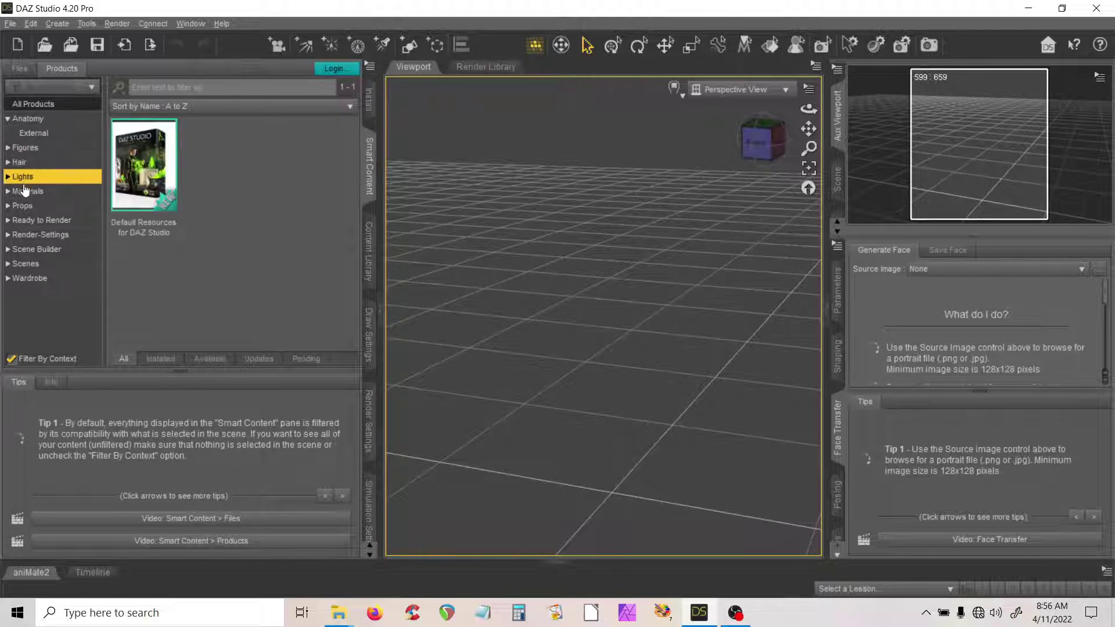
click(25, 193)
click(26, 207)
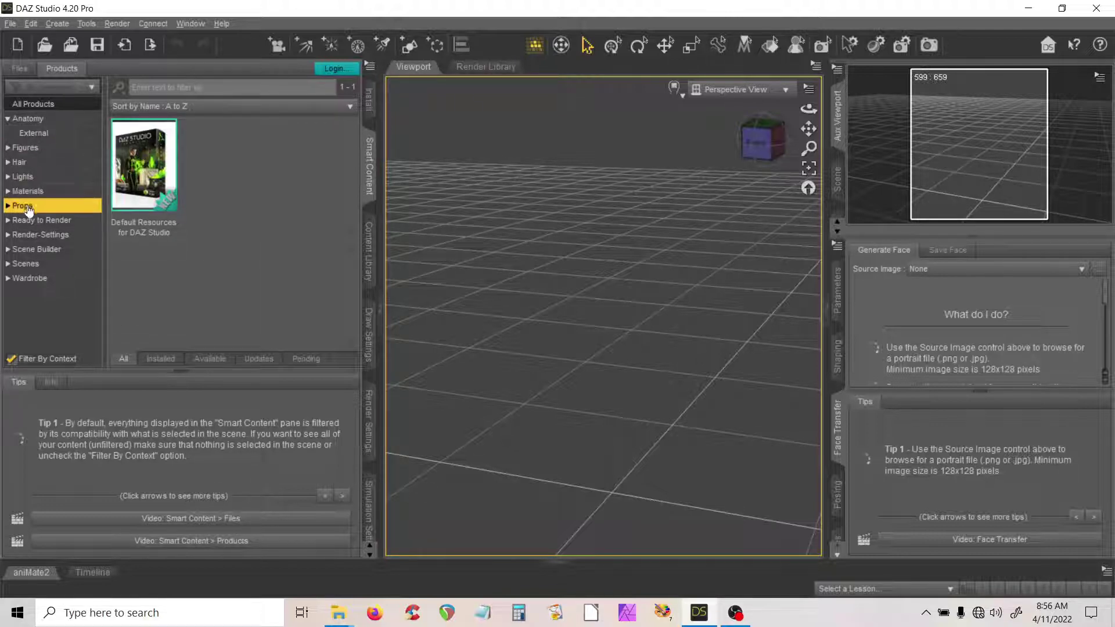
click(33, 222)
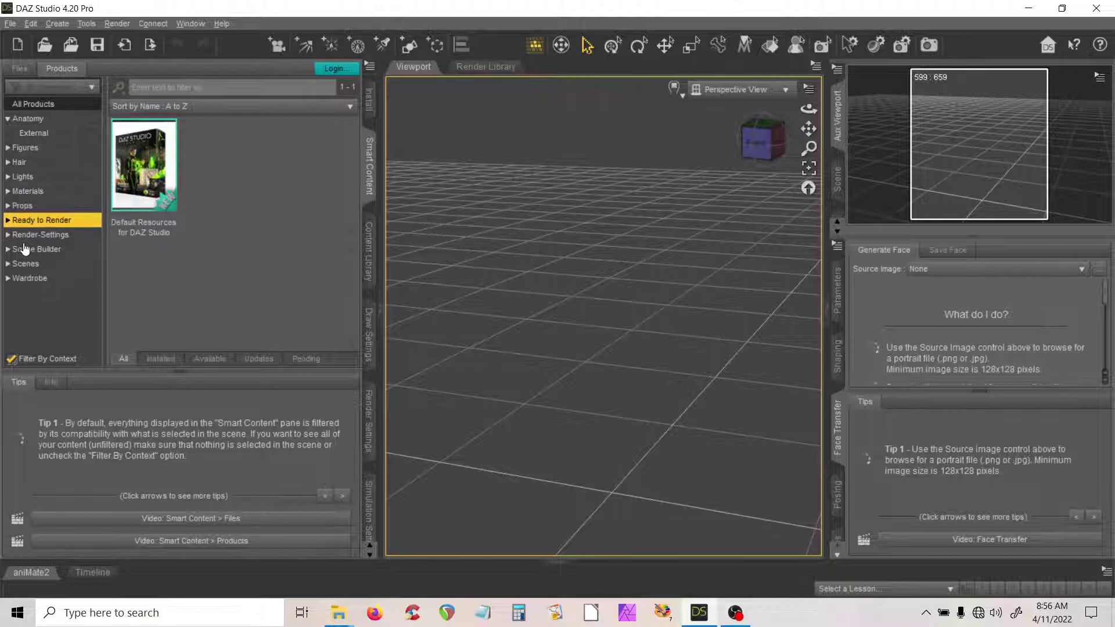
click(24, 236)
click(24, 250)
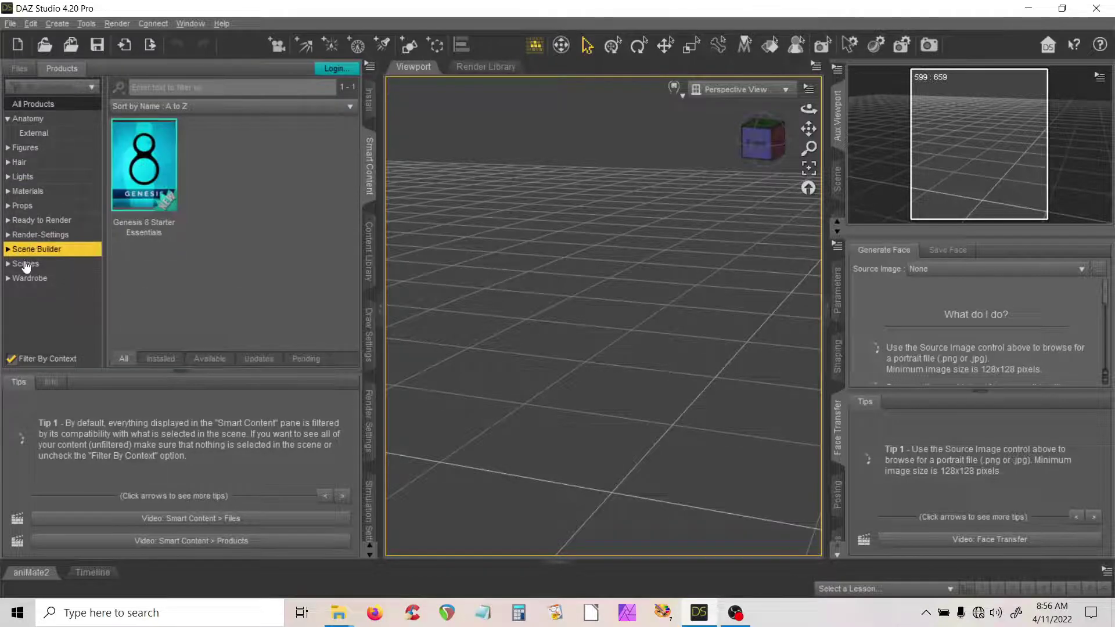
click(26, 265)
click(29, 279)
Step: Expand the Materials, Lights, Hair and Figures categories and view the products under Figures > People > Female
click(7, 192)
click(32, 207)
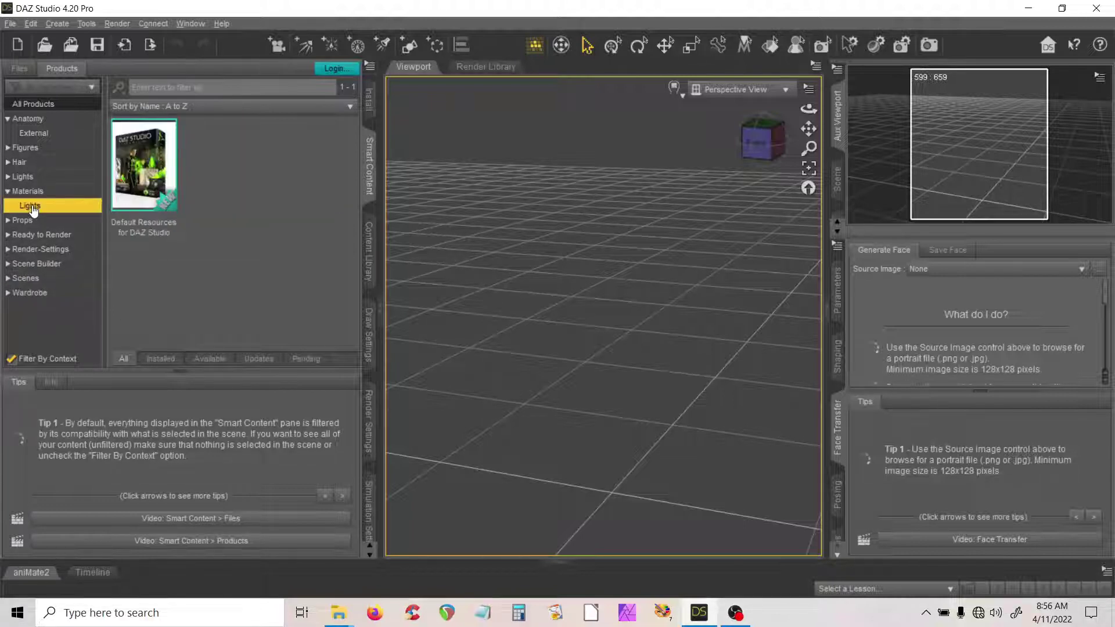
click(8, 178)
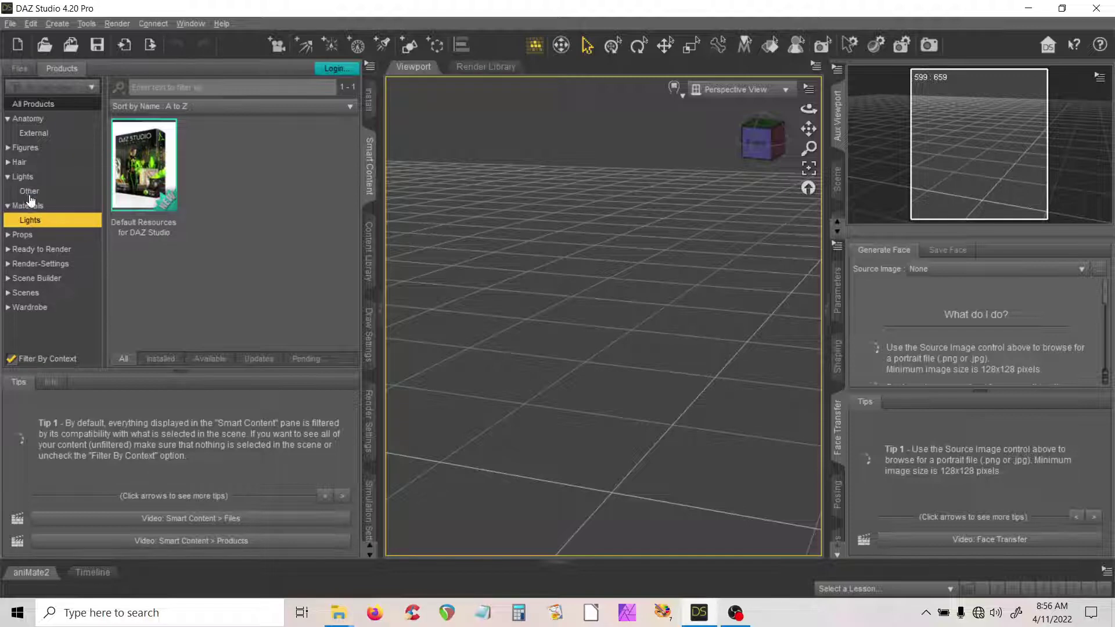
click(29, 191)
click(7, 163)
click(9, 148)
click(14, 163)
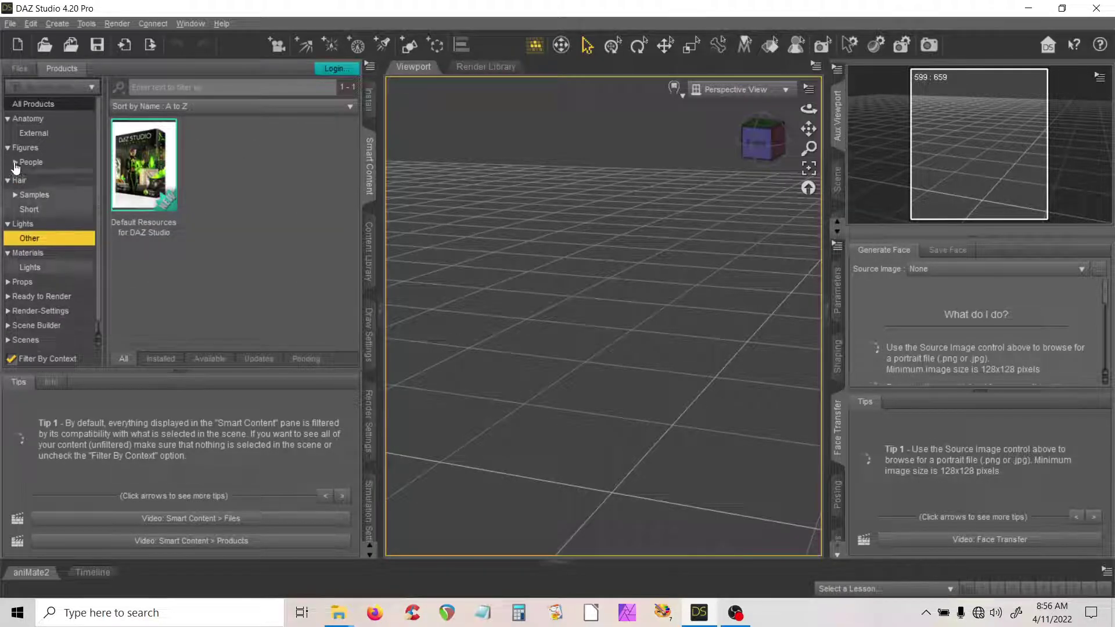
click(58, 180)
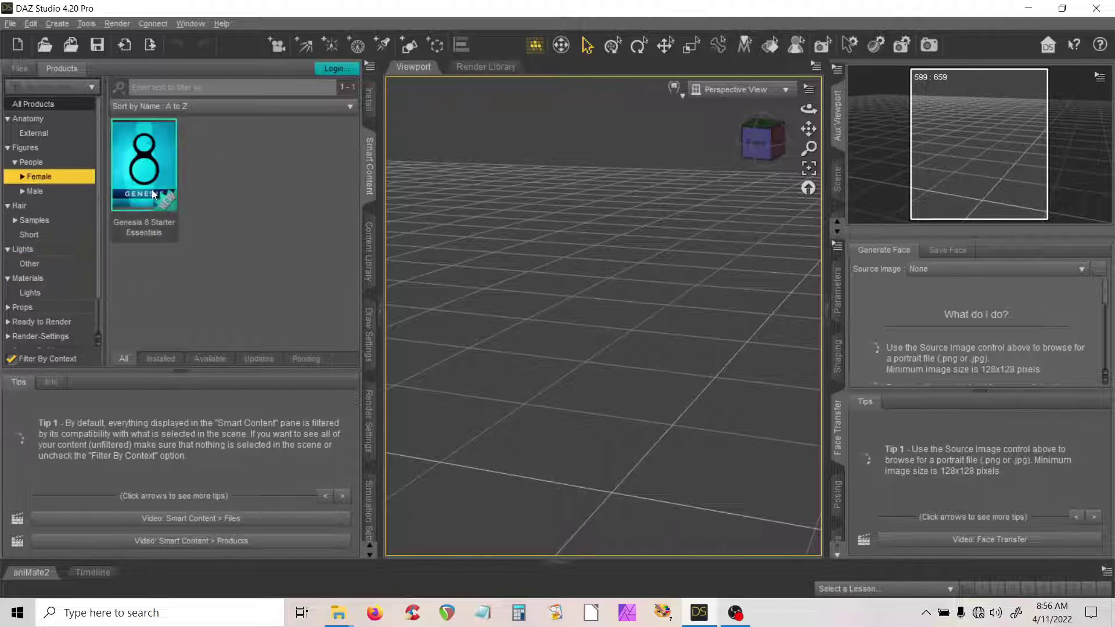
Step: View the Real World products under the Female and Male figure categories, show all Figures products, and collapse Anatomy
click(22, 177)
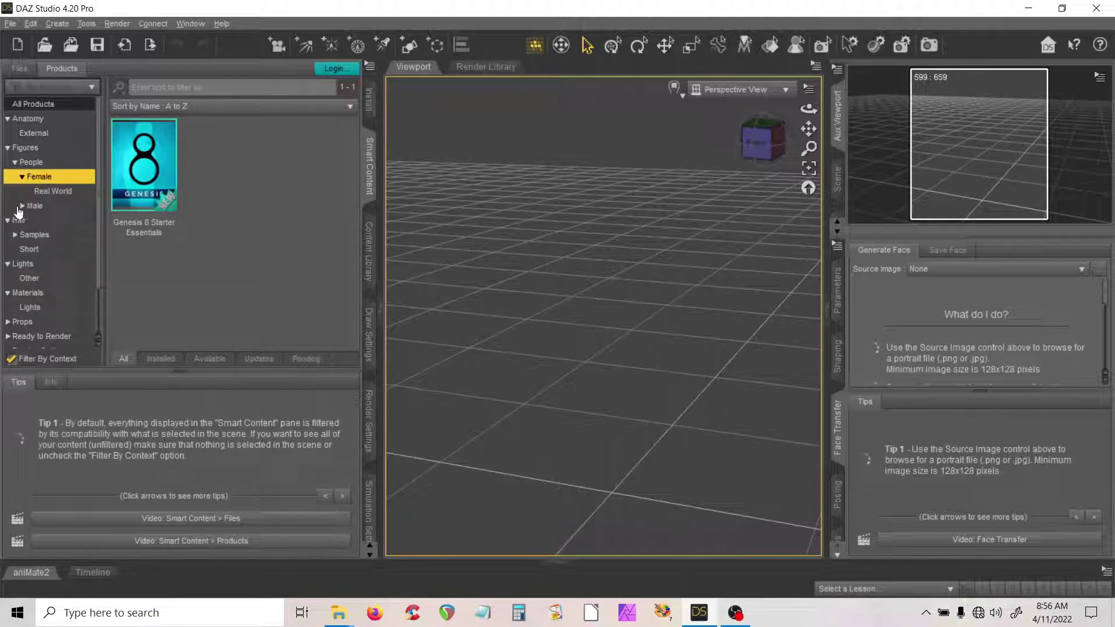
click(22, 207)
click(46, 223)
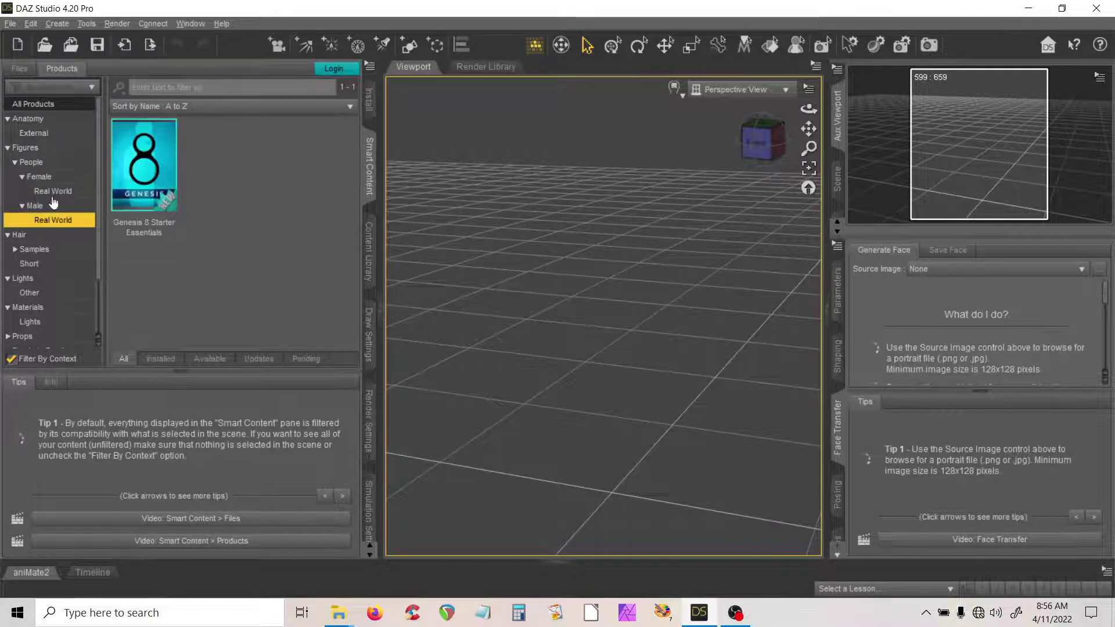
click(58, 192)
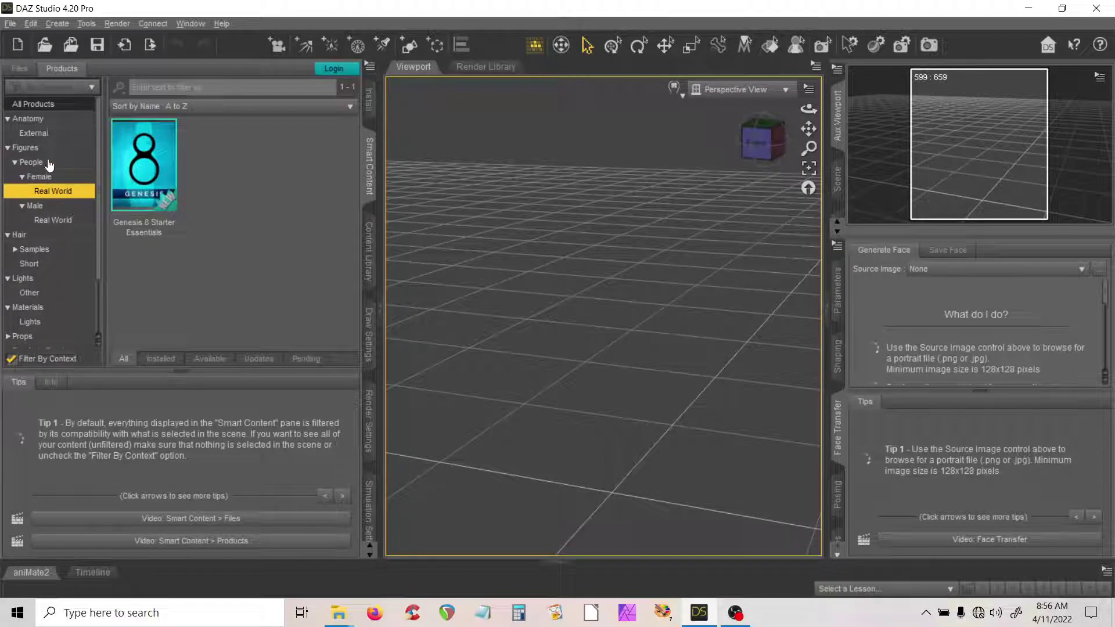
click(14, 149)
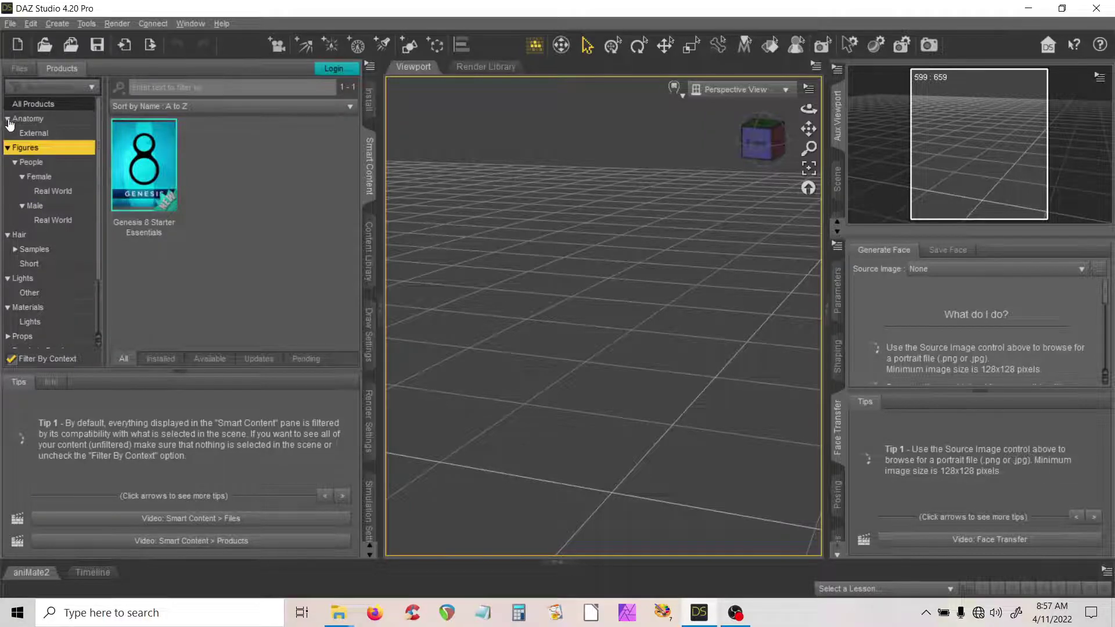
click(8, 119)
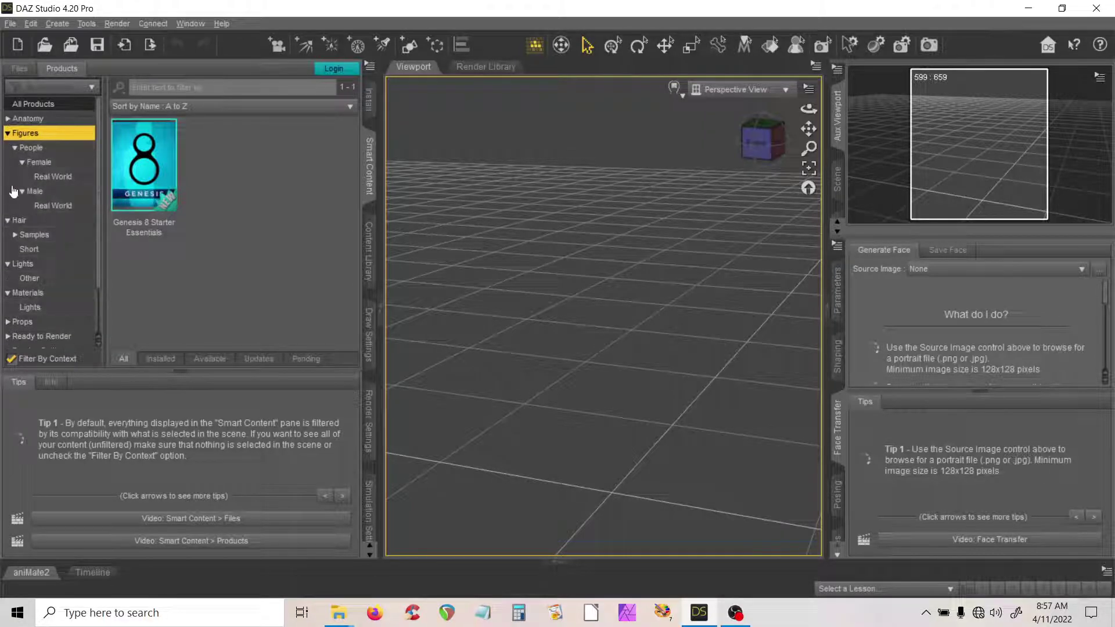
Step: View the Hair products, including Samples > dForce and Short, then open Genesis 8 Starter Essentials under Short and return to the product list
click(31, 237)
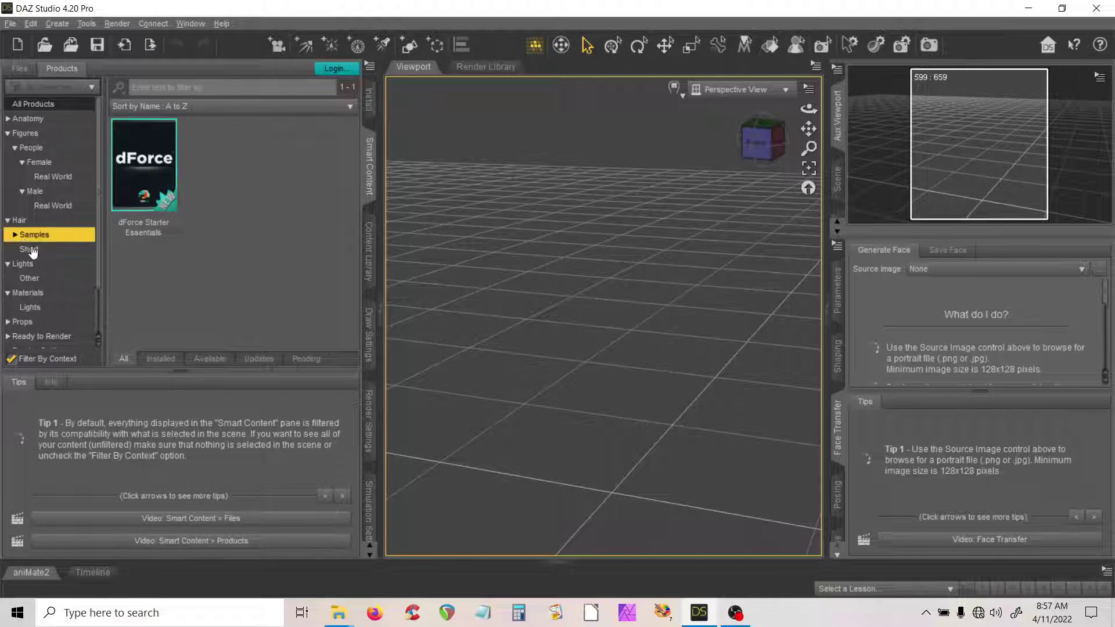
click(27, 248)
click(17, 220)
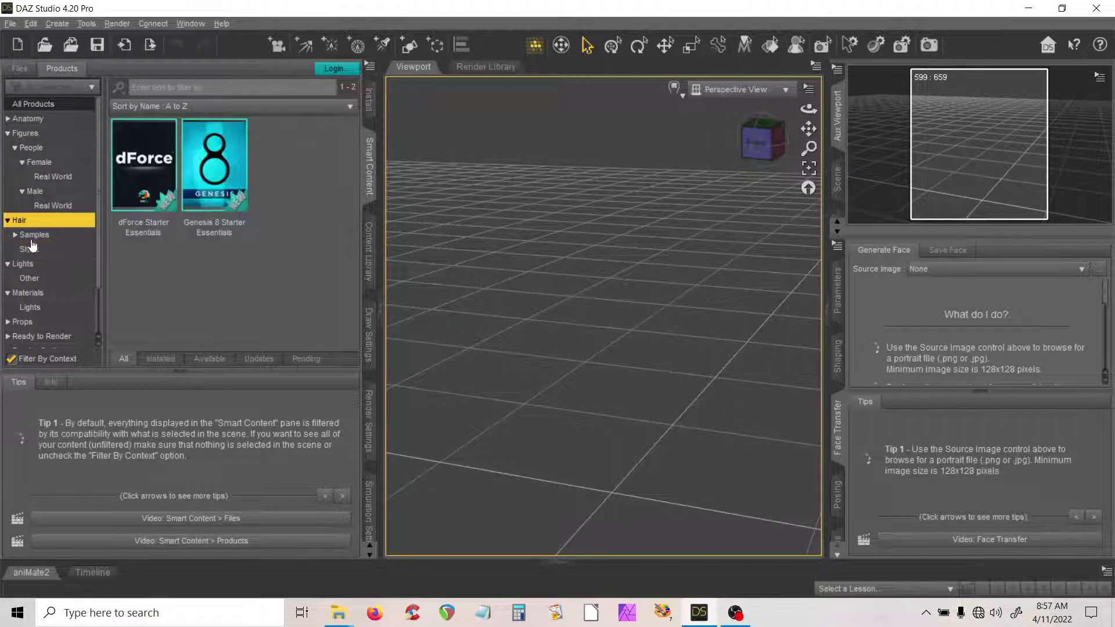
click(15, 234)
click(32, 250)
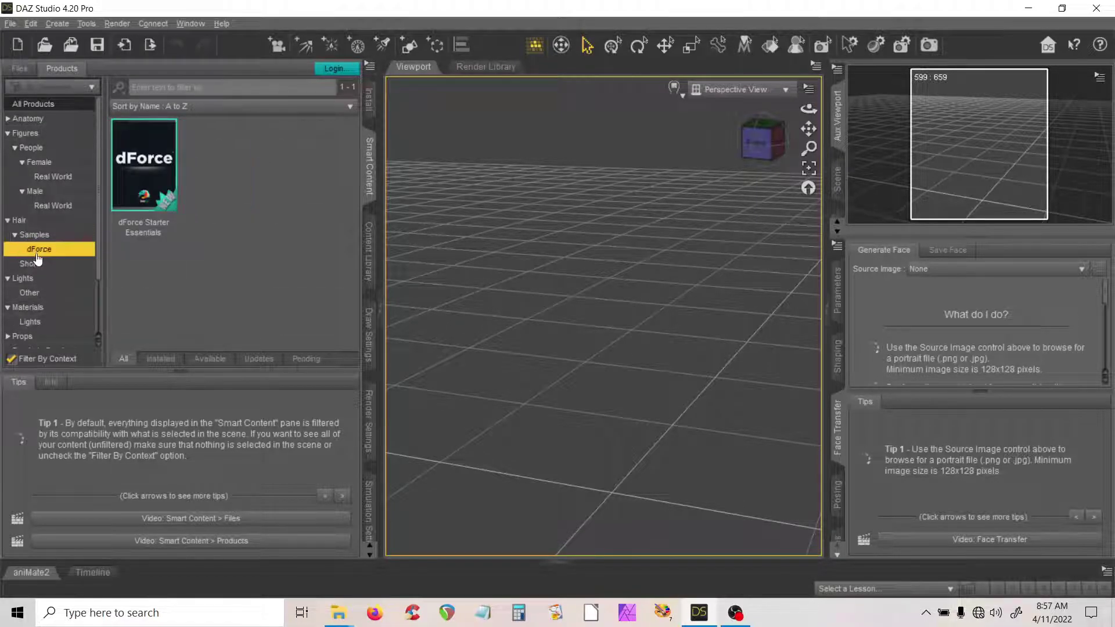
click(32, 264)
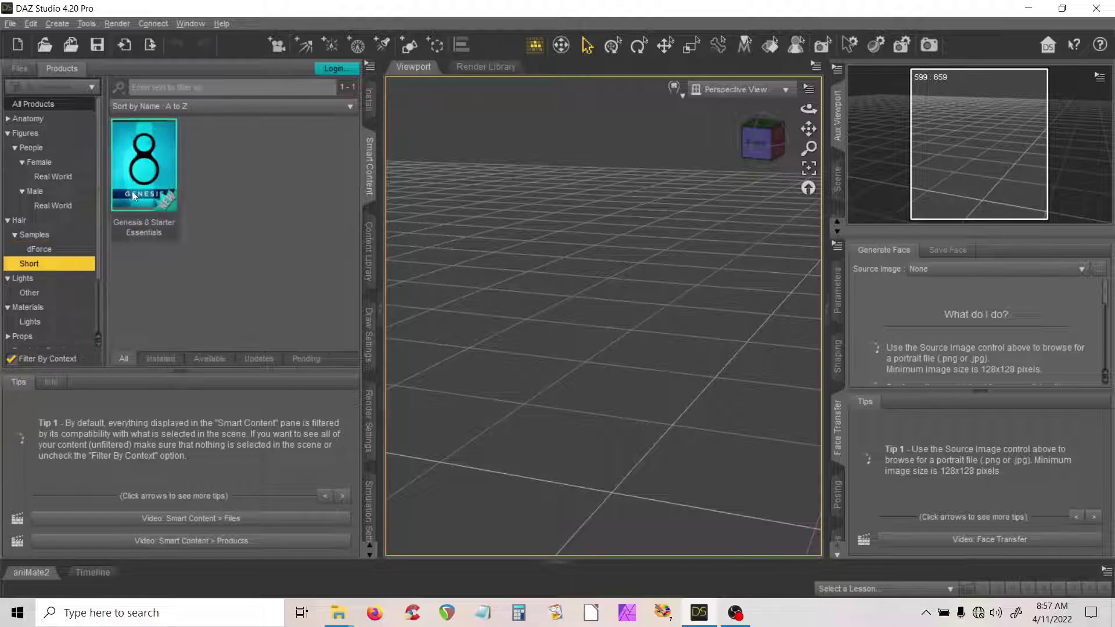
double_click(131, 189)
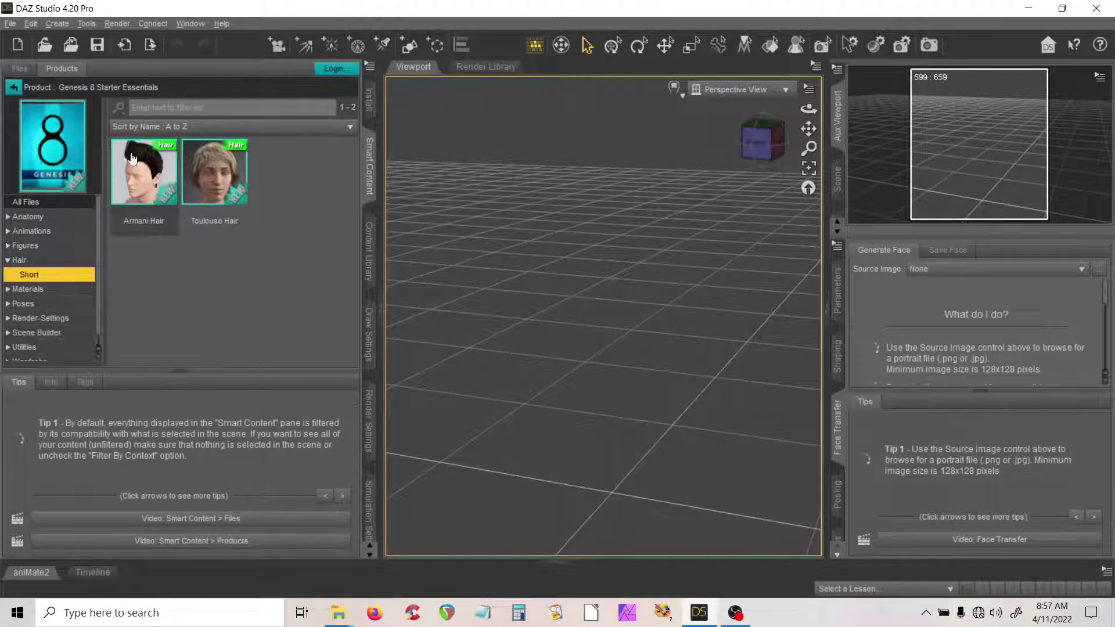
click(14, 87)
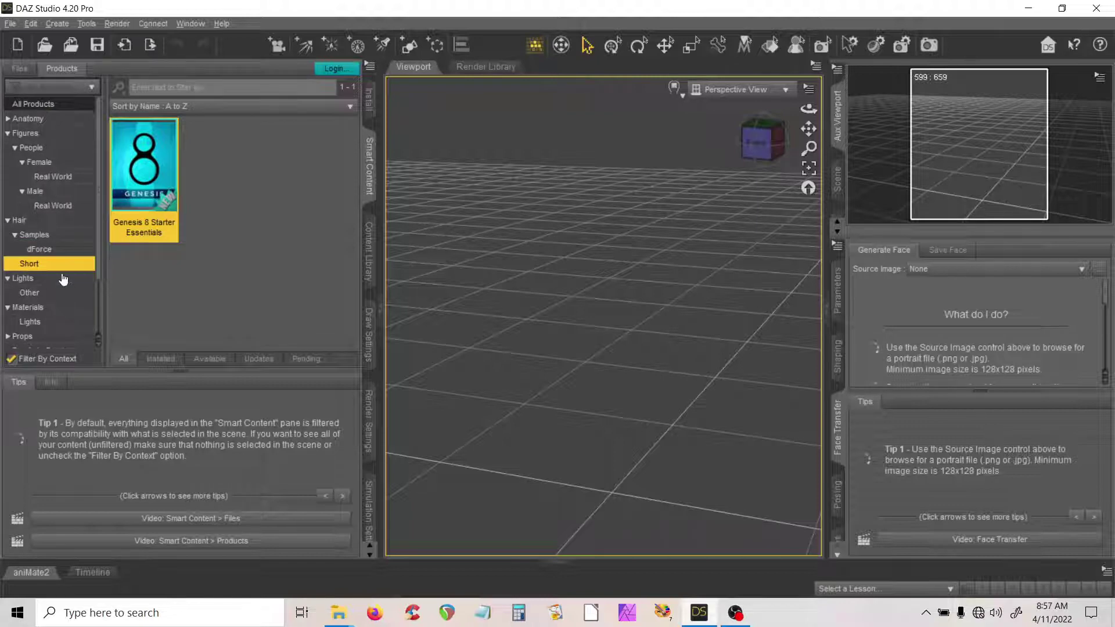
Step: Expand the Wardrobe category, open dForce Starter Essentials under Footwear to view its items, and return to the product list
scroll(61, 268, down, 2)
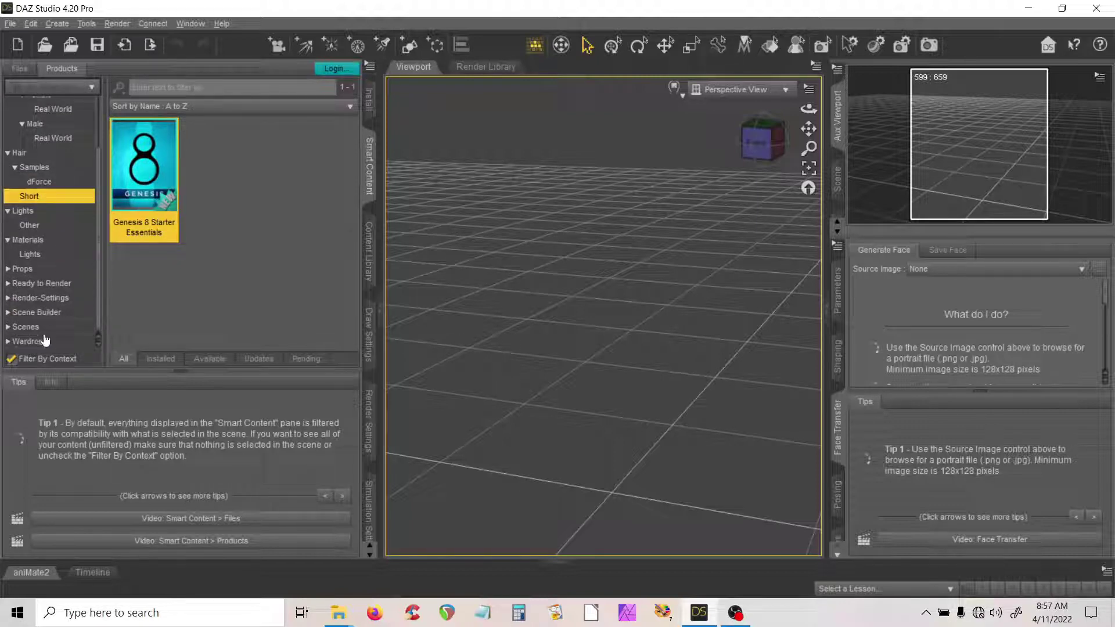
click(9, 341)
scroll(51, 307, down, 2)
click(36, 299)
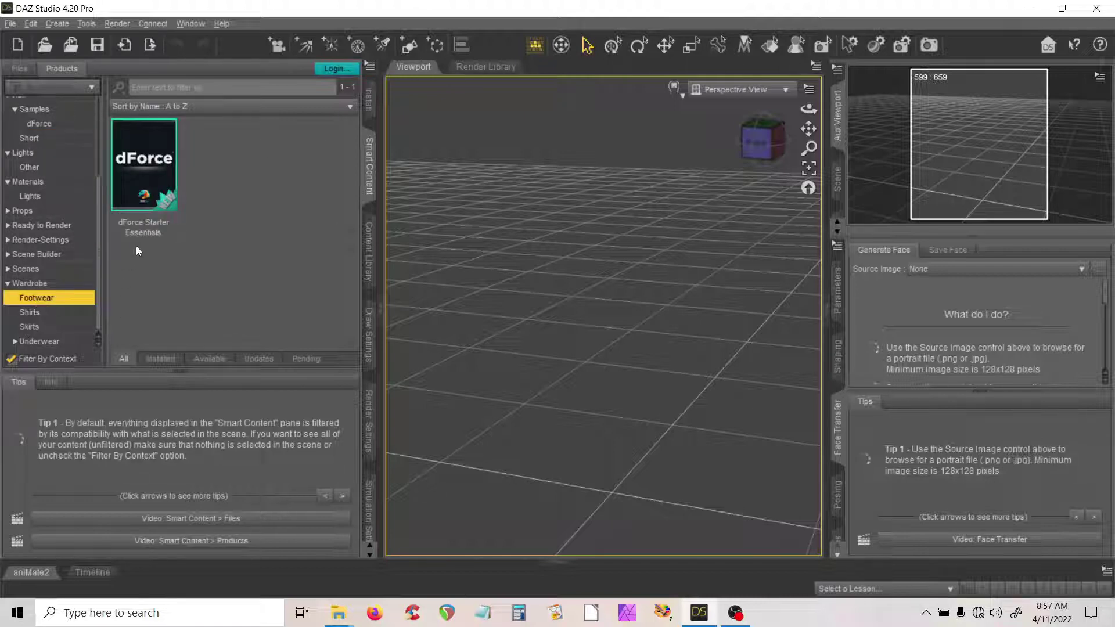
click(143, 167)
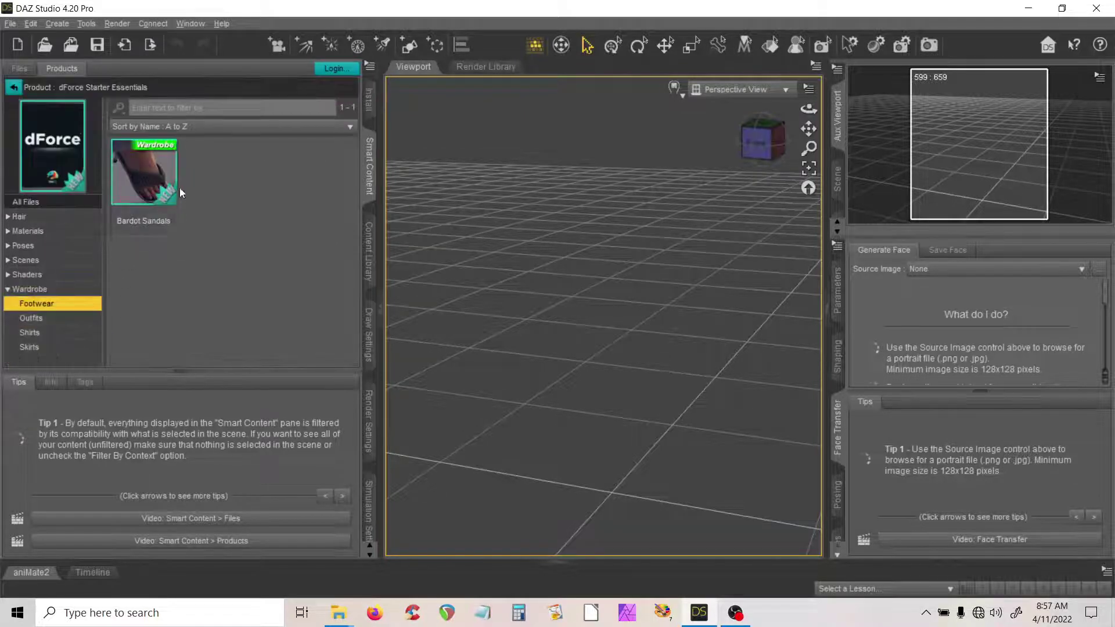
click(13, 87)
Step: Open dForce Starter Essentials under Wardrobe > Shirts and again under Skirts to view the items, returning to the product list each time
click(32, 313)
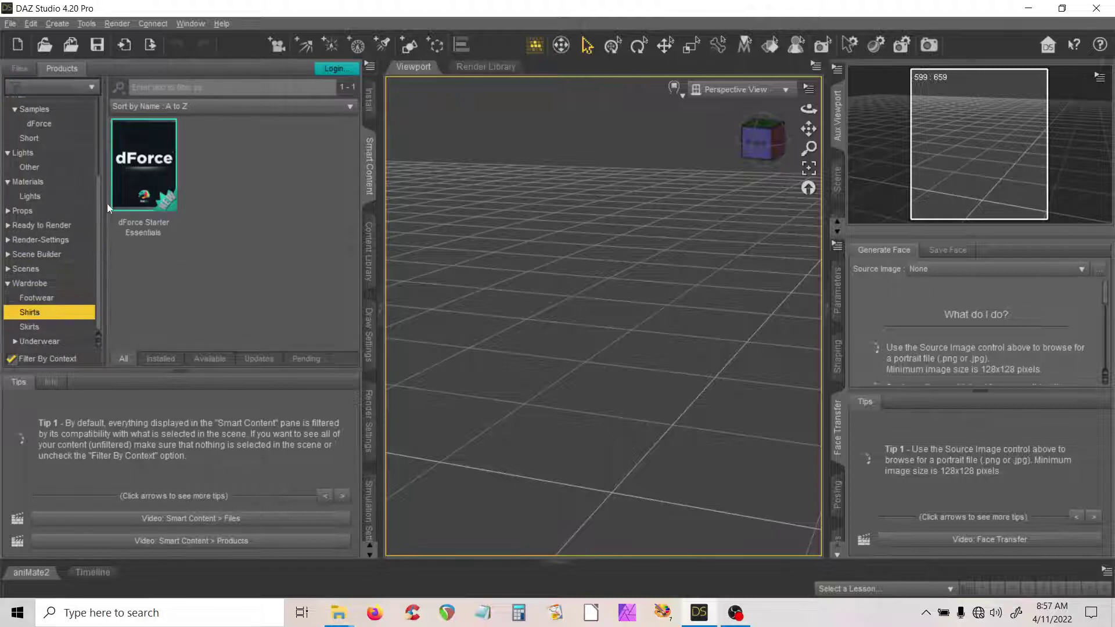
click(127, 174)
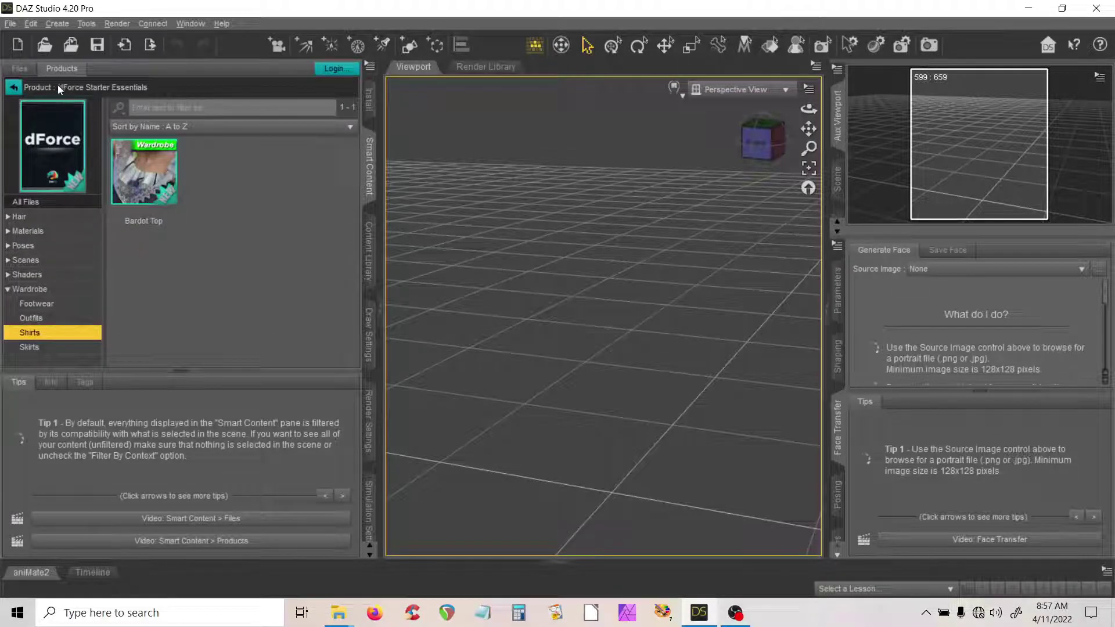
click(13, 87)
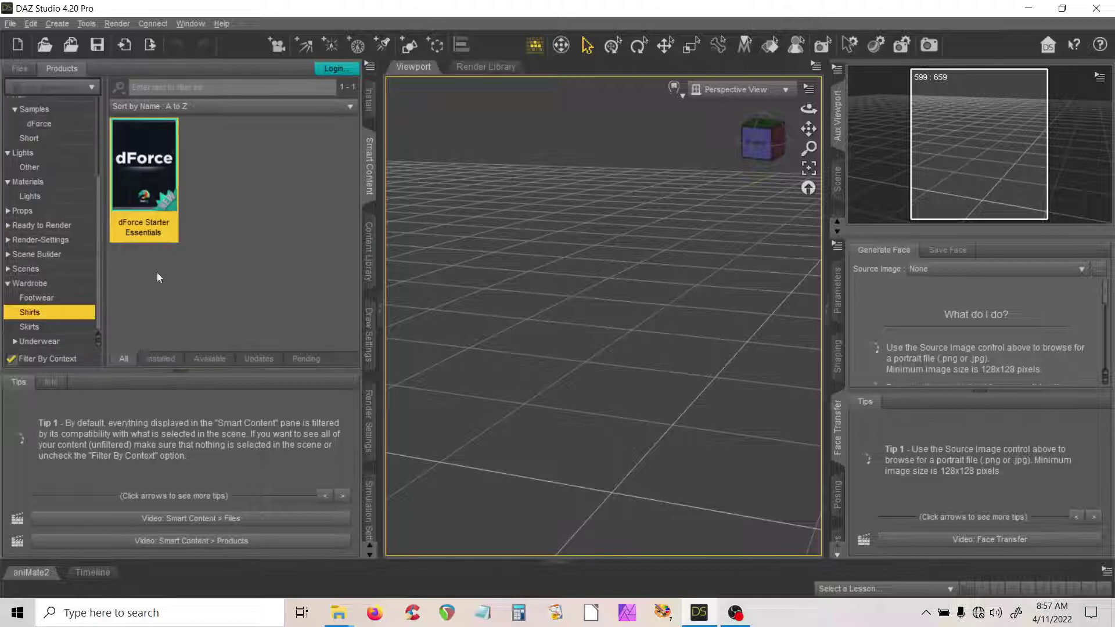
click(40, 327)
click(124, 207)
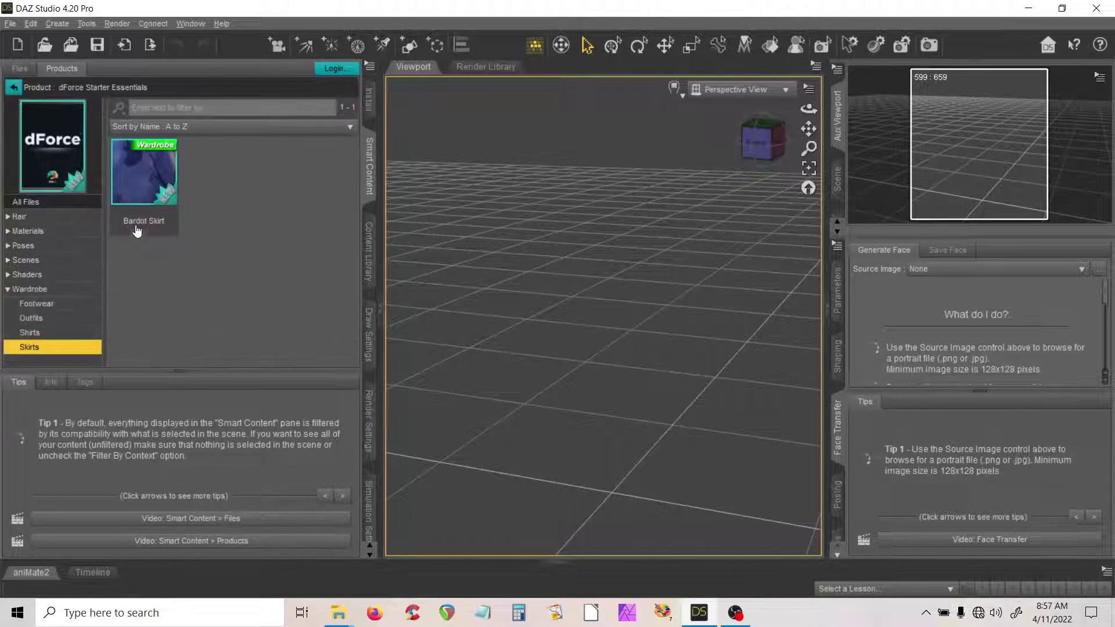
click(13, 90)
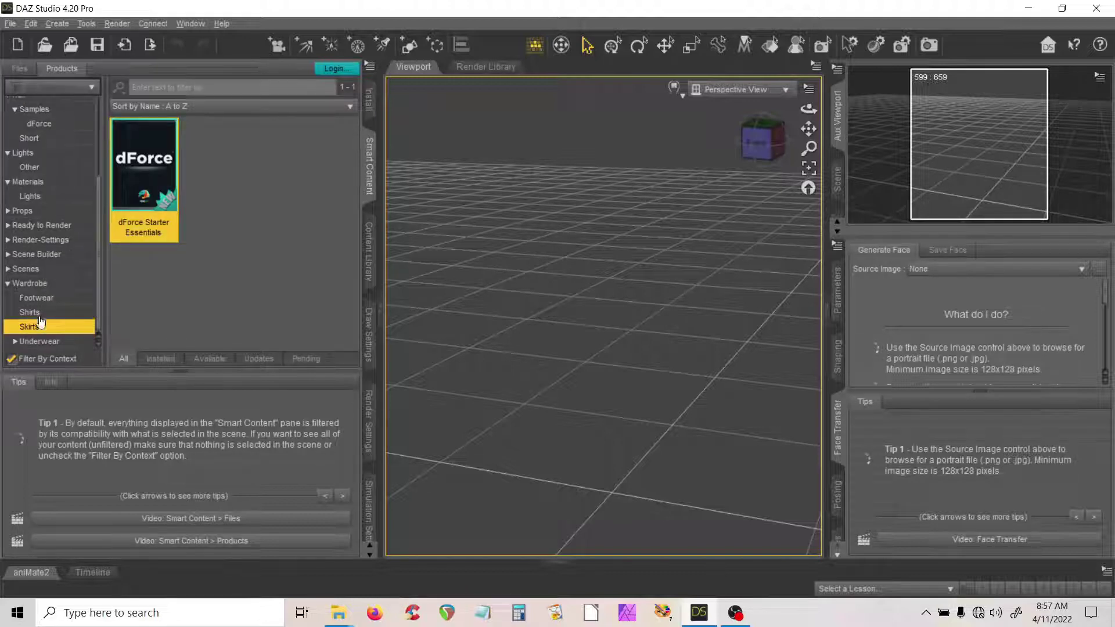
Step: View the Genesis 8 Starter Essentials items under Wardrobe > Underwear and return to the product list
click(31, 344)
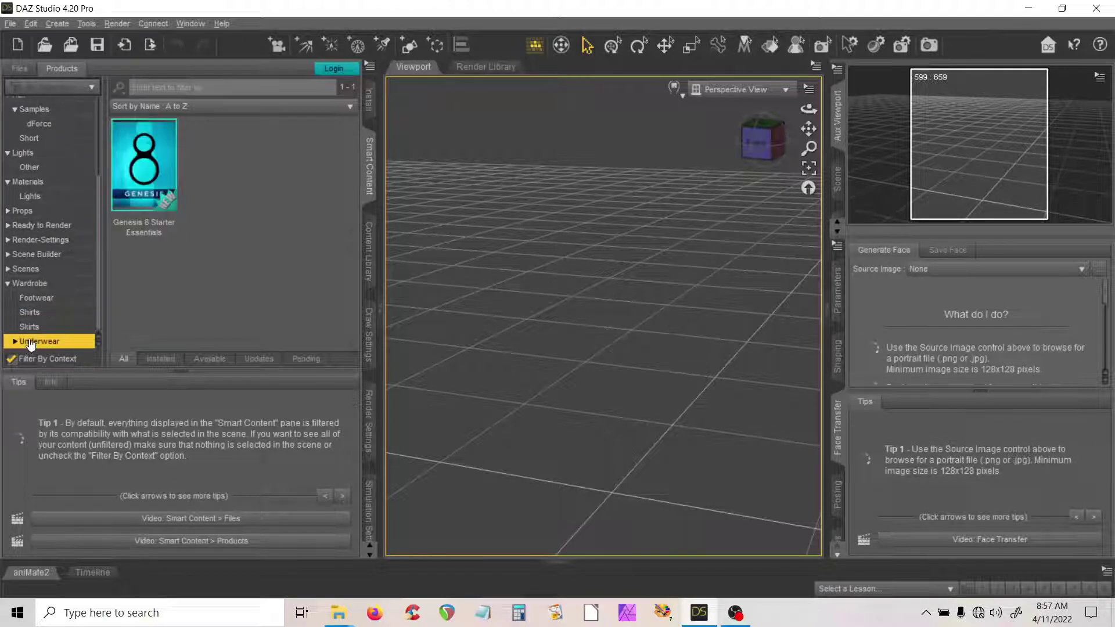
click(138, 189)
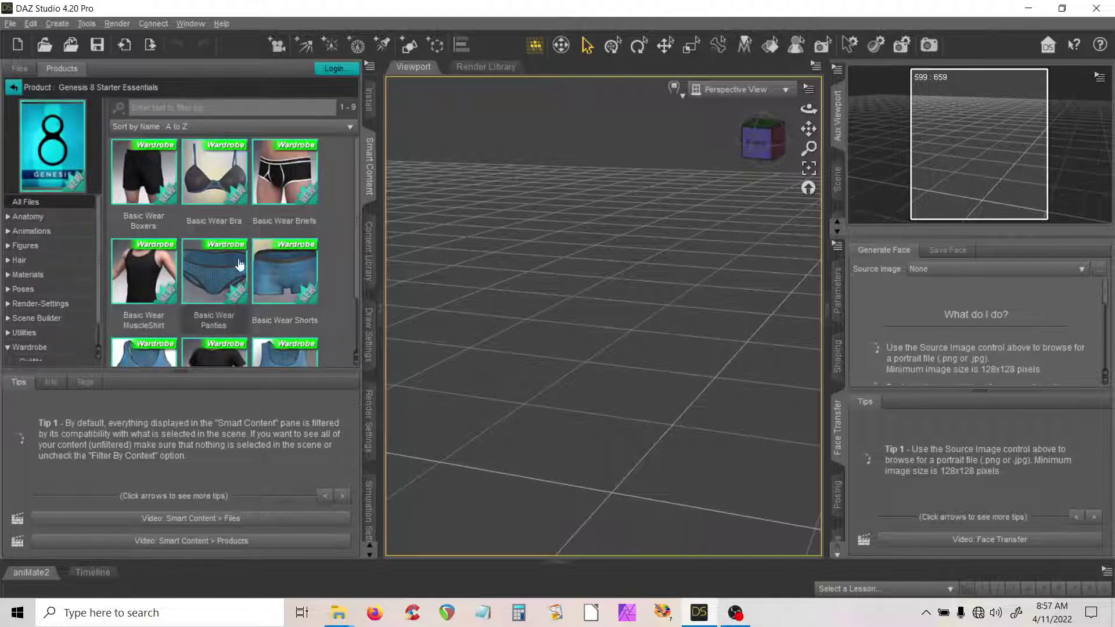
click(14, 86)
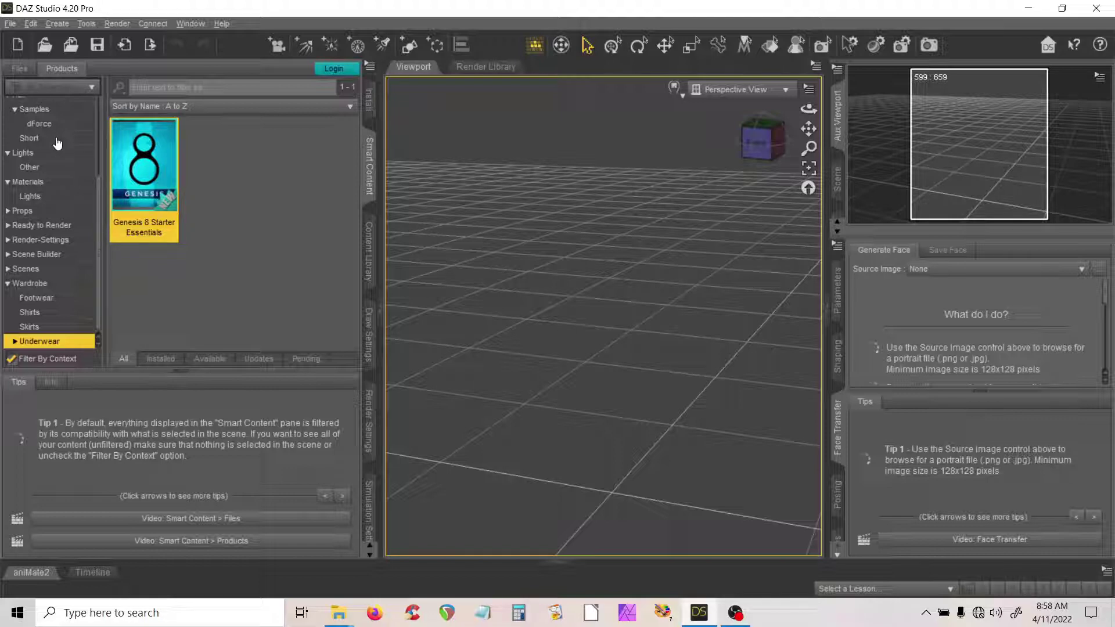
Step: Expand Scenes and collapse the Wardrobe, Materials, Lights, Hair and Figures categories in the Smart Content product list
click(7, 270)
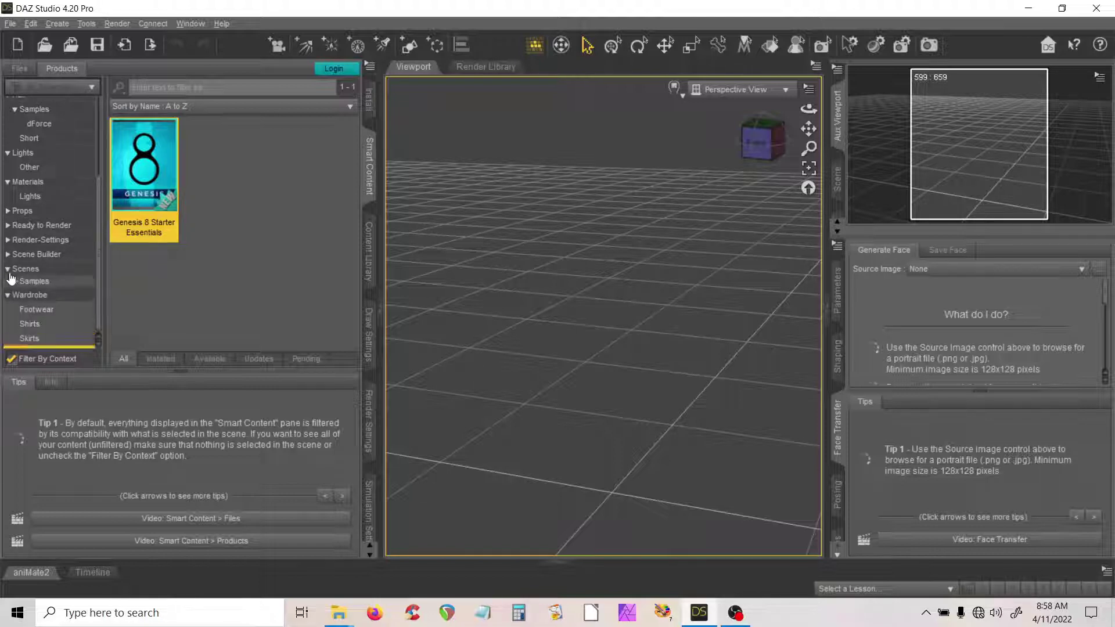
click(7, 299)
click(7, 229)
click(8, 212)
click(9, 168)
click(11, 137)
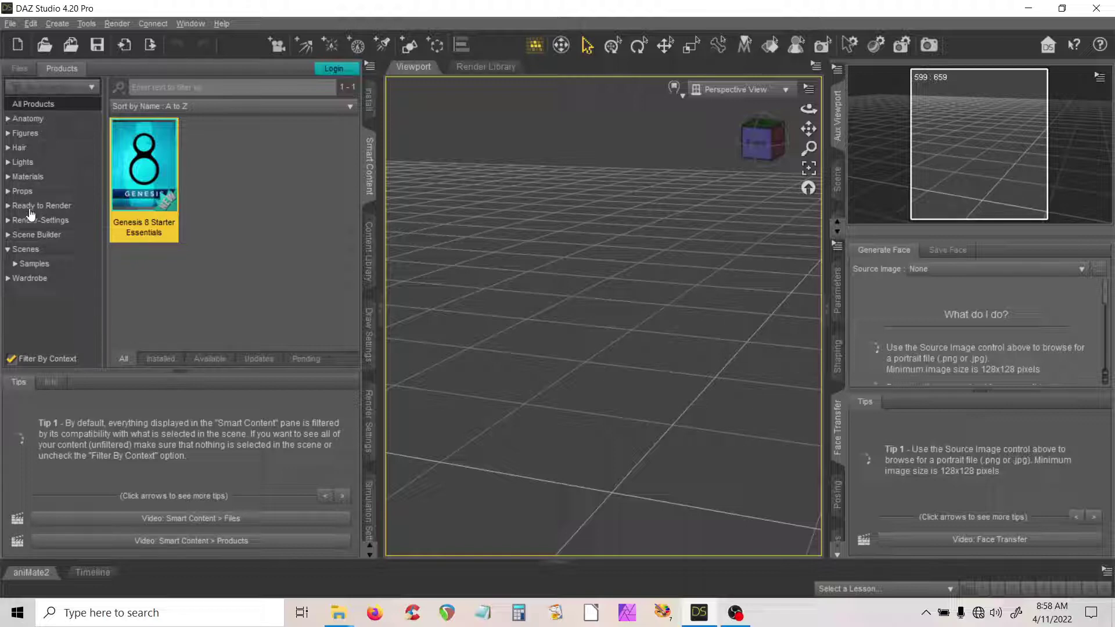
Step: View the products under Ready to Render, Render-Settings, Scene Builder, Scenes and Wardrobe, and collapse the Scenes category
click(35, 207)
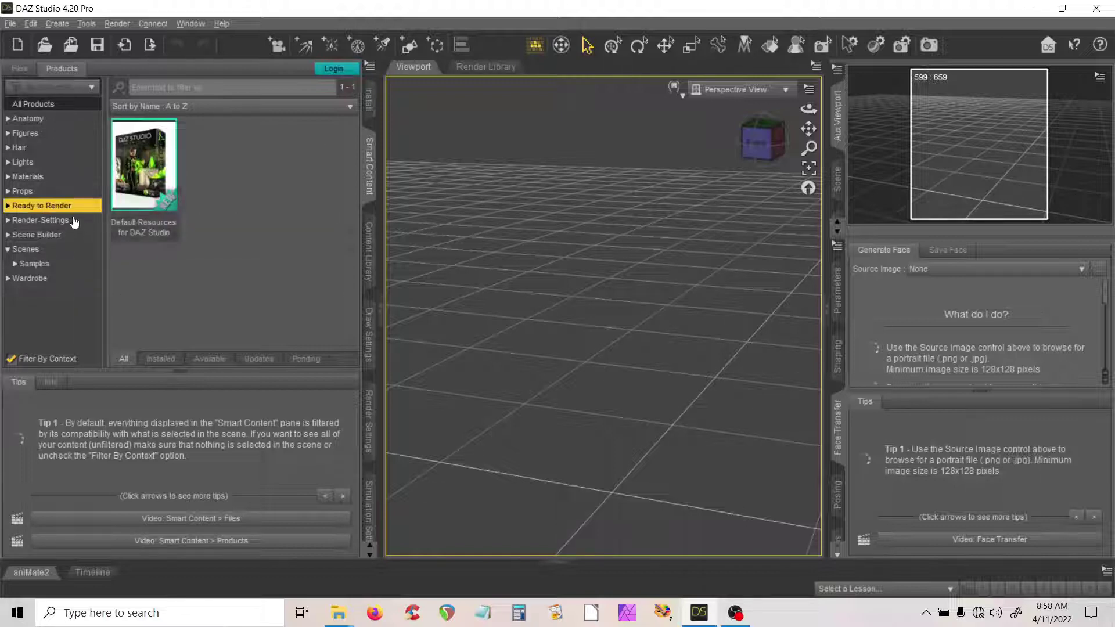
click(23, 223)
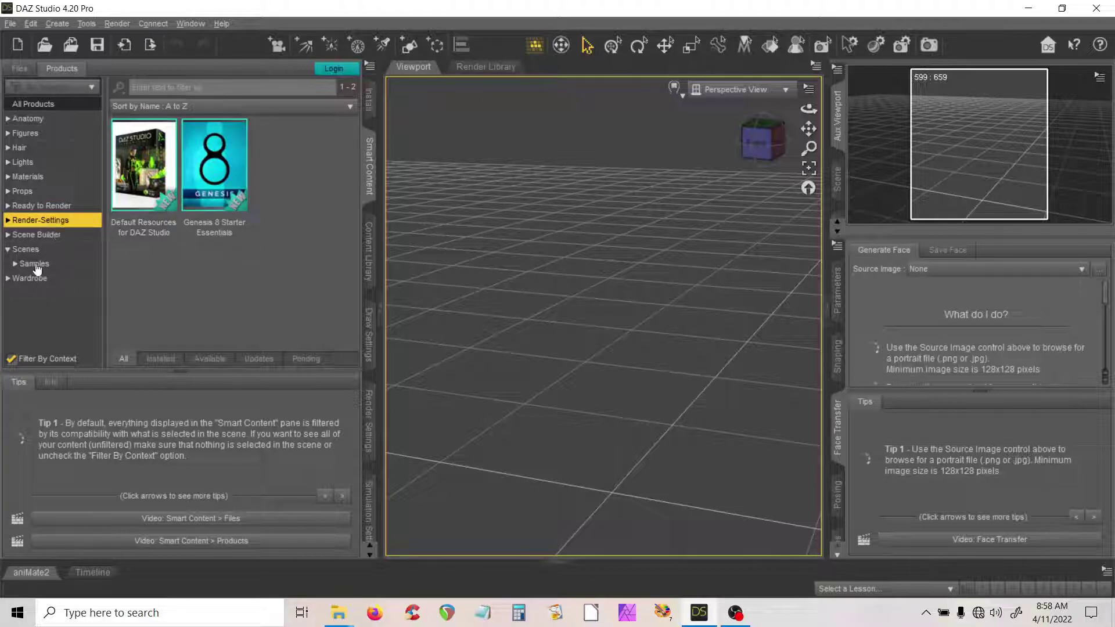
click(30, 235)
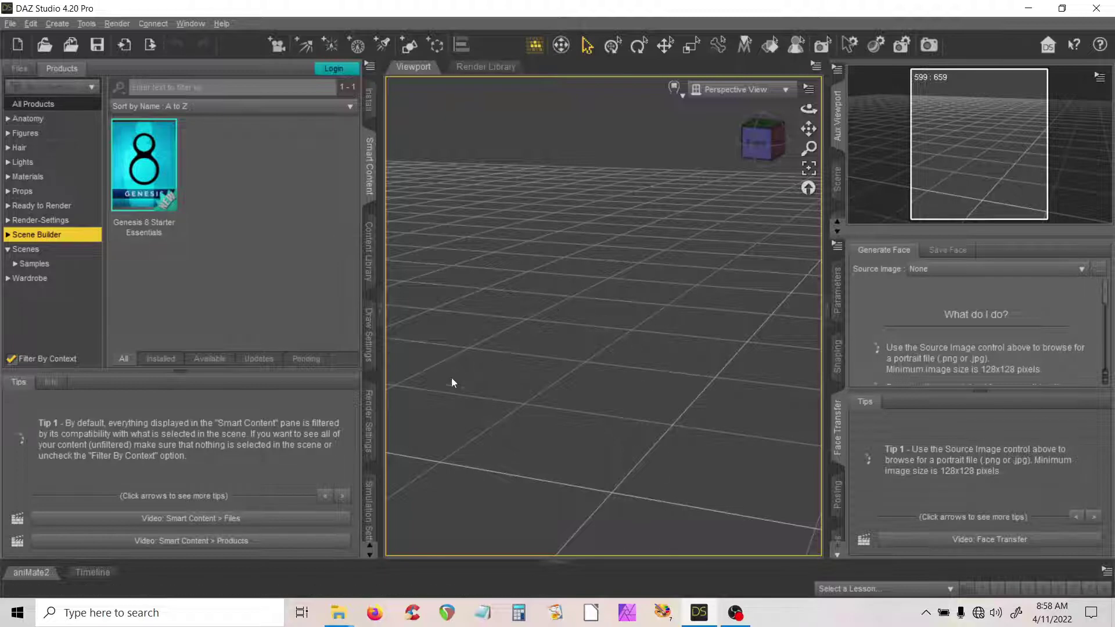
click(29, 251)
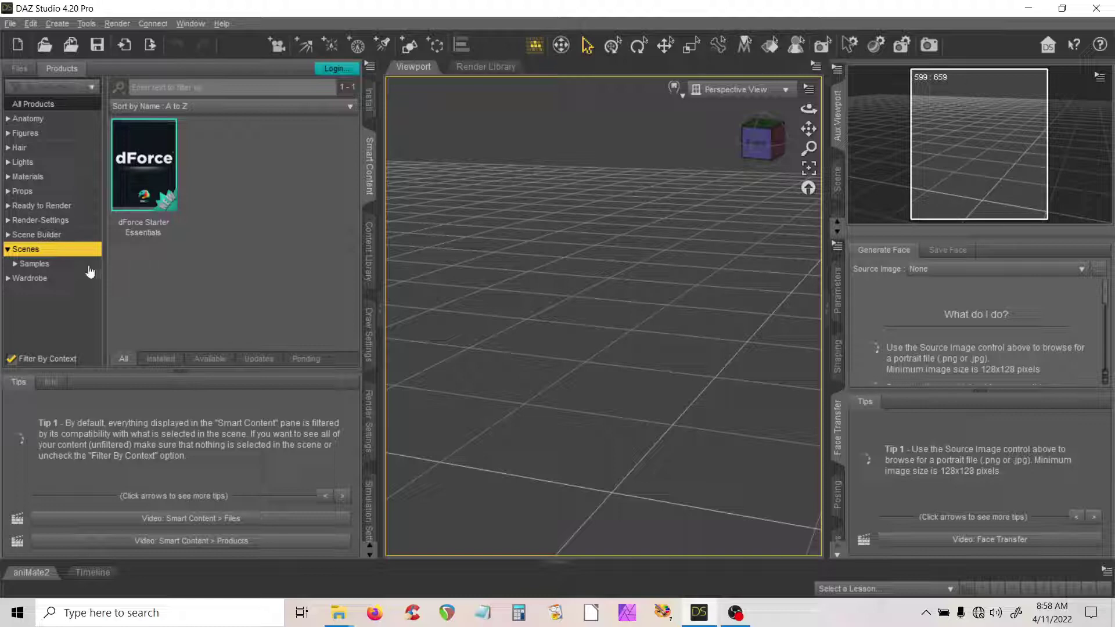
click(26, 280)
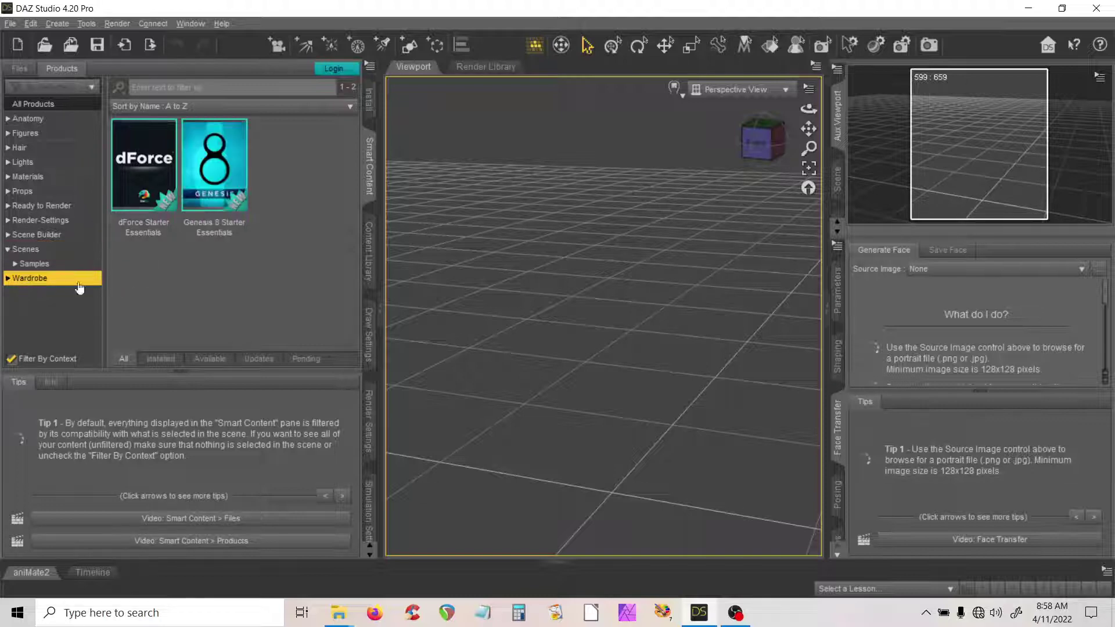
click(7, 249)
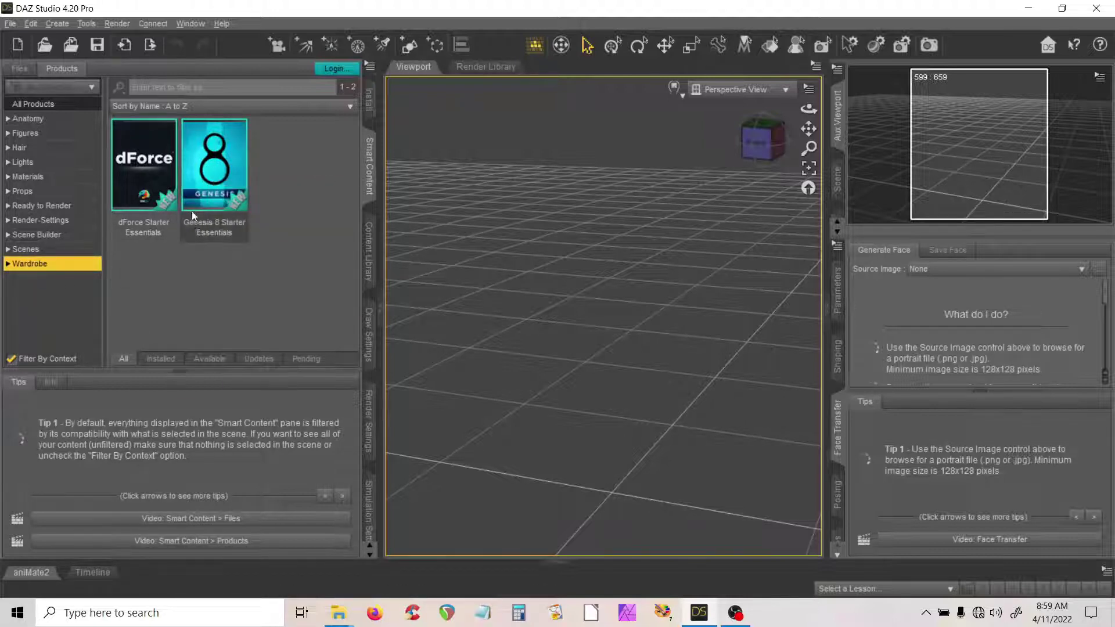
Step: Open the Genesis 8 Starter Essentials wardrobe items, select Basic Wear !Outfit 1, and bring up the product's metadata editor for viewing
double_click(195, 179)
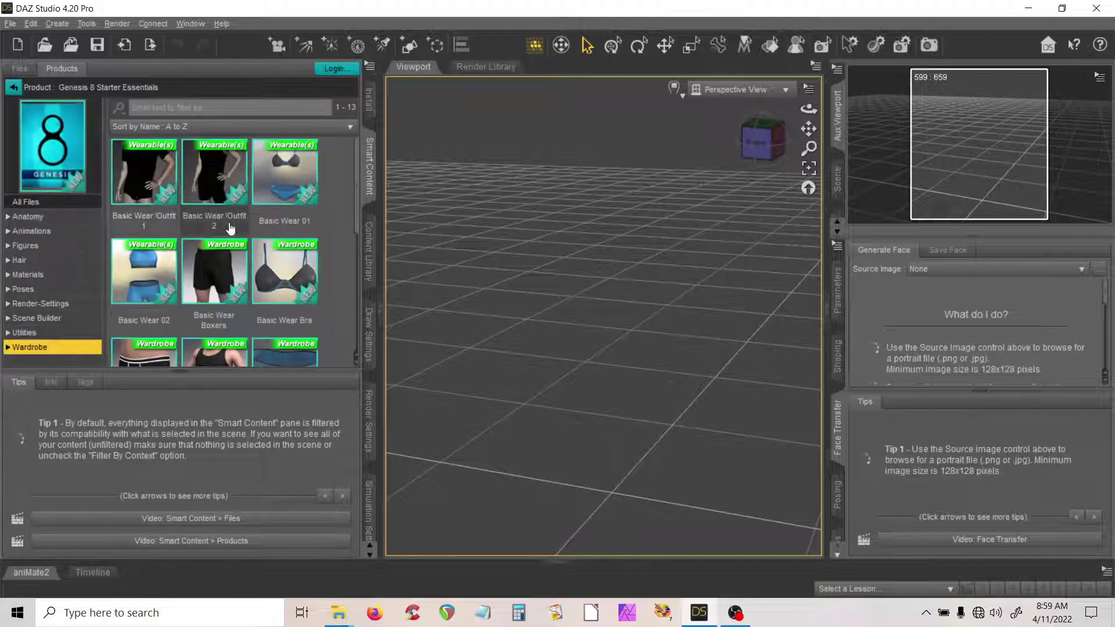
click(155, 175)
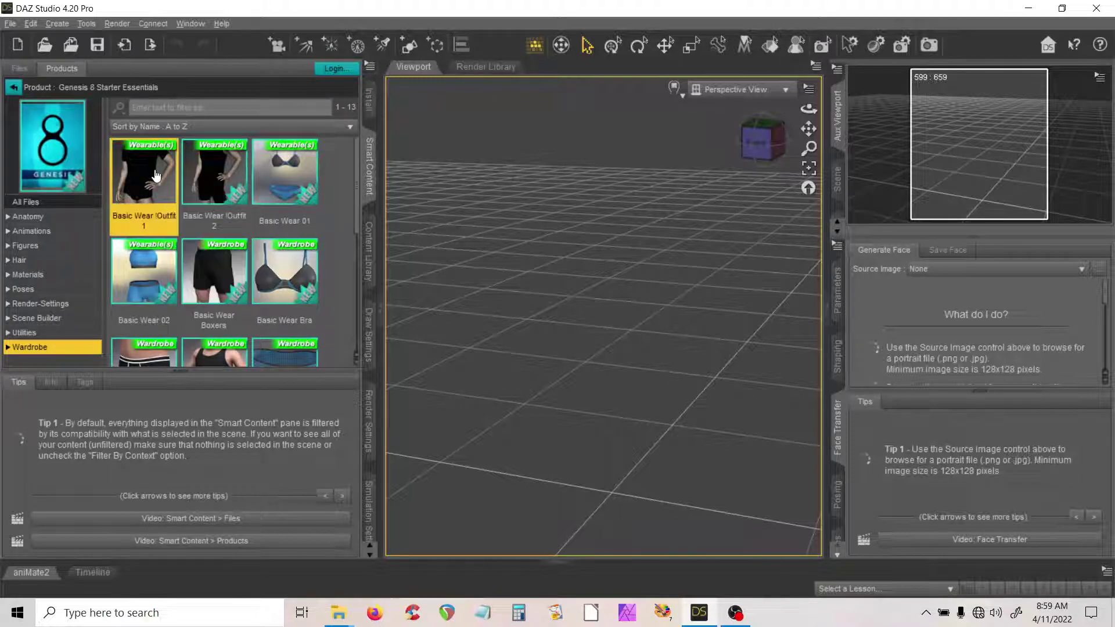
click(369, 65)
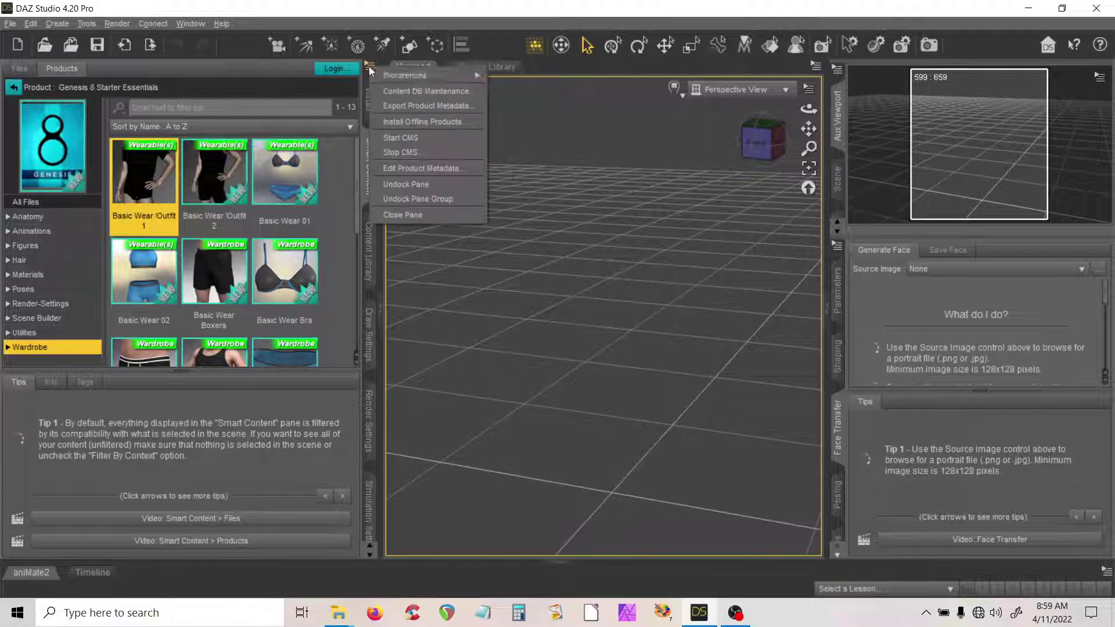
click(418, 168)
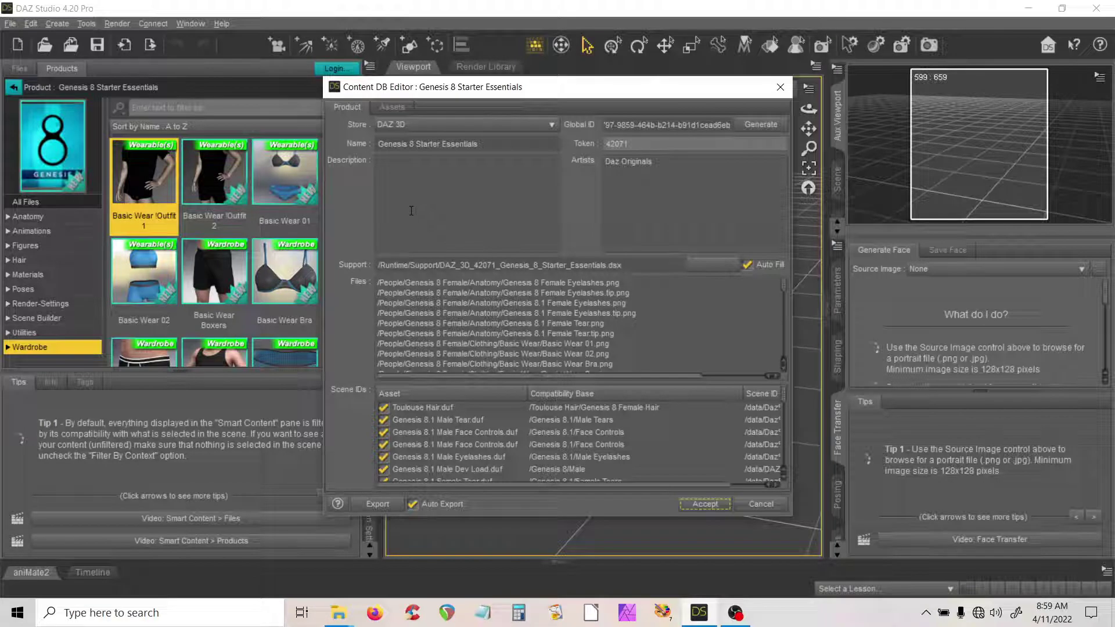
drag(532, 93, 439, 71)
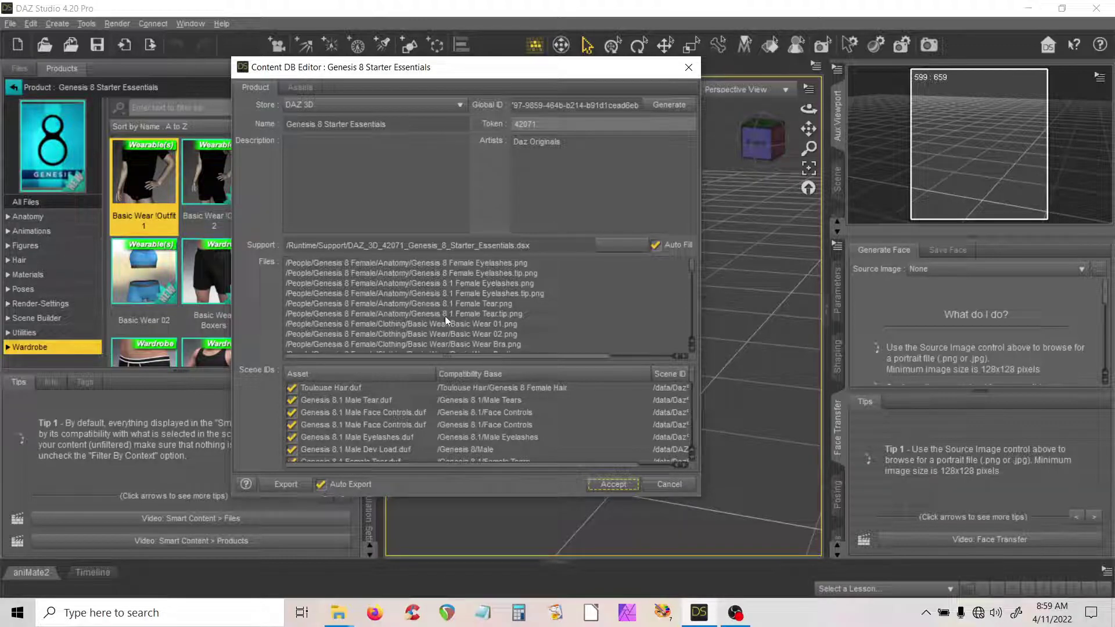
Step: Look through the file list in the Genesis 8 Starter Essentials metadata and close the Content DB Editor without changes
scroll(388, 300, down, 10)
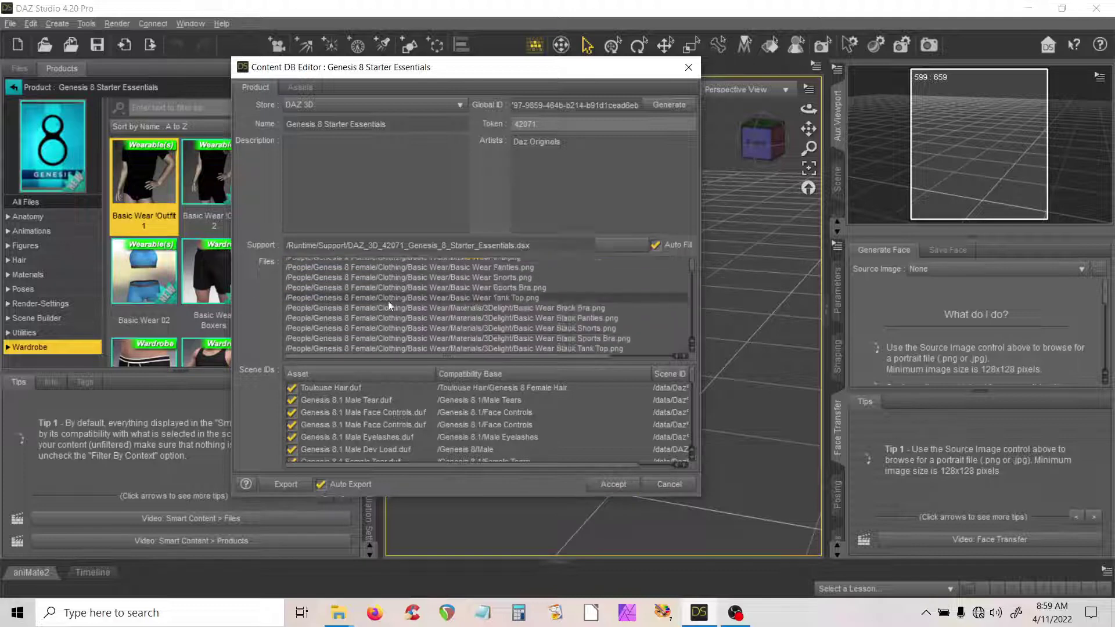
scroll(388, 302, down, 2)
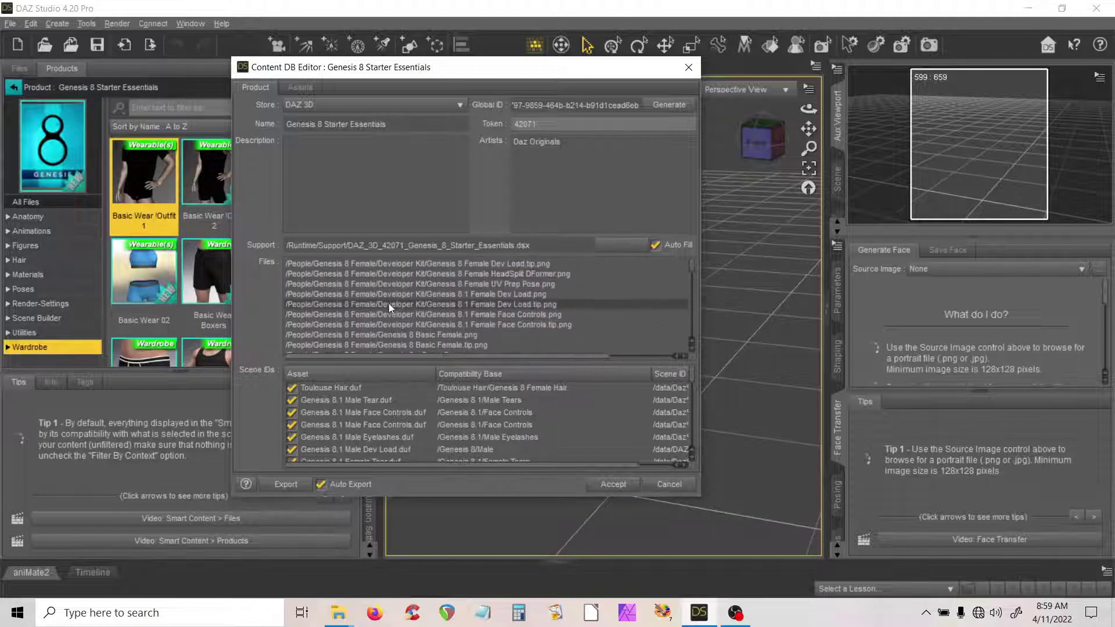
scroll(394, 305, up, 10)
click(394, 293)
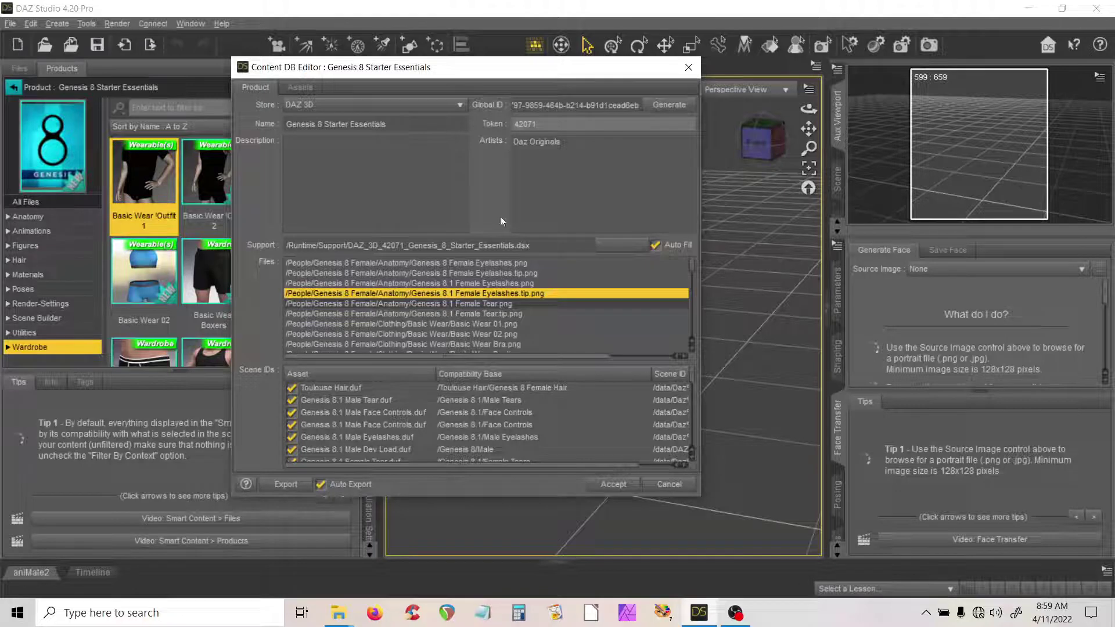
click(689, 68)
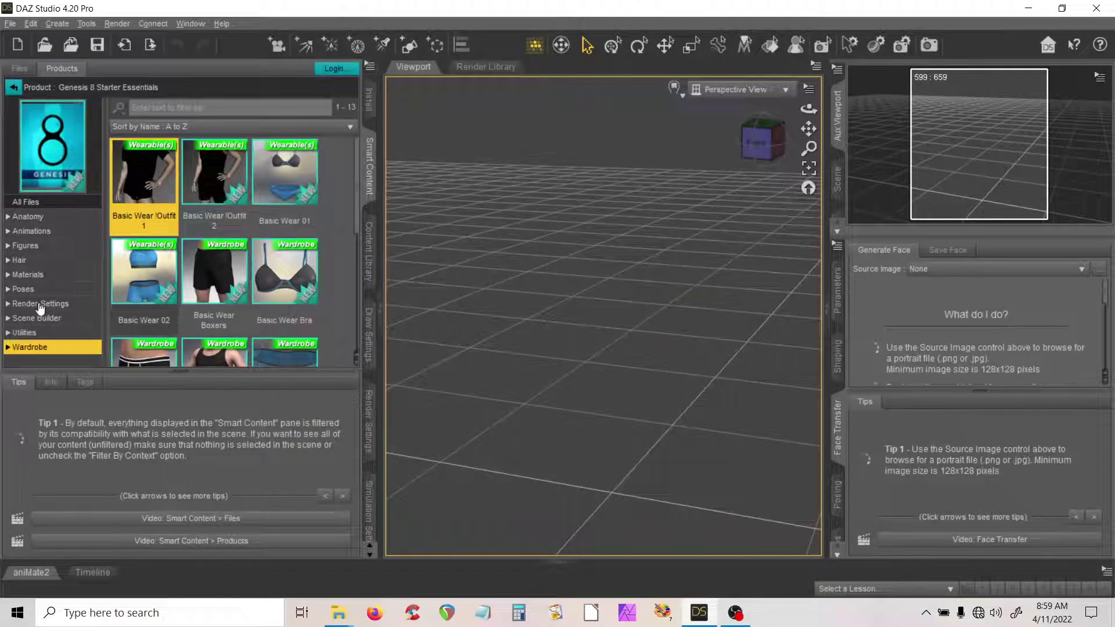
Step: Compare the Light Presets folder under My DAZ 3D Library in the Content Library with the Lights products in Smart Content
click(369, 251)
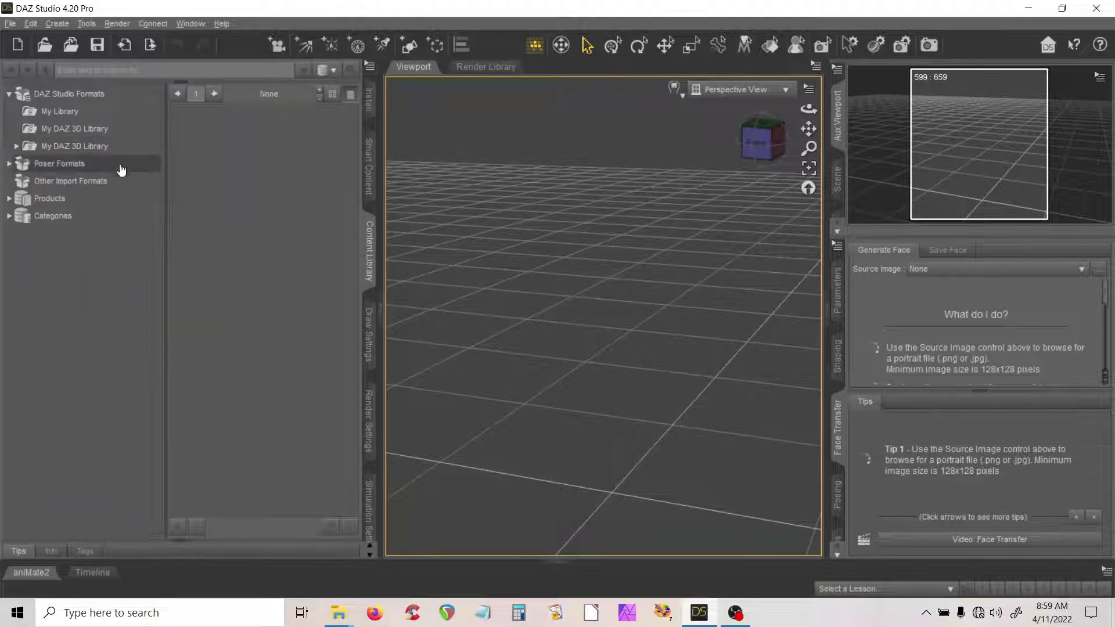
click(16, 146)
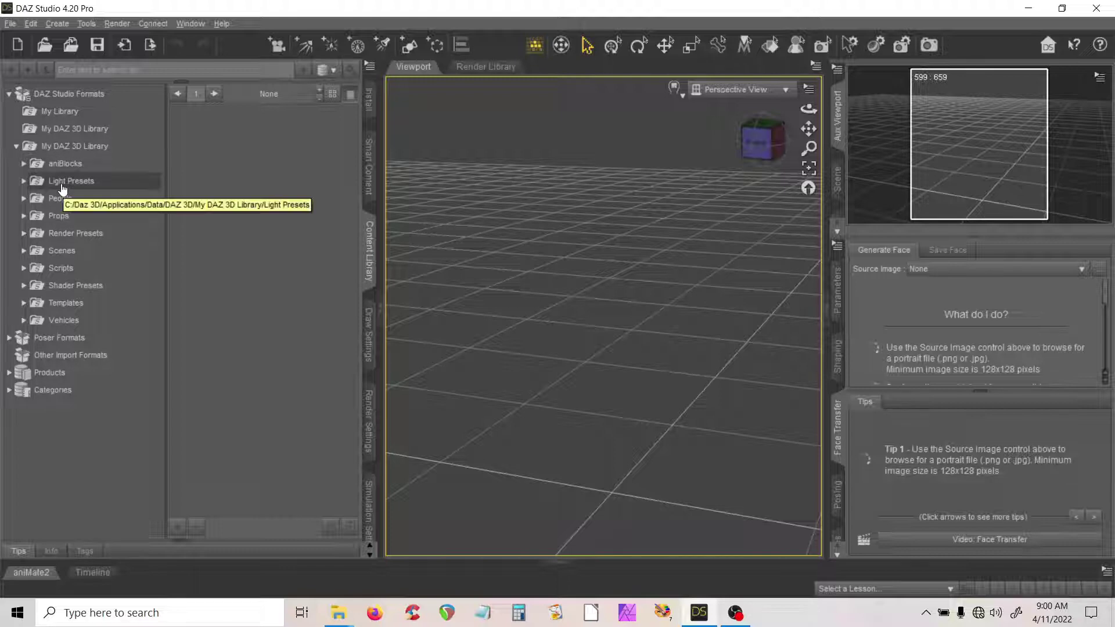
click(63, 184)
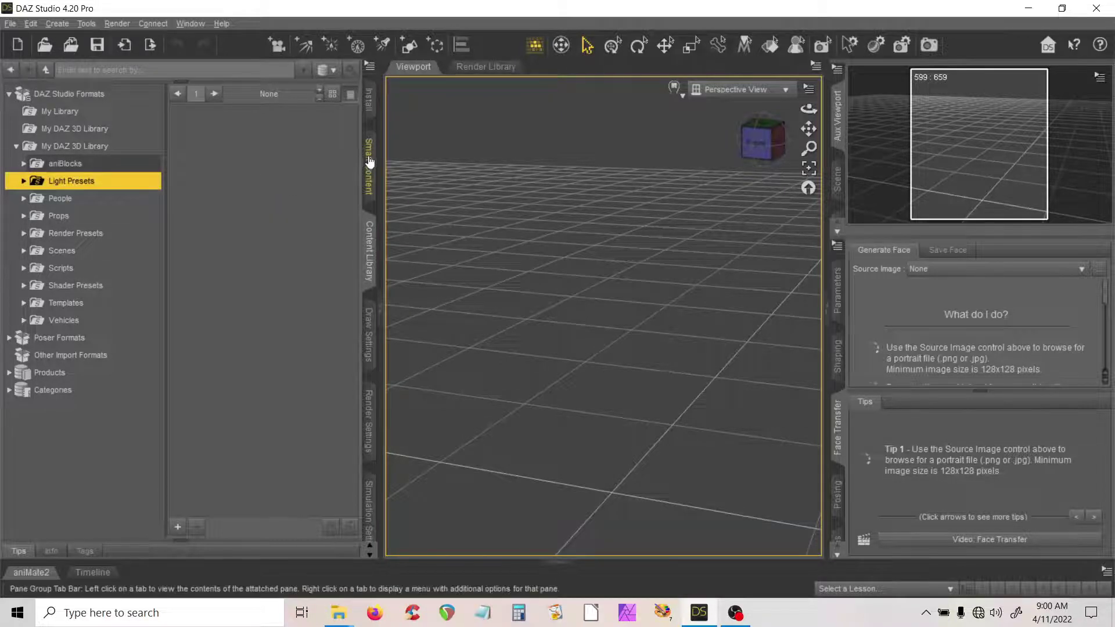
click(369, 166)
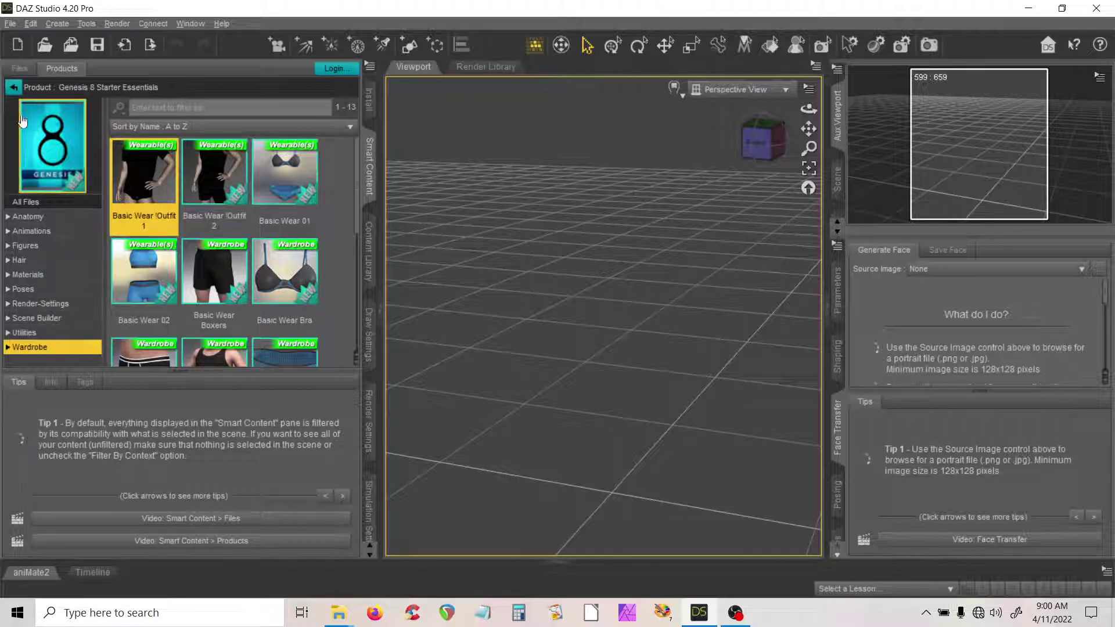
click(14, 88)
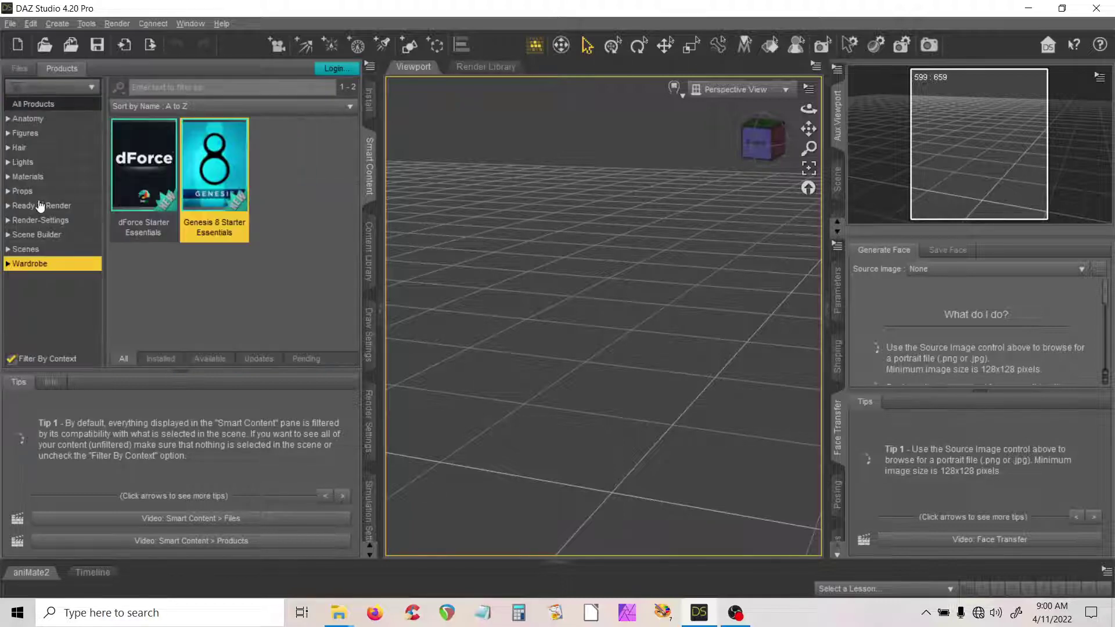
click(26, 165)
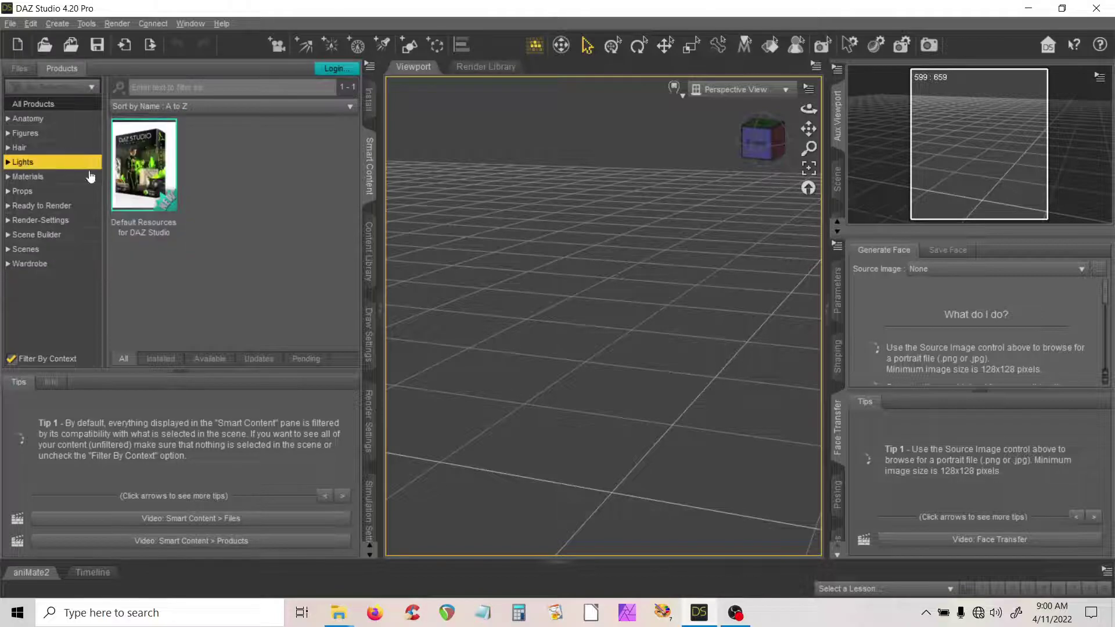
Step: Compare the People folder in the Content Library with the products under Figures > People in Smart Content
click(371, 262)
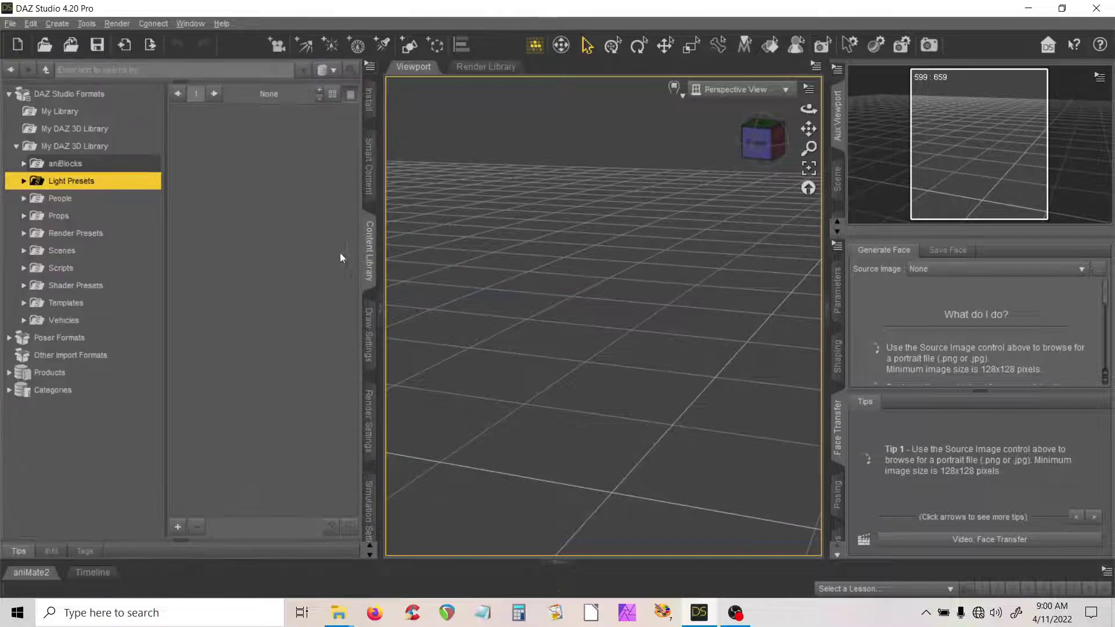
click(63, 201)
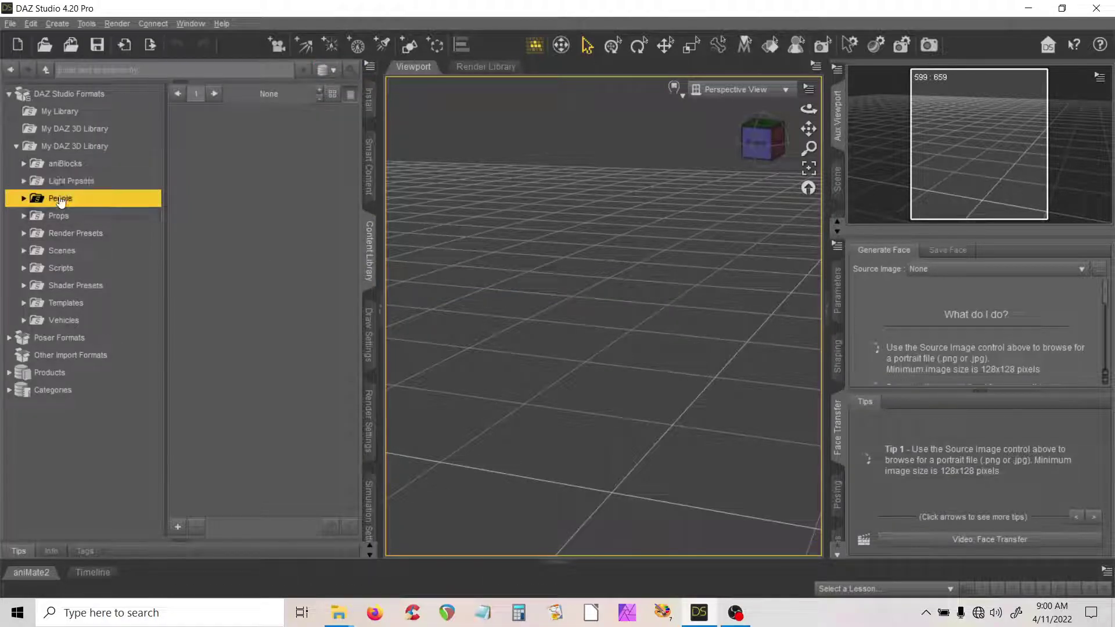
click(369, 167)
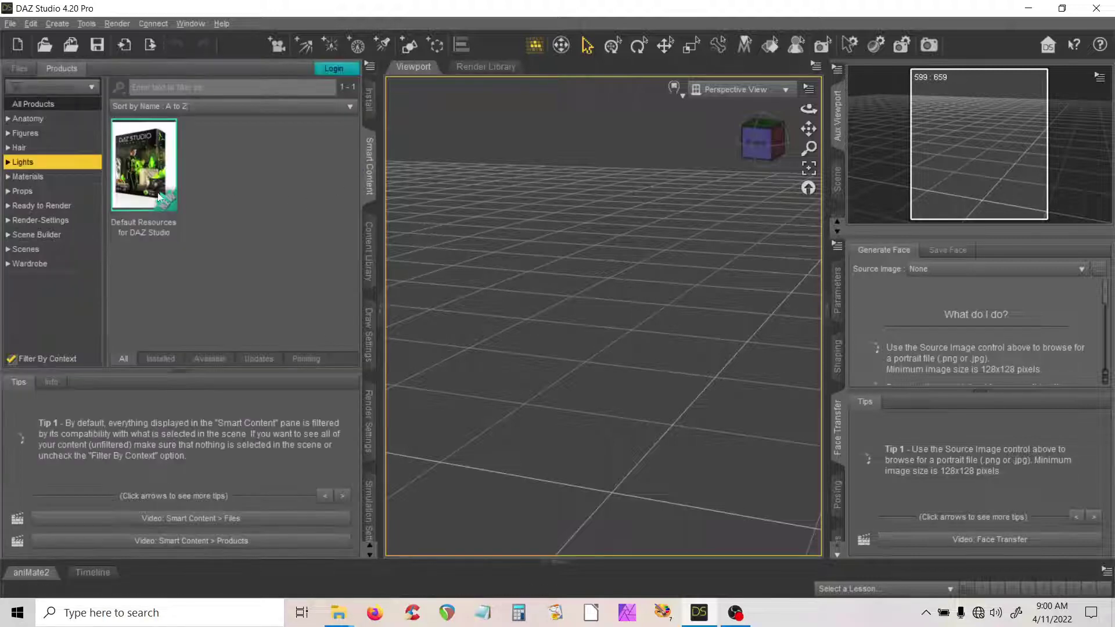
click(7, 134)
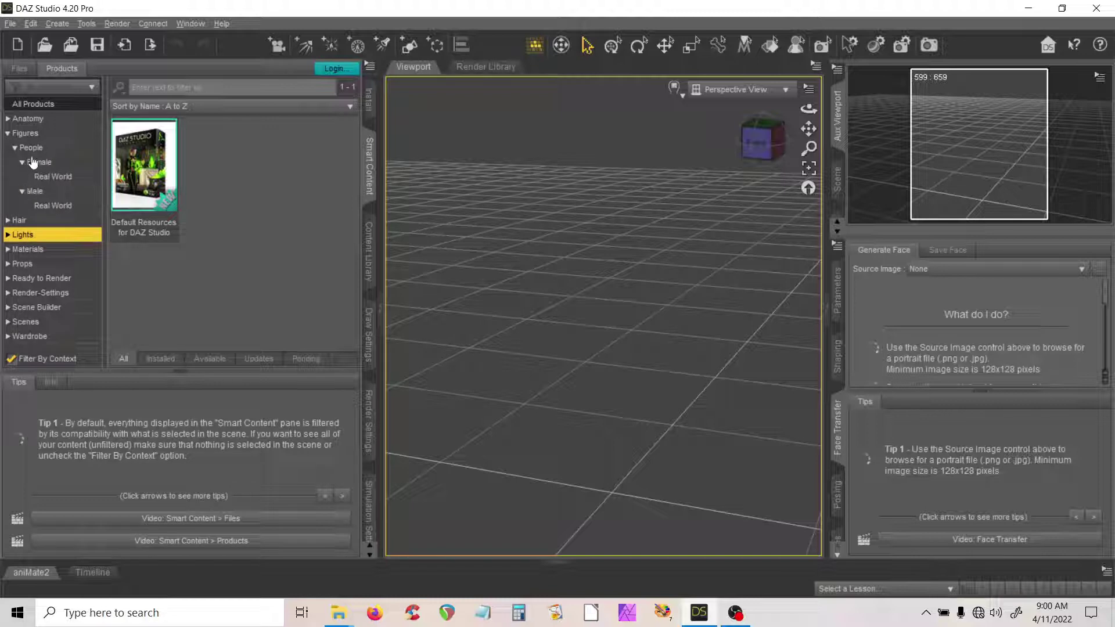
click(29, 149)
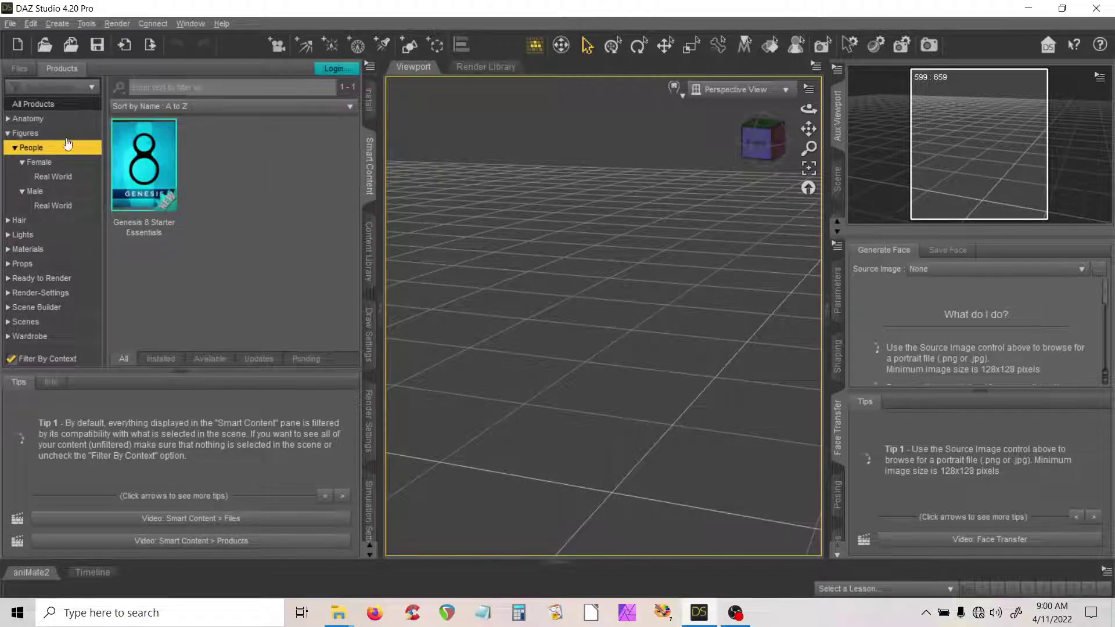
Step: Expand Props under My DAZ 3D Library in the Content Library and view its Built-in and DAZ Material Ball contents
click(369, 251)
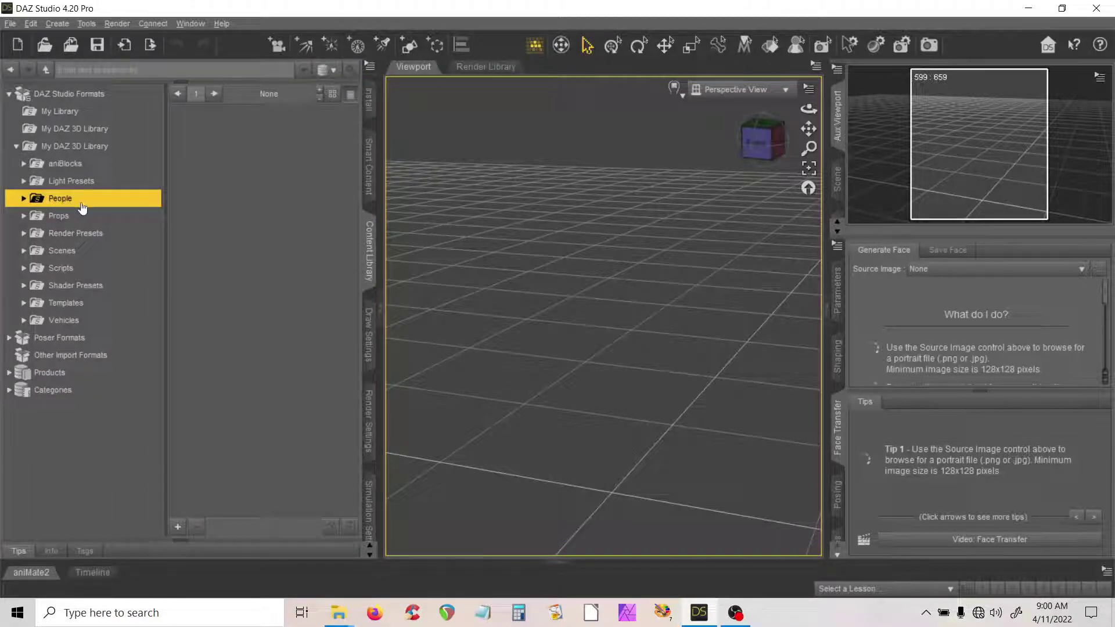
click(58, 218)
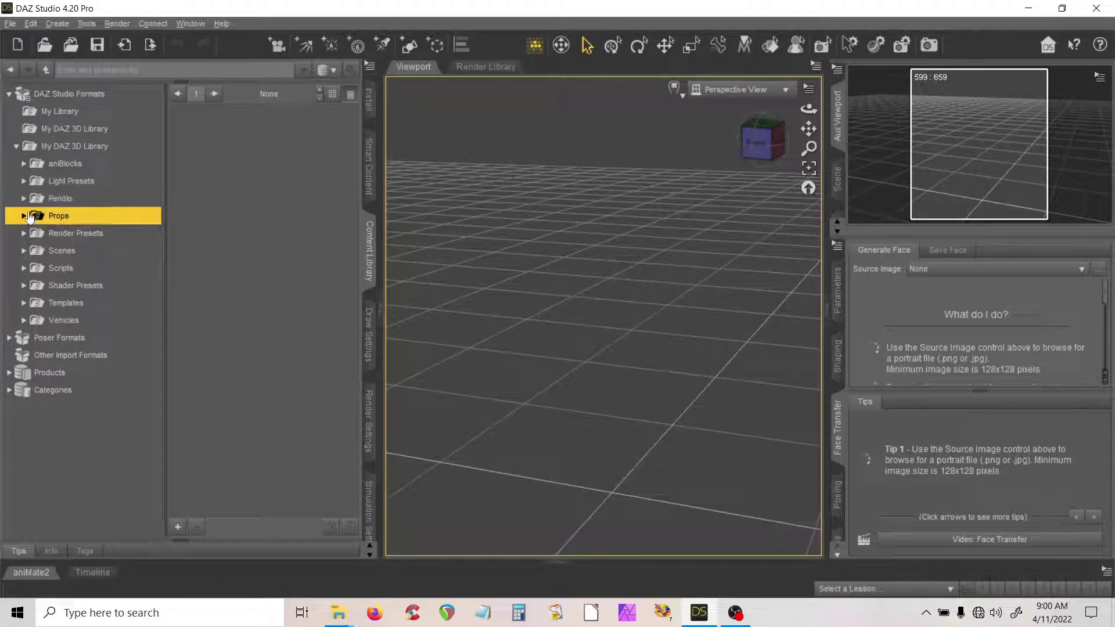
click(24, 217)
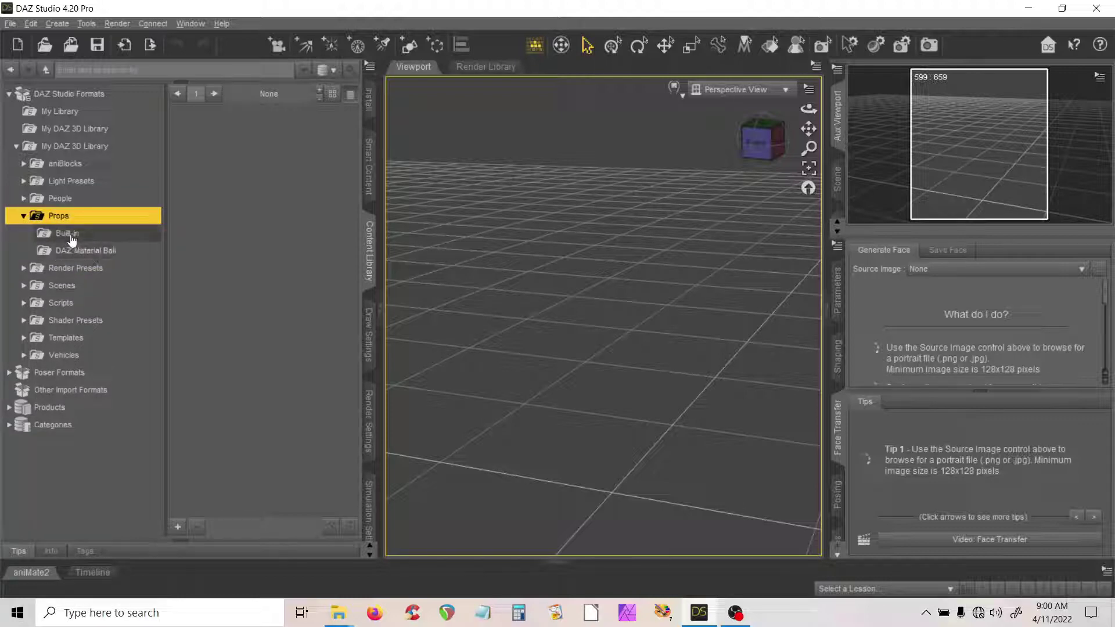
click(72, 235)
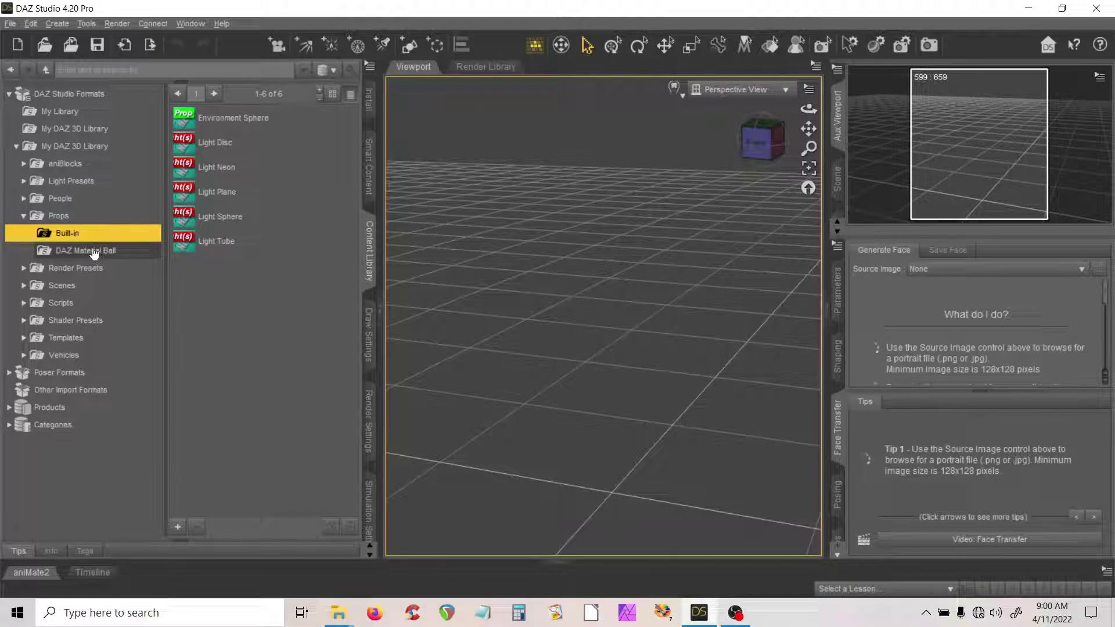
click(91, 252)
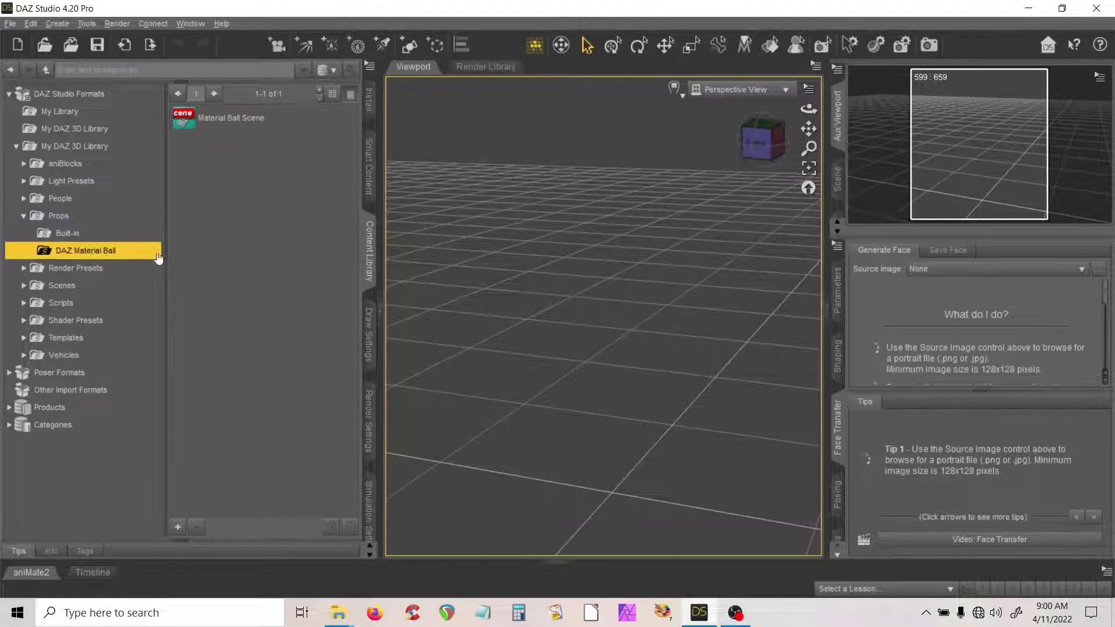
click(68, 234)
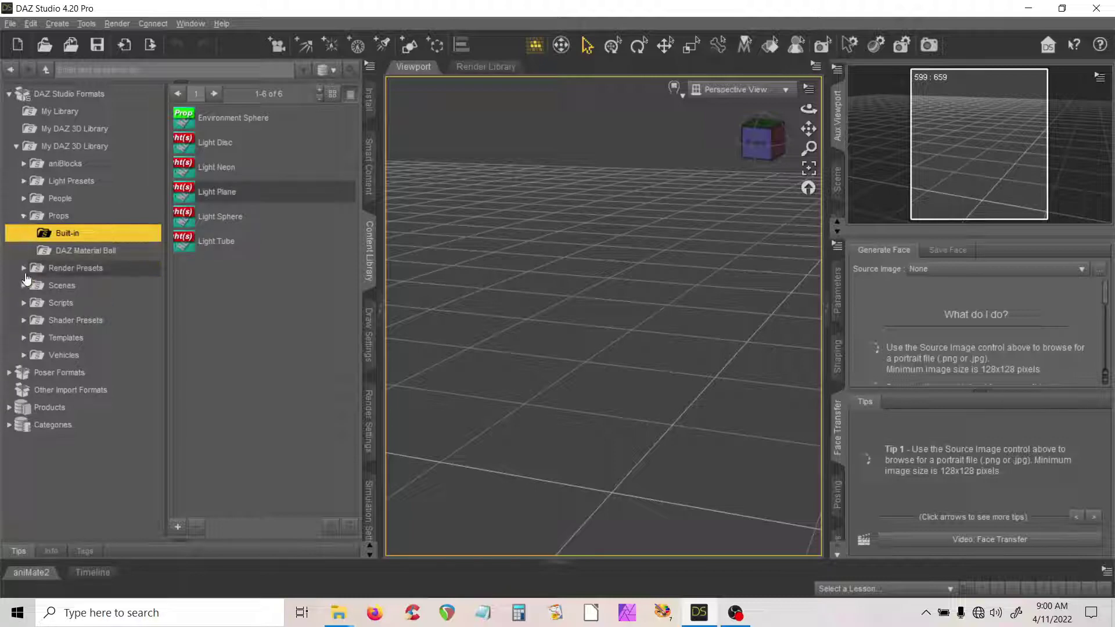
Step: View the Render Presets and Scripts folders and the dForce Starter Essentials and Shader Mixer scenes in the Content Library
click(66, 270)
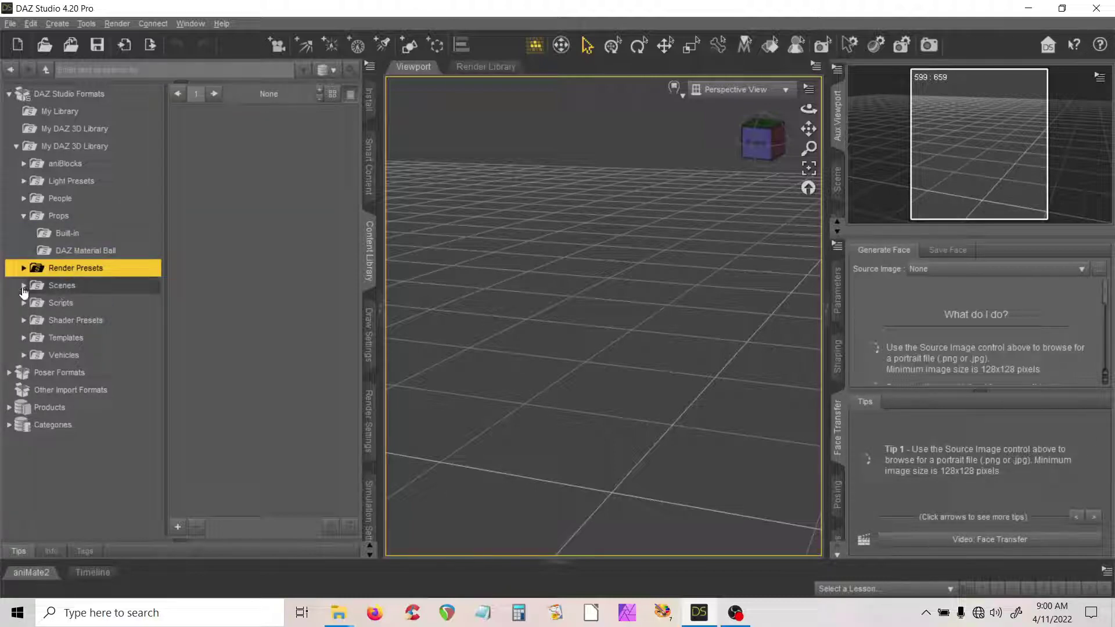
click(24, 286)
click(72, 305)
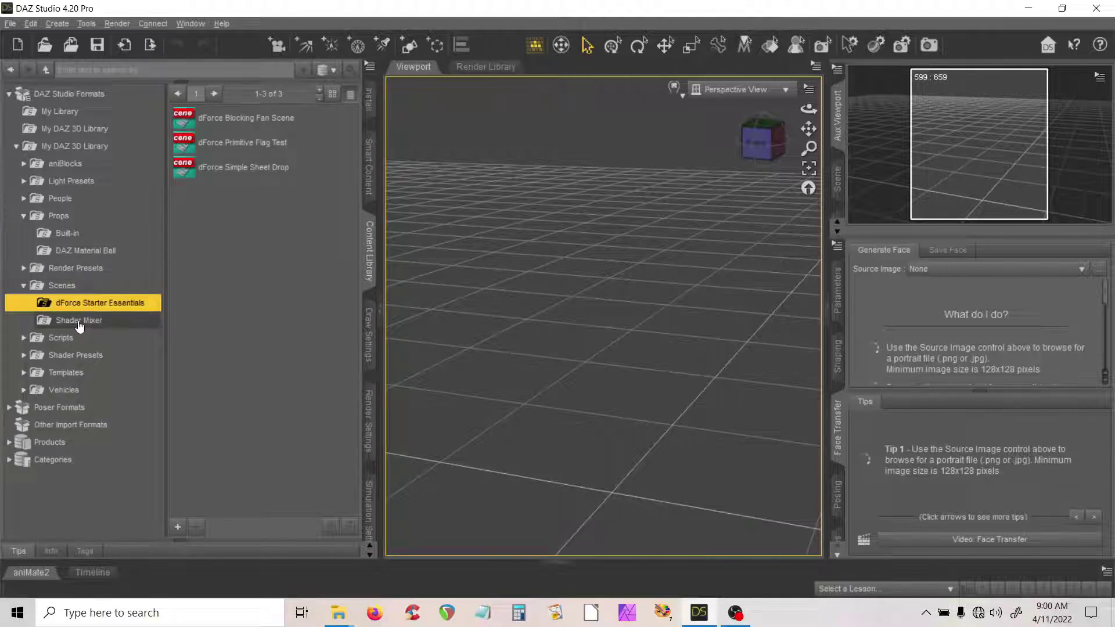
click(79, 325)
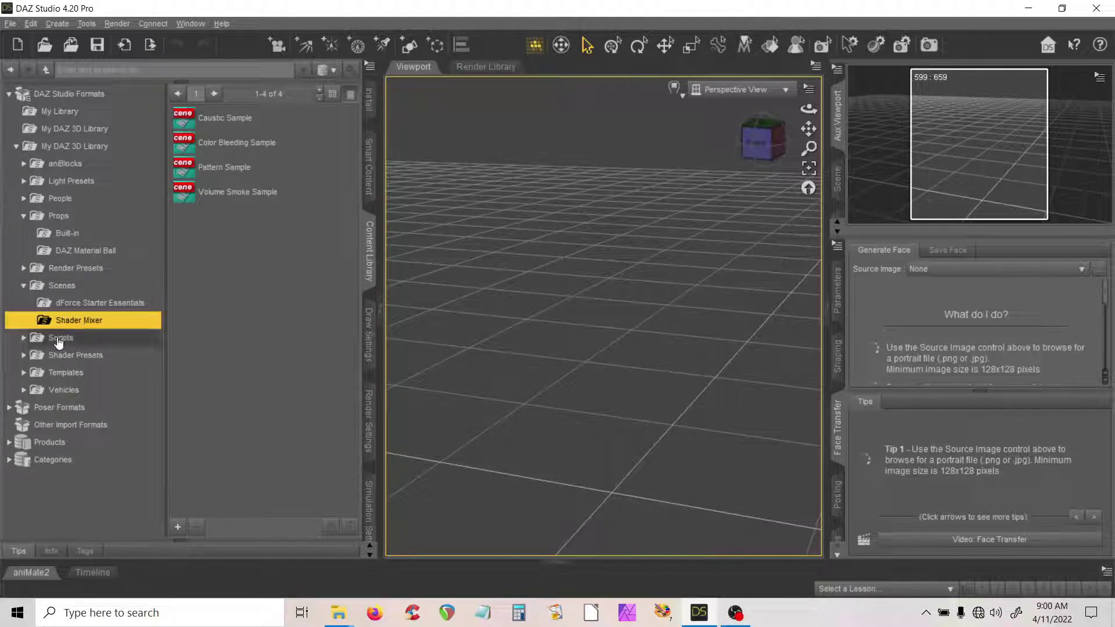
click(63, 340)
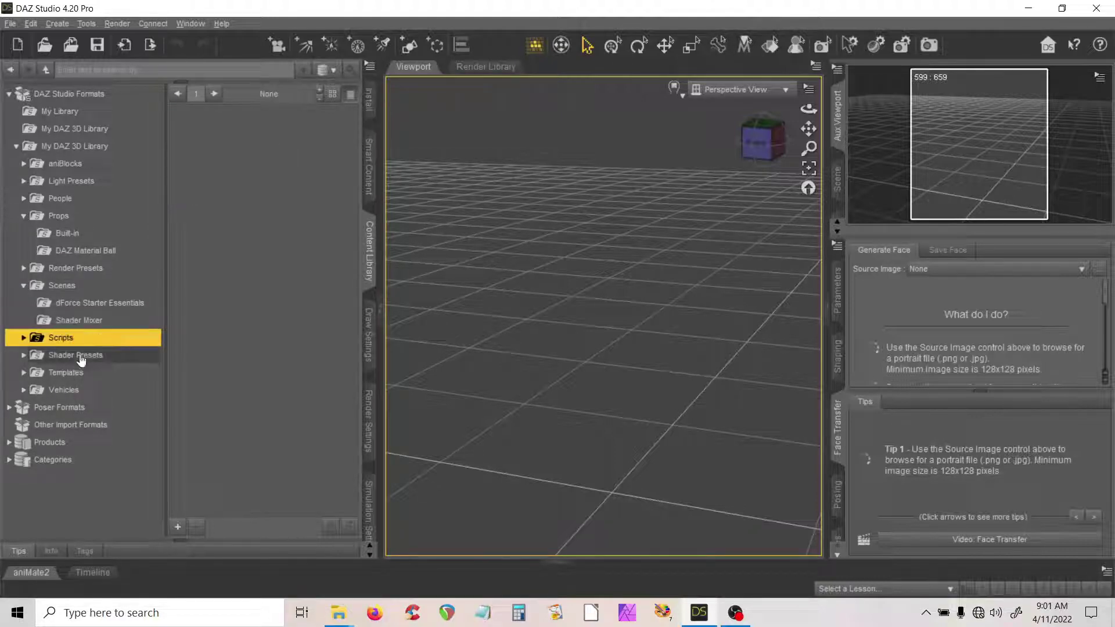
Step: Compare the Shader Presets and Templates folders in the Content Library with the categories in Smart Content
click(368, 185)
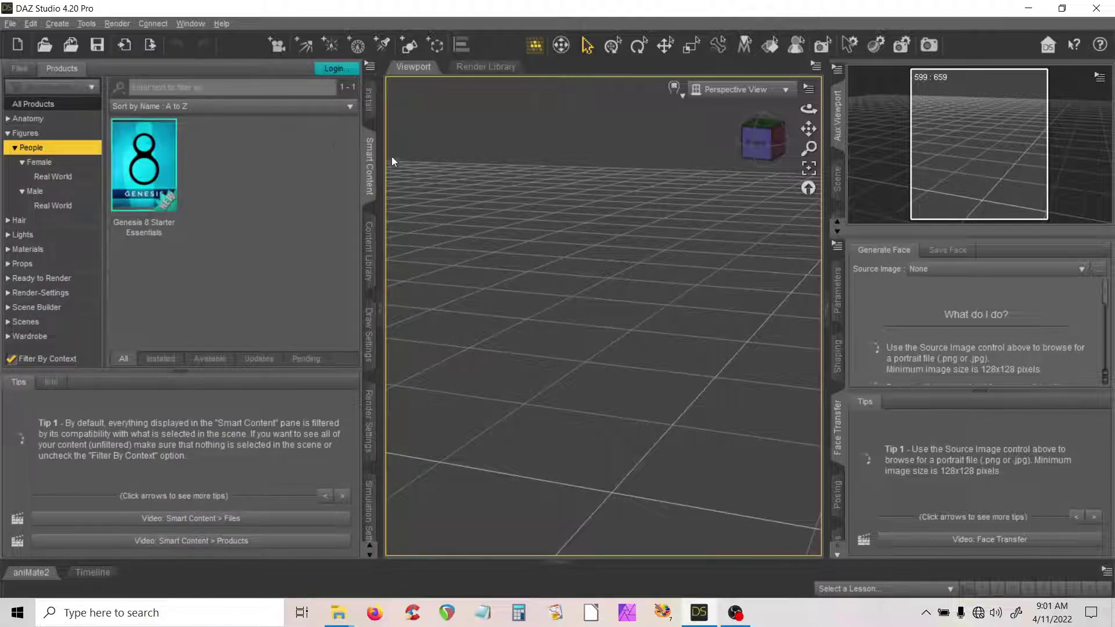
click(368, 251)
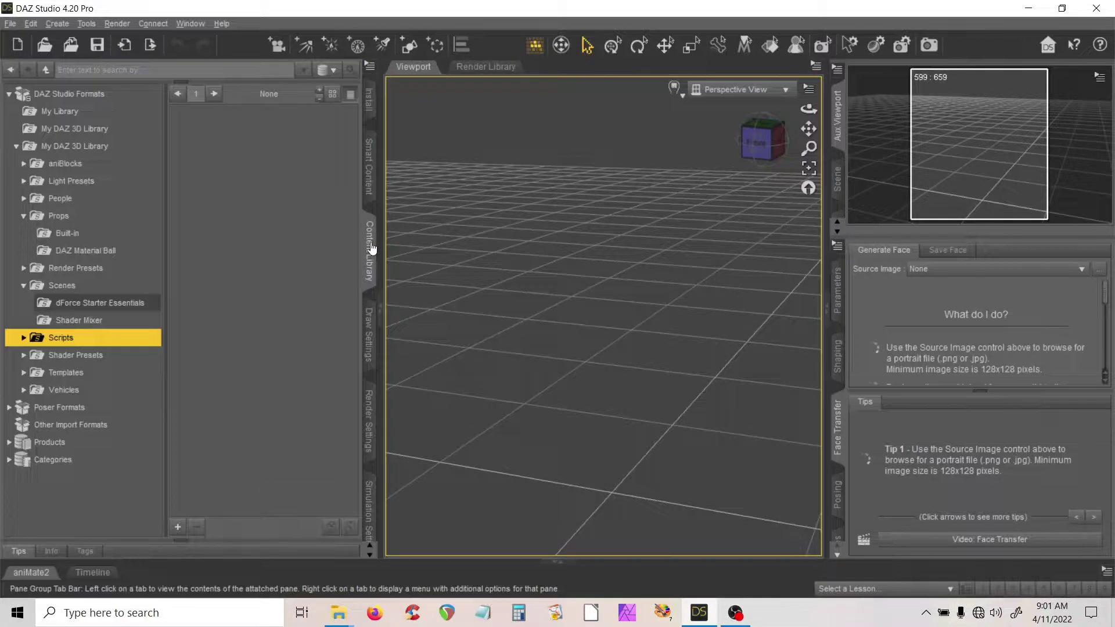
click(71, 359)
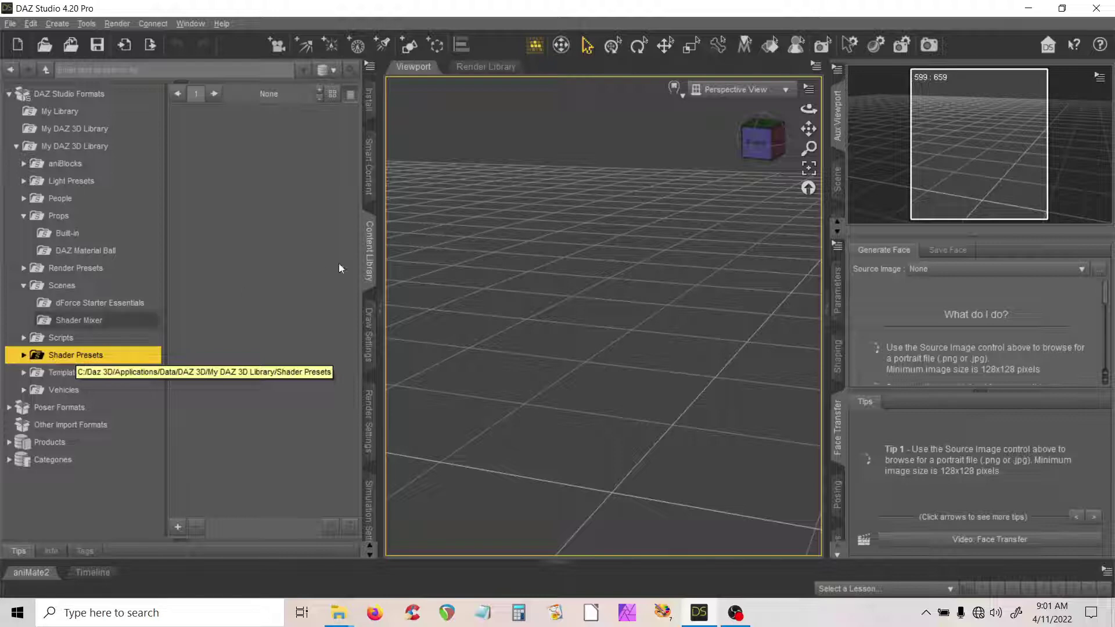
click(369, 171)
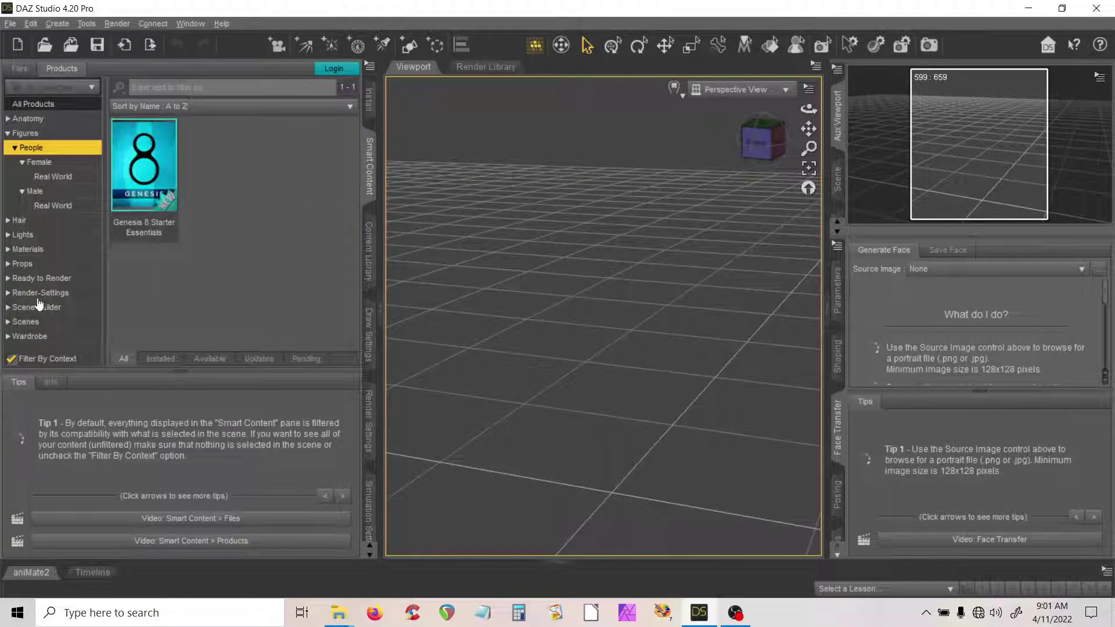
click(370, 238)
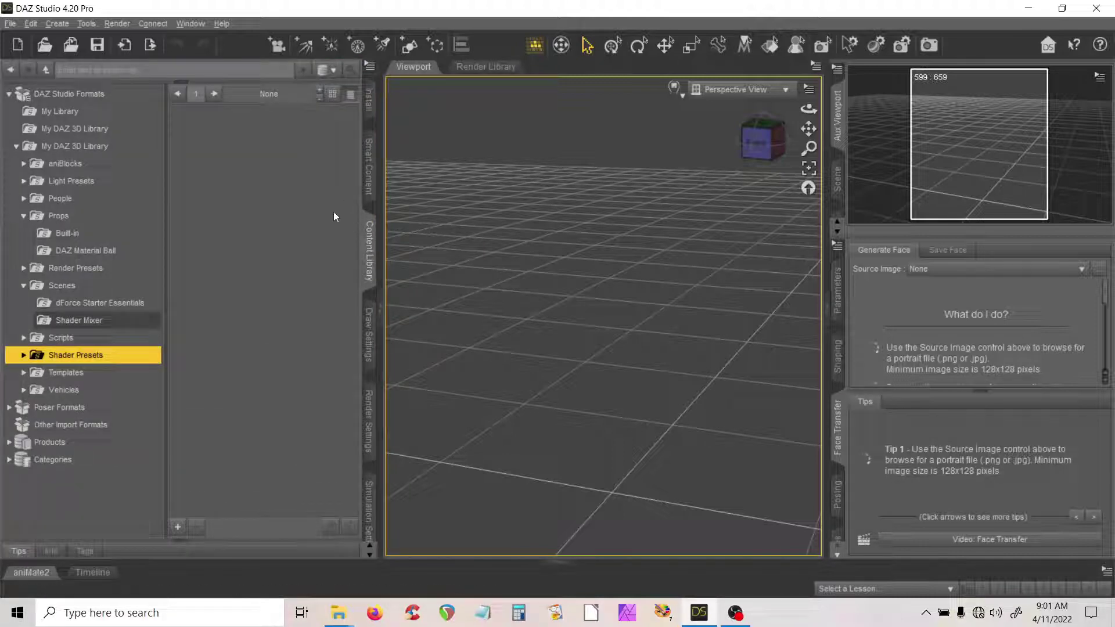
click(65, 379)
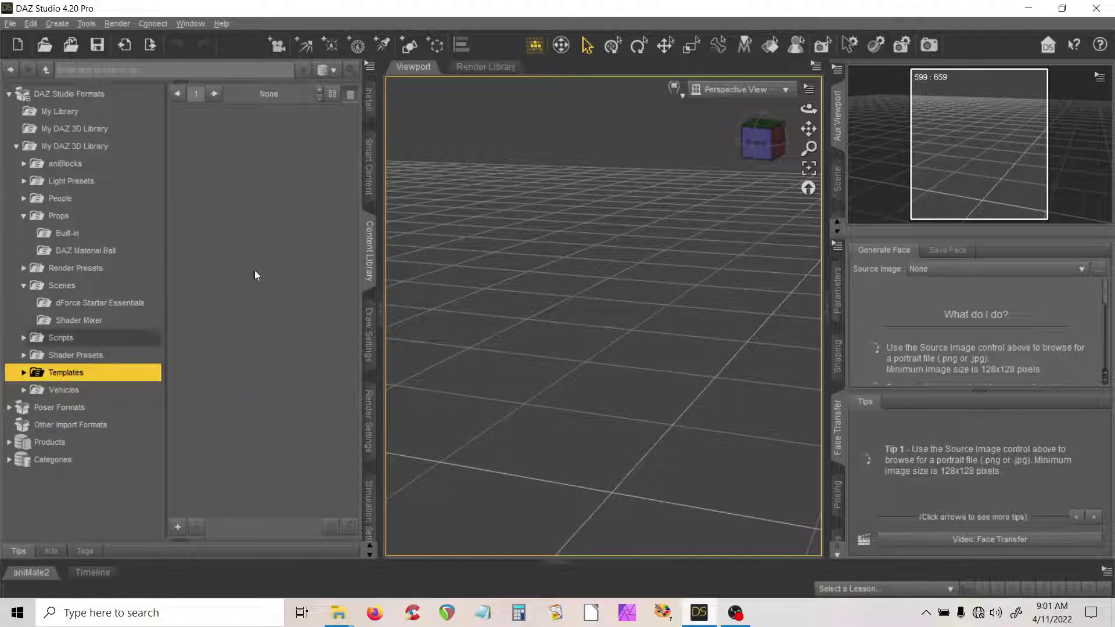
click(369, 166)
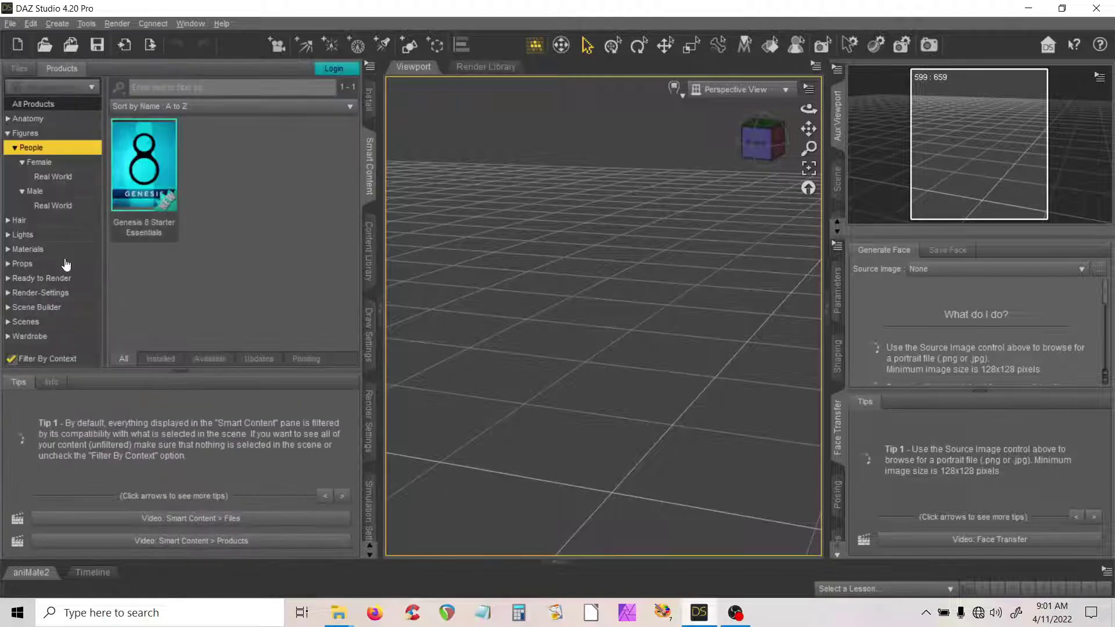
click(368, 257)
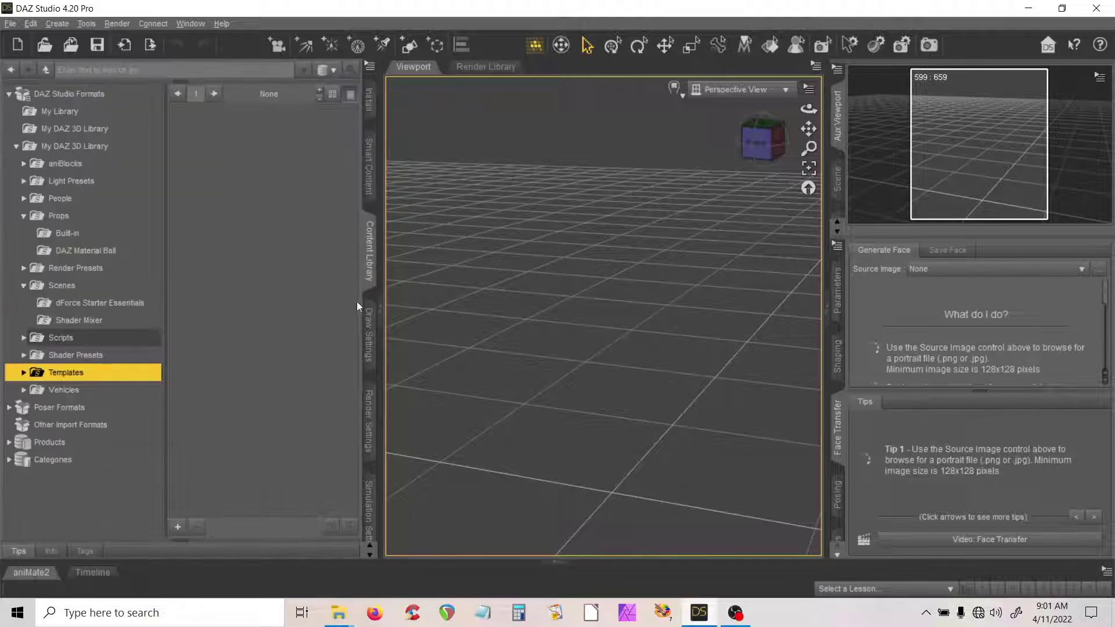
Step: Switch to the File Explorer window of the My DAZ 3D Library folder
mouse_move(339, 616)
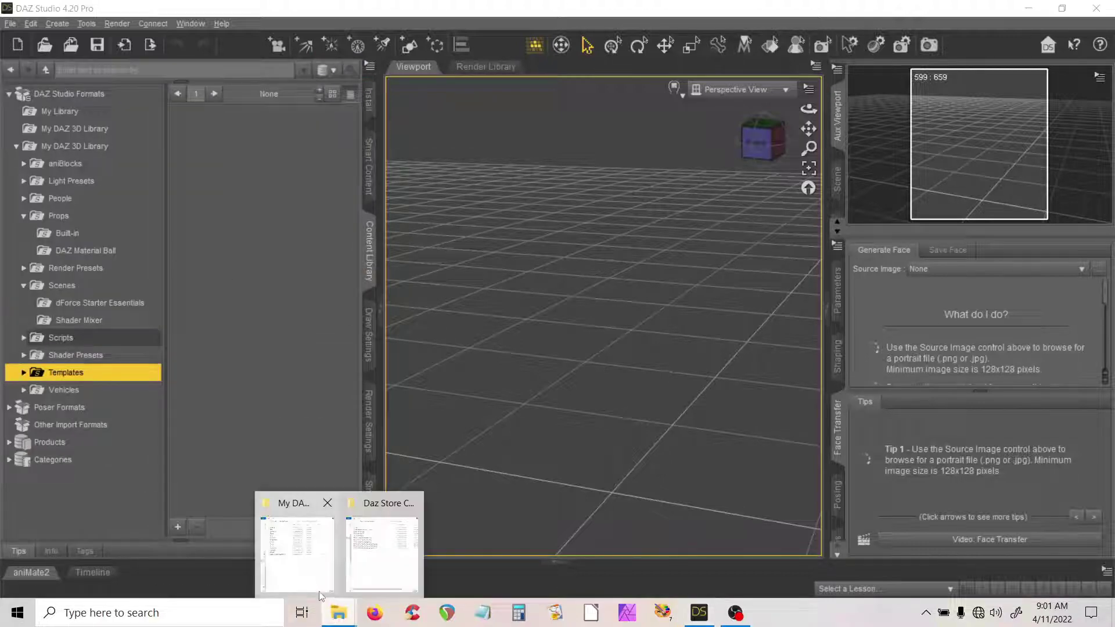
click(319, 558)
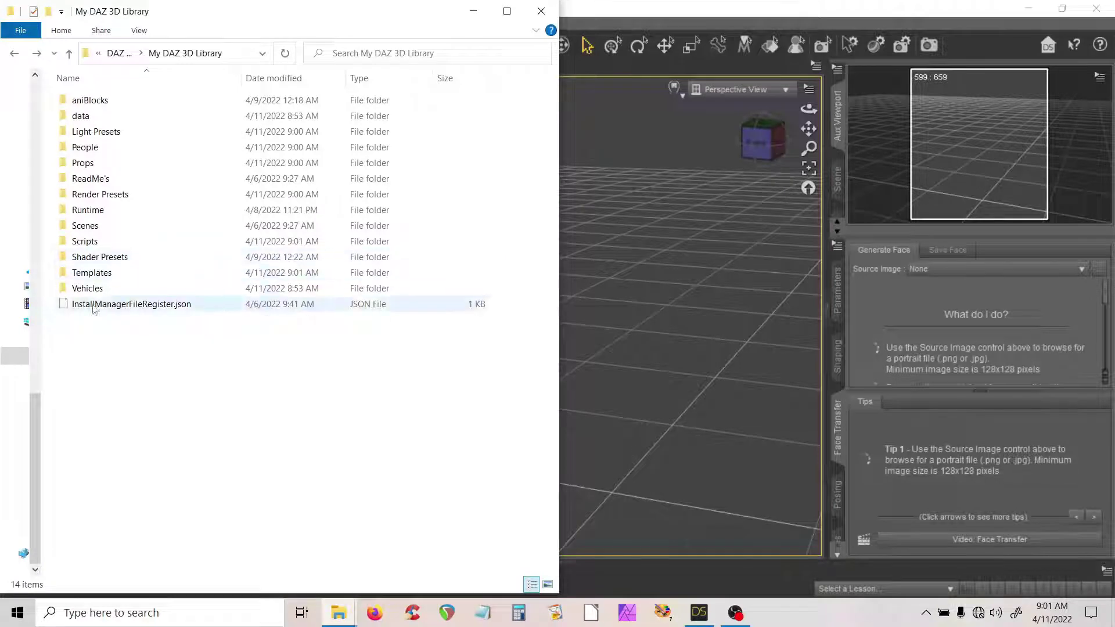
Step: Switch back to DAZ Studio and view the contents of the Templates folder in the Content Library
click(475, 12)
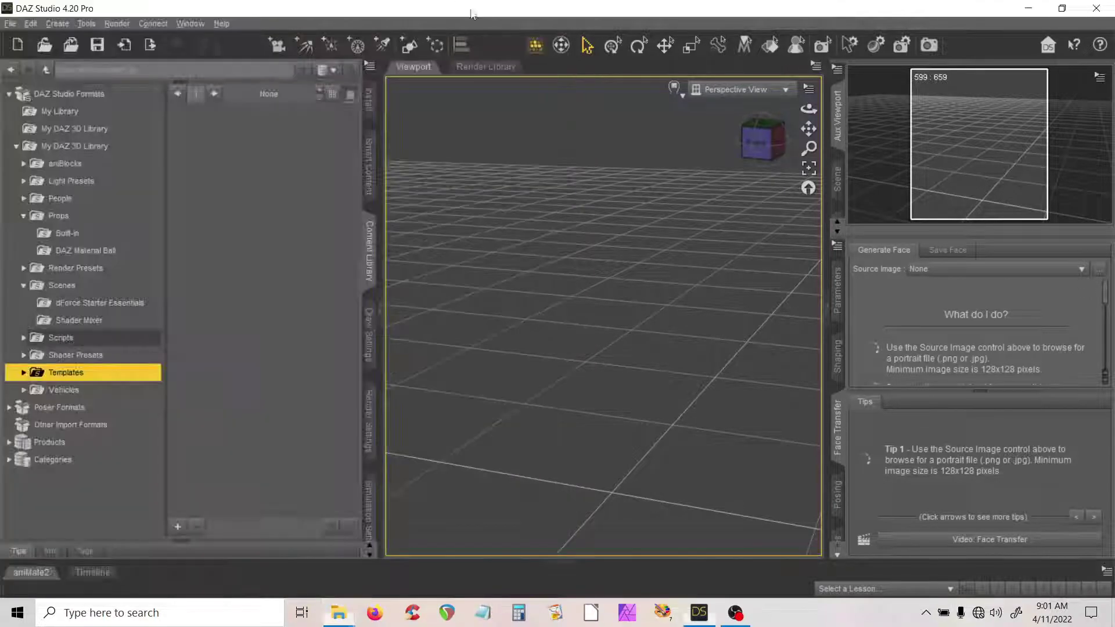
click(23, 373)
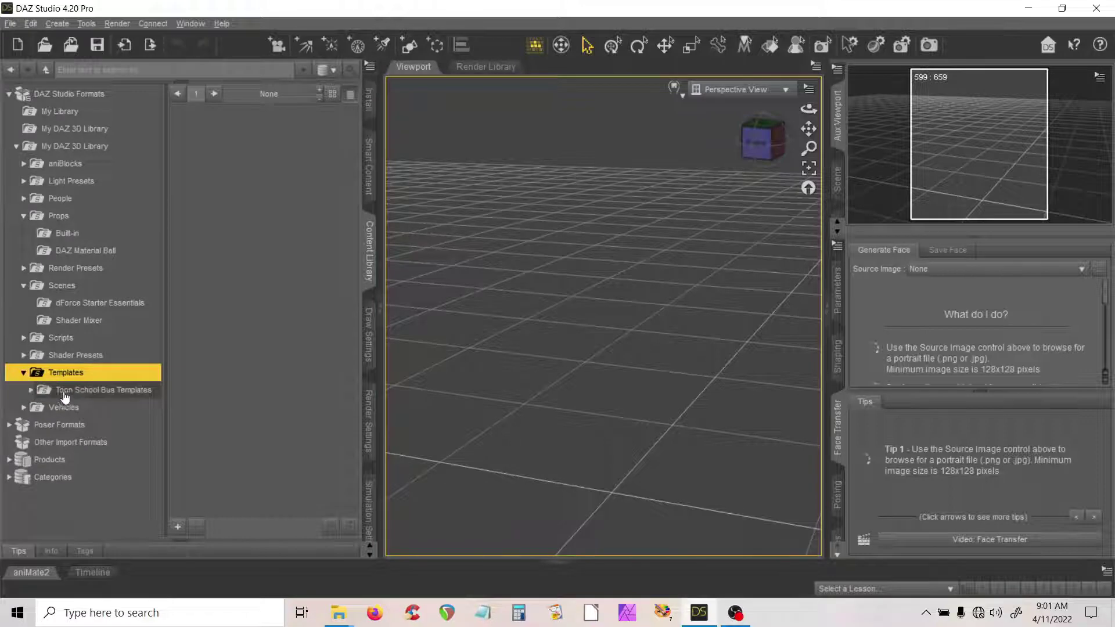
click(24, 373)
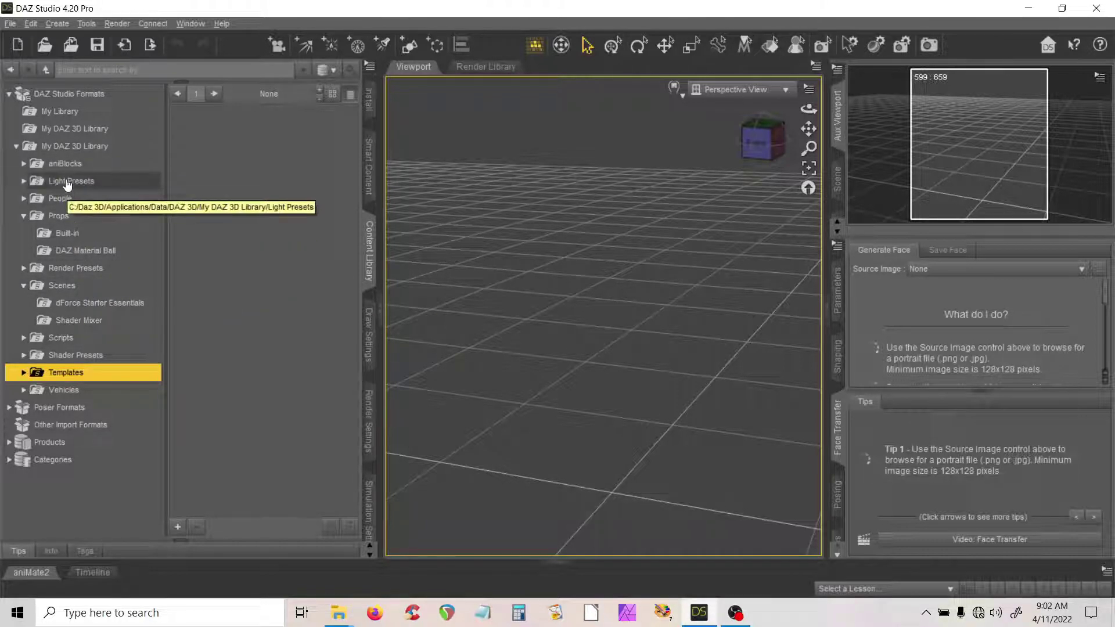
Step: Collapse the Scenes and Props folders and the My DAZ 3D Library tree in the Content Library
click(24, 286)
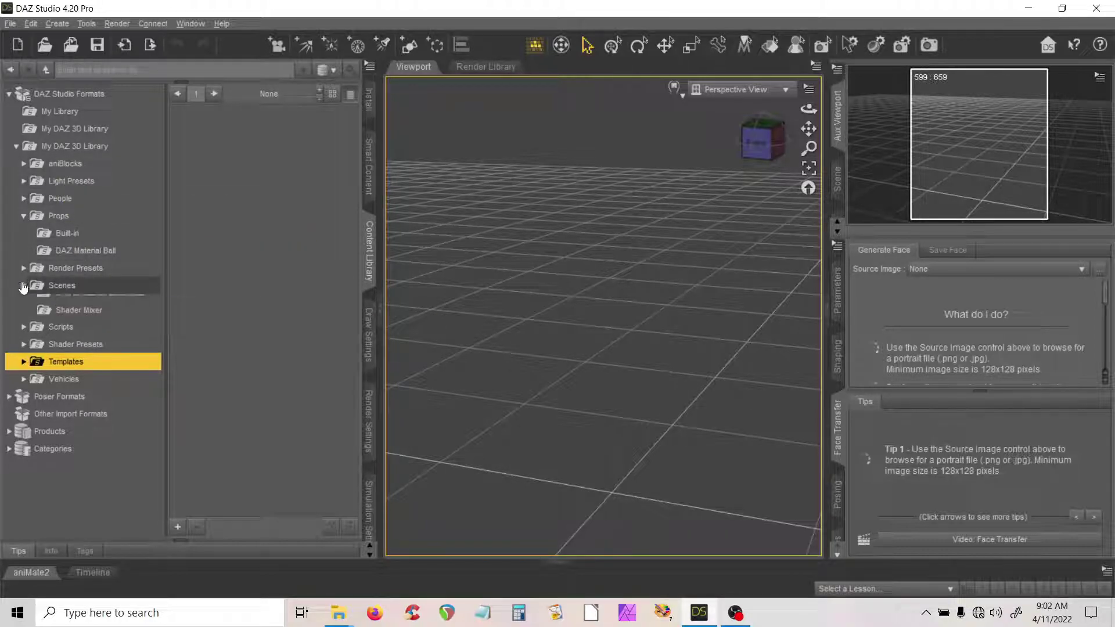
click(22, 216)
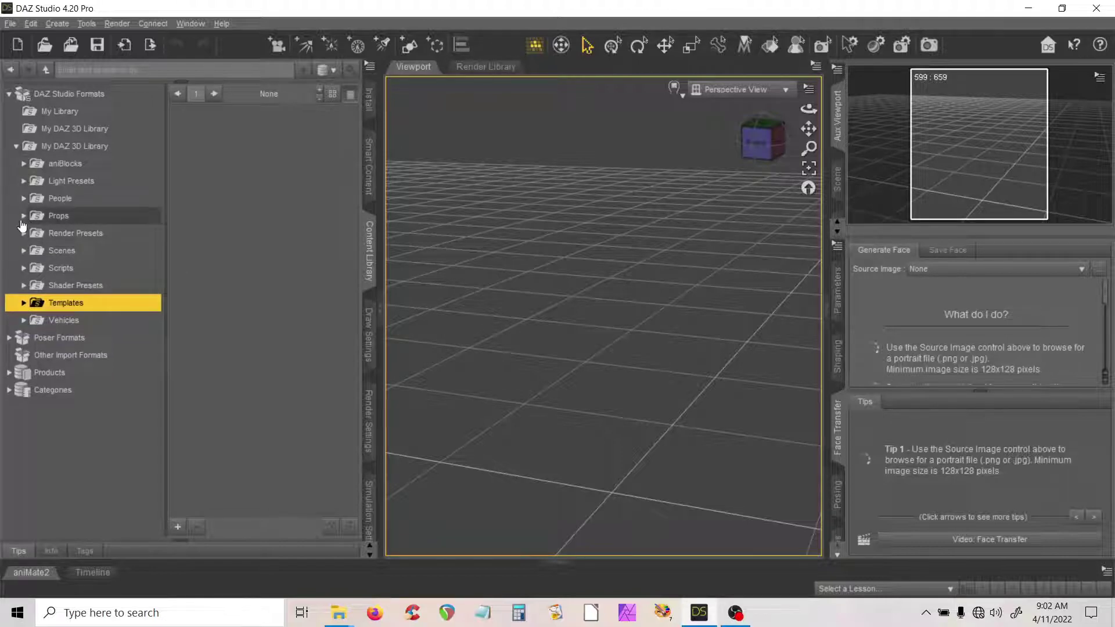
click(16, 148)
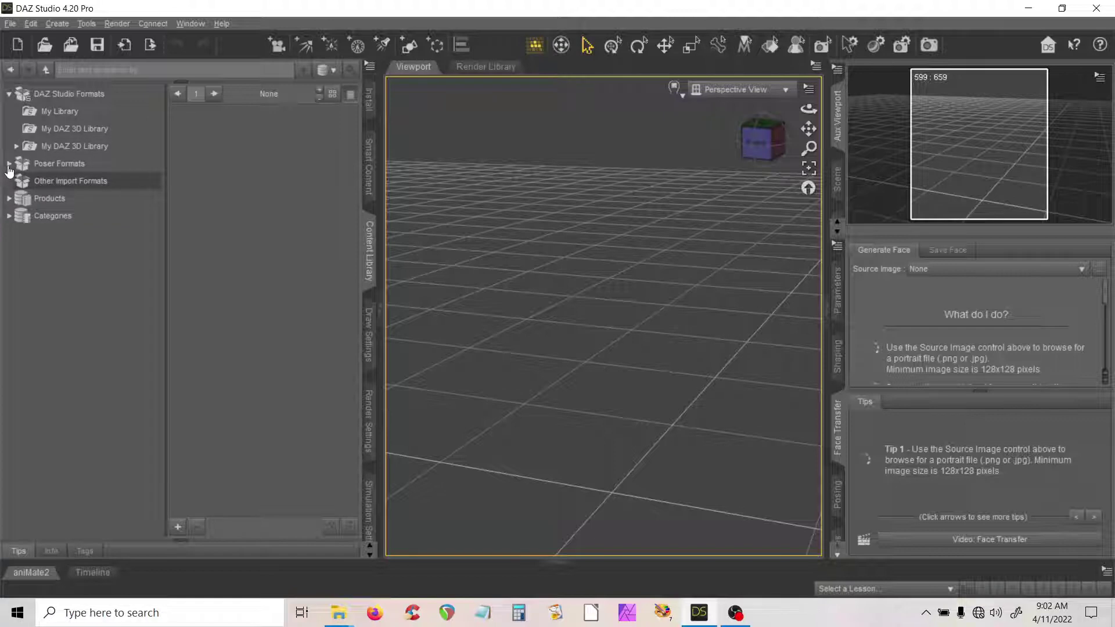
Step: View what the Content Library lists under Poser Formats, Products and Categories alongside DAZ Studio Formats
click(9, 165)
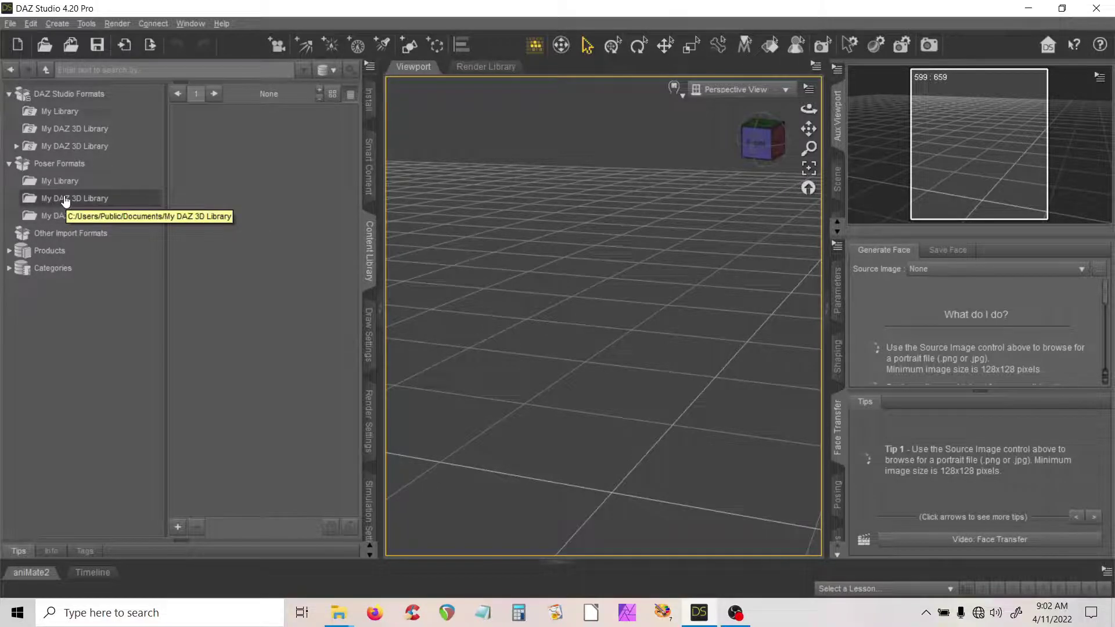
click(9, 165)
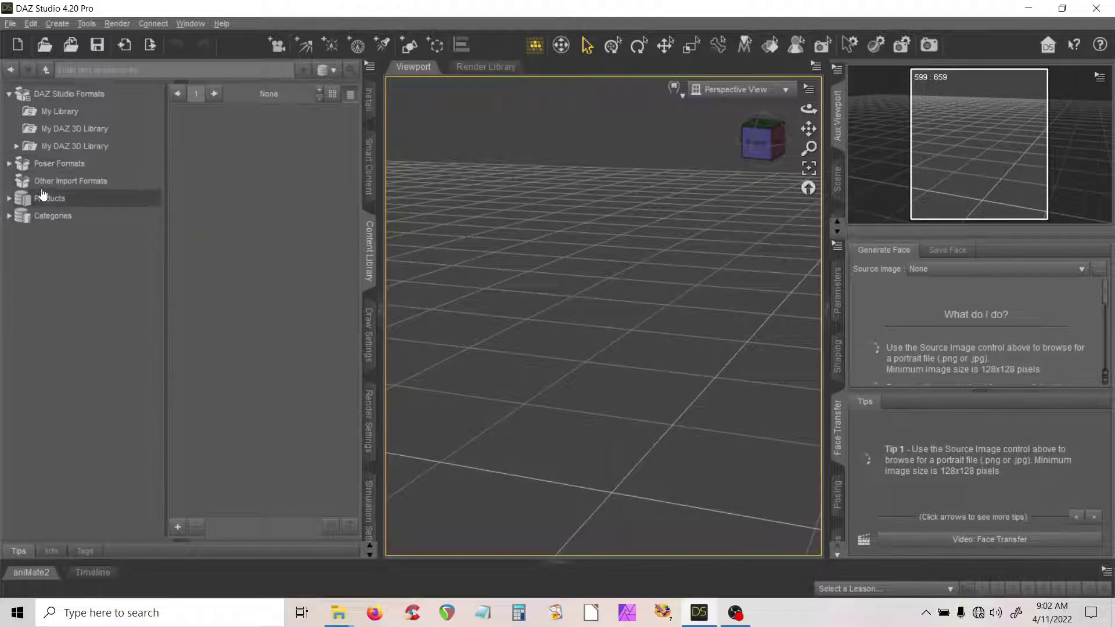
click(8, 199)
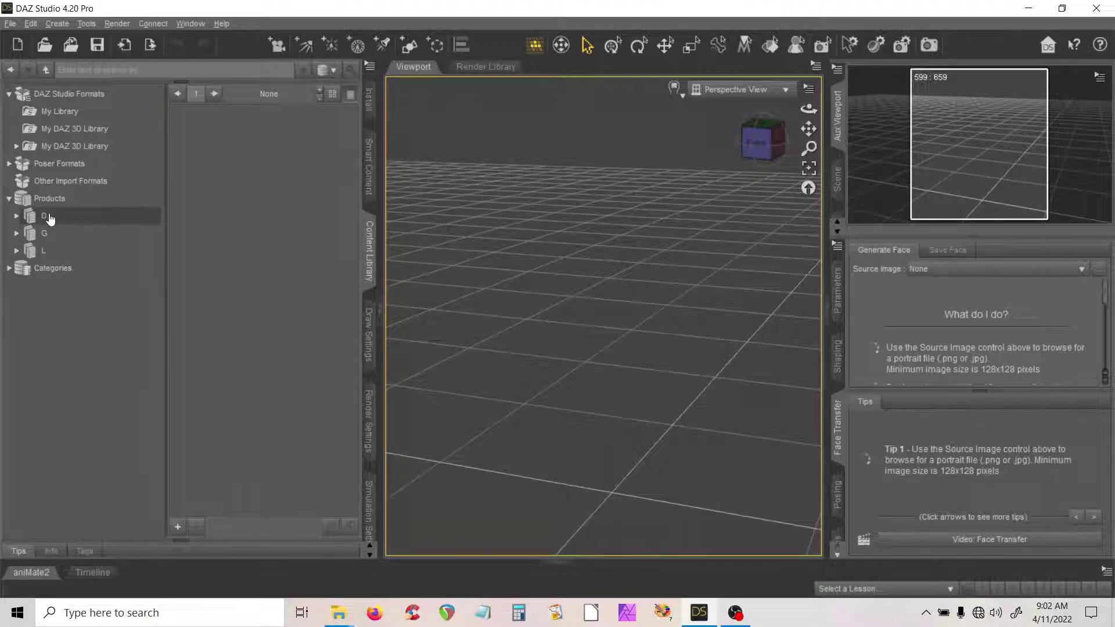
click(9, 198)
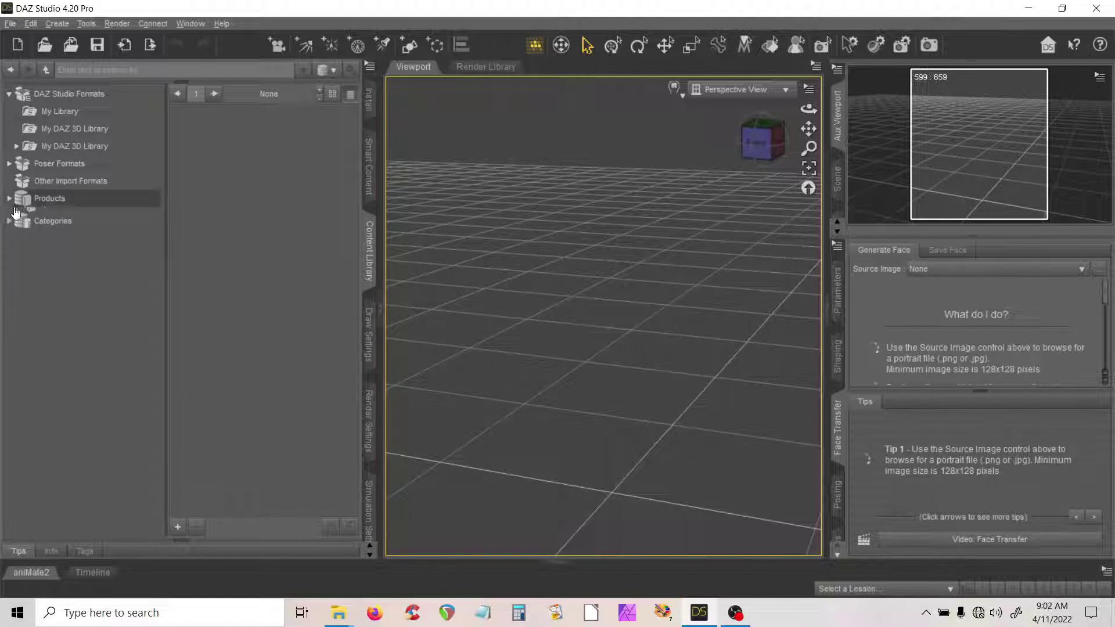
click(9, 216)
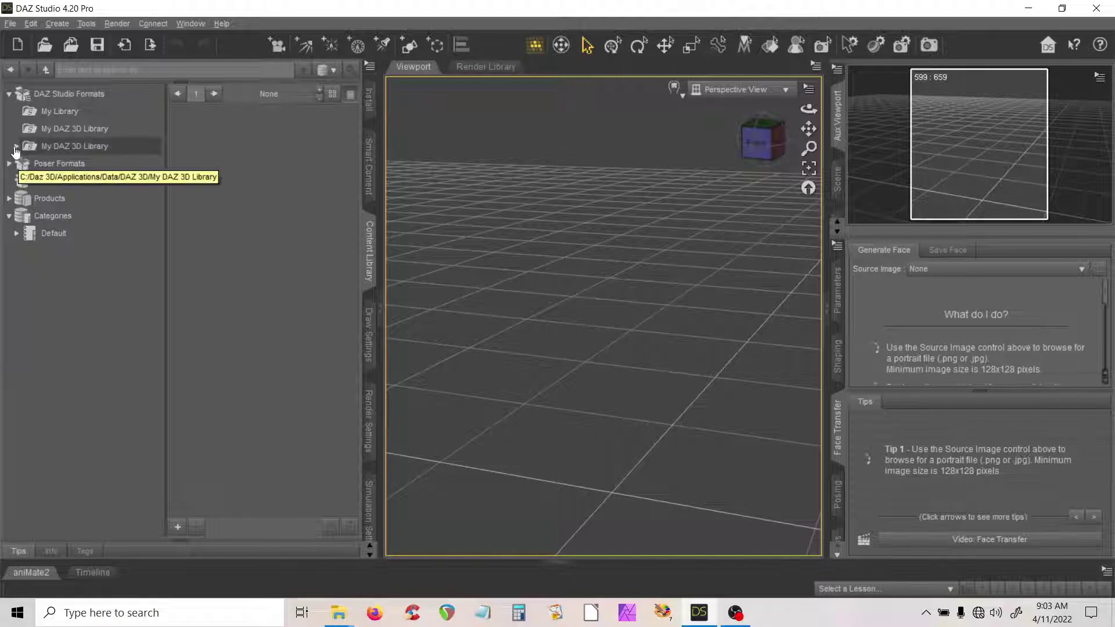
click(9, 94)
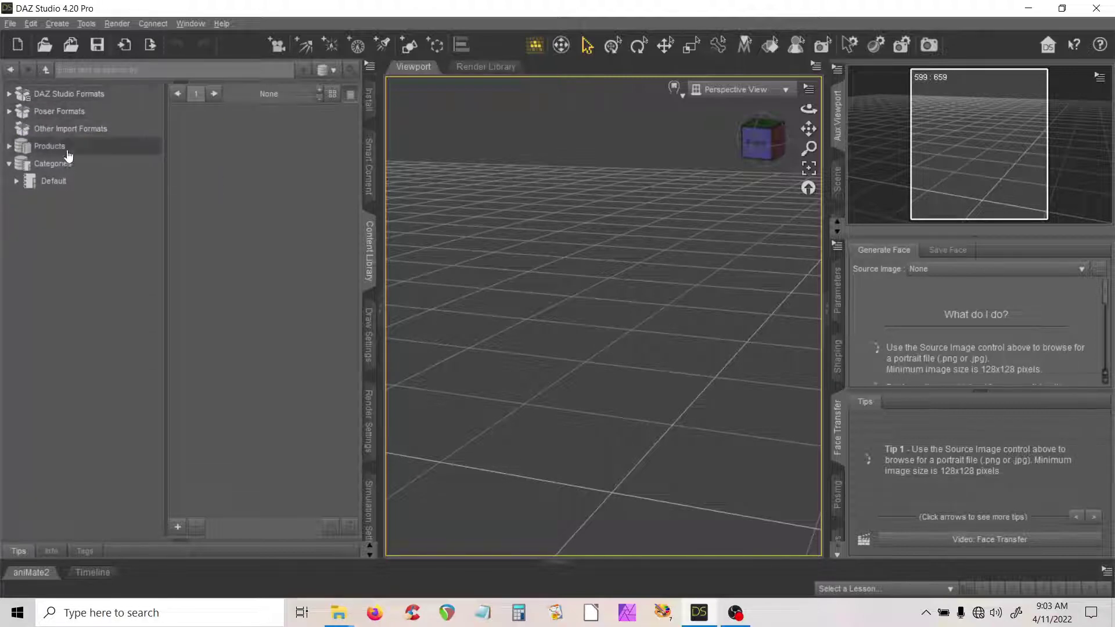
click(10, 94)
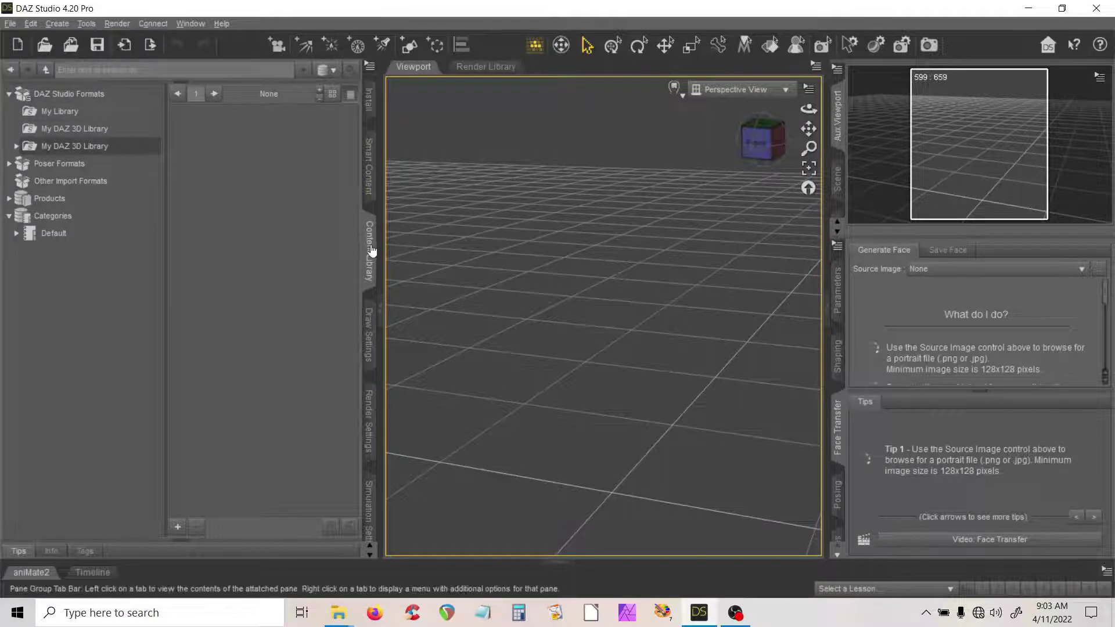
Step: Show the Props products in Smart Content and check its Light Primitives, Lights and Other subcategories
click(369, 165)
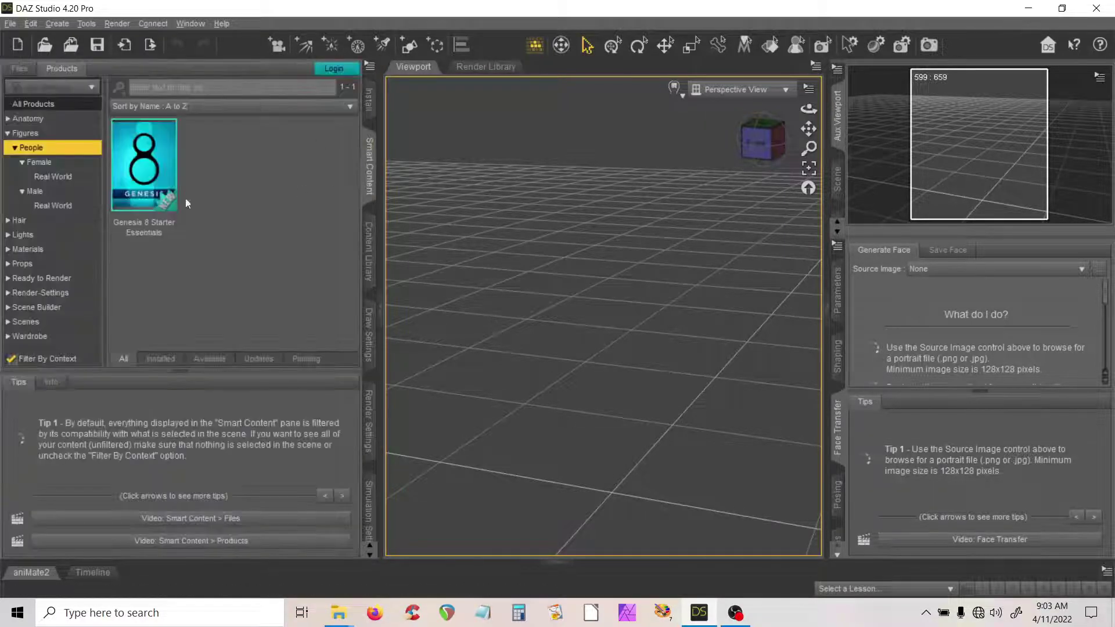
click(7, 133)
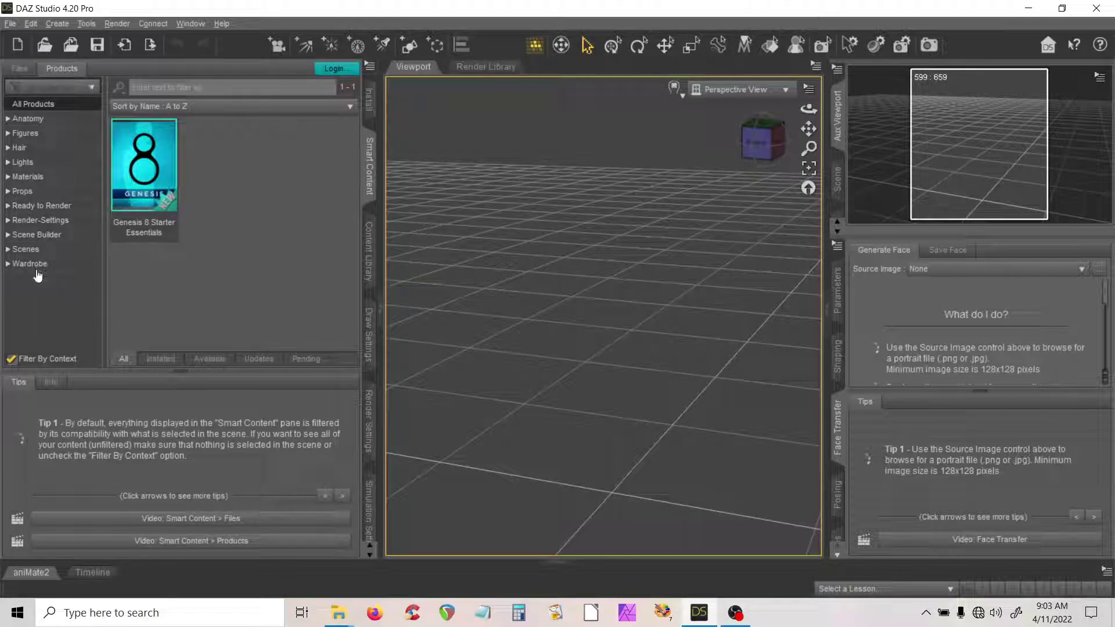
click(10, 193)
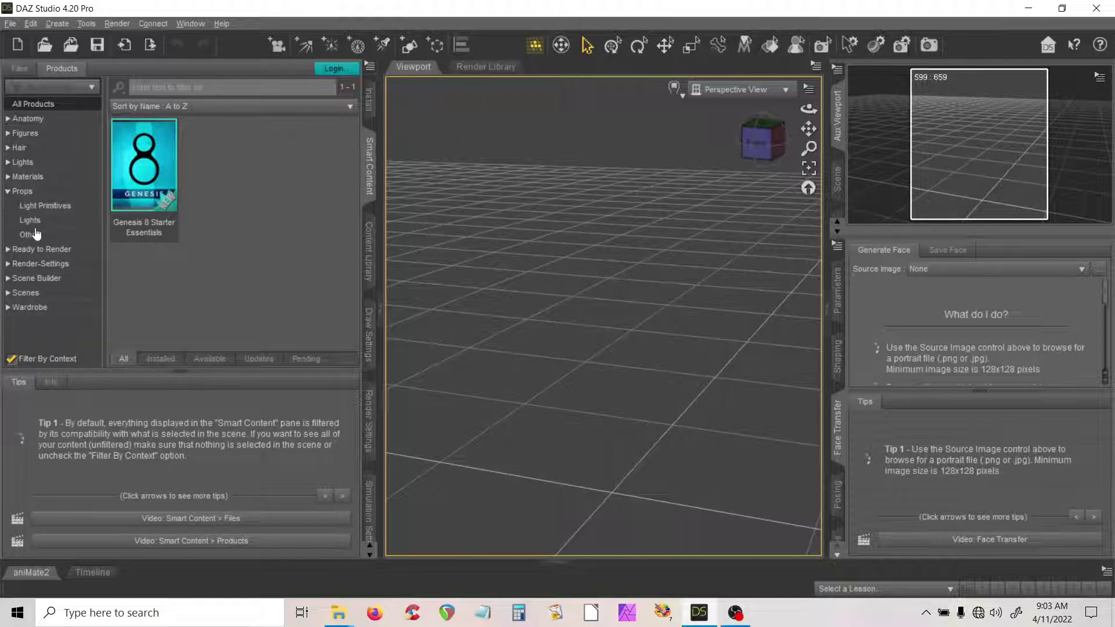
click(31, 197)
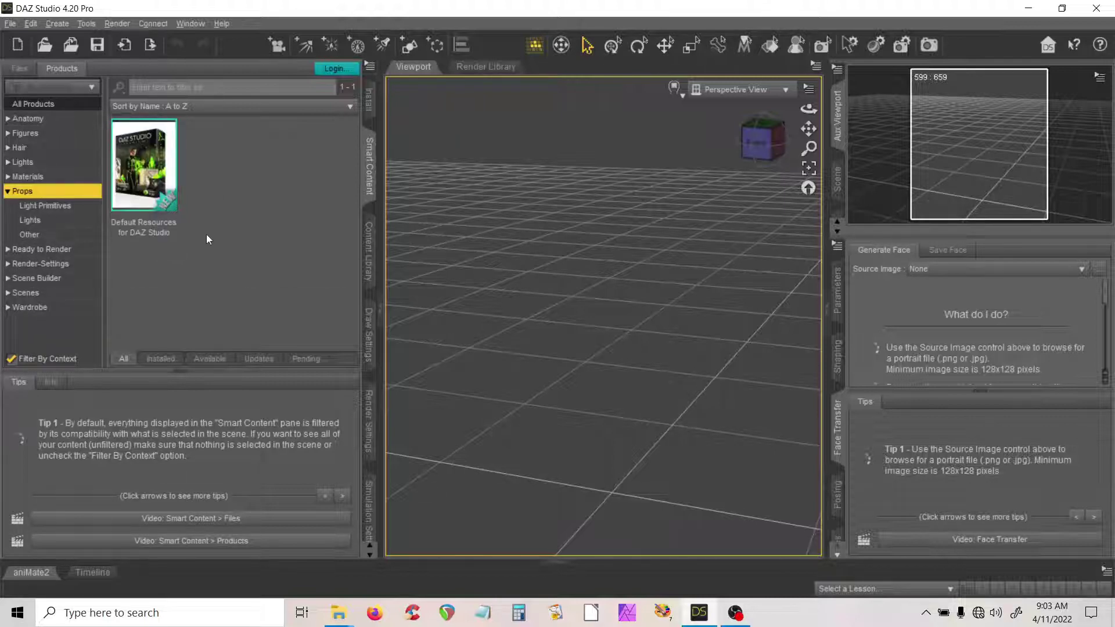
click(37, 207)
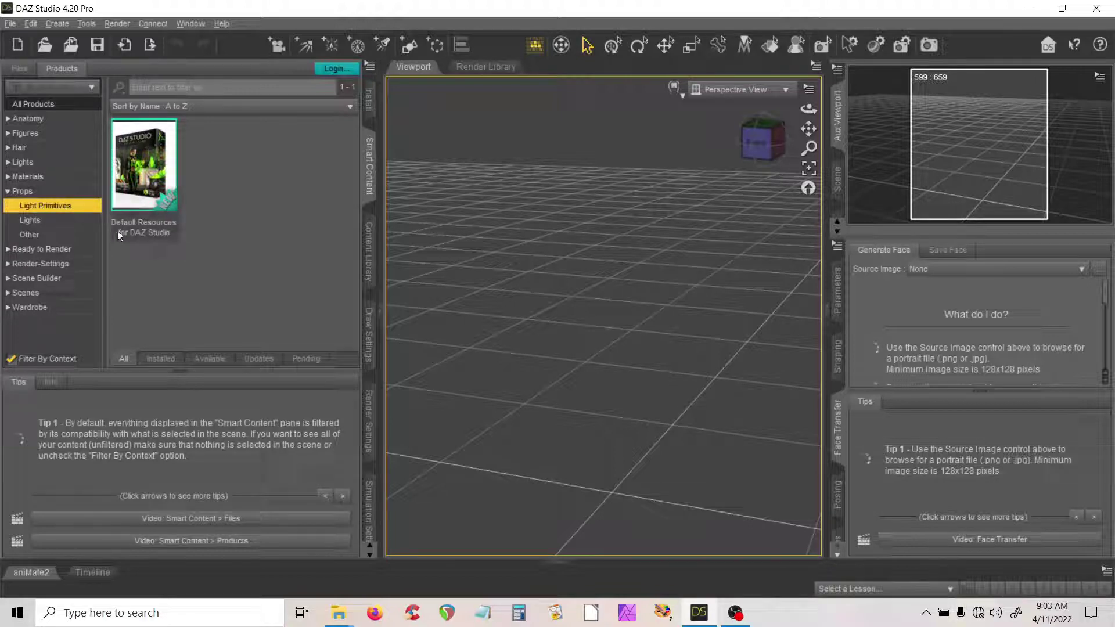
click(31, 222)
click(31, 235)
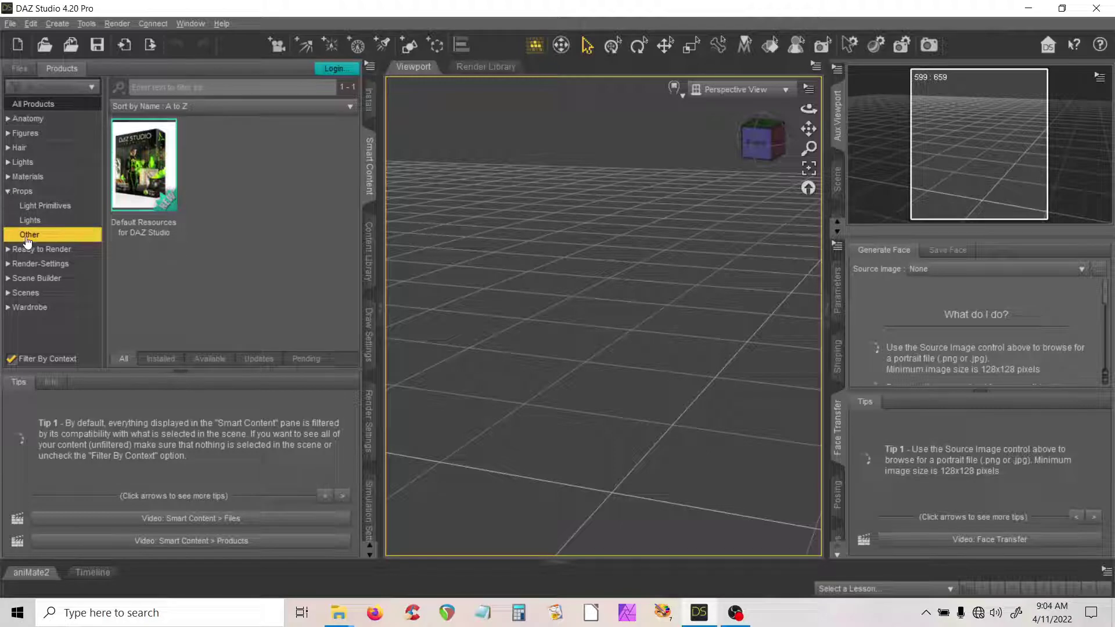
Step: View the products listed under Anatomy's External category and the Female and Male Real World categories of Figures
click(8, 118)
click(29, 133)
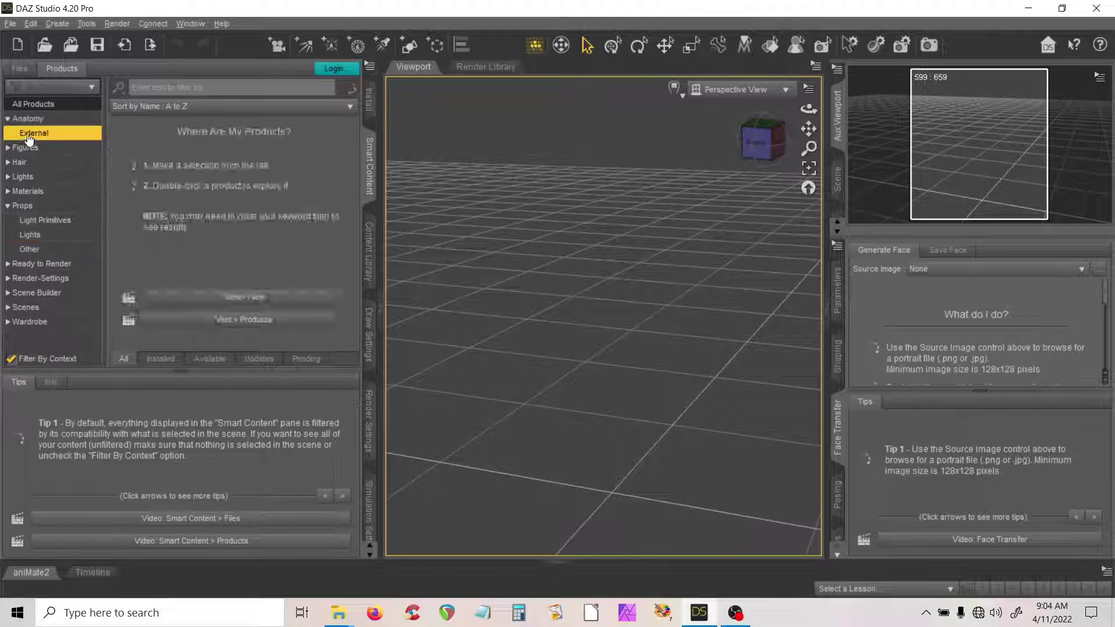
click(7, 148)
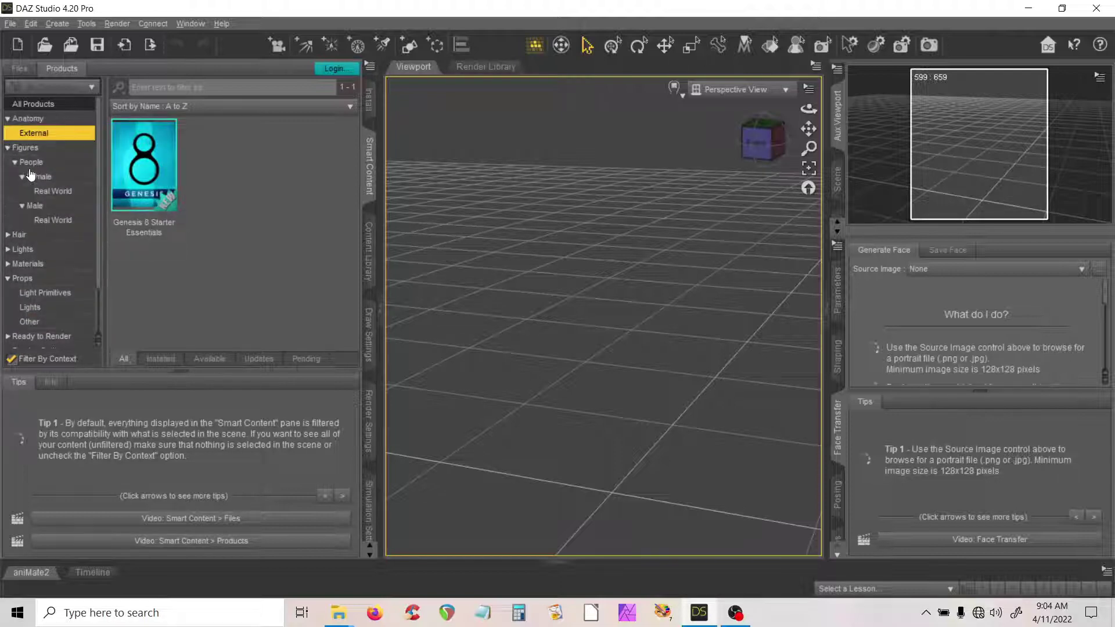
click(29, 164)
click(41, 177)
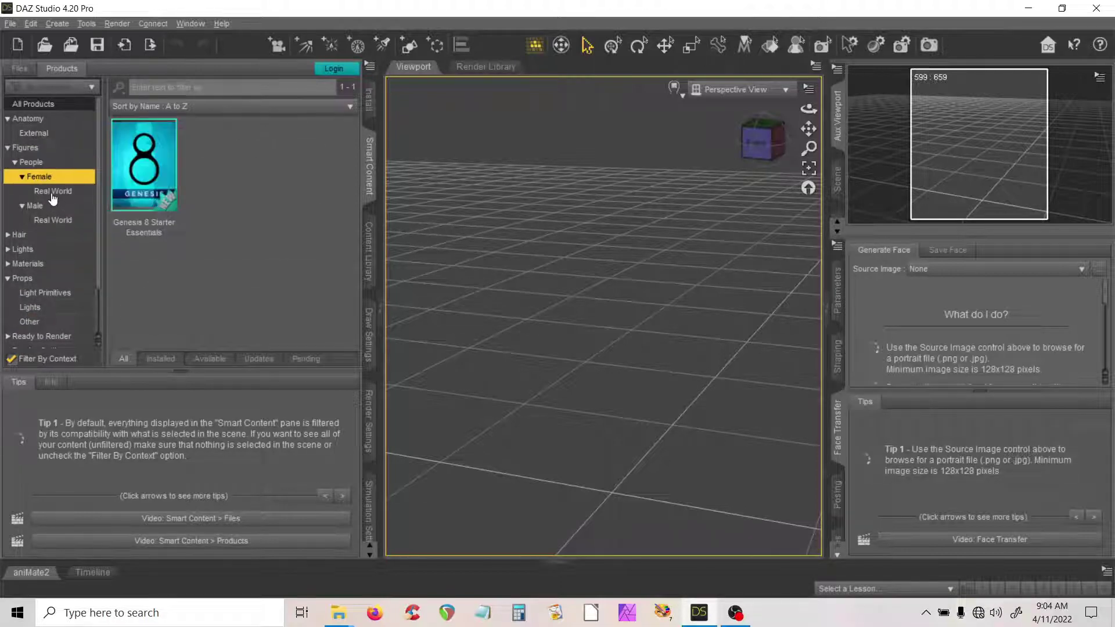
click(52, 192)
click(35, 206)
click(53, 221)
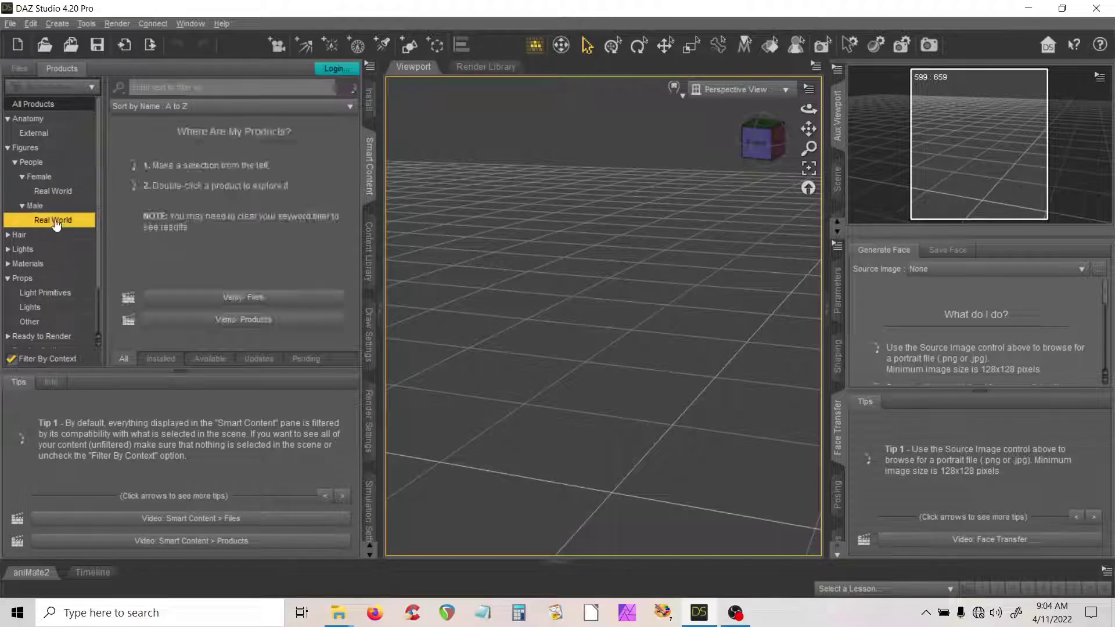
Step: View the Smart Content products in the Hair category's Samples, dForce and Short subcategories
click(8, 235)
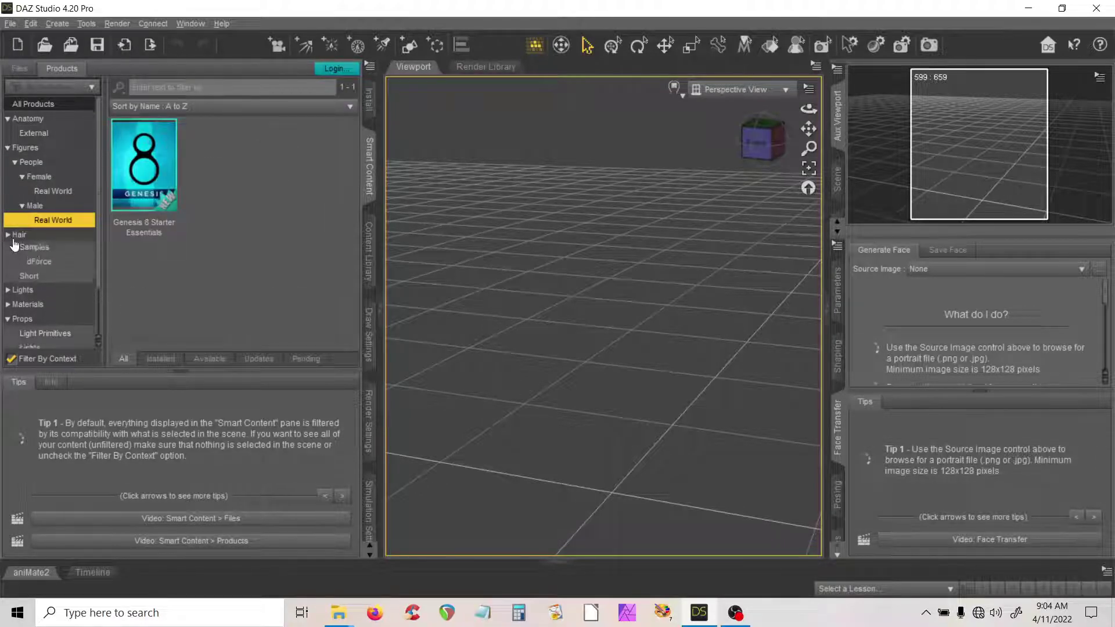
click(32, 252)
click(38, 264)
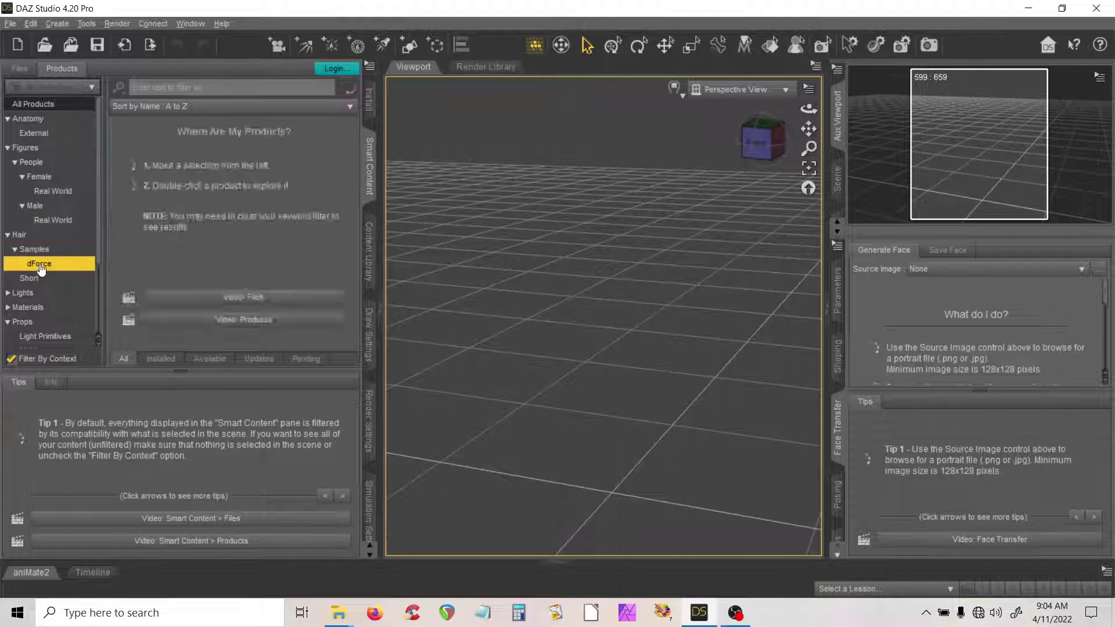
click(29, 280)
Step: View the Smart Content products under Lights with its Other subcategory and under the Lights subcategory of Materials
click(7, 292)
scroll(37, 266, down, 2)
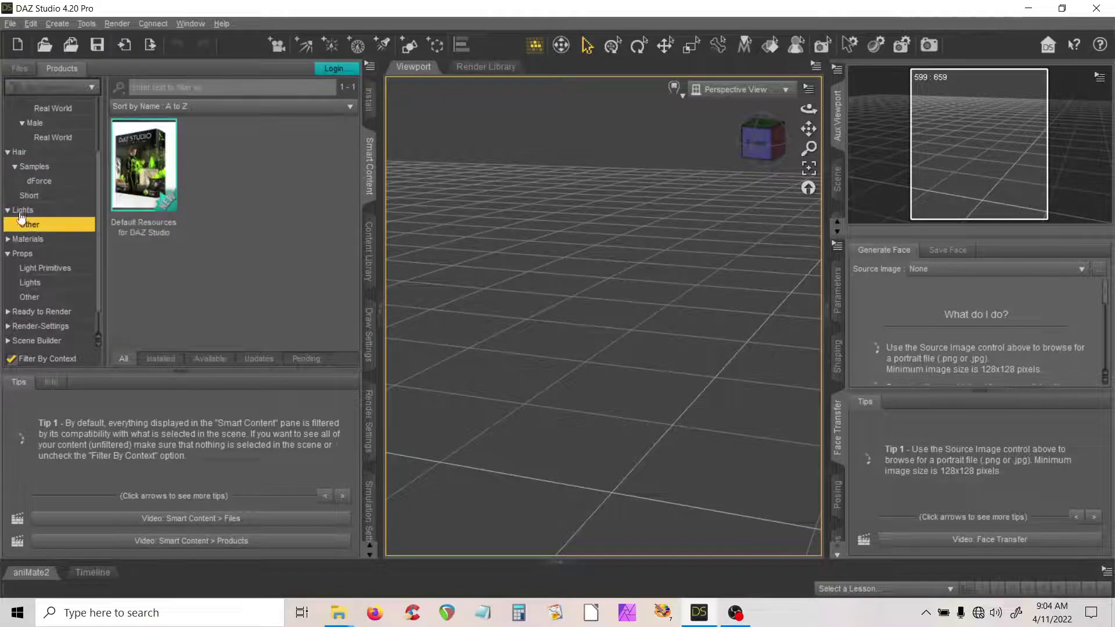
click(23, 211)
click(8, 240)
click(30, 255)
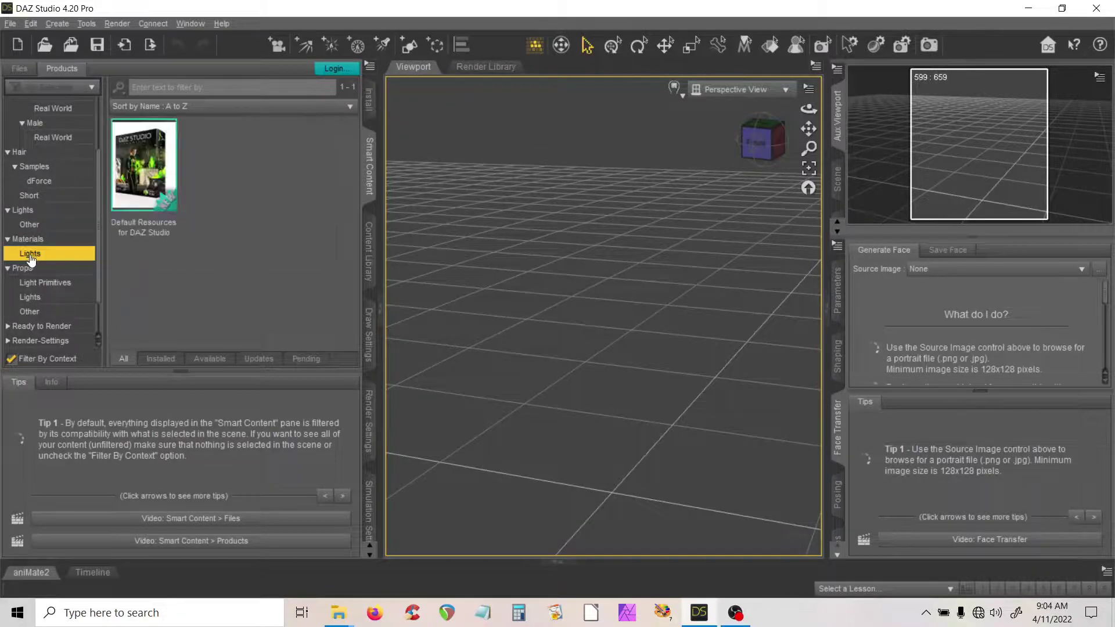
Step: View the Smart Content products under Ready to Render with its Samples and under Render-Settings with its Iray subcategory
scroll(48, 289, down, 1)
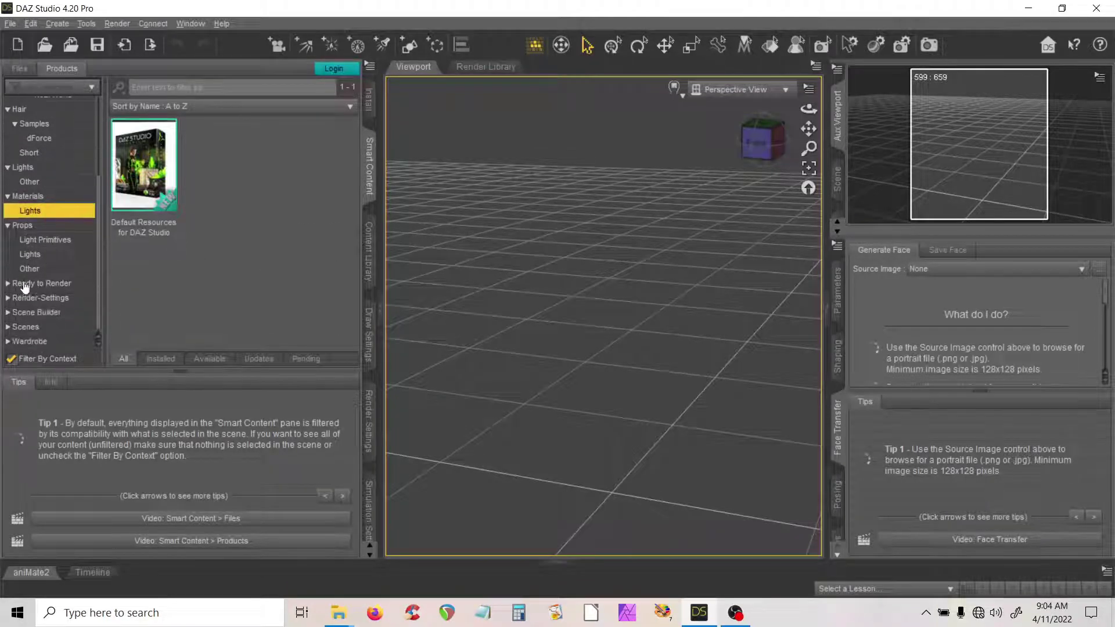
click(8, 283)
click(34, 298)
click(35, 283)
click(8, 312)
click(34, 313)
scroll(32, 302, down, 1)
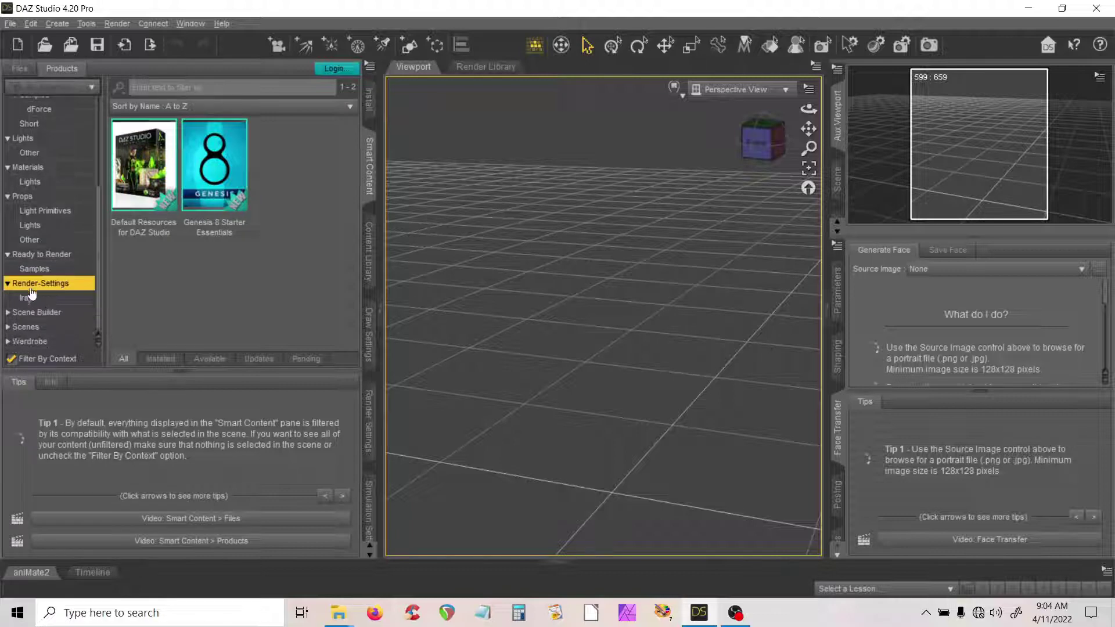
click(26, 298)
Step: View the Female Character, Hair and Male Character products of the Scene Builder category in Smart Content
click(9, 312)
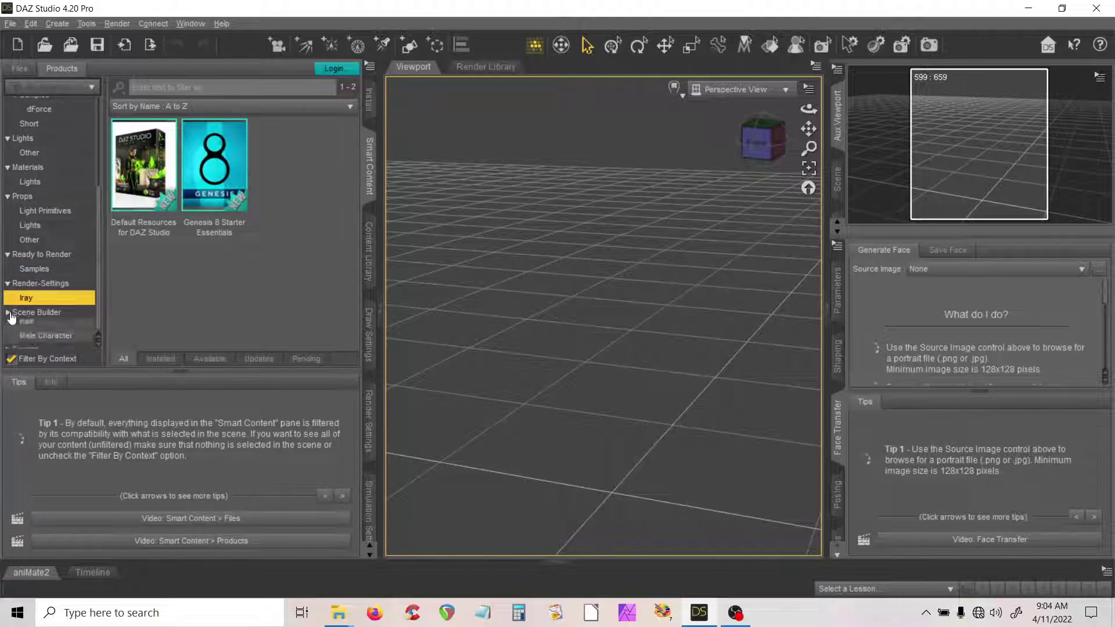
click(37, 328)
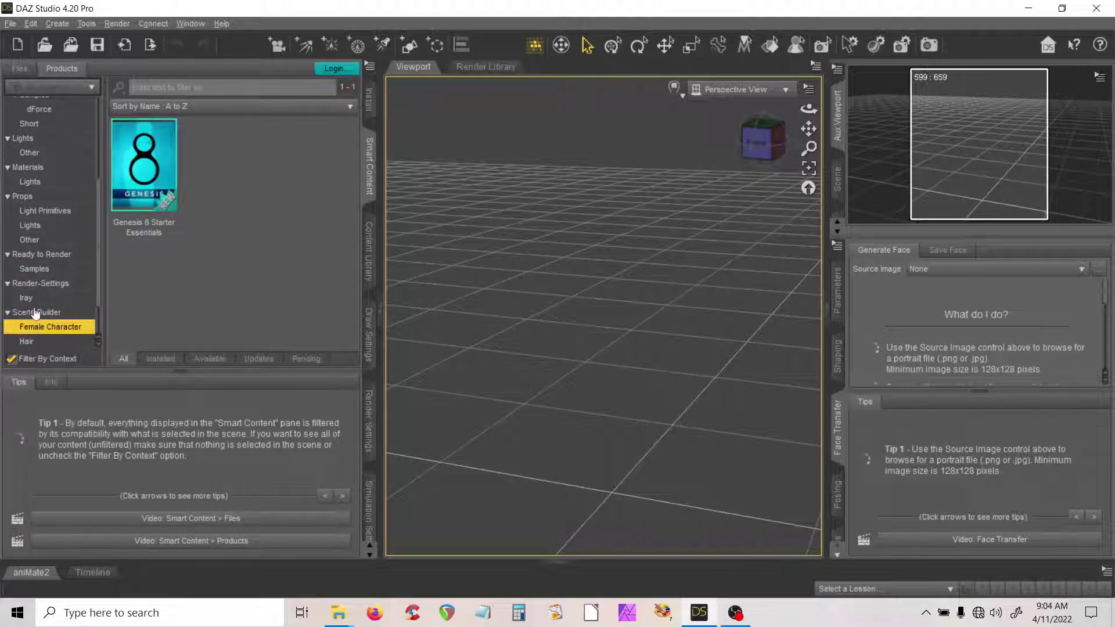
scroll(35, 313, down, 1)
click(27, 297)
click(26, 312)
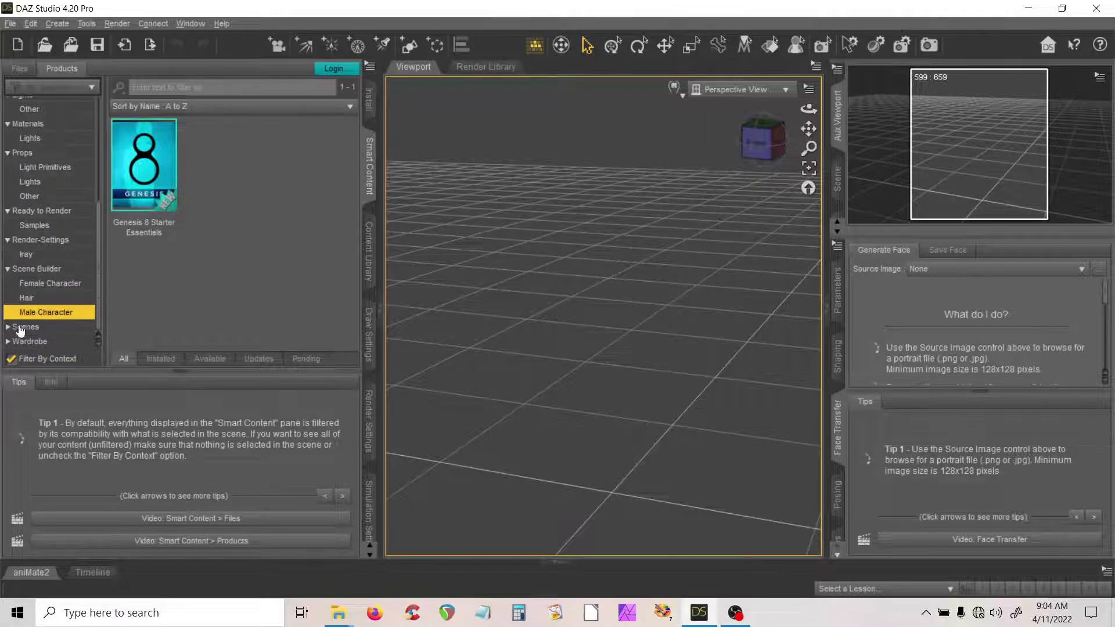
Step: View the Smart Content products under Scenes' Samples and under Wardrobe with its Footwear, Shirts and Skirts subcategories
click(8, 327)
click(29, 341)
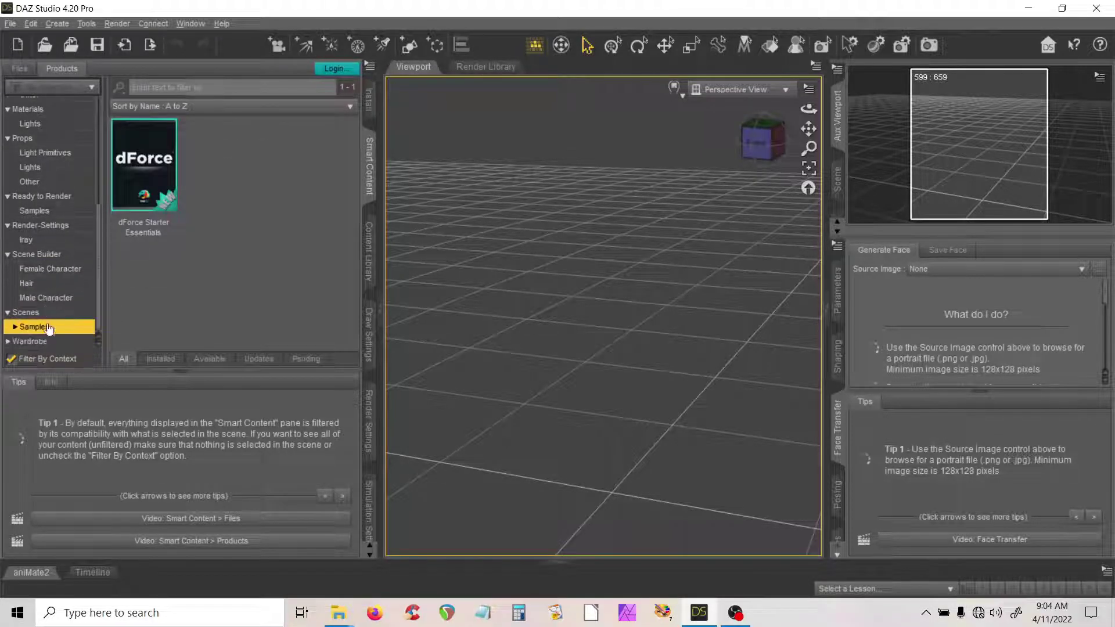
click(8, 342)
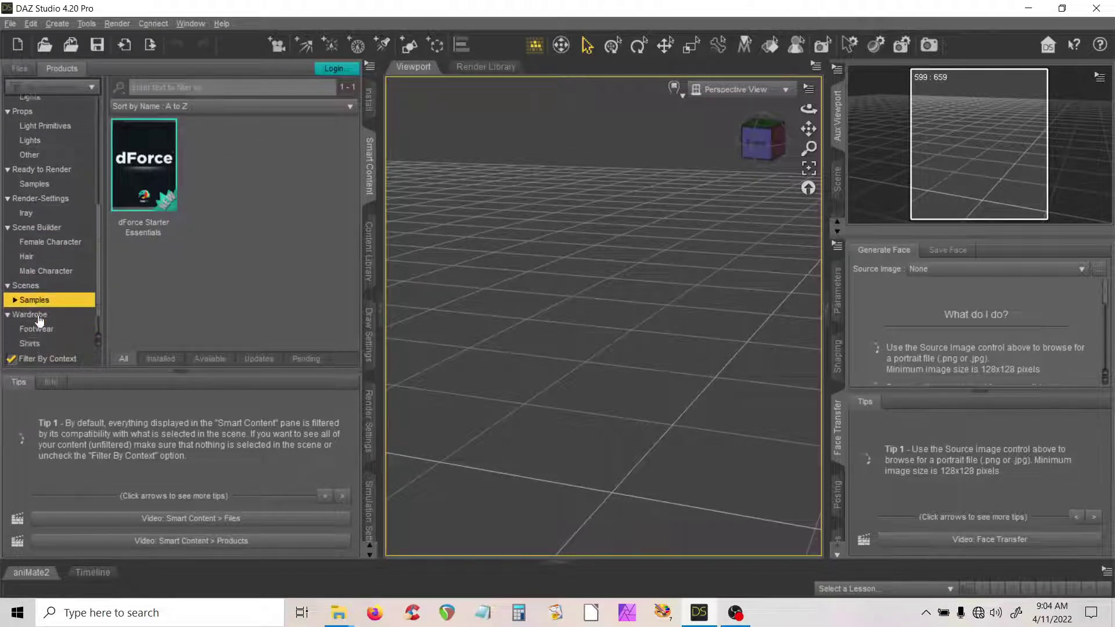
click(31, 285)
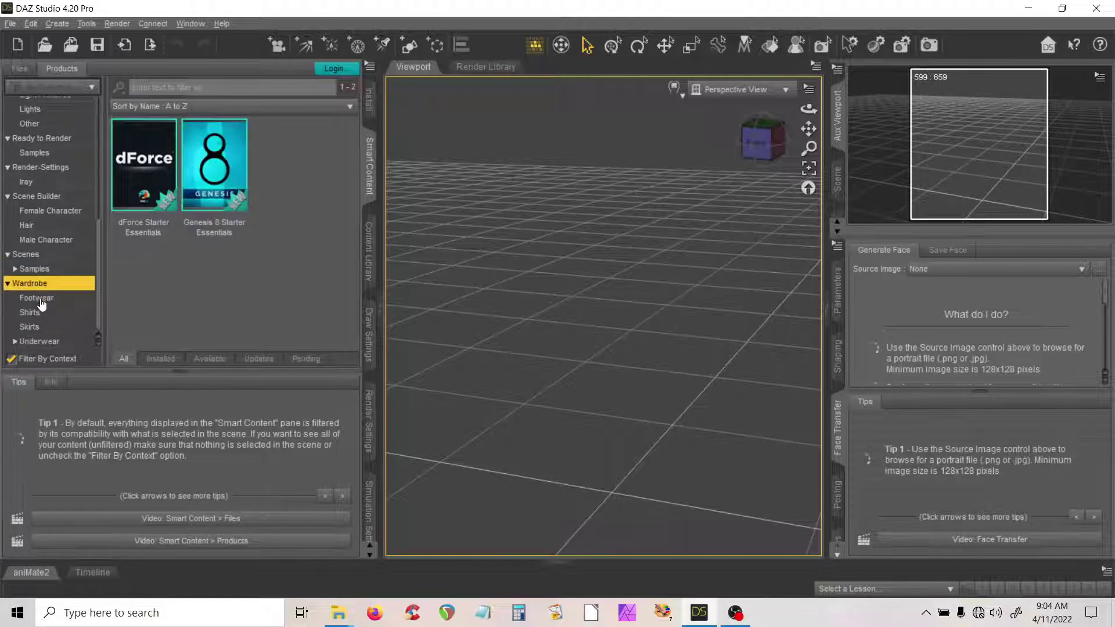
click(38, 299)
click(34, 313)
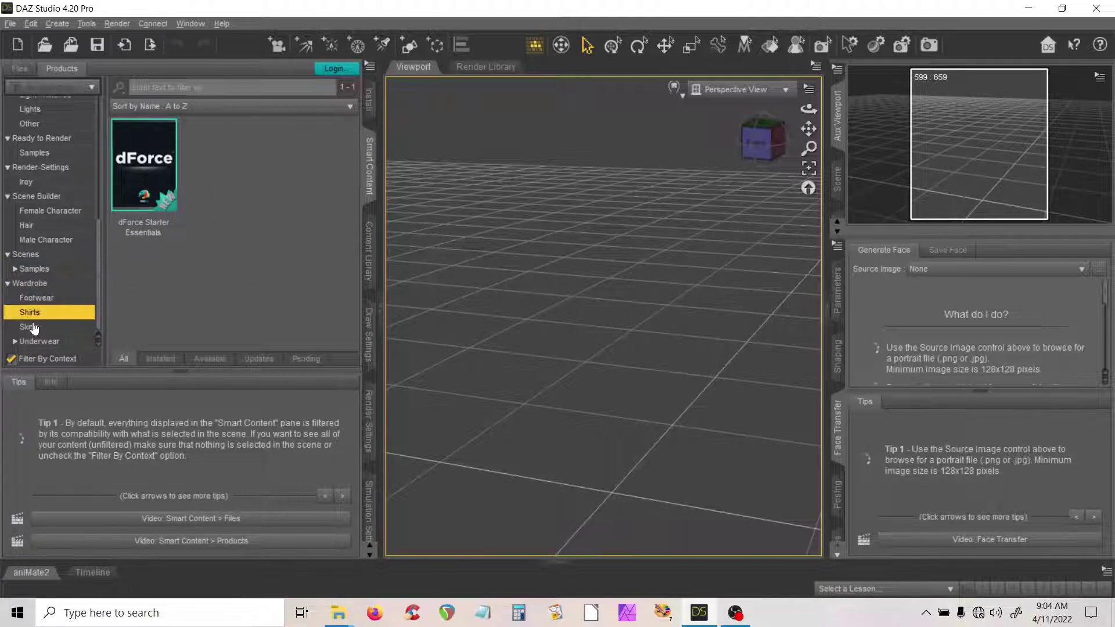
click(32, 327)
Step: View the products of Wardrobe's Underwear subcategory with its Bottoms and Tops, and collapse the Wardrobe category
click(36, 342)
click(15, 341)
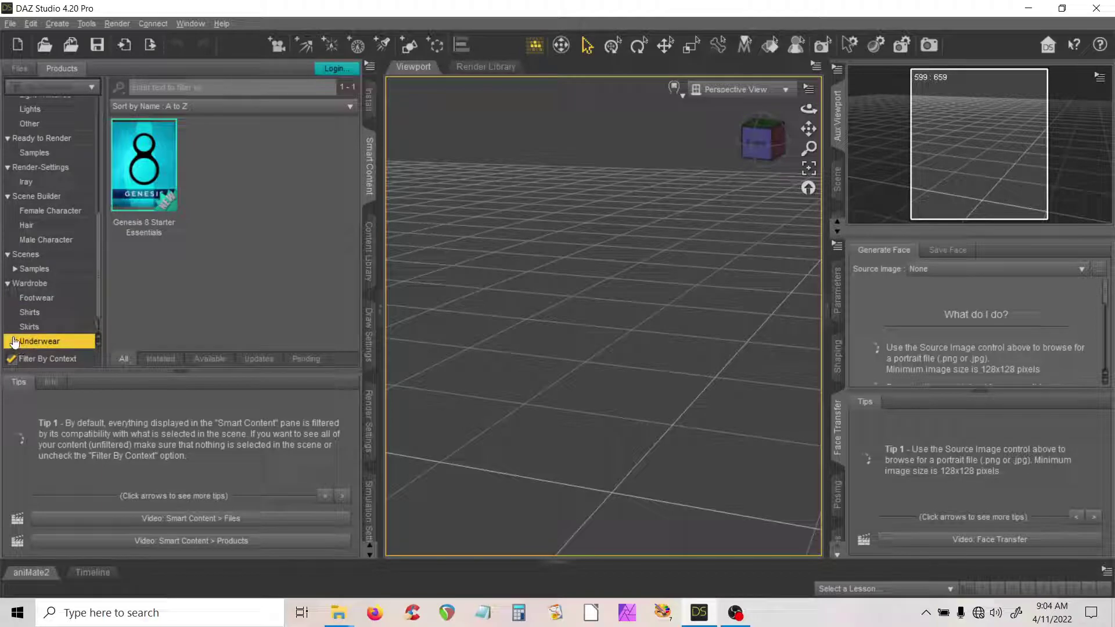
scroll(40, 284, down, 1)
click(38, 328)
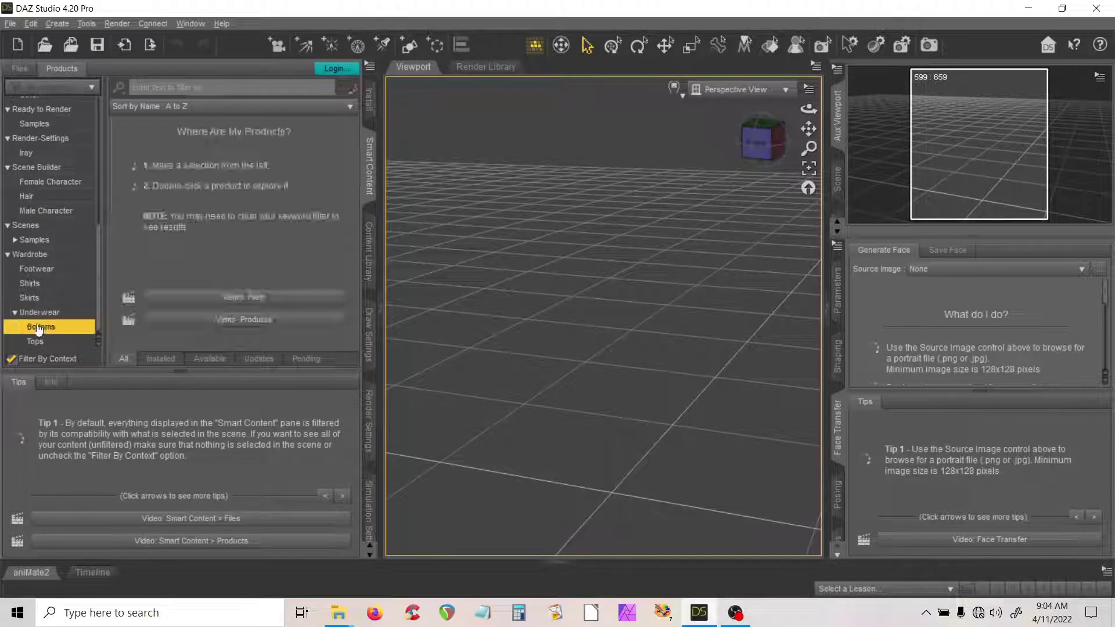
click(46, 343)
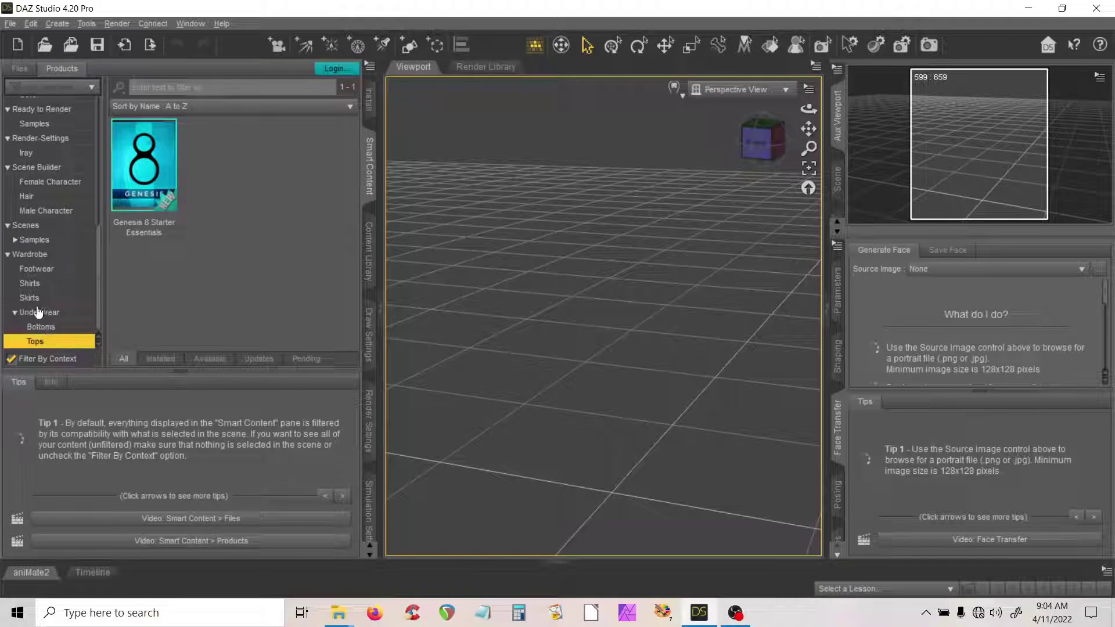
click(8, 254)
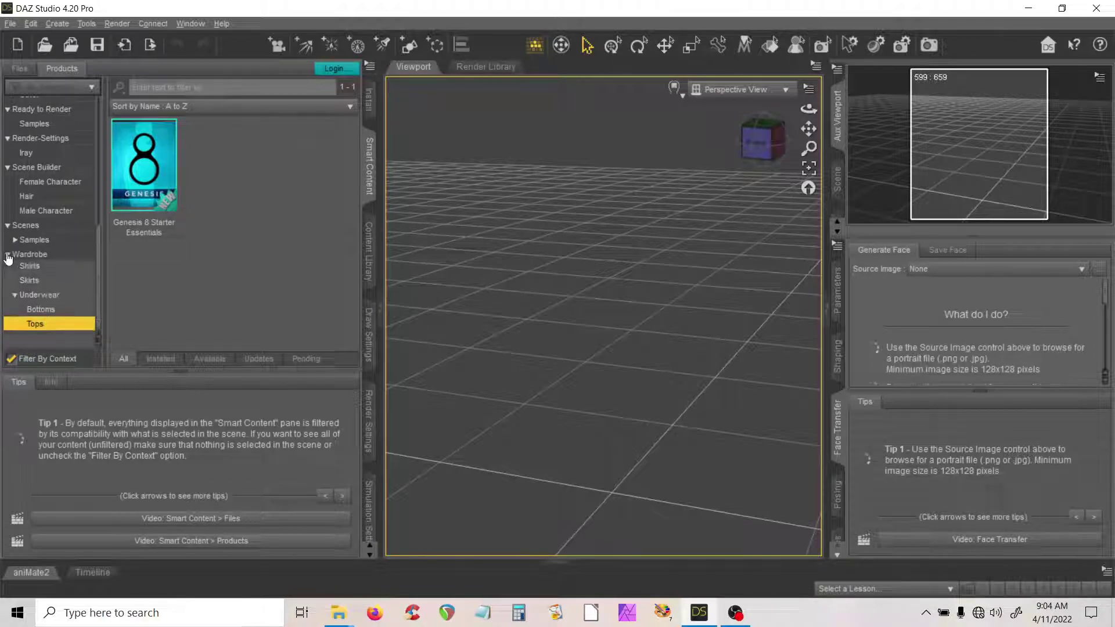
Step: Turn off Filter By Context for Smart Content and collapse the Wardrobe category
click(14, 361)
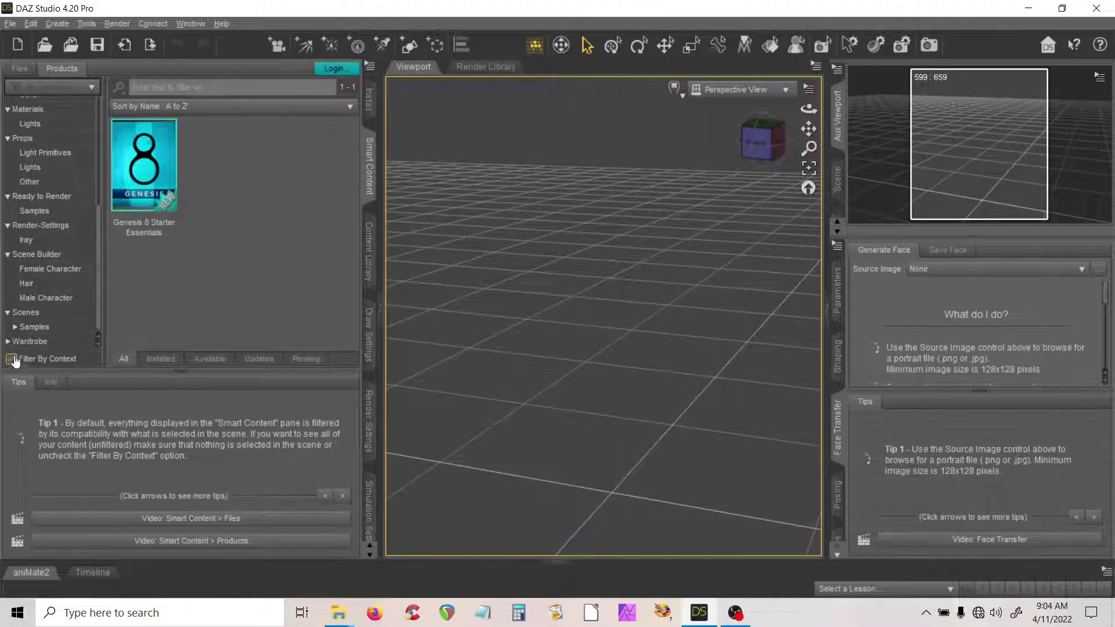
click(12, 359)
click(12, 359)
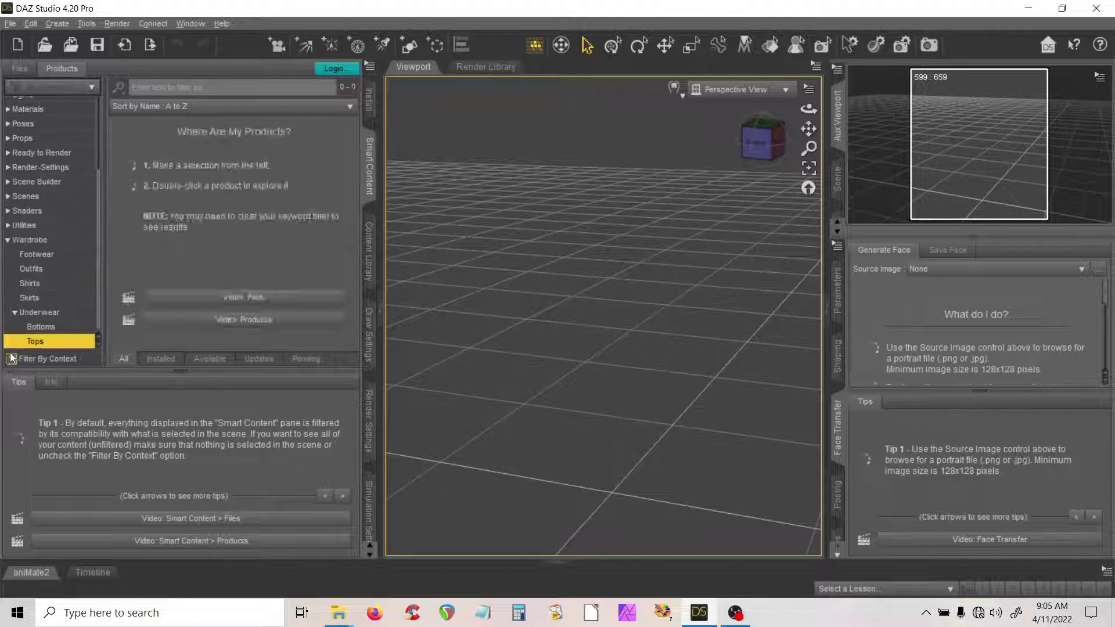
click(9, 240)
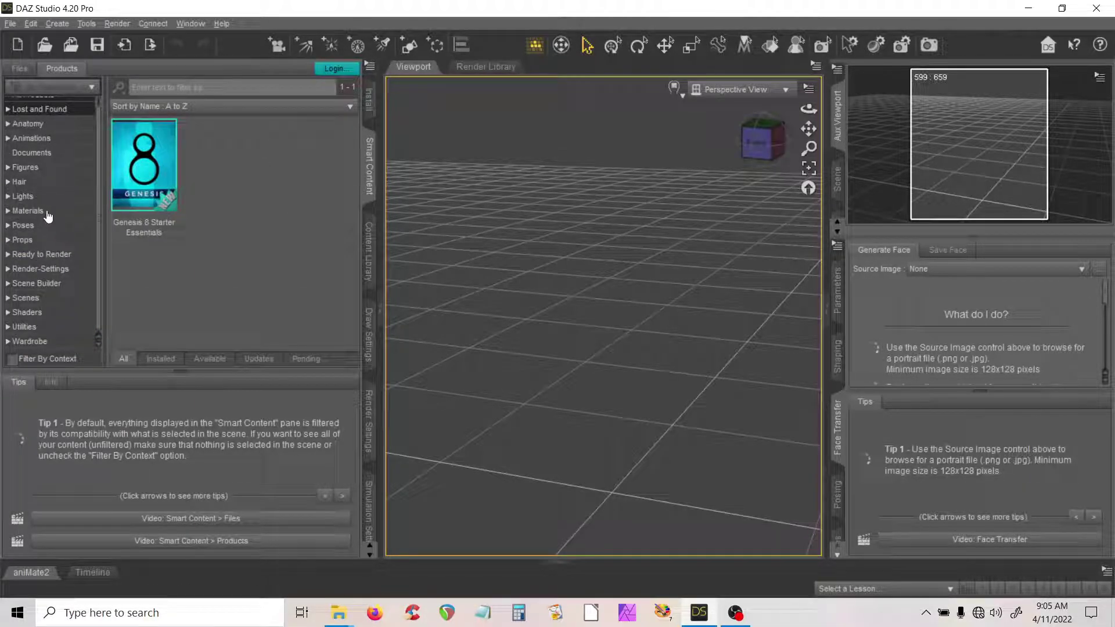
Step: View the unfiltered Smart Content products of the Animations, Documents and Utilities categories
click(30, 140)
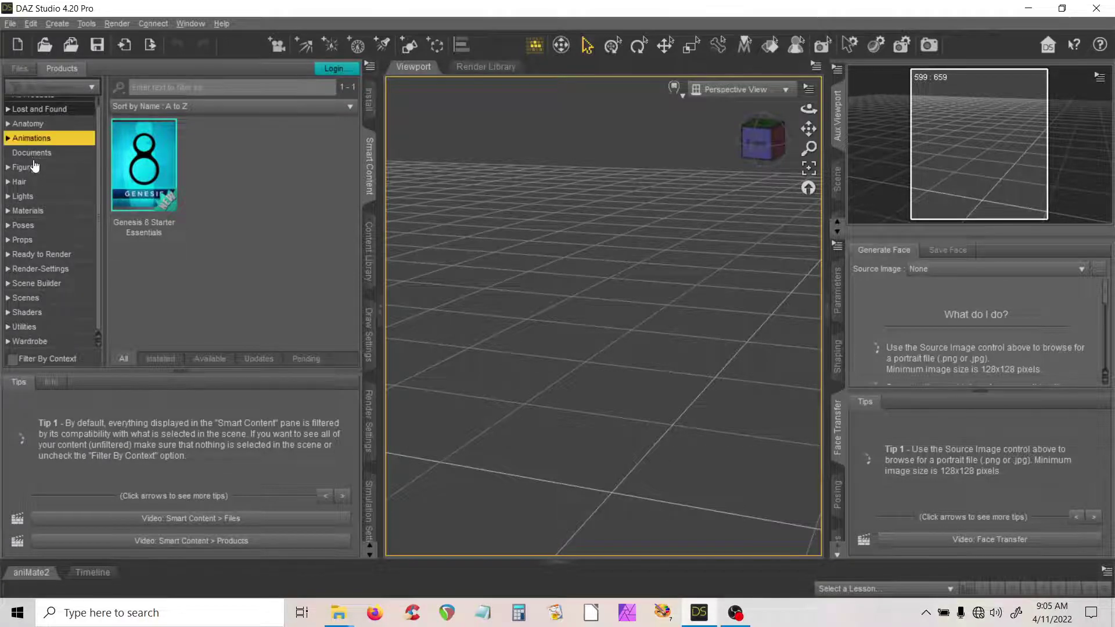
click(31, 153)
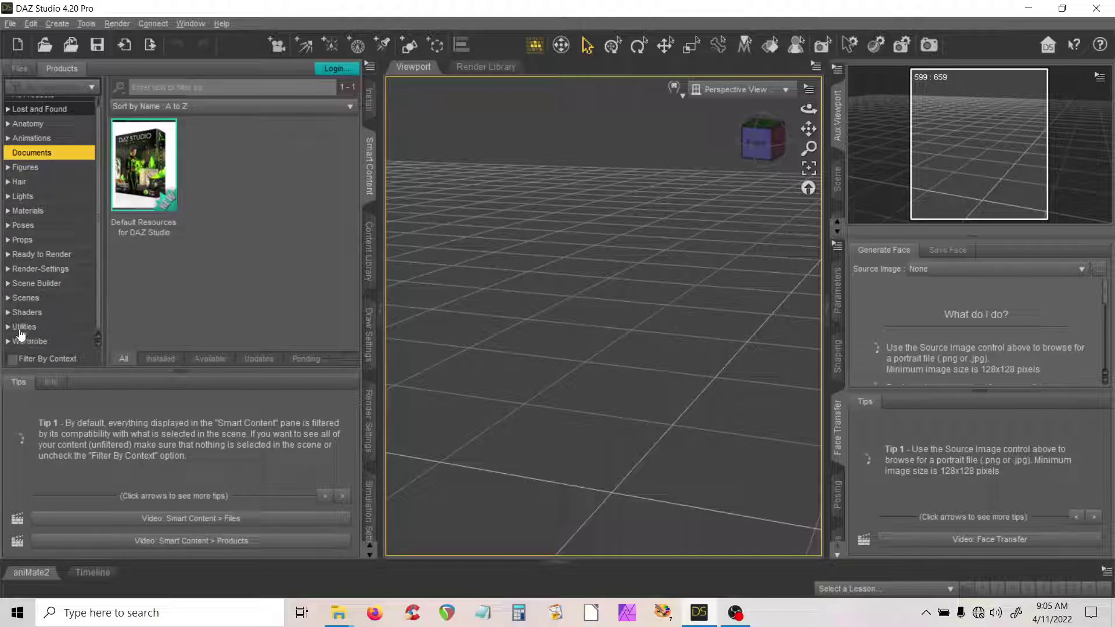
click(23, 328)
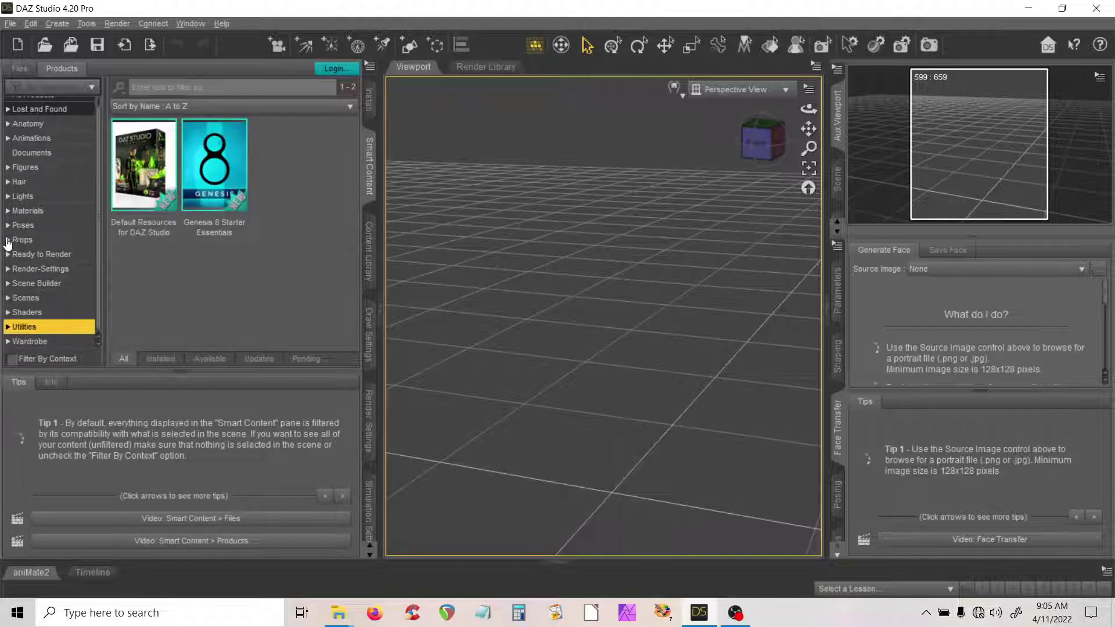
Step: View the unfiltered Smart Content products under Props and its Lights subcategory
click(13, 241)
click(7, 240)
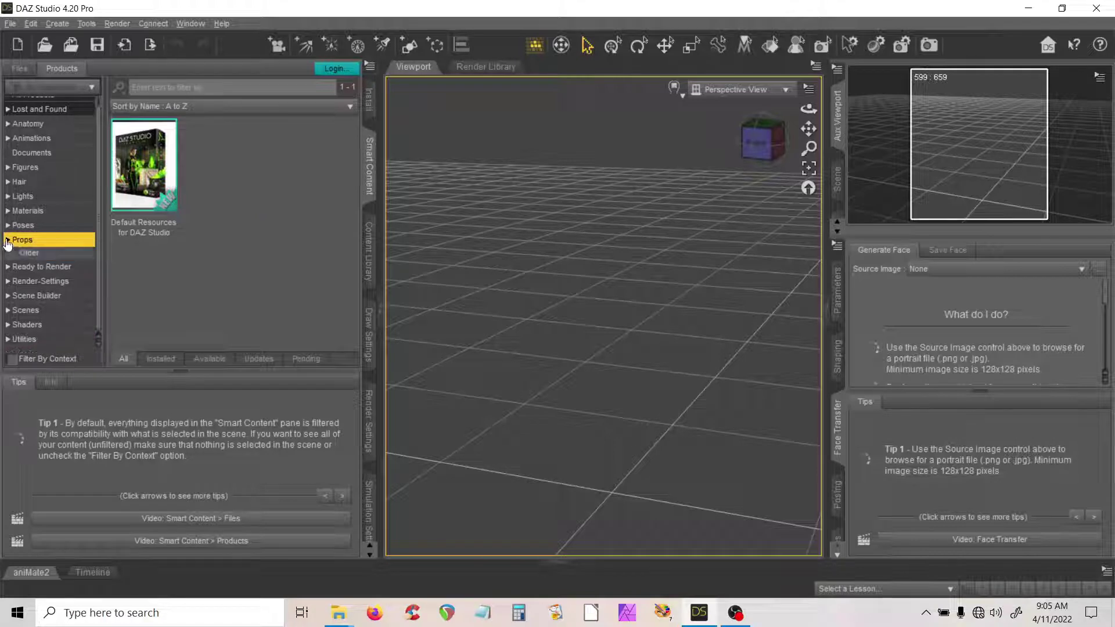
click(24, 269)
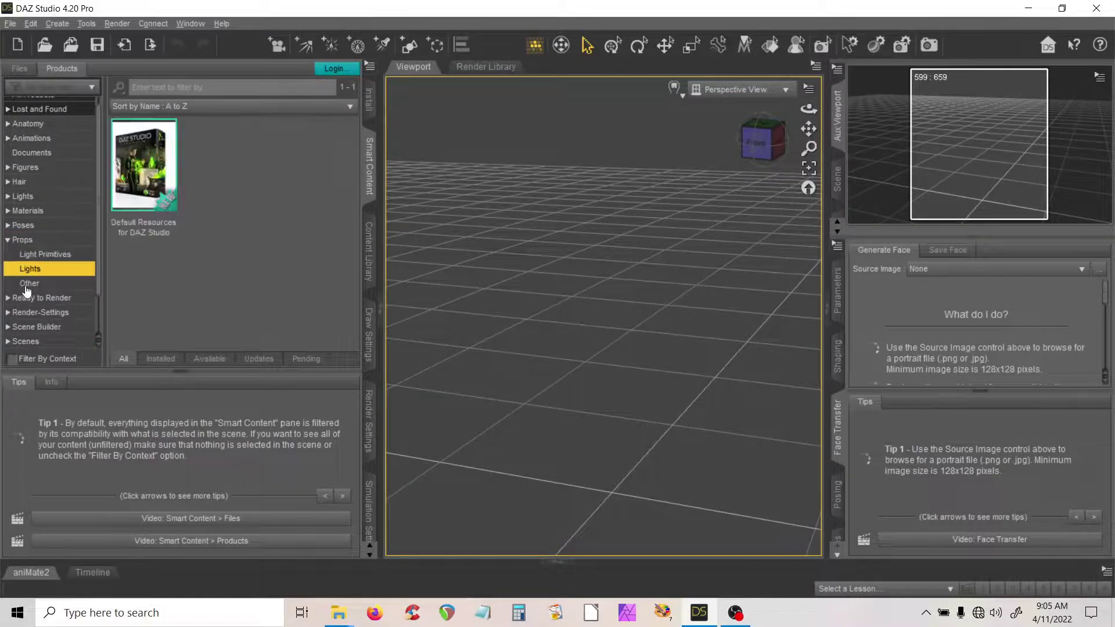
click(15, 240)
Step: View the products under Poses with its By Function and Other subcategories, and collapse the Poses category
click(14, 227)
click(7, 226)
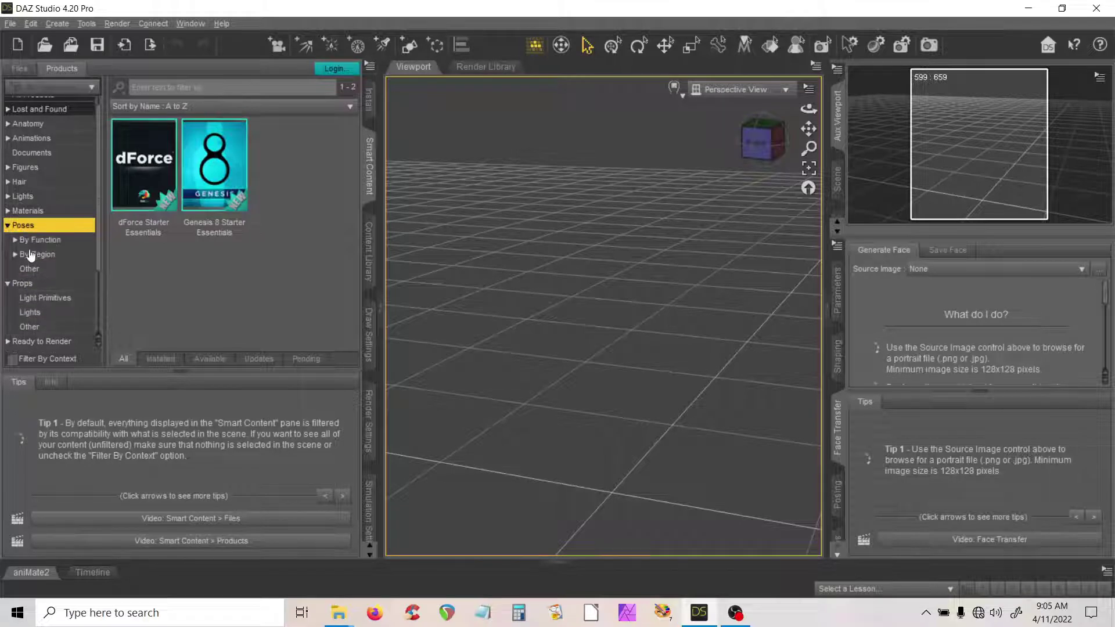
click(36, 241)
click(30, 269)
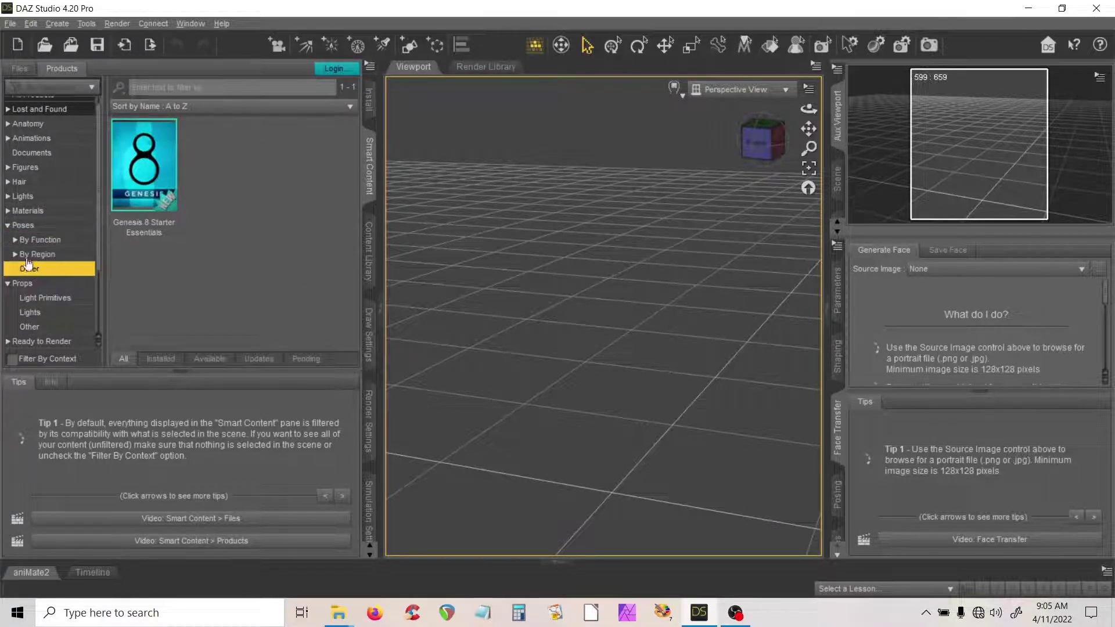
click(7, 225)
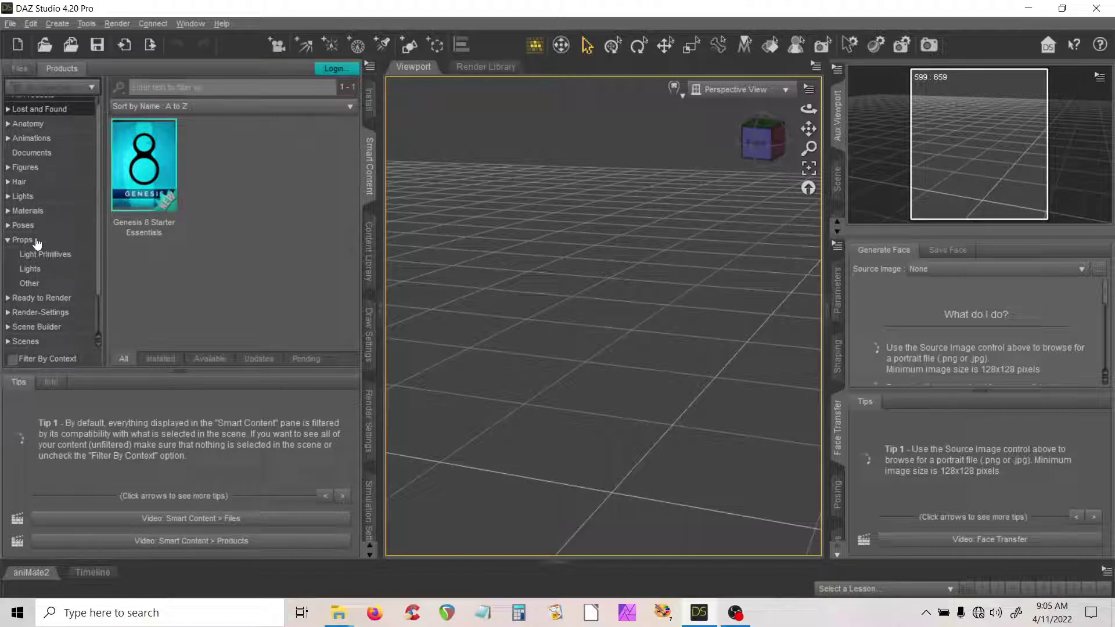
Step: View the Smart Content products of the Shaders category
scroll(51, 264, down, 1)
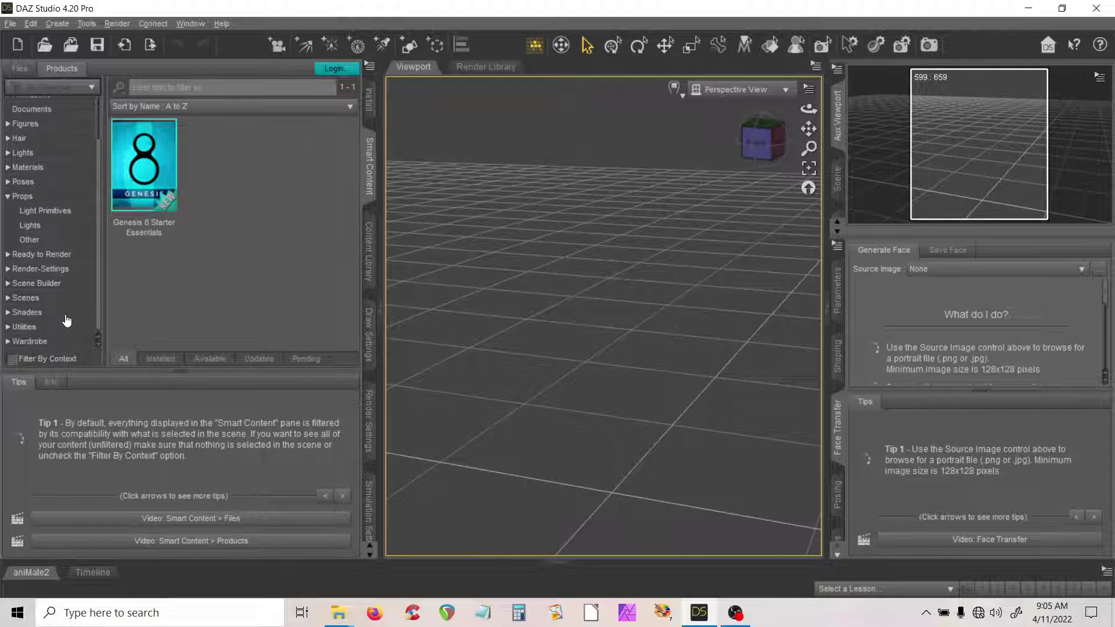
click(17, 313)
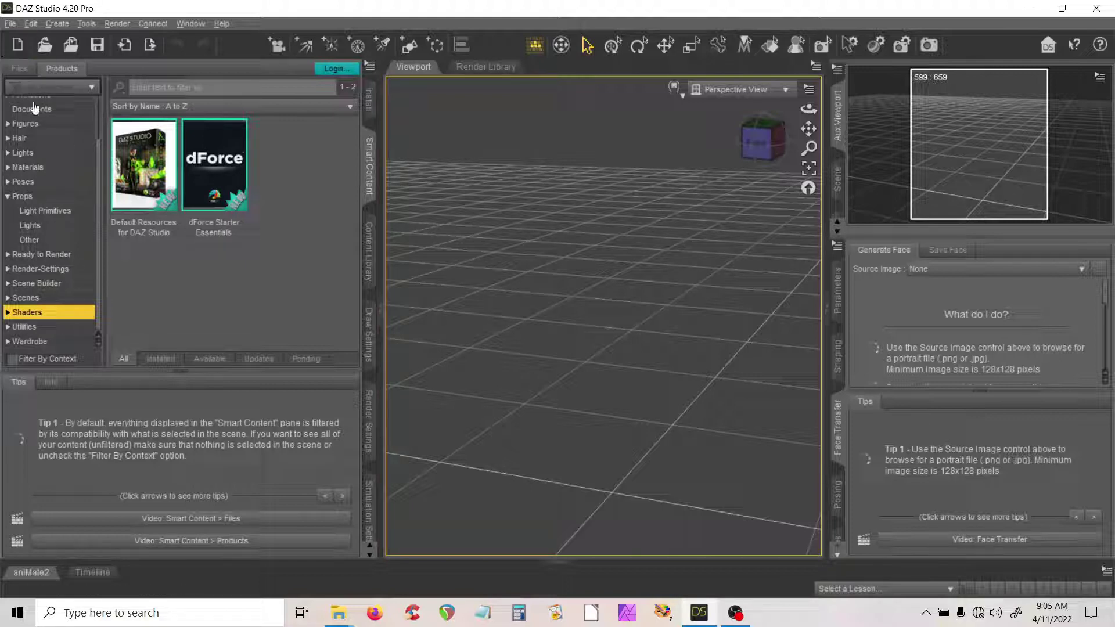
scroll(55, 228, up, 2)
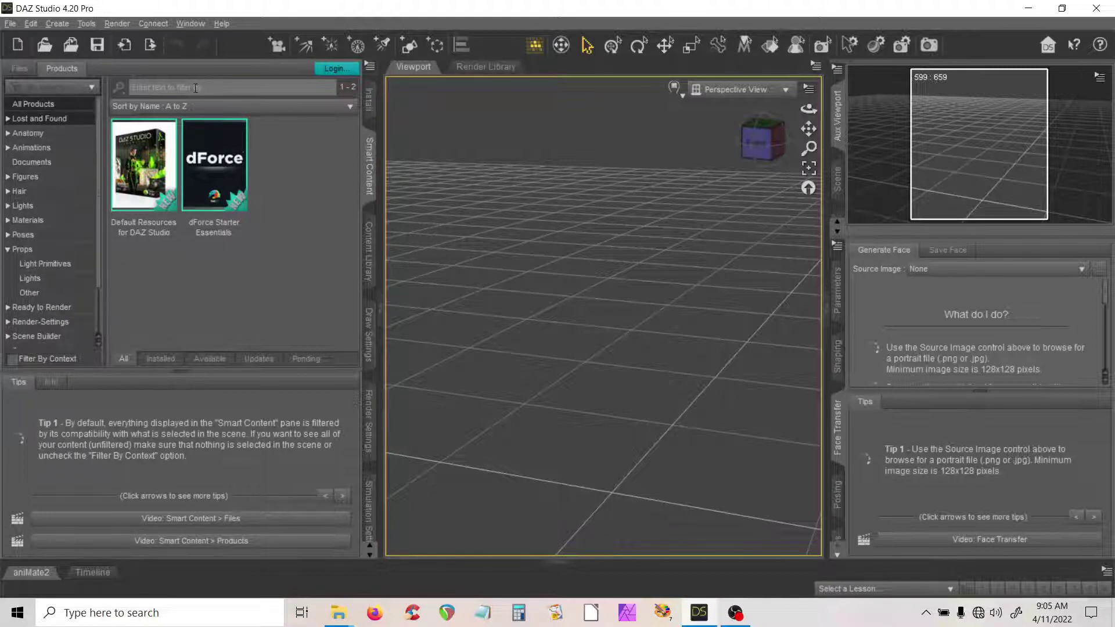
Step: Search All Products in Smart Content for "school" and clear the search text
click(51, 104)
click(170, 85)
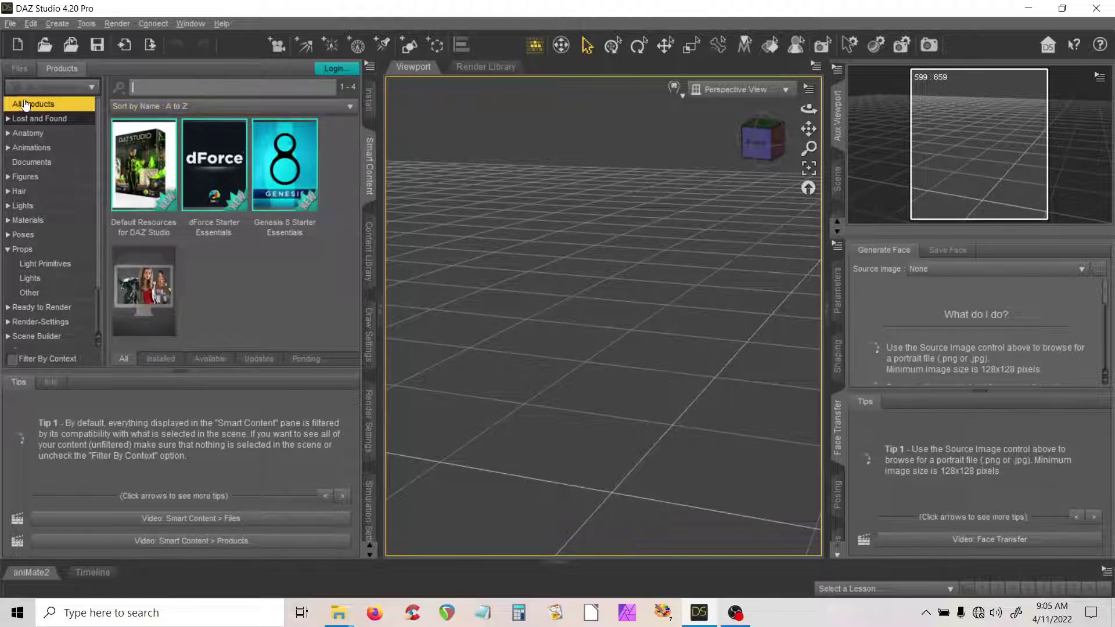
text(w)
text(chool)
key(Return)
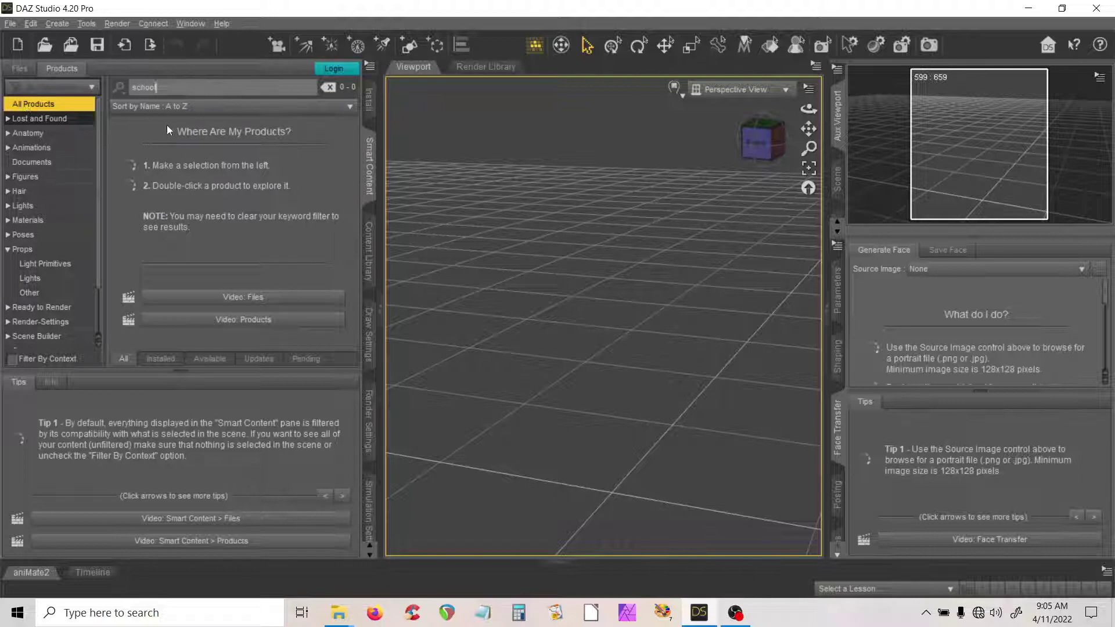
key(BackSpace)
key(BackSpace)
key(BackSpace)
key(BackSpace)
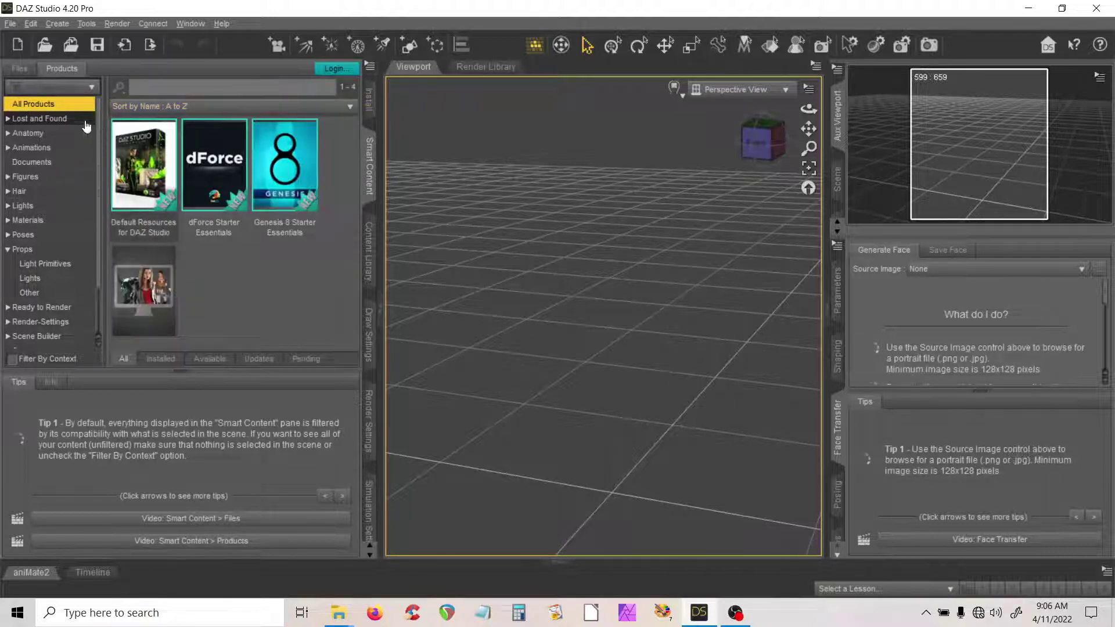
Step: Run Content DB Maintenance with Process Metadata Queue and Re-Import Metadata enabled, importing metadata for all listed products and user data
click(372, 71)
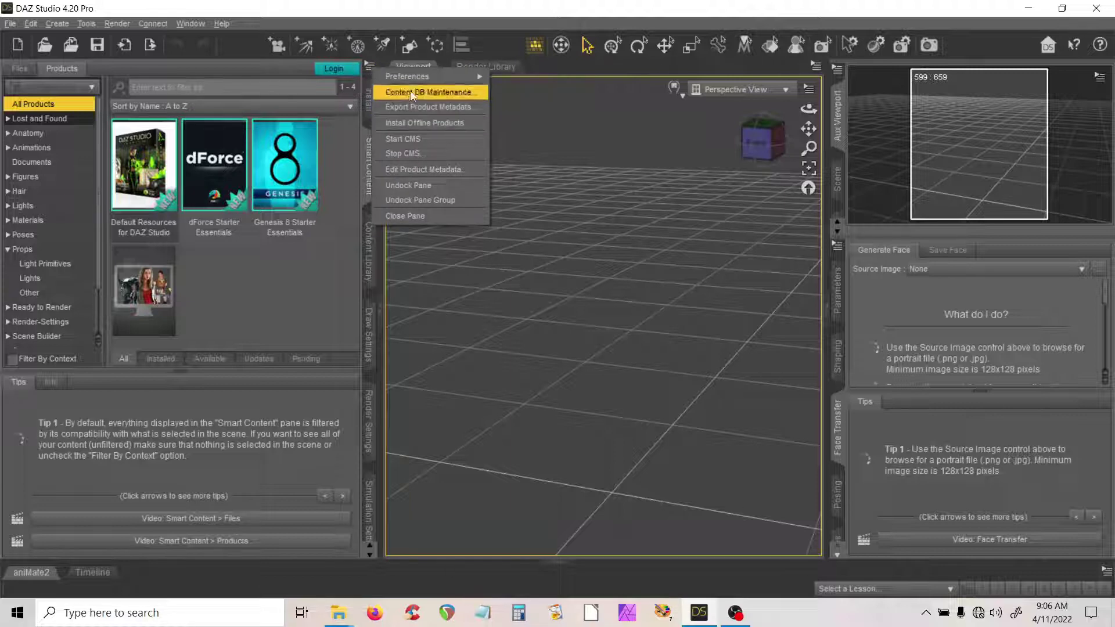
click(372, 10)
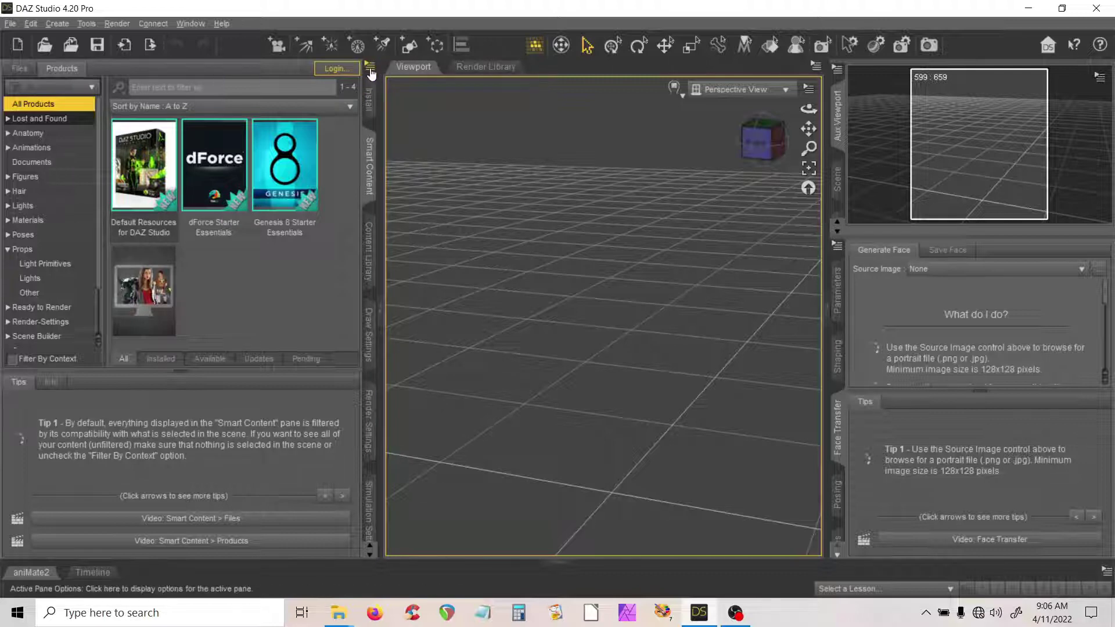
click(369, 66)
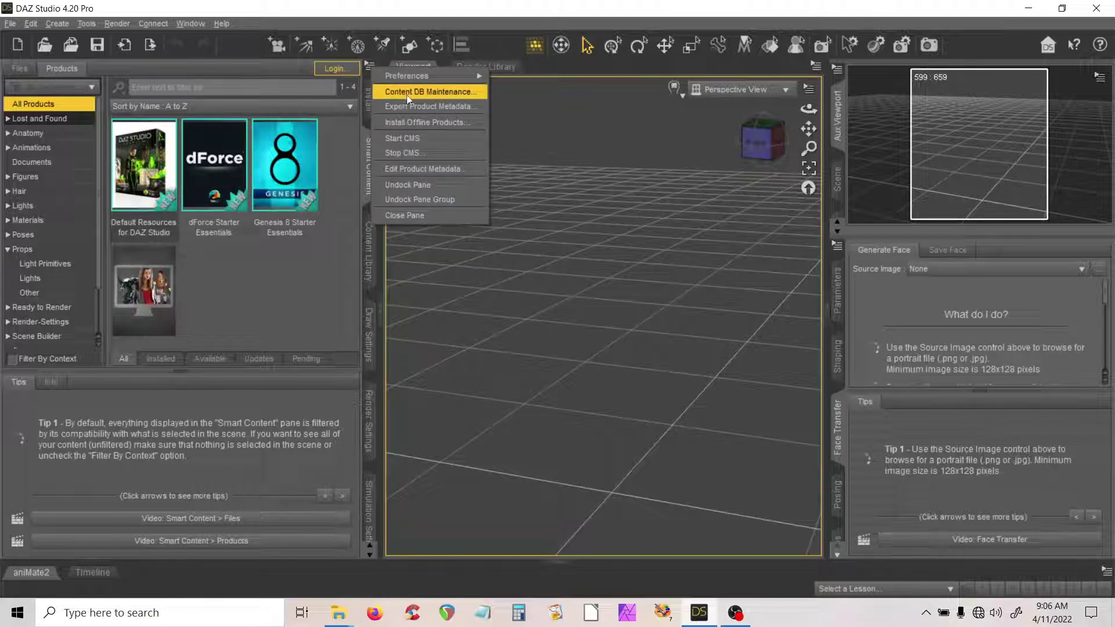
click(448, 92)
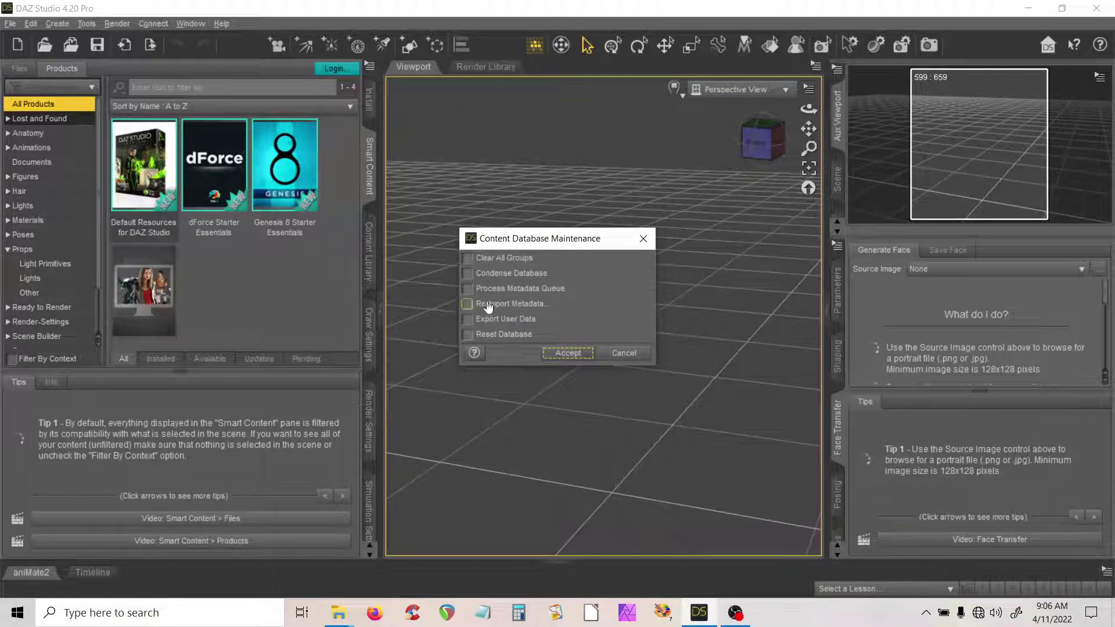
click(467, 291)
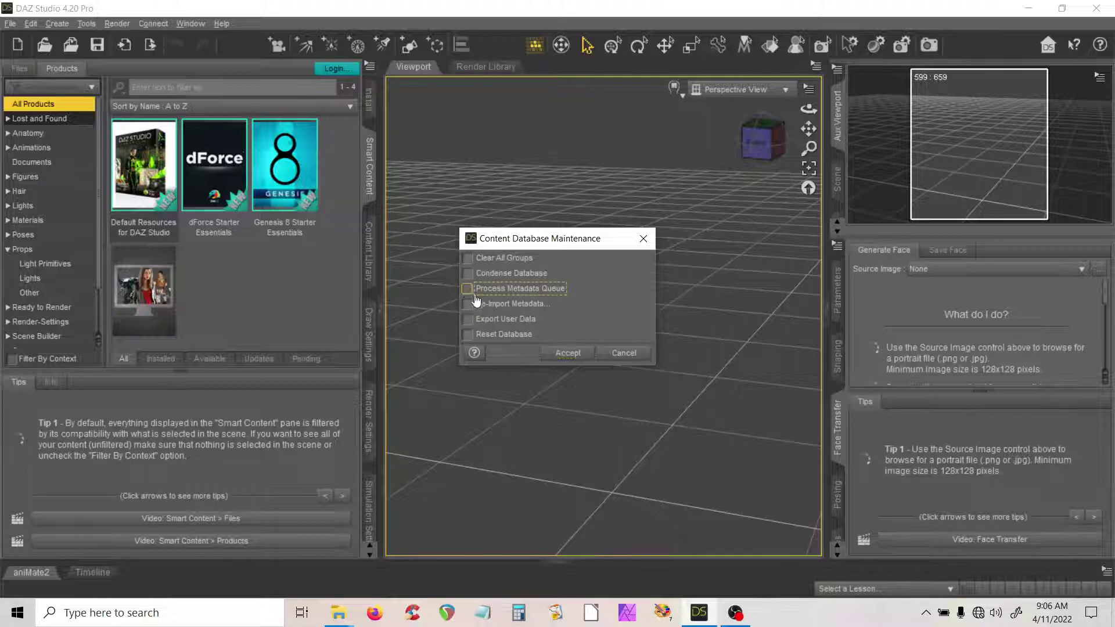
click(468, 305)
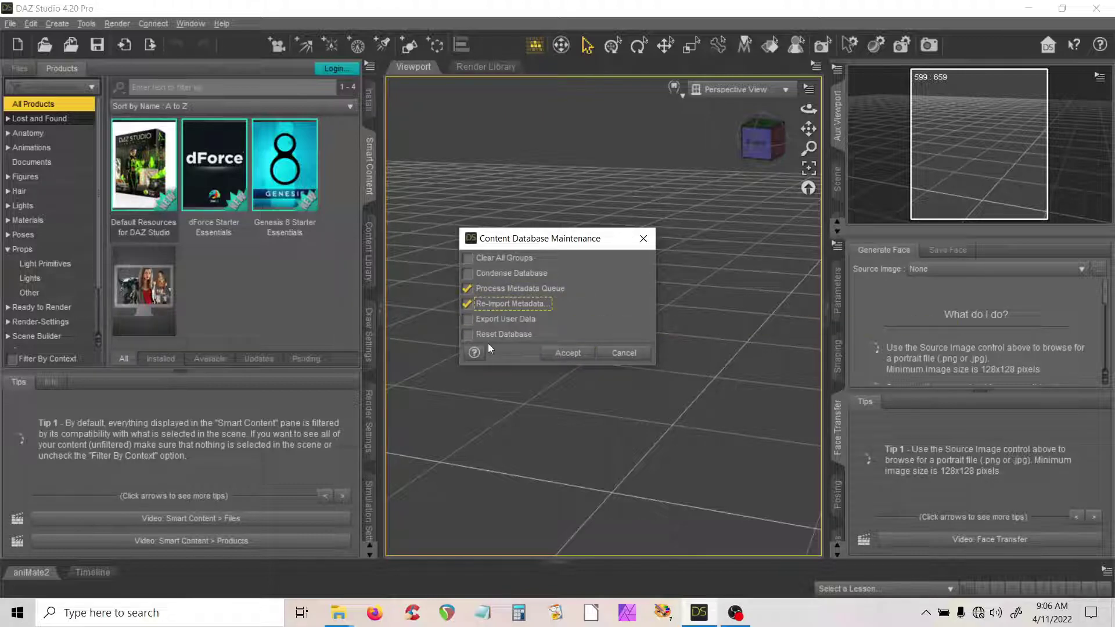
click(563, 356)
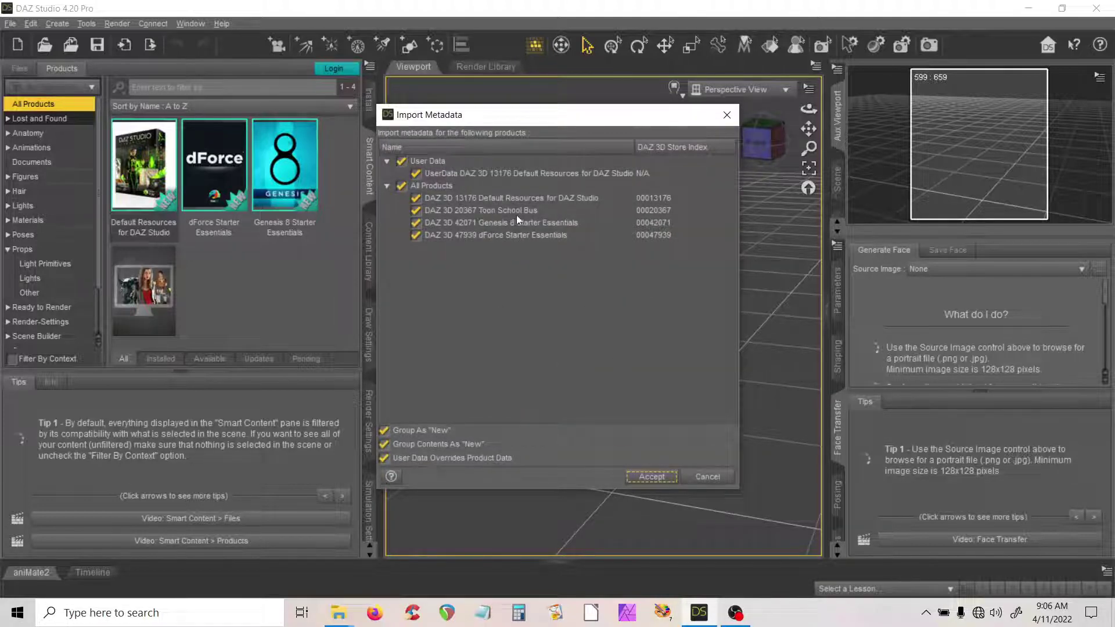
click(643, 477)
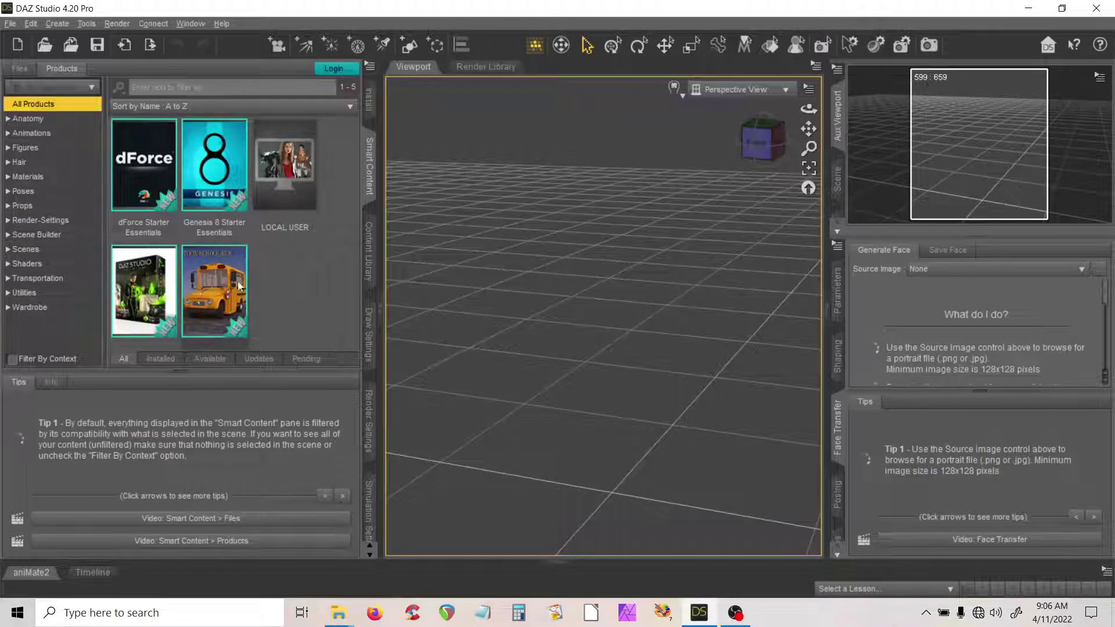
Step: Expand the Props category to view its Smart Content products, and open the Smart Content pane's options
click(8, 205)
click(23, 206)
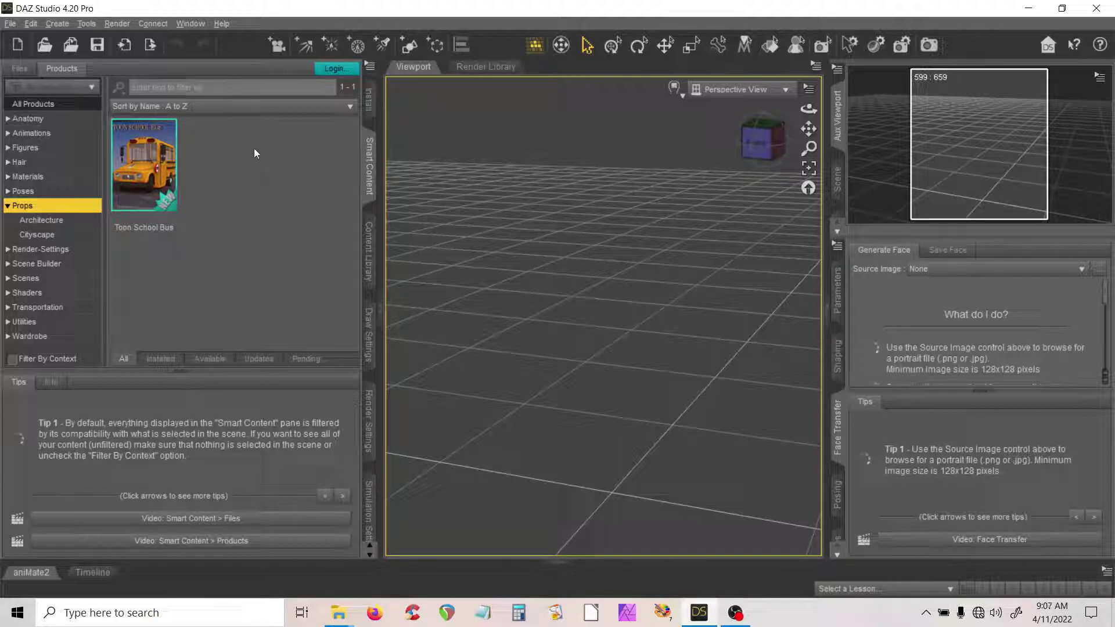
click(370, 66)
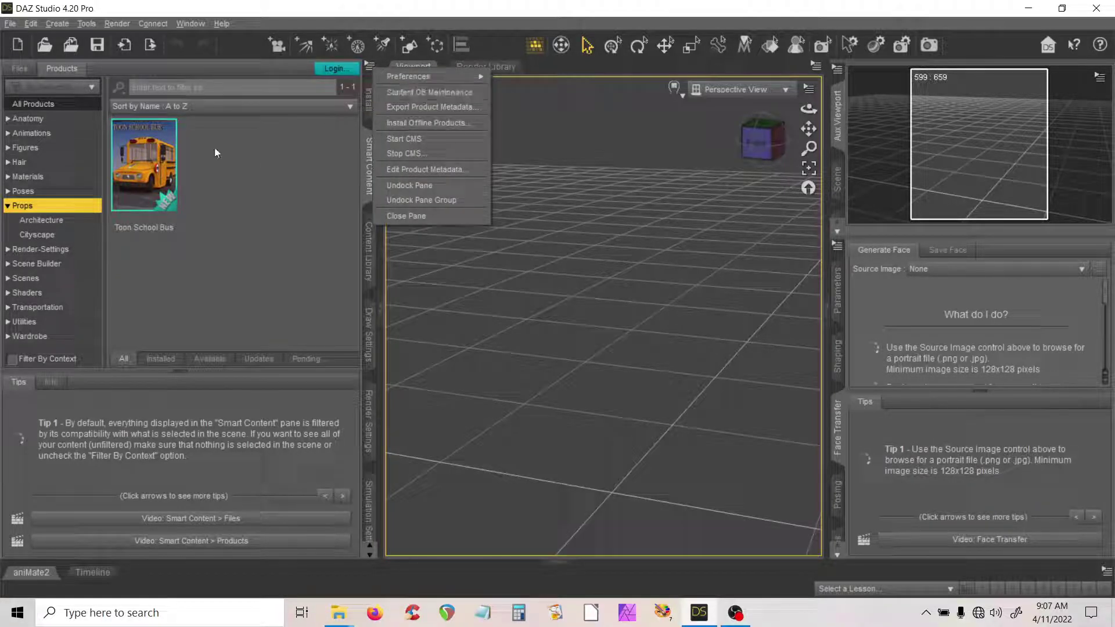
Step: Close the pane options, check the subcategories of Scene Builder, and collapse the Scene Builder and Props categories
click(246, 163)
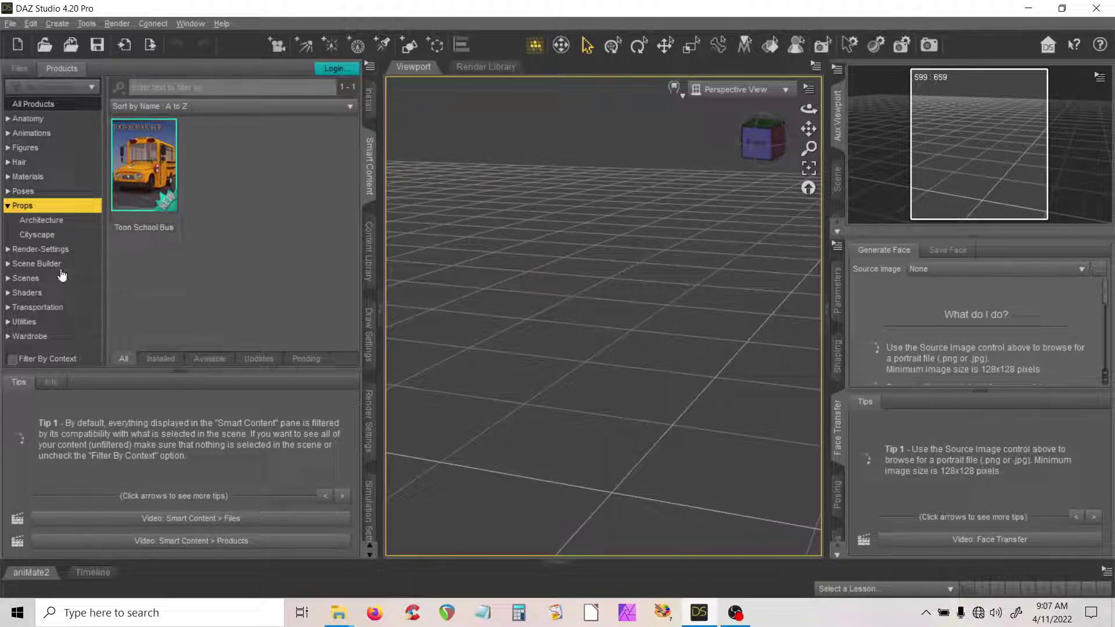
click(8, 265)
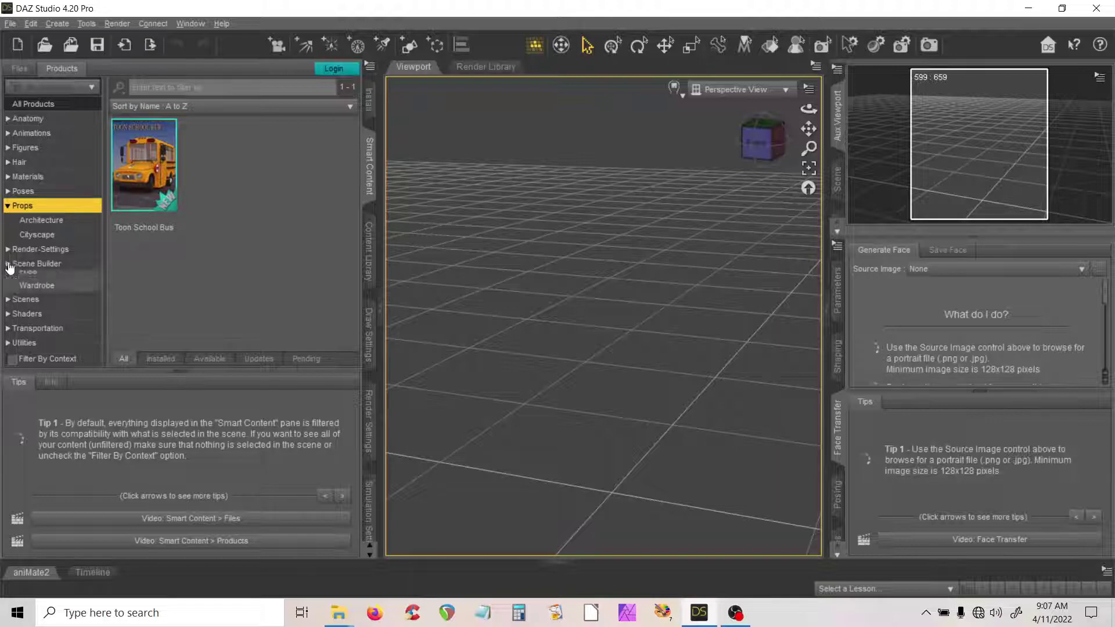
click(9, 265)
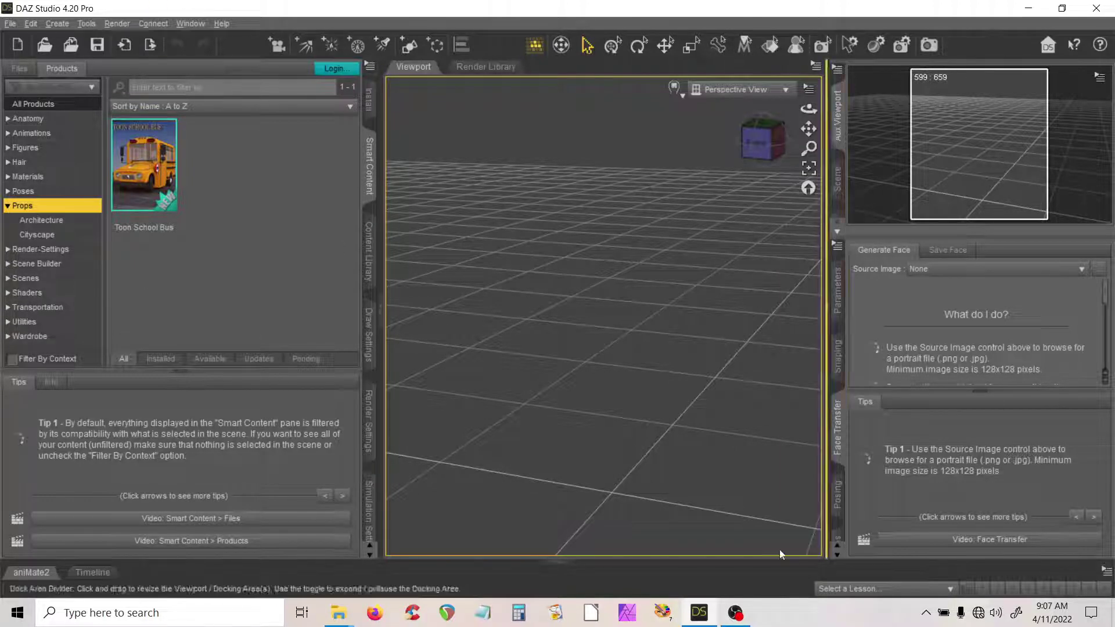
click(8, 207)
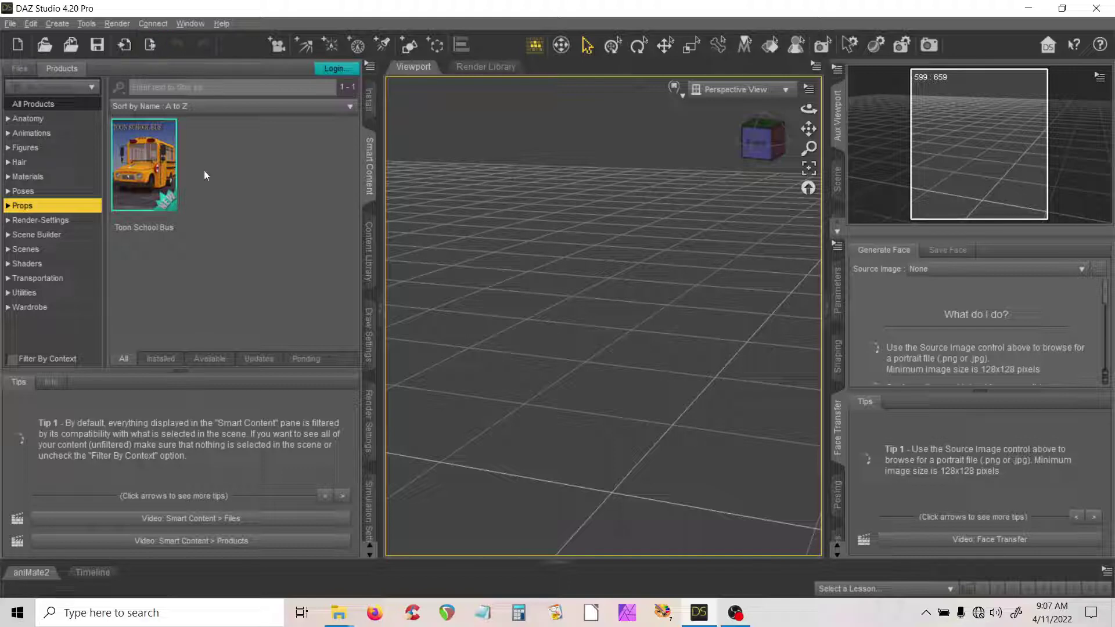
Step: Expand the Anatomy and Animations categories and view the Smart Content products from Anatomy through Hair
click(20, 120)
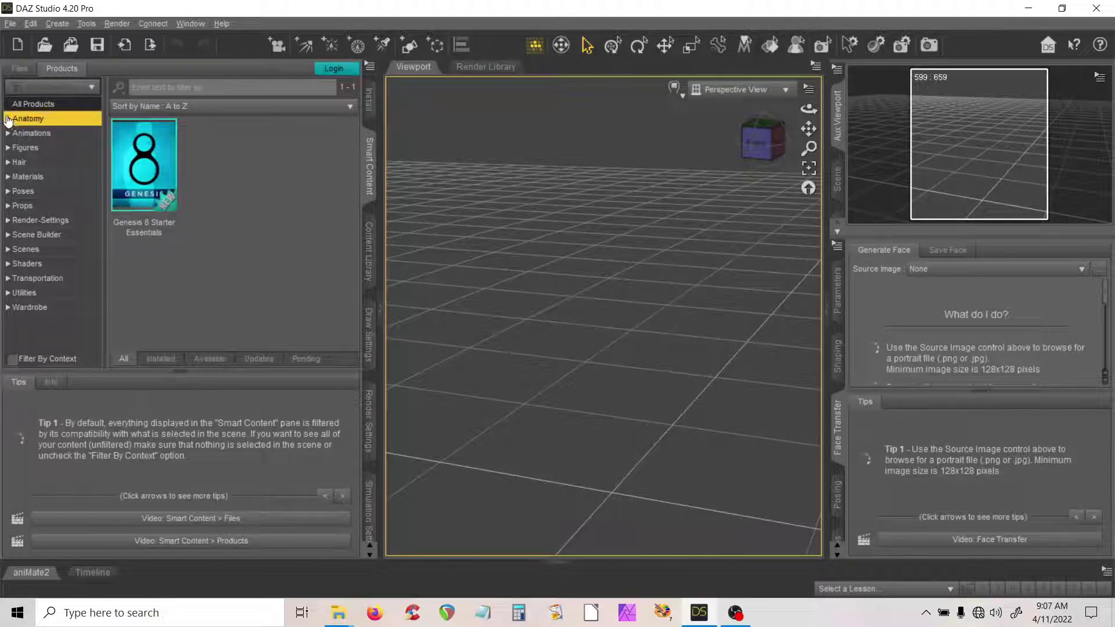
click(7, 119)
click(26, 133)
click(7, 149)
click(34, 149)
click(41, 179)
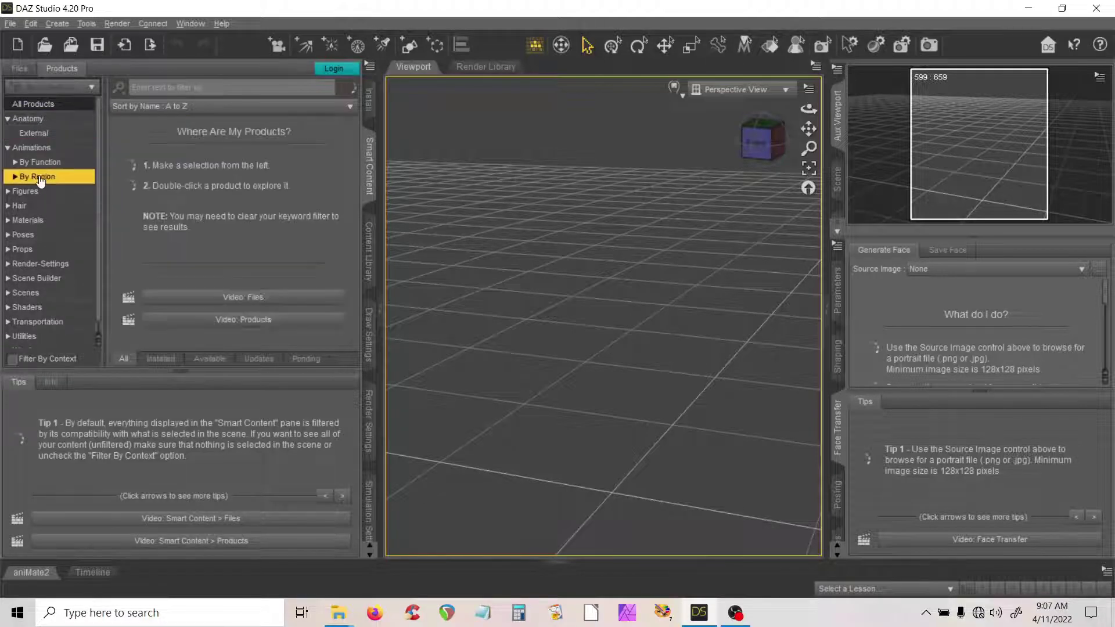
click(29, 192)
click(20, 206)
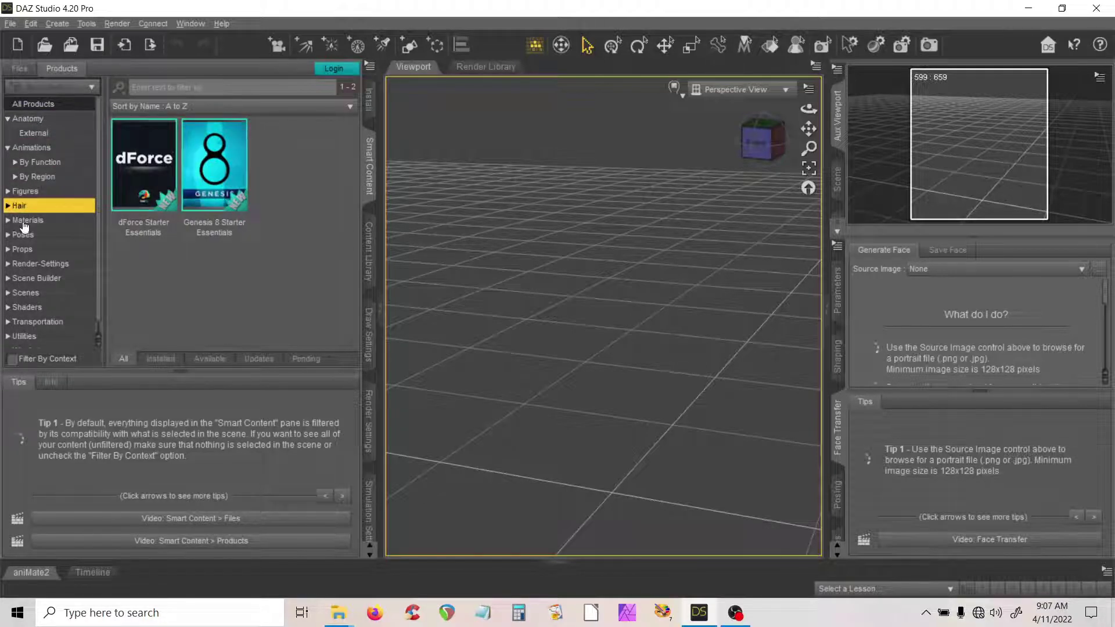
Step: Examine the products of the Materials category and its Vehicles subcategory, and collapse Materials
click(23, 225)
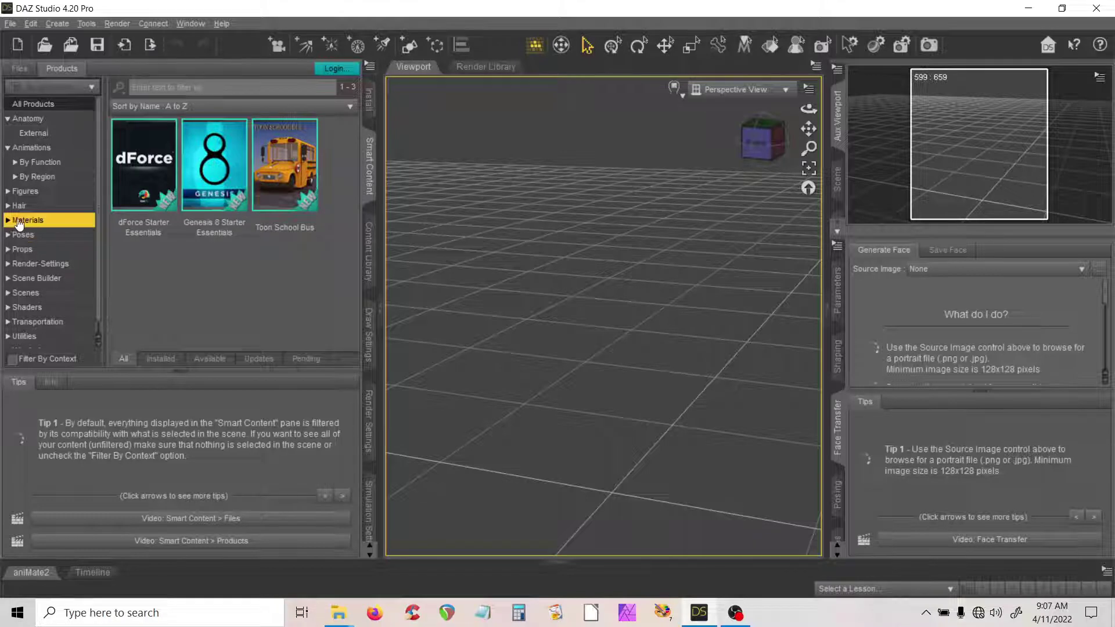
click(8, 221)
scroll(54, 307, down, 1)
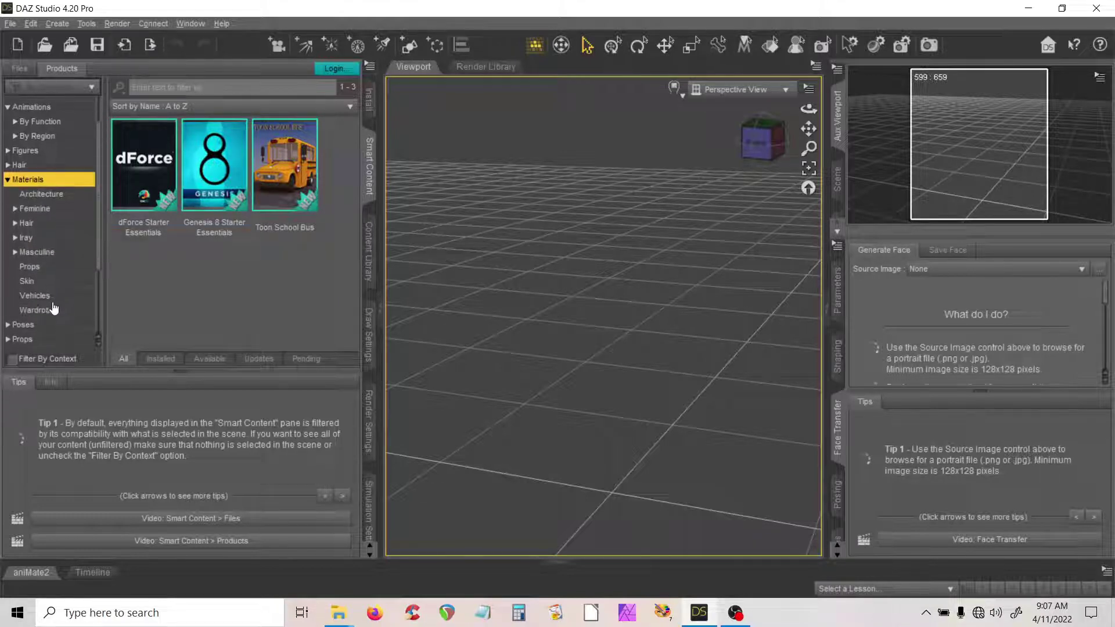
click(38, 297)
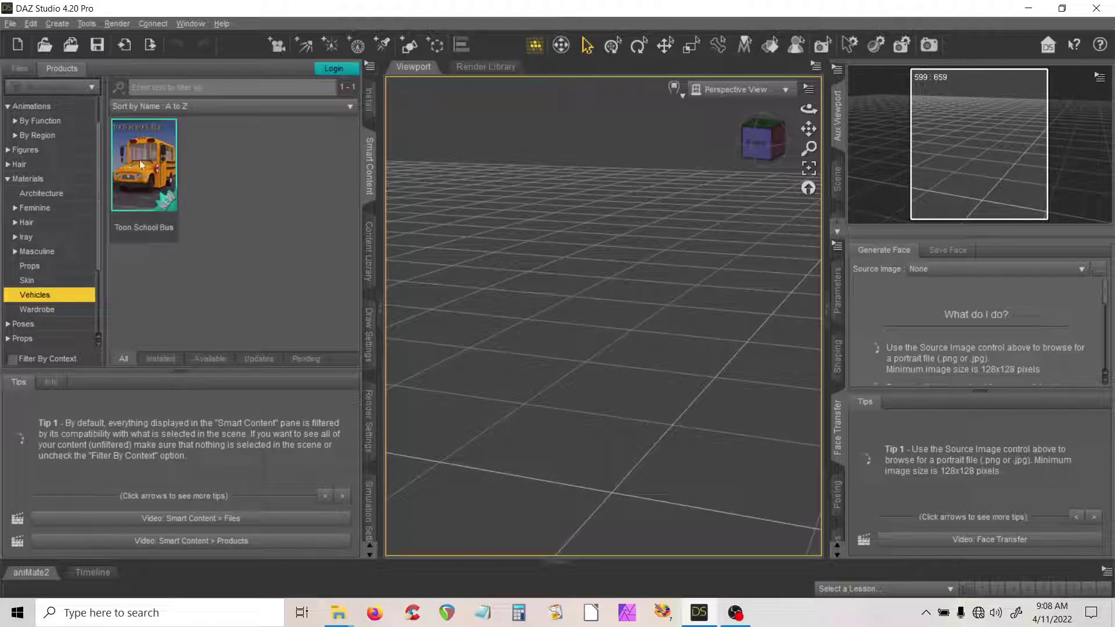
mouse_move(139, 159)
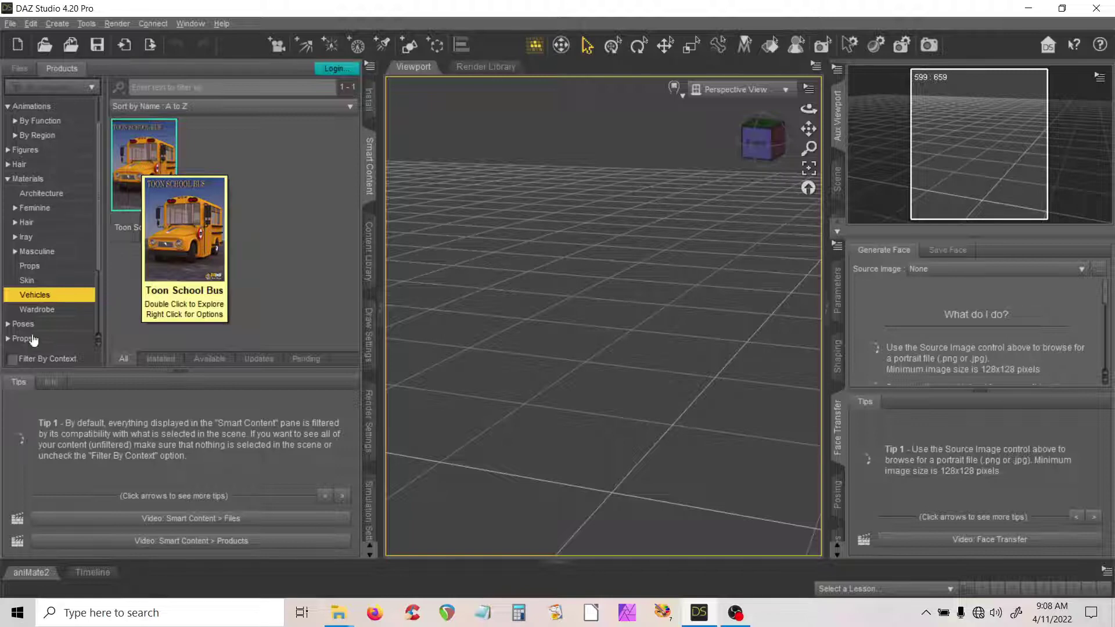
click(7, 179)
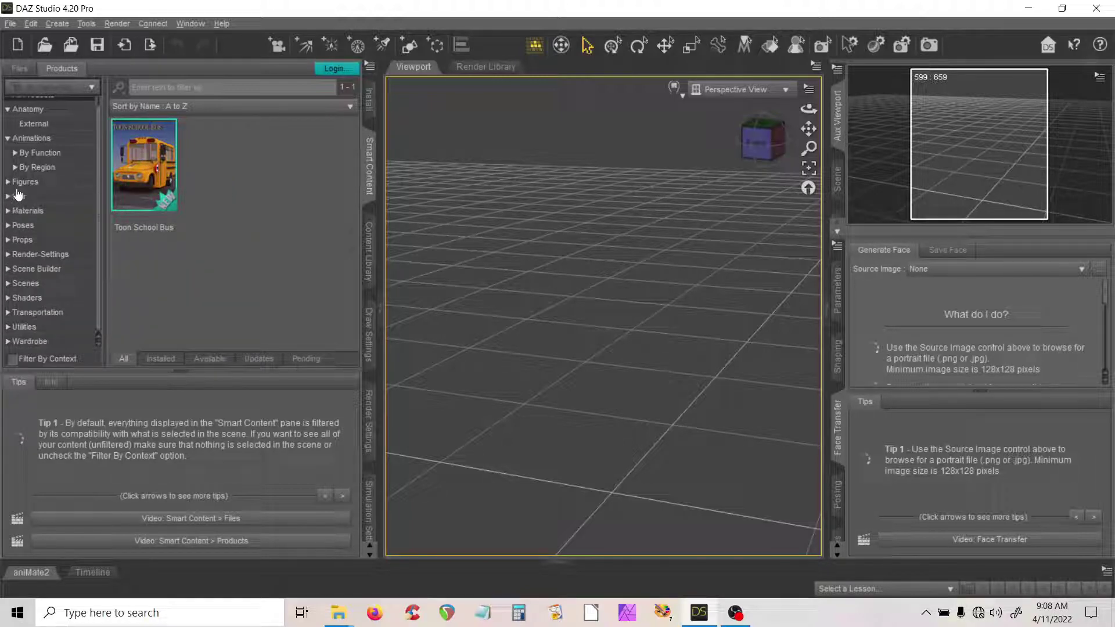
Step: View the Smart Content products of each category in turn from Poses through Transportation
click(25, 229)
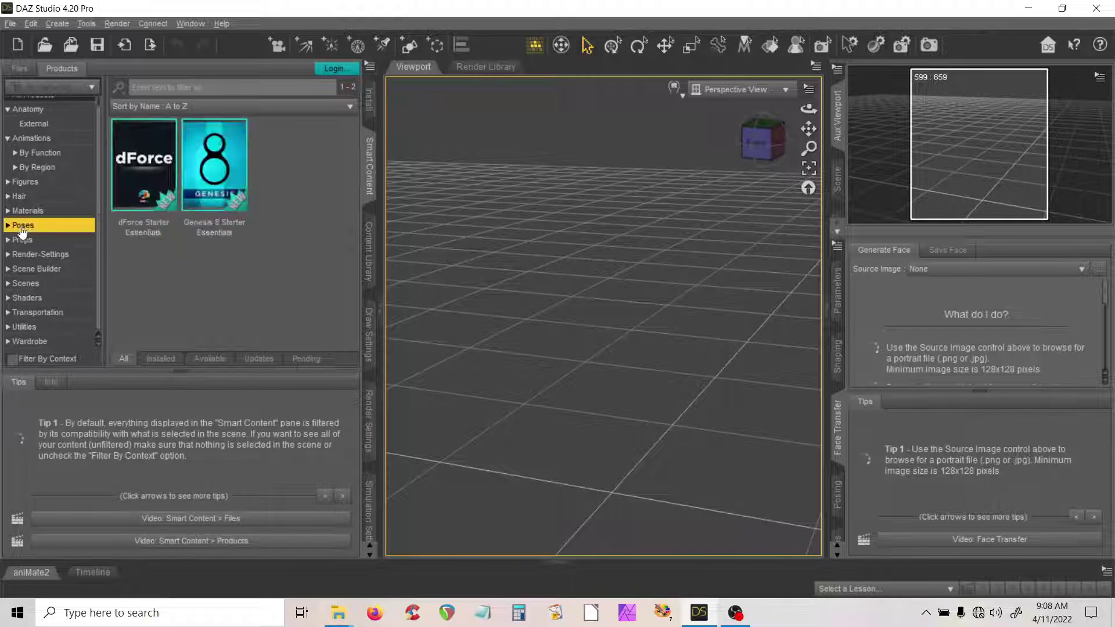
click(26, 241)
click(30, 255)
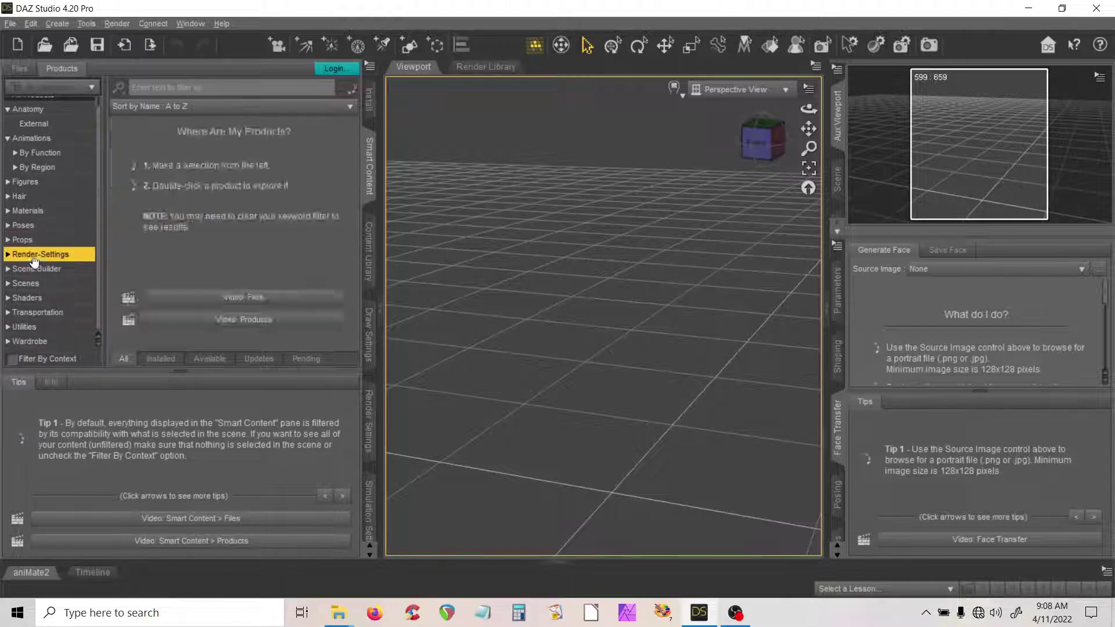
click(33, 269)
click(32, 284)
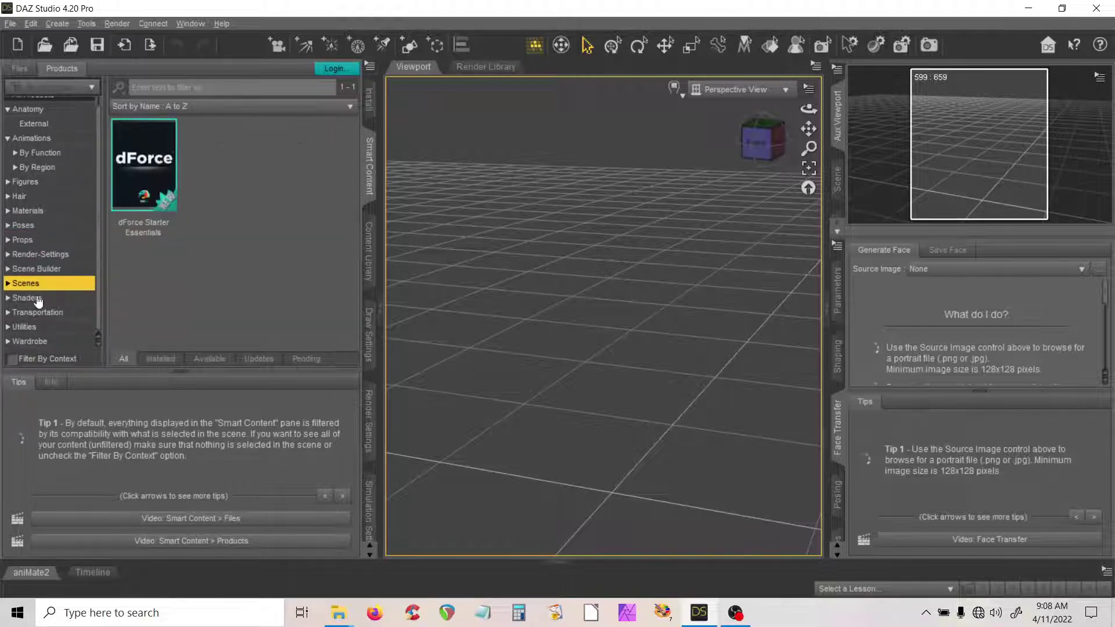
click(35, 298)
click(35, 312)
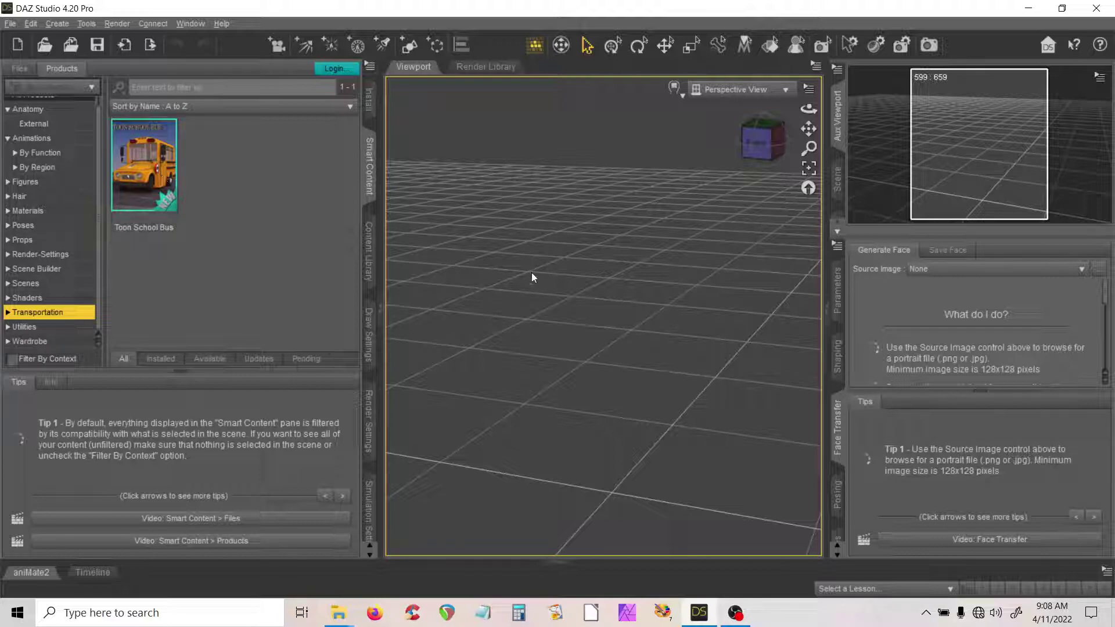
Step: Recheck the products listed under the Poses, Props and Materials categories
click(17, 226)
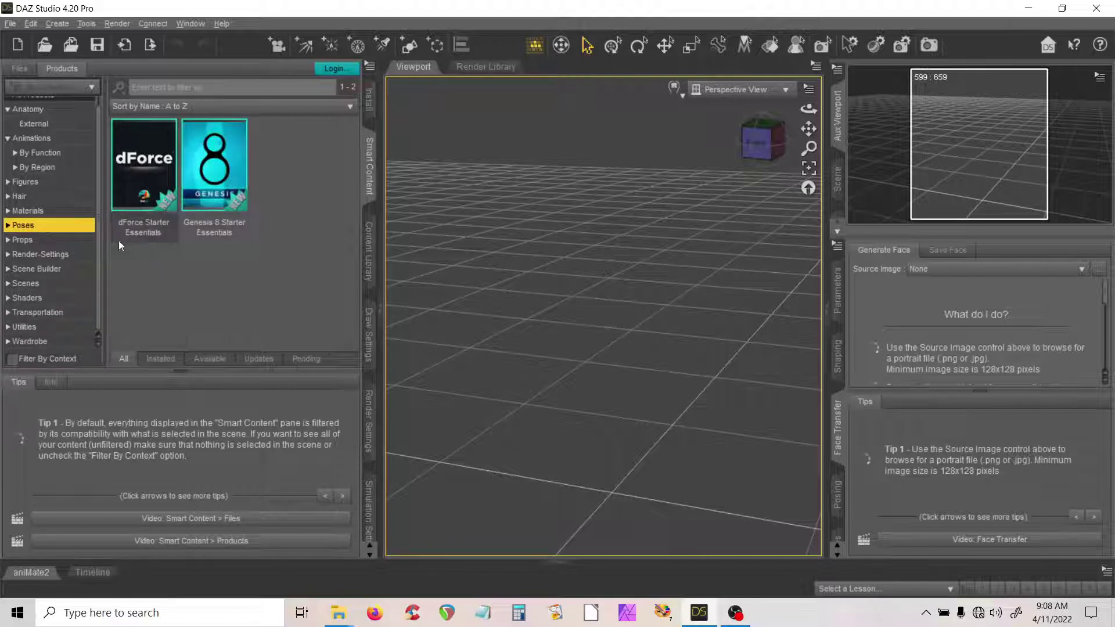
click(22, 240)
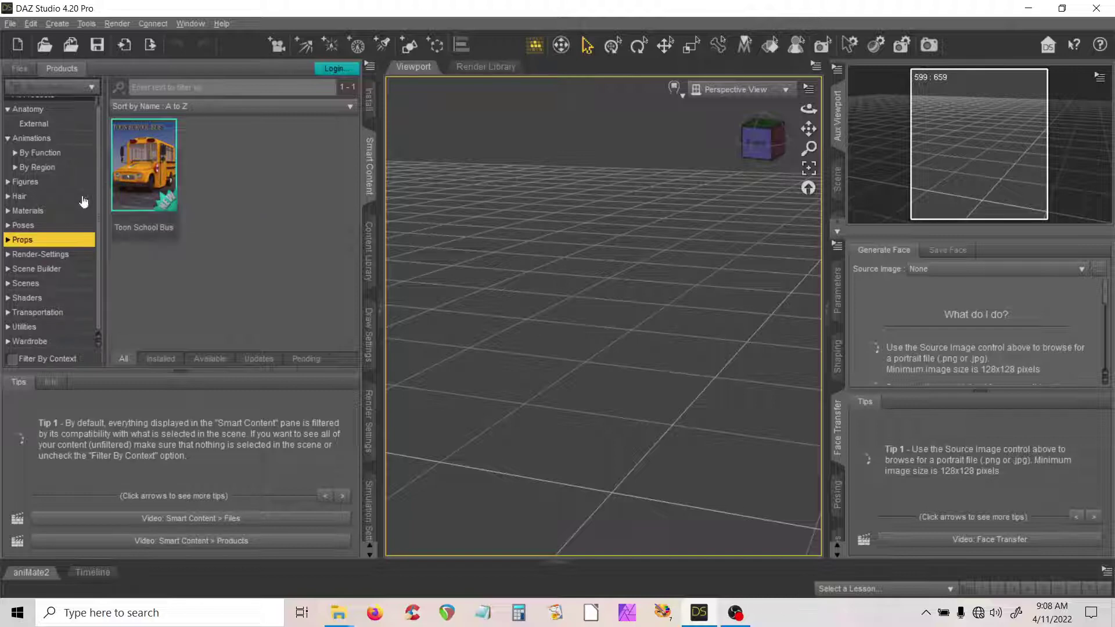
click(32, 212)
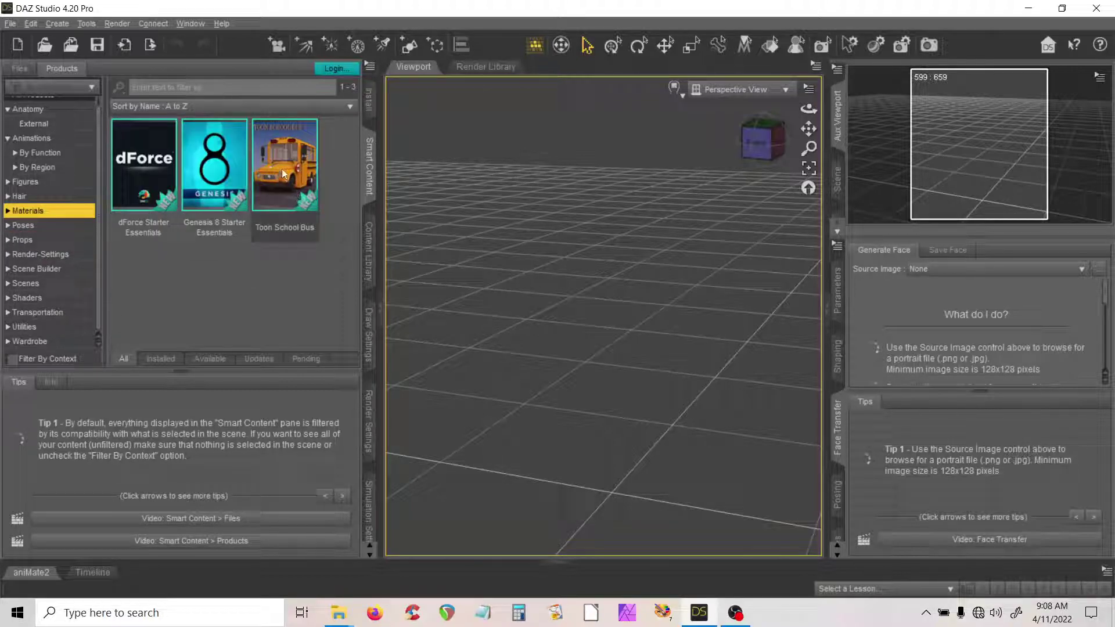
mouse_move(280, 171)
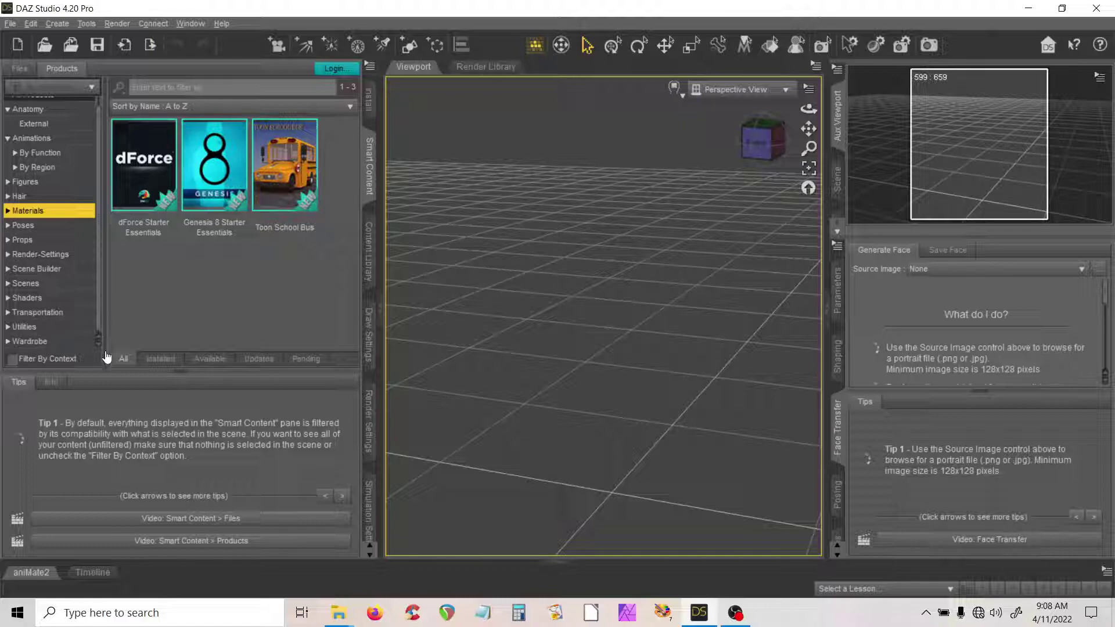
Step: Switch to File Explorer and show the My DAZ 3D Library and Daz Store Content folder windows together
mouse_move(339, 613)
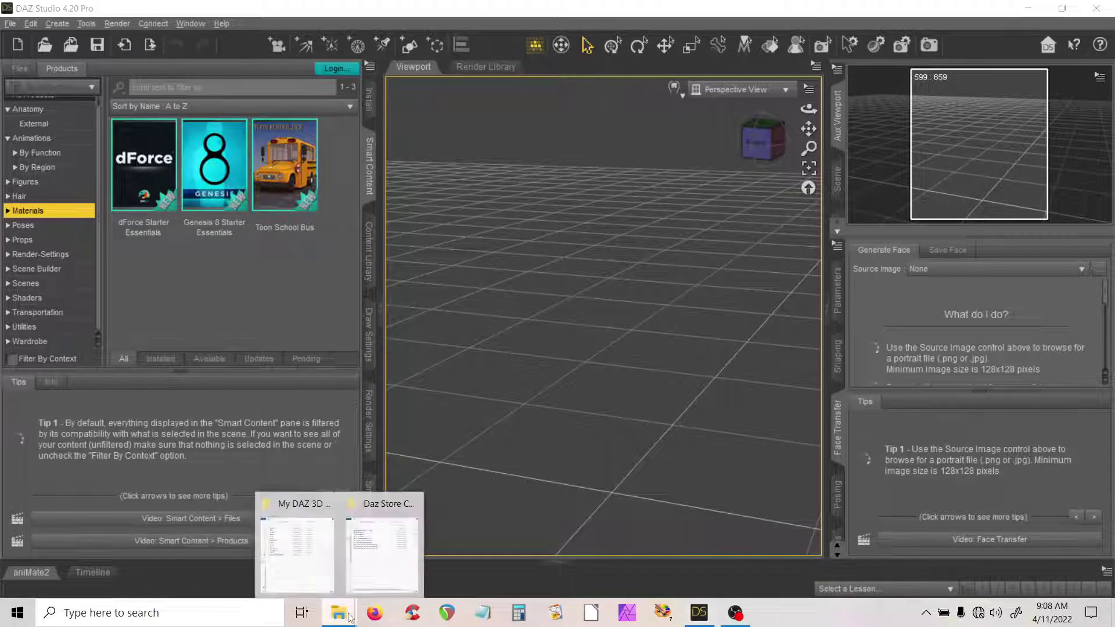
click(319, 569)
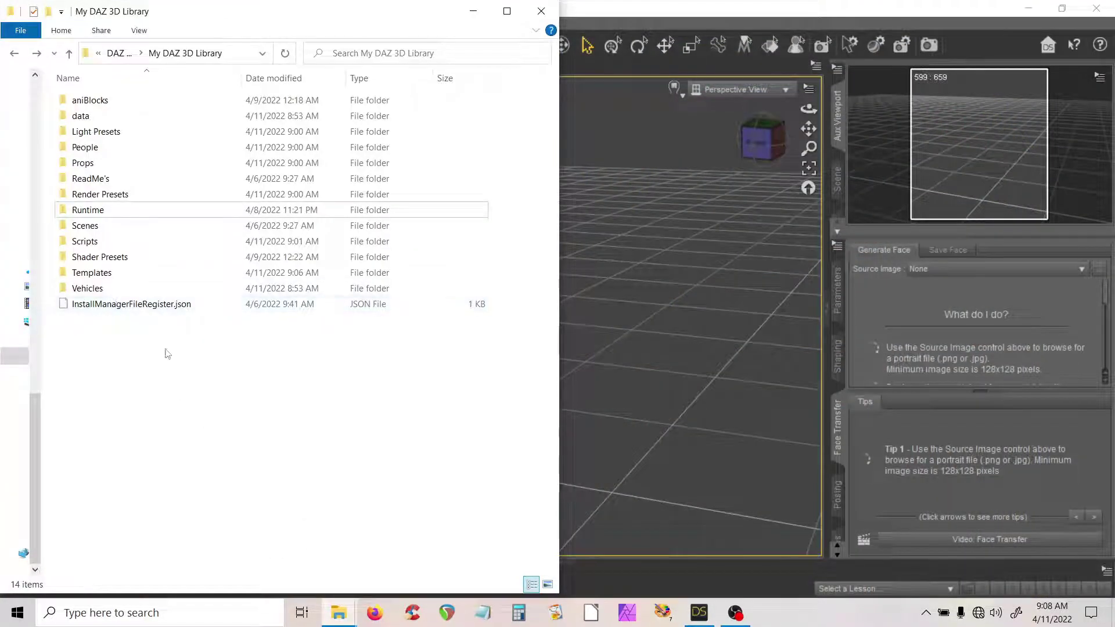
mouse_move(343, 611)
click(385, 561)
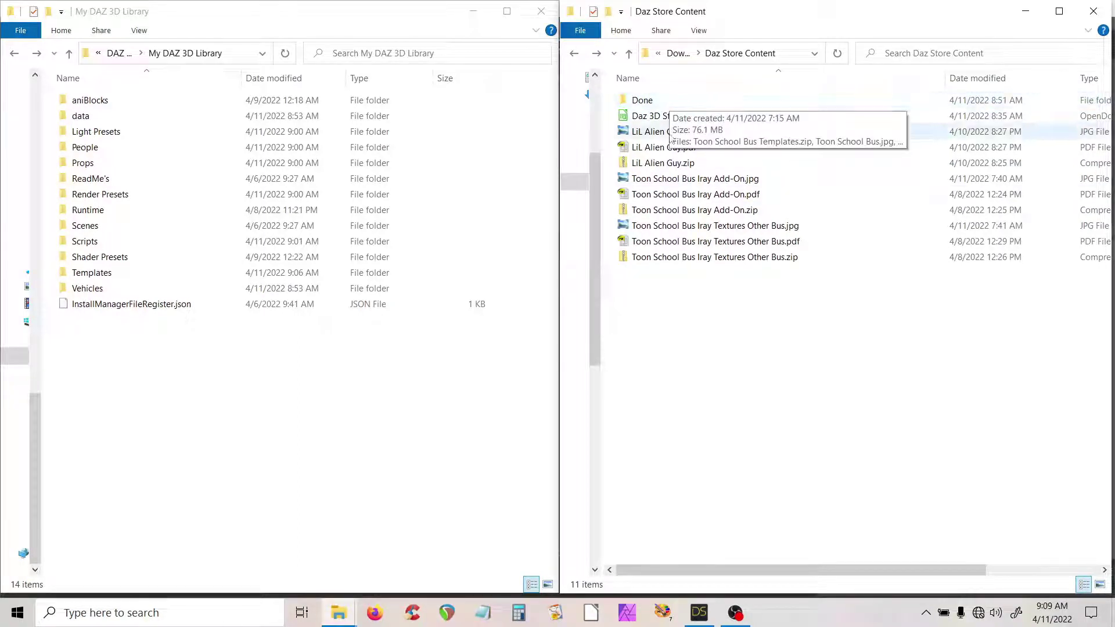
Step: Inspect the 3djoji folder inside the library's data folder and return to My DAZ 3D Library
double_click(81, 118)
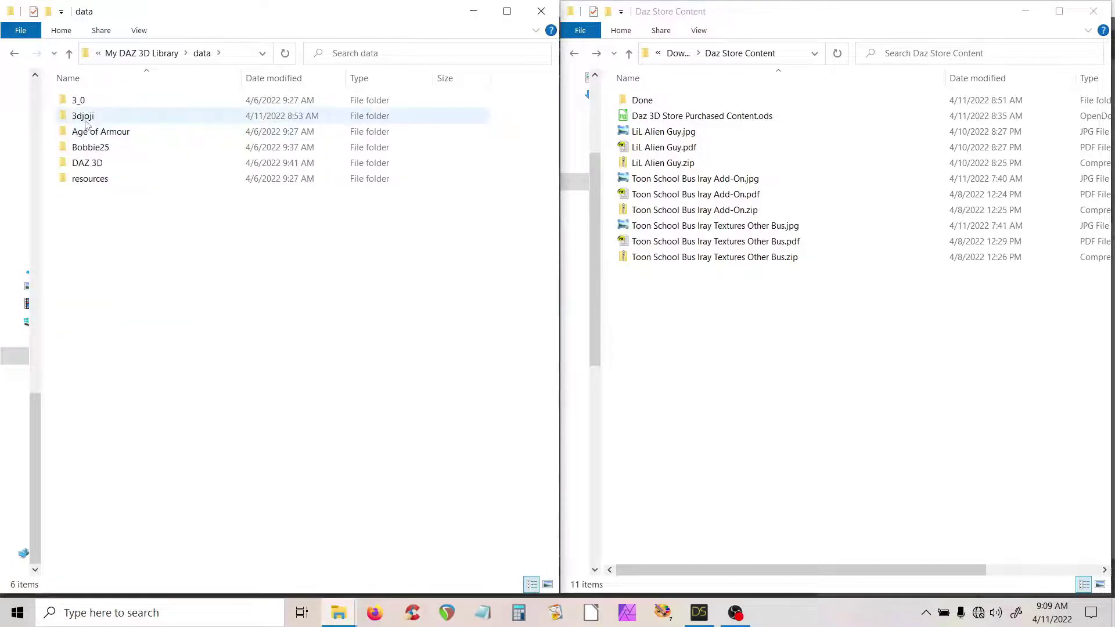
double_click(87, 118)
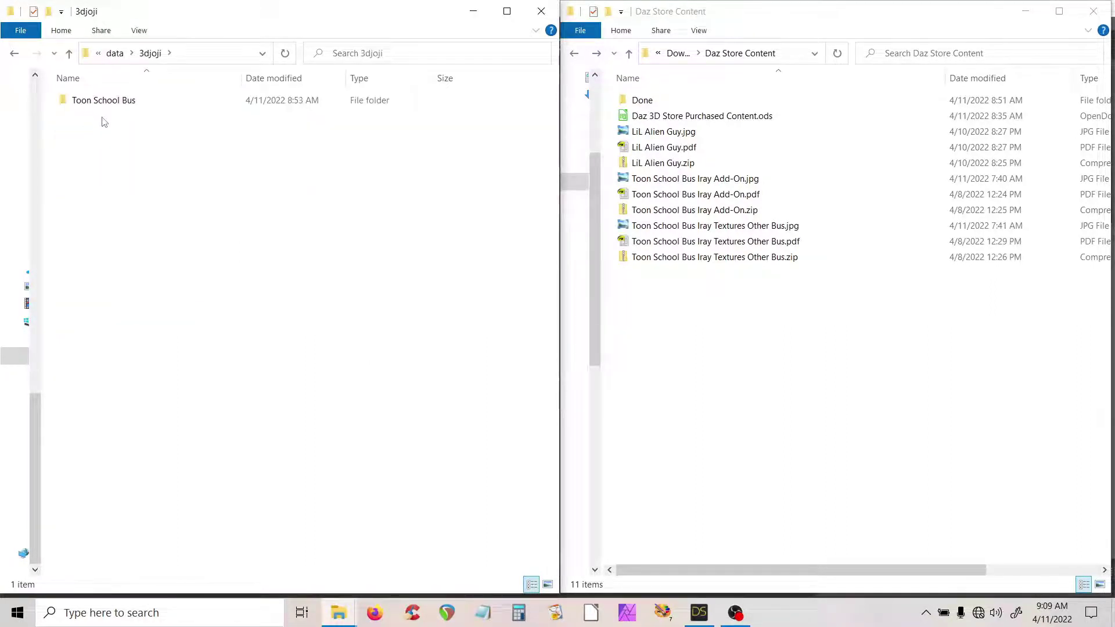
click(15, 54)
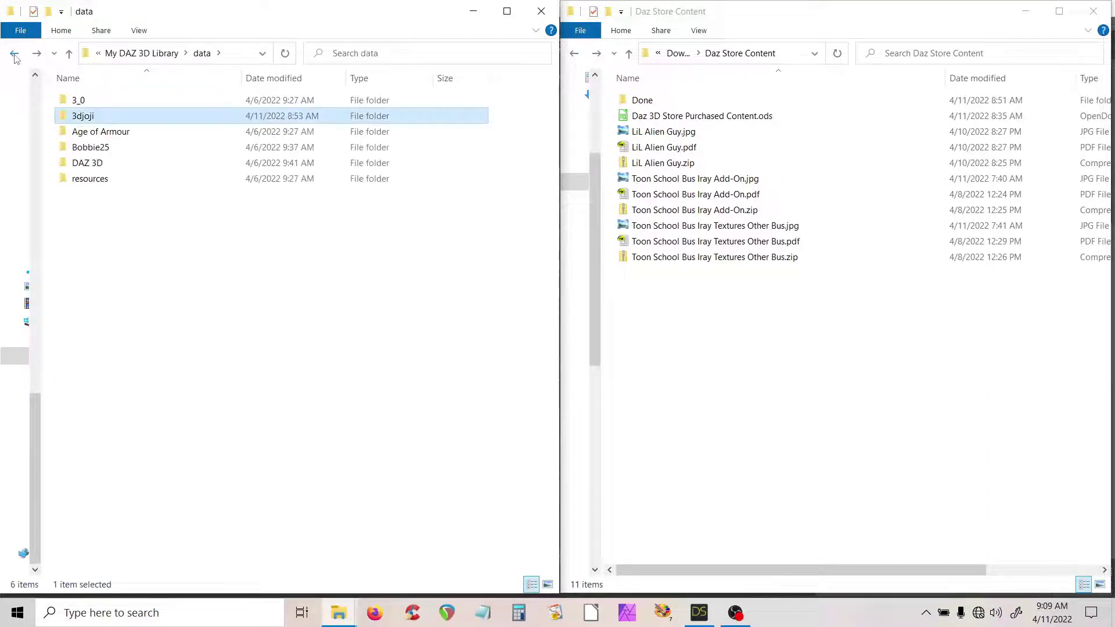
click(14, 54)
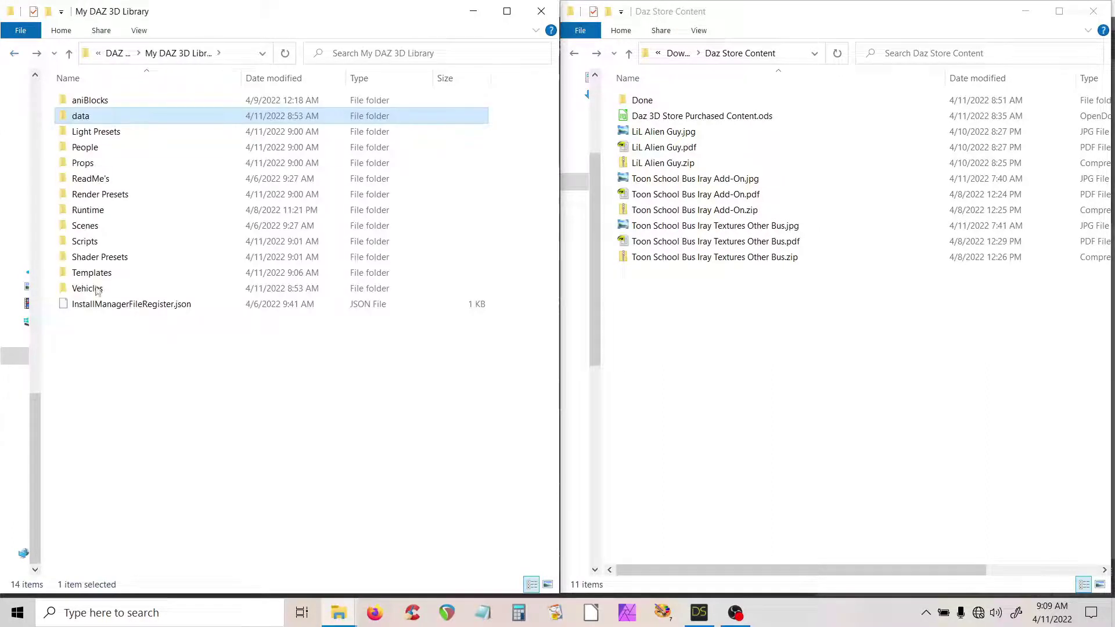
Step: Inspect the product support files in the library's Runtime > Support folder and return to Runtime
double_click(86, 211)
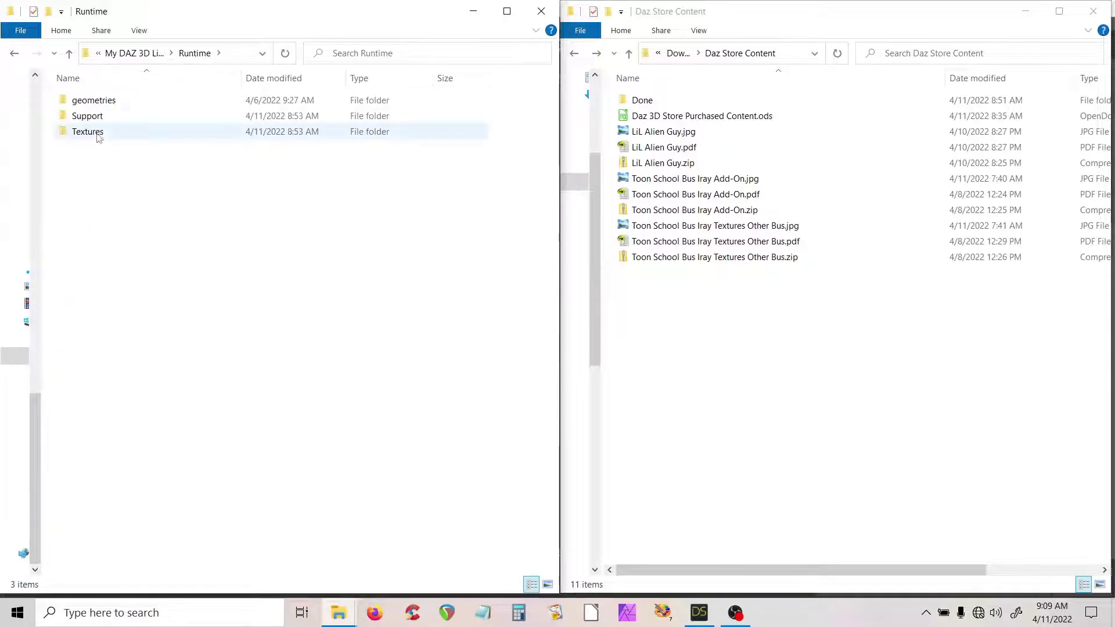
double_click(92, 117)
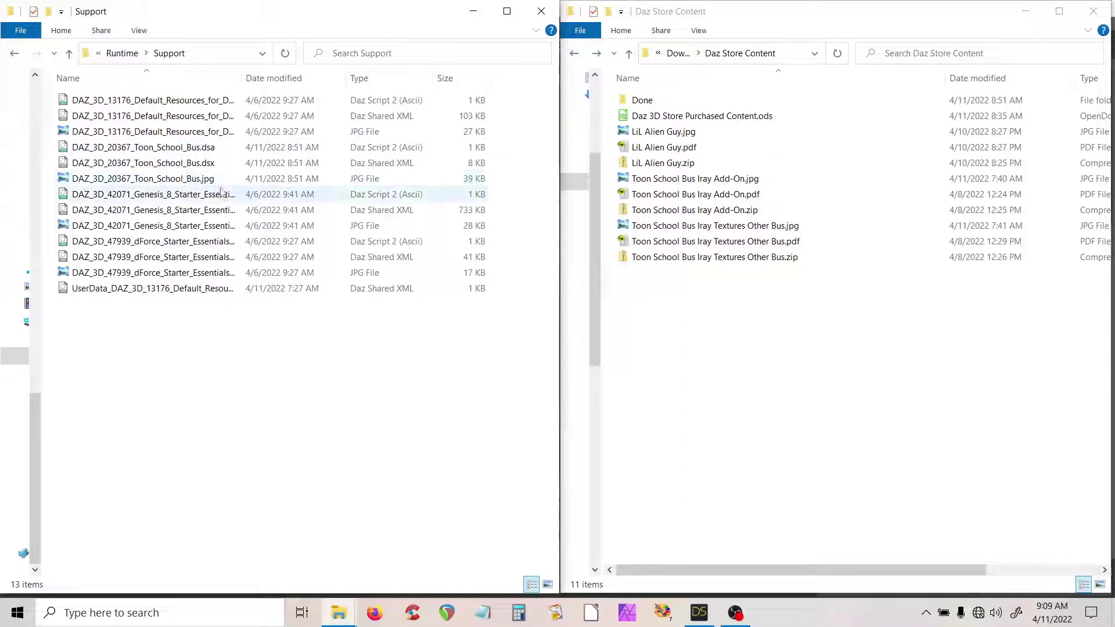
click(14, 54)
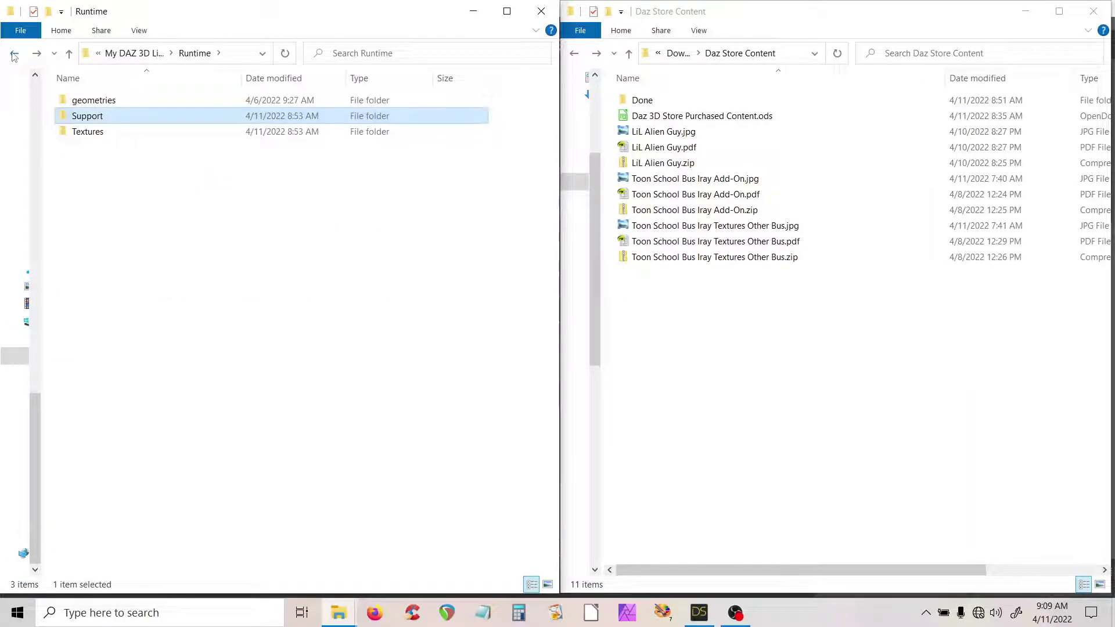
Step: Inspect the Trucks folder under Textures > 3djoji in Runtime and return to My DAZ 3D Library
double_click(88, 132)
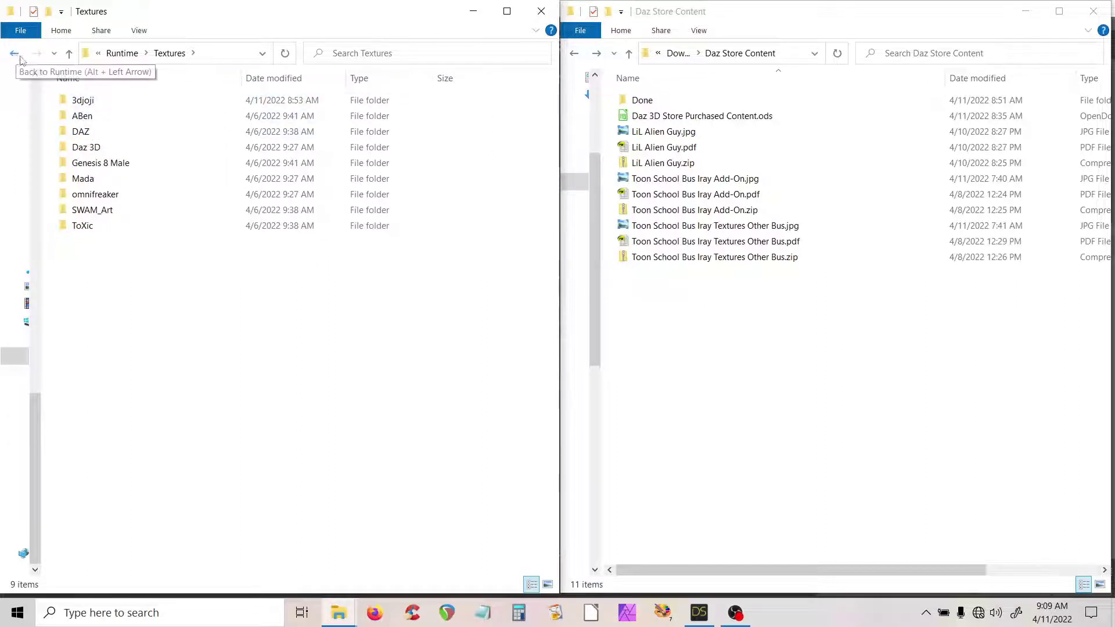
double_click(84, 102)
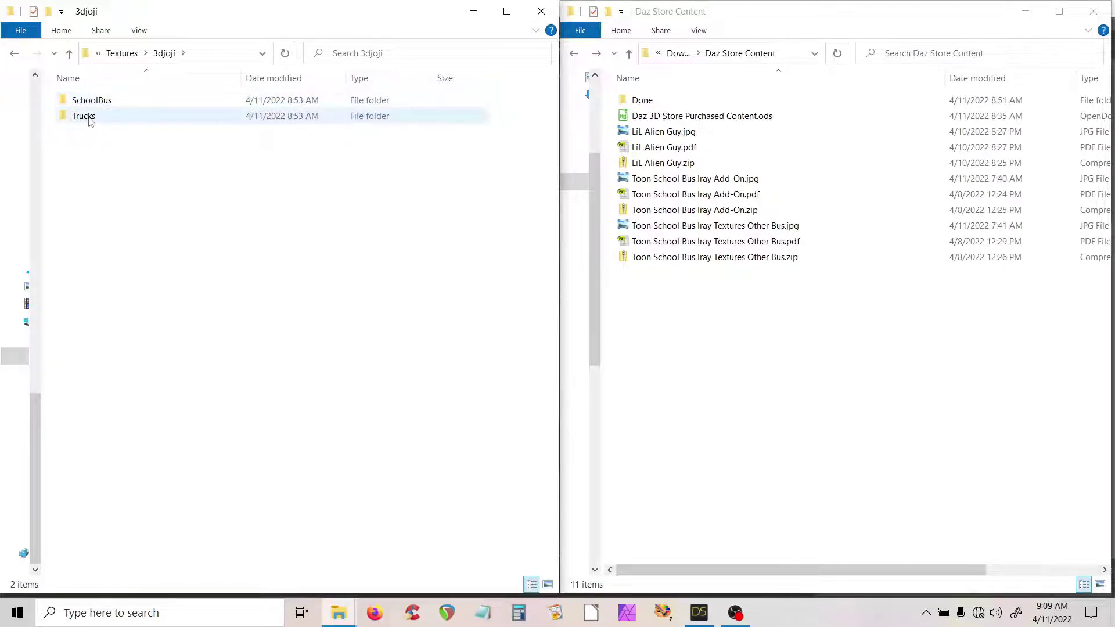
double_click(90, 120)
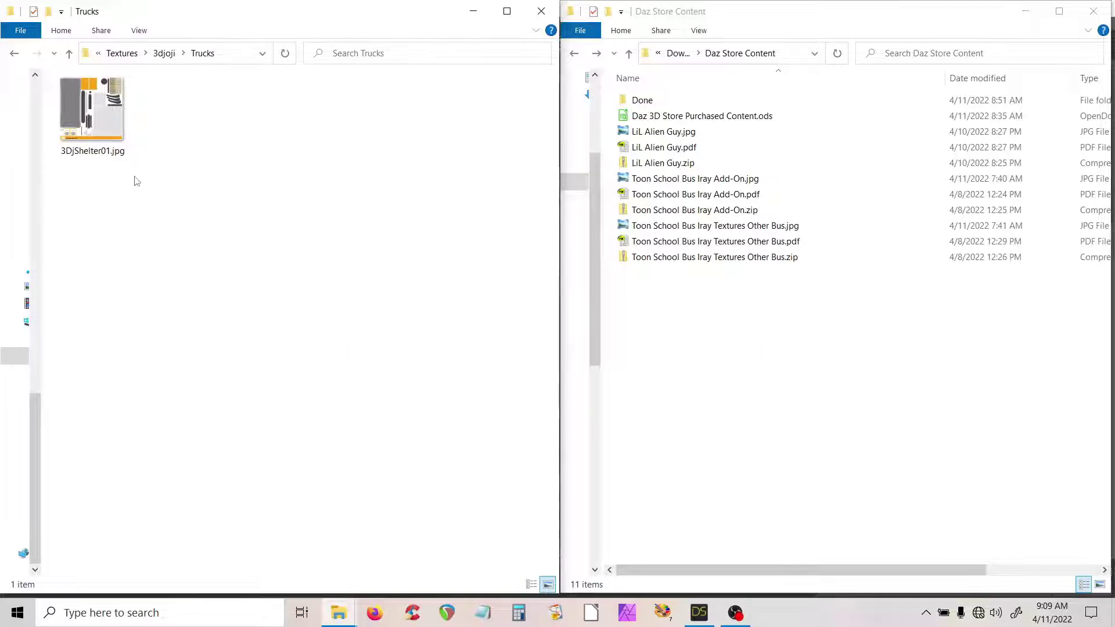
click(14, 56)
click(14, 57)
click(14, 57)
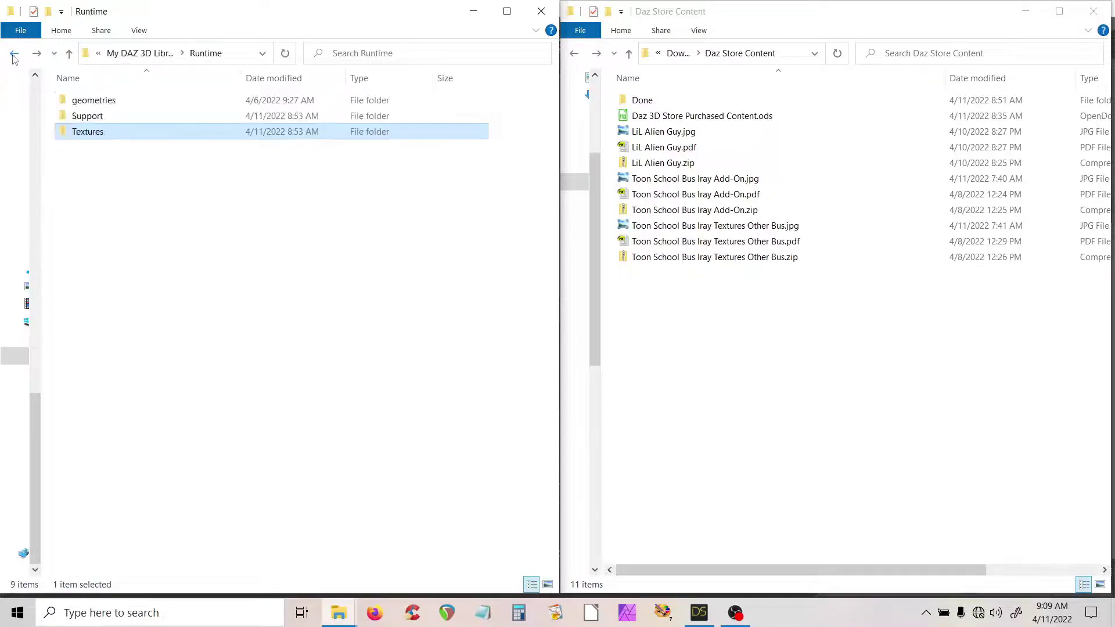
click(14, 57)
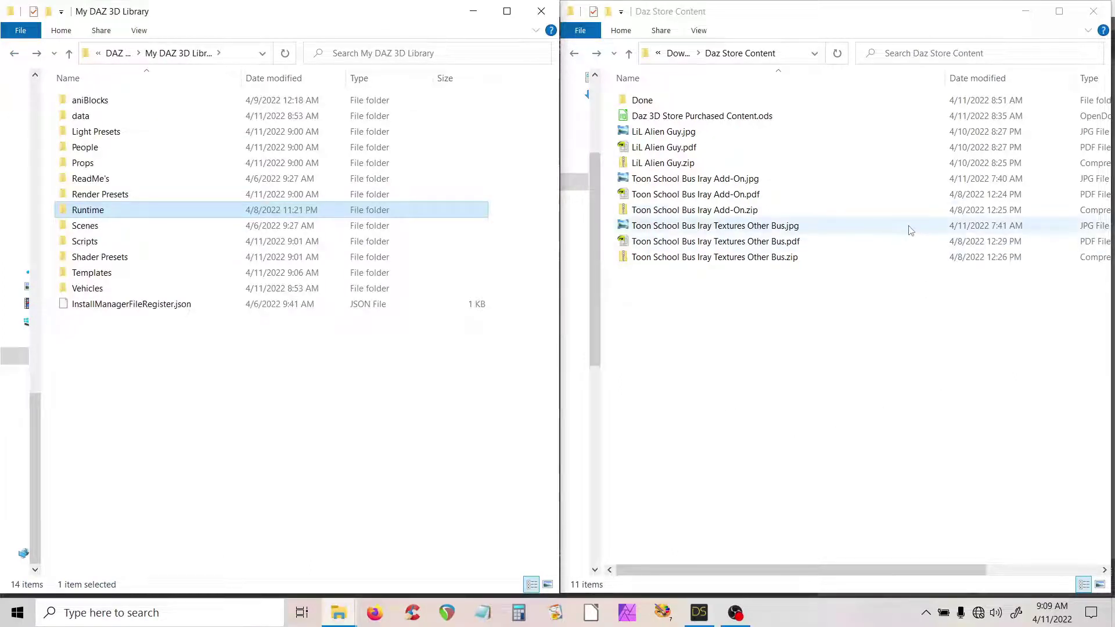
Step: Minimize both folder windows to return to DAZ Studio and select the expanded My DAZ 3D Library in the Content Library
click(471, 13)
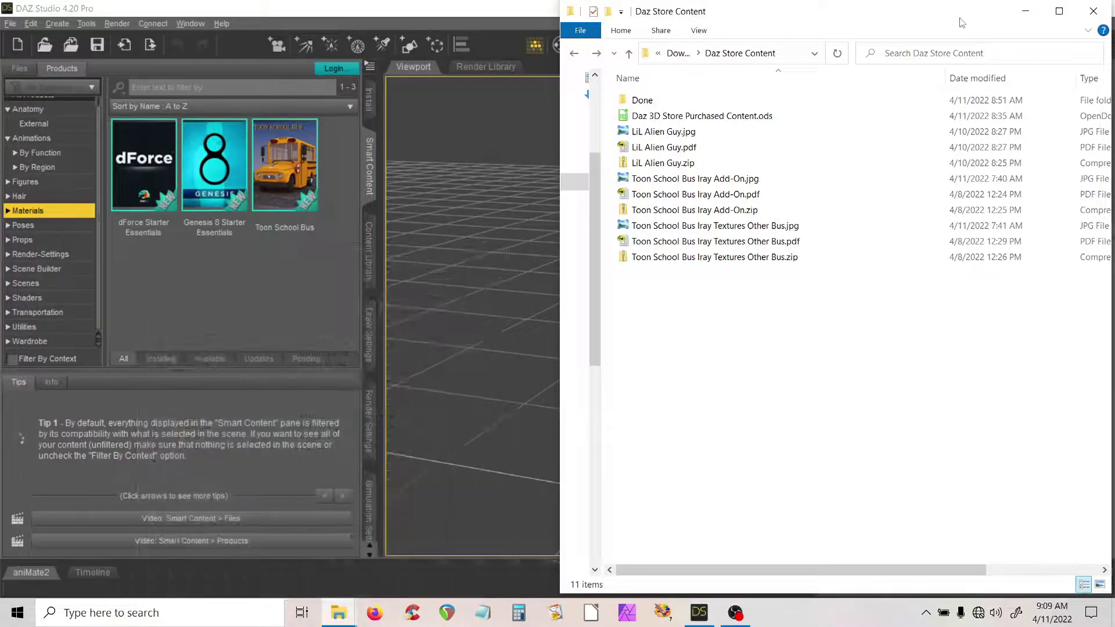
click(1025, 13)
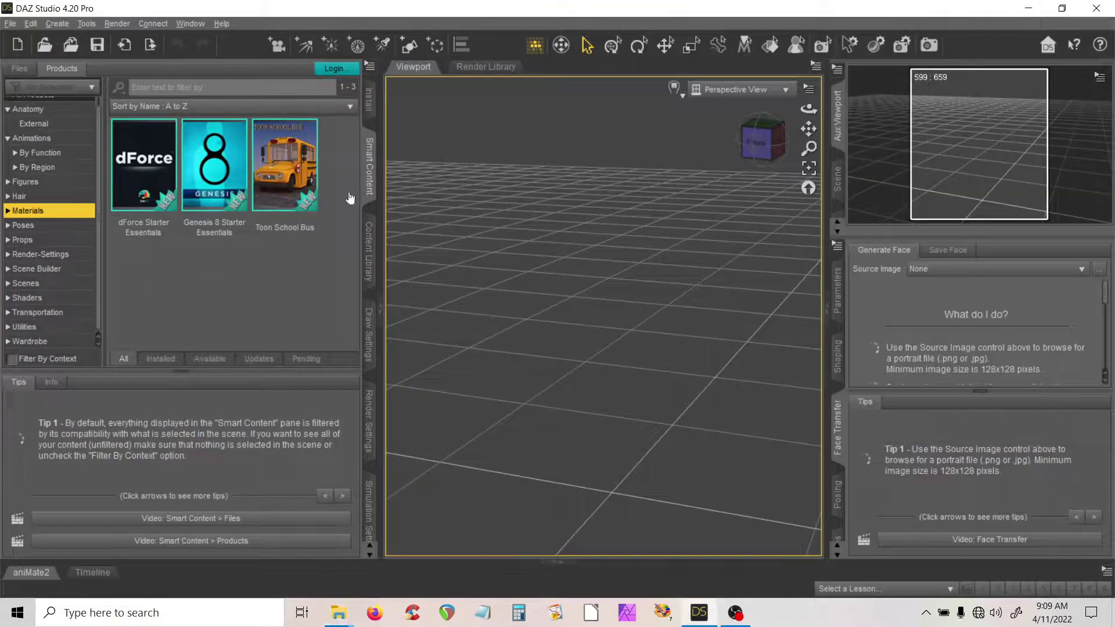
click(368, 251)
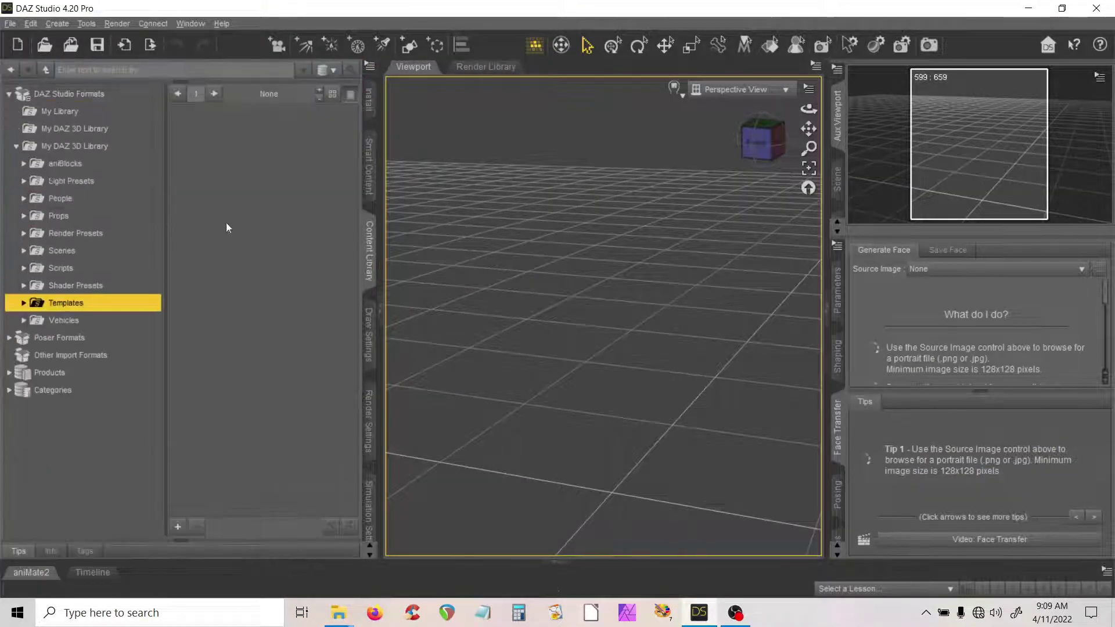
click(84, 150)
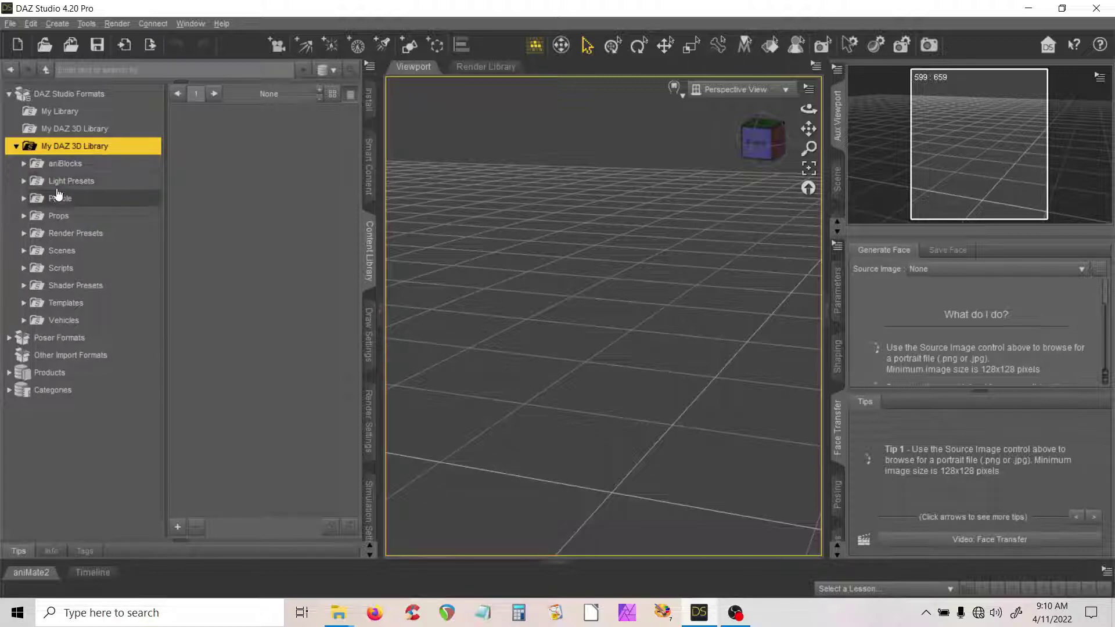
Step: Inspect the contents of the Built-in and DAZ Material Ball folders under Props in My DAZ 3D Library
click(23, 217)
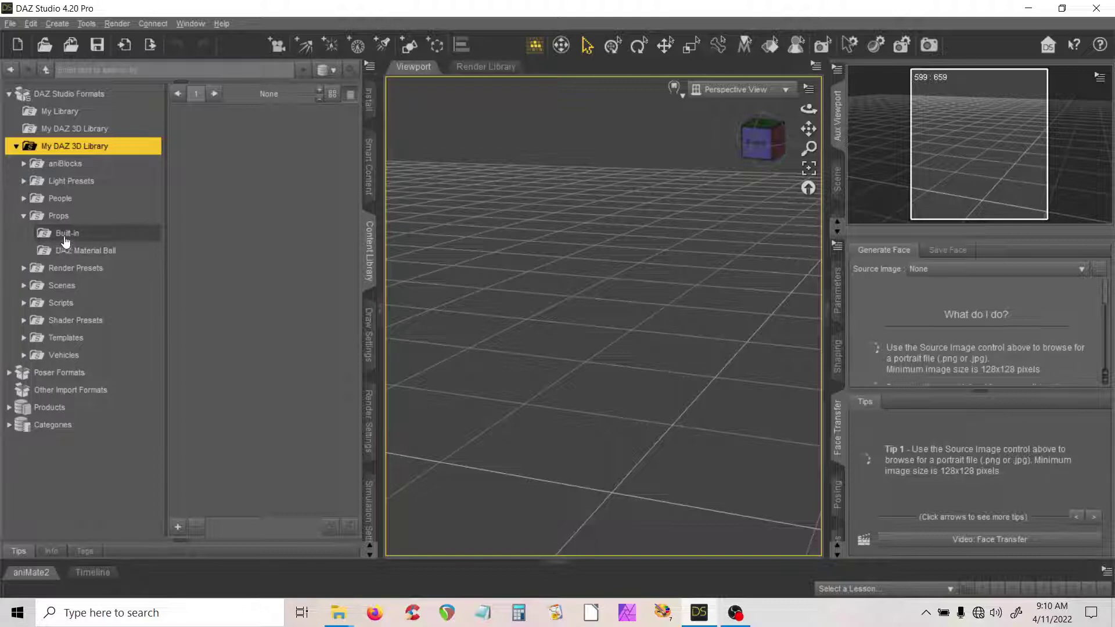
click(58, 216)
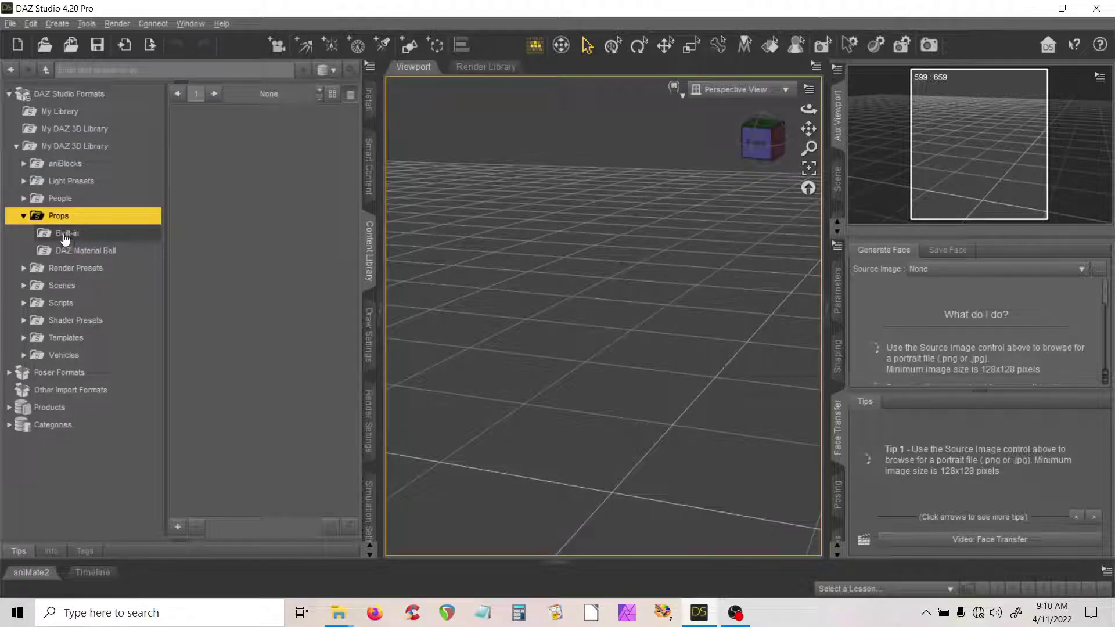
click(65, 235)
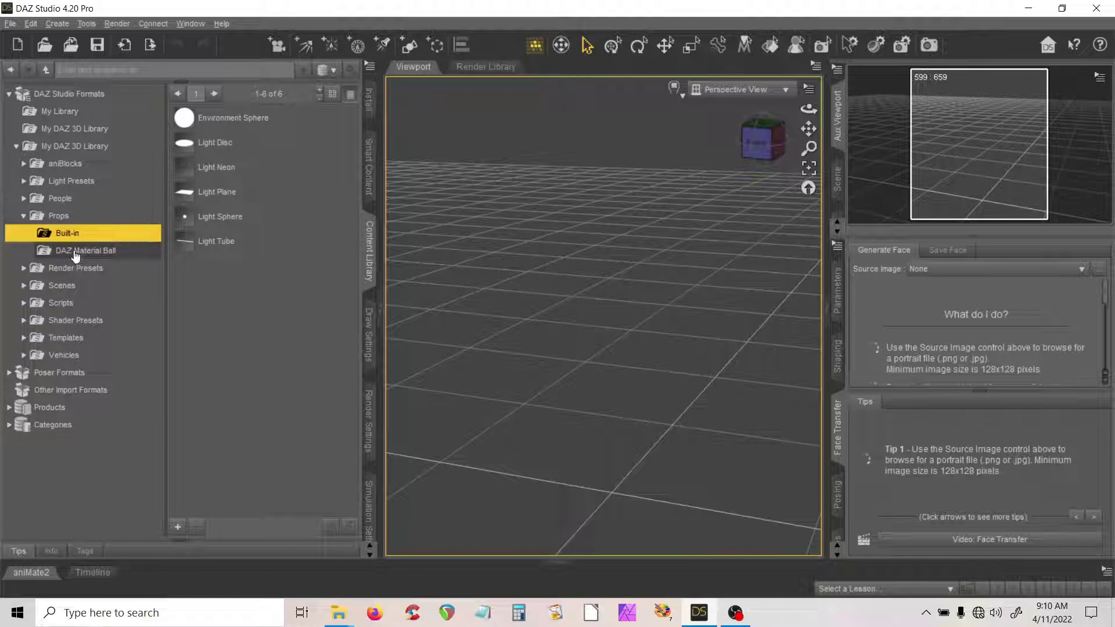
click(75, 253)
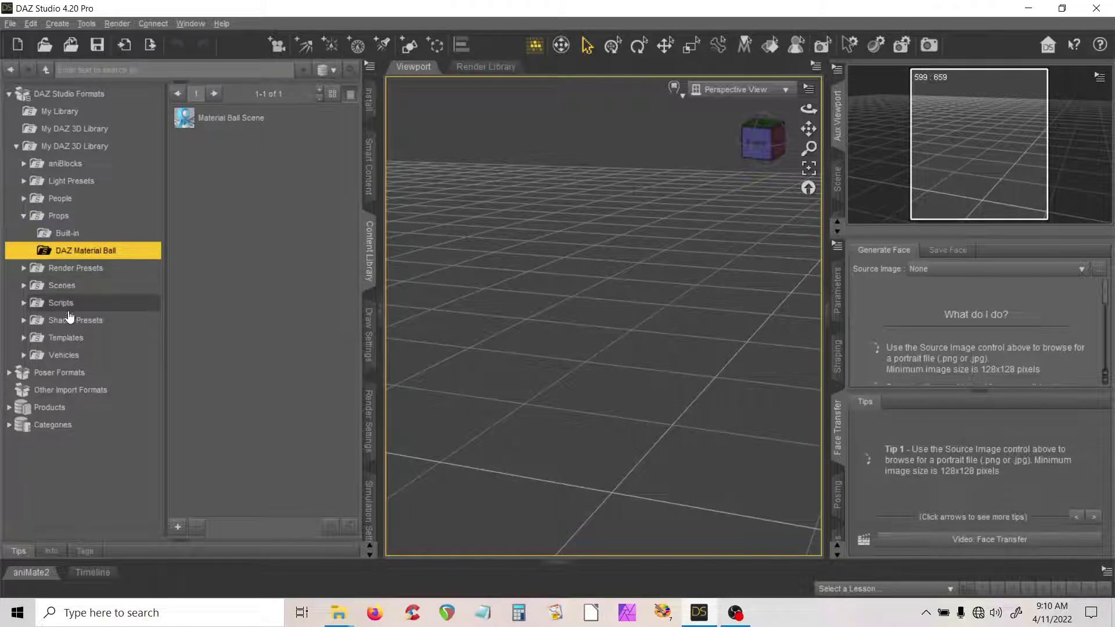
Step: Examine the Render Presets, Scenes and Scripts folders of My DAZ 3D Library, including the Iray, dForce Starter Essentials and Shader Mixer subfolders
click(58, 269)
click(64, 288)
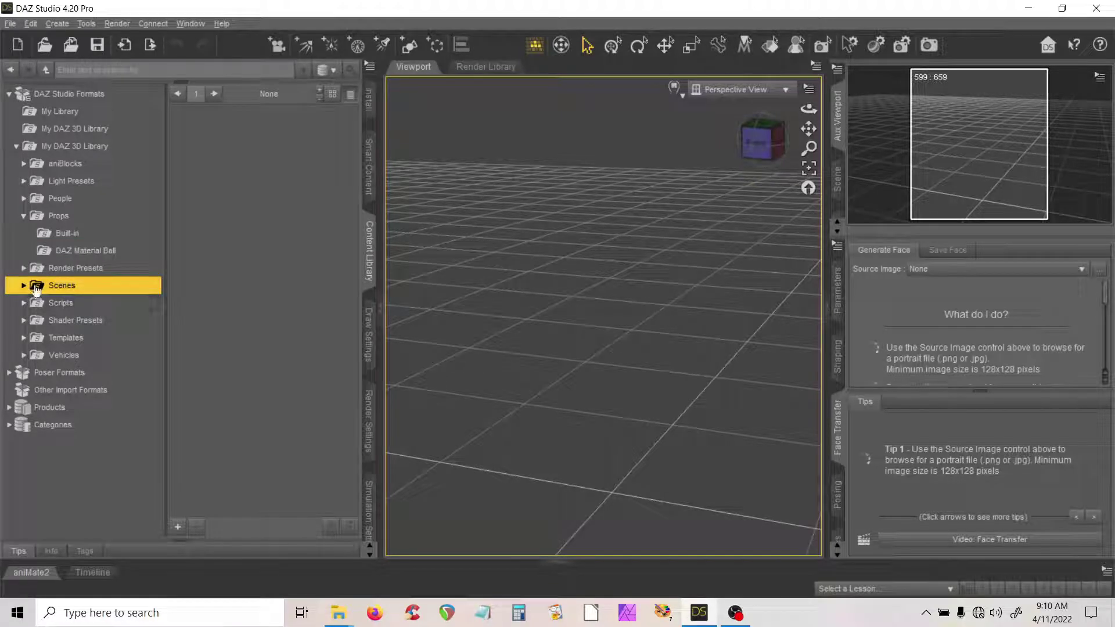
click(24, 285)
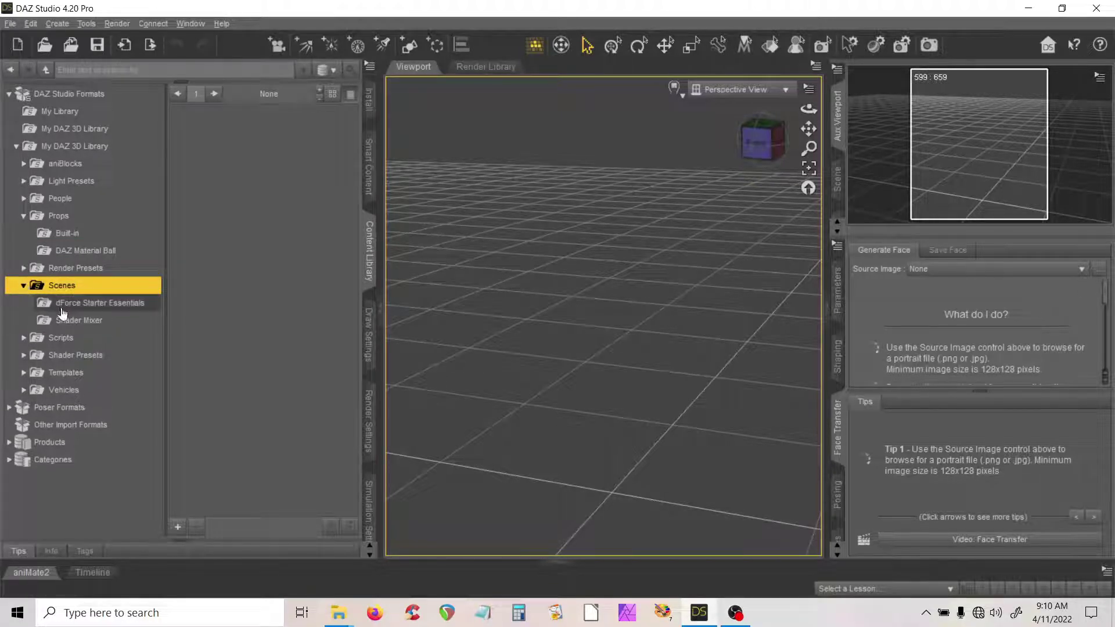
click(24, 268)
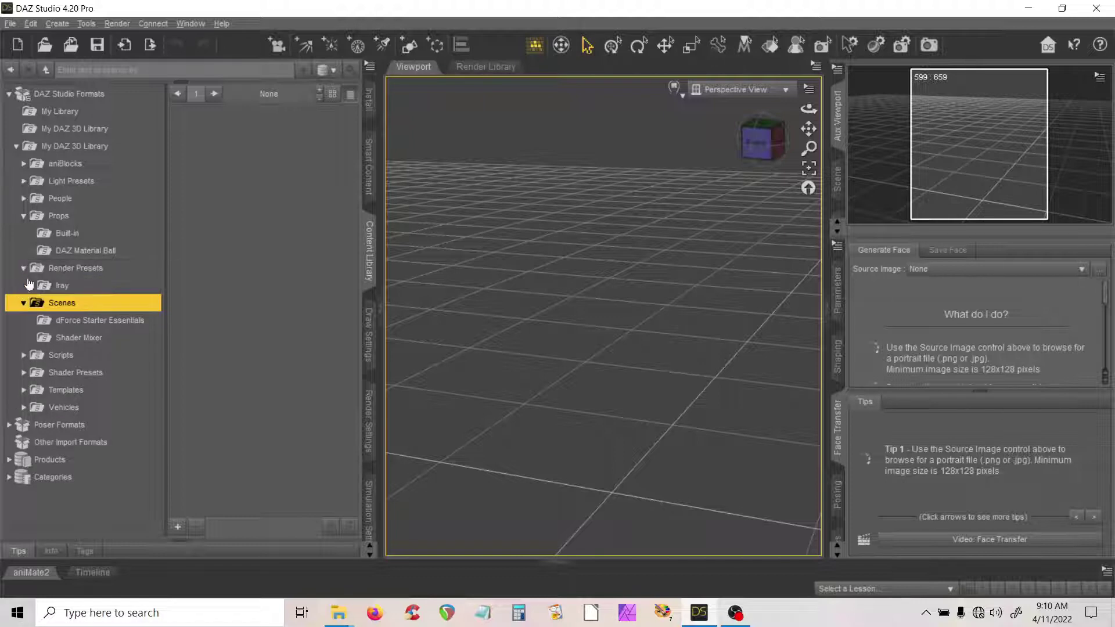
click(62, 287)
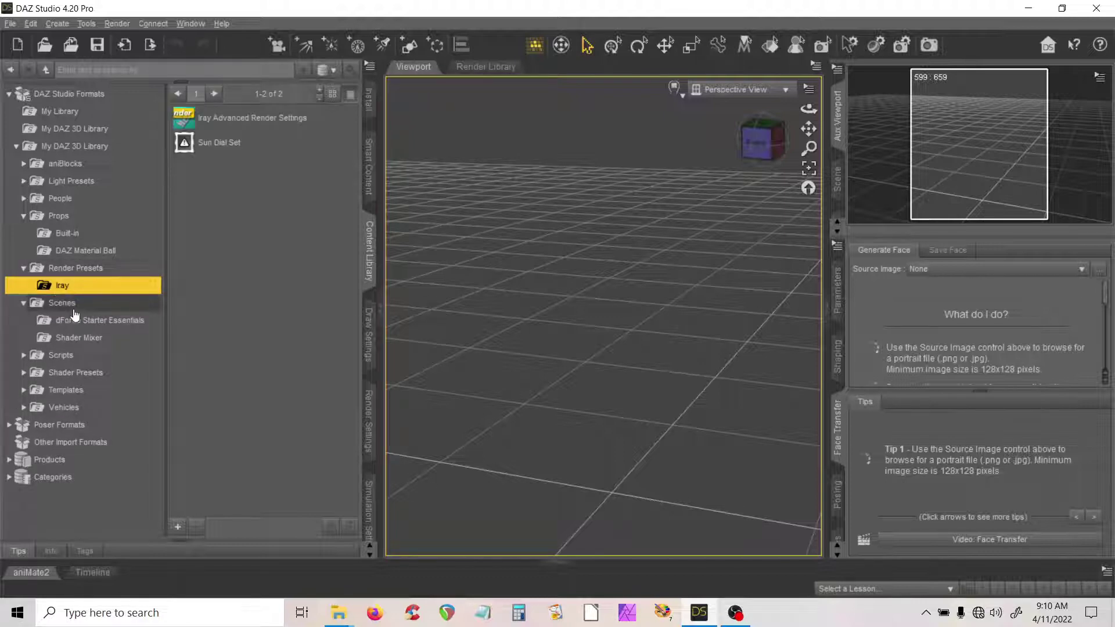
click(24, 355)
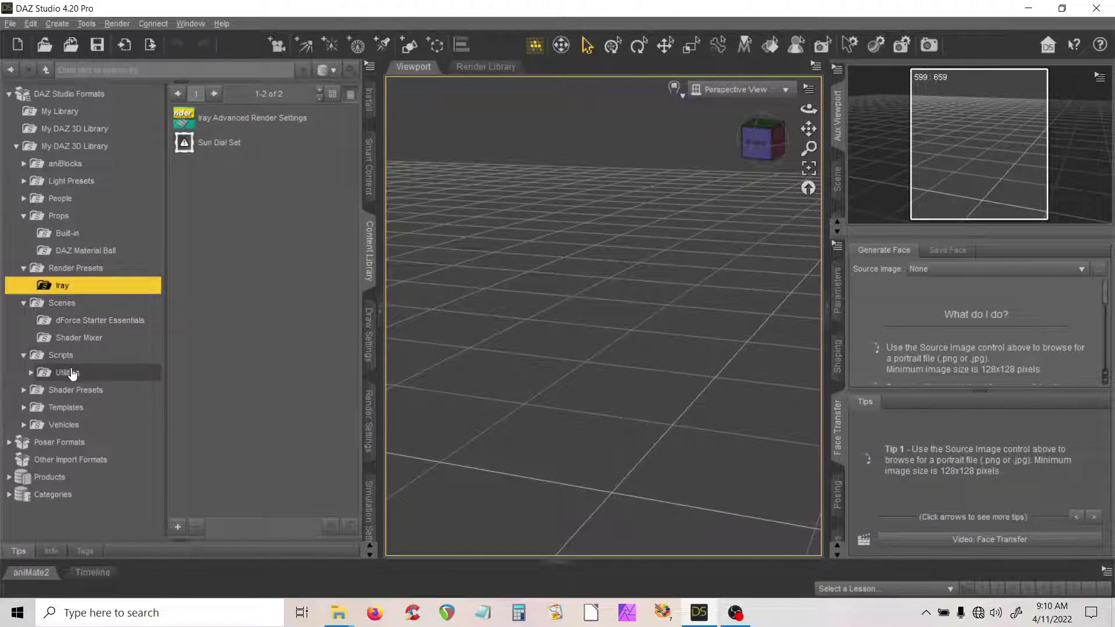
click(61, 303)
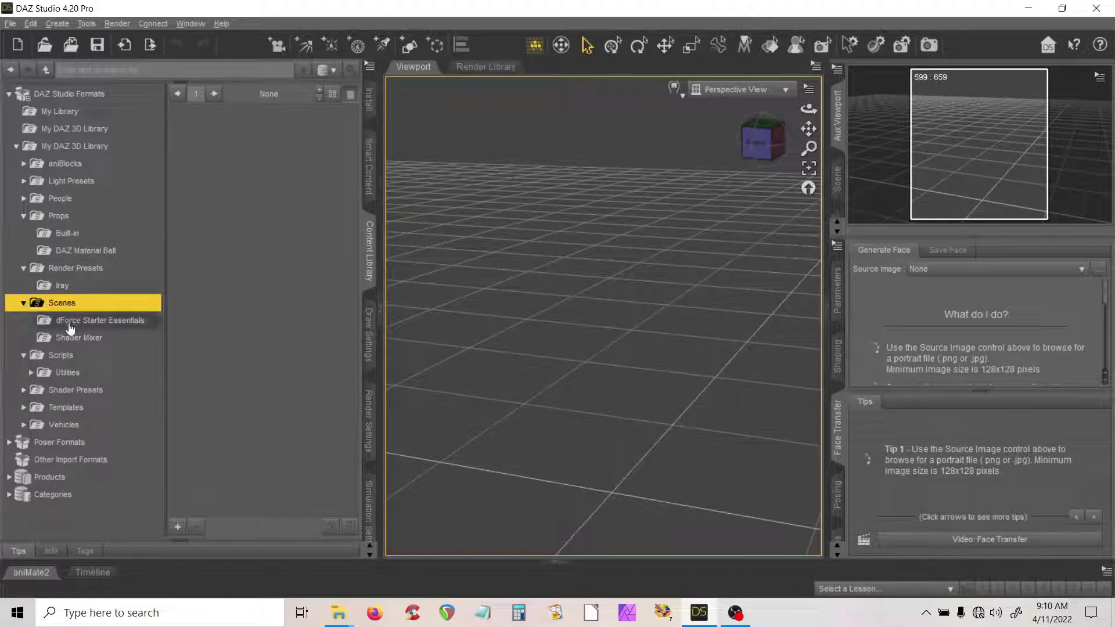
click(72, 323)
click(76, 340)
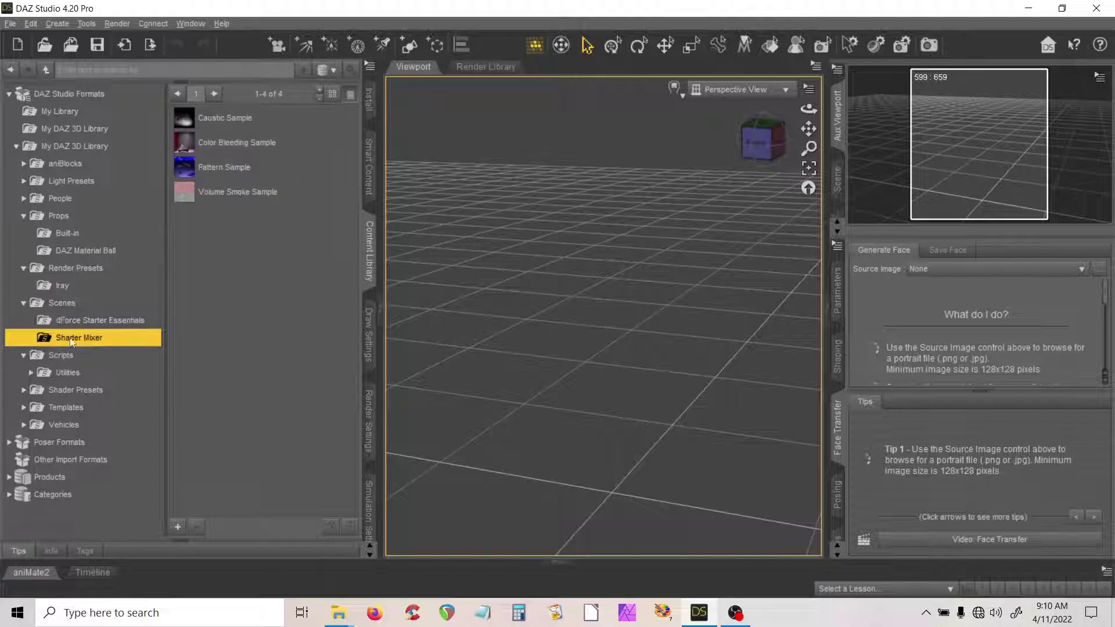
click(53, 305)
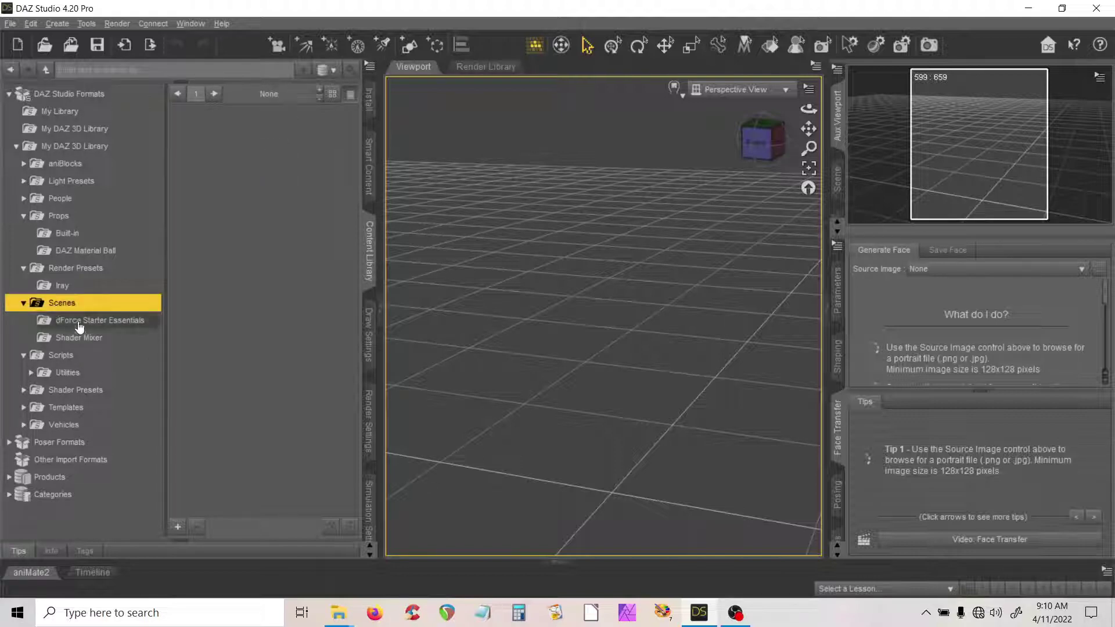
click(79, 326)
click(82, 342)
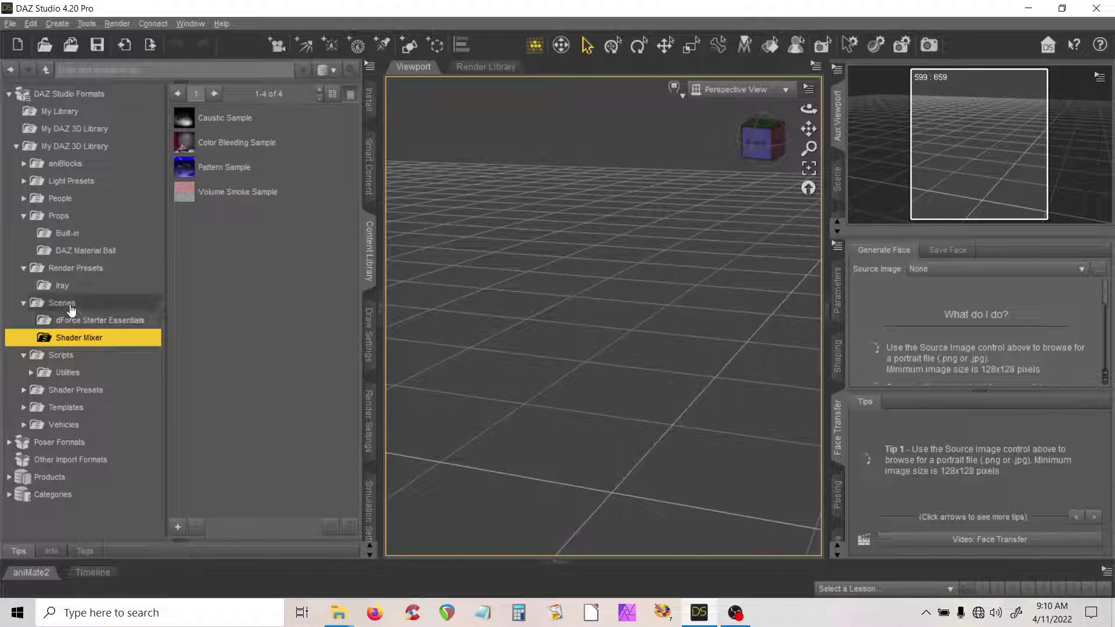
click(67, 305)
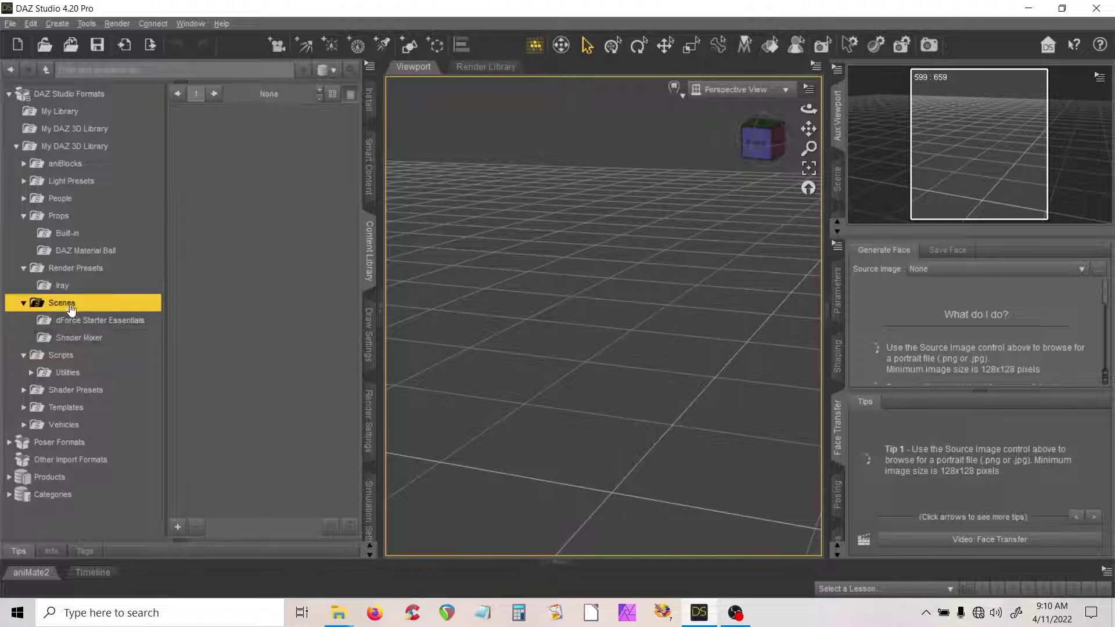
Step: Expand the Vehicles folder in the content library and view the props in its Toon School Bus folder
click(62, 427)
click(25, 427)
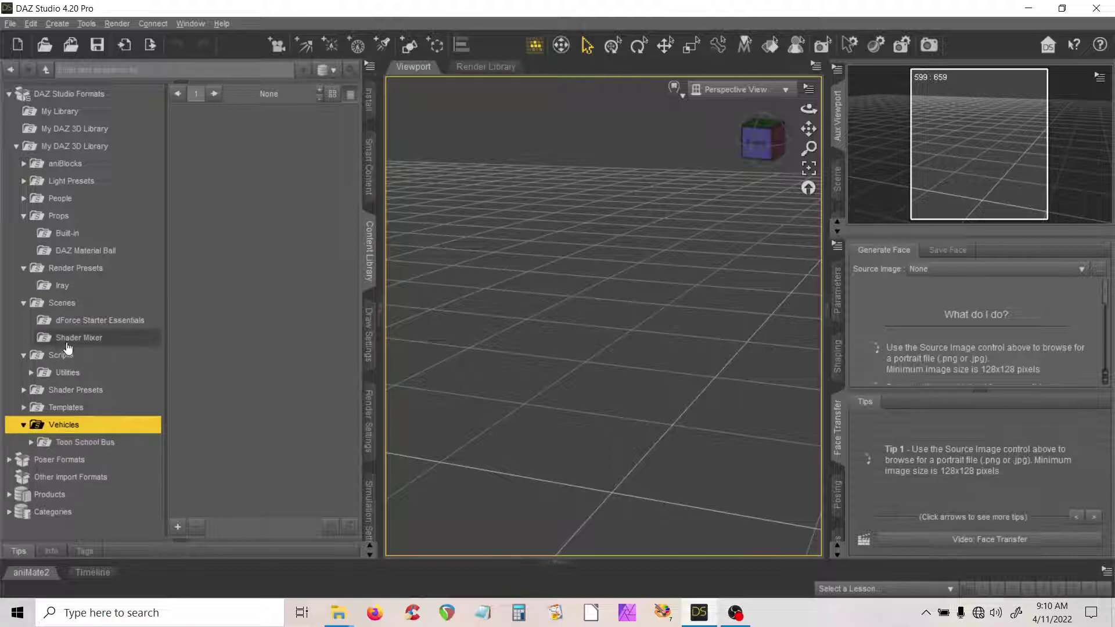
click(69, 444)
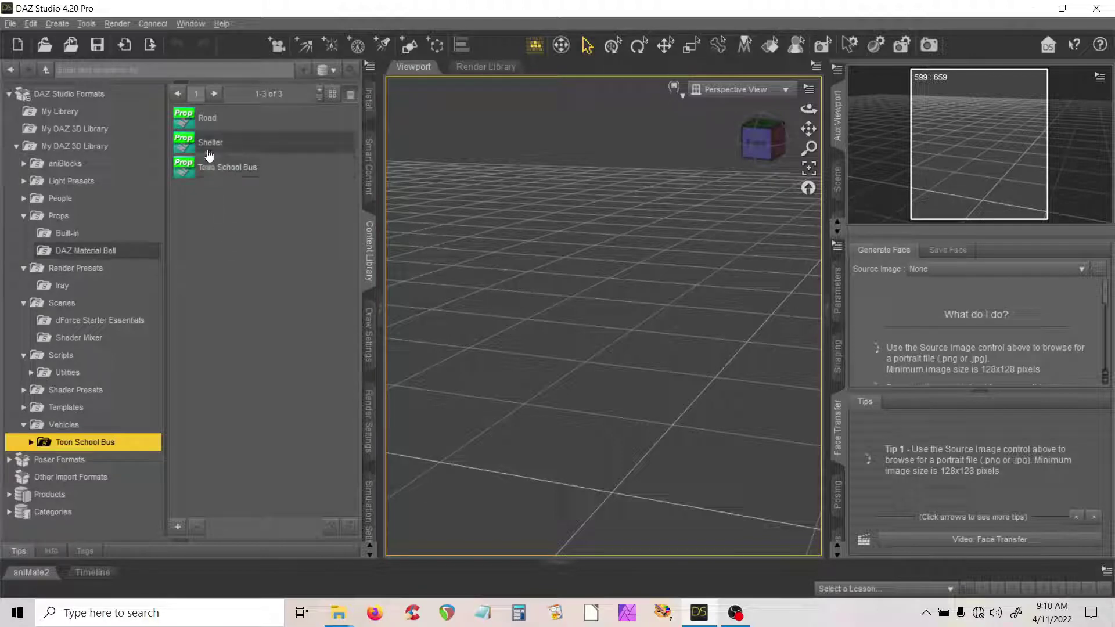
mouse_move(208, 124)
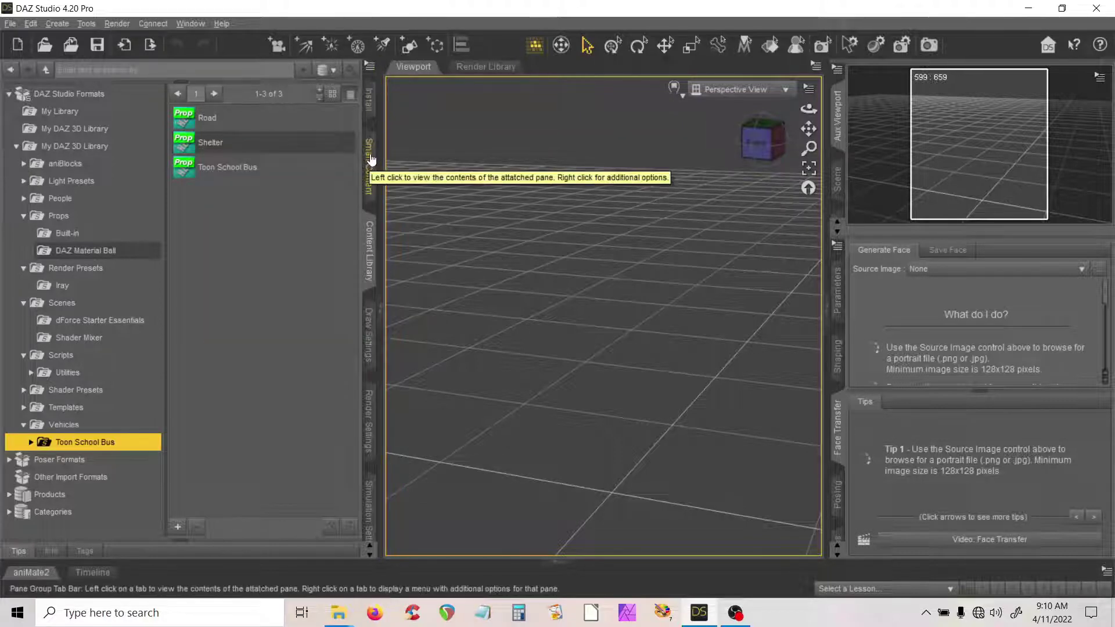
Step: Switch to Smart Content and check the Toon School Bus product under Props and the products under Shaders
click(370, 166)
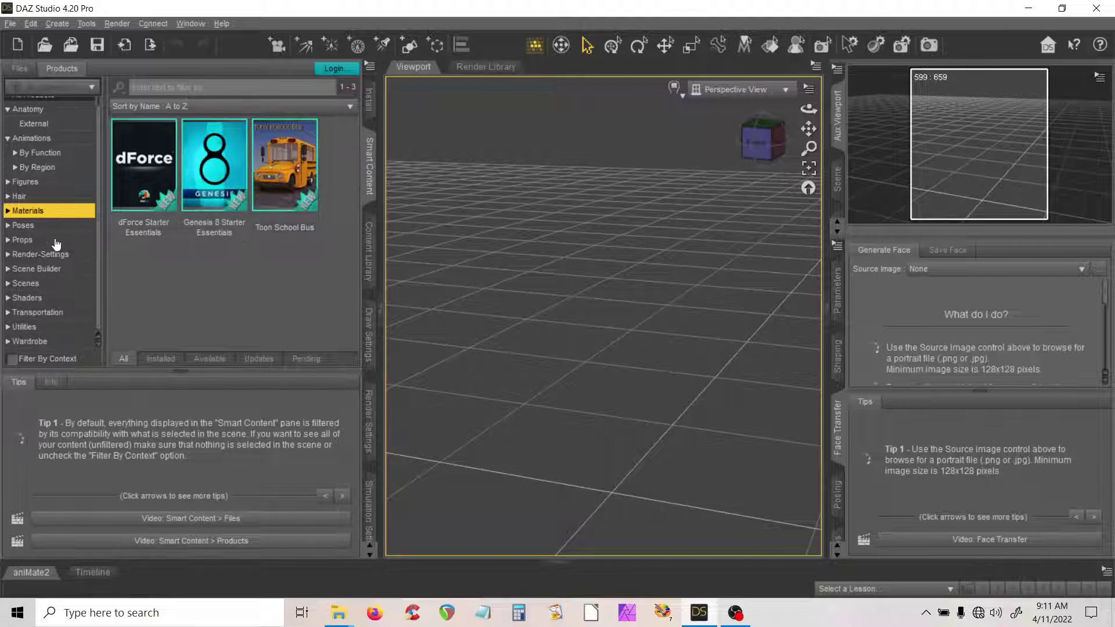
click(18, 240)
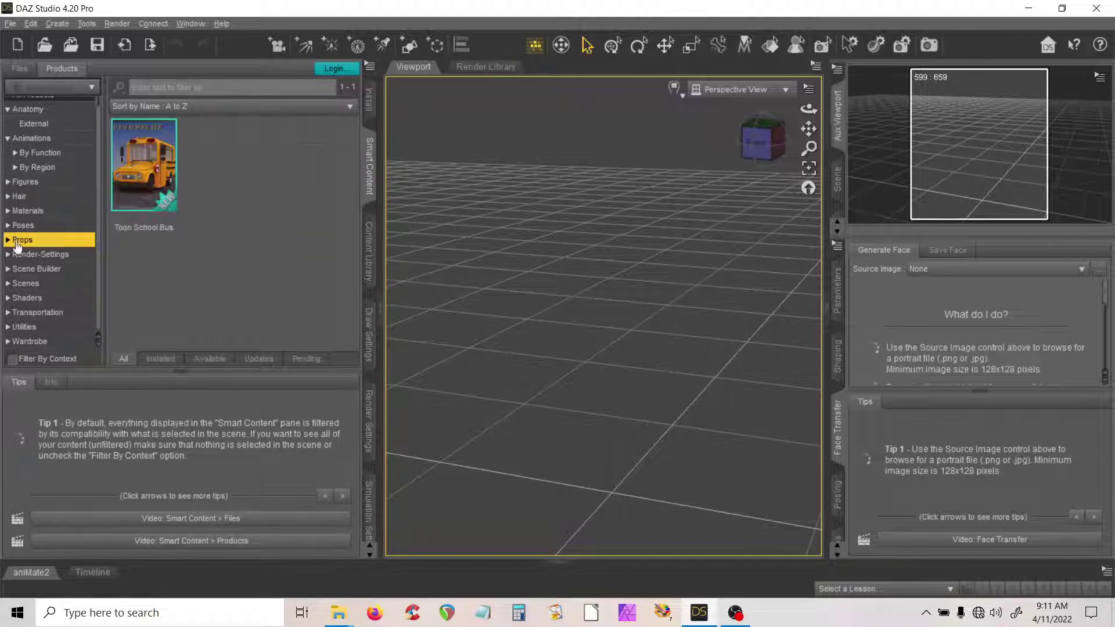
click(146, 173)
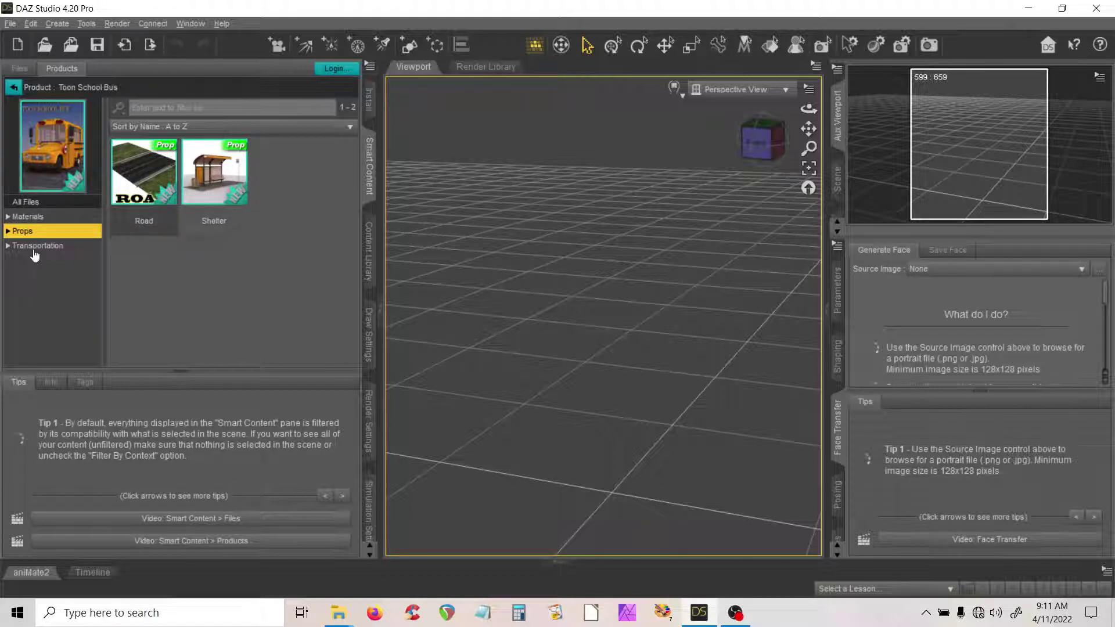
click(14, 89)
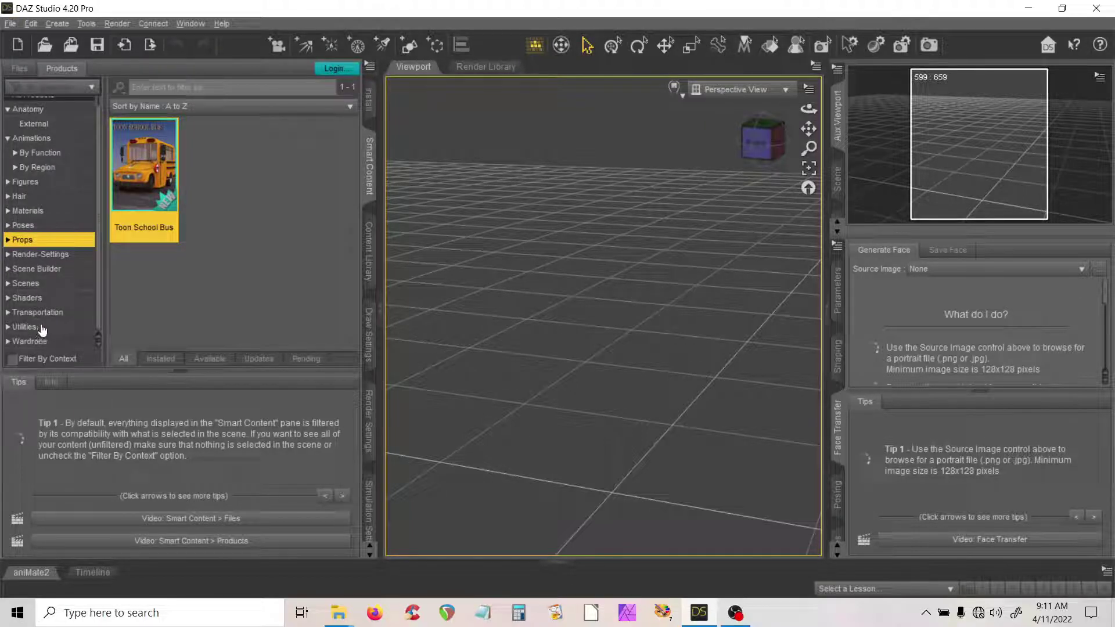
click(28, 298)
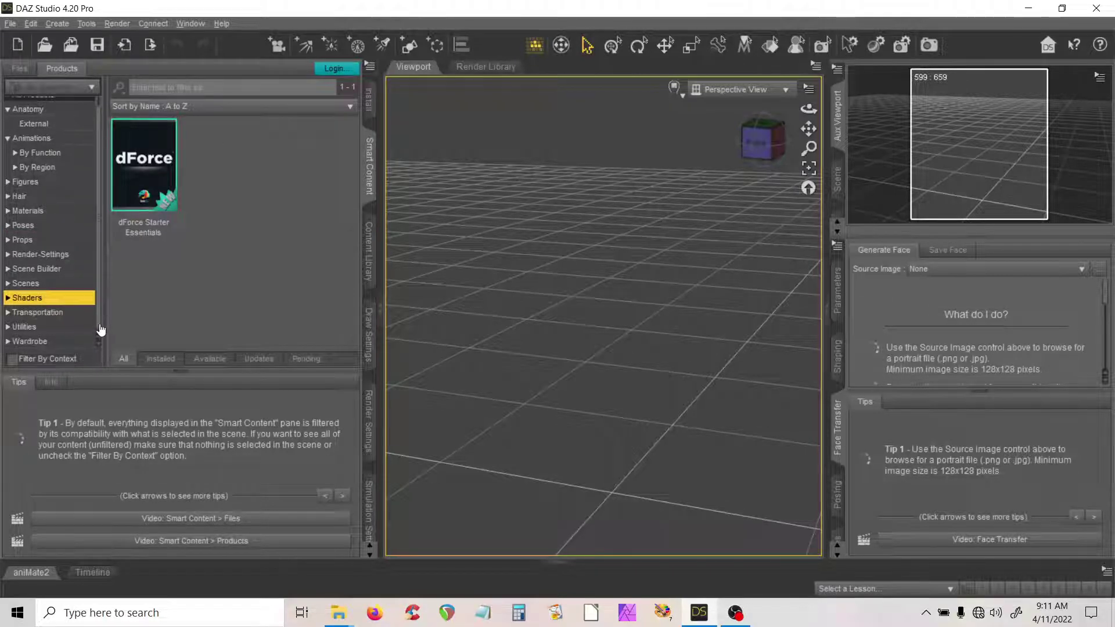
Step: Load the Toon School Bus prop from the Transportation category into the scene and view it from the side
click(55, 313)
double_click(151, 155)
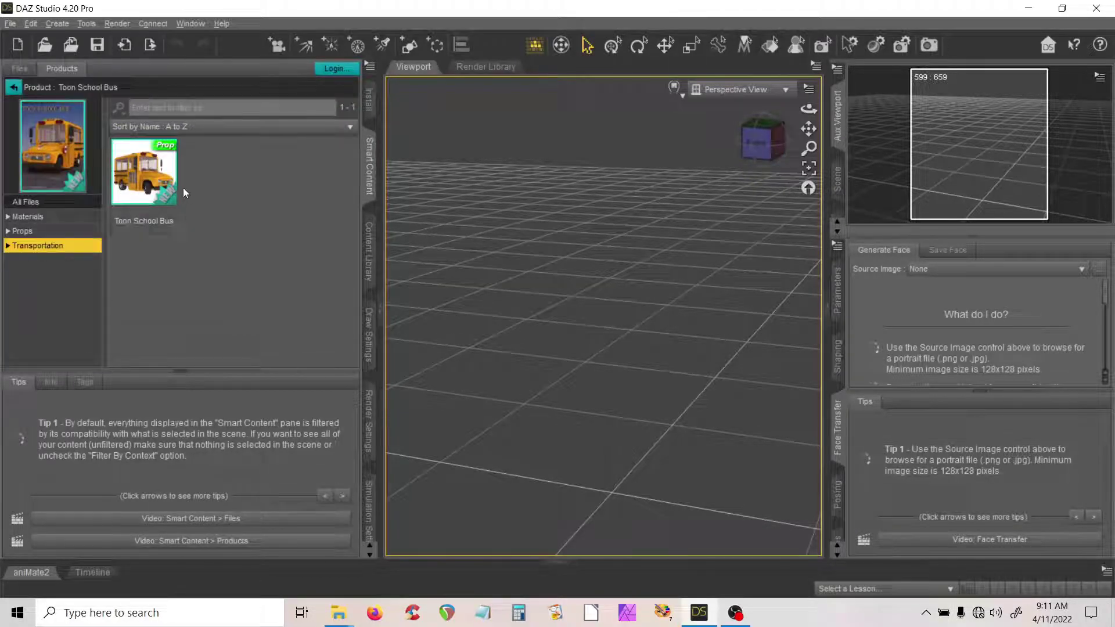
double_click(153, 178)
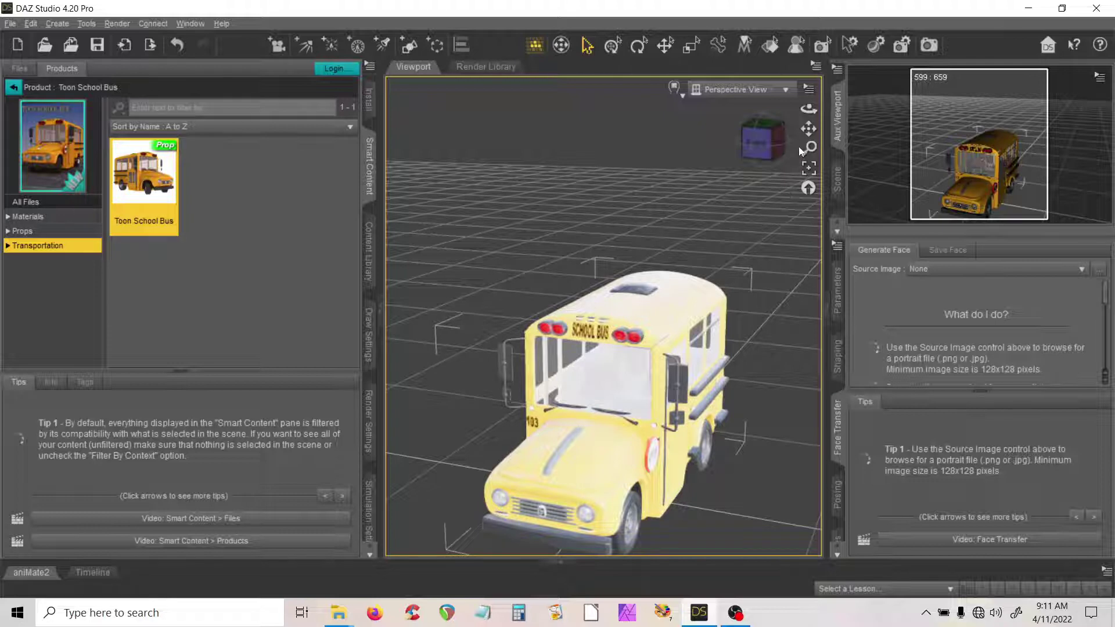
drag(808, 128, 760, 268)
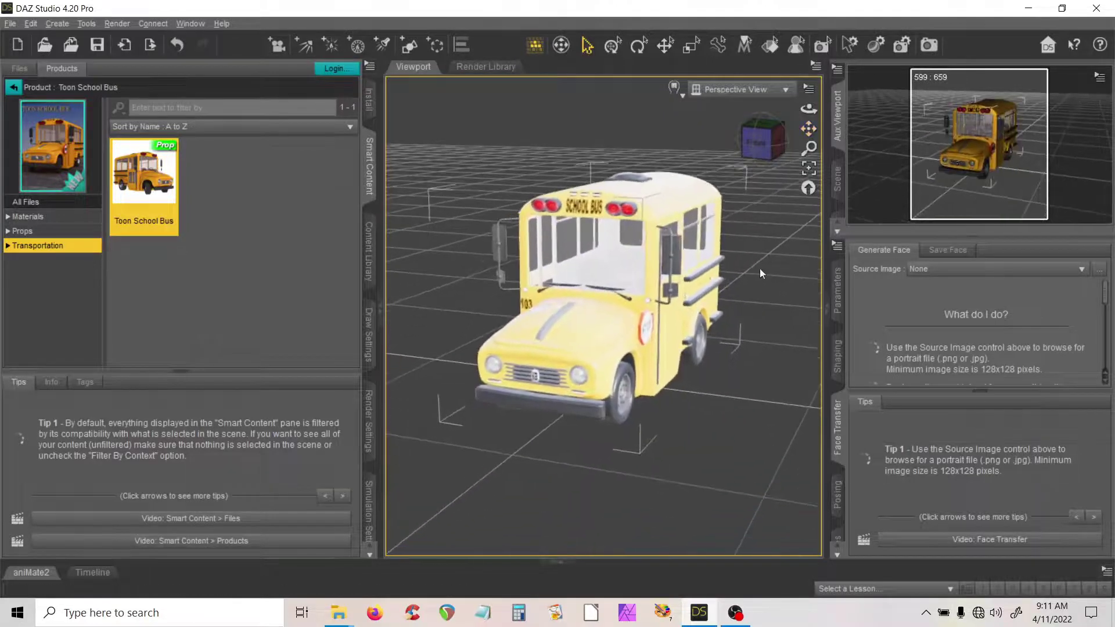
drag(809, 109, 749, 112)
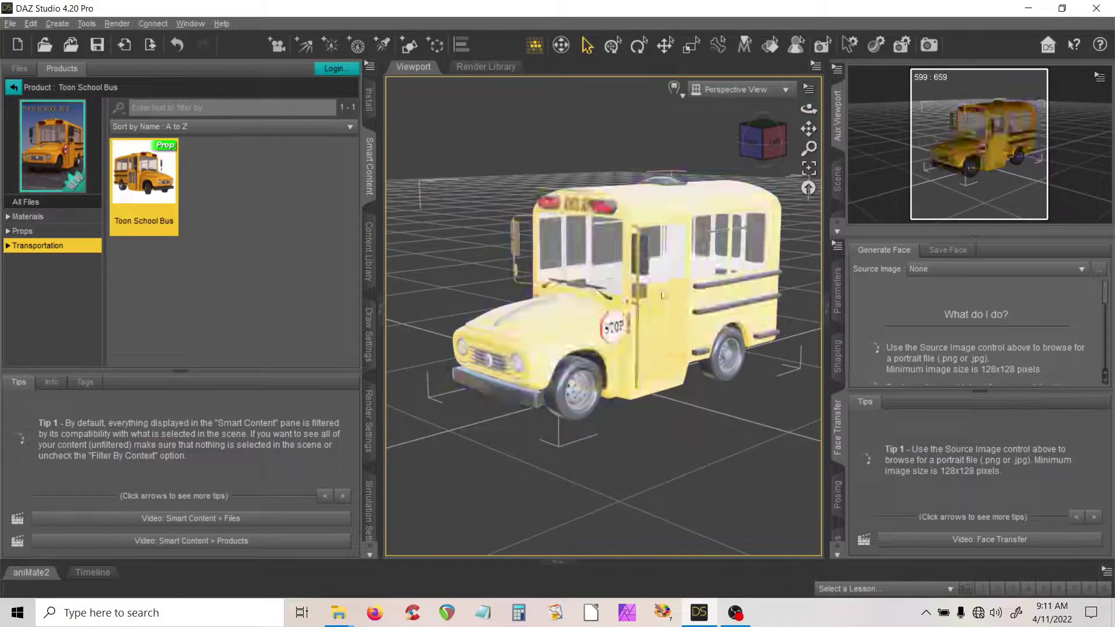
Step: Return to the Content Library and close DAZ Studio without saving the scene
click(370, 251)
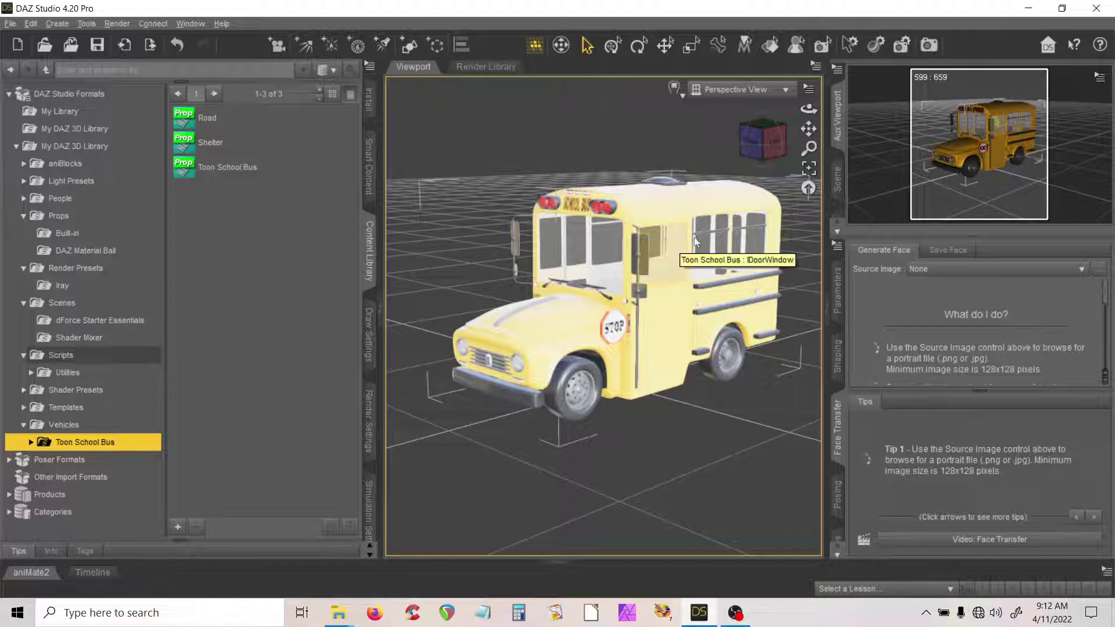
click(1097, 10)
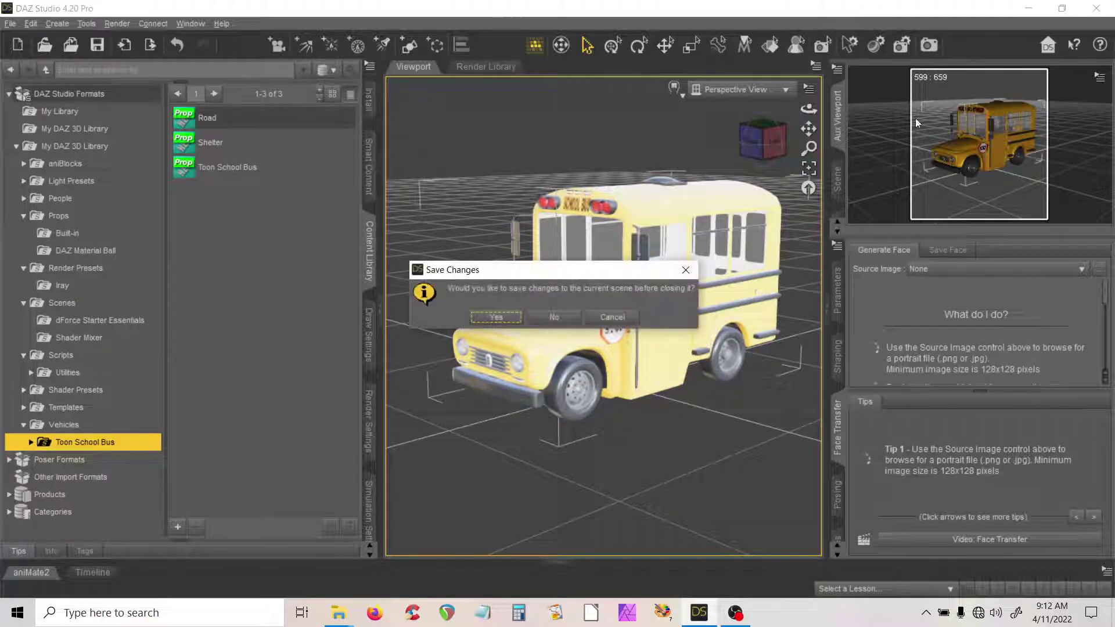
click(556, 318)
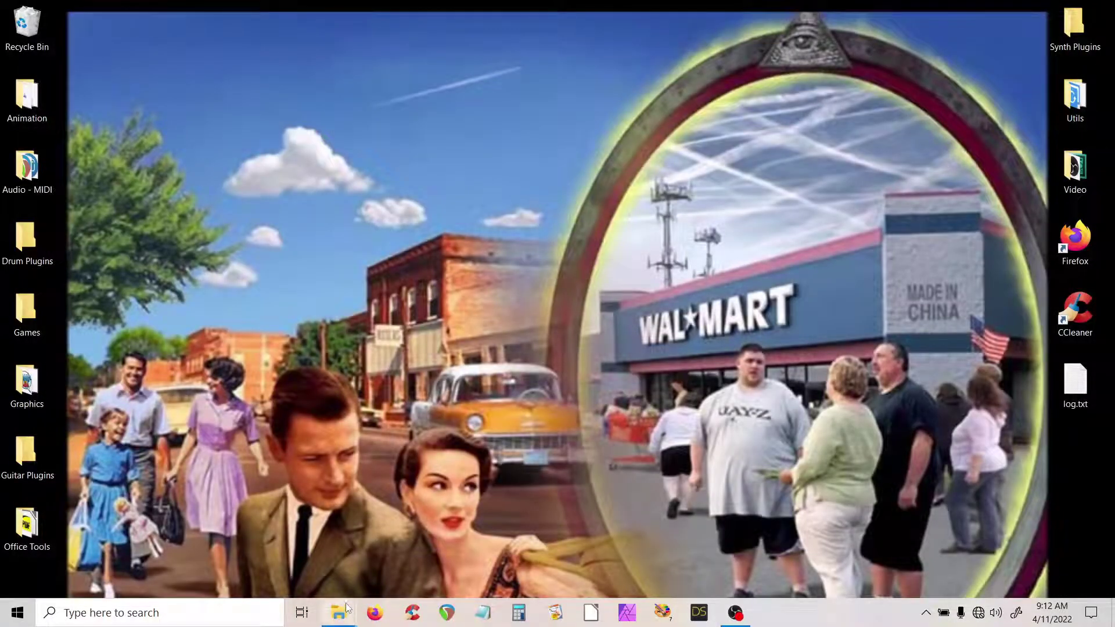
Step: Bring up the Daz Store Content and My DAZ 3D Library folders in File Explorer and extract Toon School Bus Iray Add-On.zip to the suggested folder
mouse_move(348, 612)
click(387, 578)
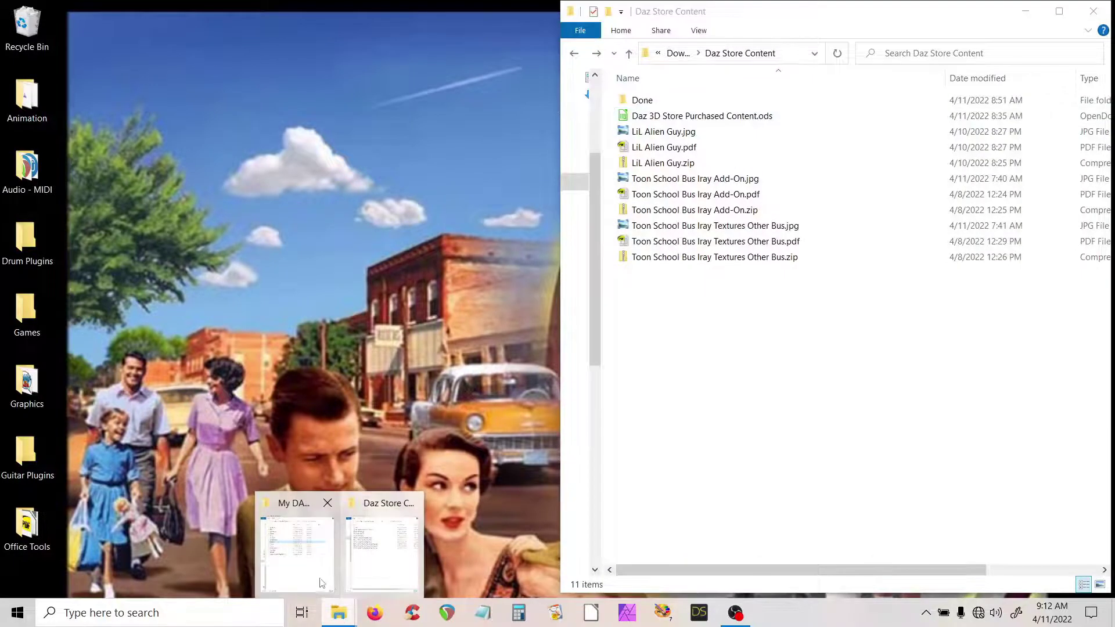
click(297, 555)
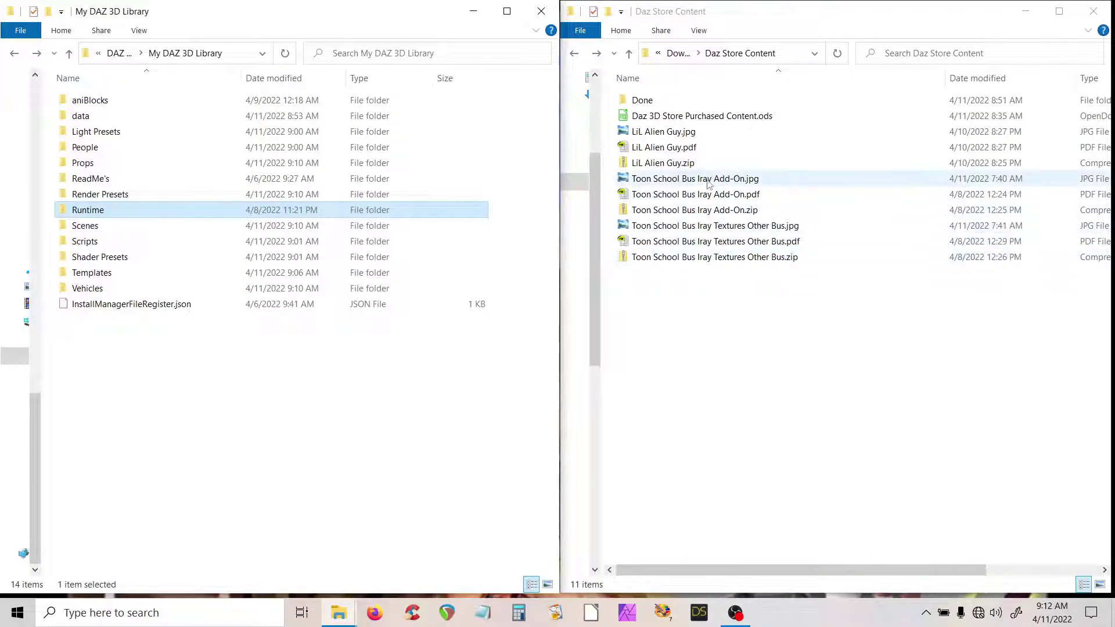
right_click(691, 216)
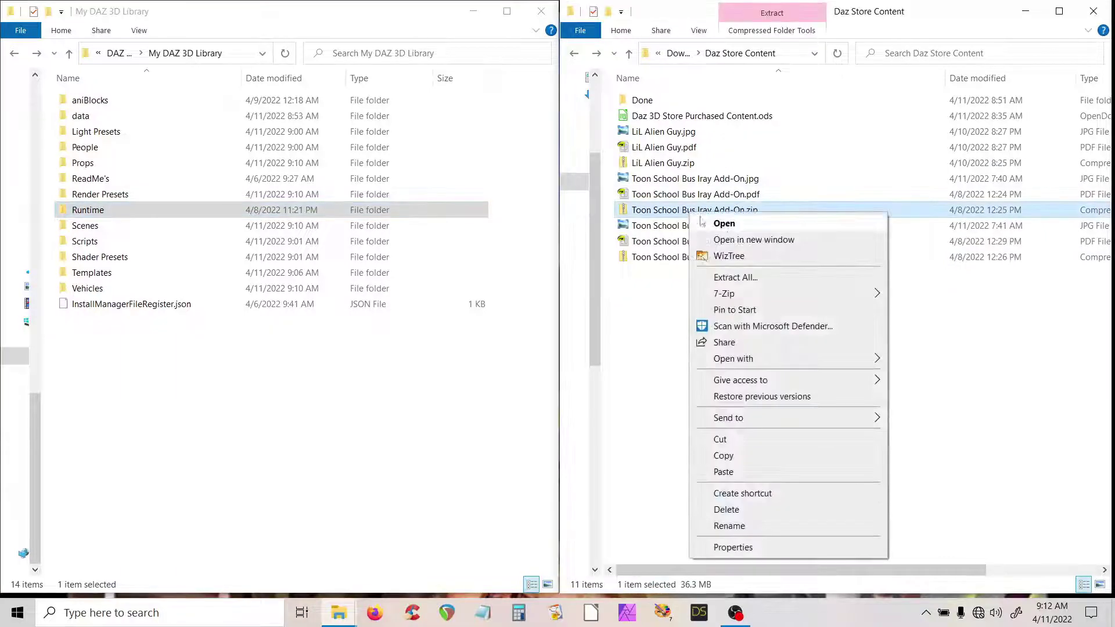
click(739, 284)
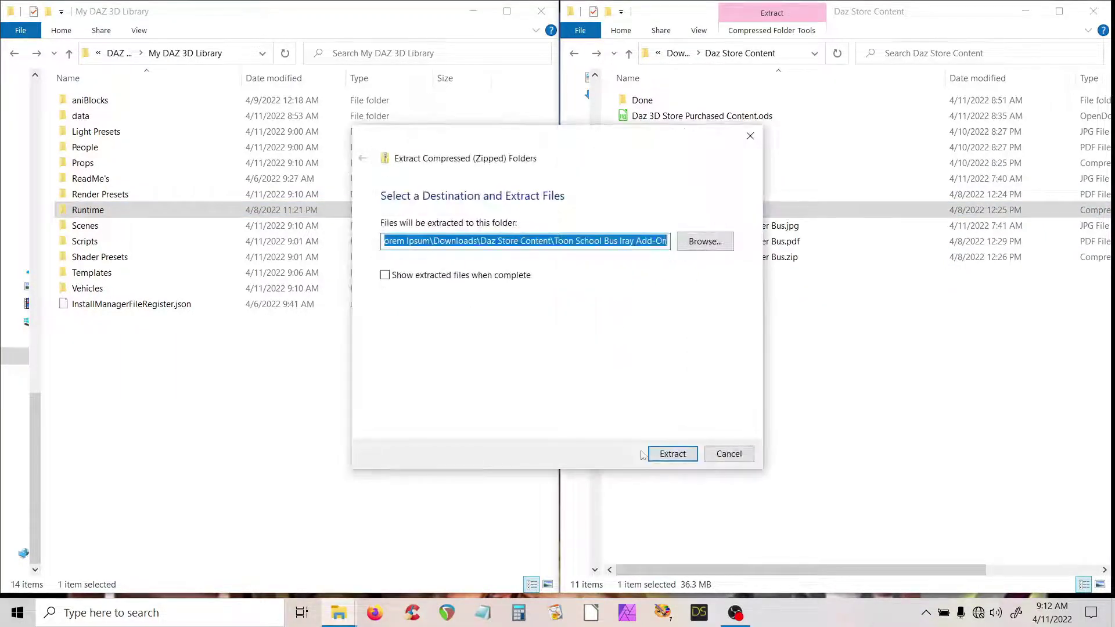
click(662, 454)
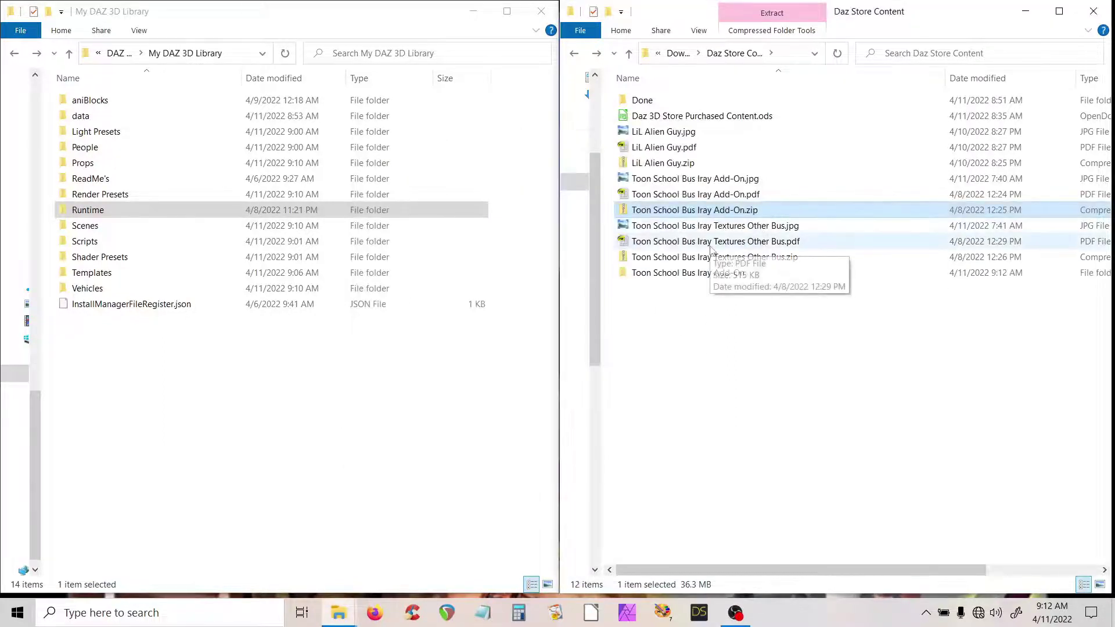
Step: Move the Toon School Bus Iray Add-On JPG, PDF and ZIP files into the Done folder
click(672, 182)
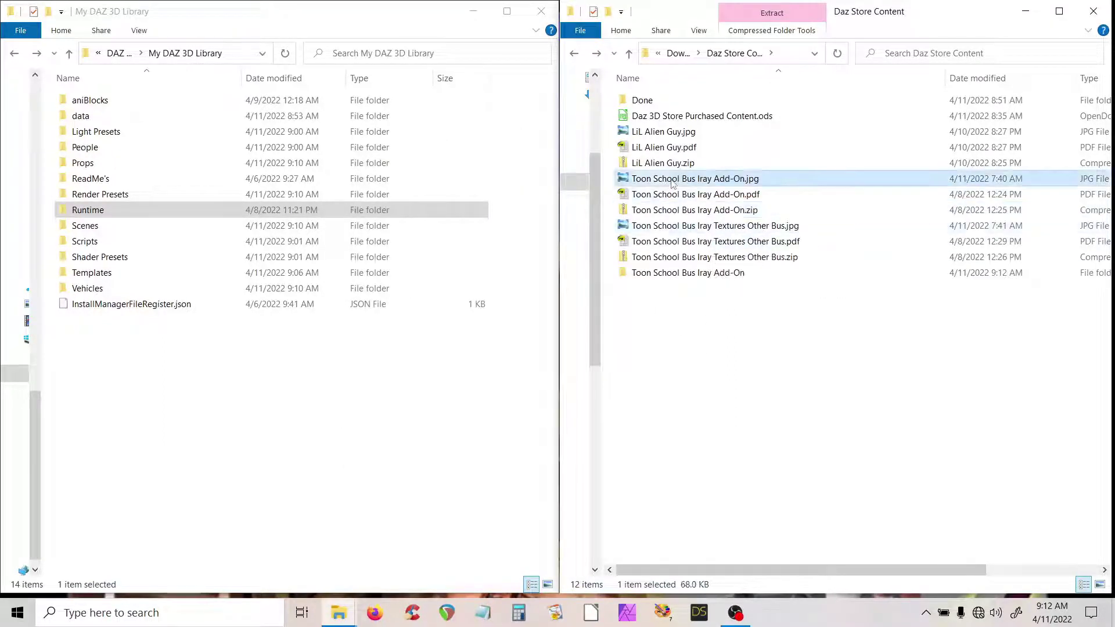
shift+click(710, 214)
drag(710, 214, 646, 100)
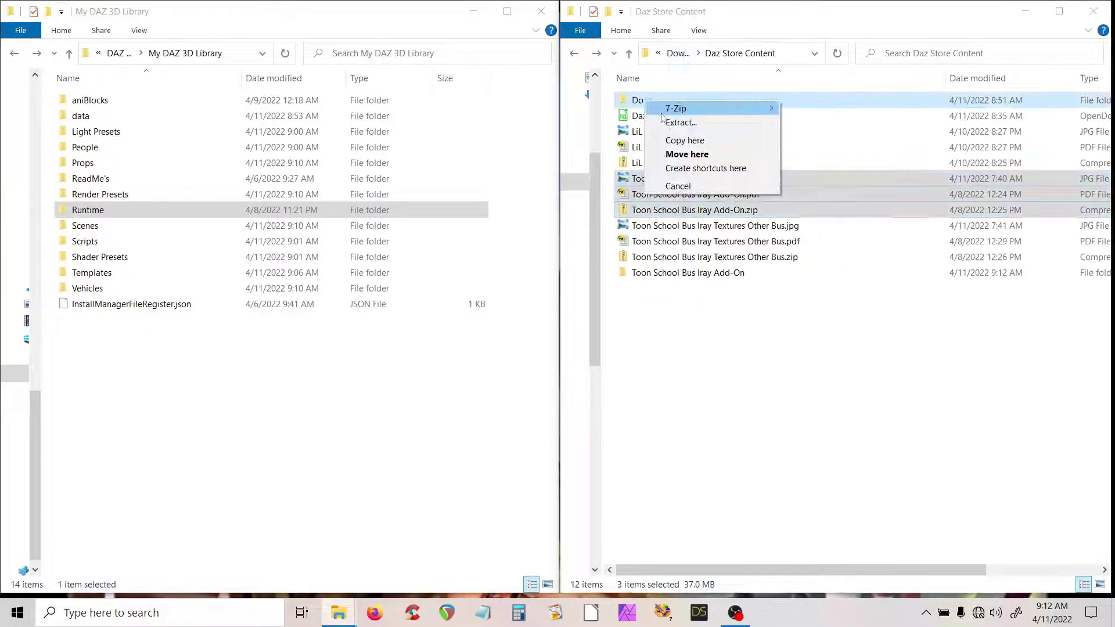
click(689, 155)
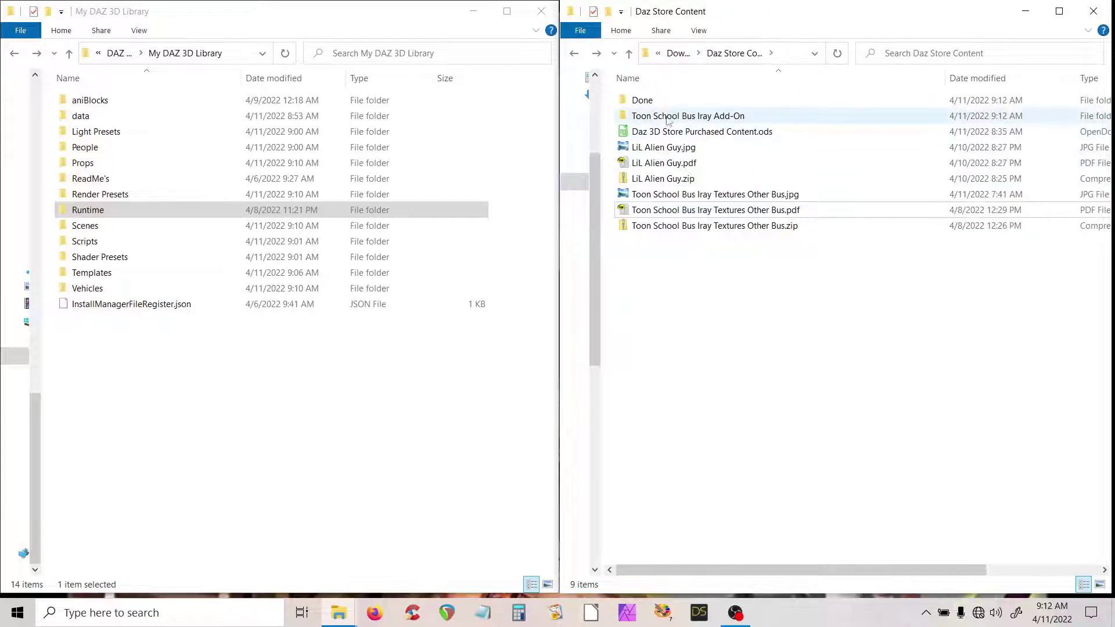
Step: Copy the Runtime and Vehicles folders from the extracted Toon School Bus Iray Add-On's Content folder into My DAZ 3D Library
double_click(669, 118)
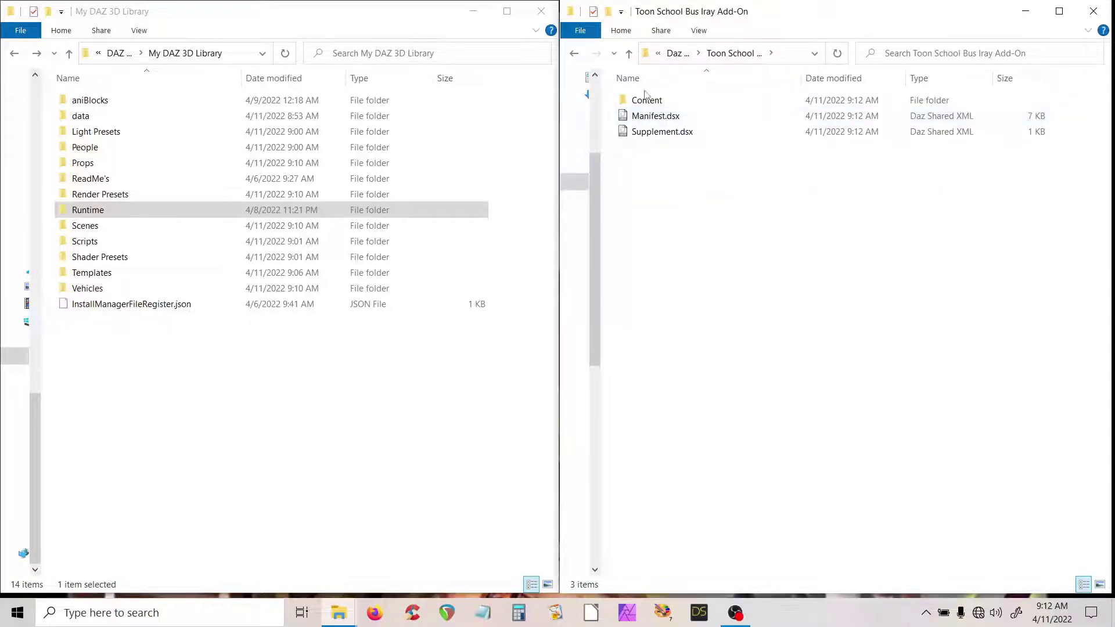
double_click(652, 103)
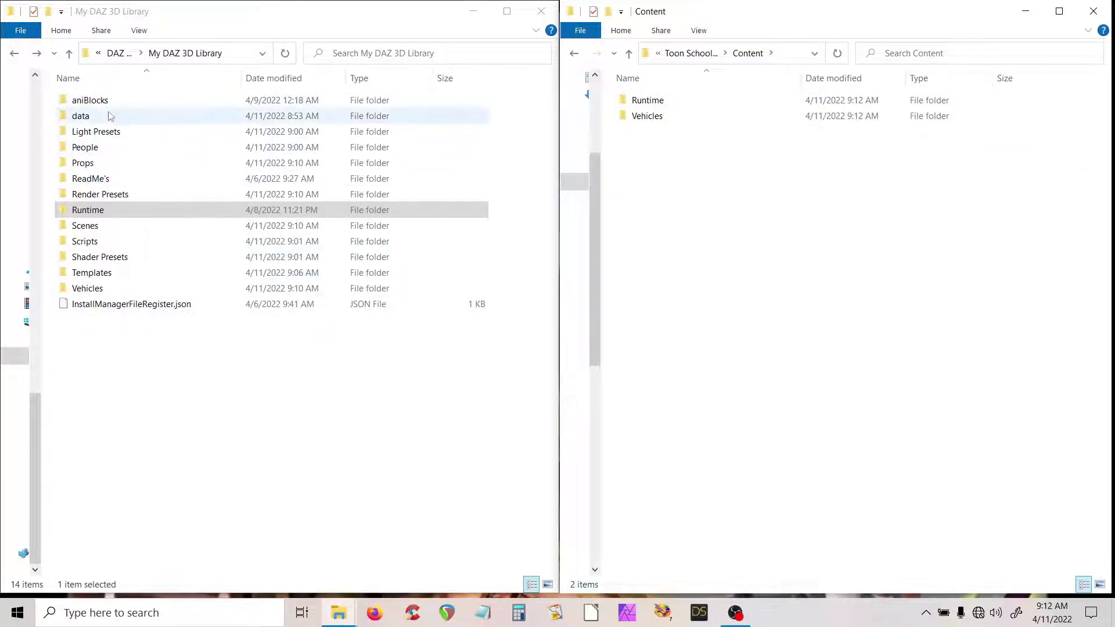
click(147, 355)
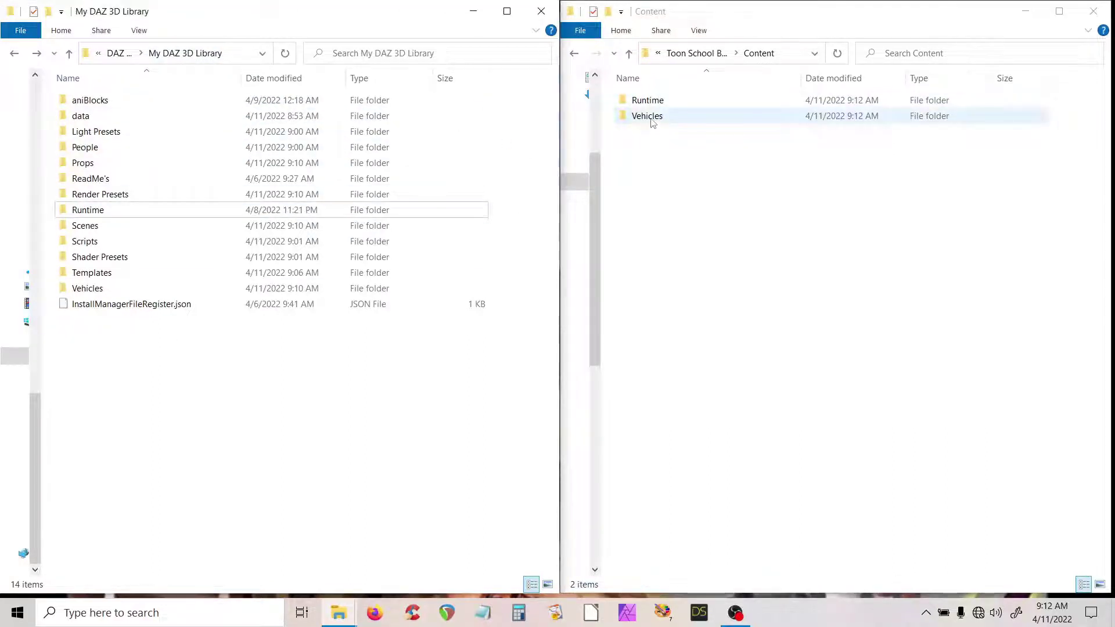
click(652, 117)
shift+click(655, 101)
drag(649, 105, 145, 340)
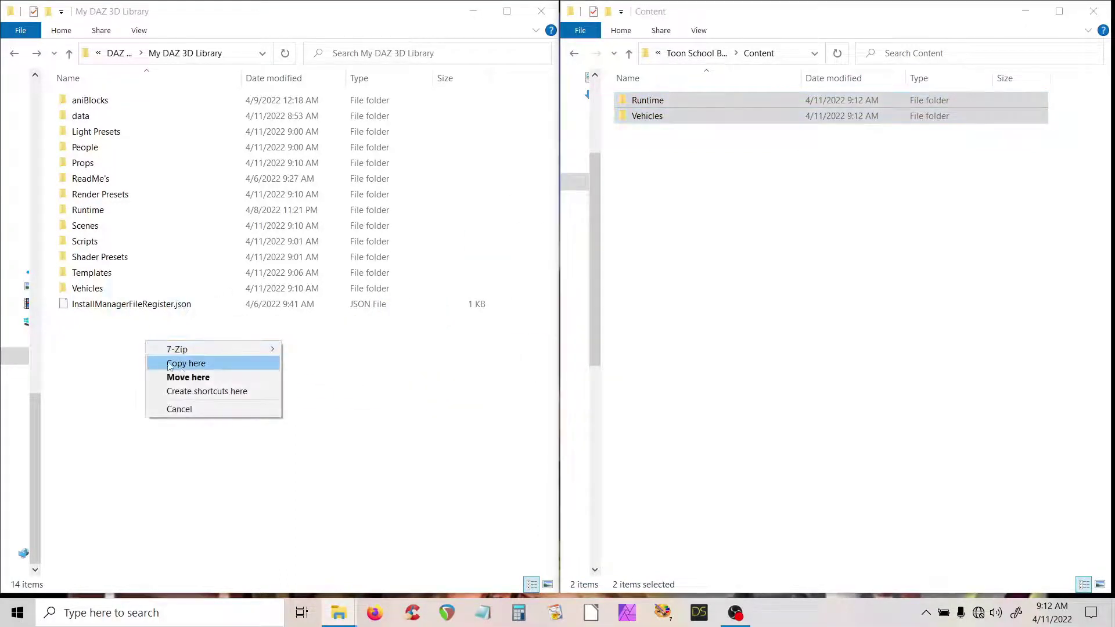
click(187, 364)
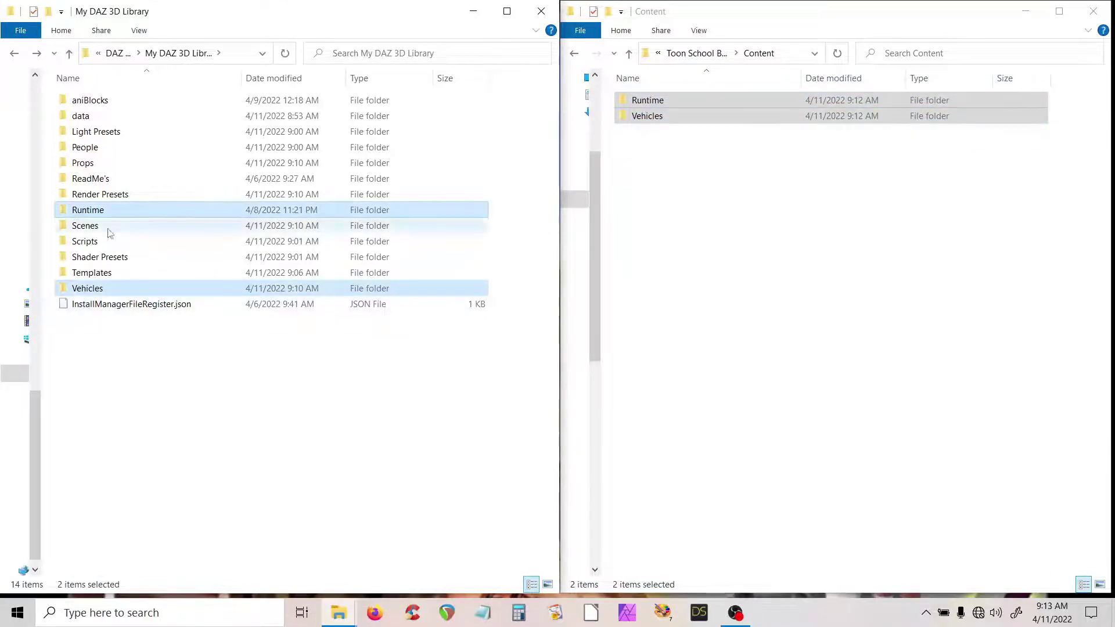
click(130, 349)
click(696, 192)
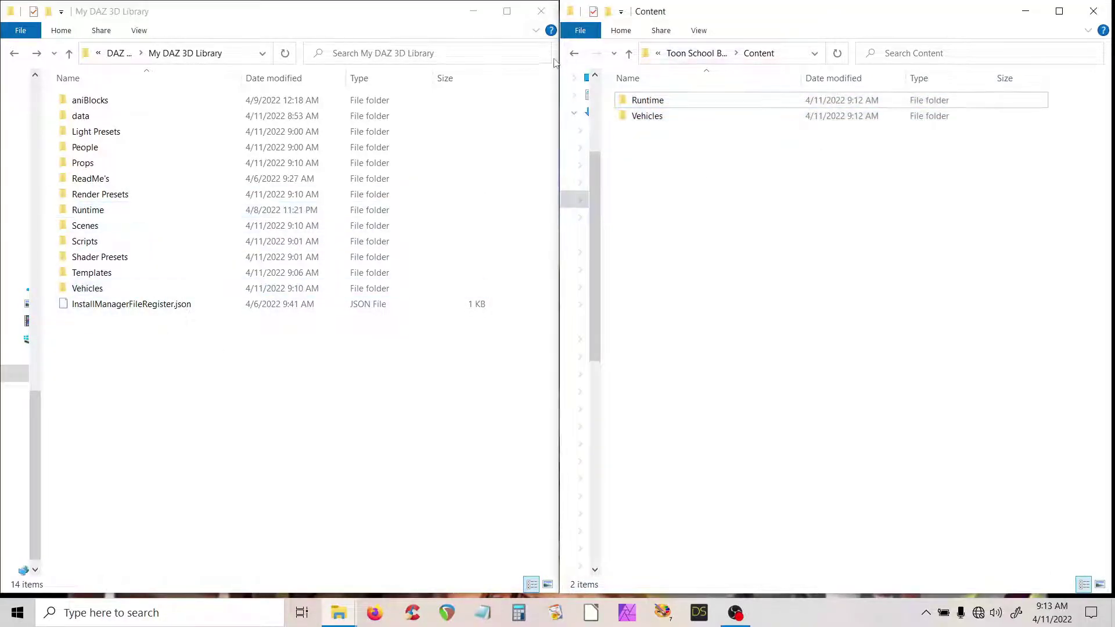
Step: Return to the Daz Store Content folder and delete the extracted Toon School Bus Iray Add-On folder
click(575, 54)
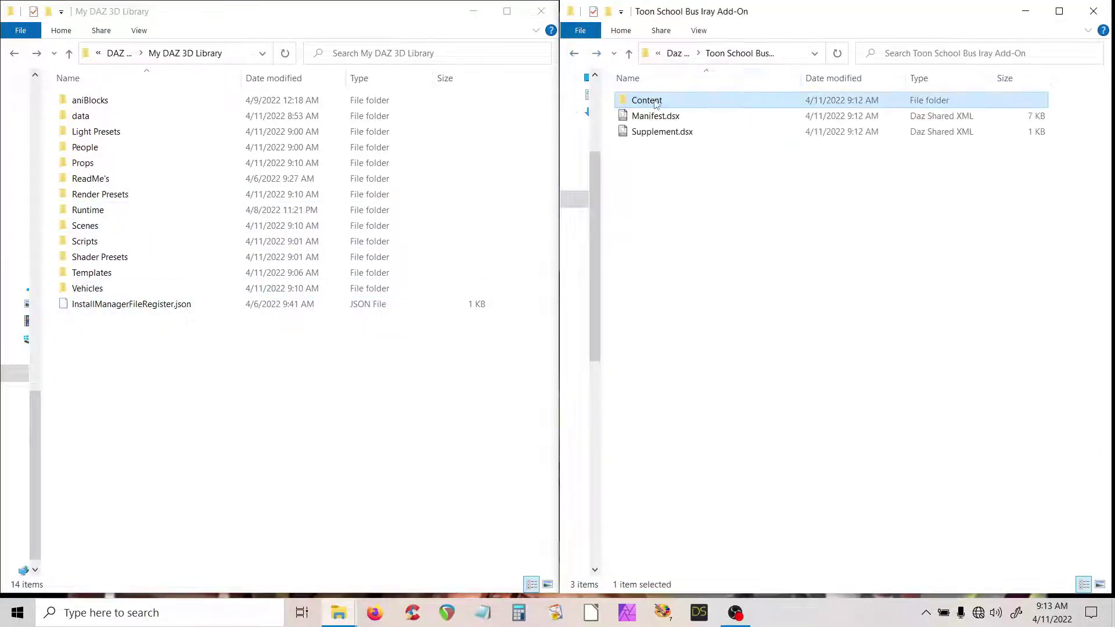
click(574, 53)
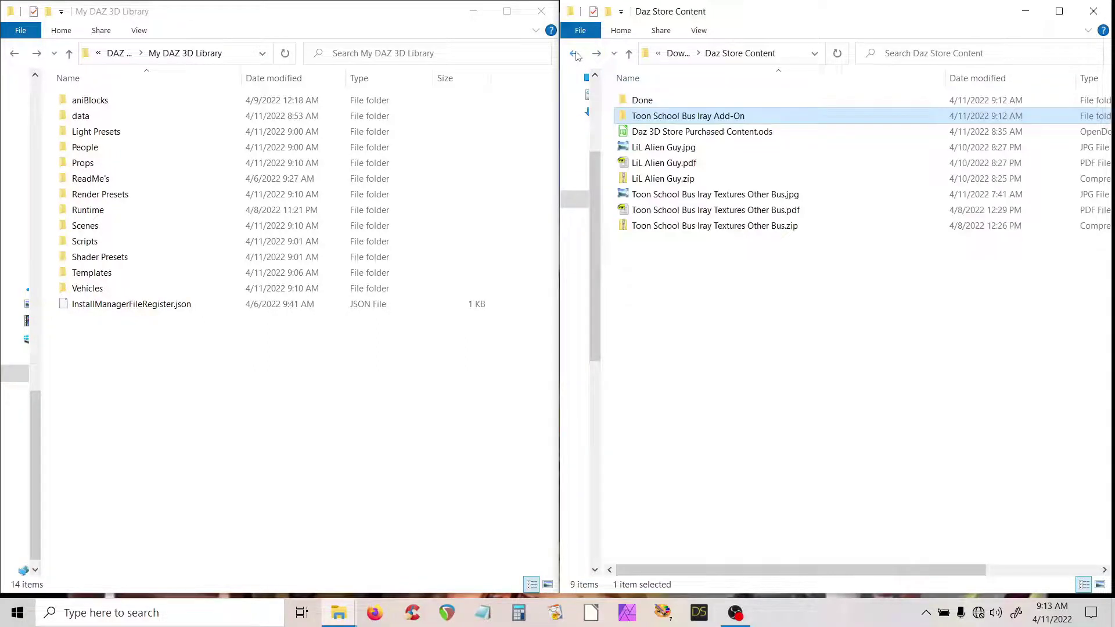
right_click(663, 118)
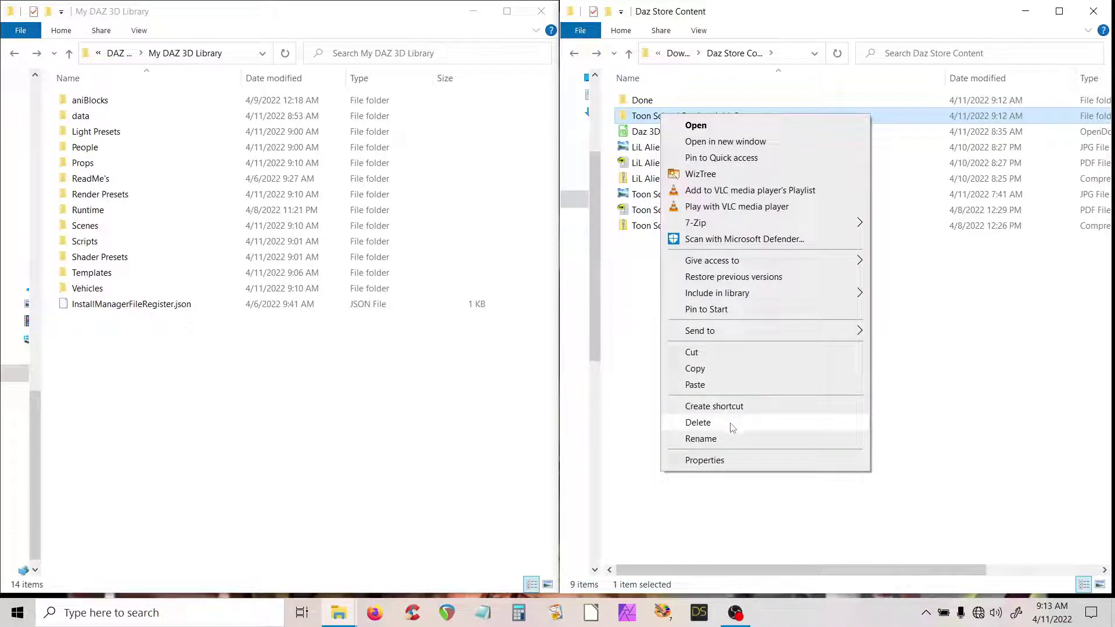
click(698, 423)
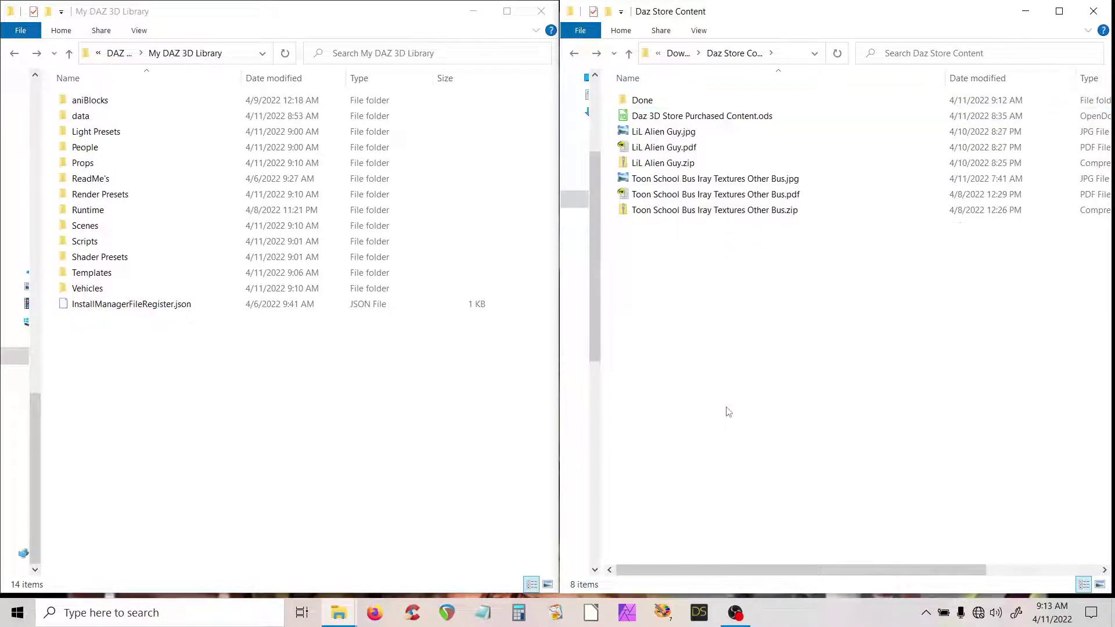
Step: Launch DAZ Studio and dismiss its Welcome window
click(700, 613)
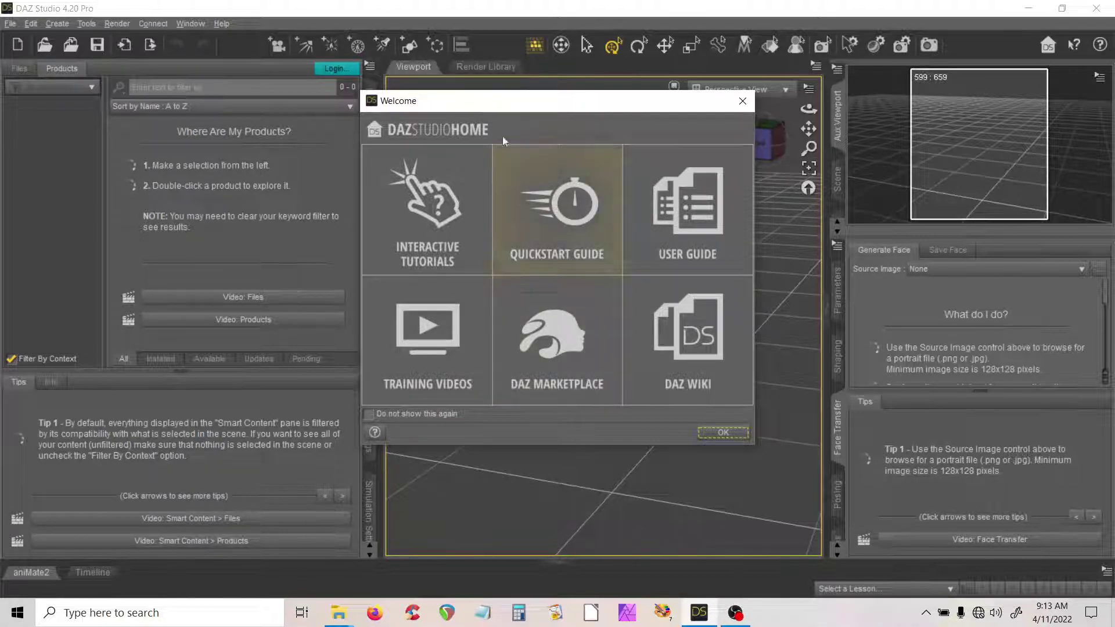
mouse_move(512, 101)
mouse_down()
mouse_move(528, 213)
mouse_move(528, 113)
mouse_up()
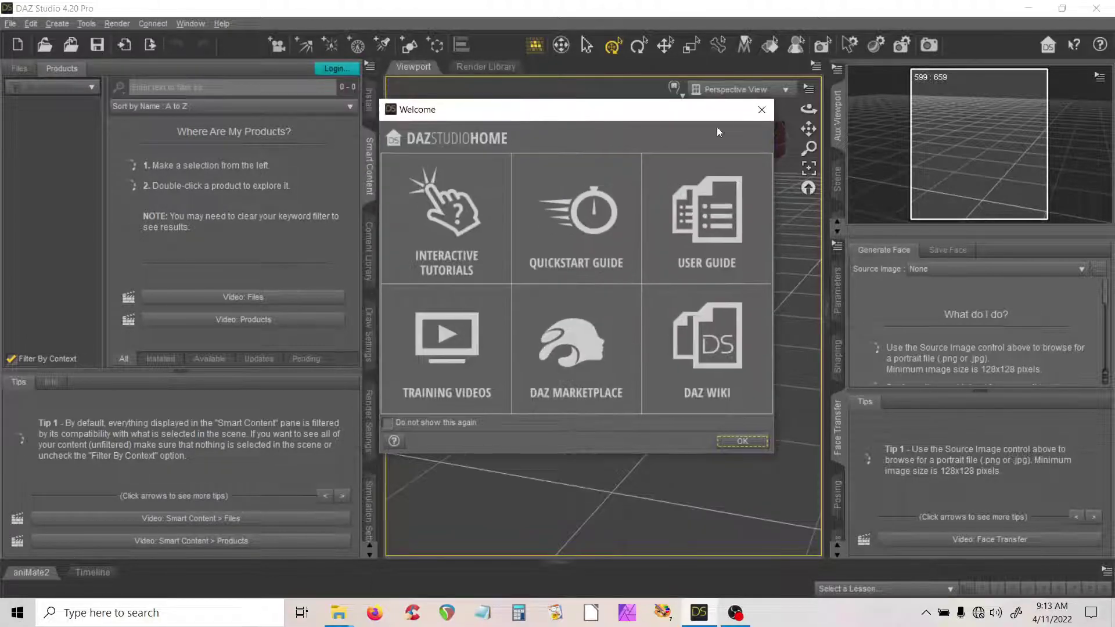
click(759, 110)
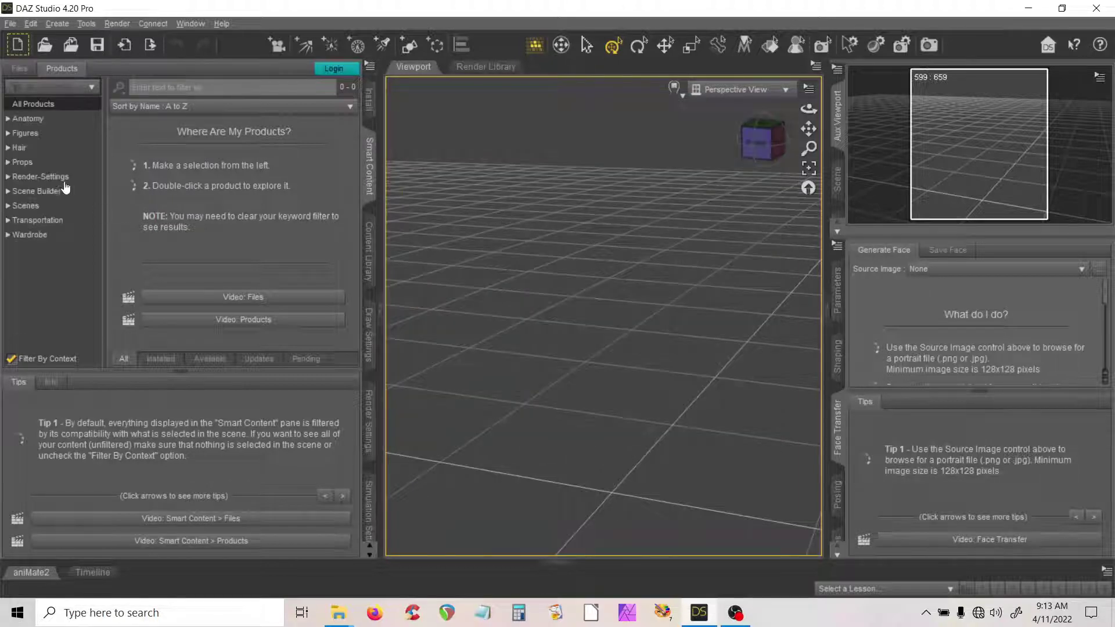
Step: Look through the Smart Content product categories from Anatomy to Wardrobe for the Toon School Bus Iray add-on
click(21, 120)
click(22, 134)
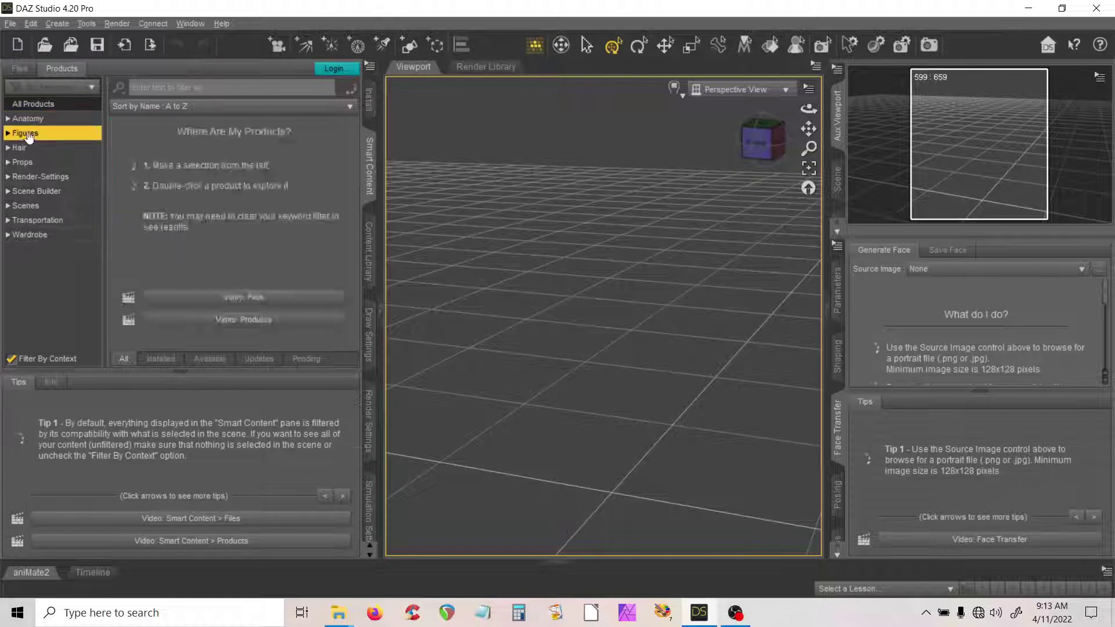
click(21, 149)
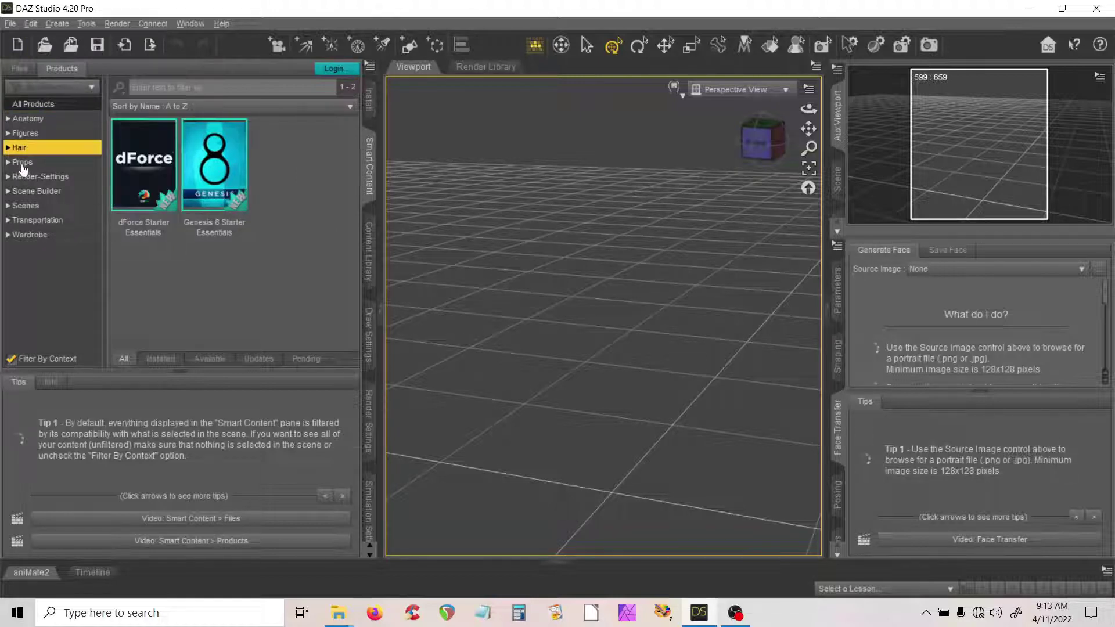
click(23, 165)
click(33, 178)
click(37, 193)
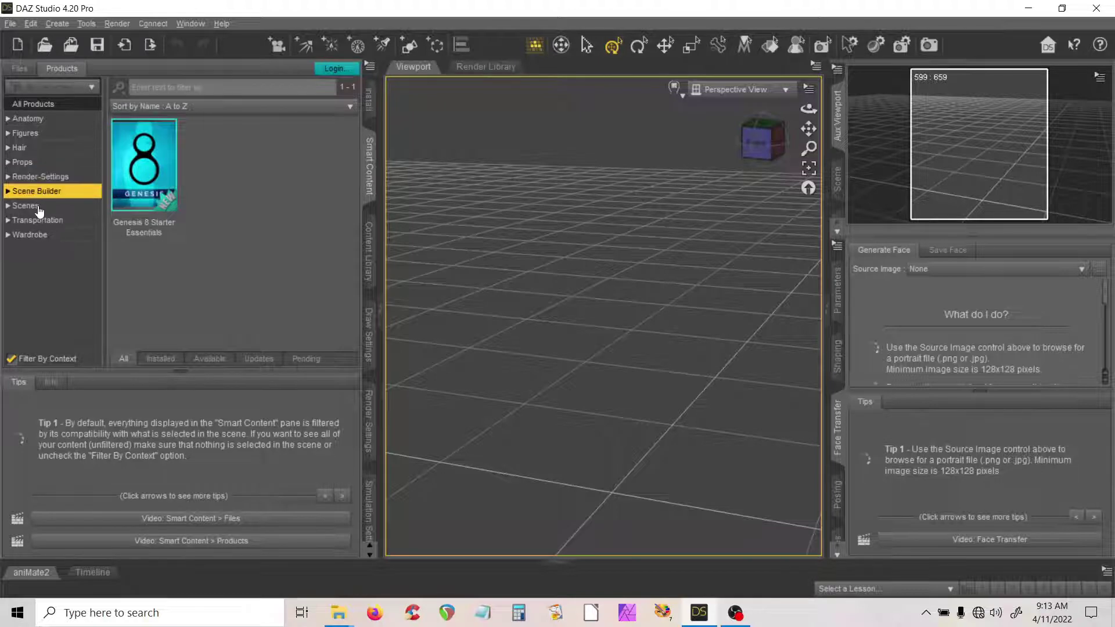
click(36, 207)
click(37, 222)
click(41, 237)
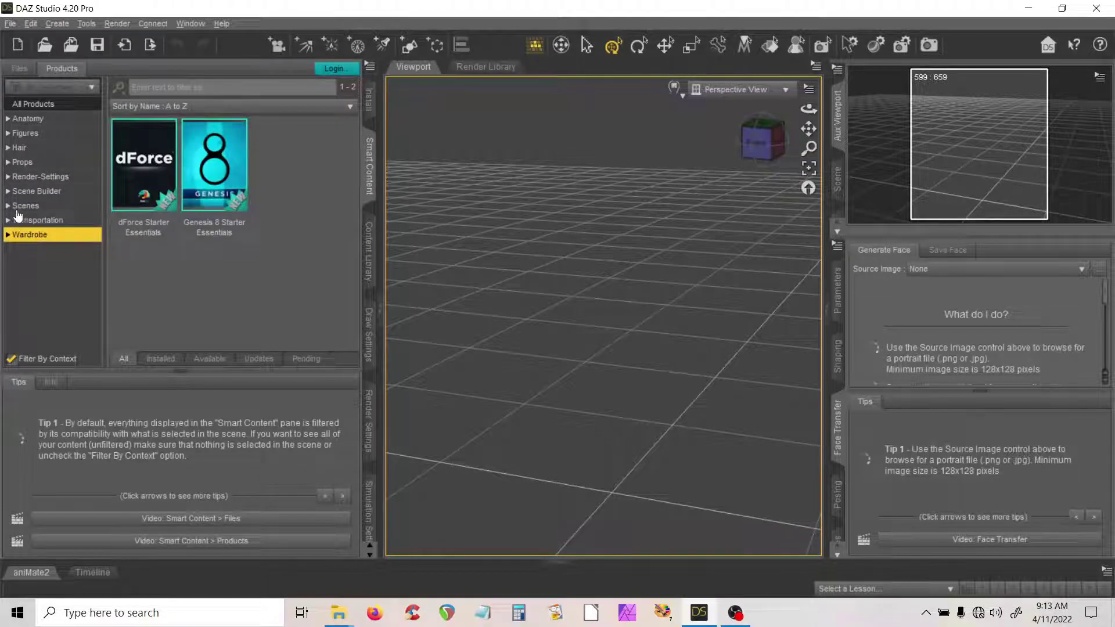
Step: Check the Transportation, Props and Scene Builder categories and their subcategories for the add-on, and collapse them again
click(22, 223)
click(7, 220)
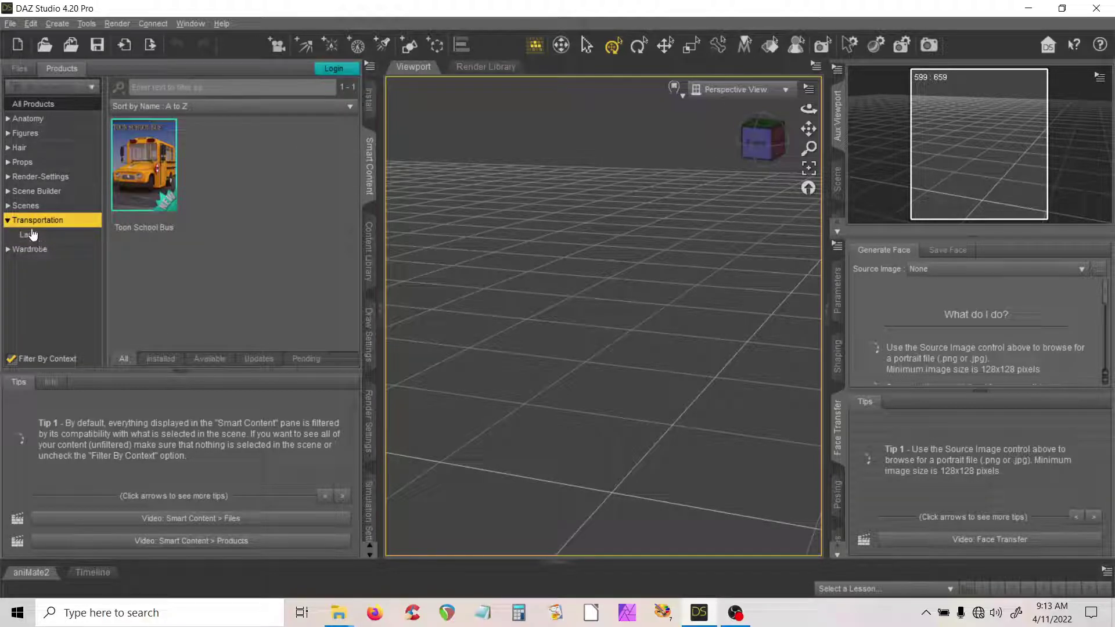
click(31, 236)
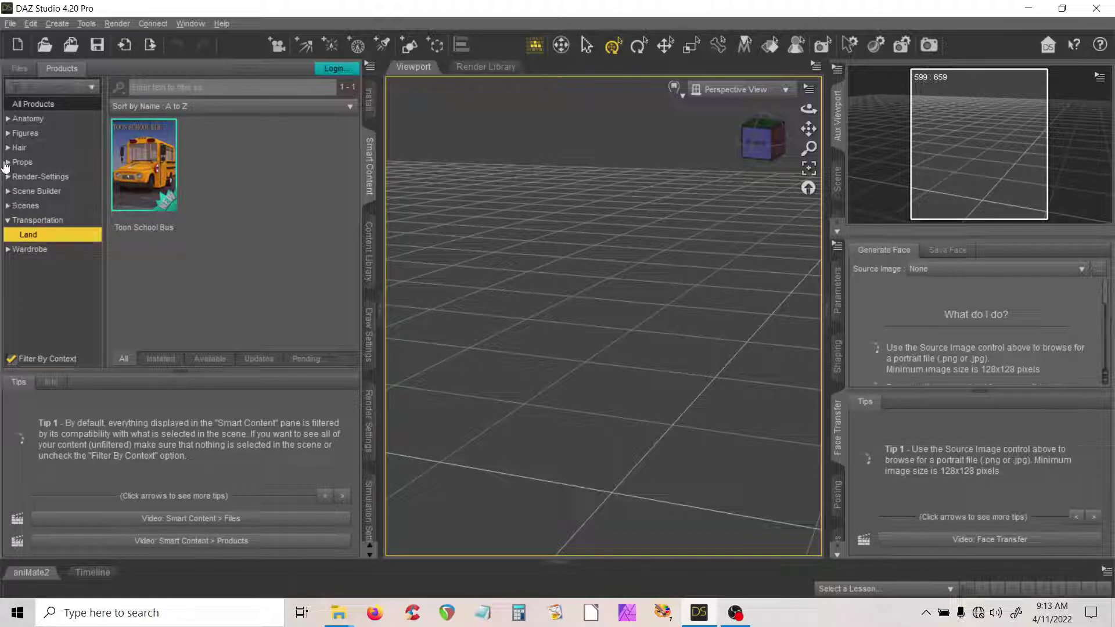
click(7, 163)
click(23, 164)
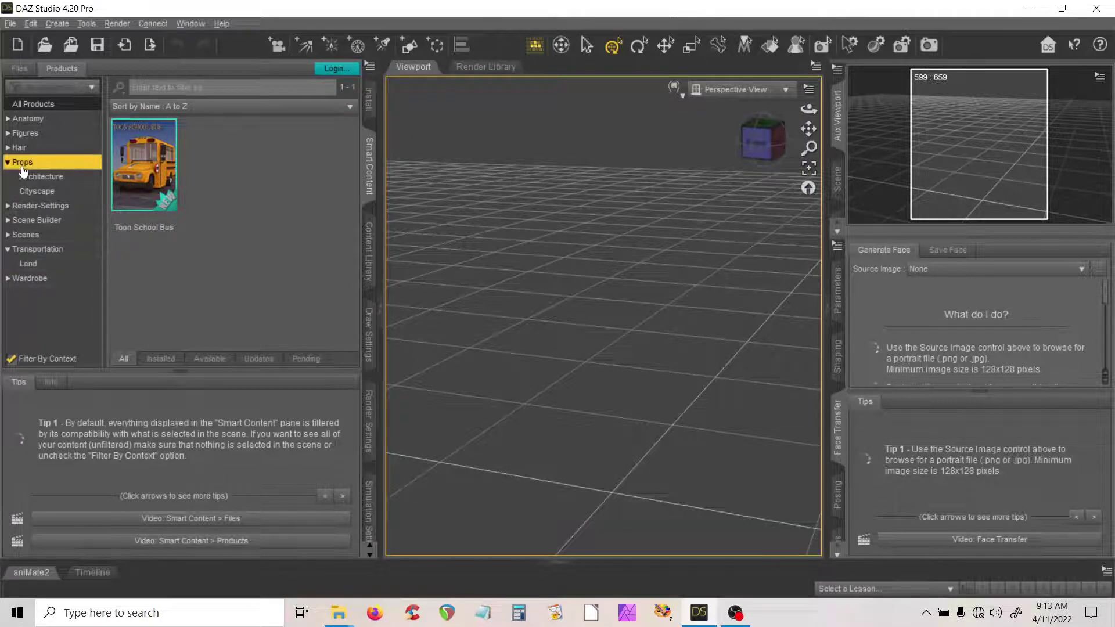
click(38, 191)
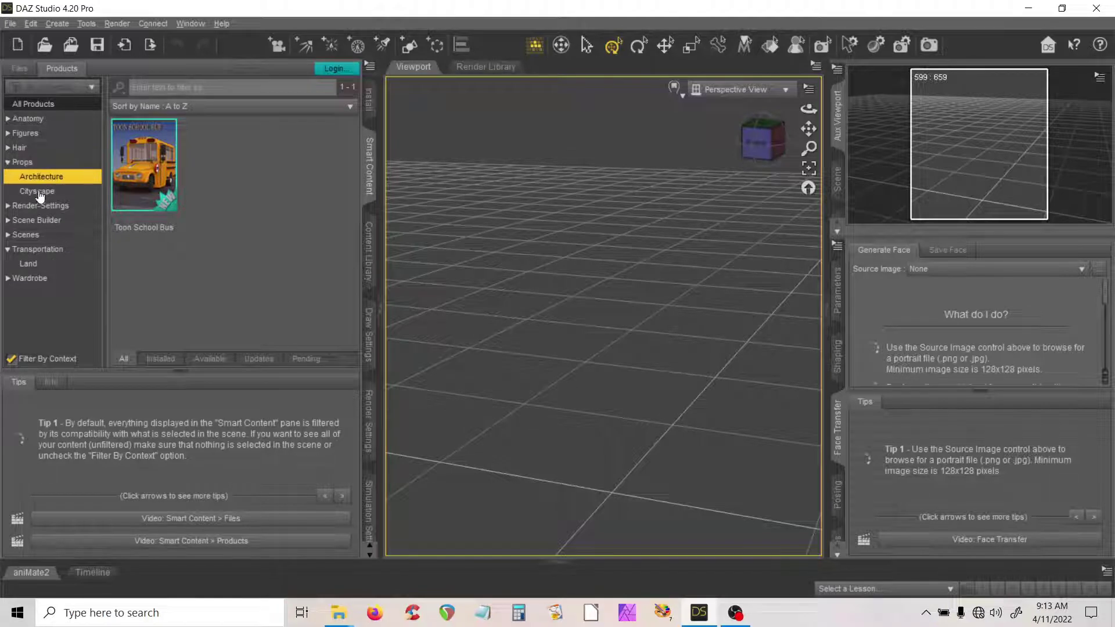
click(19, 163)
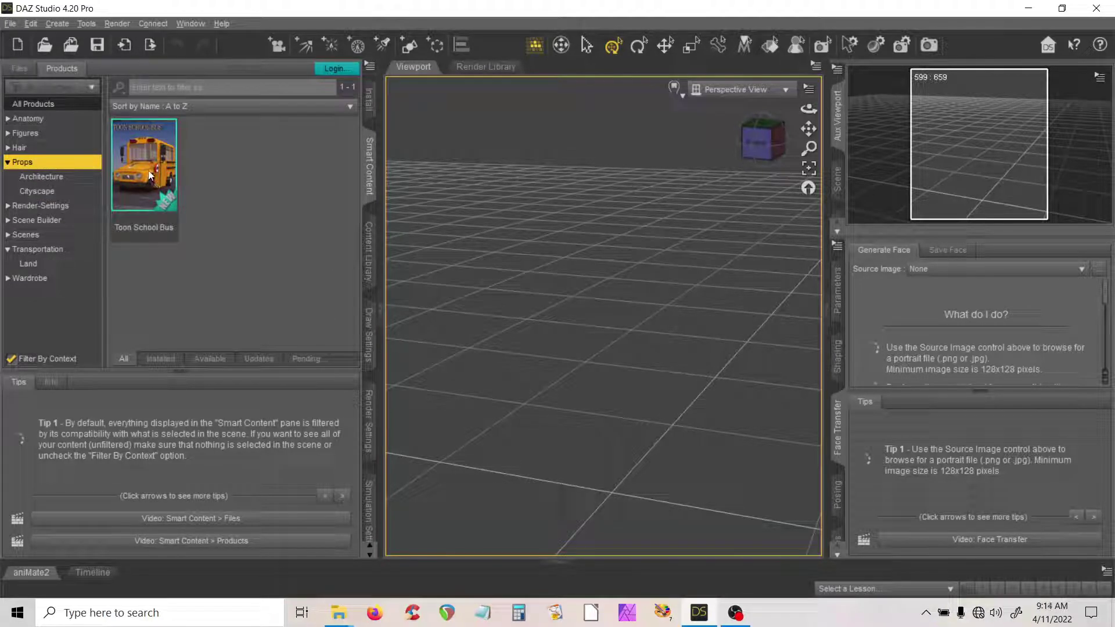
click(8, 221)
click(29, 221)
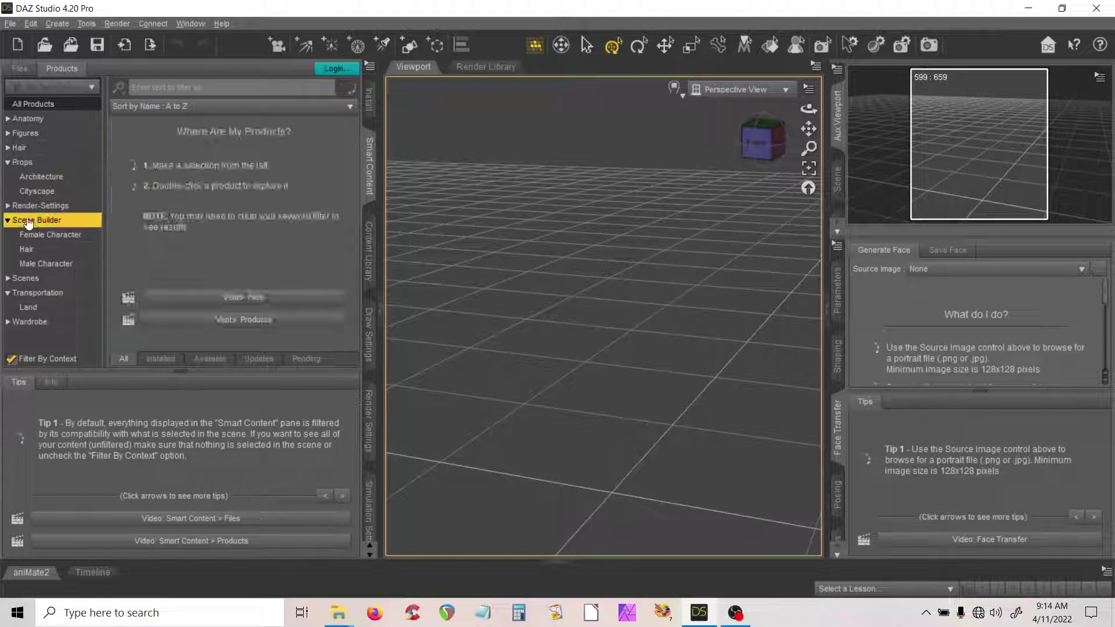
click(7, 221)
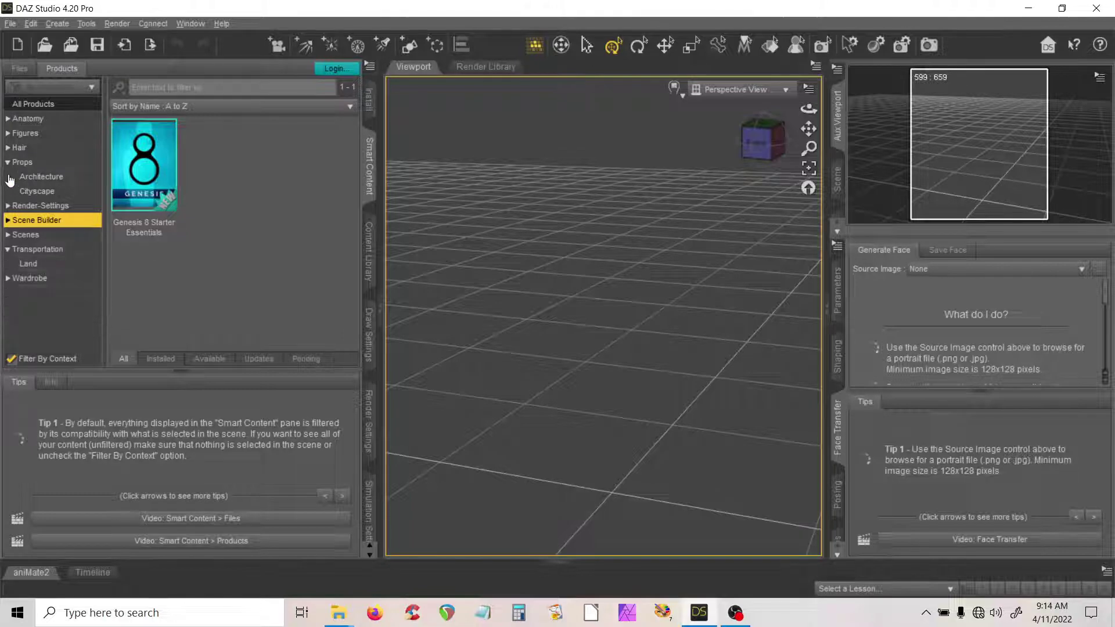
click(8, 163)
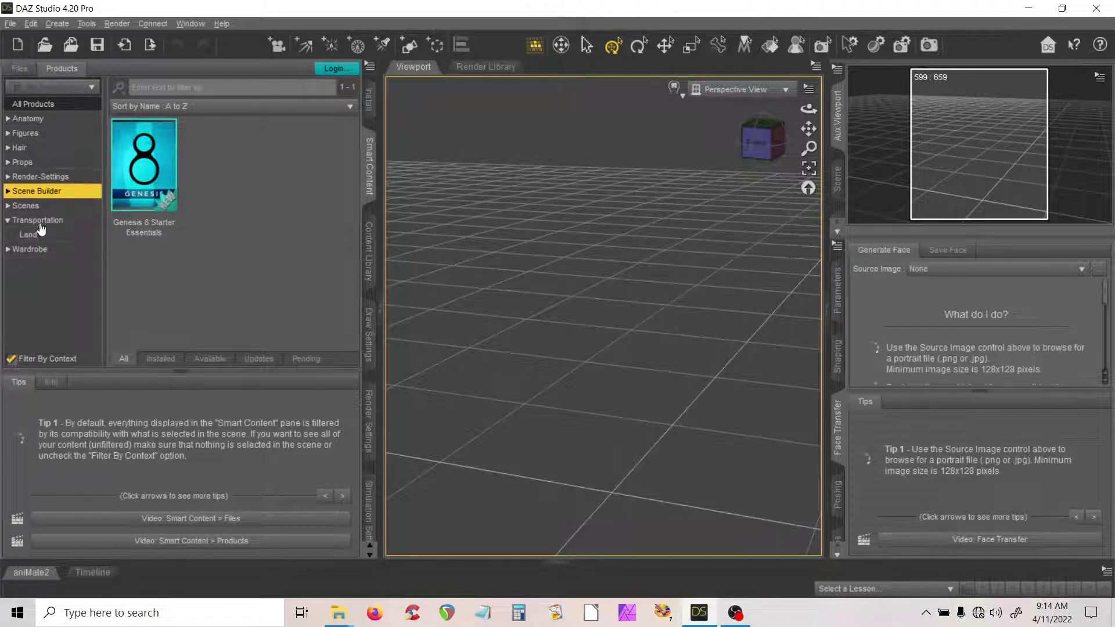
click(10, 221)
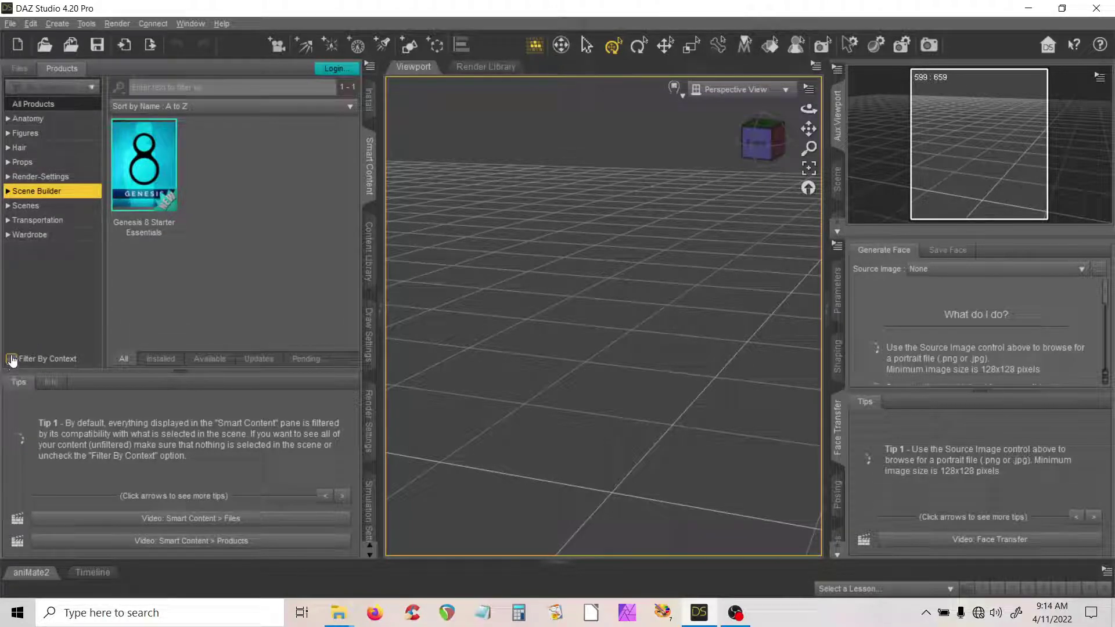
Step: Turn off Filter By Context and check the Iray subcategories of Materials, including Feminine, Masculine, Skin and Wardrobe
click(11, 359)
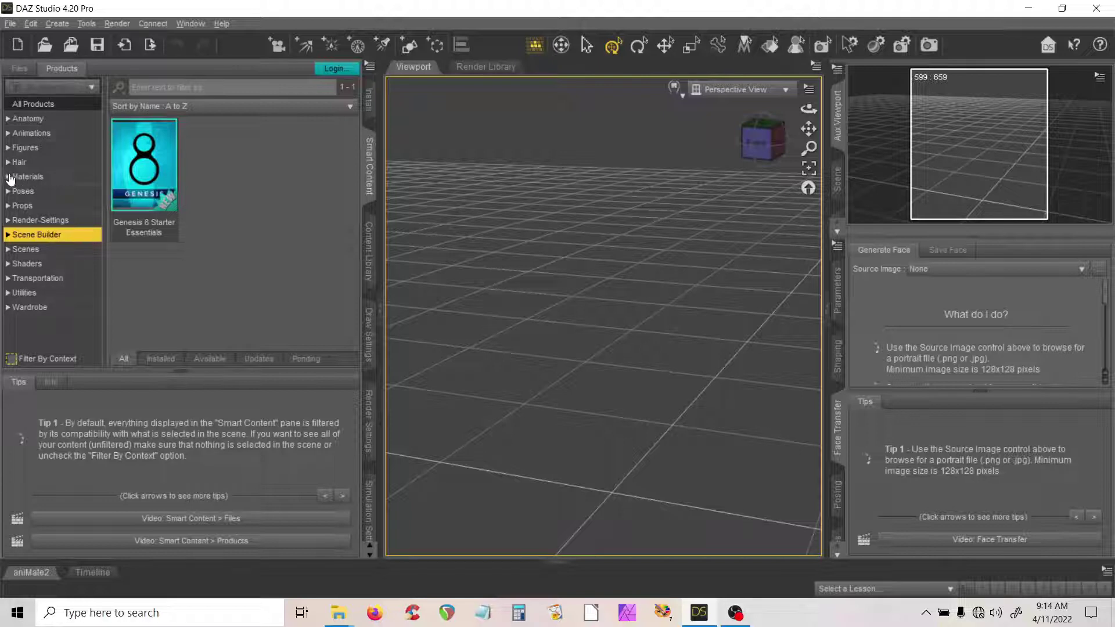
click(27, 184)
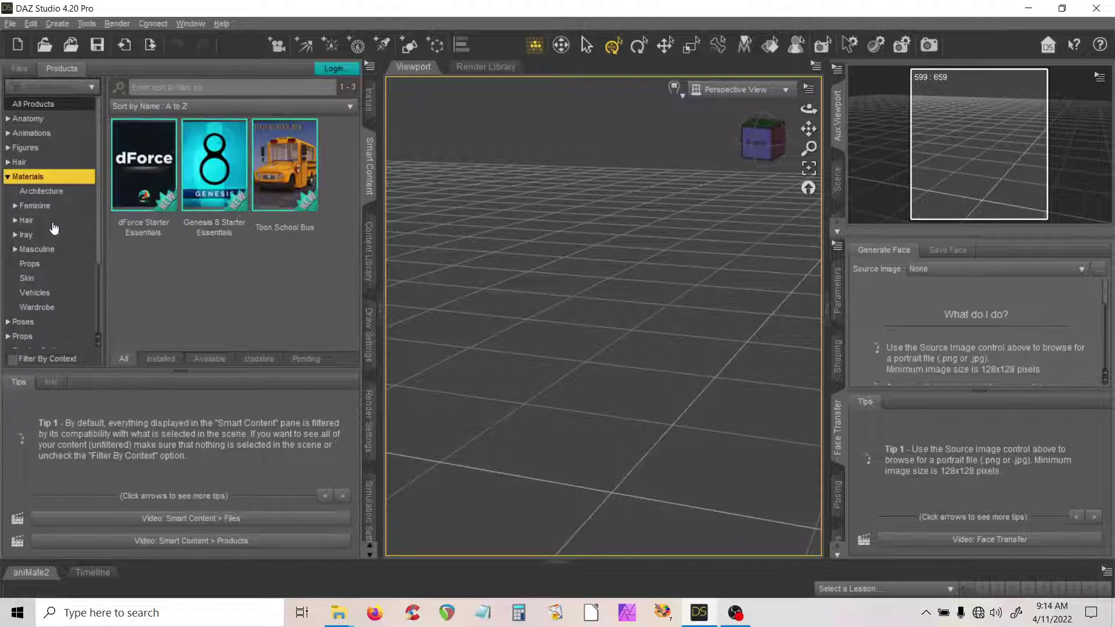
click(16, 235)
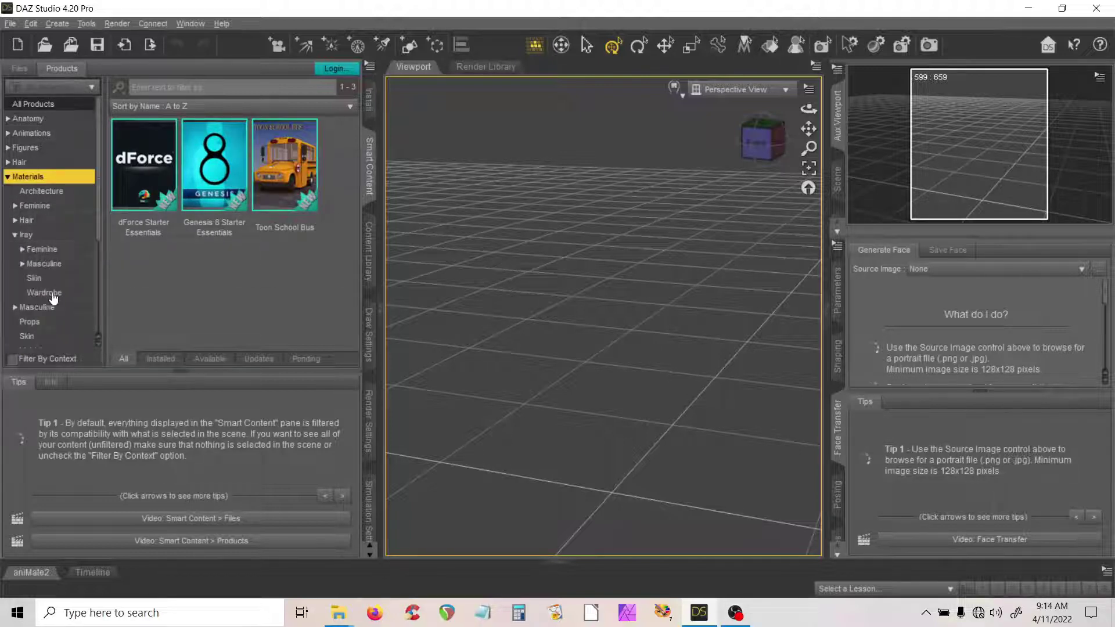
click(26, 236)
click(40, 251)
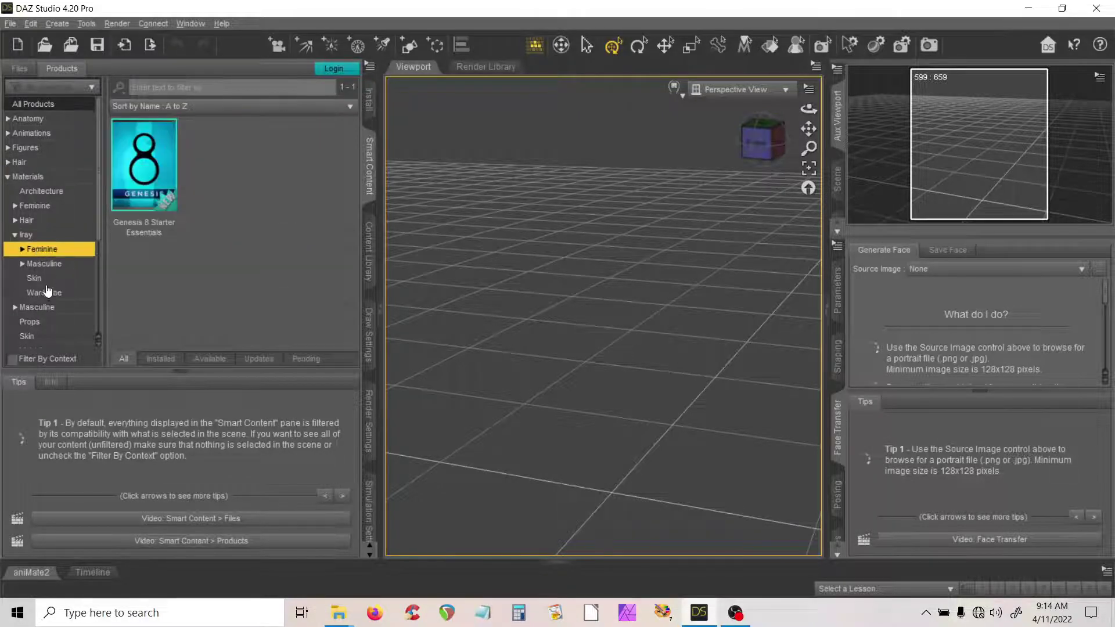
click(45, 266)
click(41, 279)
click(51, 293)
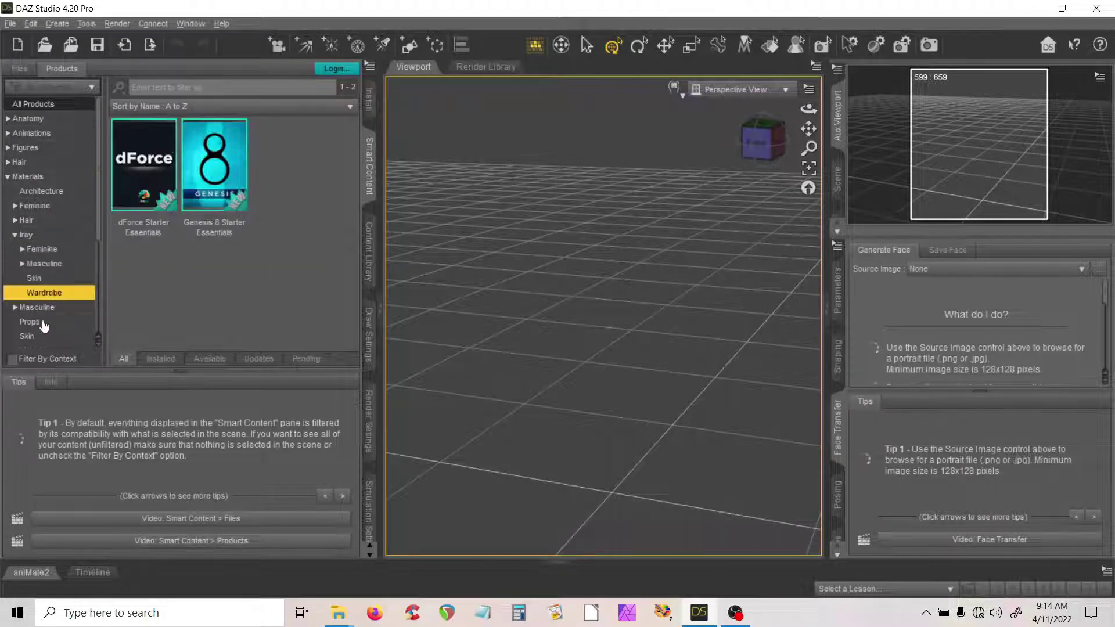
Step: Open the Toon School Bus product from the Transportation category to inspect its file categories, and return to the product list
scroll(53, 296, down, 4)
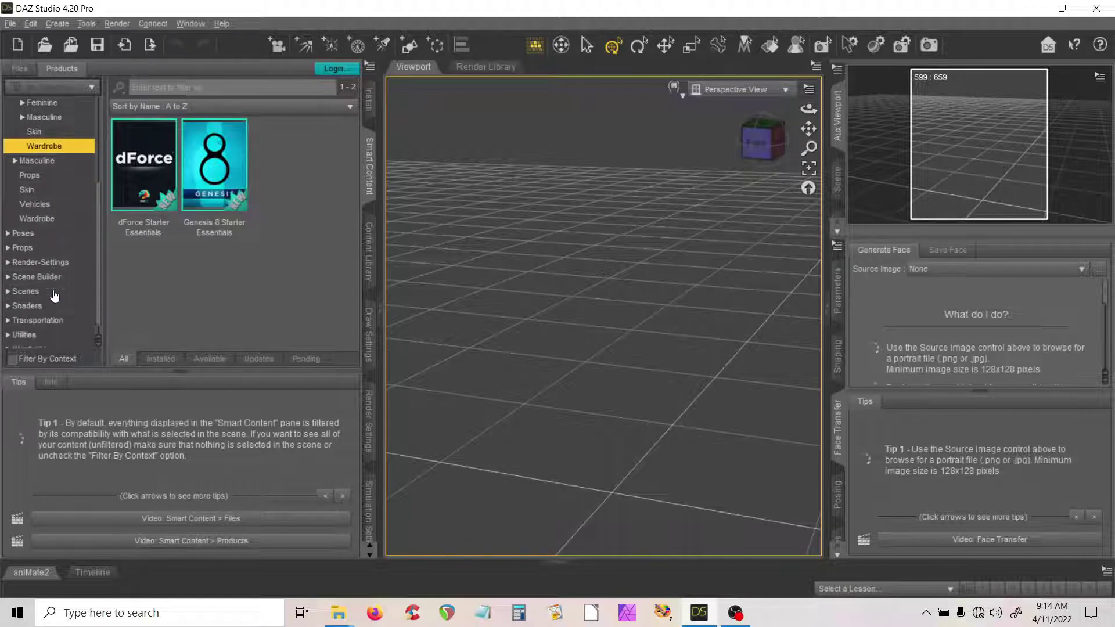
click(32, 313)
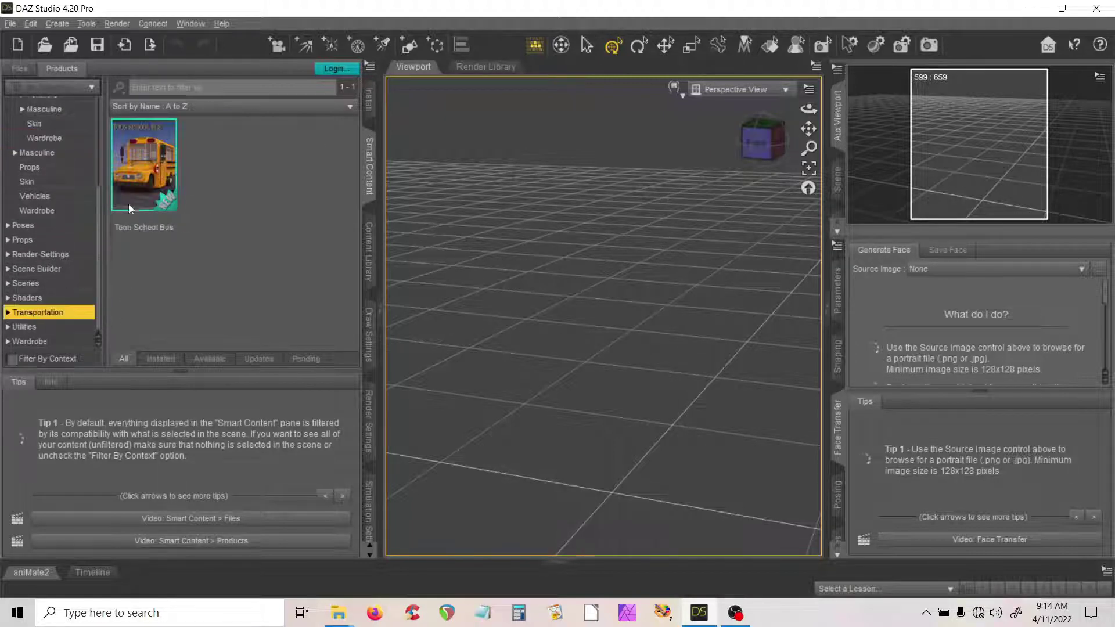
click(144, 183)
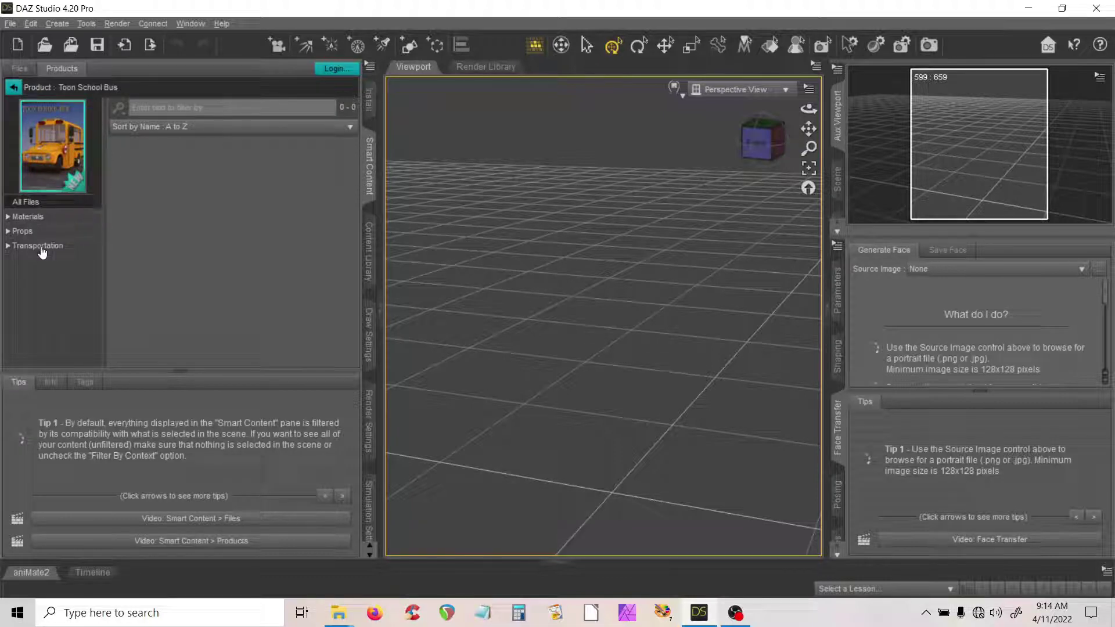
click(14, 88)
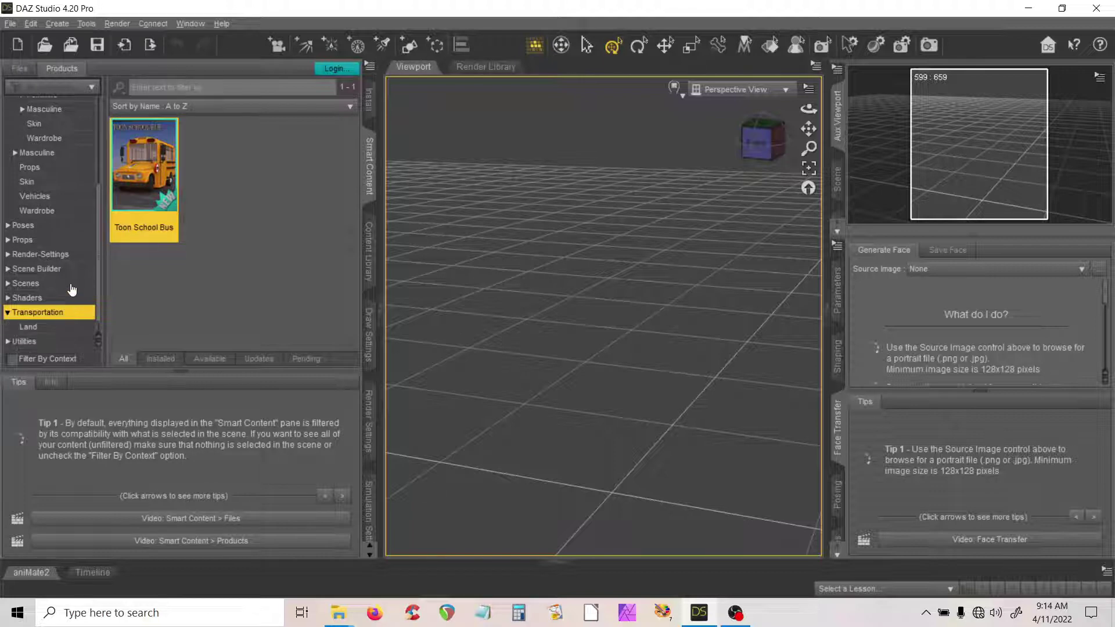
Step: Load the Toon School Bus prop into the scene from the product's Transportation > Land category
click(9, 312)
click(29, 313)
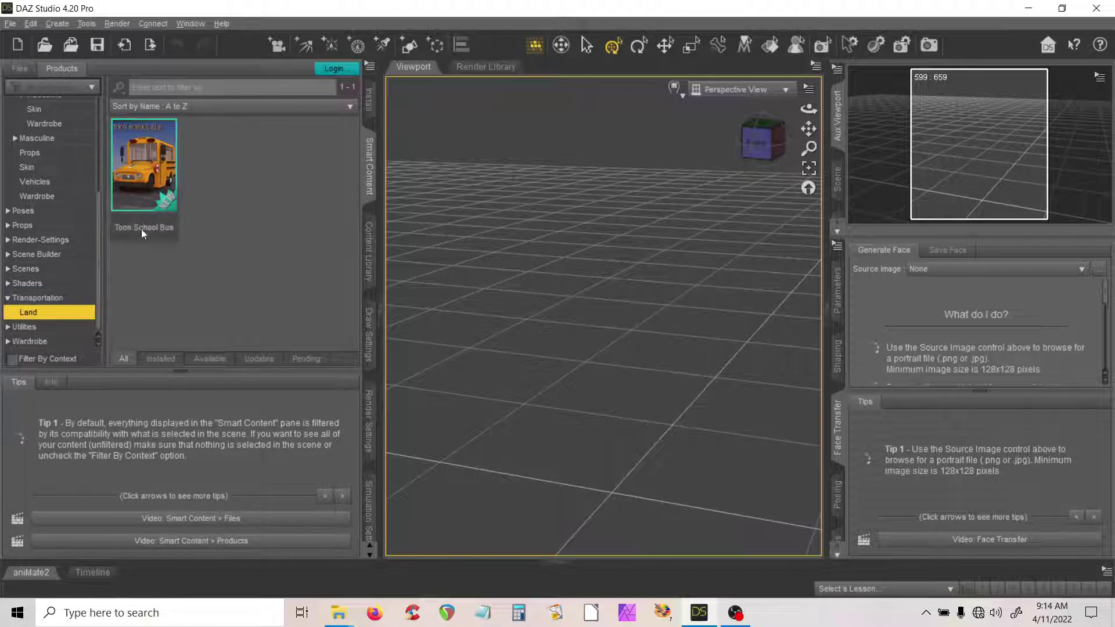
click(133, 181)
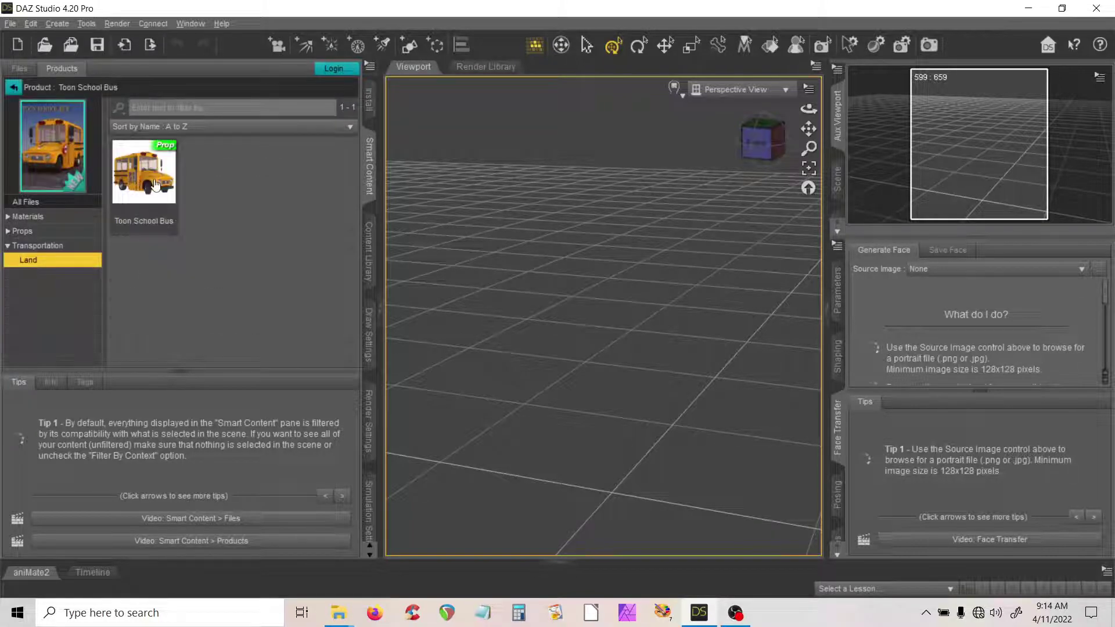
double_click(155, 184)
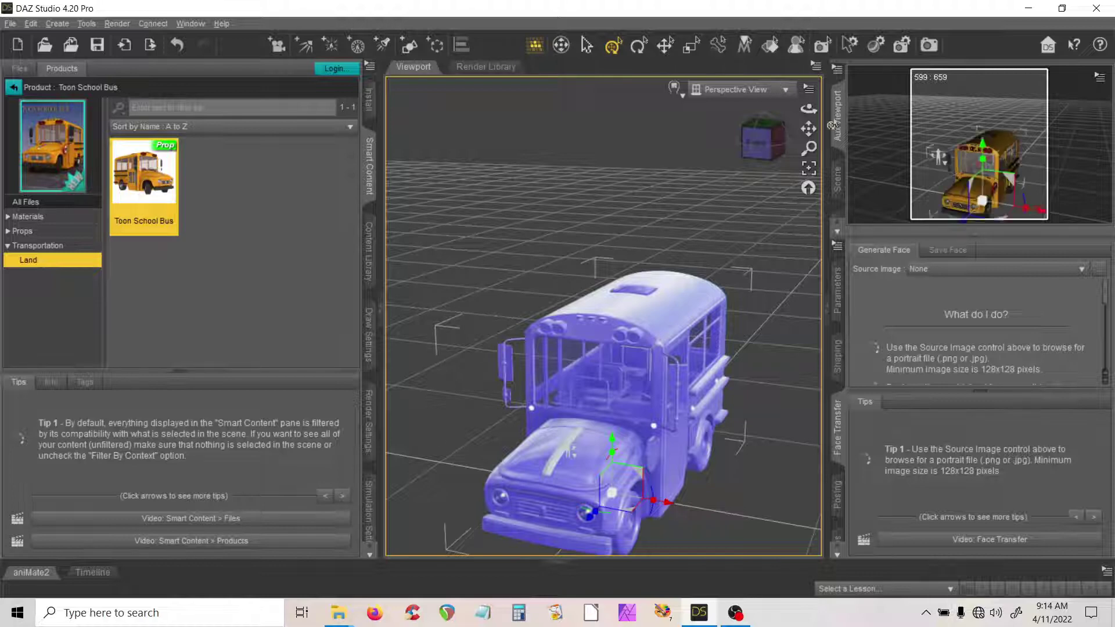
drag(811, 134, 761, 123)
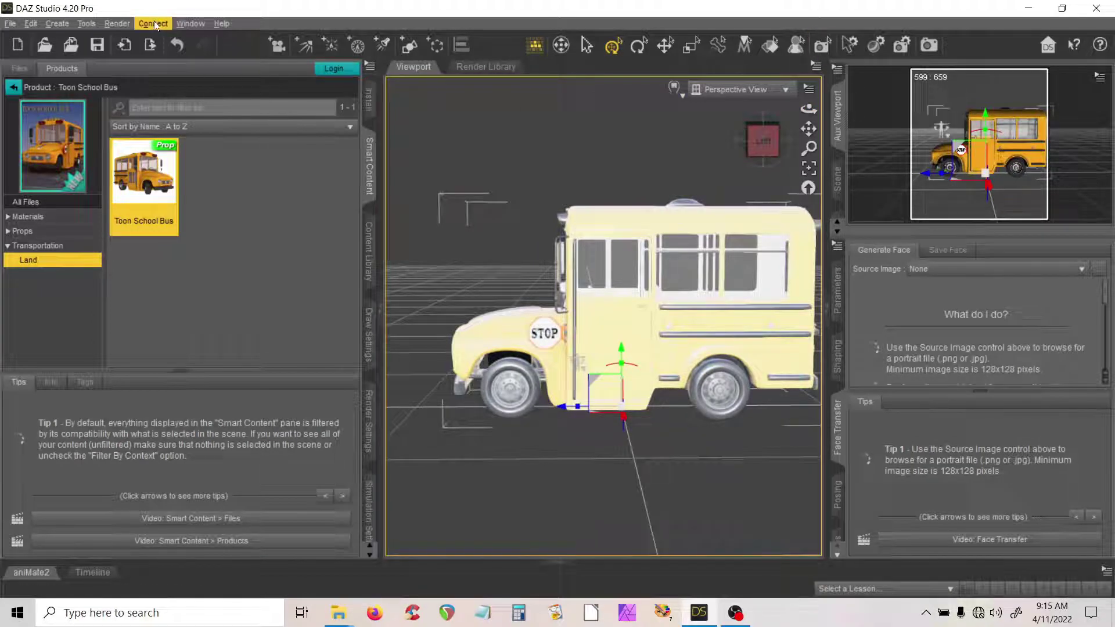
Step: Show the Draw Settings pane and set the viewport DrawStyle to Cartoon Shaded
click(191, 24)
mouse_move(198, 38)
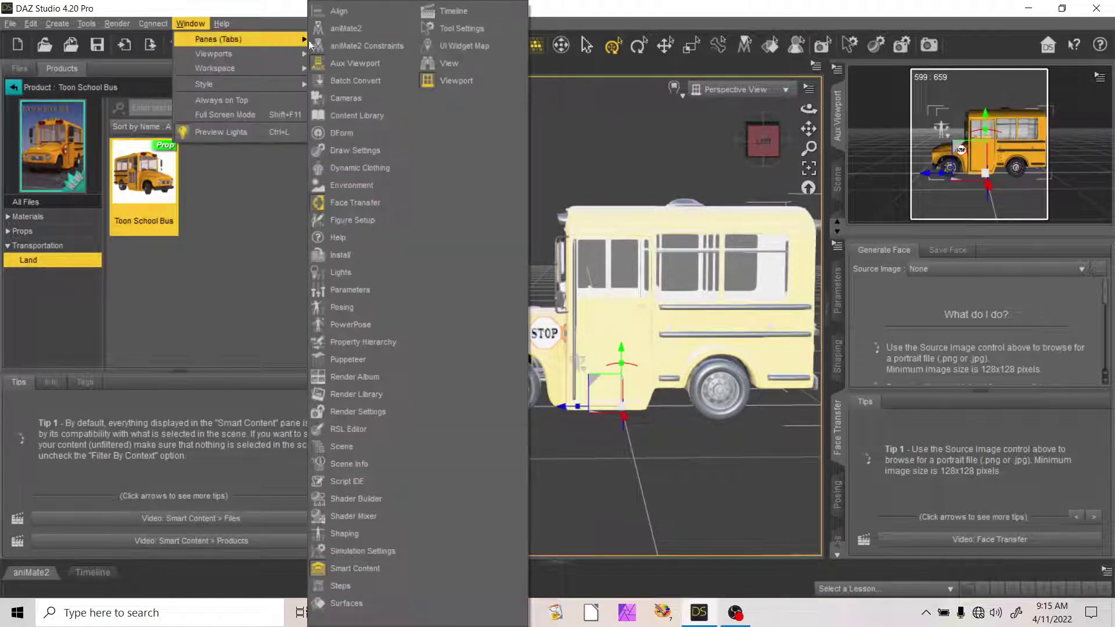
click(371, 150)
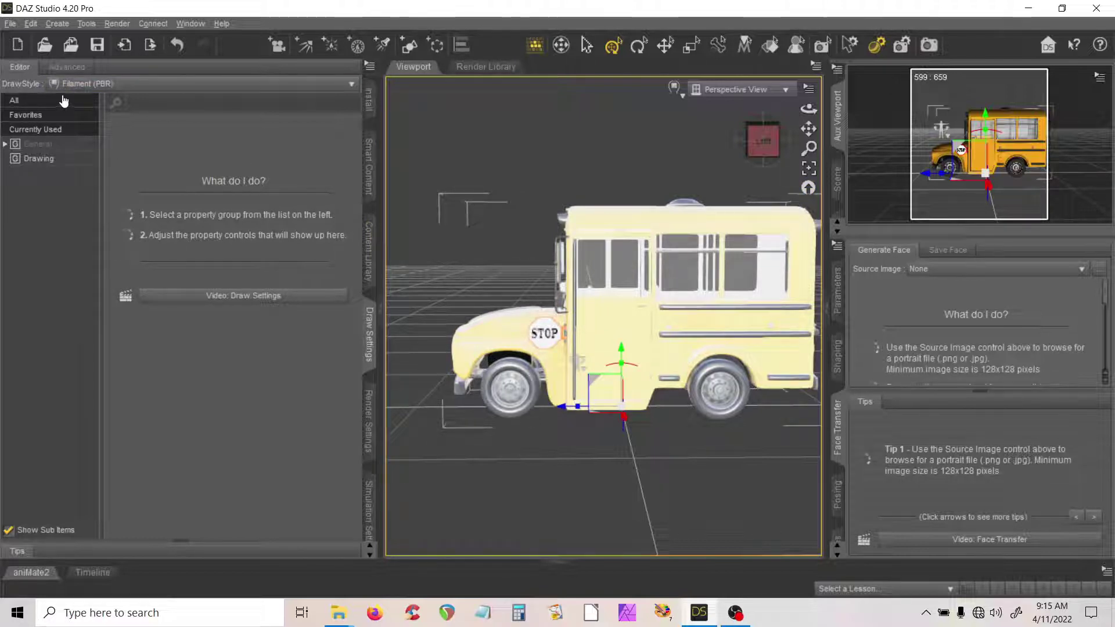
click(134, 86)
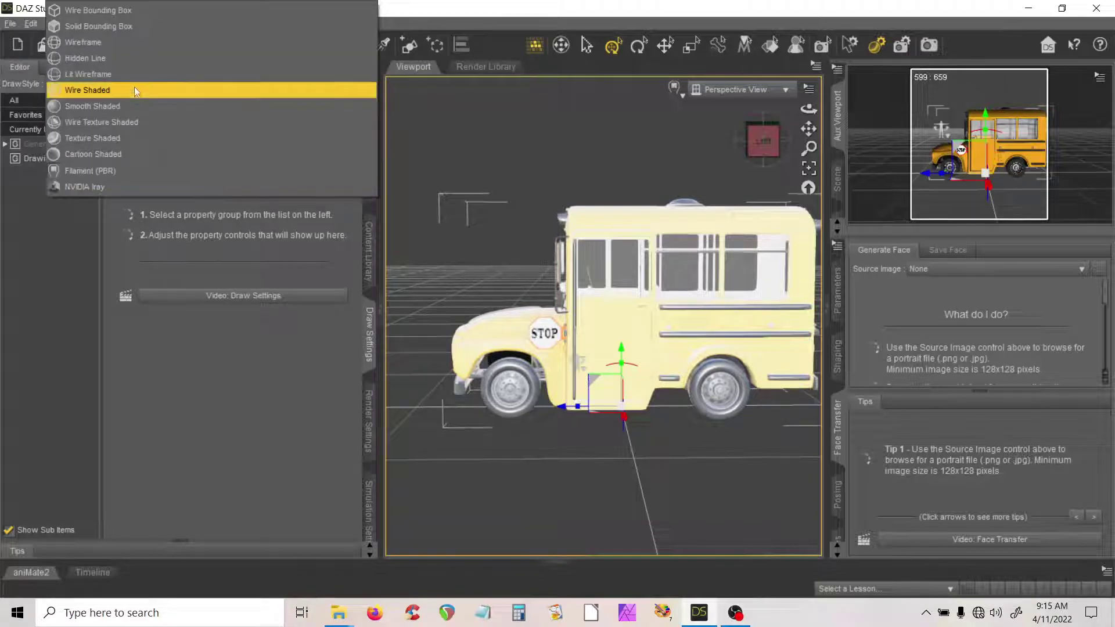
click(134, 154)
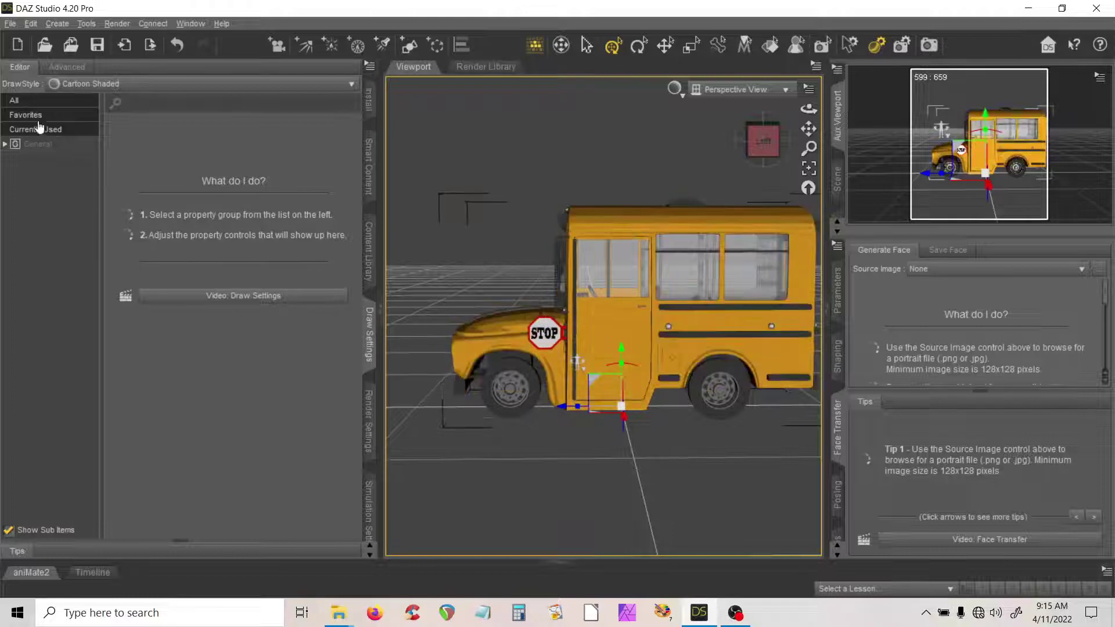
Step: Set the viewport DrawStyle to NVIDIA Iray to preview the bus
click(95, 87)
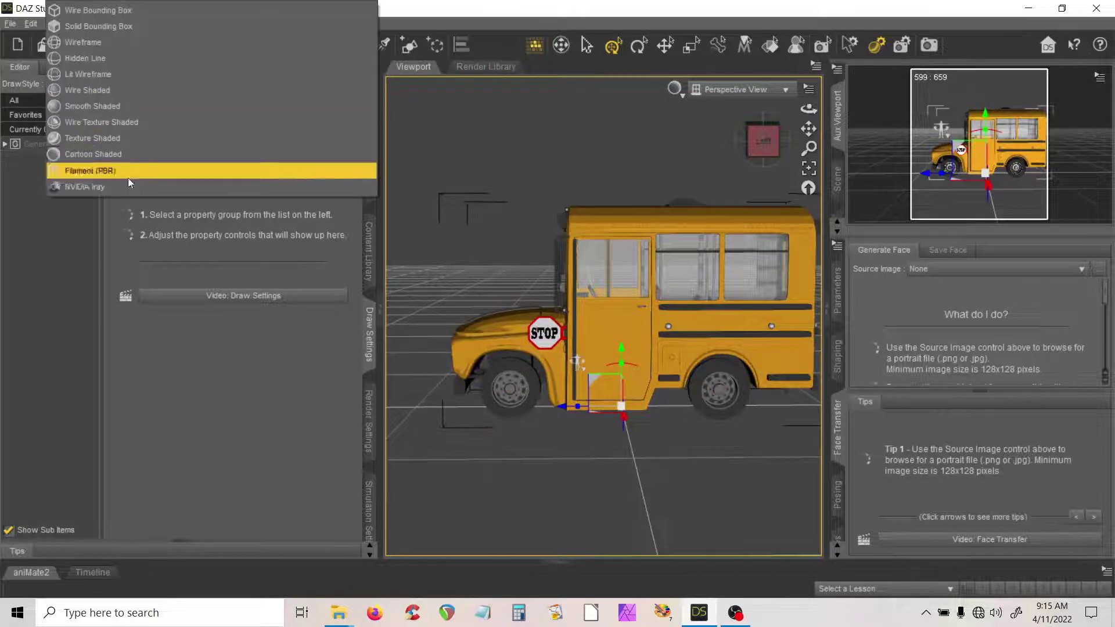
click(103, 190)
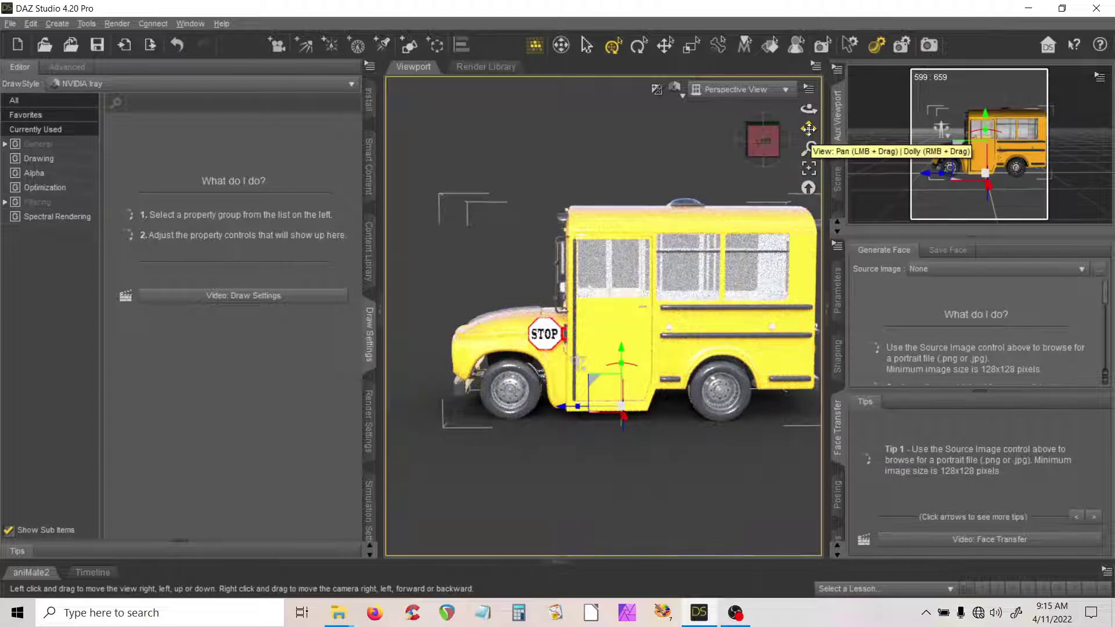
drag(809, 129, 788, 133)
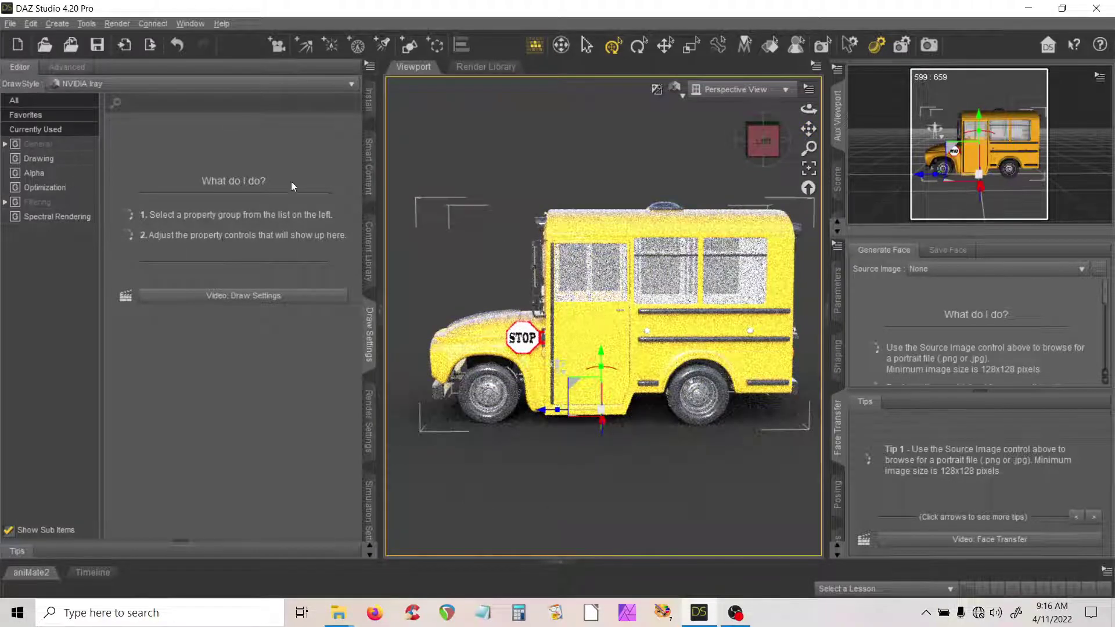
Step: Return to the Smart Content product list and check Scene Builder, Render-Settings and the Iray Wardrobe category for the add-on
click(369, 165)
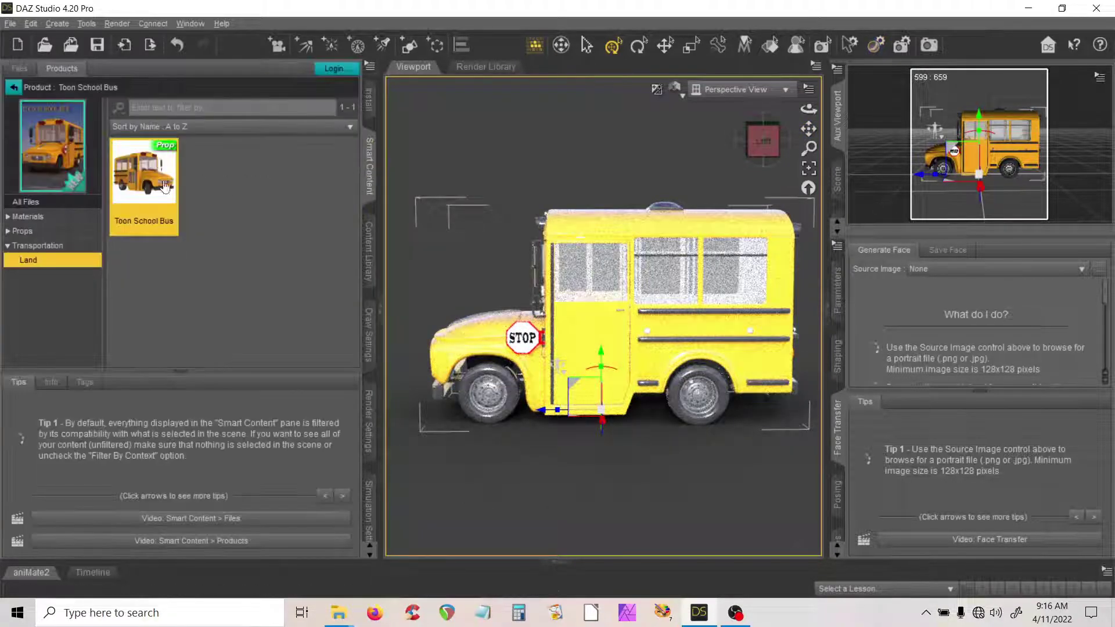
click(13, 88)
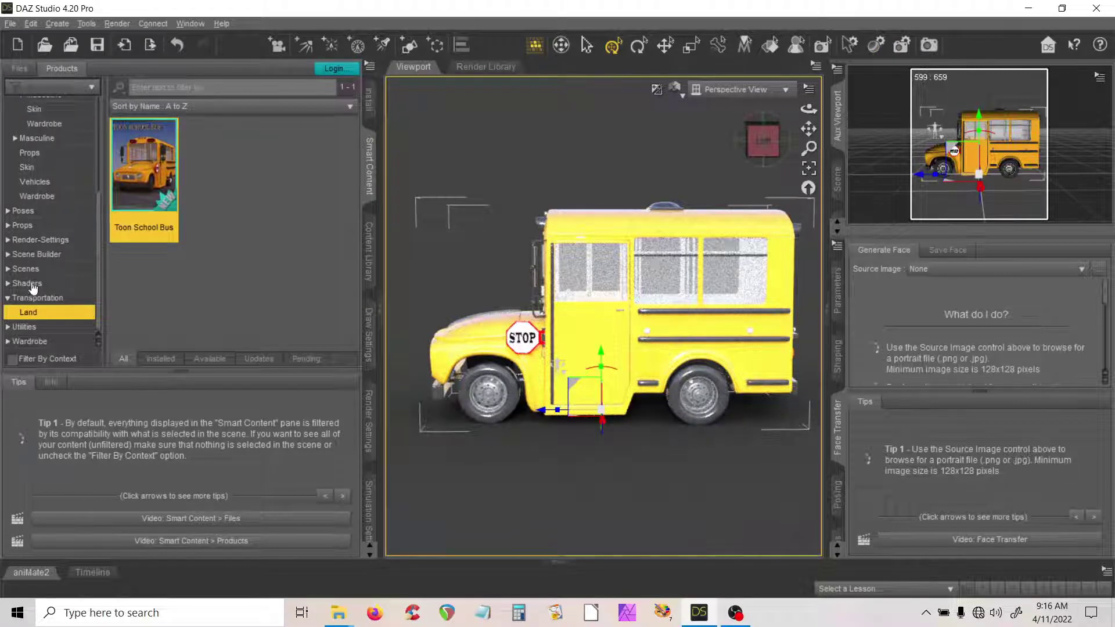
click(26, 254)
click(30, 240)
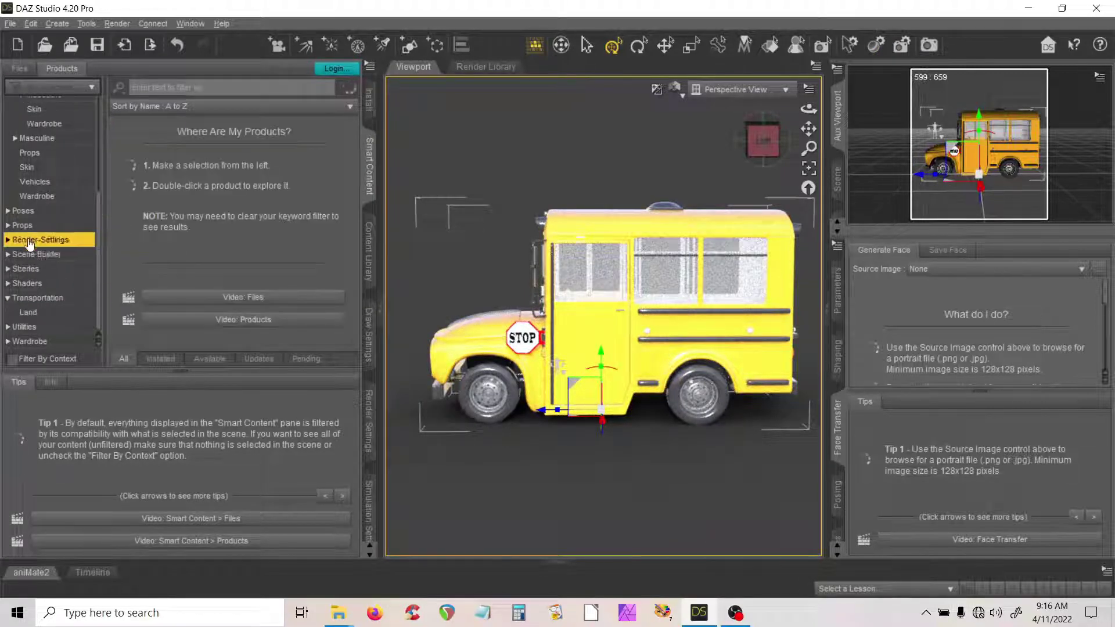
click(41, 124)
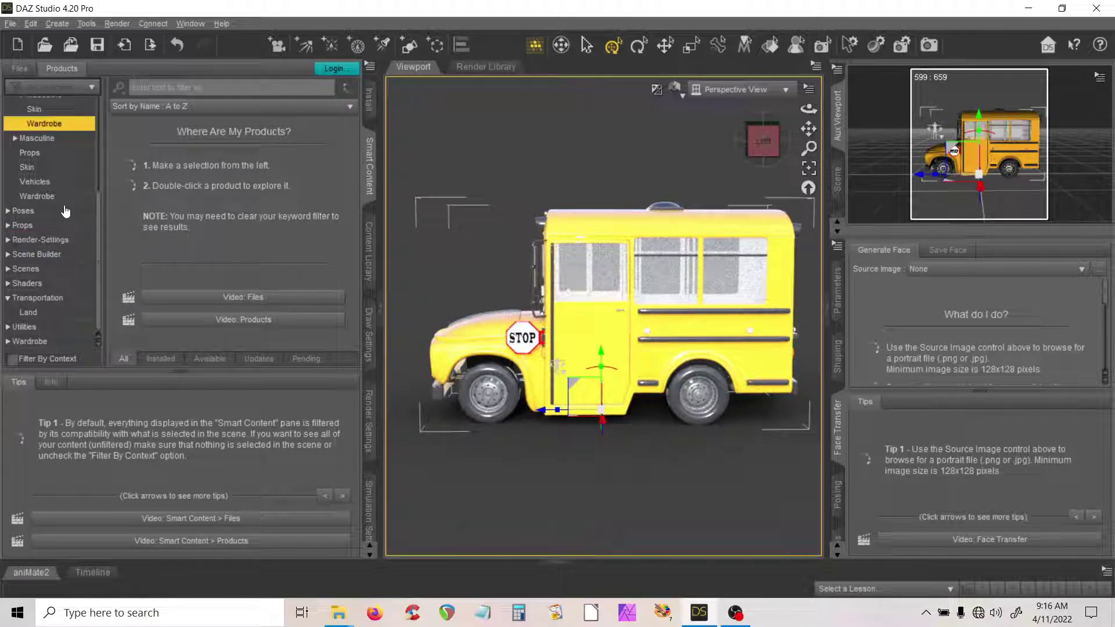
scroll(64, 219, up, 4)
Step: Search All Products for "school" and clear the filter again
click(26, 104)
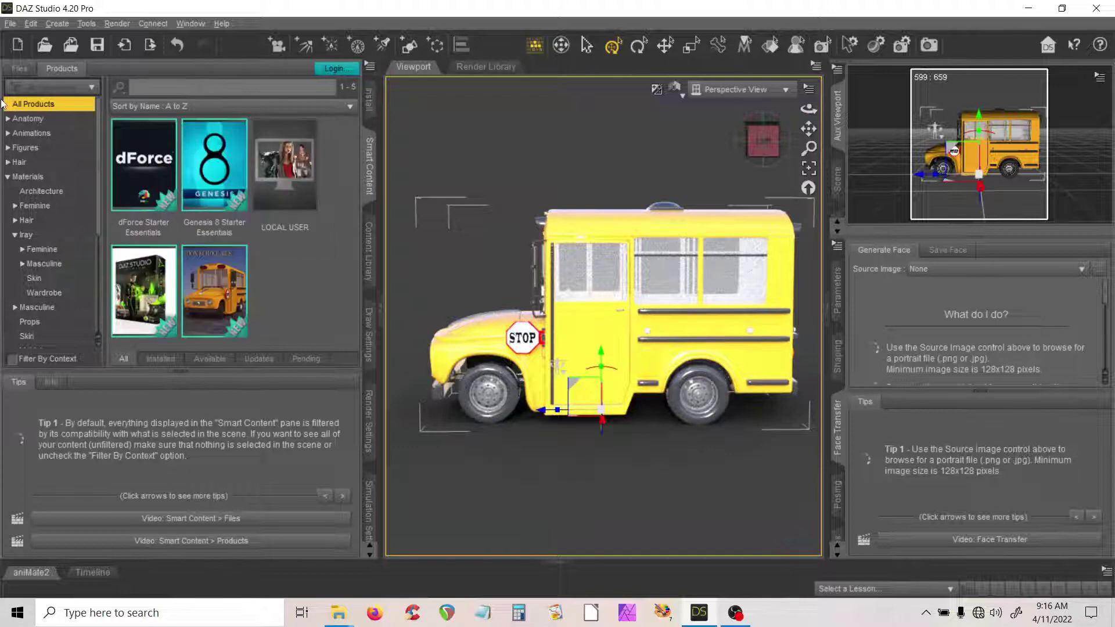
text(sco)
text(ool)
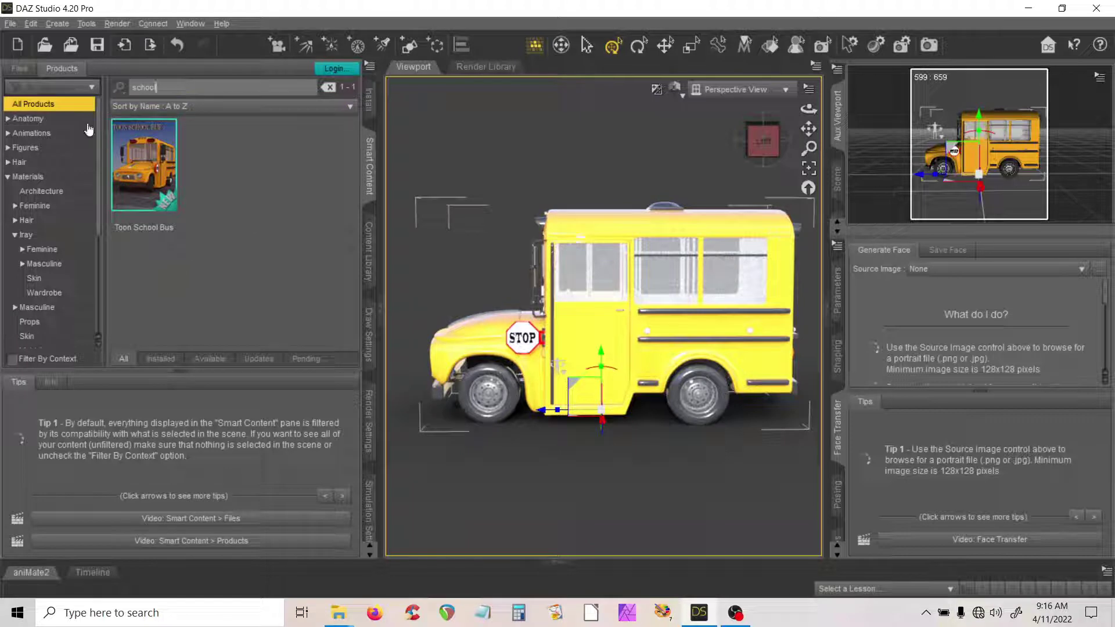
key(BackSpace)
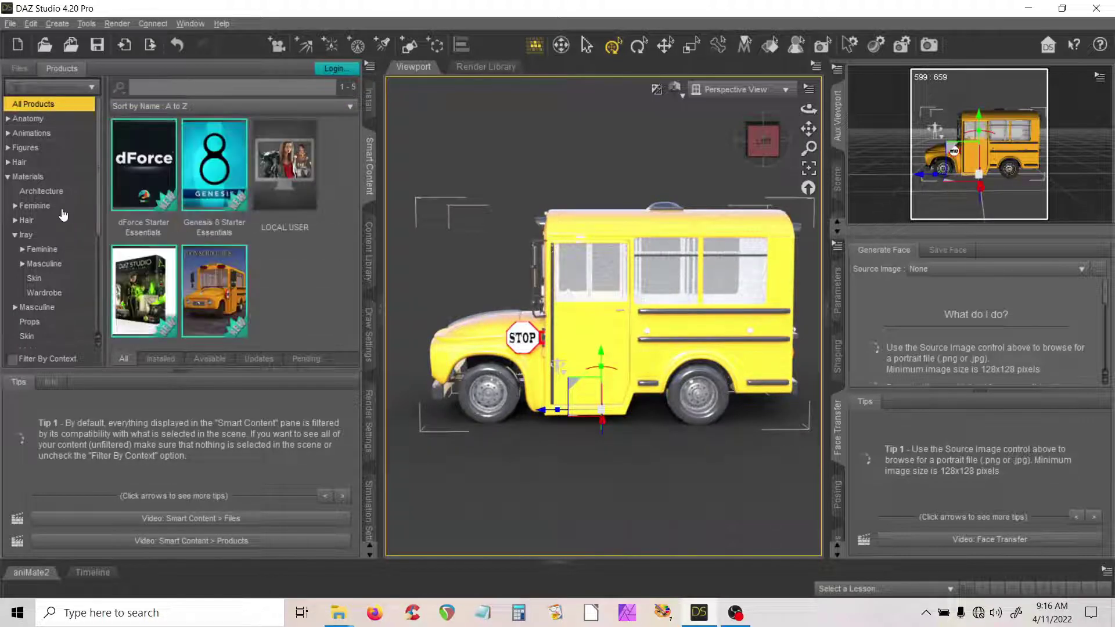
Step: Check the Materials category and its Architecture subcategory for the add-on, and return to All Products
click(26, 177)
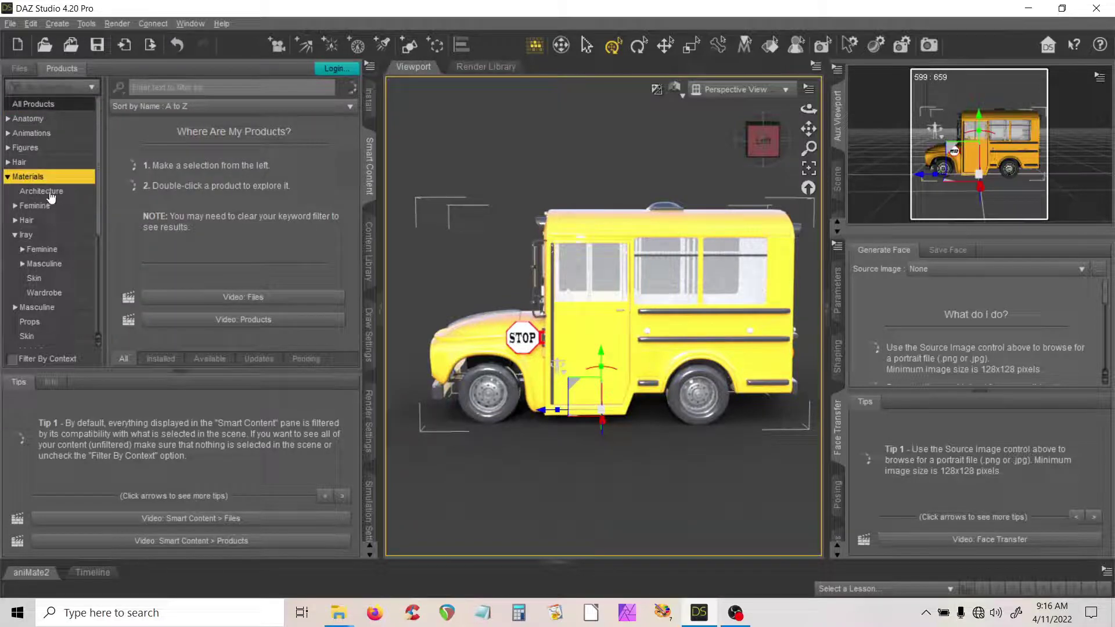
click(47, 192)
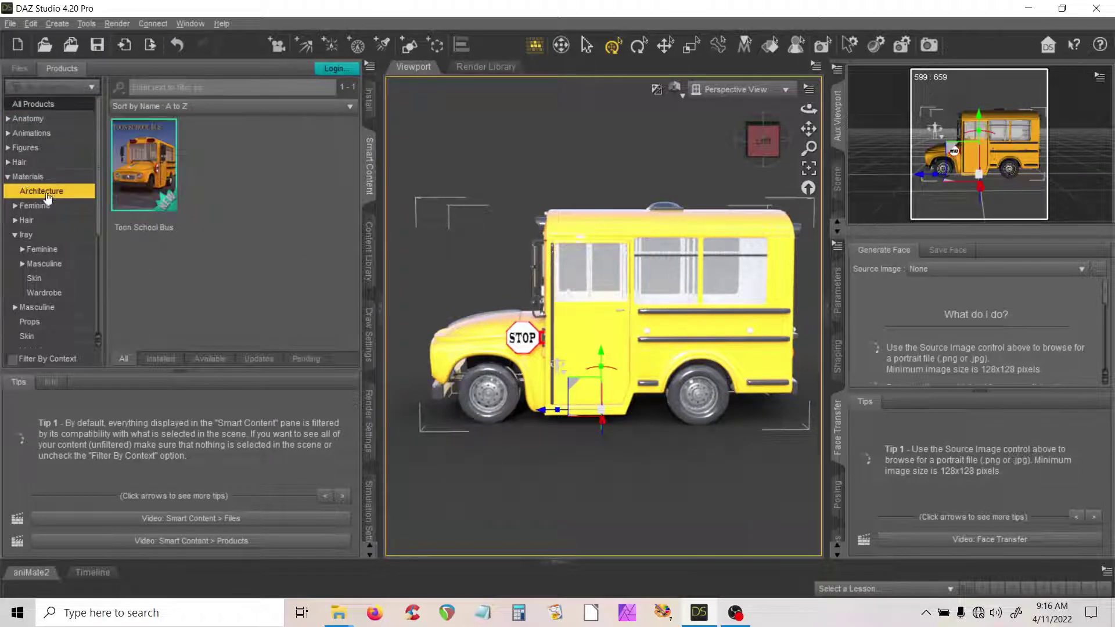
click(32, 177)
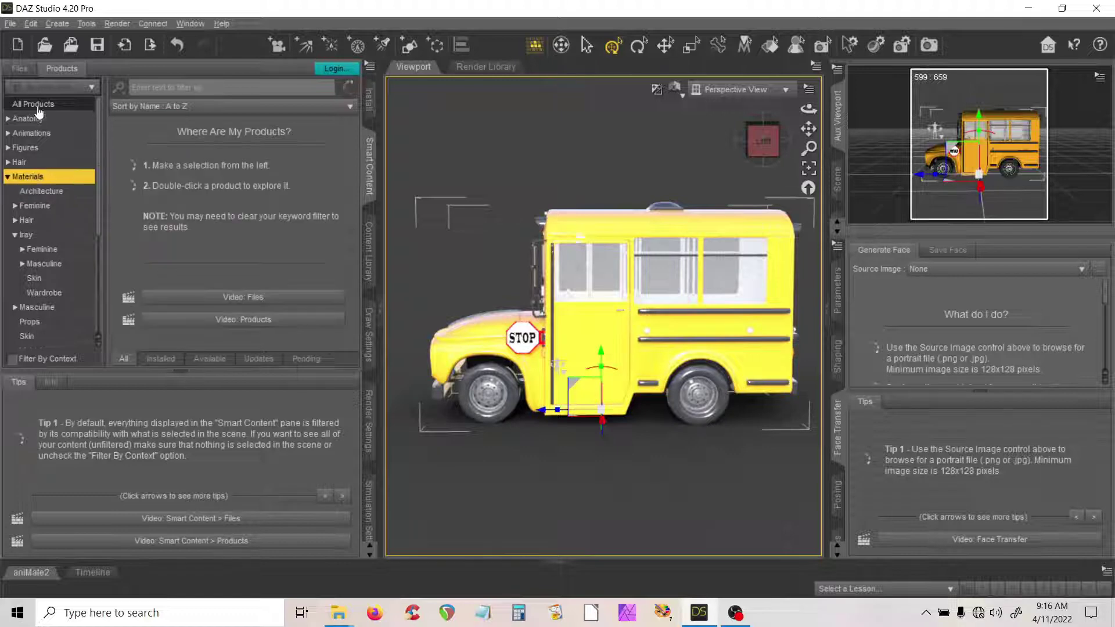
click(38, 105)
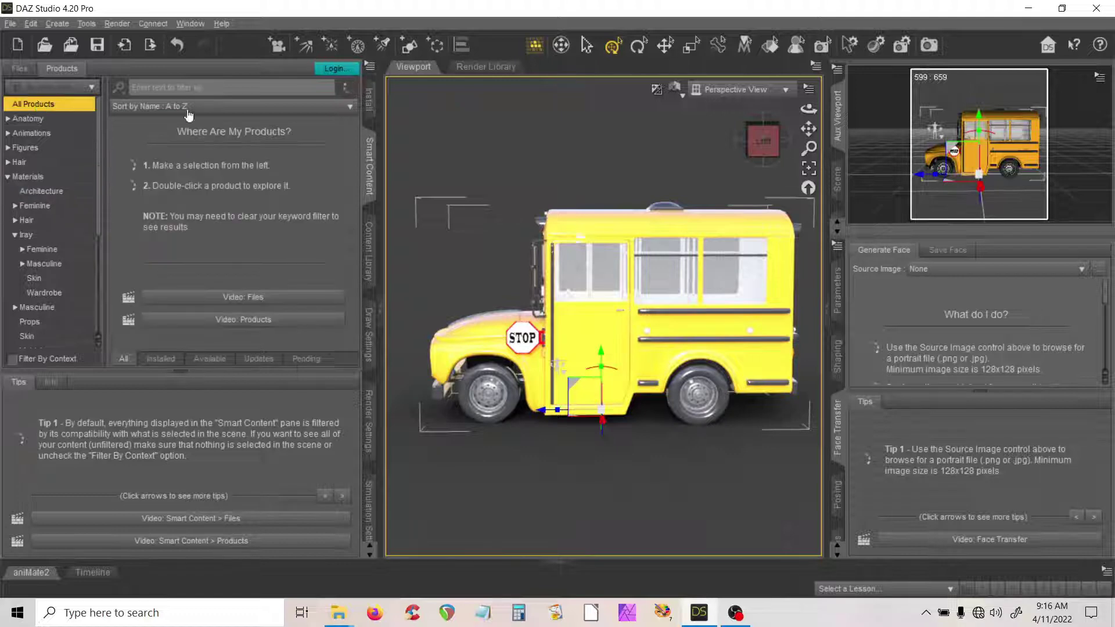
Step: Run Content DB Maintenance with Process Metadata Queue and Re-Import Metadata, importing the metadata of all listed products, including Toon School Bus Iray Add-On
click(373, 69)
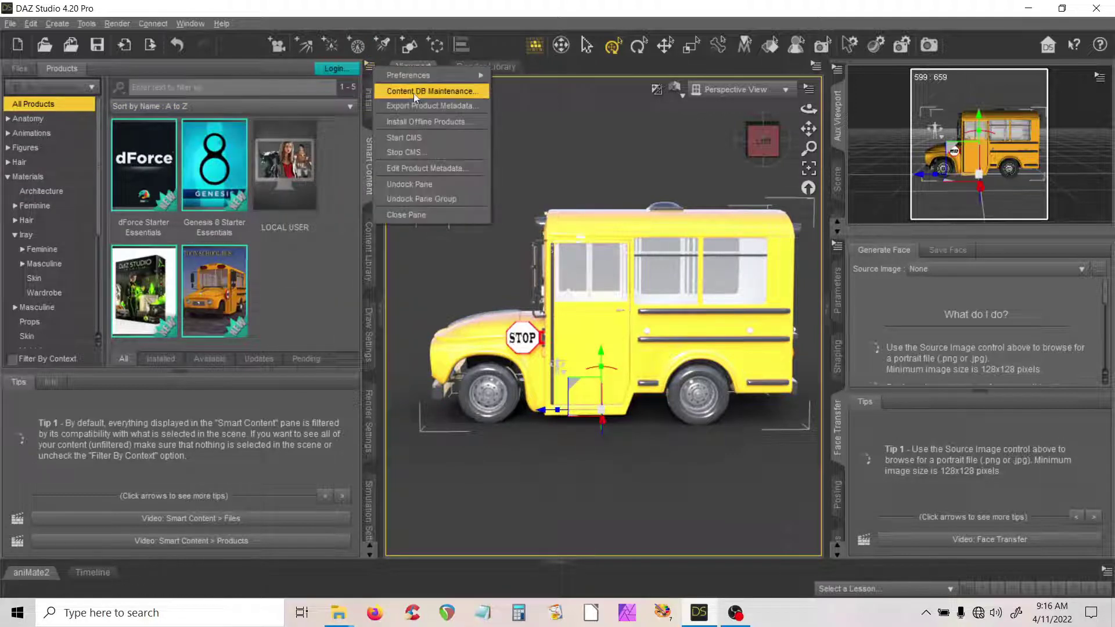
click(414, 90)
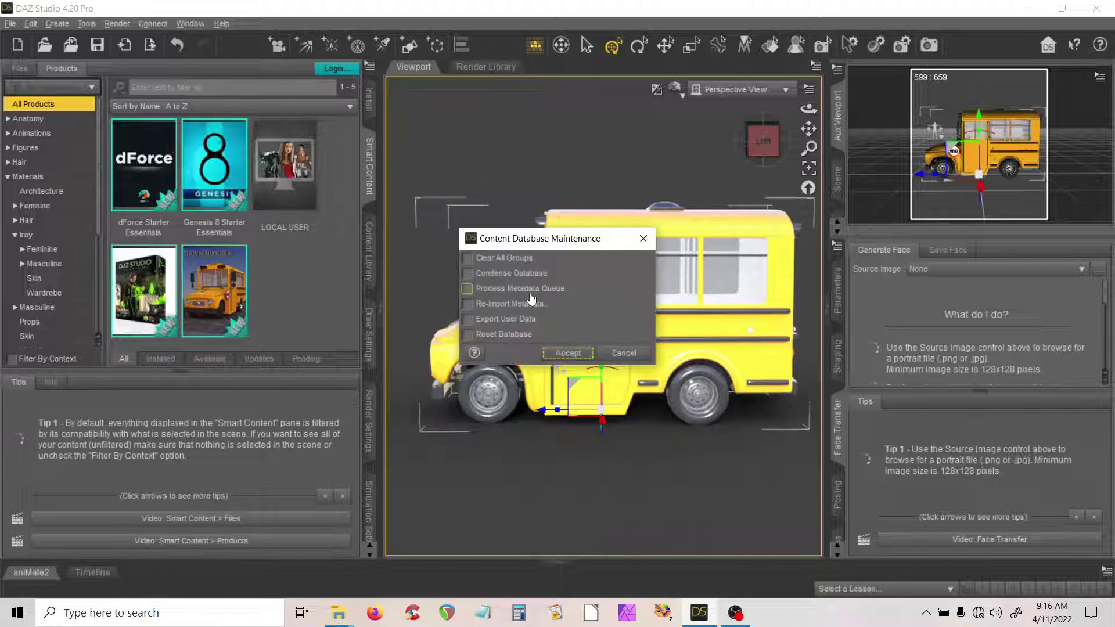
click(468, 291)
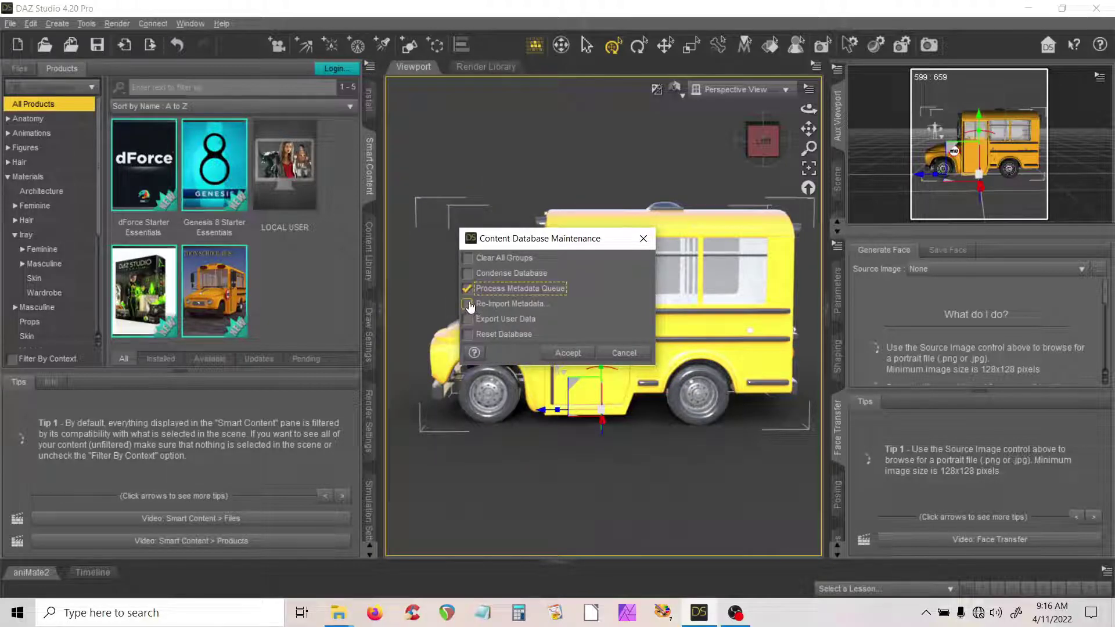
click(468, 304)
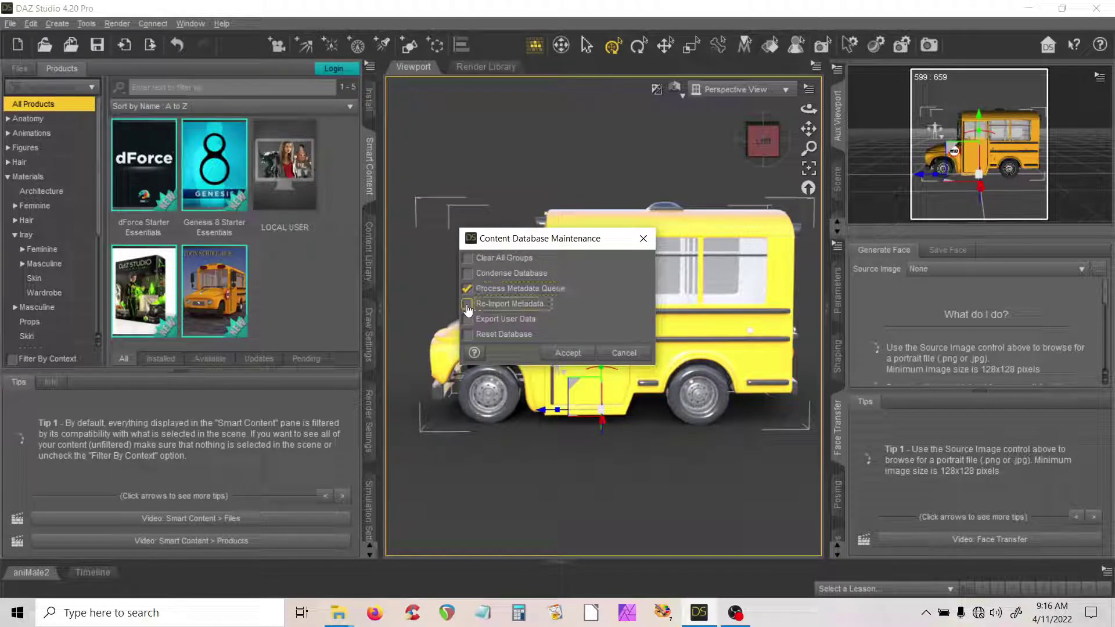
click(574, 359)
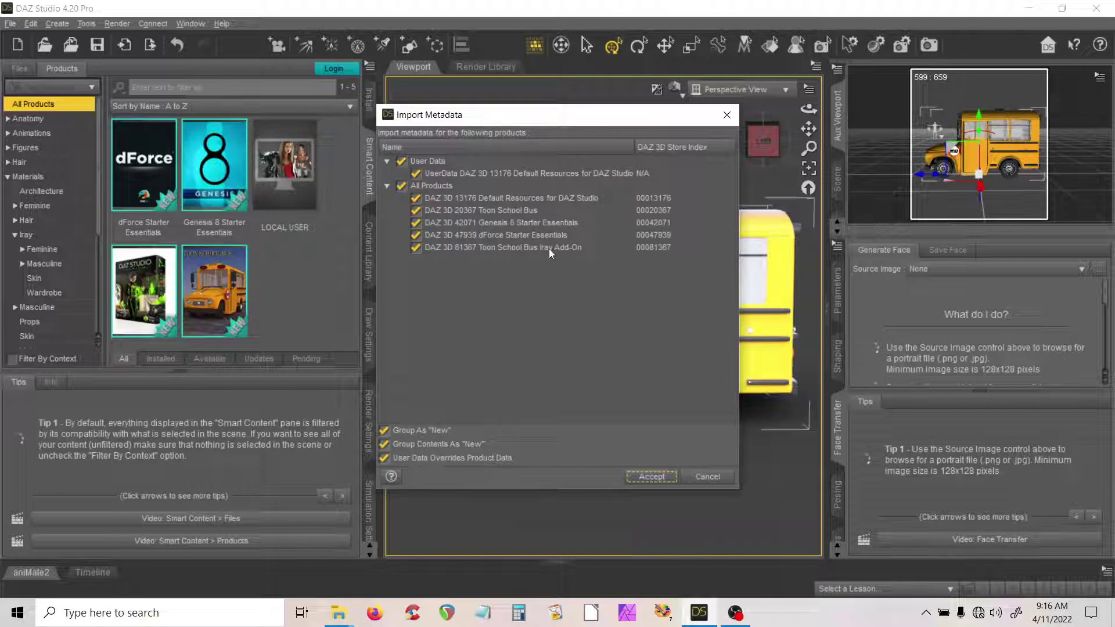
click(642, 476)
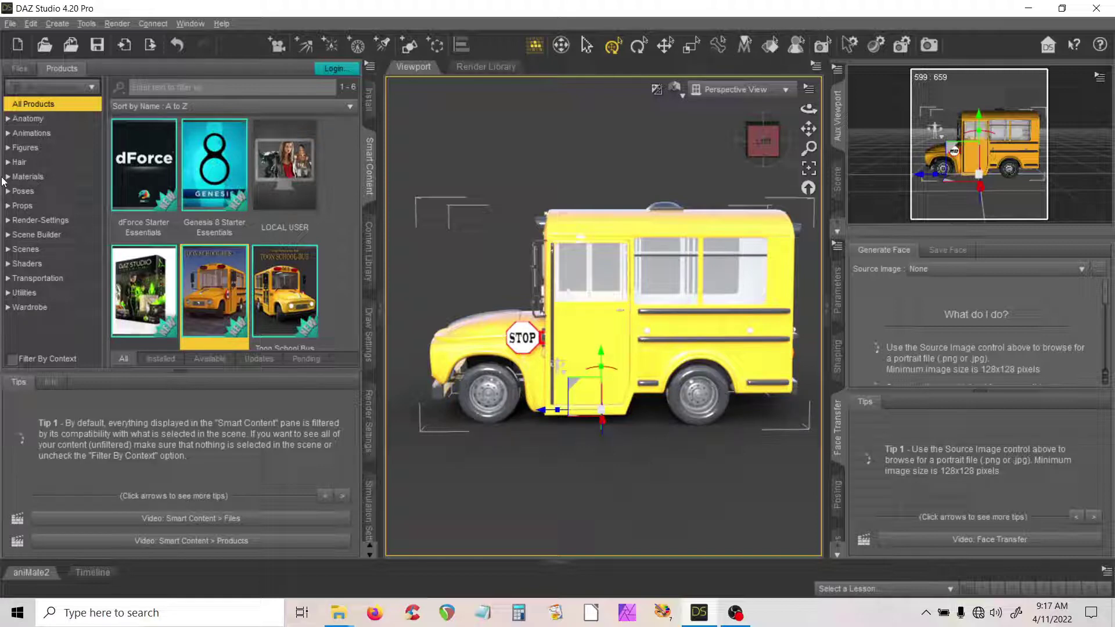
Step: Open the Toon School Bus Iray Add-On product from the Materials > Iray > Vehicles category
click(7, 177)
click(14, 234)
click(42, 321)
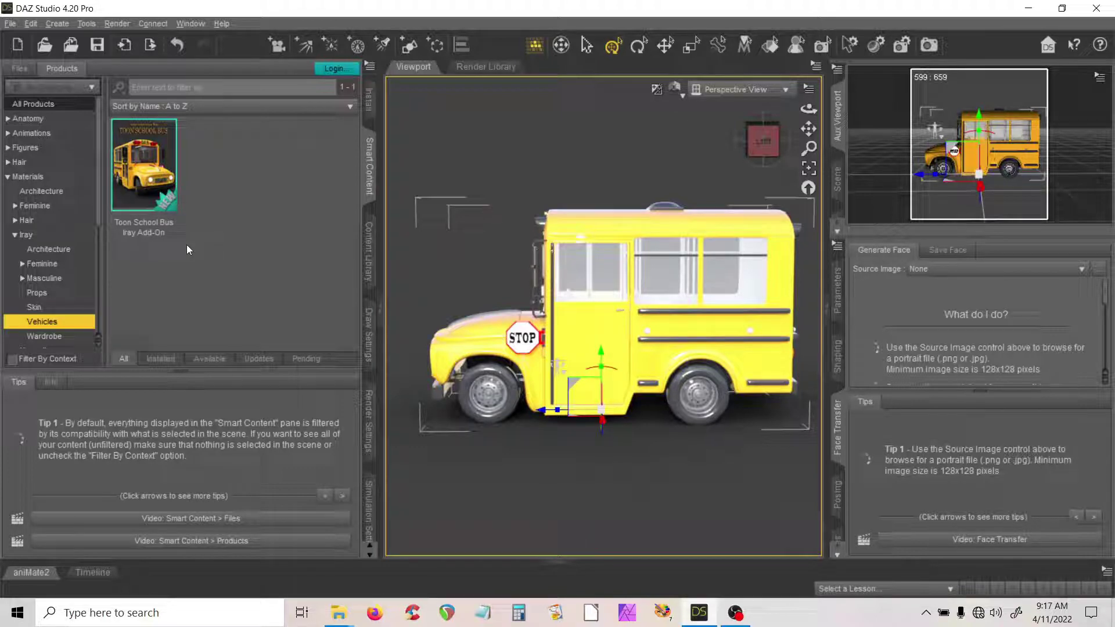
double_click(134, 176)
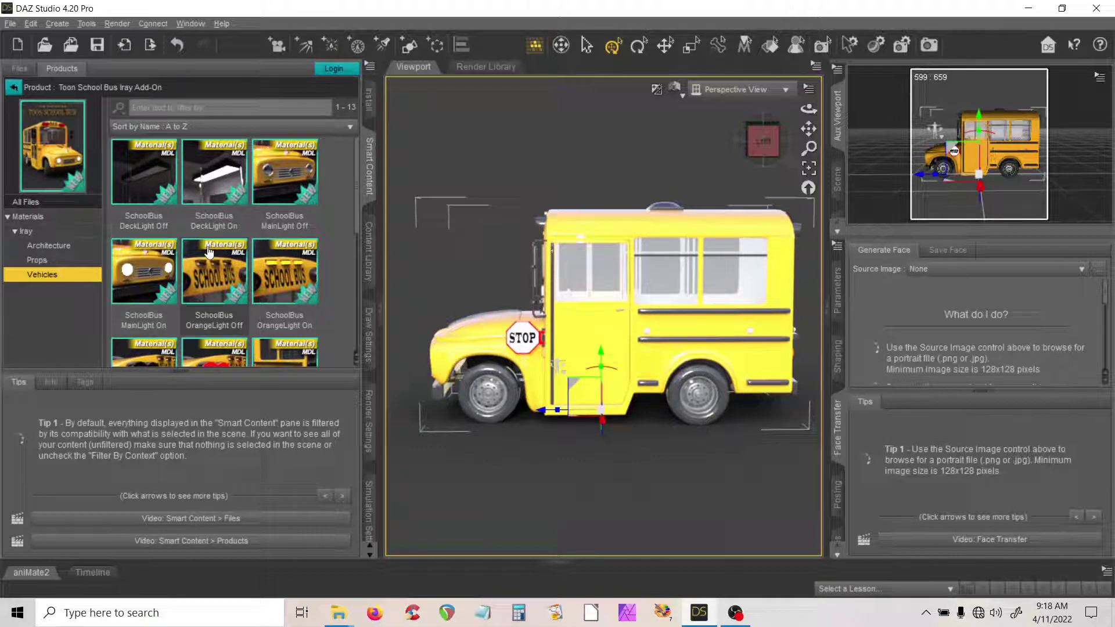
Step: Apply the add-on's SchoolBus Iray material to the bus in the viewport and inspect it from the front corner
scroll(209, 251, down, 4)
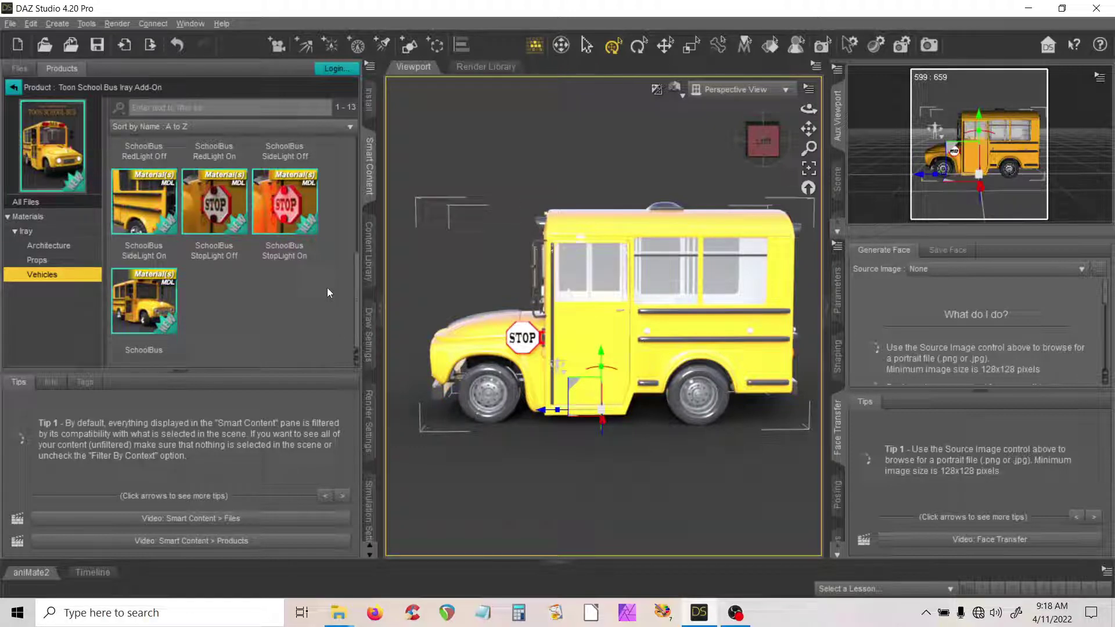
drag(143, 301, 633, 285)
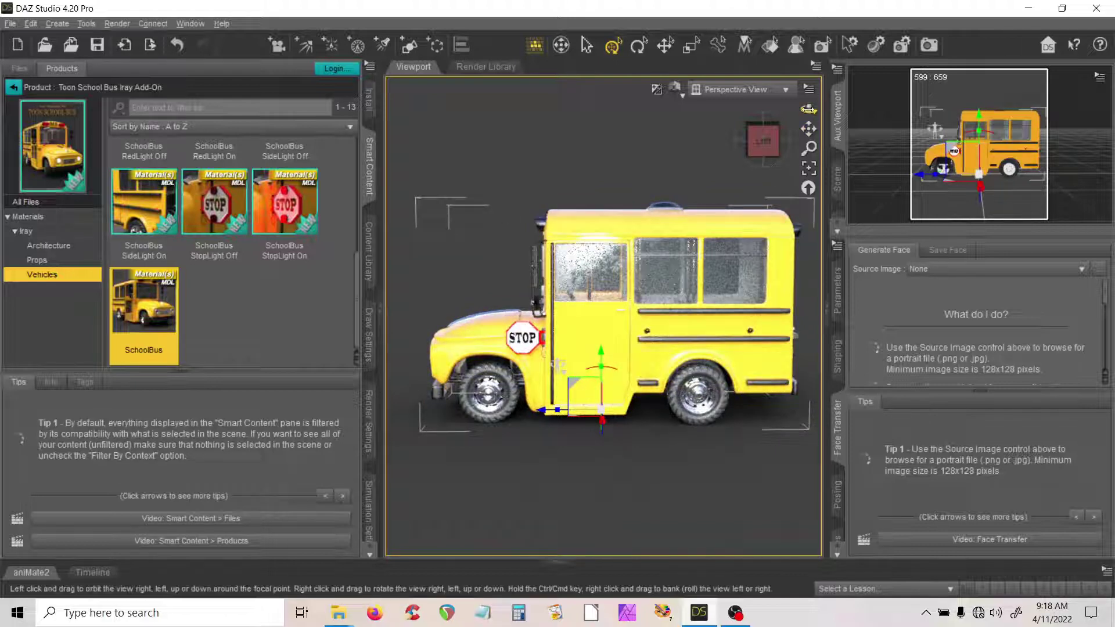
drag(810, 108, 823, 104)
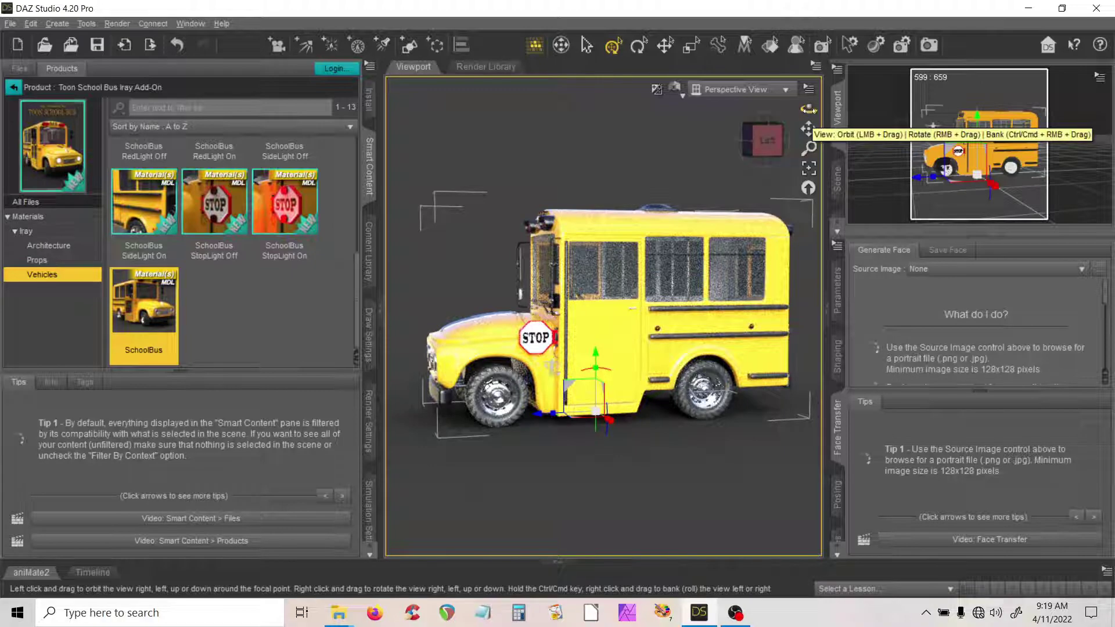
click(809, 110)
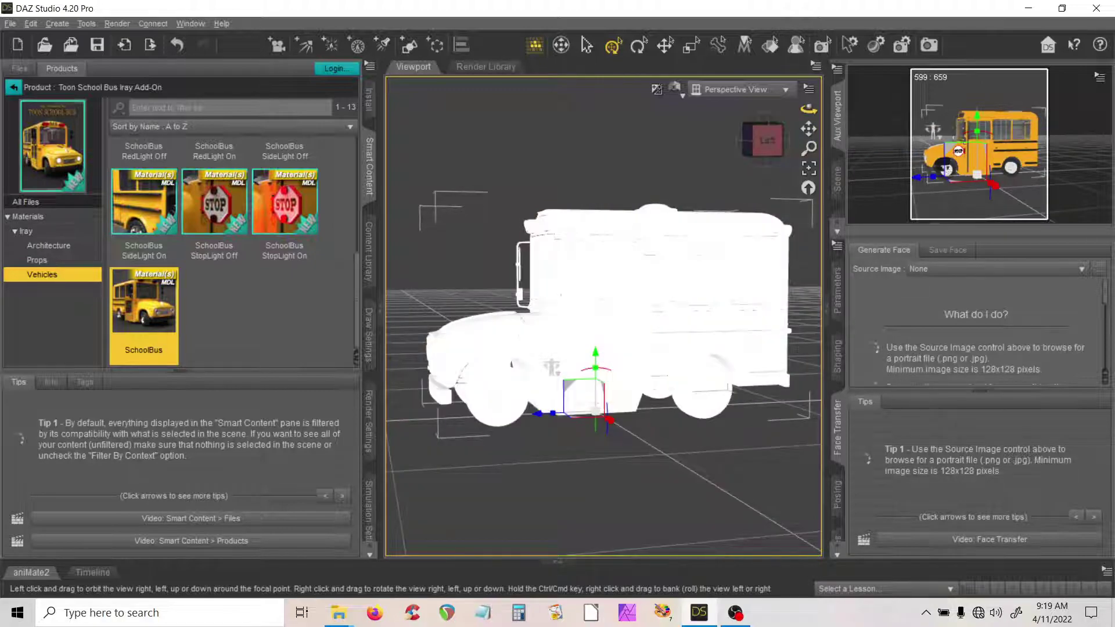
drag(808, 110, 830, 115)
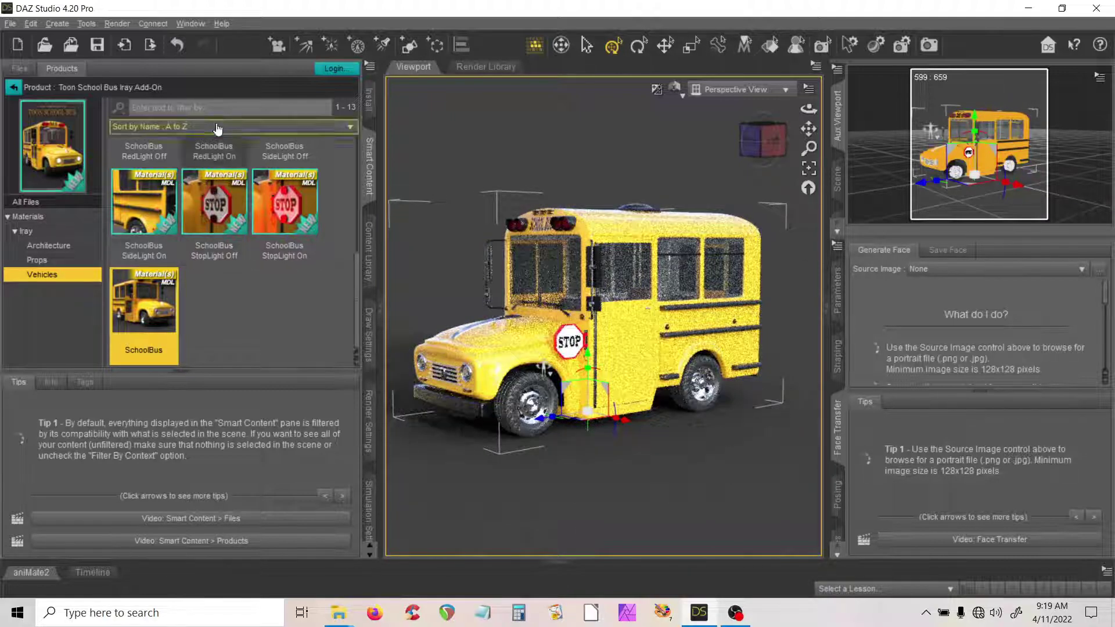
Step: Expand DAZ Studio Formats > My DAZ 3D Library > Shader Presets in the Content Library and widen the folder list
click(370, 241)
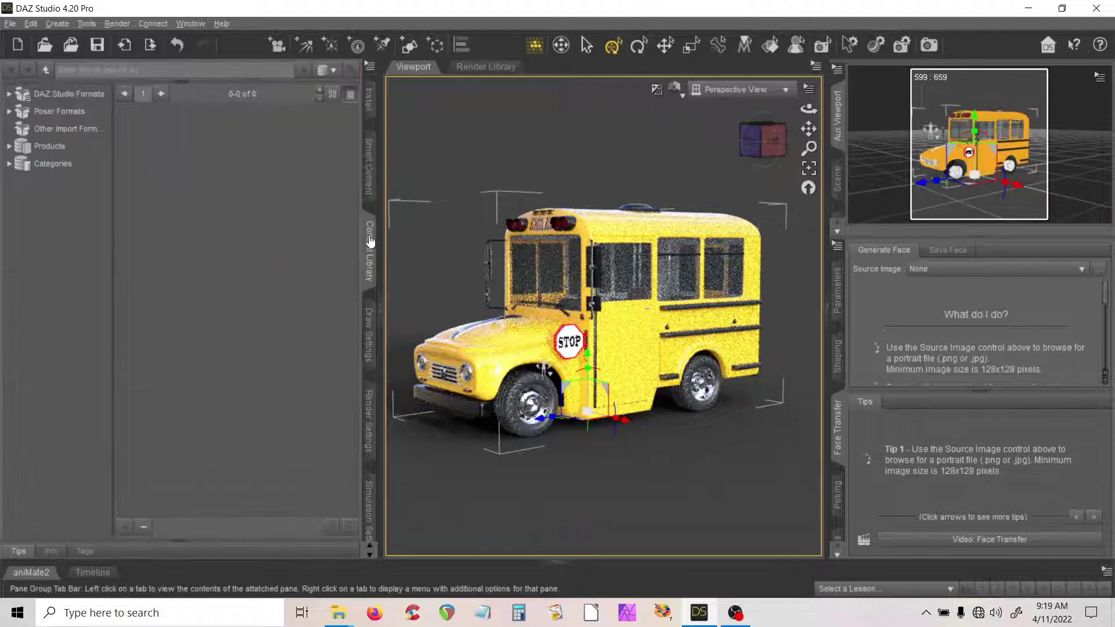
click(9, 94)
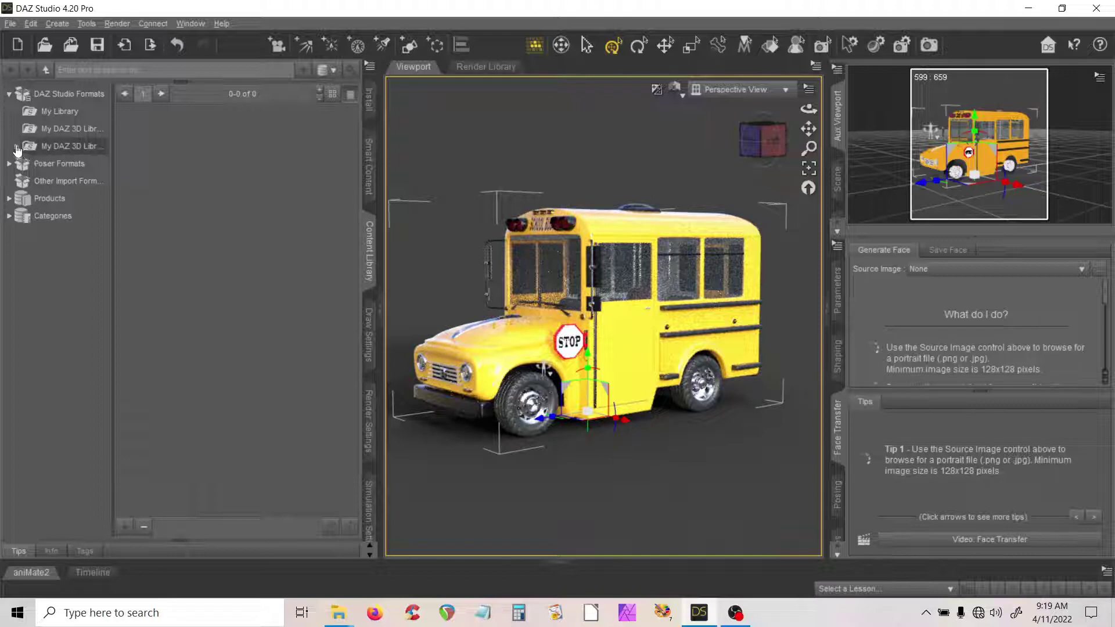
click(15, 147)
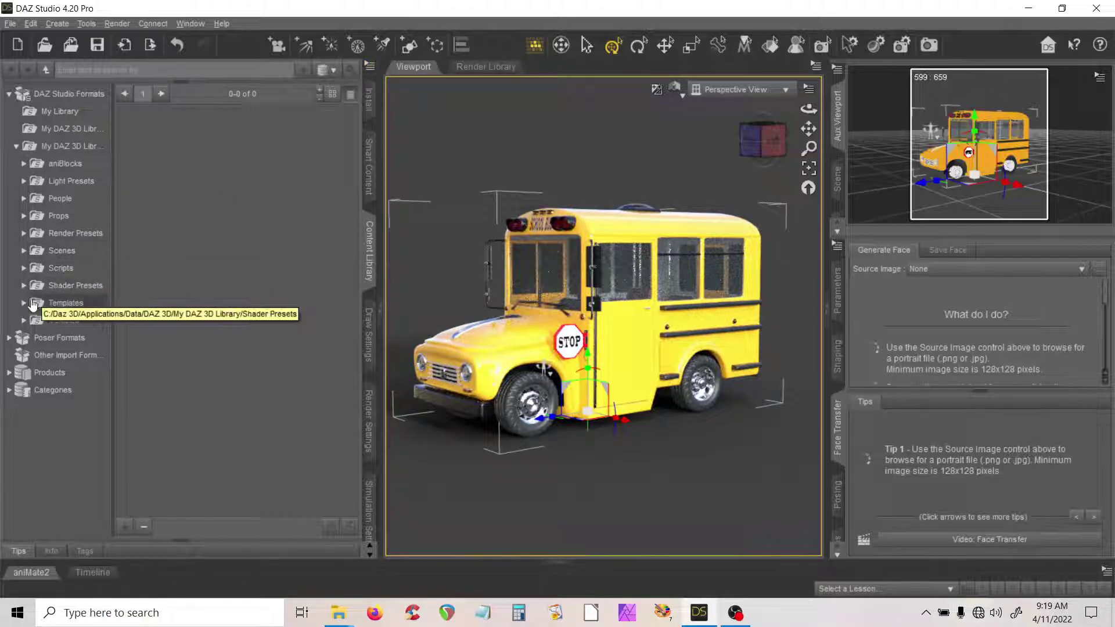
click(66, 289)
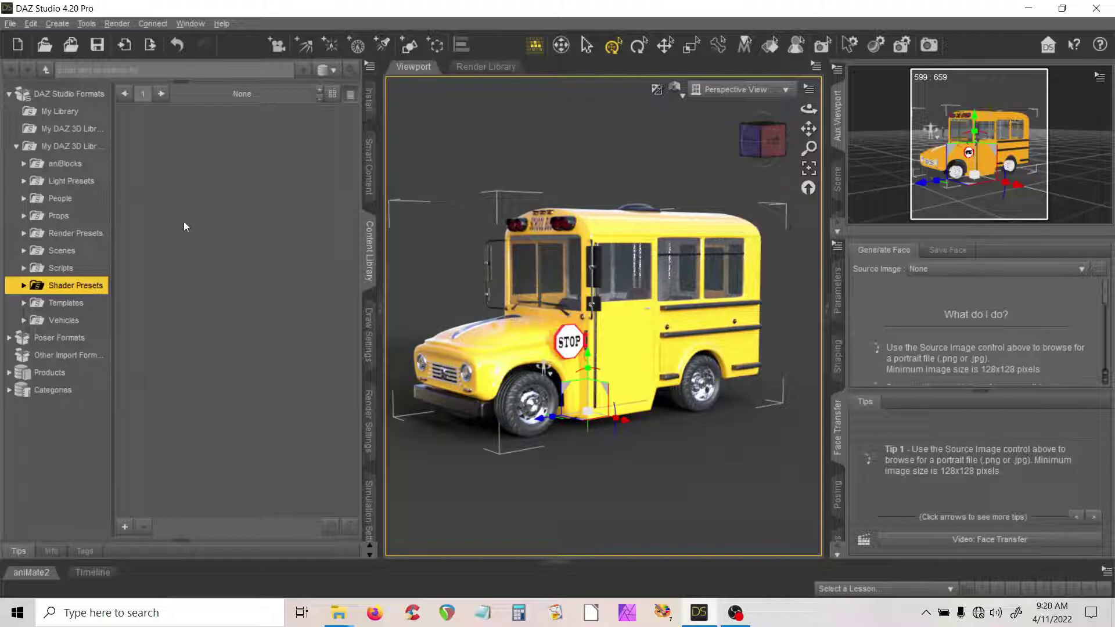
click(22, 287)
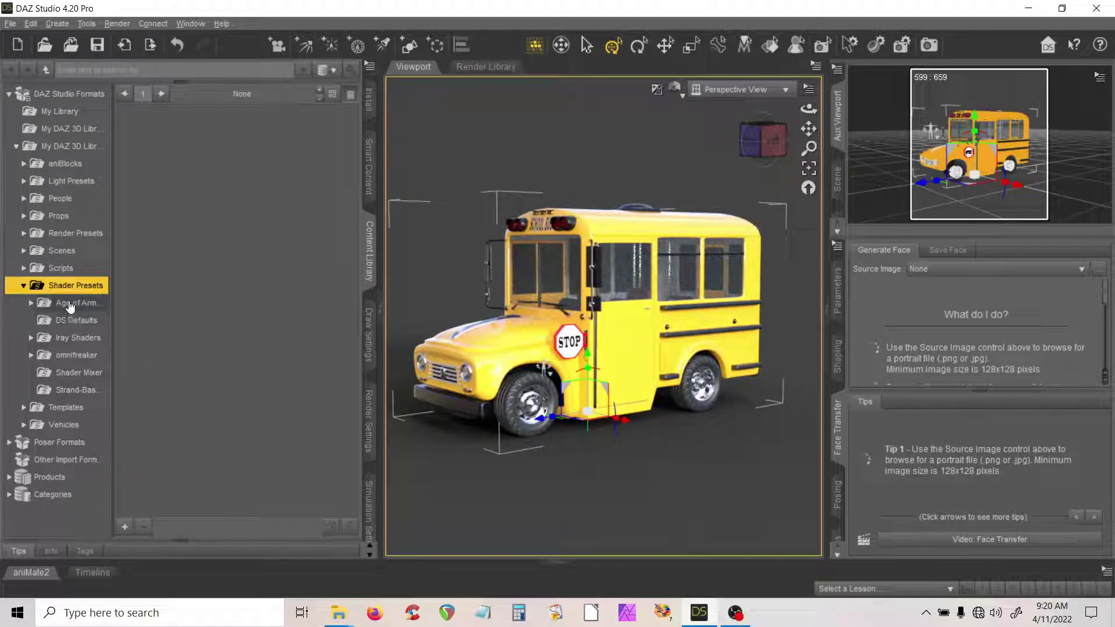
key(Down)
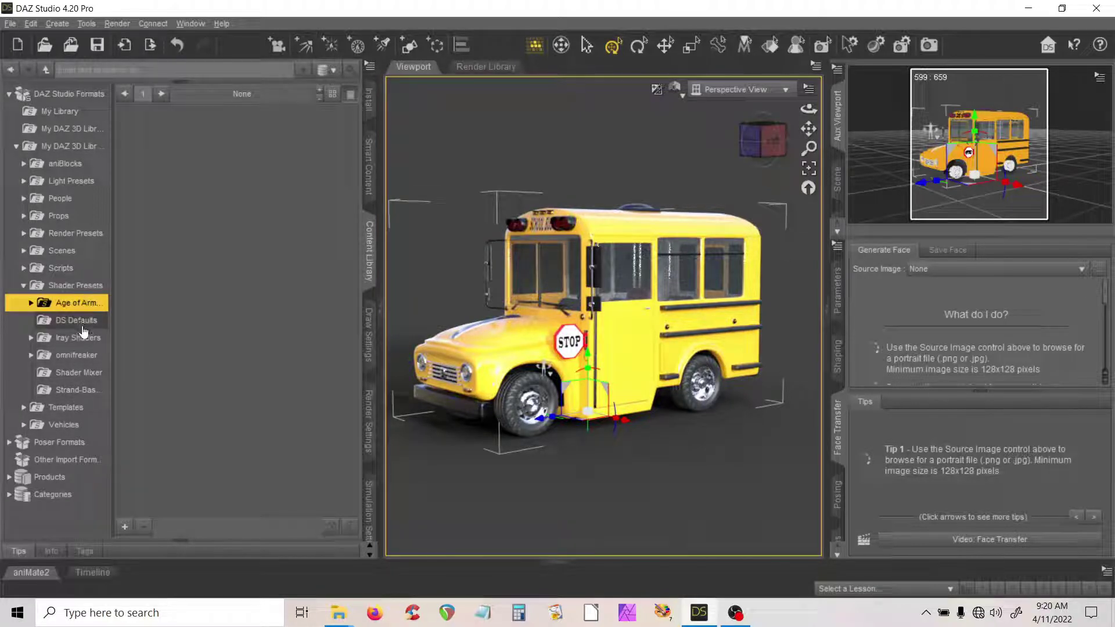
drag(112, 324, 163, 324)
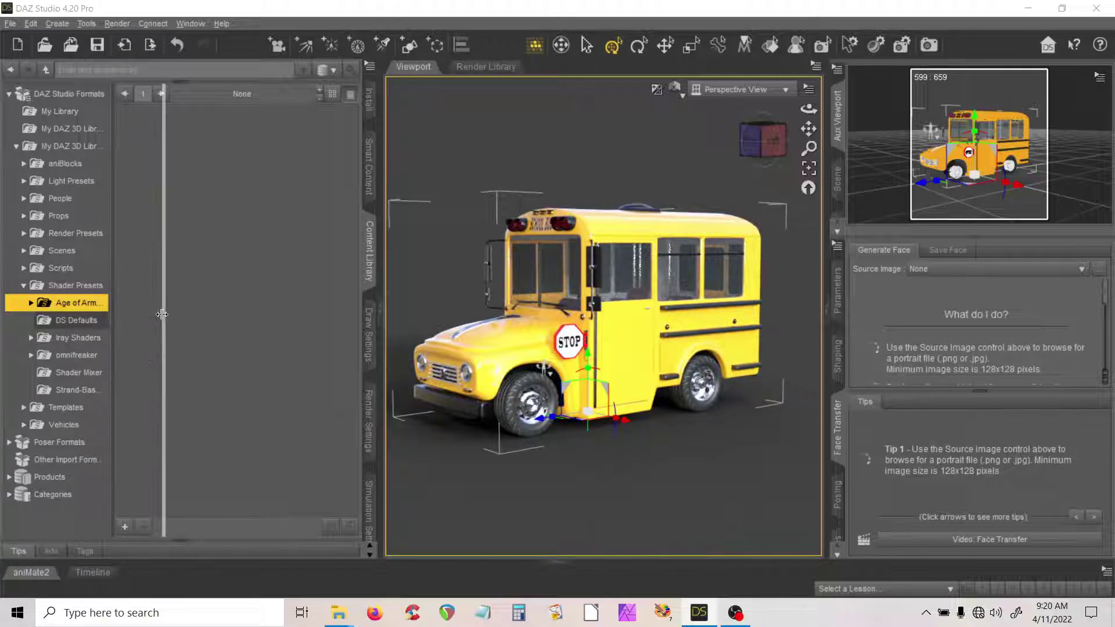
Step: Expand the Iray Shaders folder and look through the presets in its Daz PBRSkin and DAZ Uber subfolders
click(30, 339)
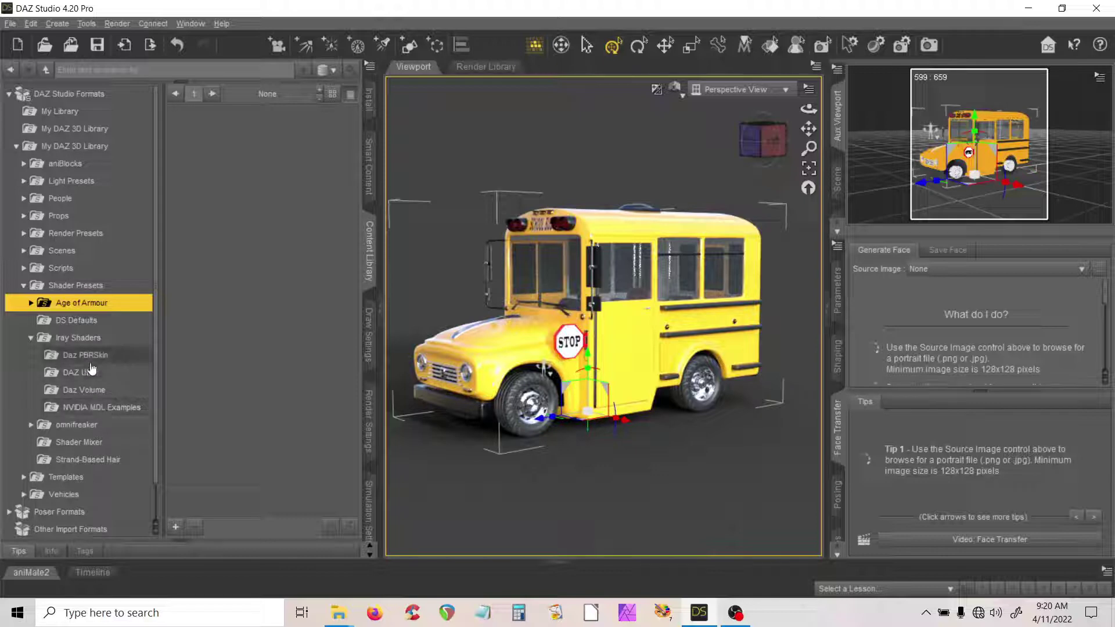
click(82, 339)
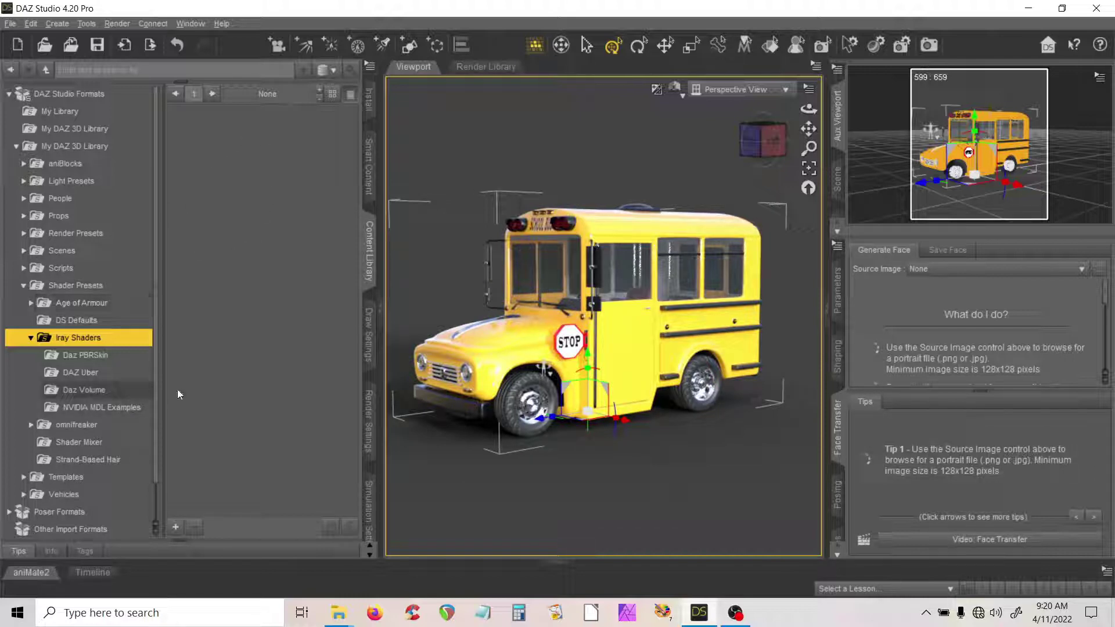
click(103, 362)
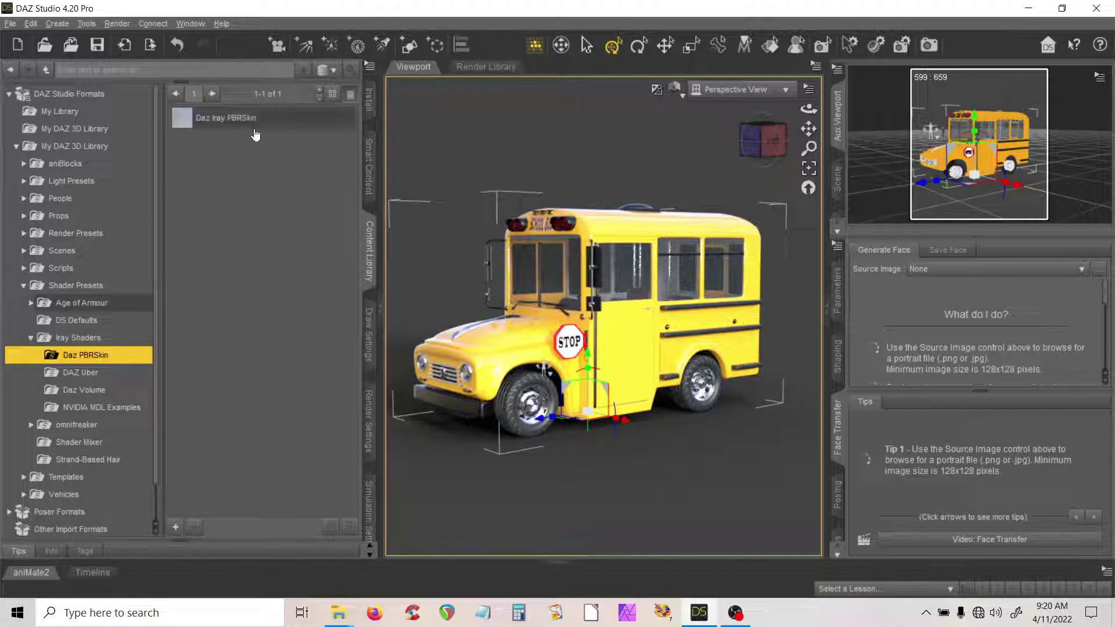
click(92, 373)
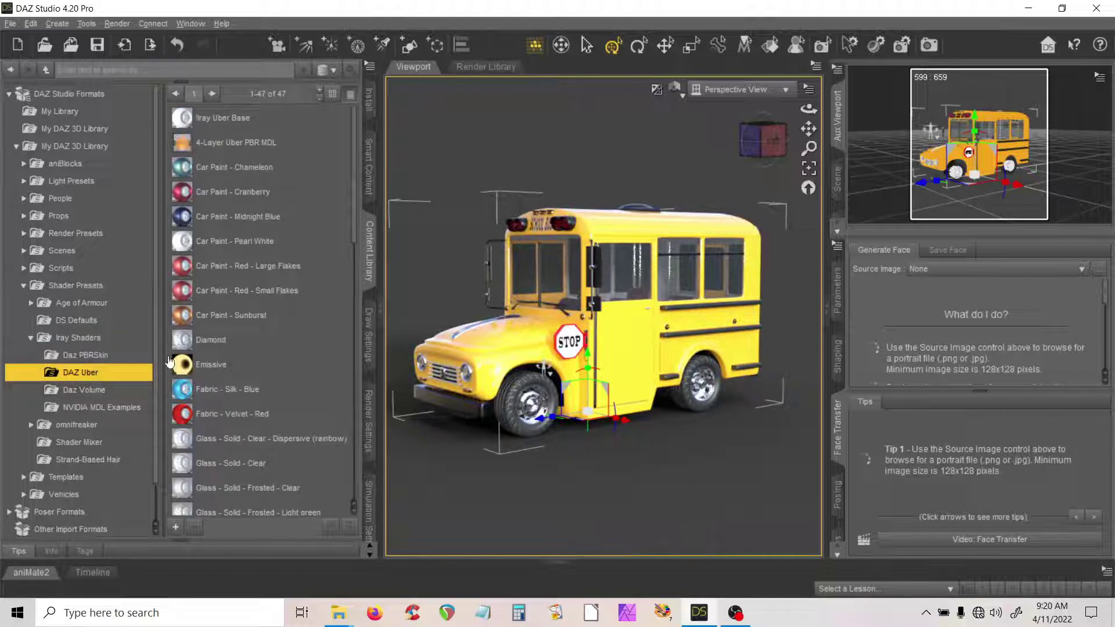
scroll(249, 369, down, 4)
scroll(249, 364, down, 3)
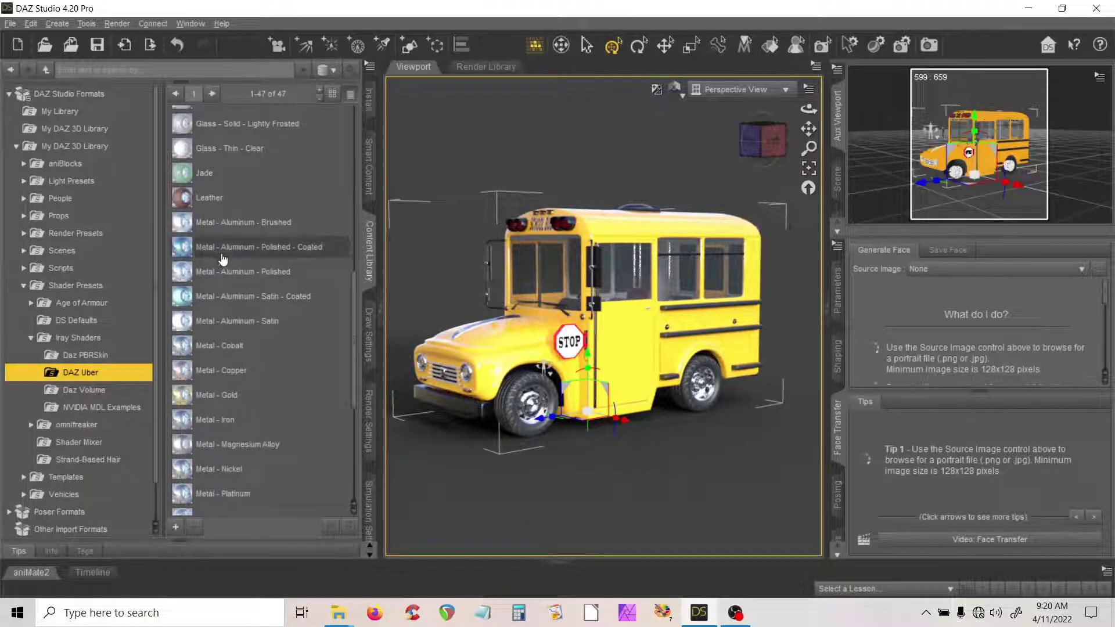
scroll(223, 260, down, 4)
scroll(247, 340, up, 9)
scroll(246, 342, down, 9)
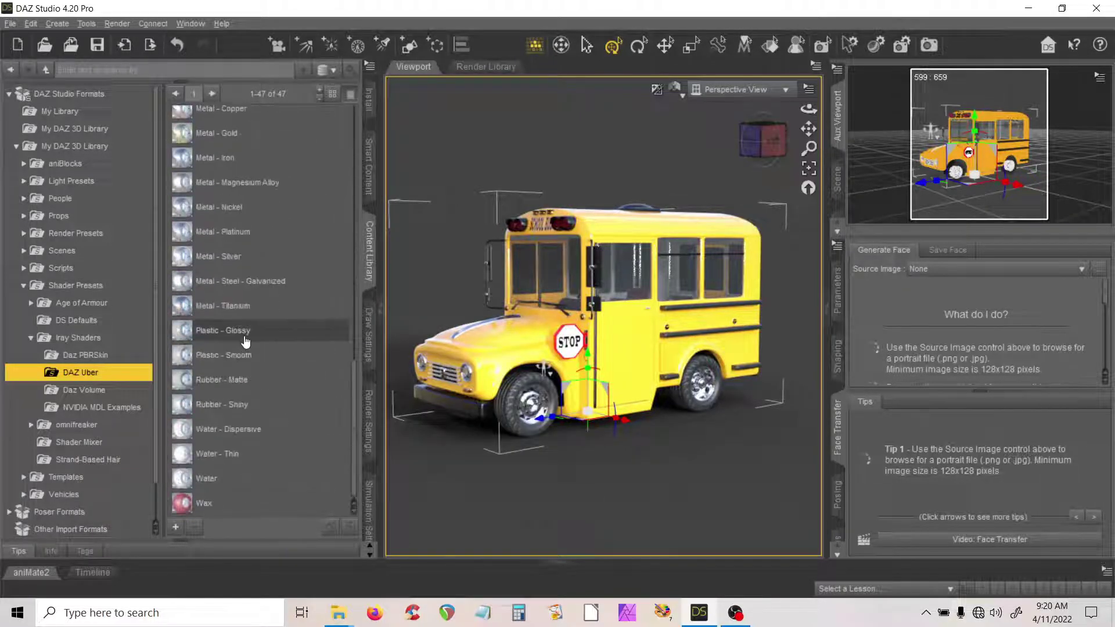
scroll(232, 378, up, 10)
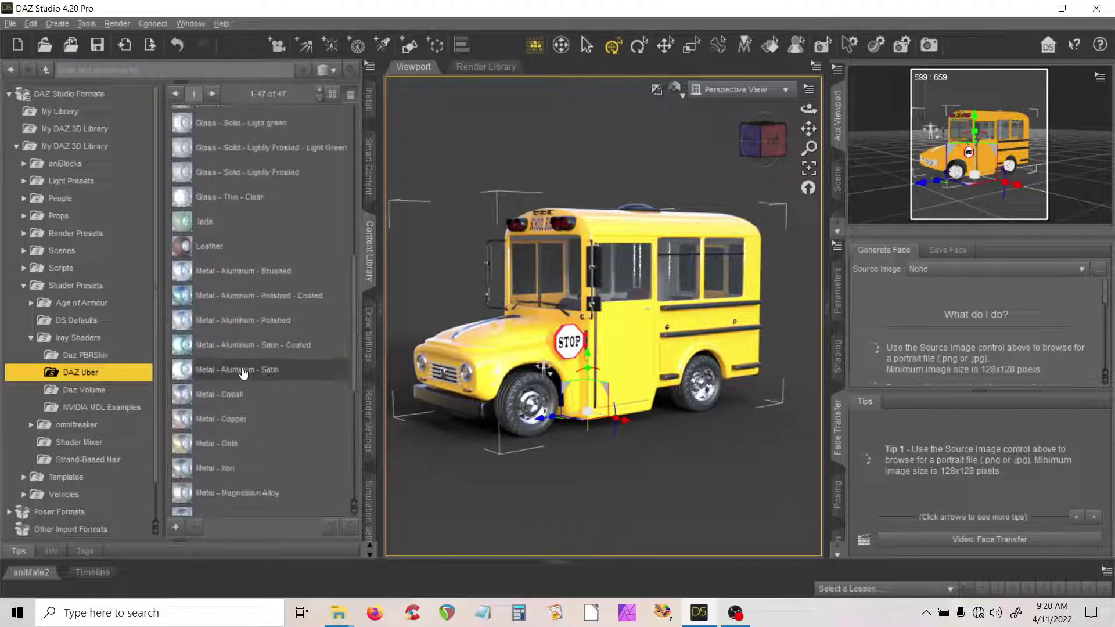
Step: Look through the presets in the Daz Volume and NVIDIA MDL Examples subfolders of Iray Shaders
click(84, 389)
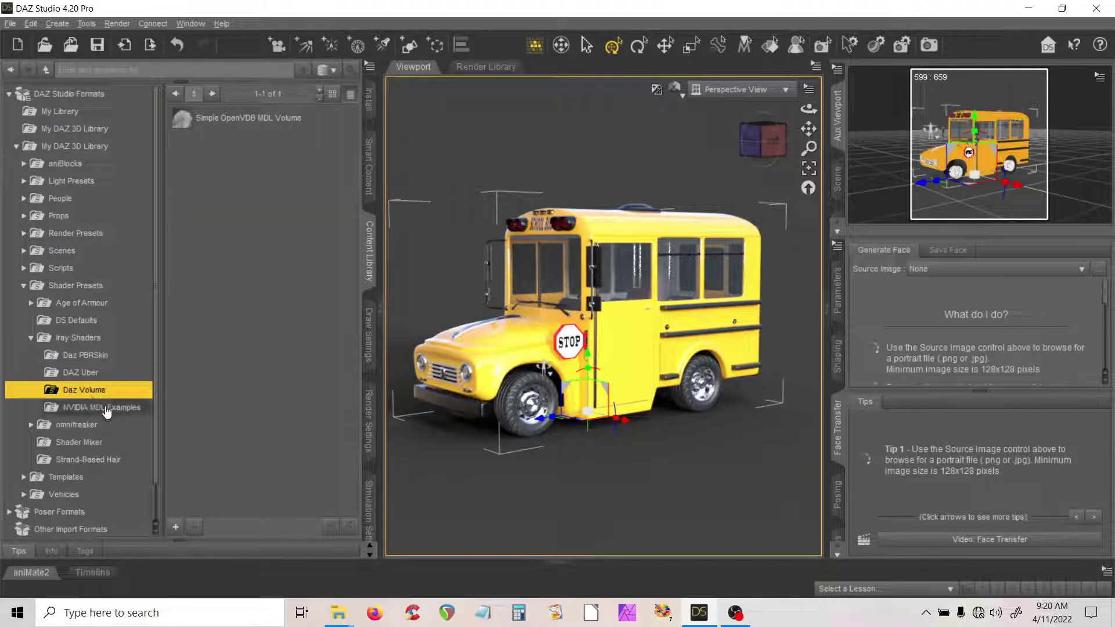
click(83, 414)
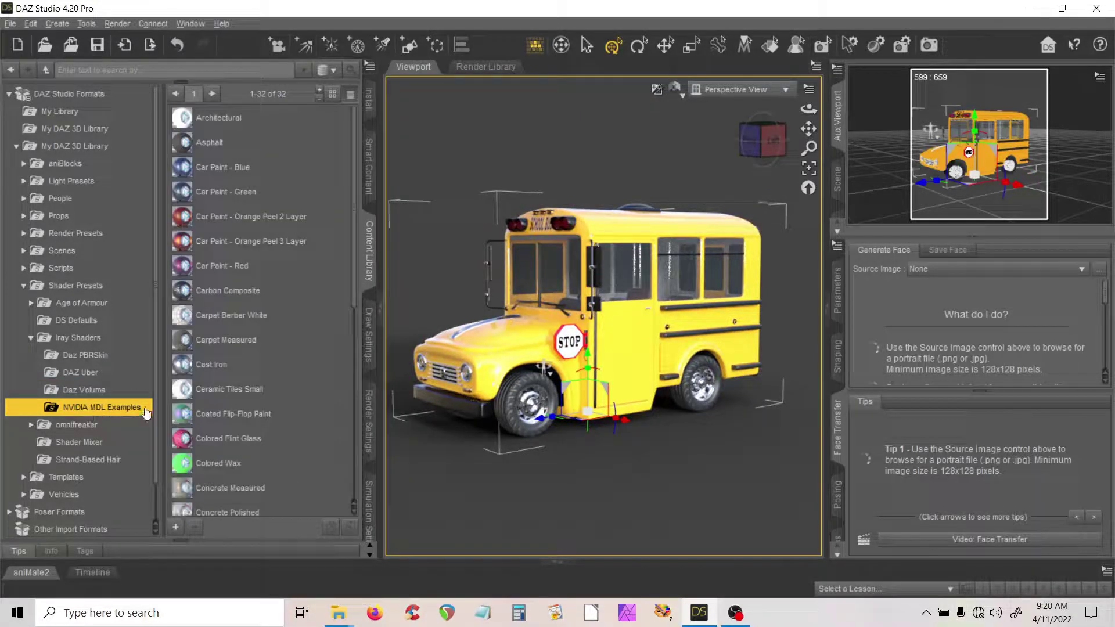
scroll(274, 402, down, 2)
scroll(273, 400, down, 5)
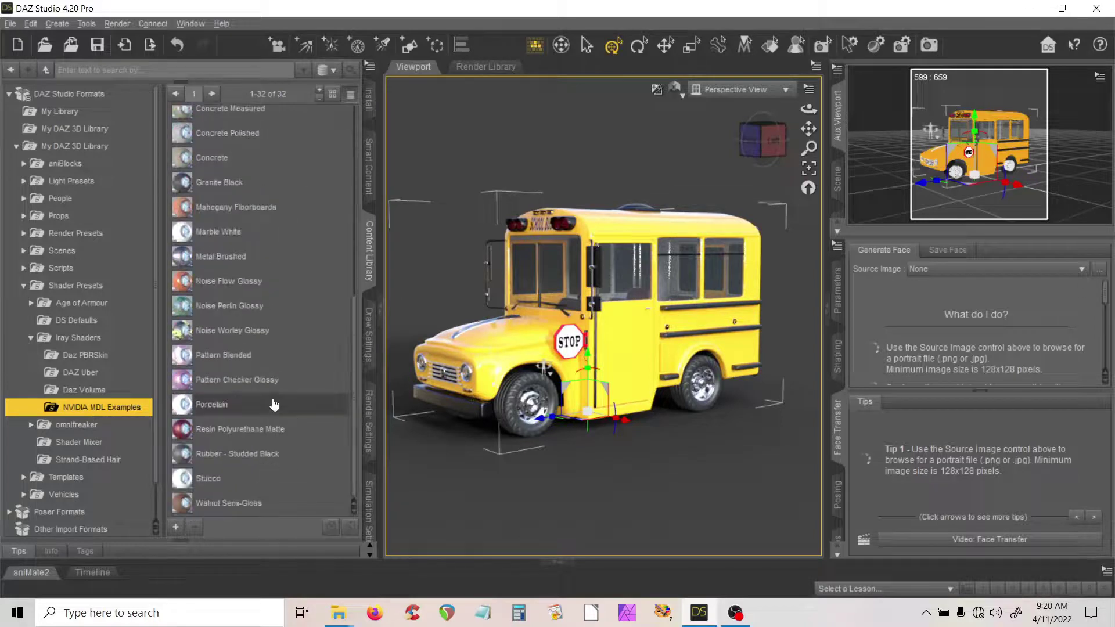
Step: Check the shader presets in omnifreaker's HumanSurface subfolder and in the Shader Mixer and Strand-Based Hair folders
click(75, 426)
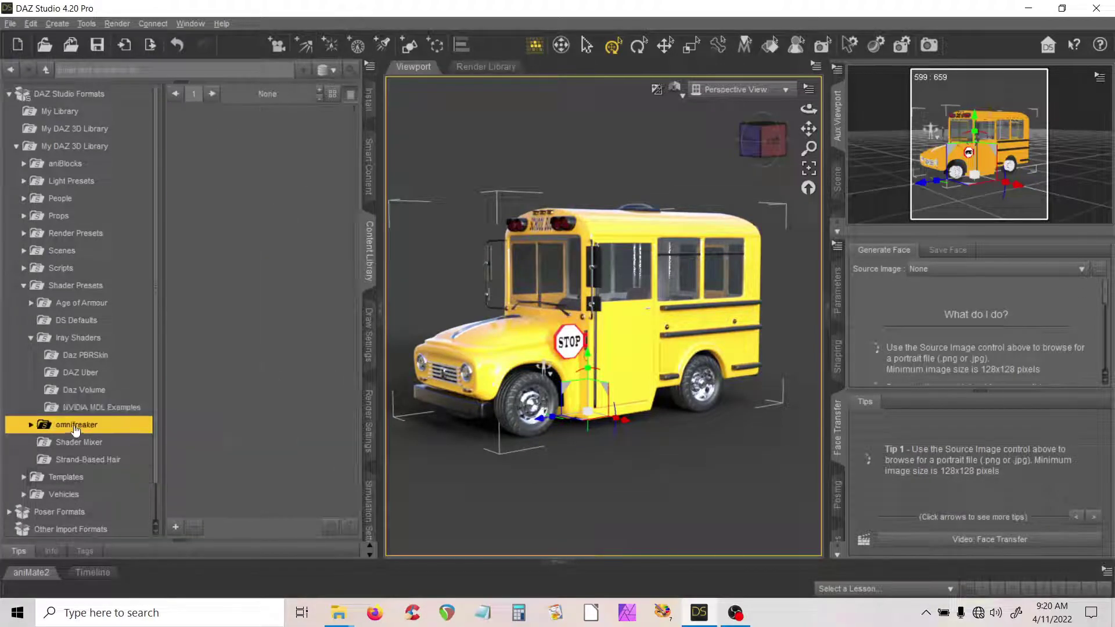
click(31, 427)
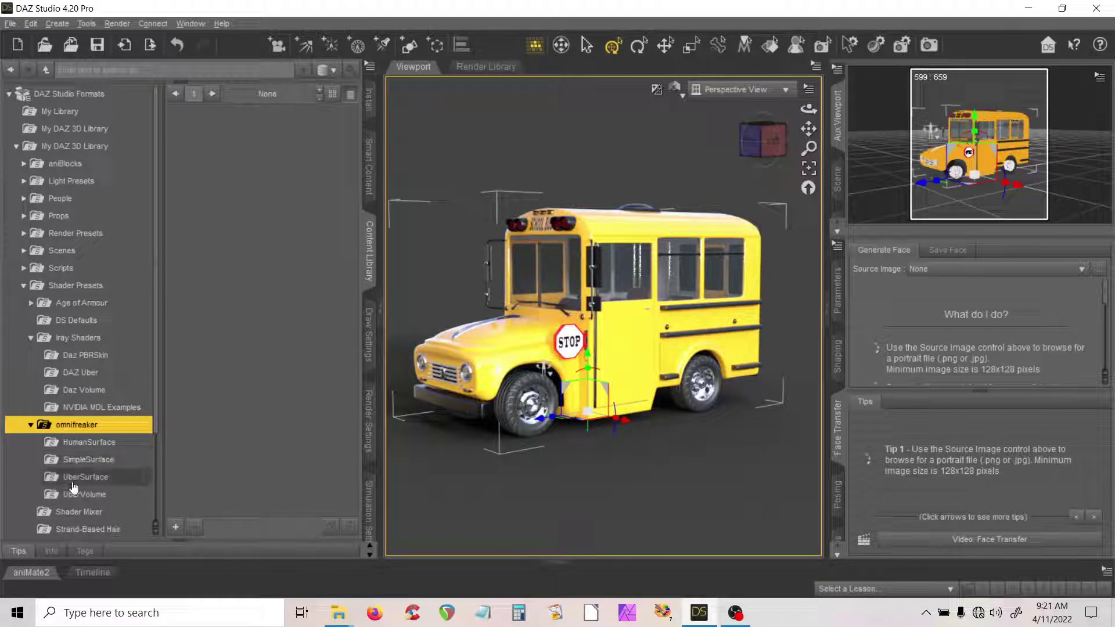
click(86, 444)
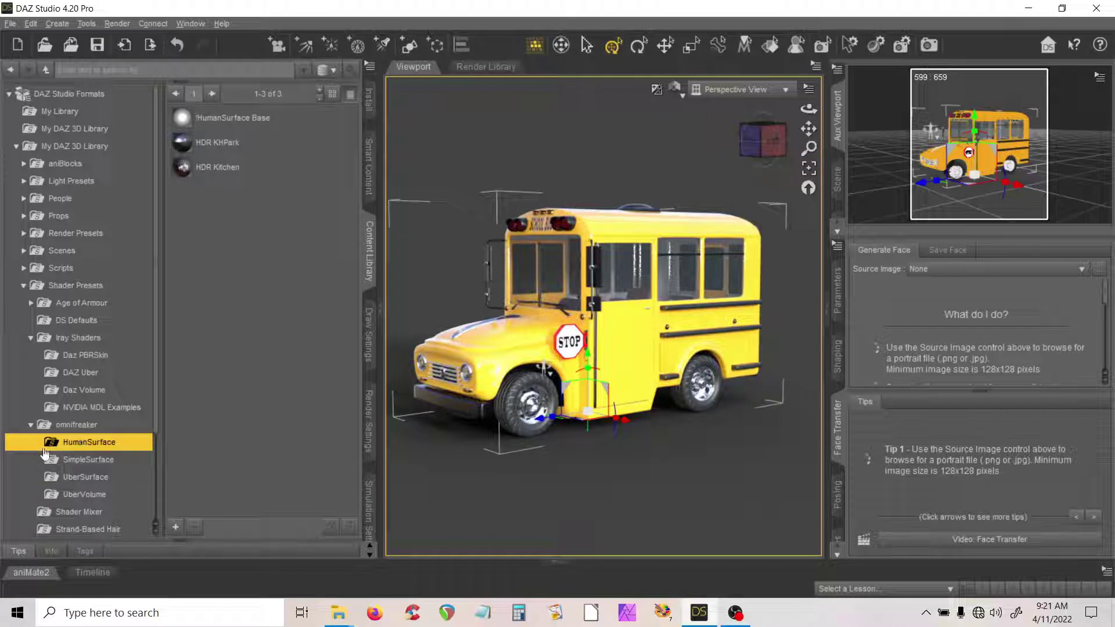
click(31, 424)
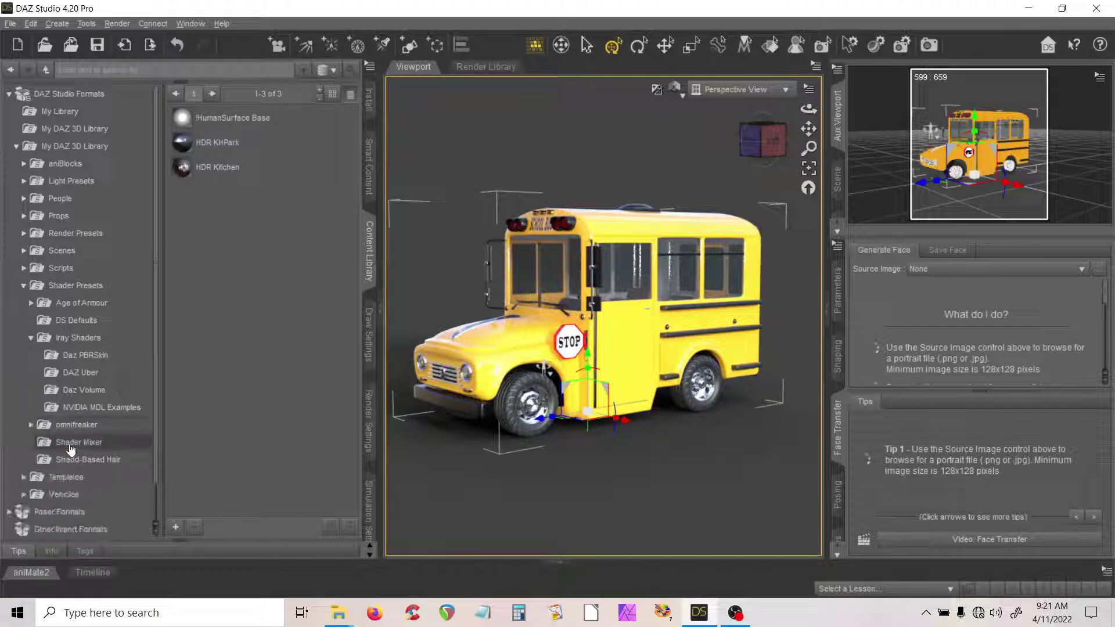
click(73, 444)
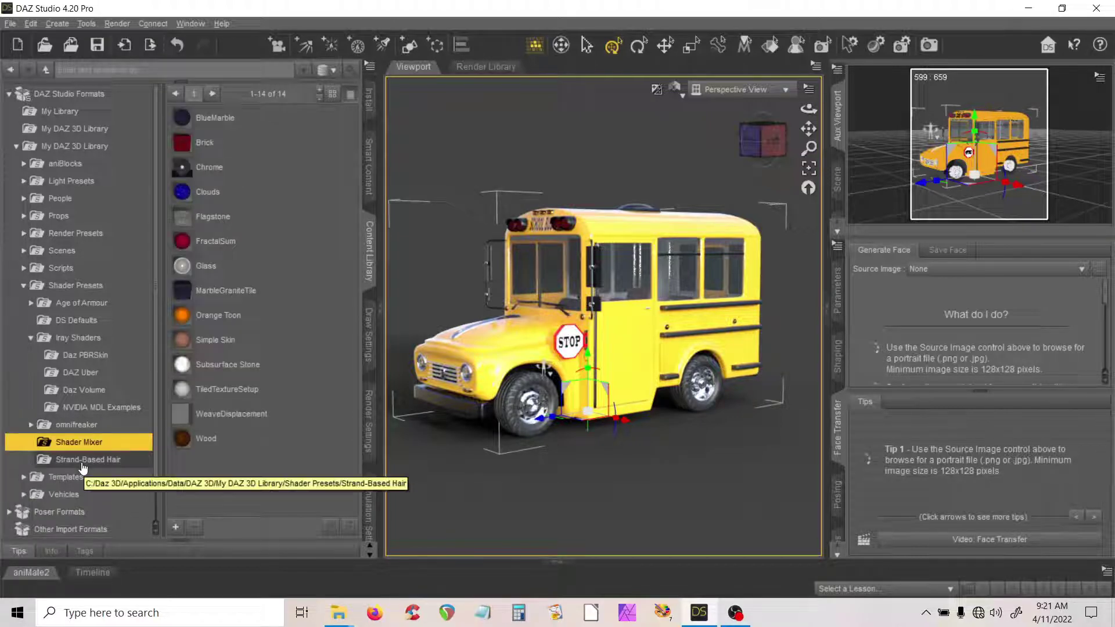
click(84, 462)
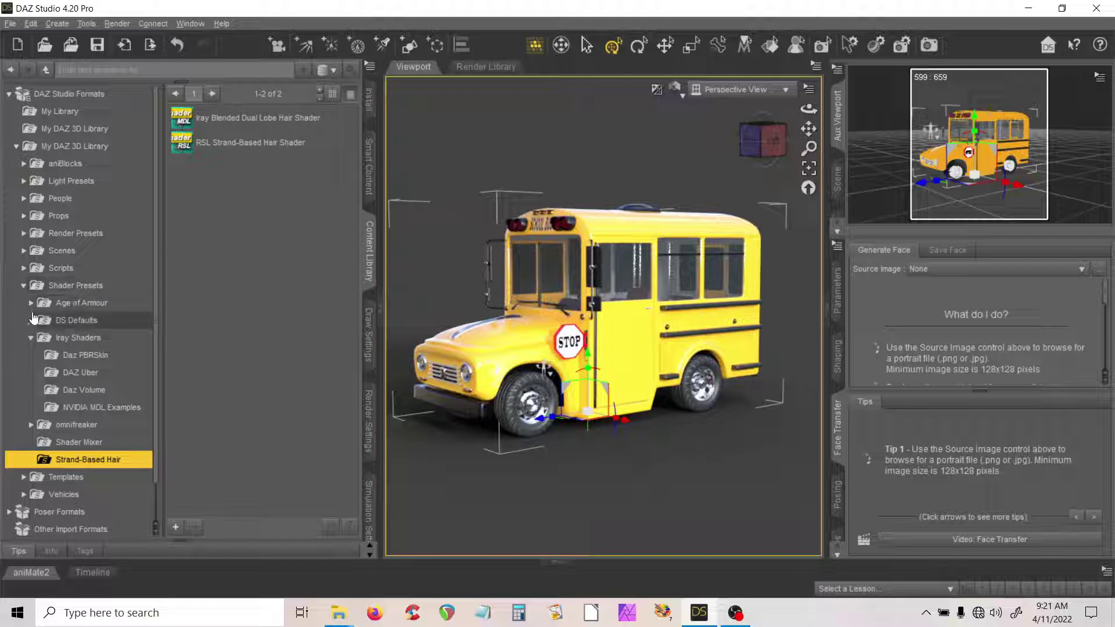
Step: Review the Shader Presets folder and its Iray Shaders subfolder, and collapse the Shader Presets tree
click(70, 287)
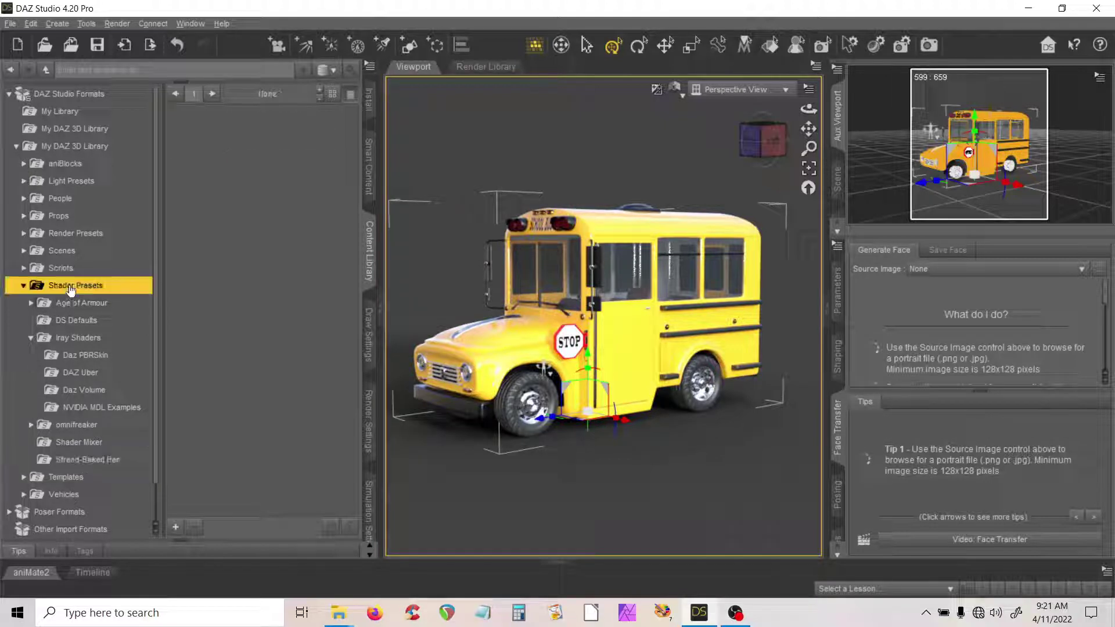
click(68, 341)
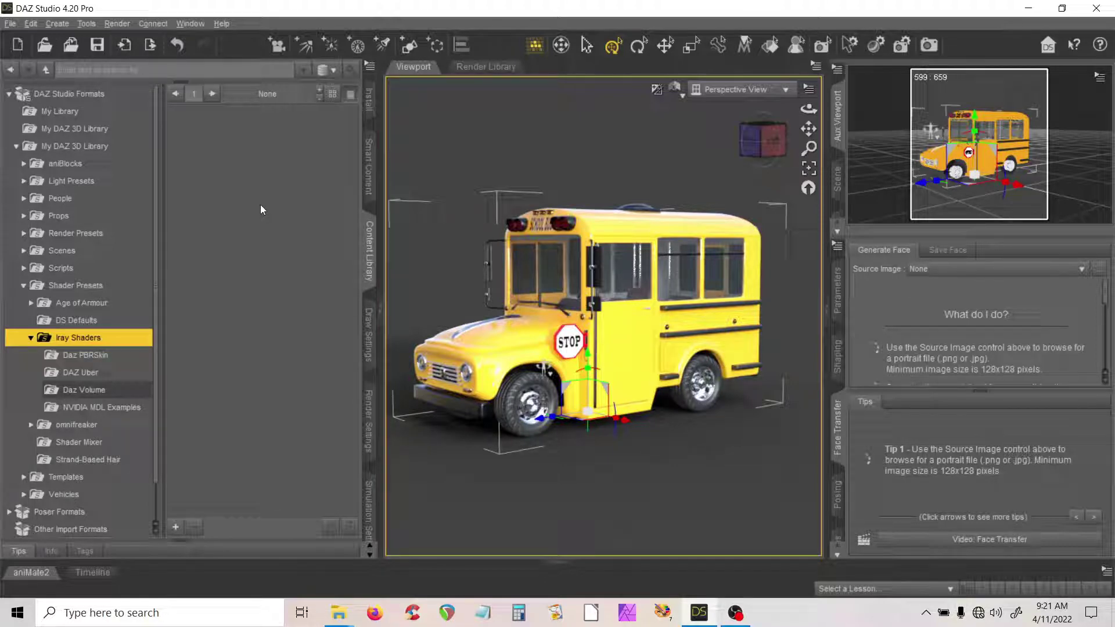
click(23, 287)
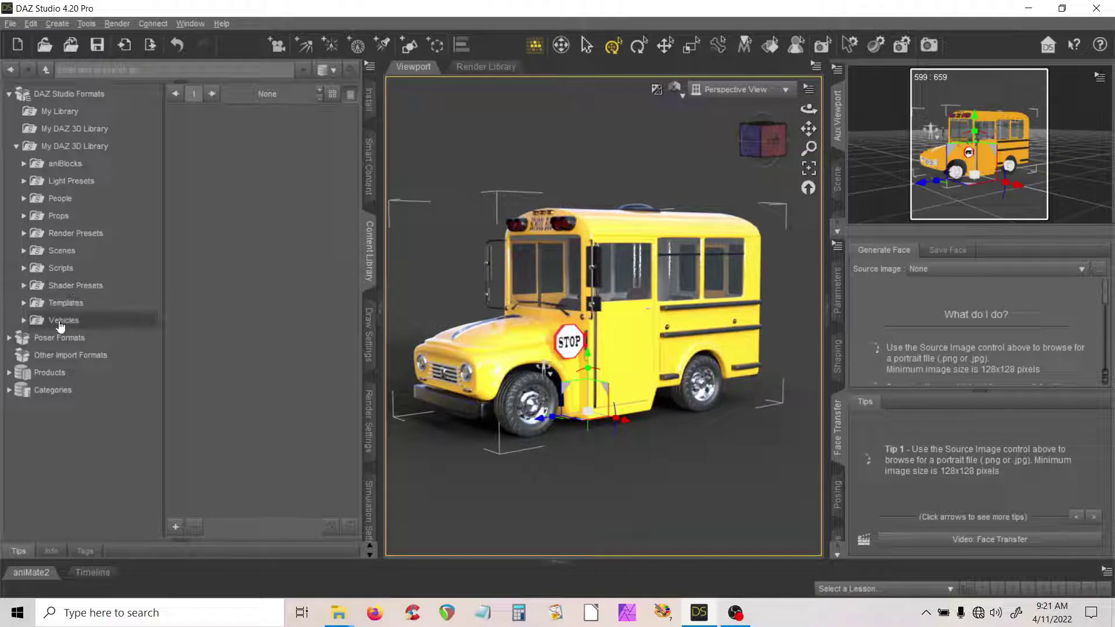
Step: Browse Vehicles > Toon School Bus in the library and show the add-on's materials in Materials > Iray
click(23, 320)
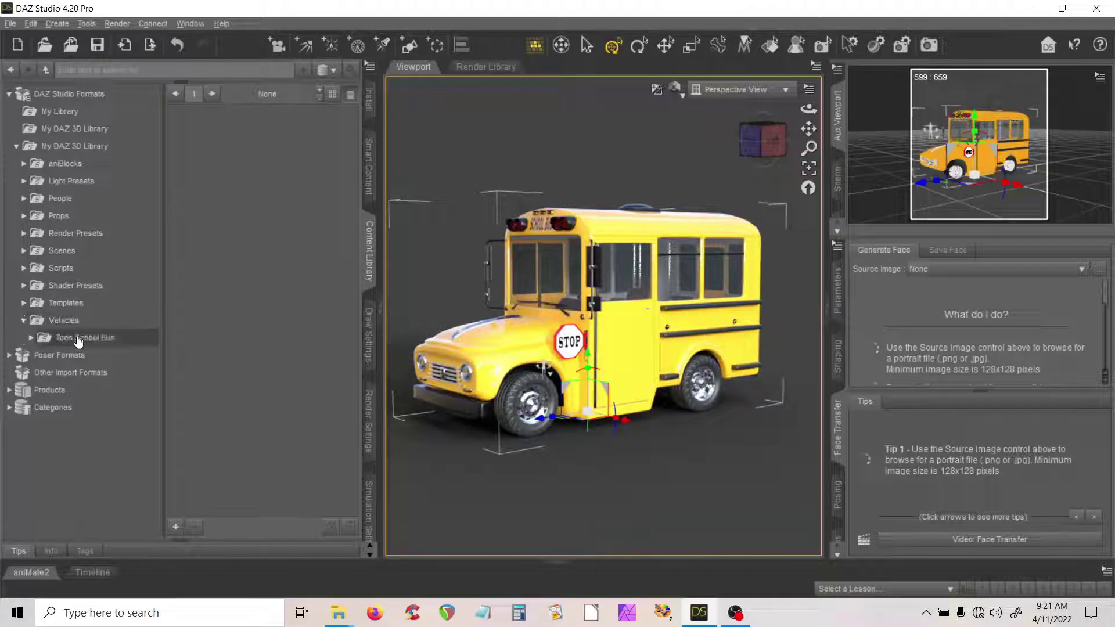
click(31, 338)
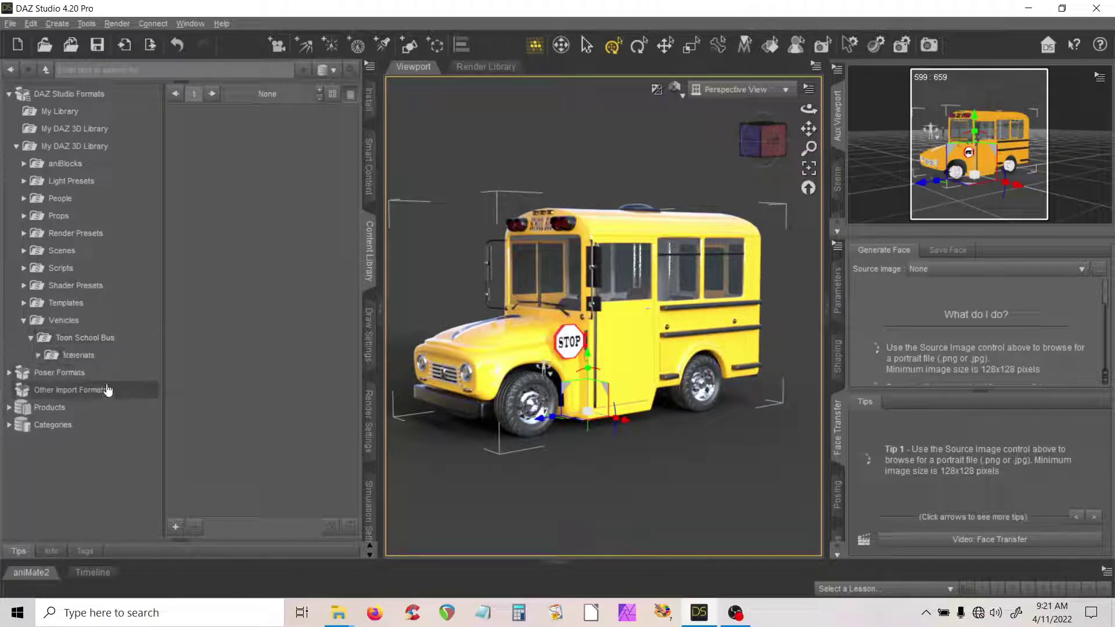
click(71, 339)
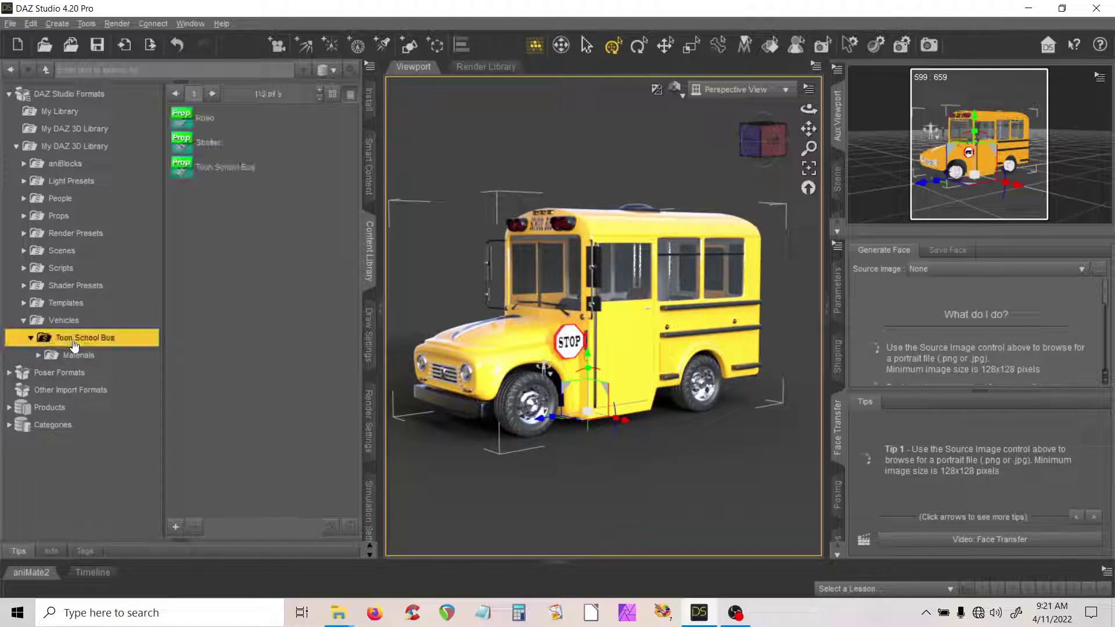
click(39, 356)
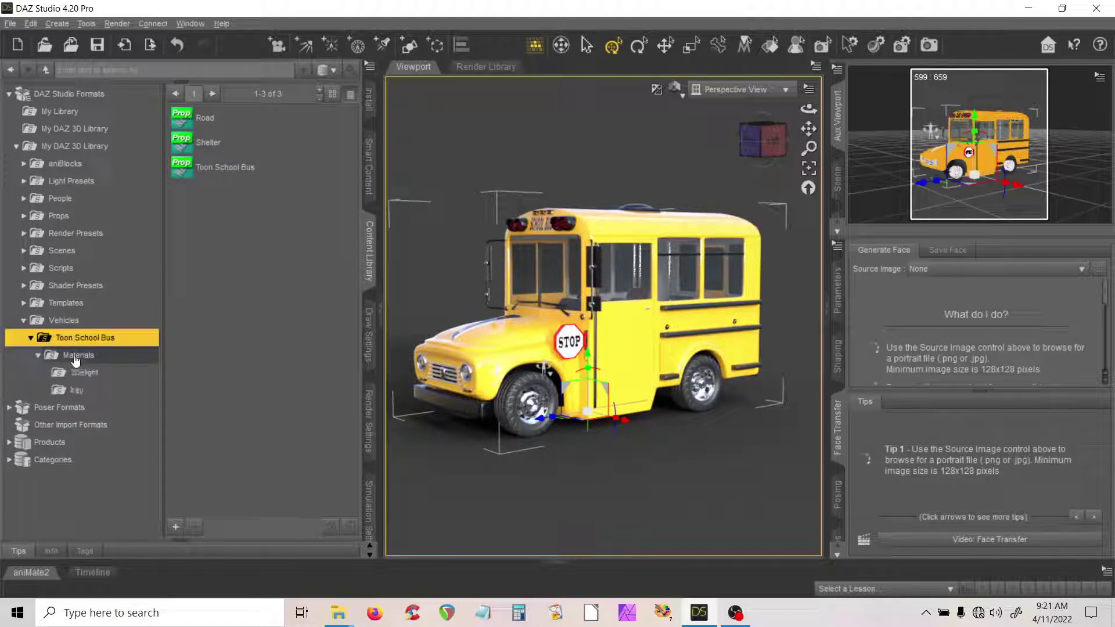
click(76, 356)
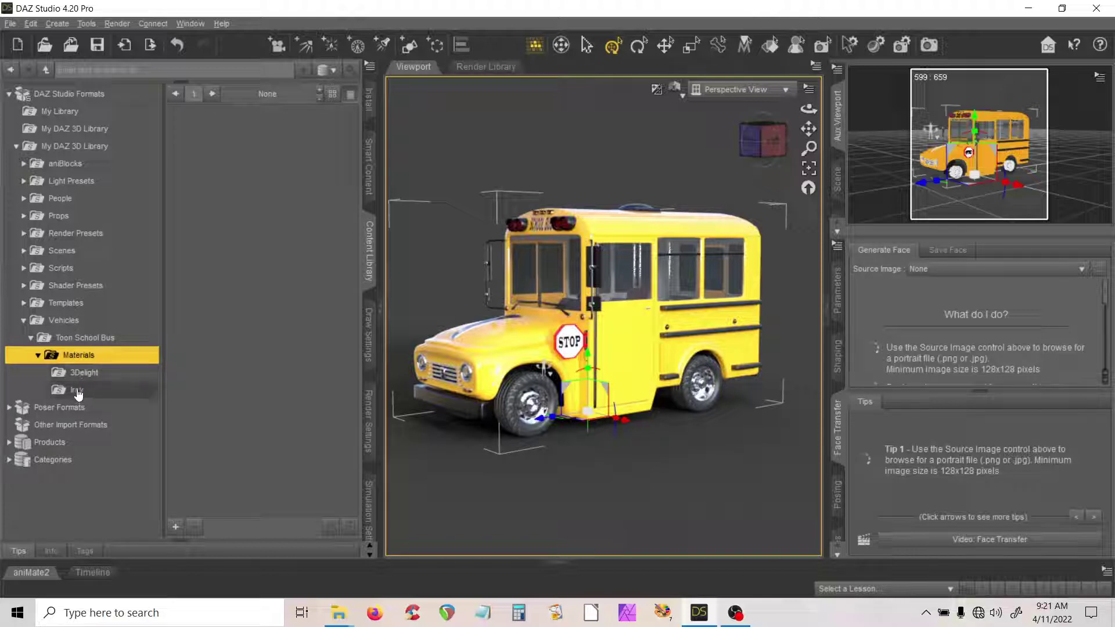
click(77, 390)
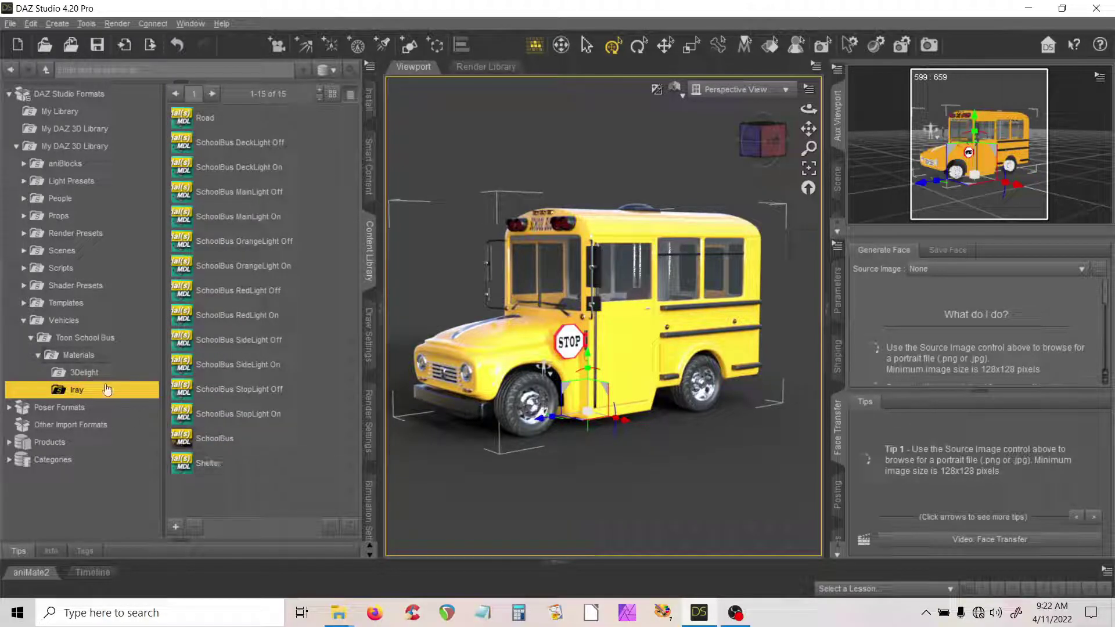
Step: Revisit the Toon School Bus and Shader Presets folders, and return to the add-on's product page in Smart Content
click(65, 339)
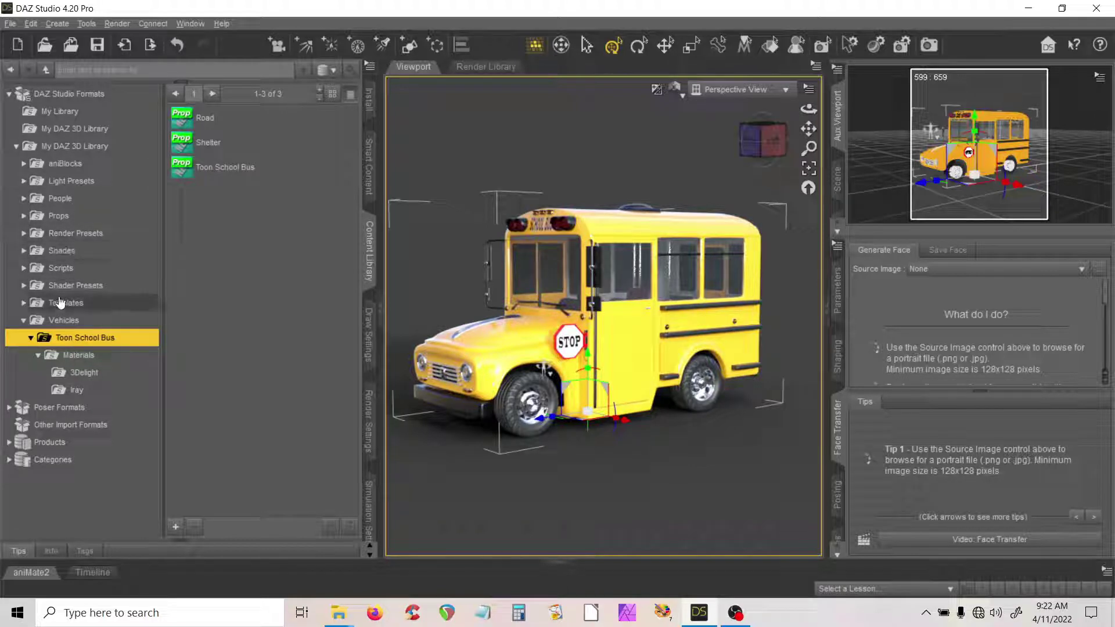
click(34, 288)
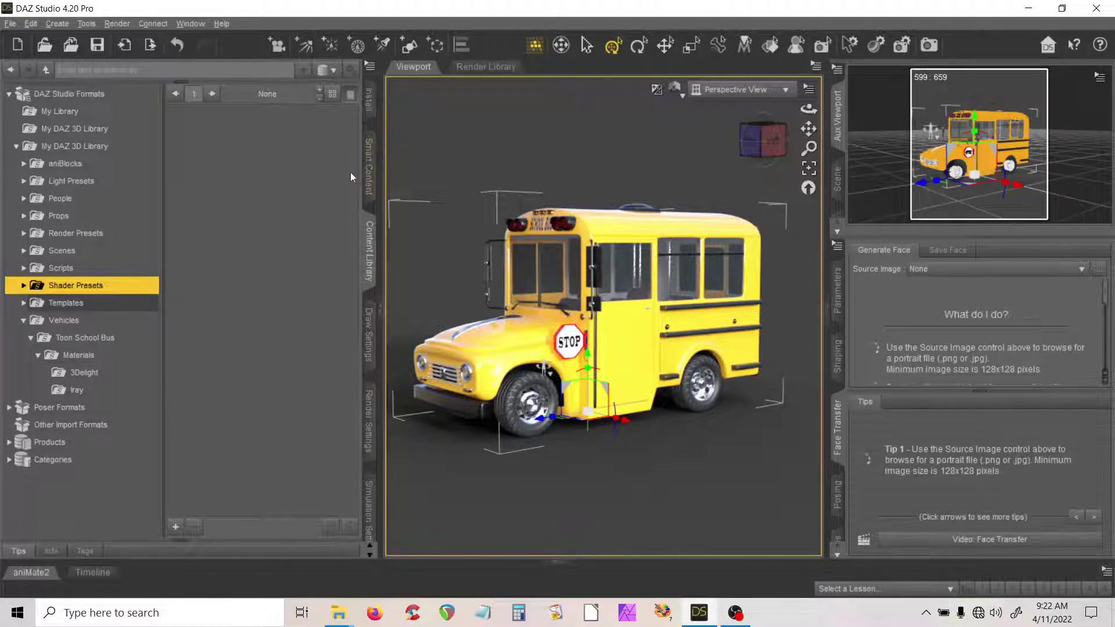
click(369, 156)
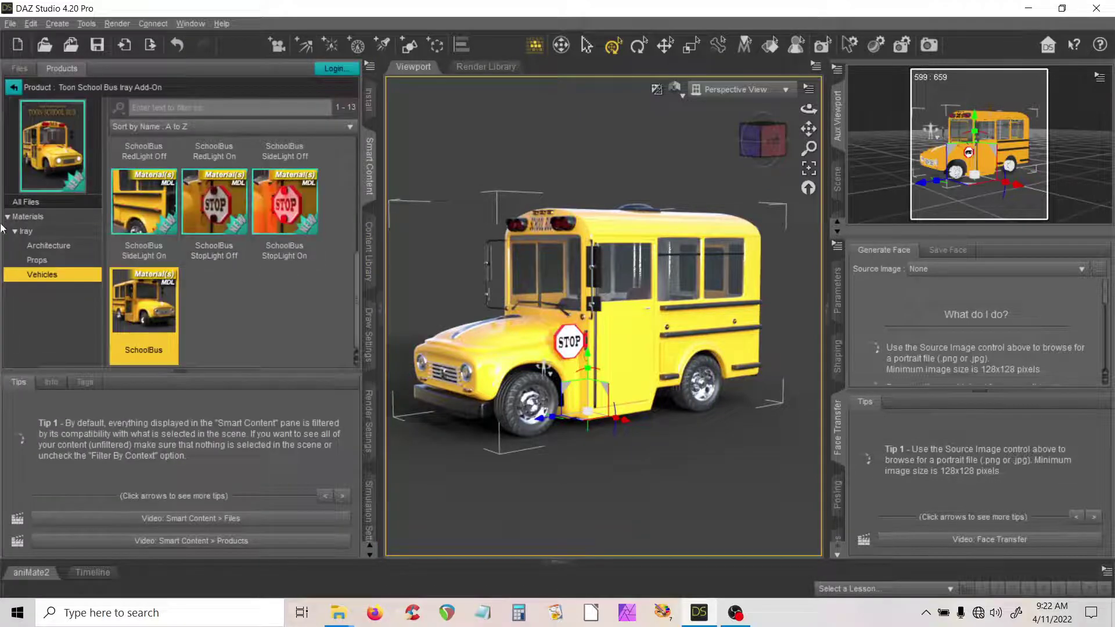
Step: Revisit the Content Library folders and close DAZ Studio without saving the scene changes
click(369, 251)
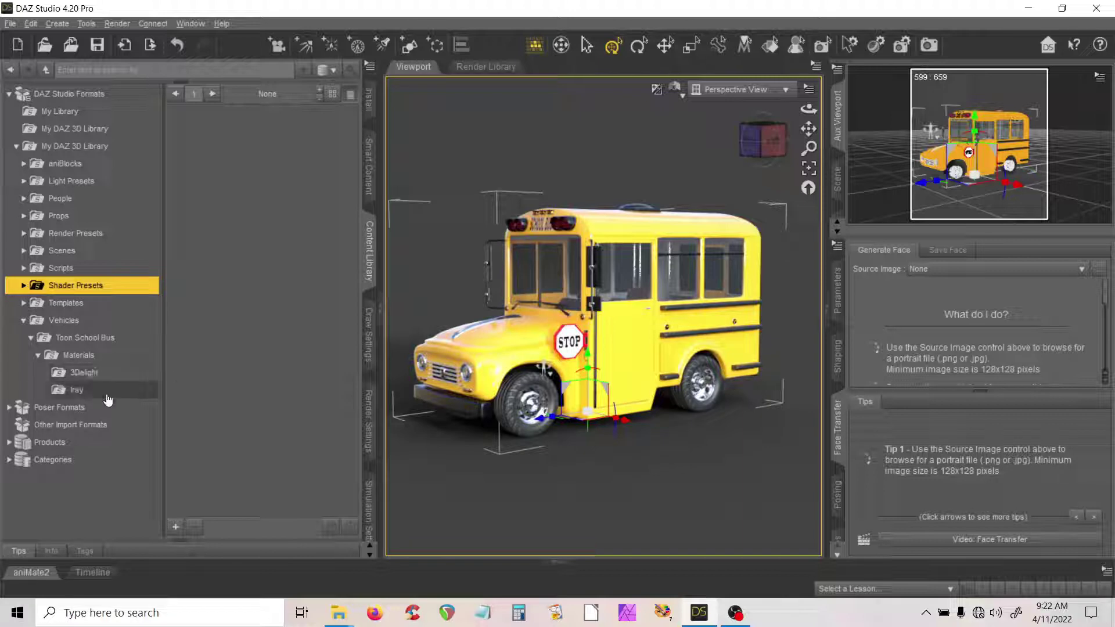
click(1097, 8)
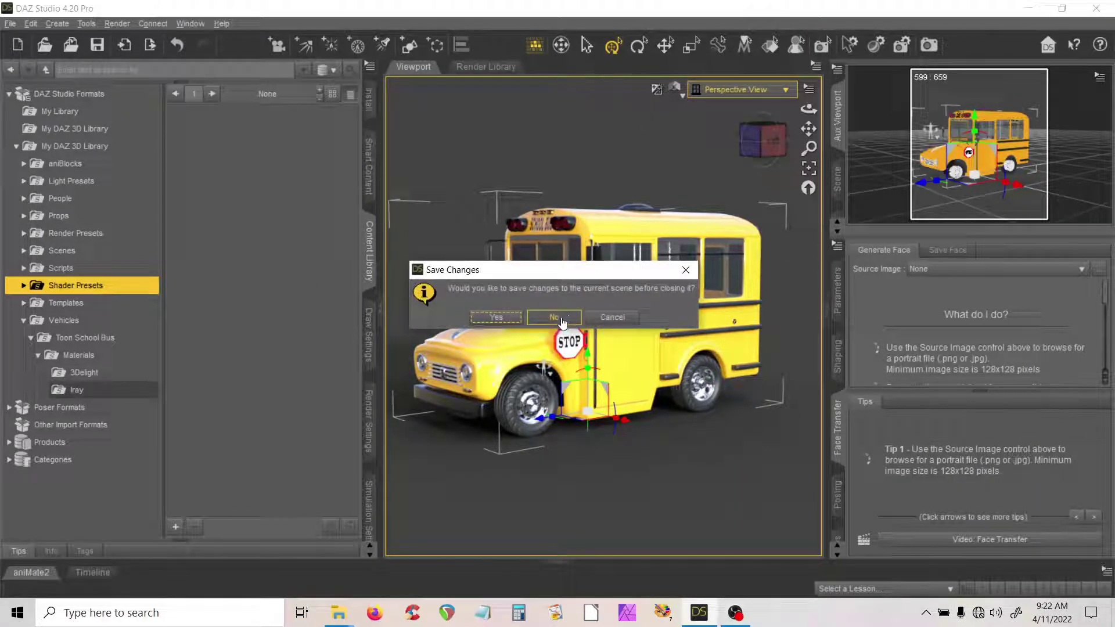
click(561, 319)
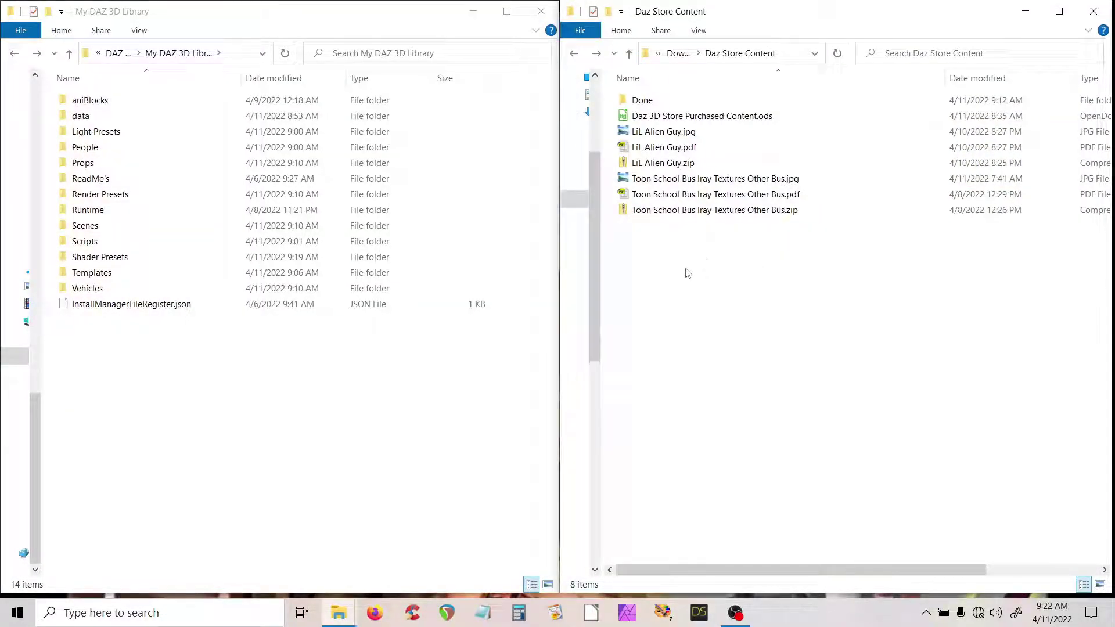
Step: Extract Toon School Bus Iray Textures Other Bus.zip to its default folder inside Daz Store Content
right_click(672, 212)
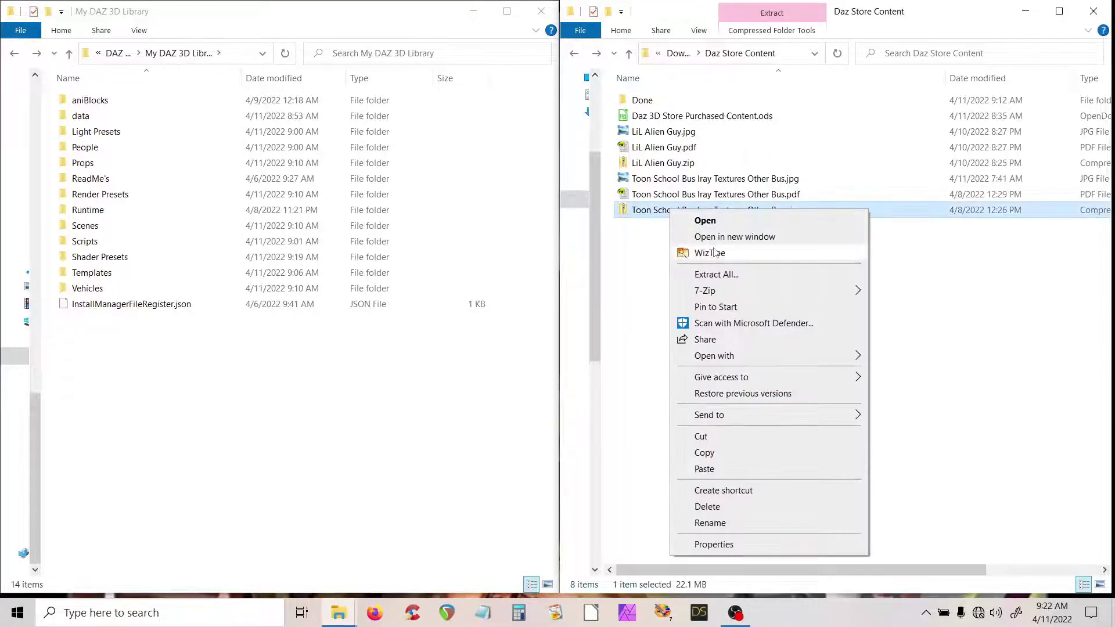
click(732, 280)
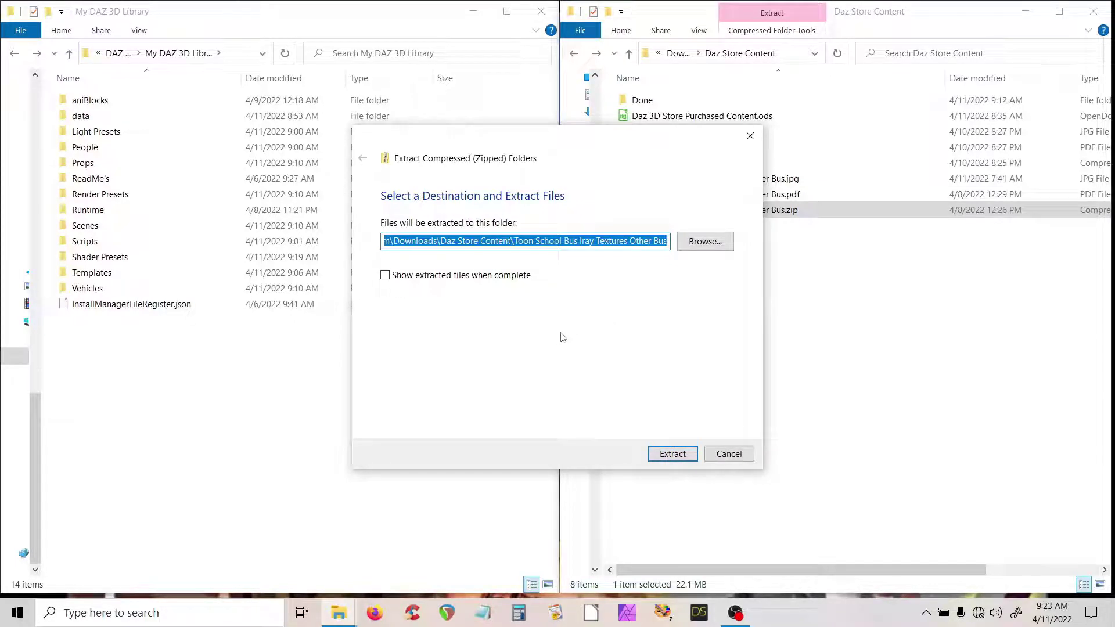
click(672, 455)
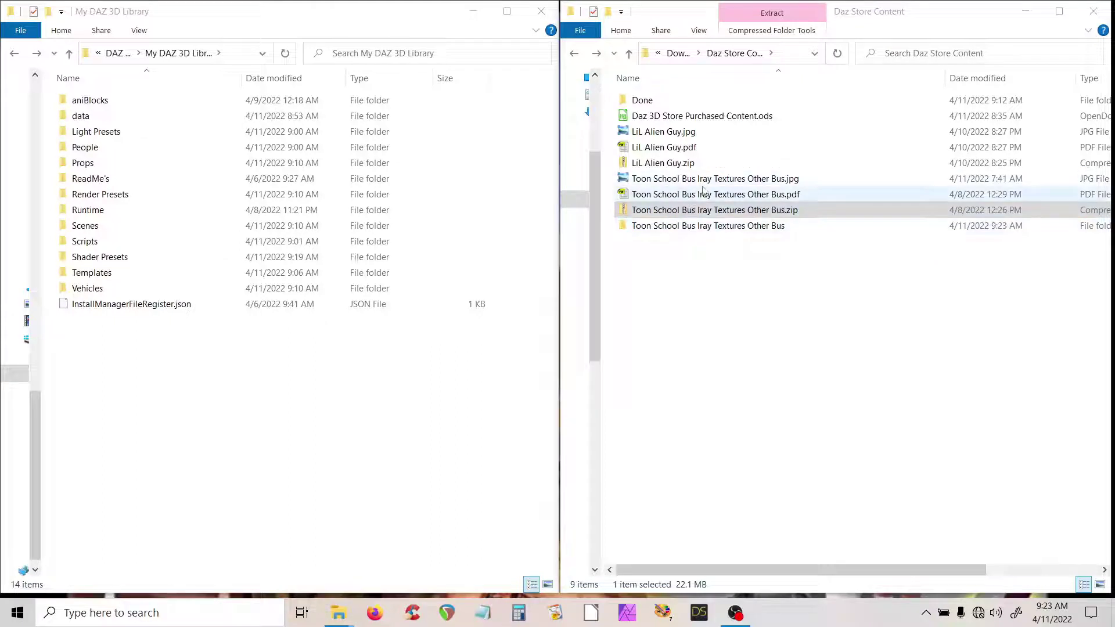
Step: Move the Toon School Bus Iray Textures Other Bus .jpg, .pdf and .zip files into the Done folder
shift+click(686, 180)
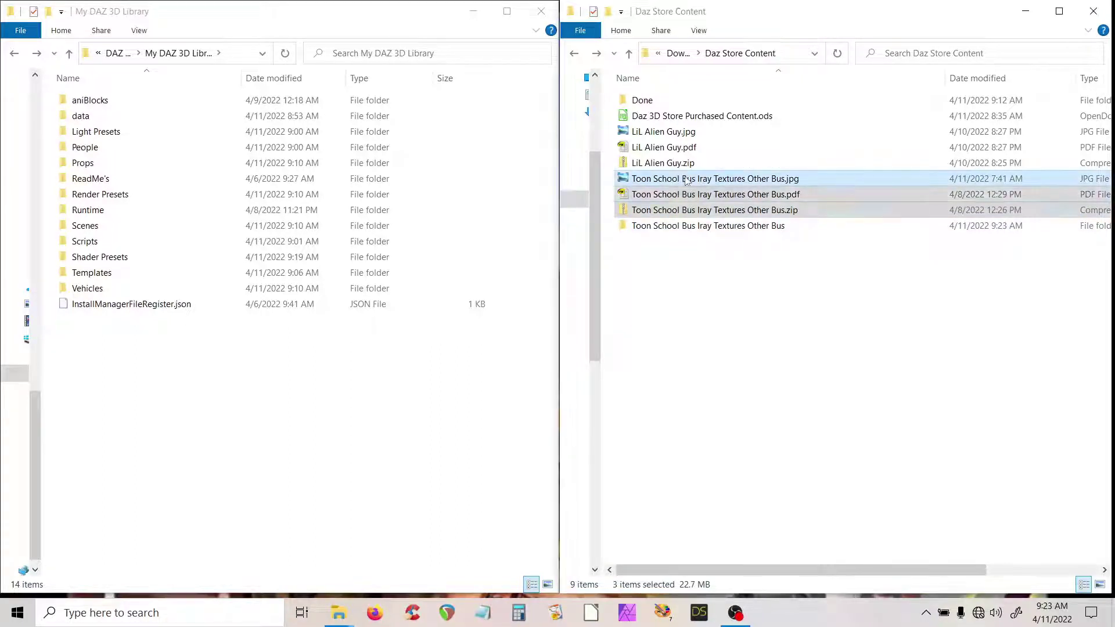
drag(689, 200, 639, 99)
click(681, 136)
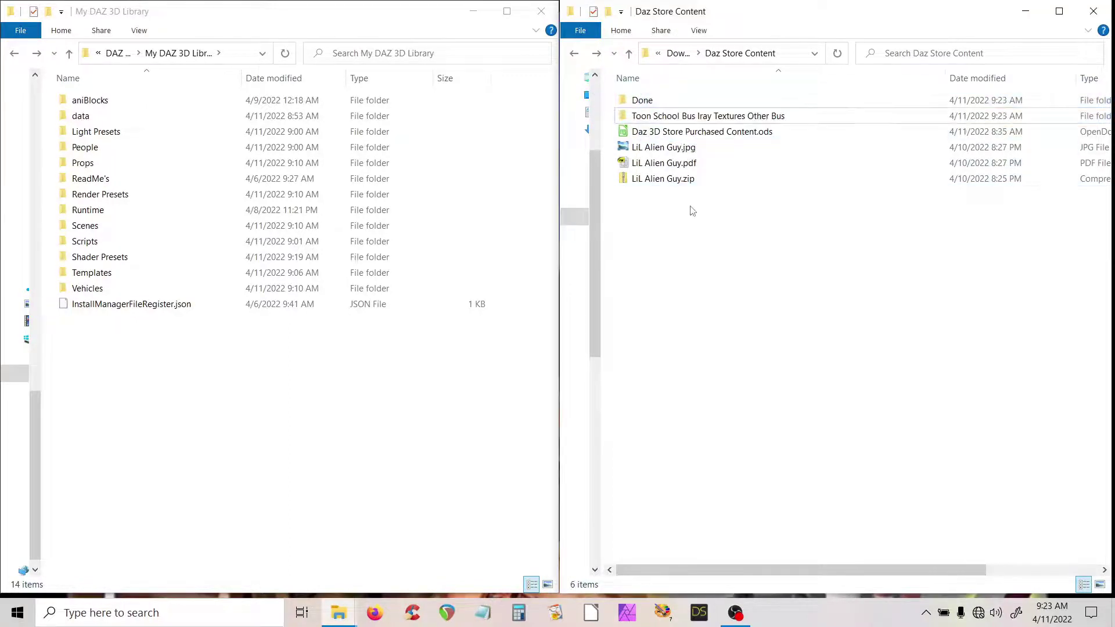
Step: Merge the Runtime and Vehicles folders from the extracted package's Content folder into My DAZ 3D Library
double_click(698, 119)
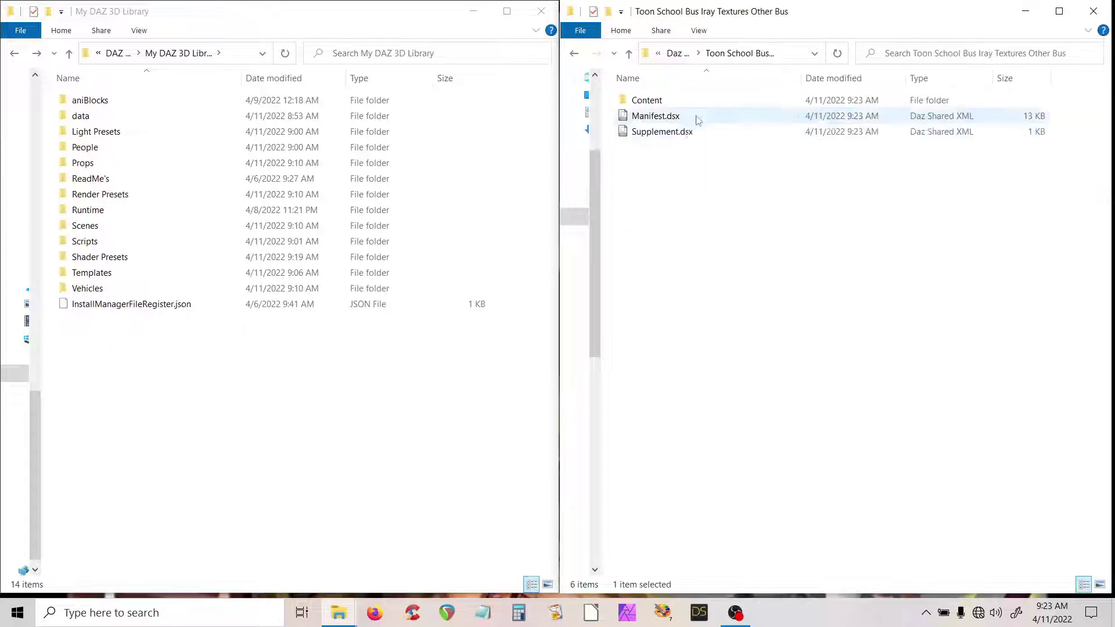
click(648, 100)
double_click(648, 100)
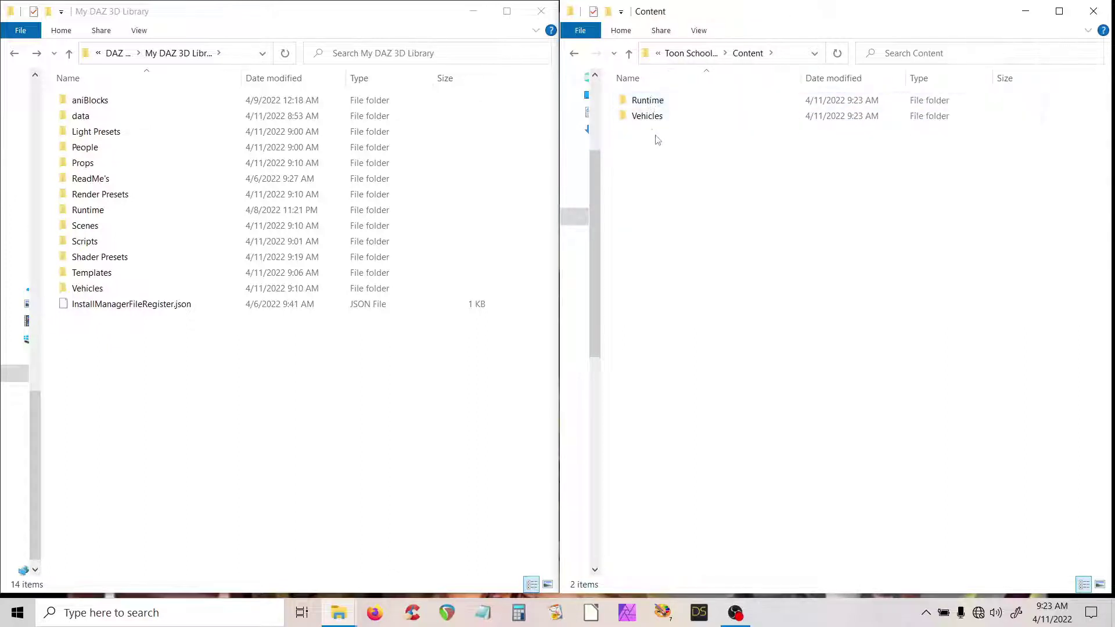
click(650, 118)
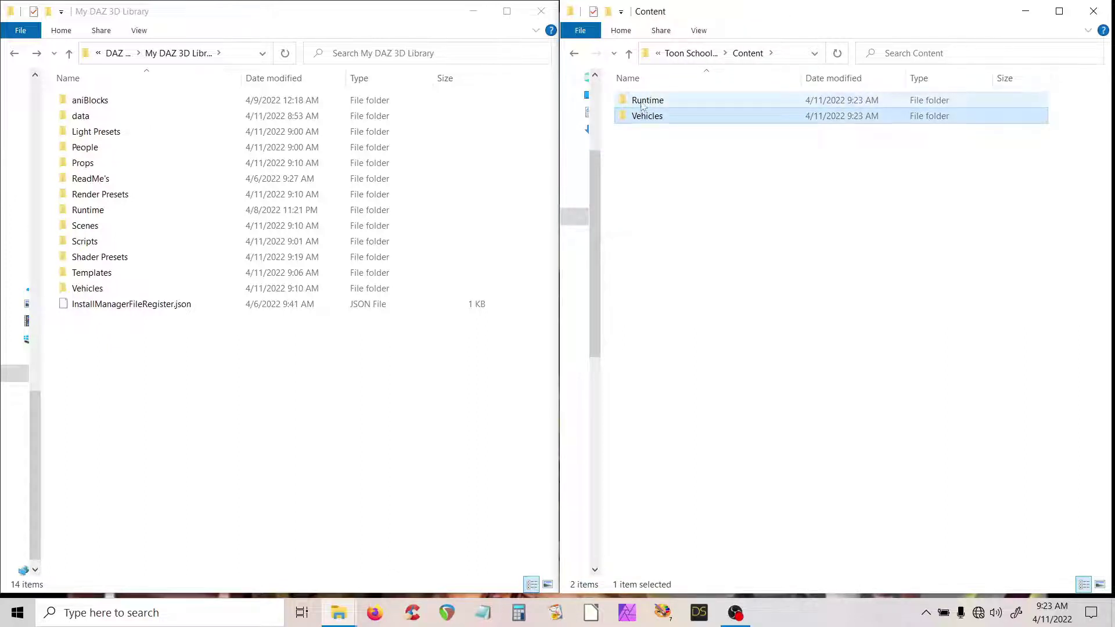
ctrl+click(651, 104)
drag(652, 104, 199, 351)
click(241, 369)
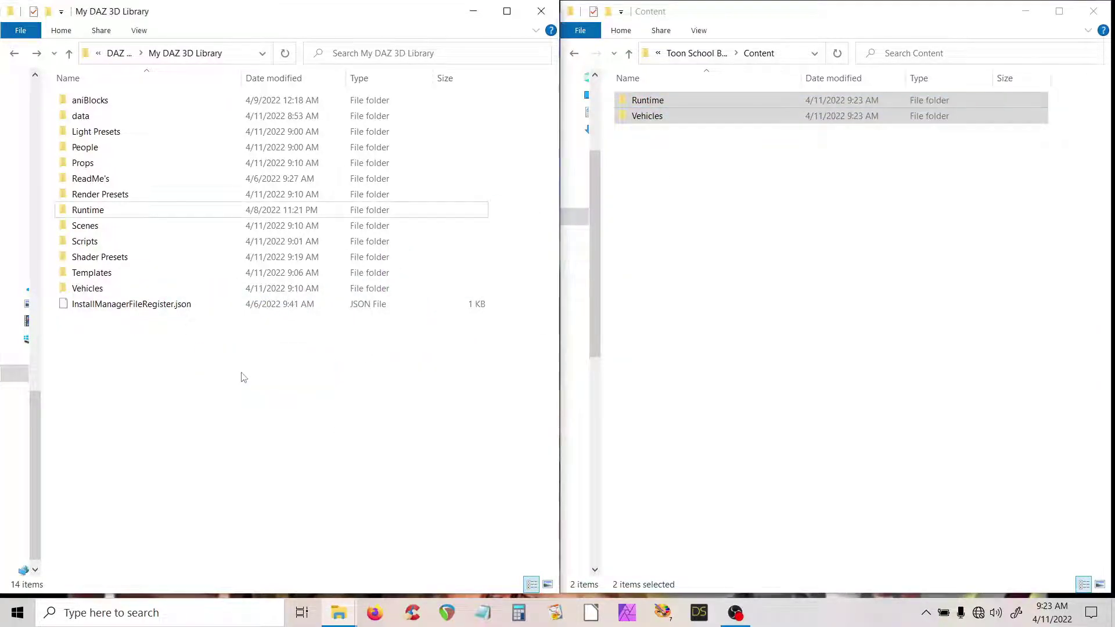
click(161, 346)
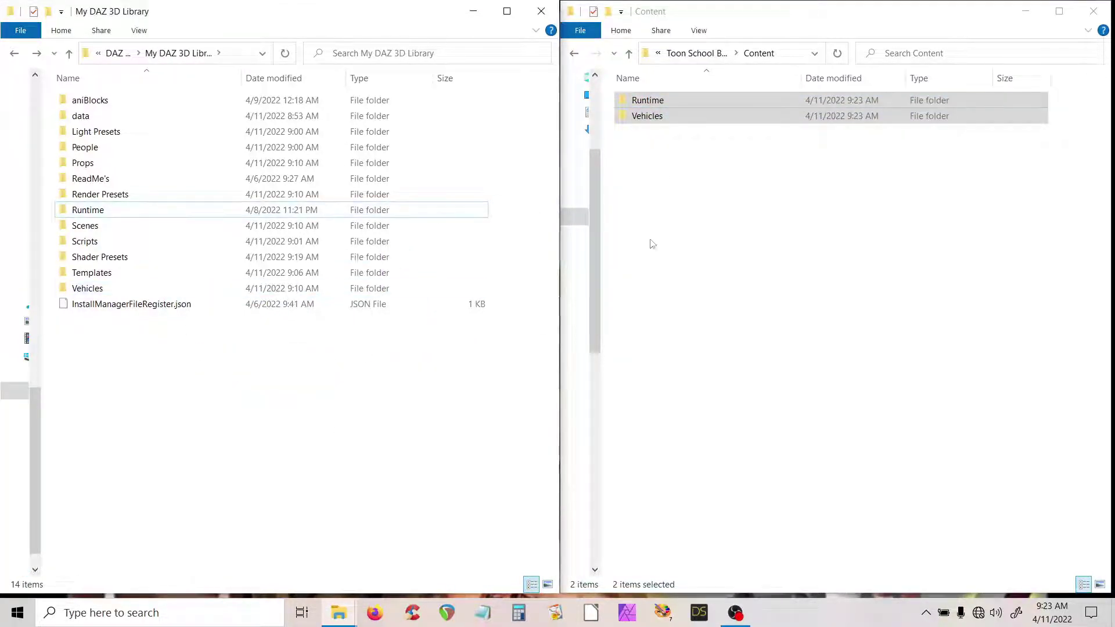
click(749, 202)
Step: Return to Daz Store Content and delete the extracted Toon School Bus Iray Textures Other Bus folder
click(575, 54)
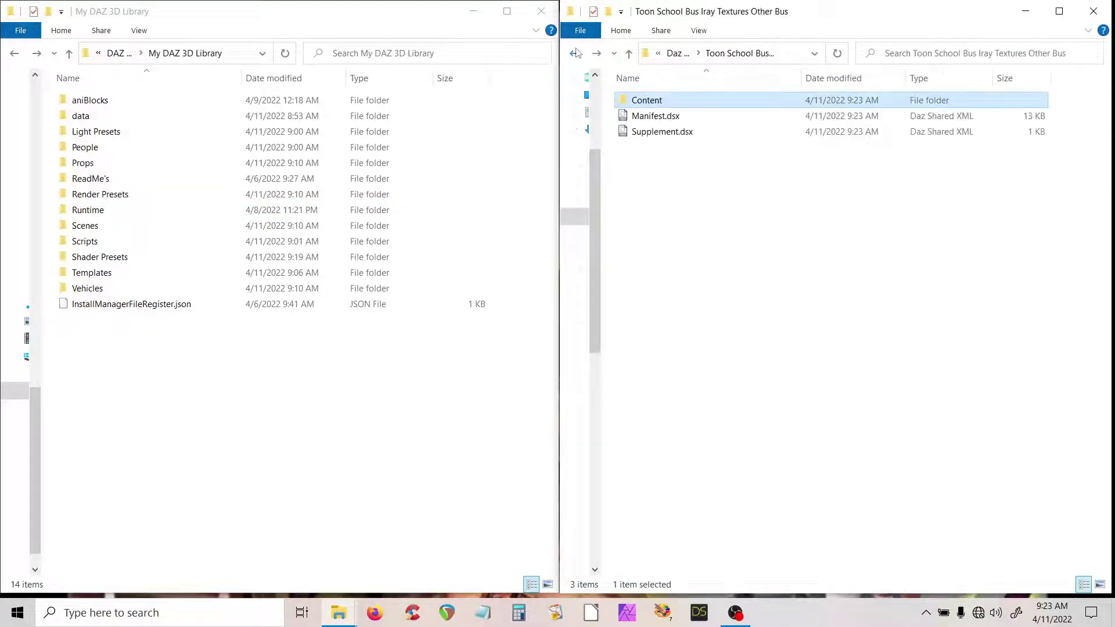
click(576, 54)
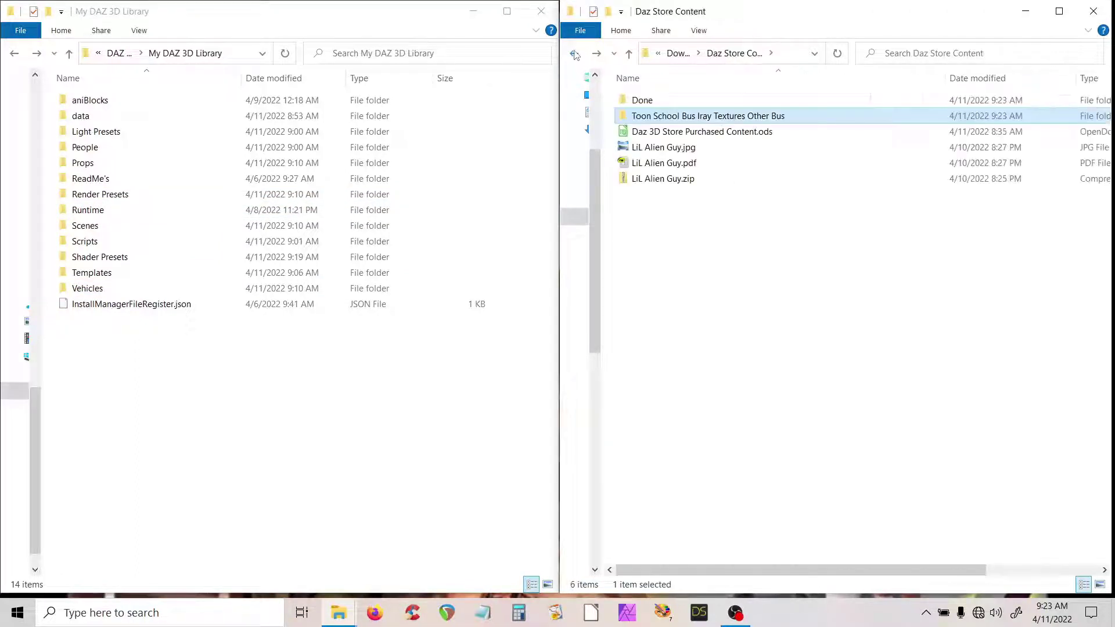
right_click(661, 118)
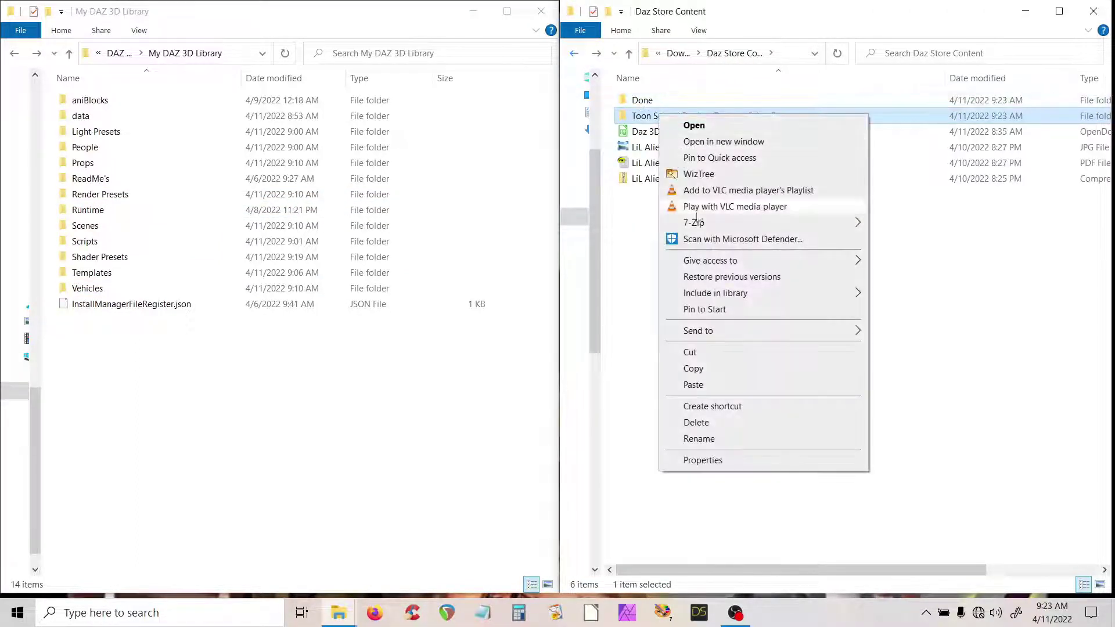
click(744, 422)
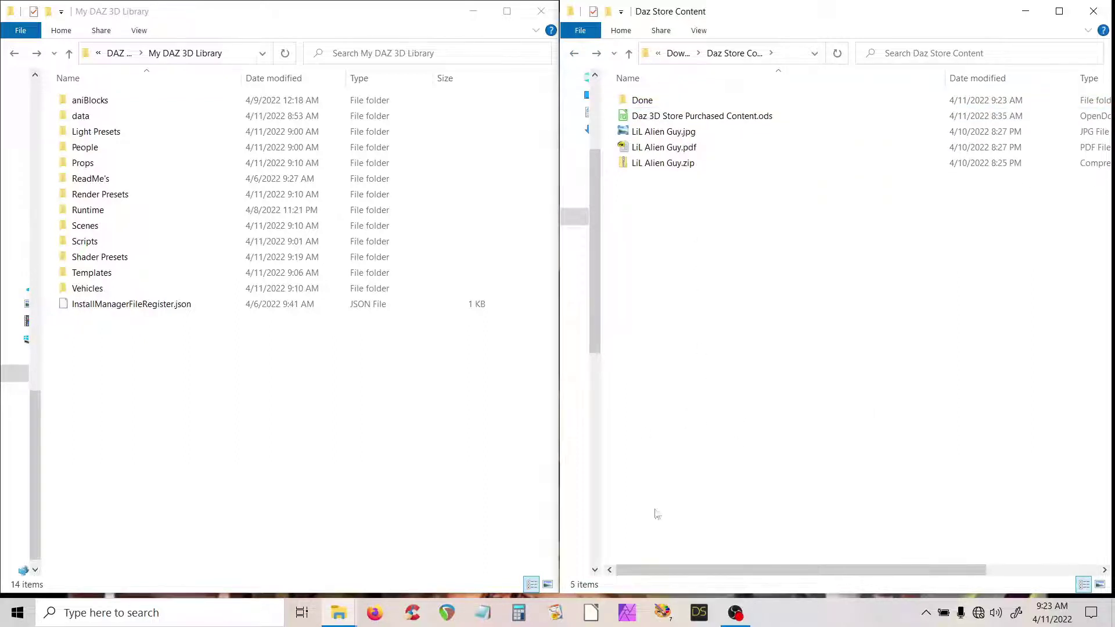
Step: Relaunch DAZ Studio and dismiss the Welcome window
click(702, 615)
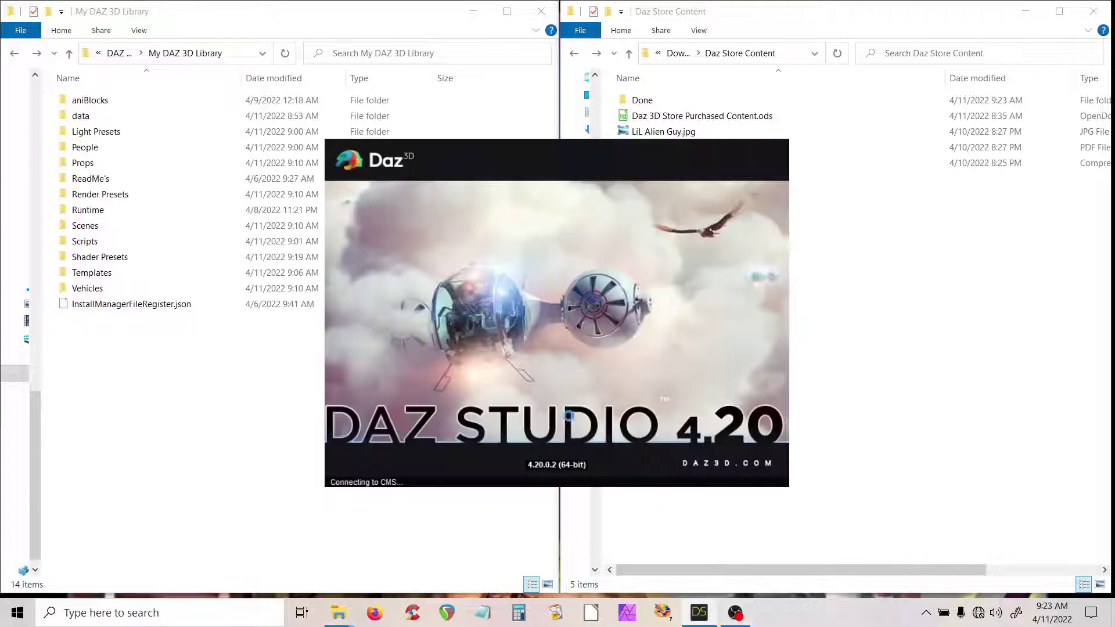
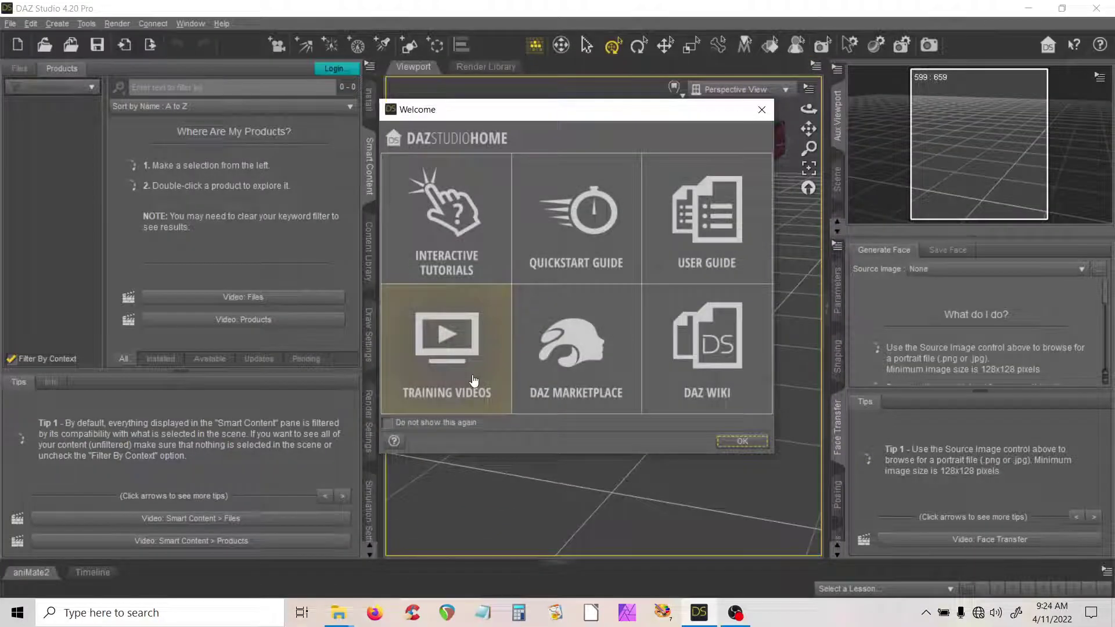
click(762, 111)
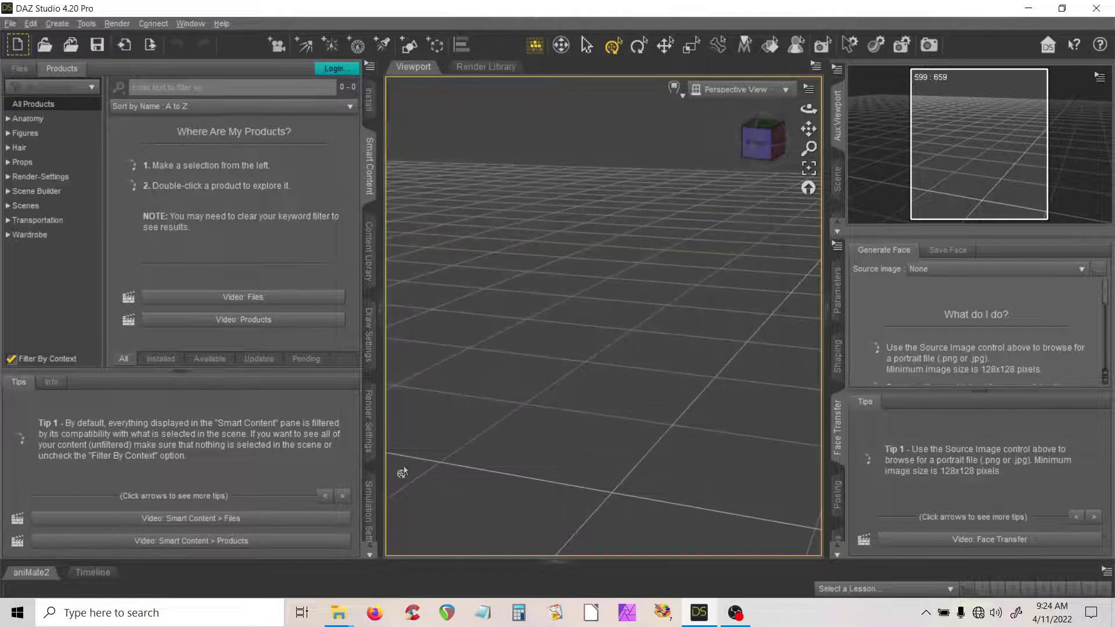
Step: Check the archived downloads in the Done folder of Daz Store Content, and minimize that window
mouse_move(345, 617)
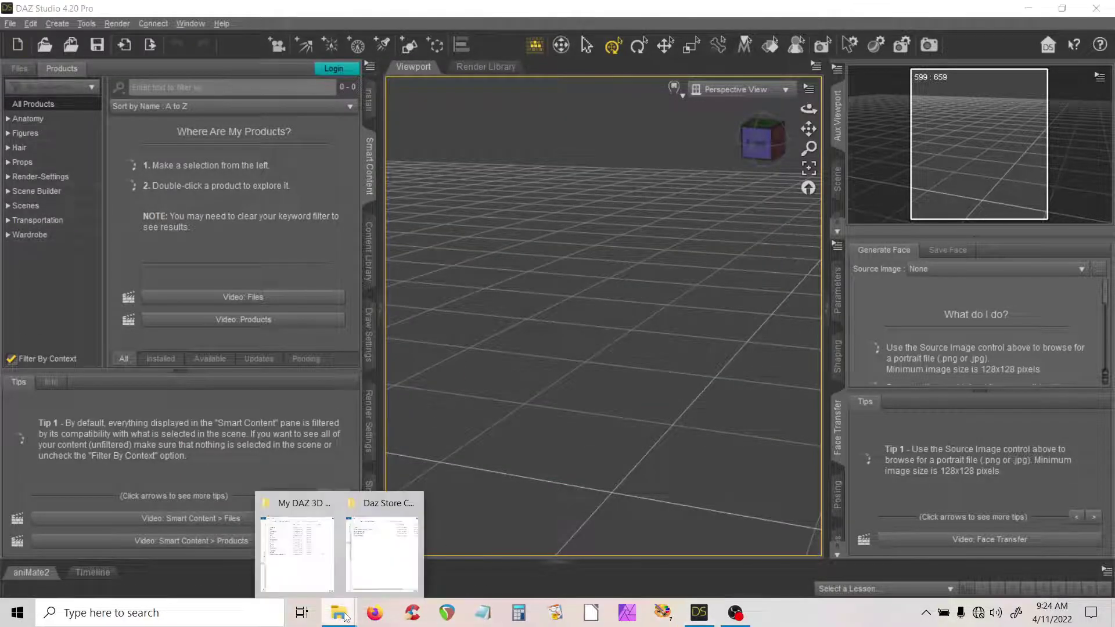
click(414, 567)
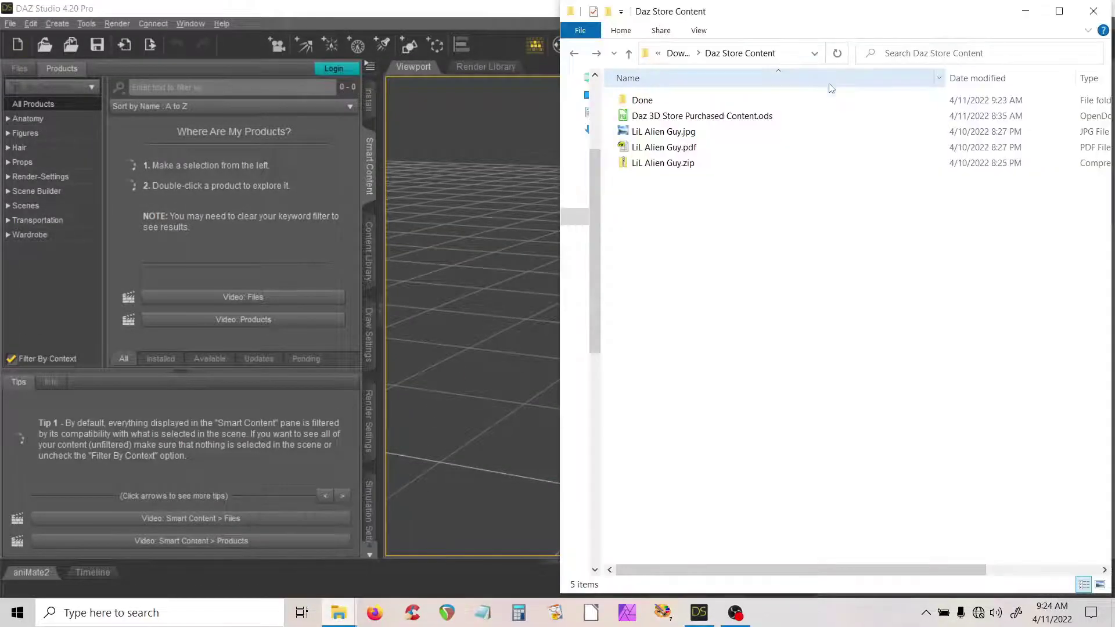
double_click(643, 101)
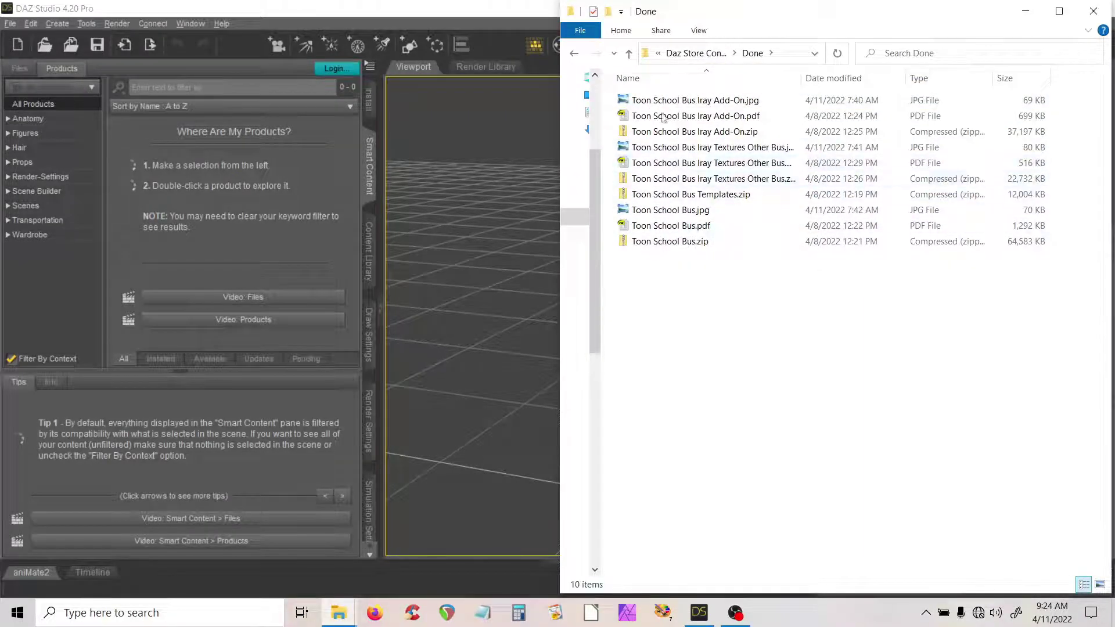
click(574, 54)
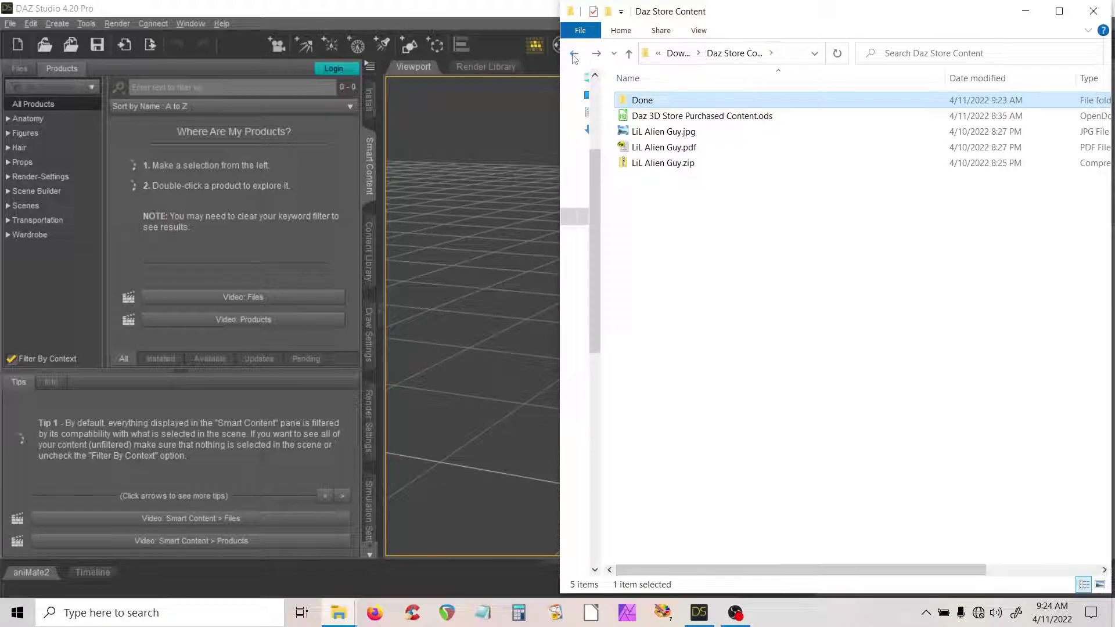
click(1026, 11)
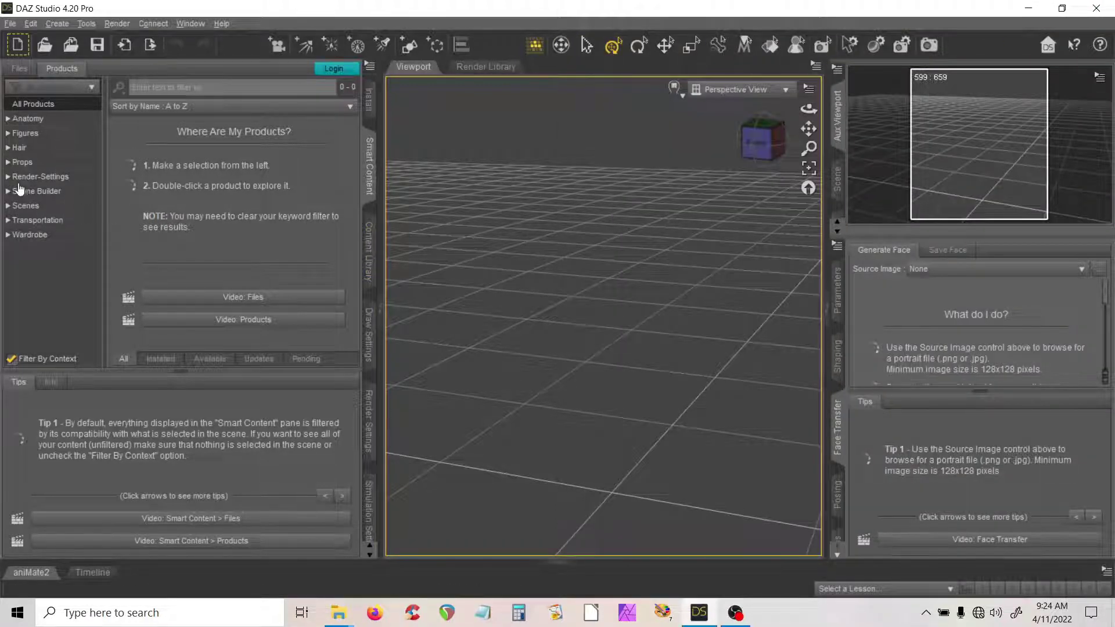
Step: Review the products under Transportation and its Land subcategory in Smart Content
click(8, 220)
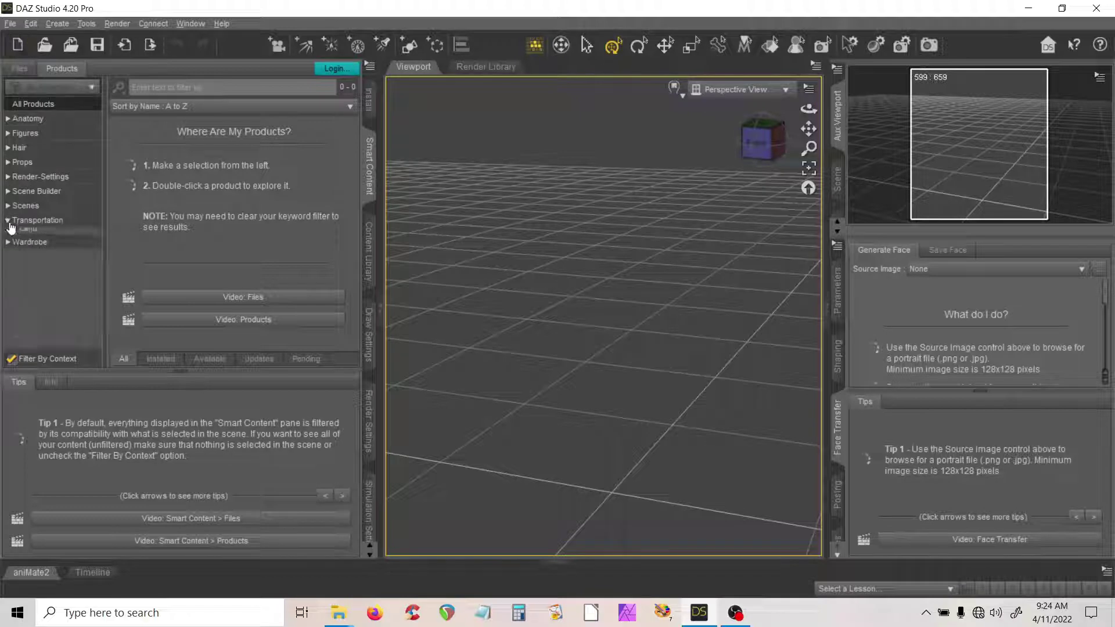
click(28, 238)
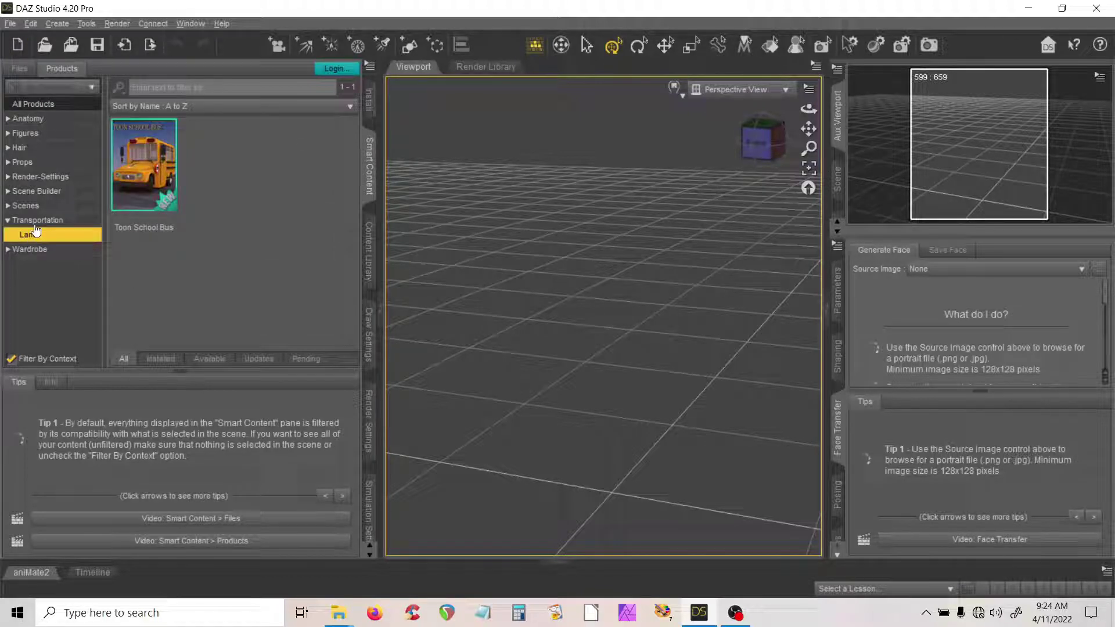
click(35, 221)
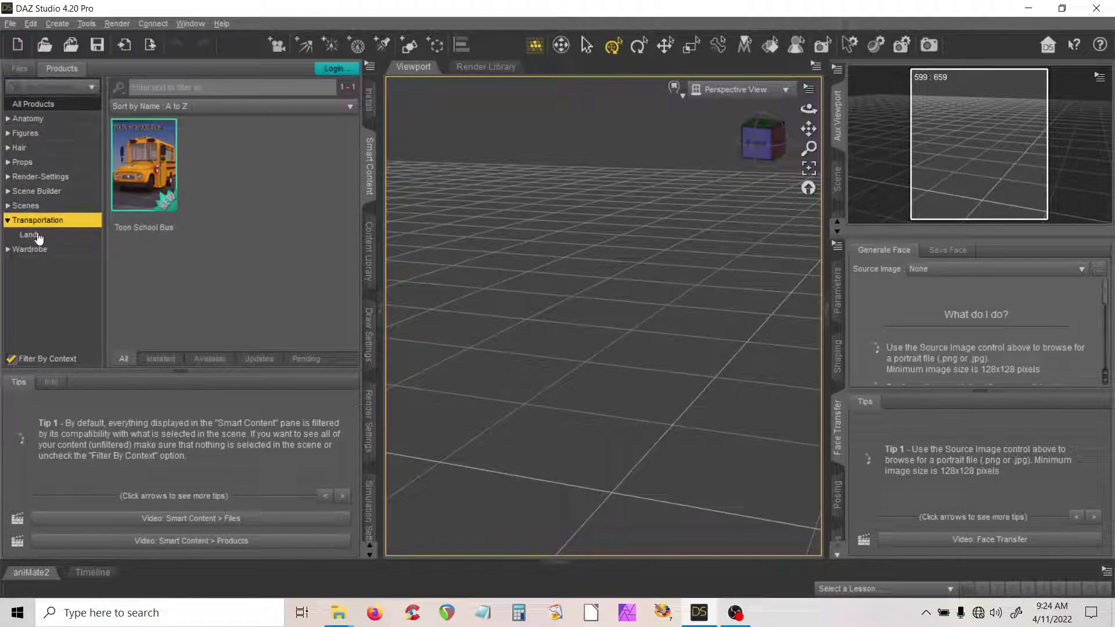
click(38, 237)
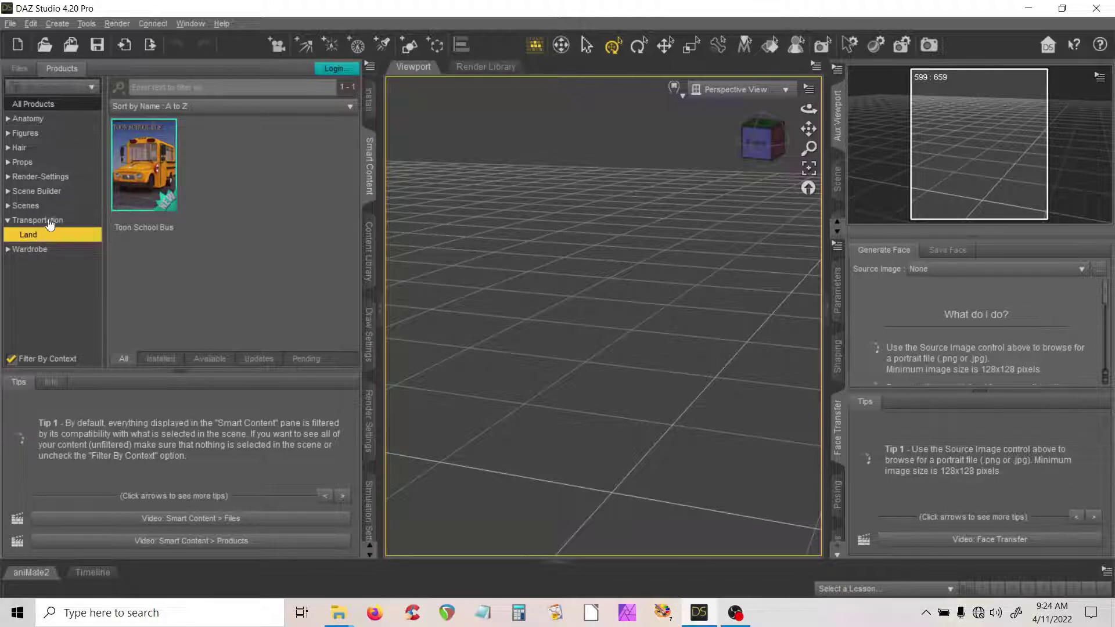
click(48, 221)
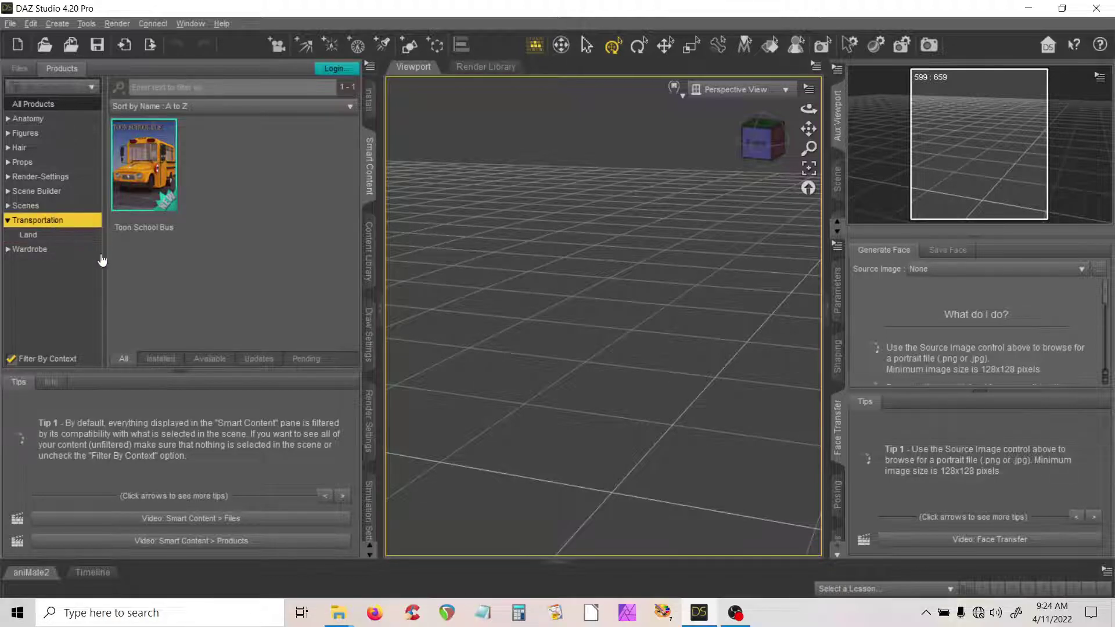
Step: Run Content DB Maintenance with Process Metadata Queue and Re-Import Metadata, importing metadata for all listed products and user data
click(370, 68)
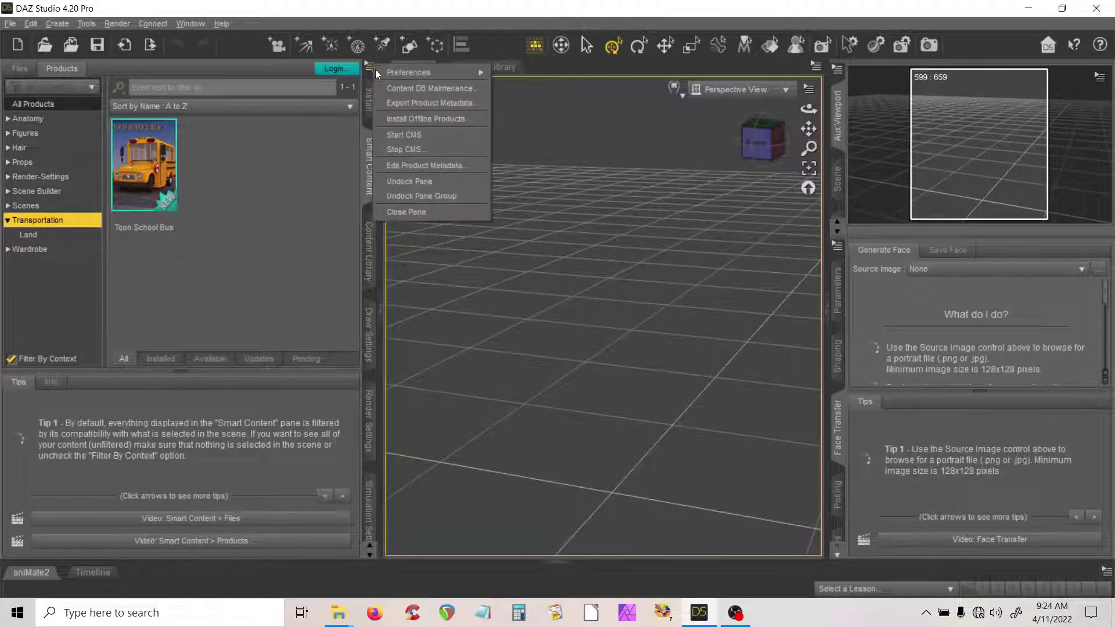
click(422, 88)
click(468, 289)
click(470, 305)
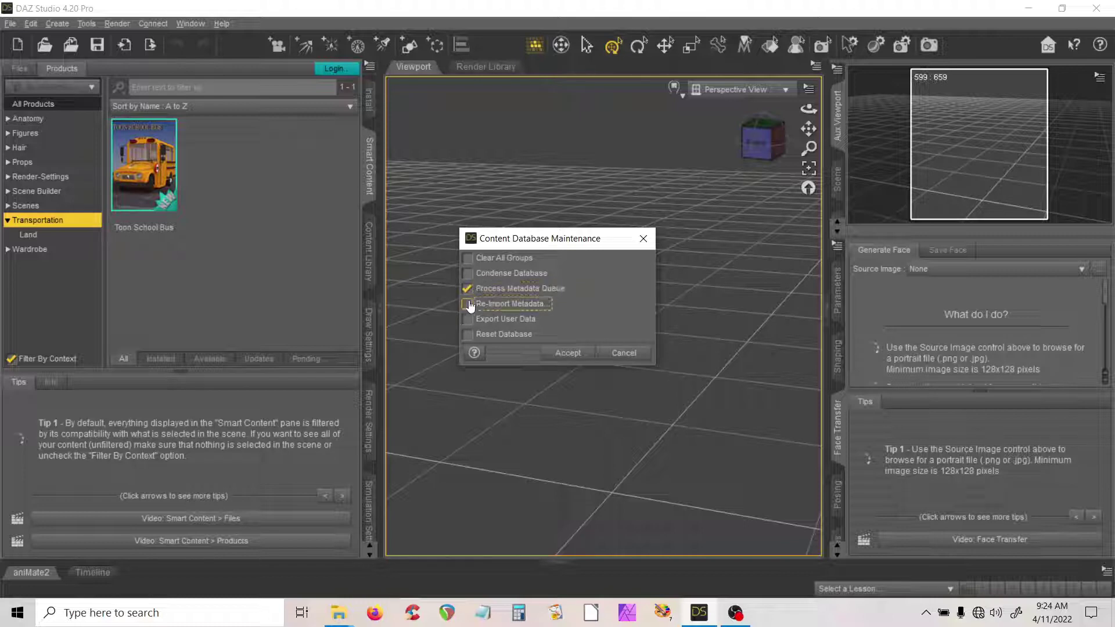
click(569, 354)
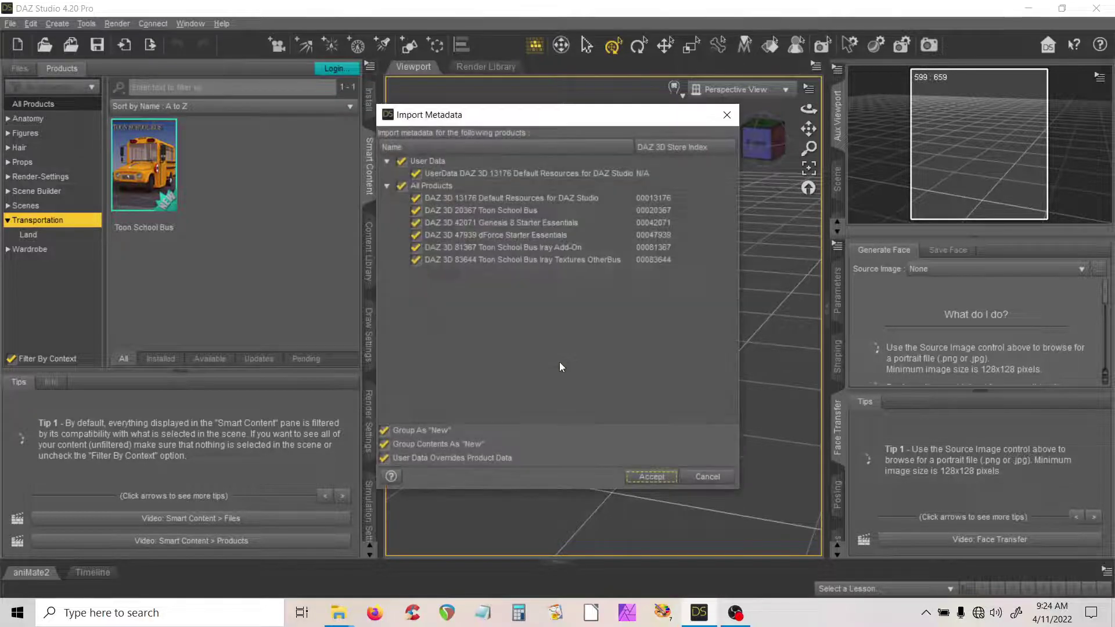
click(641, 479)
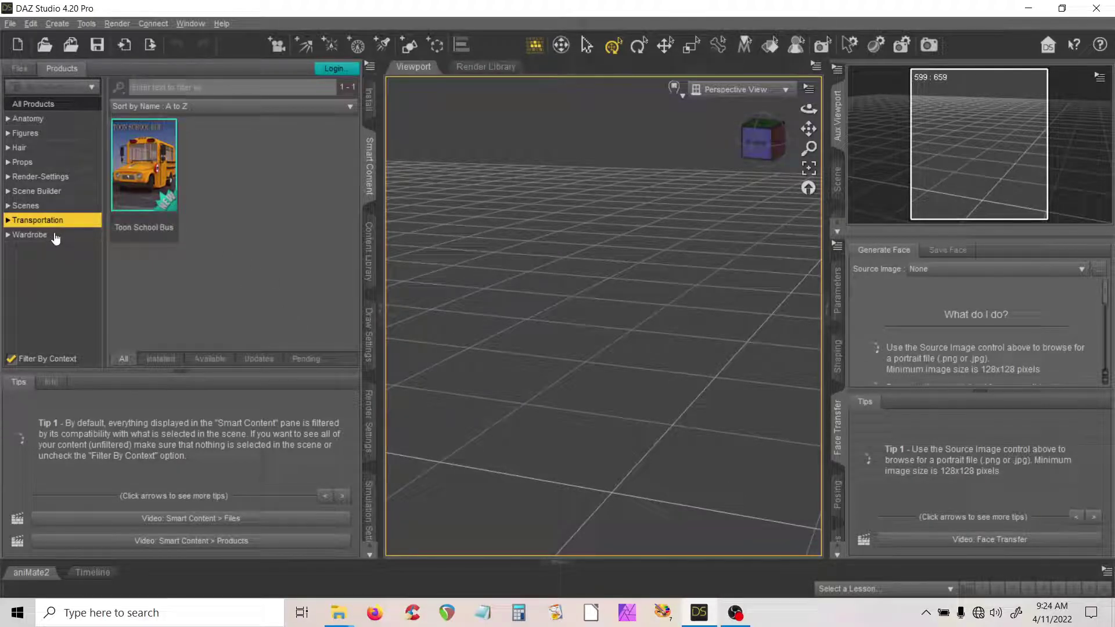
Step: Turn off Filter By Context and check the Transportation category and its Land subcategory for the bus products
click(8, 220)
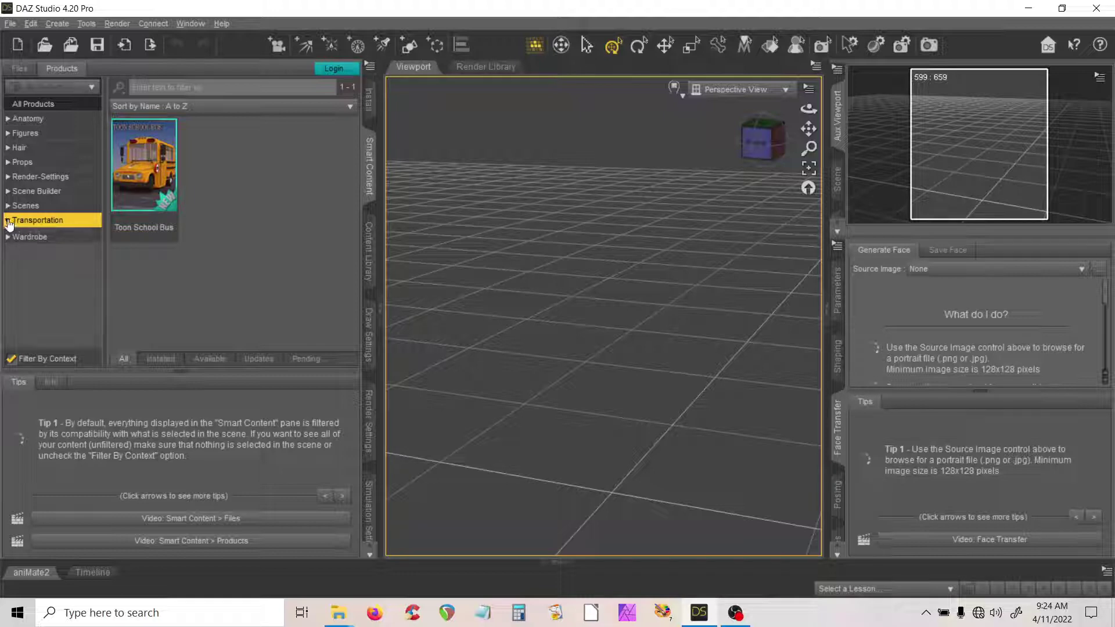
click(32, 235)
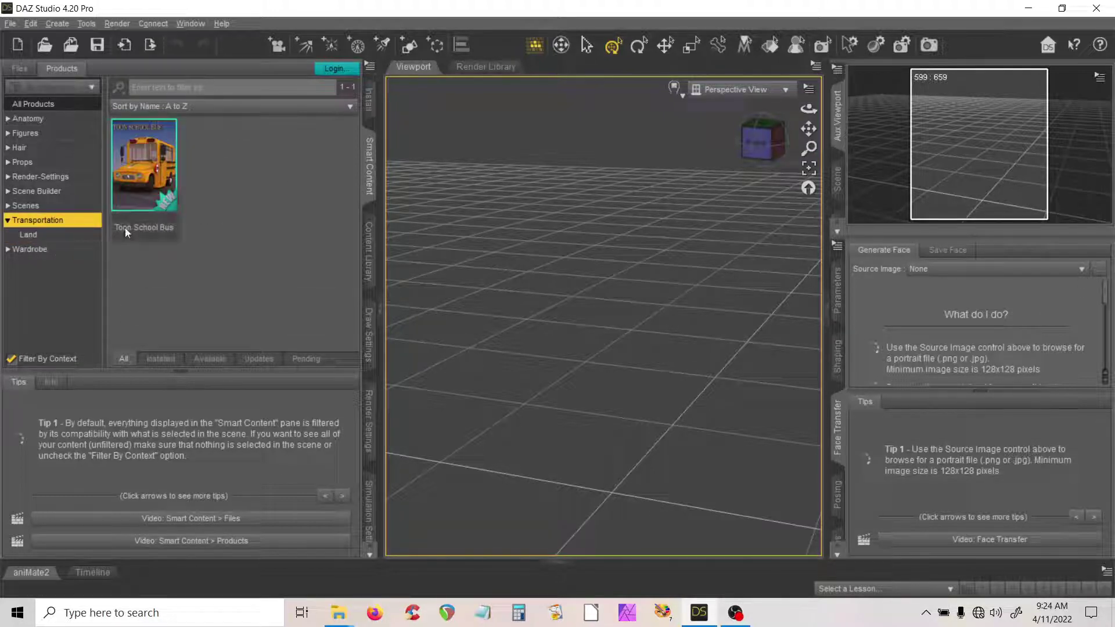
click(10, 361)
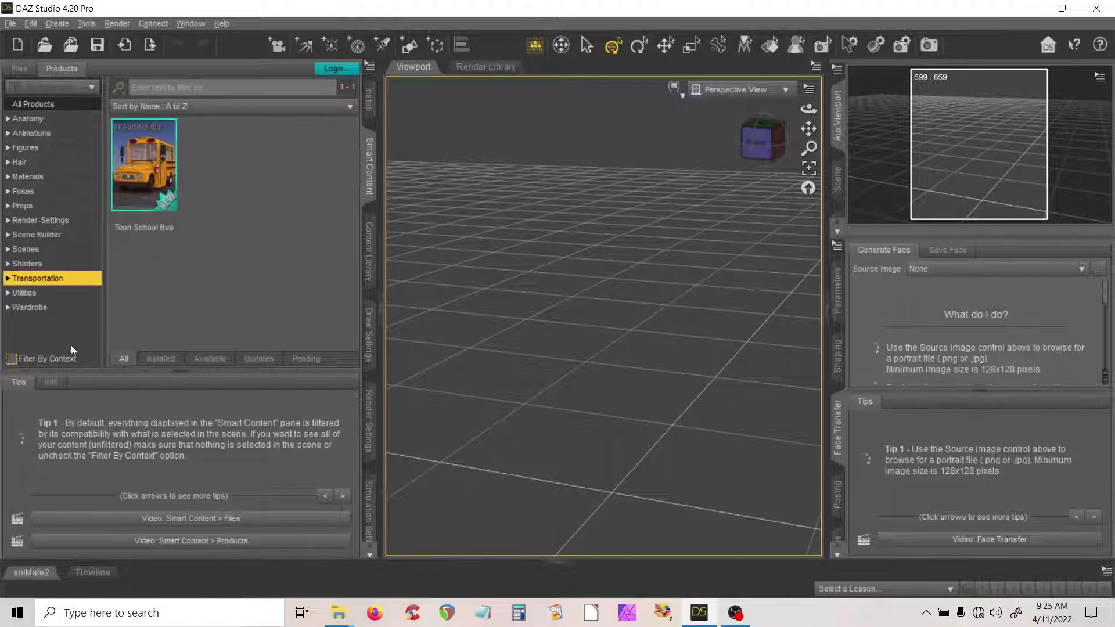
click(7, 279)
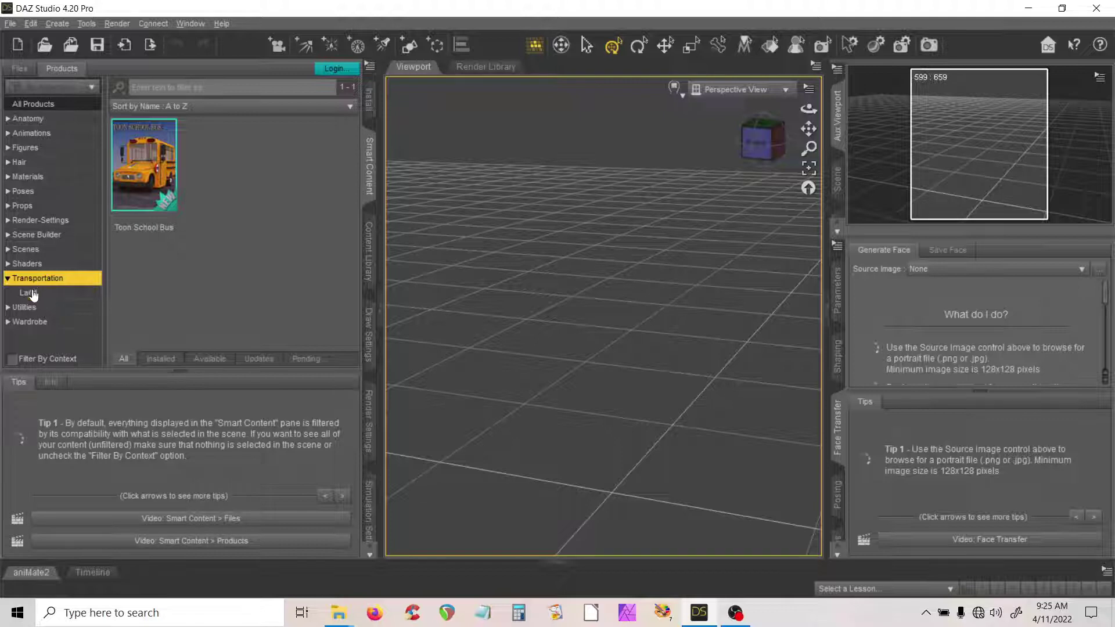
click(33, 294)
click(40, 279)
Step: Check the Props category and the Iray subcategory of Shaders for the Toon School Bus add-ons
click(9, 206)
click(22, 208)
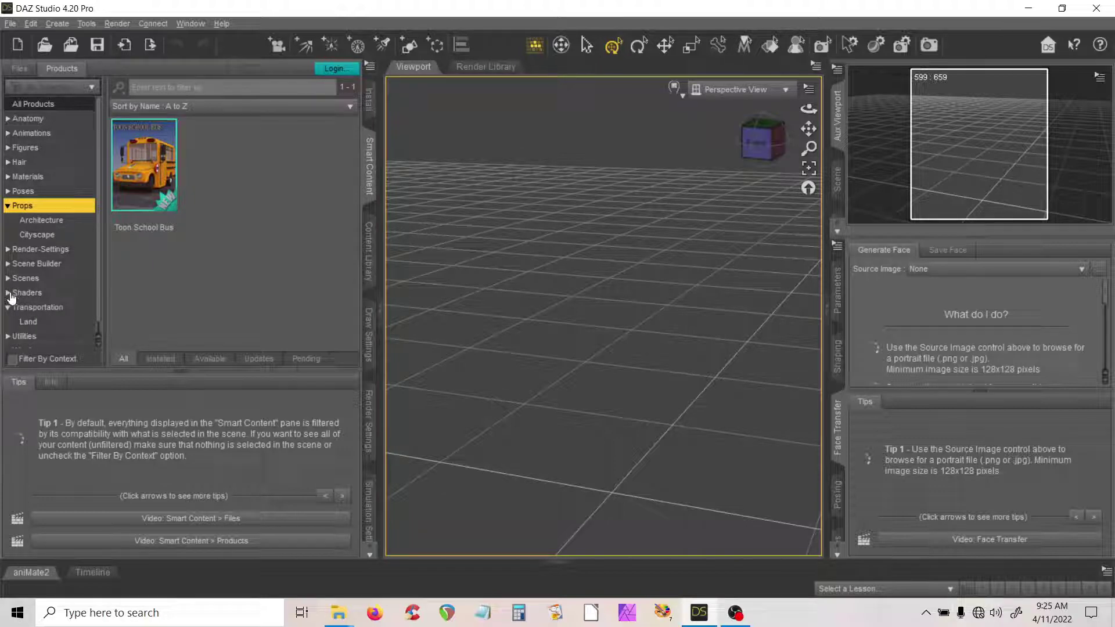
click(9, 294)
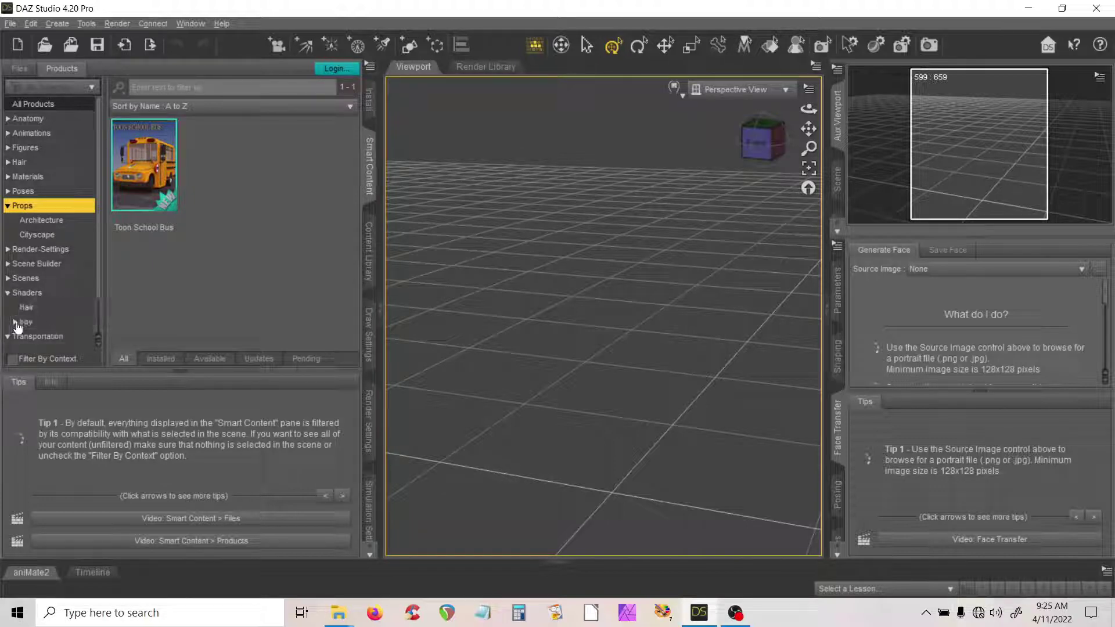
click(15, 322)
scroll(58, 305, down, 2)
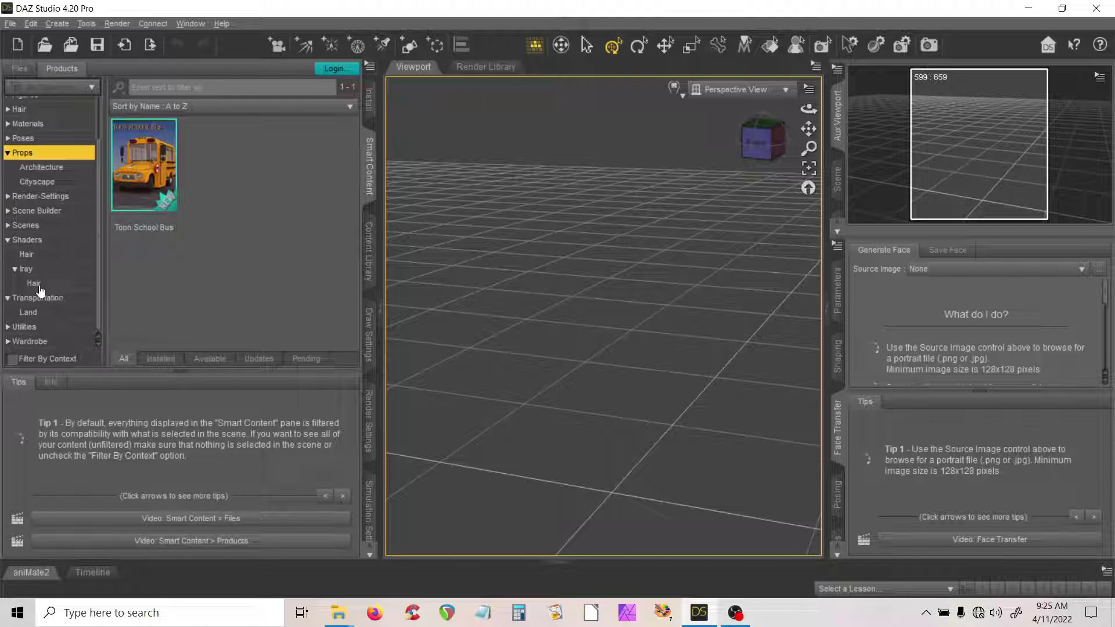
click(26, 270)
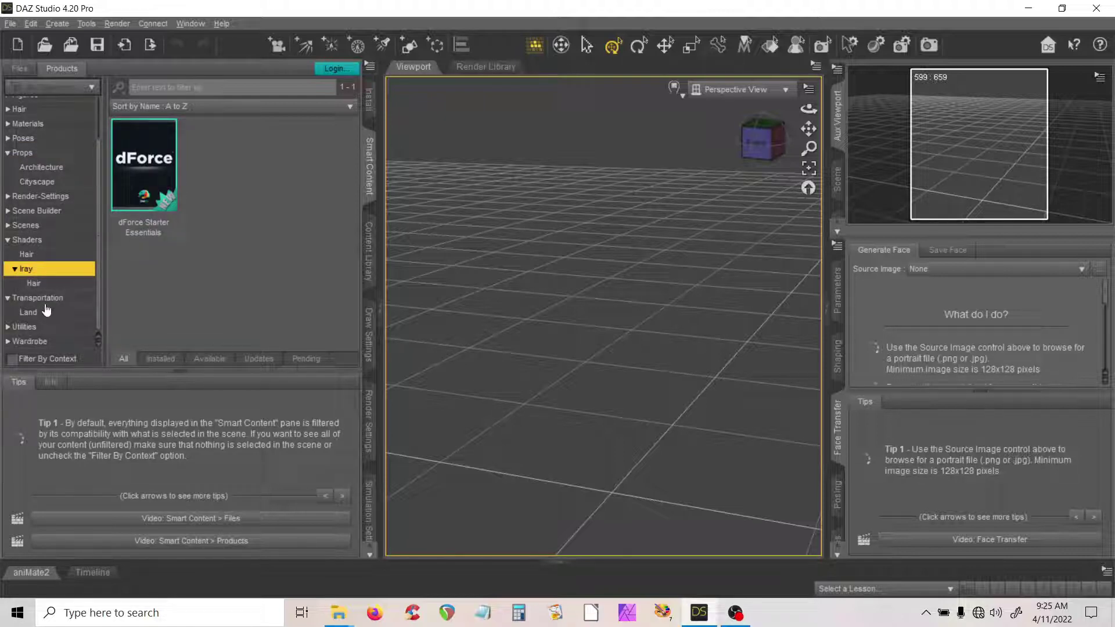
scroll(47, 311, up, 2)
Step: Review the full product list, and check the Vehicles subcategories under Materials and Materials > Iray
click(32, 104)
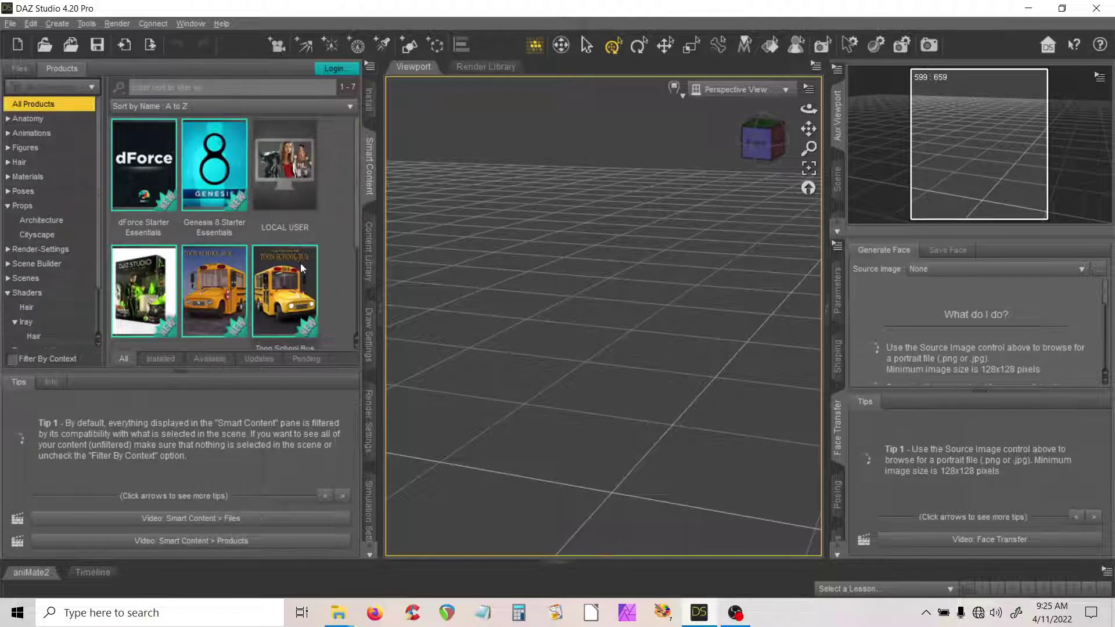
scroll(340, 273, down, 3)
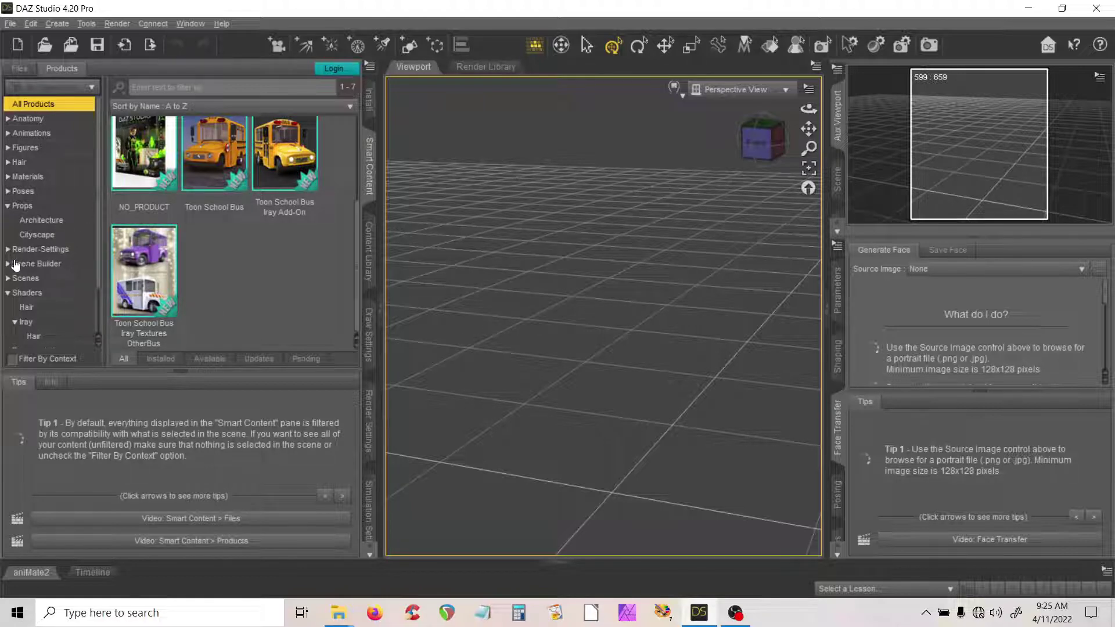
click(8, 177)
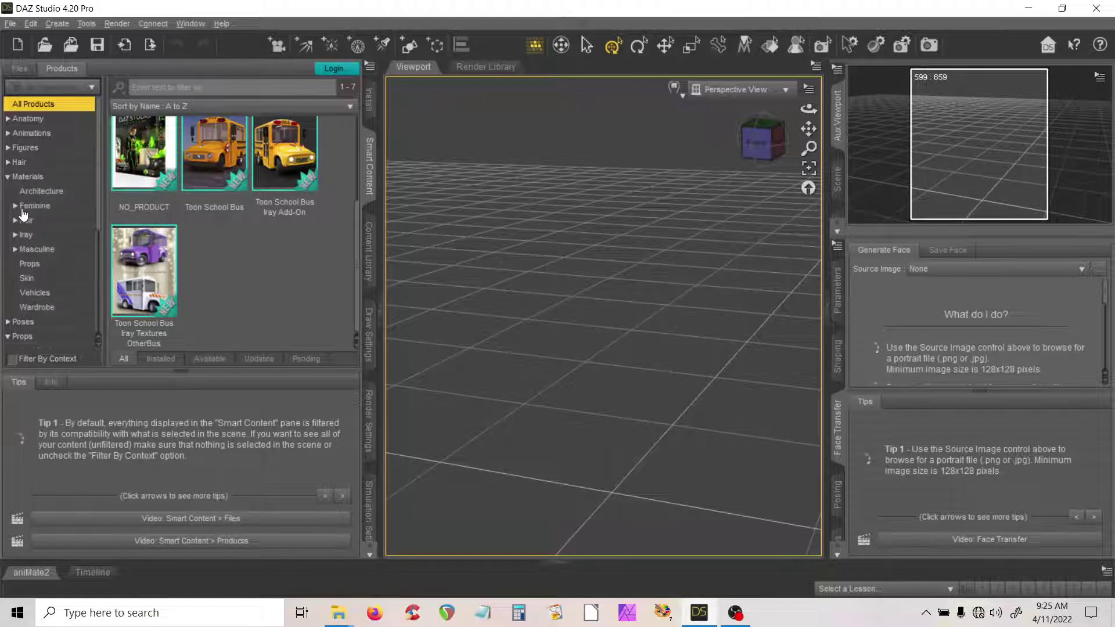
click(36, 293)
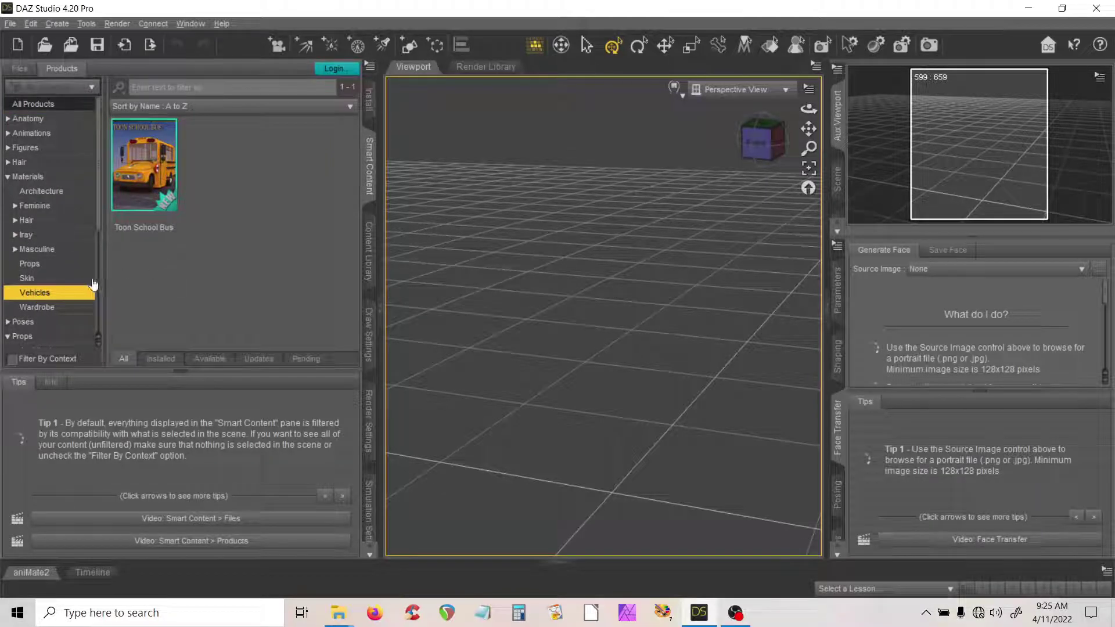
click(15, 235)
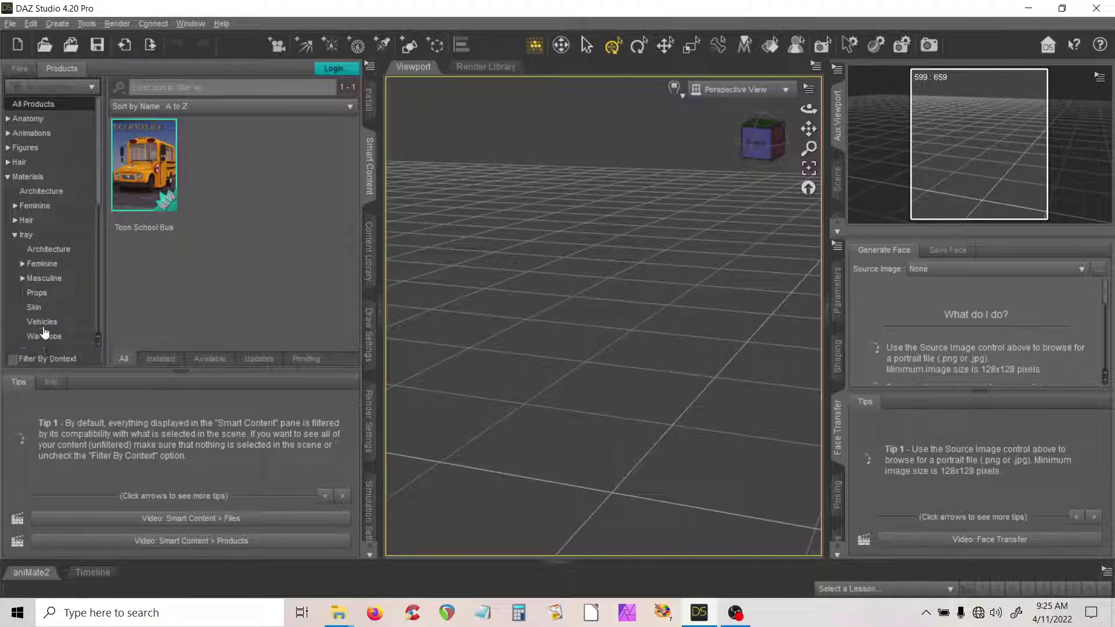
click(41, 322)
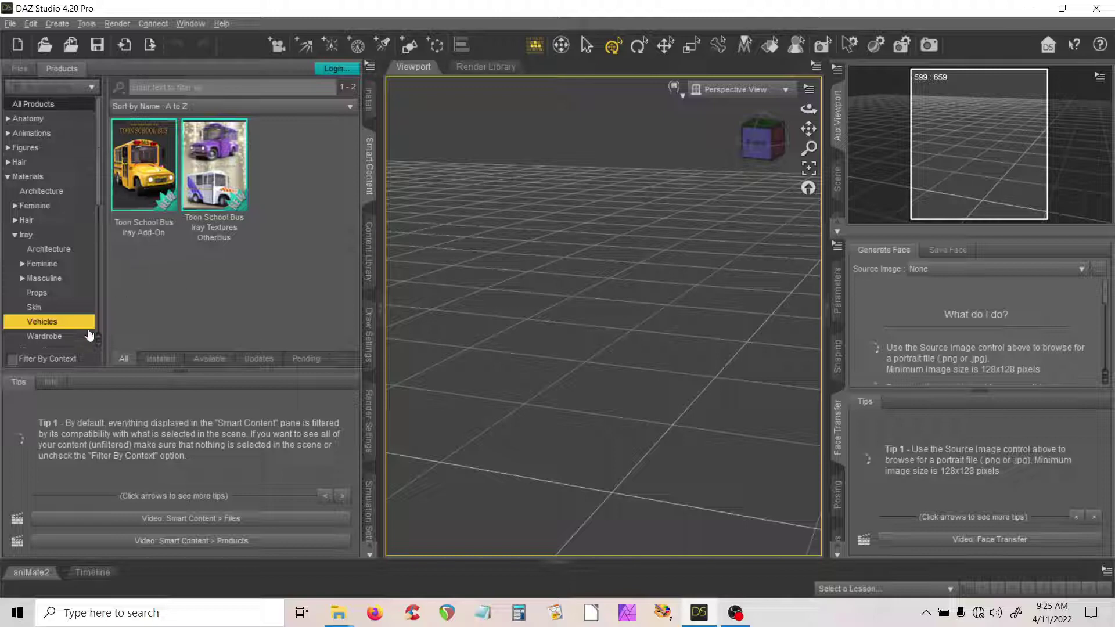
Step: Open the Toon School Bus product from the Land subcategory of Transportation
scroll(35, 296, down, 3)
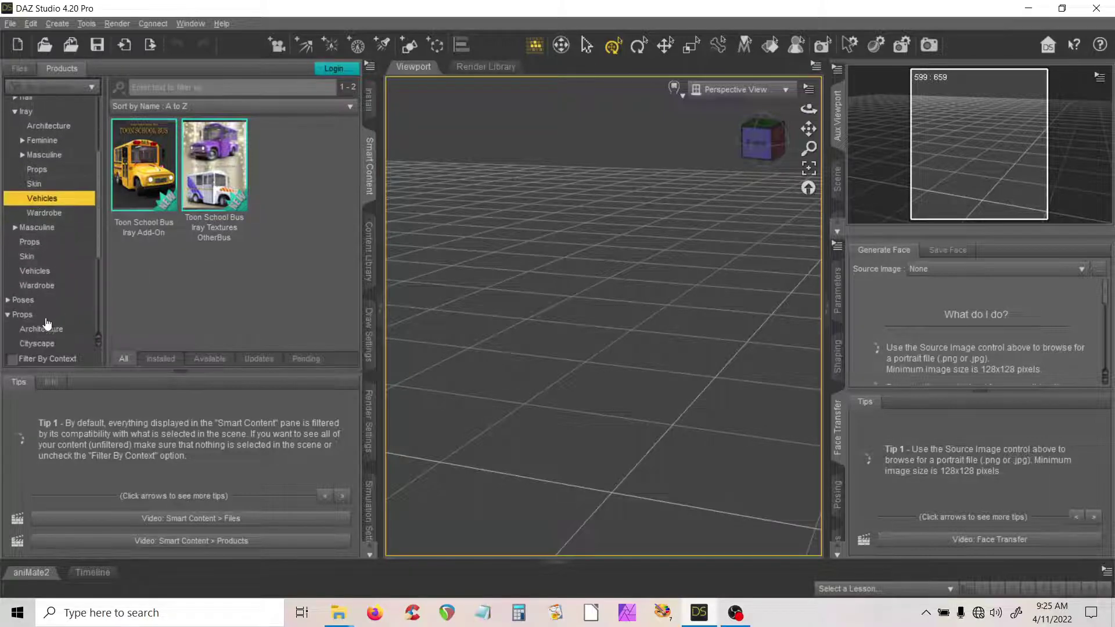
scroll(49, 310, down, 2)
scroll(53, 300, down, 3)
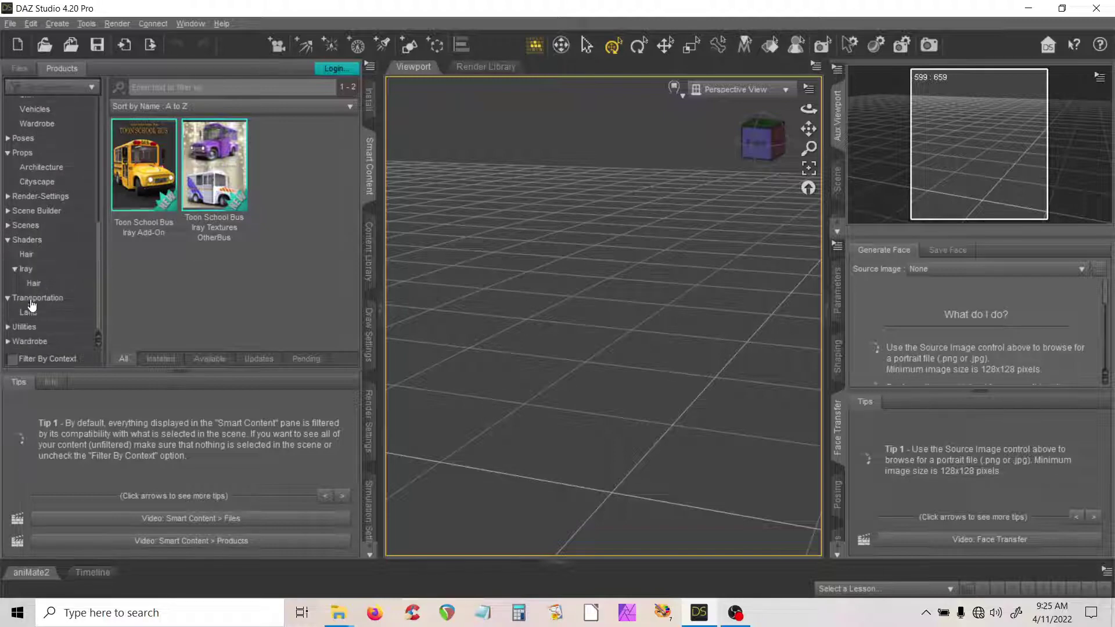
click(29, 317)
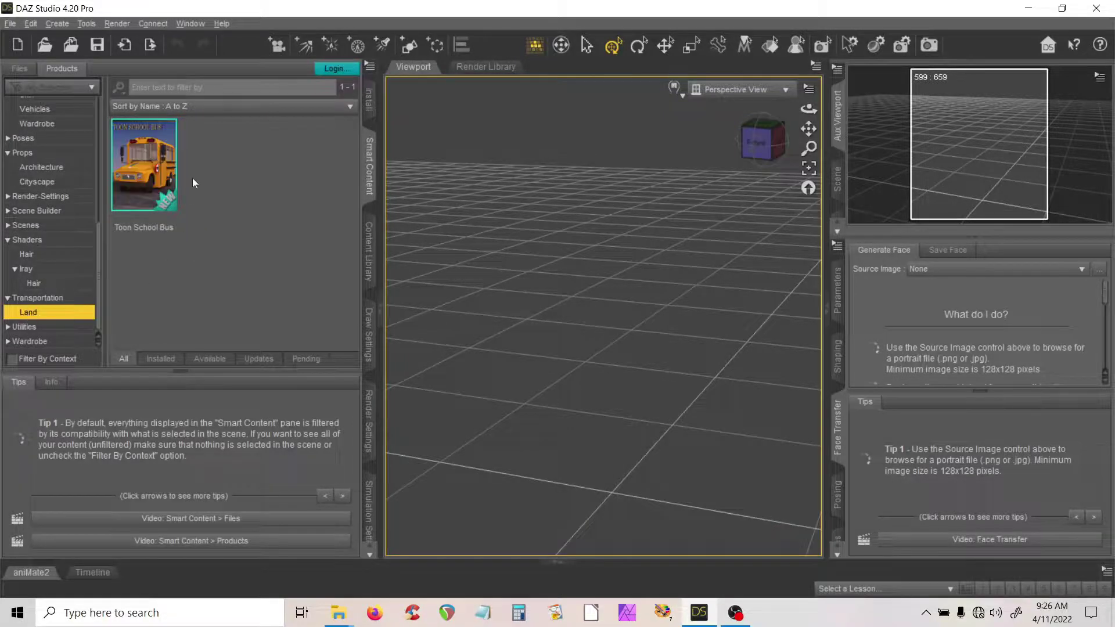
double_click(146, 165)
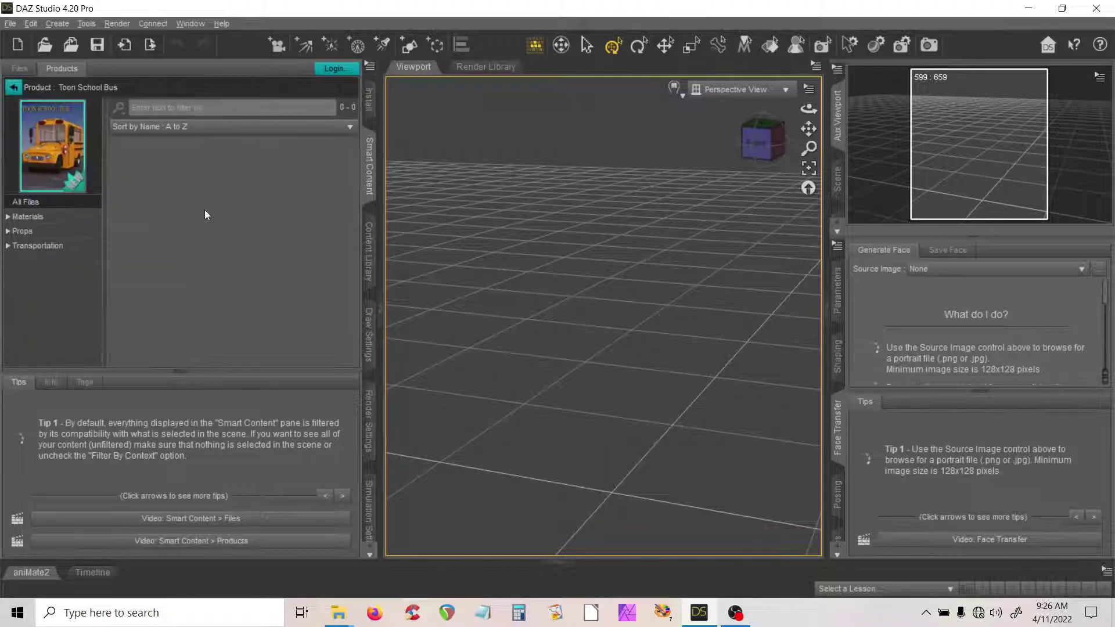
click(11, 89)
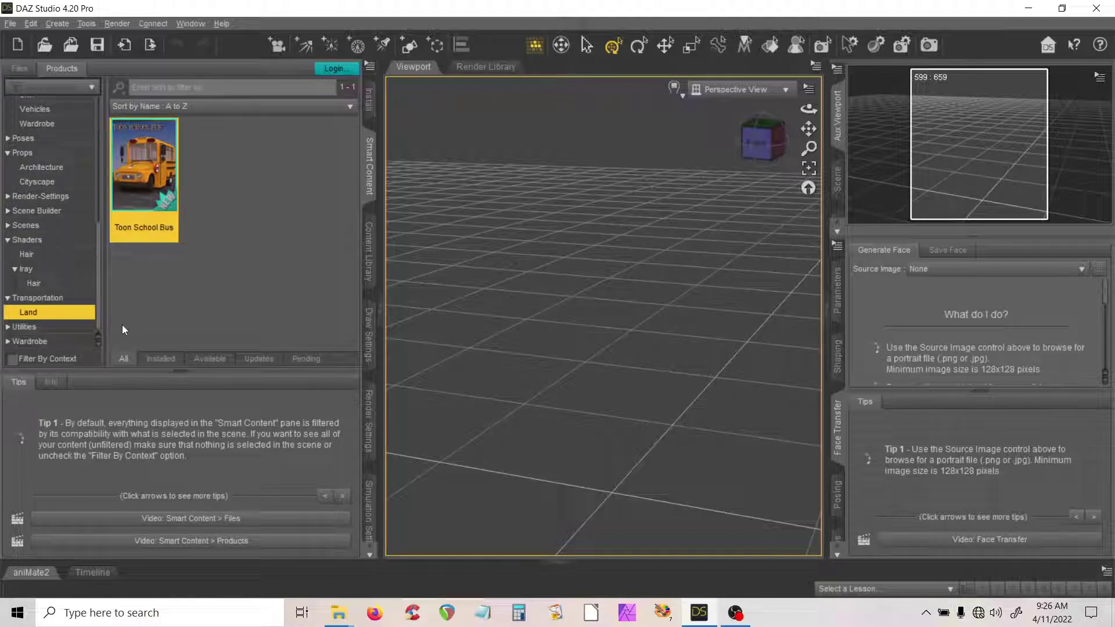
click(35, 299)
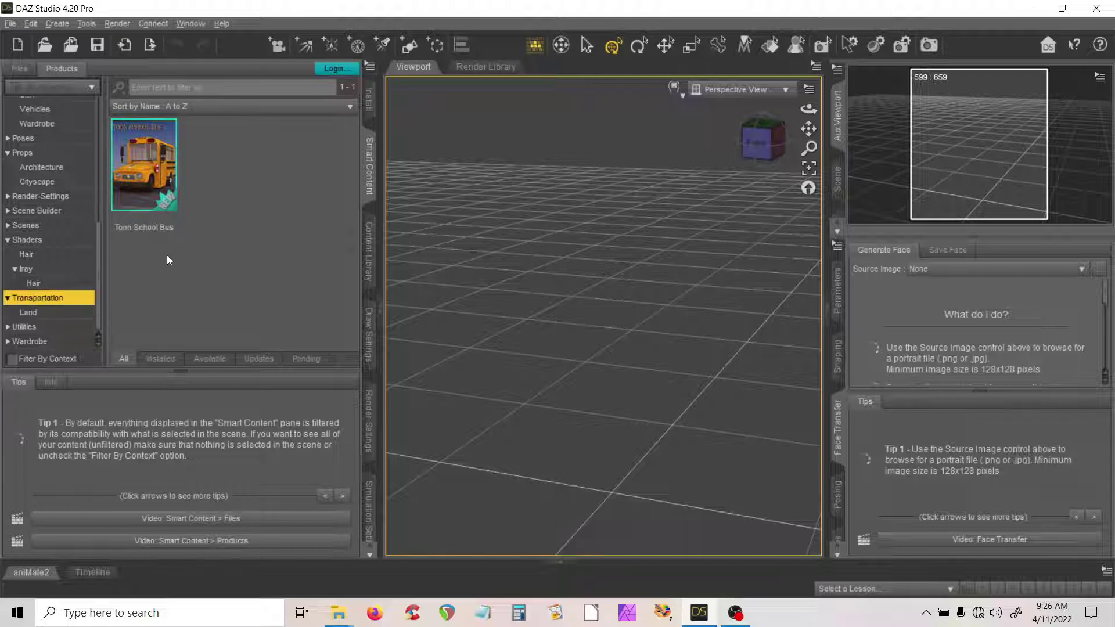
click(29, 313)
double_click(164, 176)
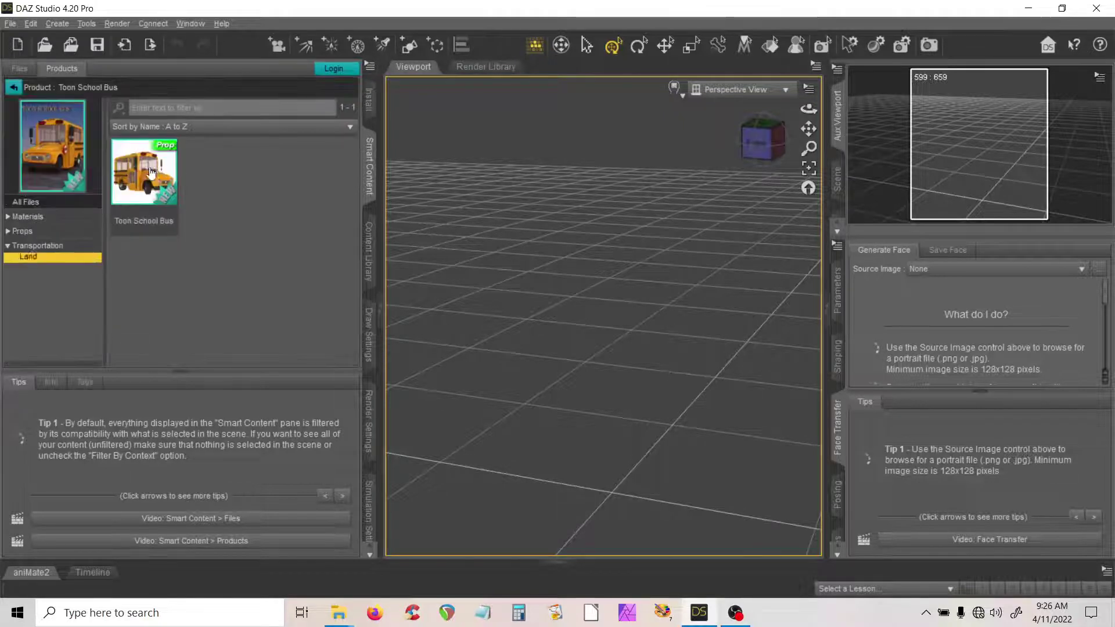
Step: Check the product's Props category and load the Toon School Bus prop from Transportation into the scene
click(21, 232)
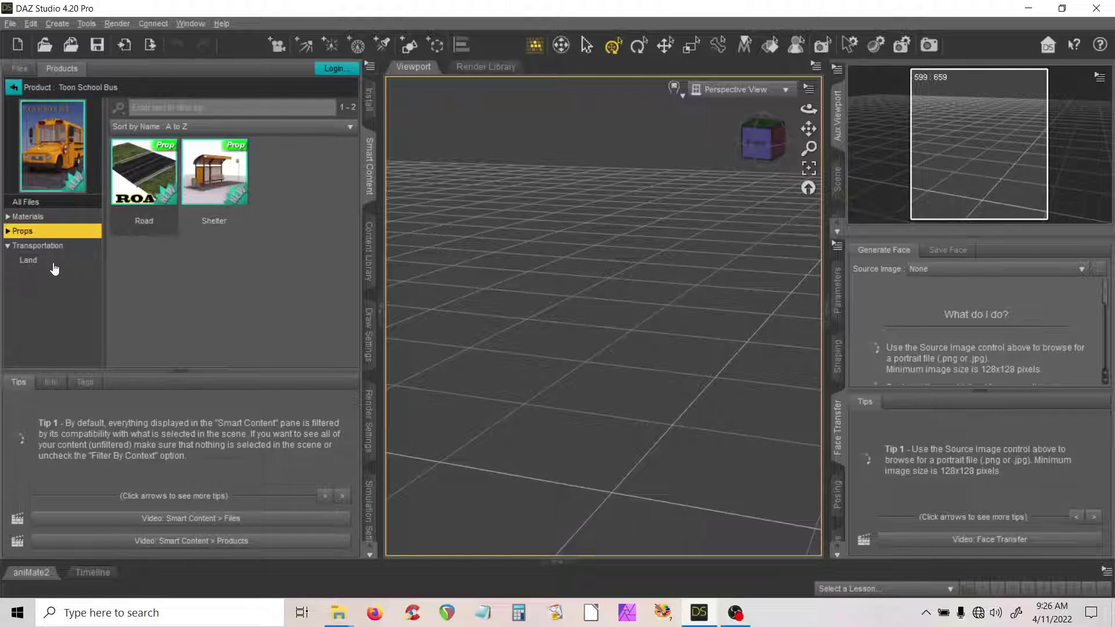
click(26, 252)
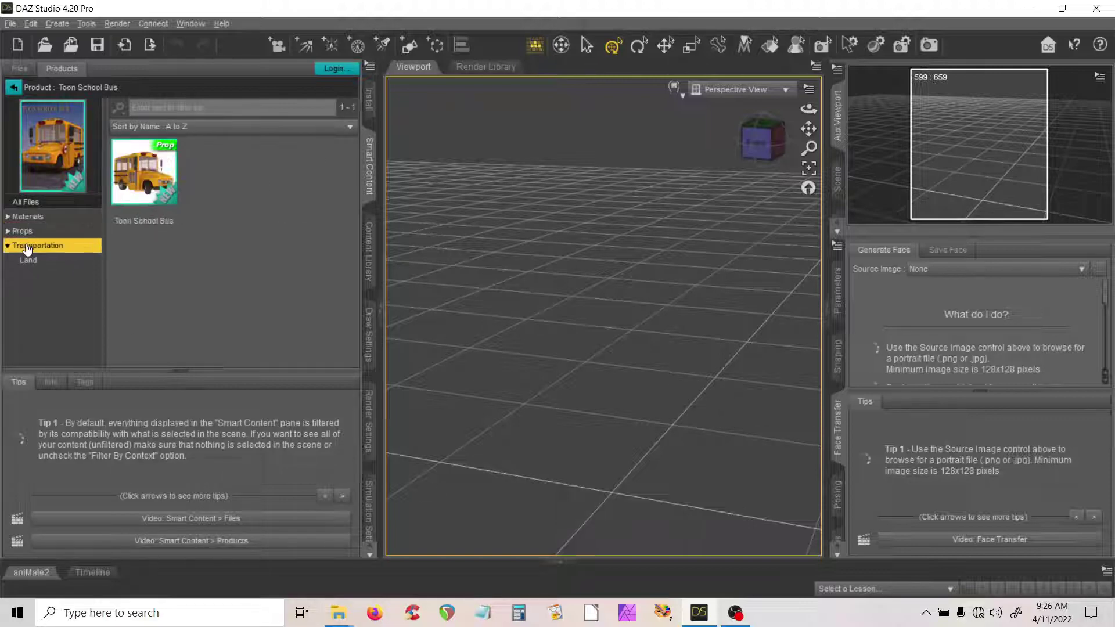
double_click(147, 193)
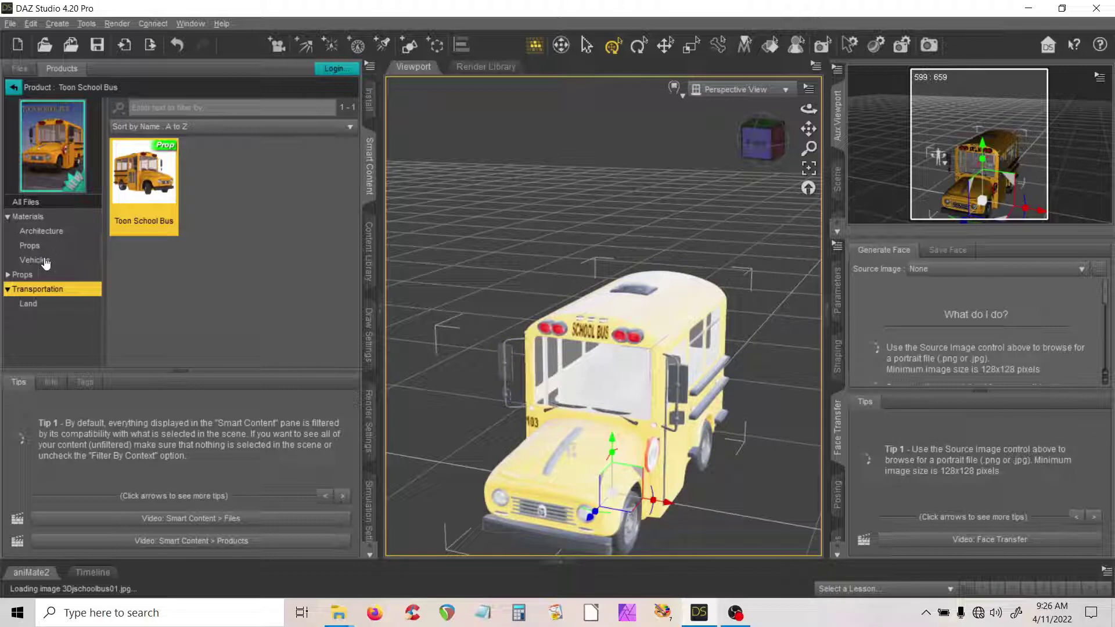
Step: Review the Toon School Bus product's Materials subcategories, Props and complete file list
click(38, 261)
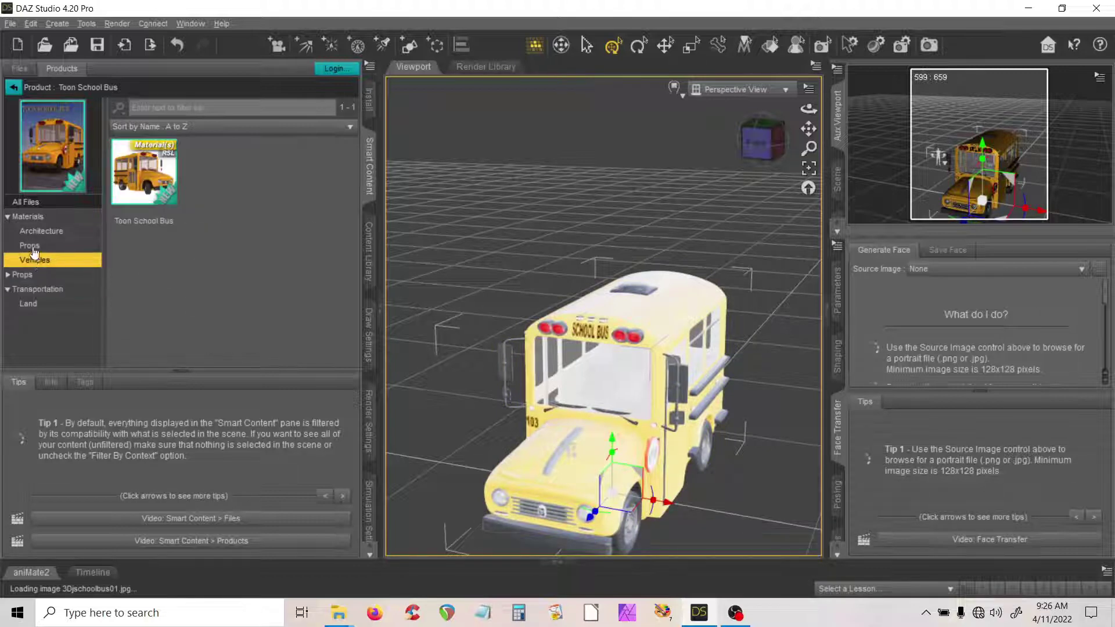
click(33, 248)
click(42, 232)
click(27, 217)
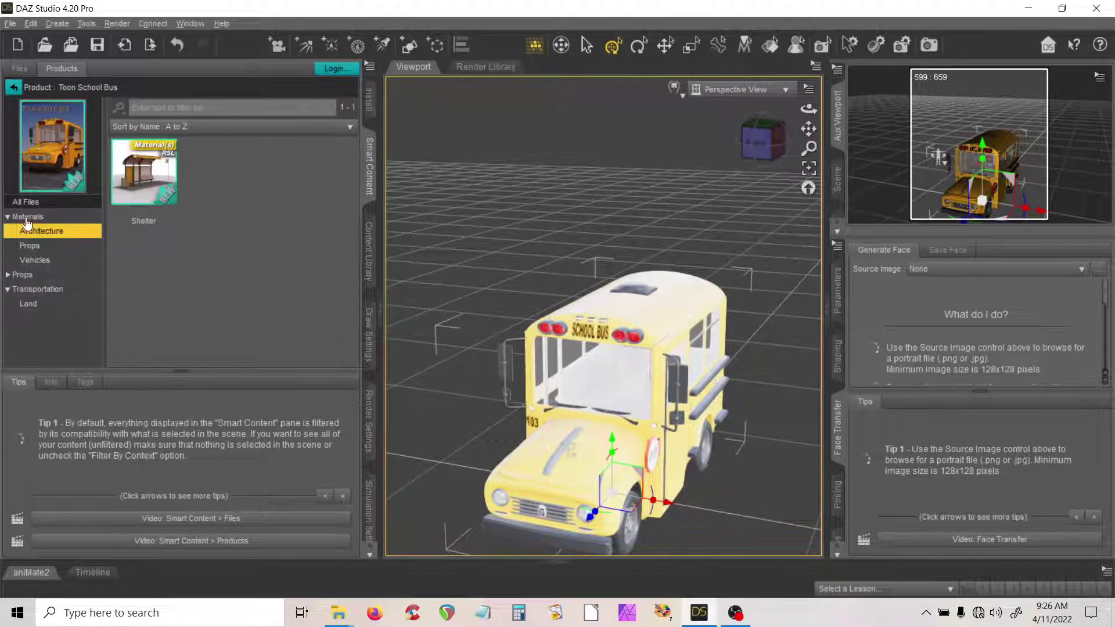
click(19, 276)
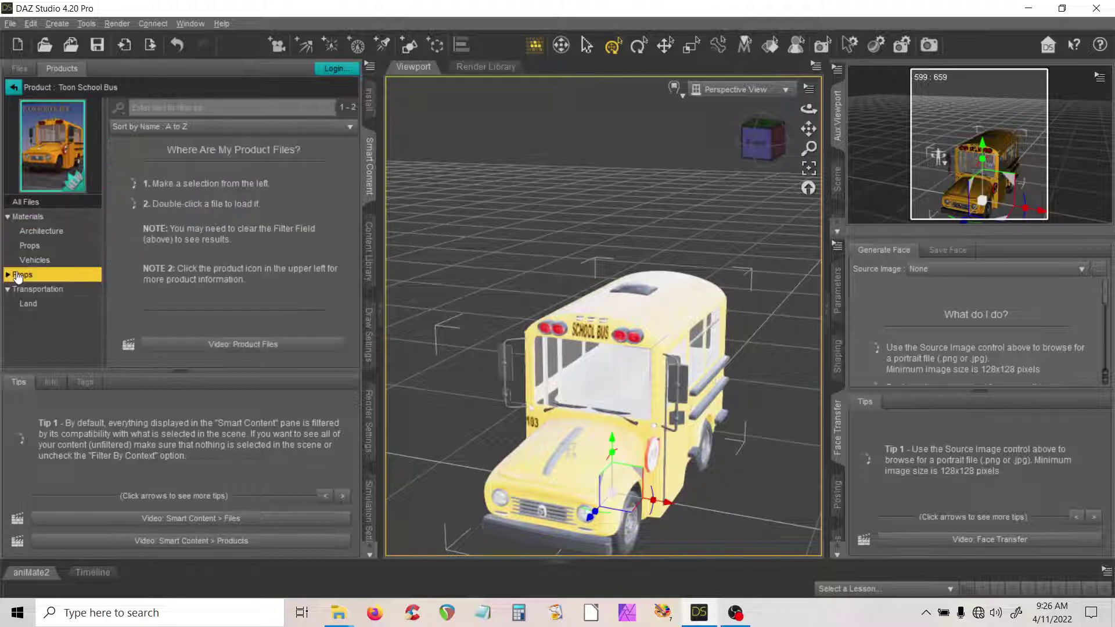
click(30, 203)
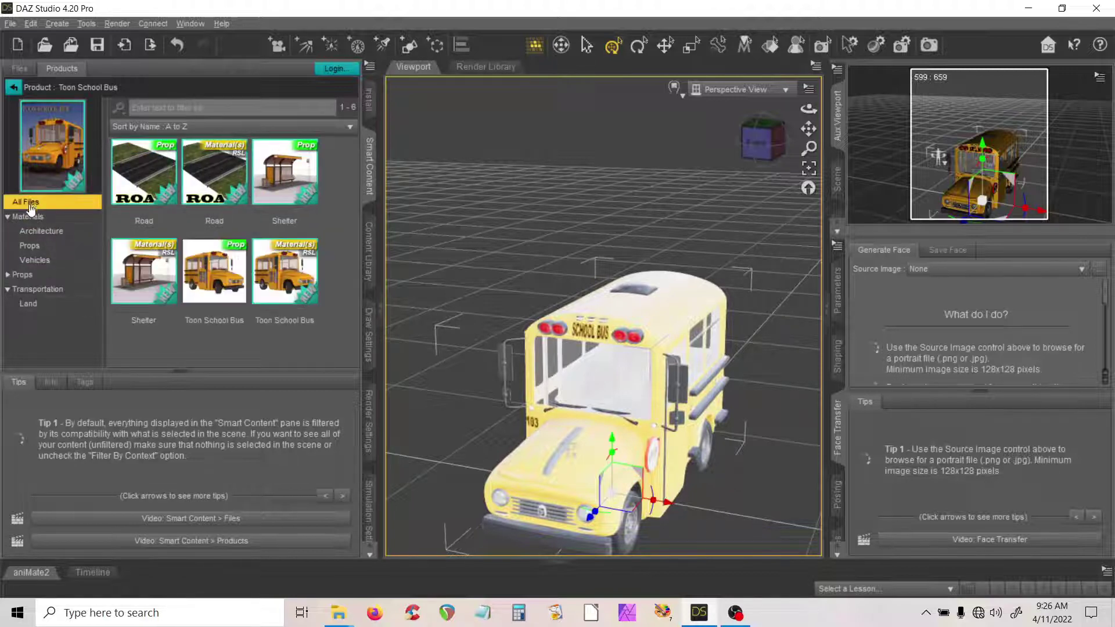
Step: Return to the product list and open Toon School Bus Iray Textures OtherBus from Materials > Iray > Vehicles
click(13, 91)
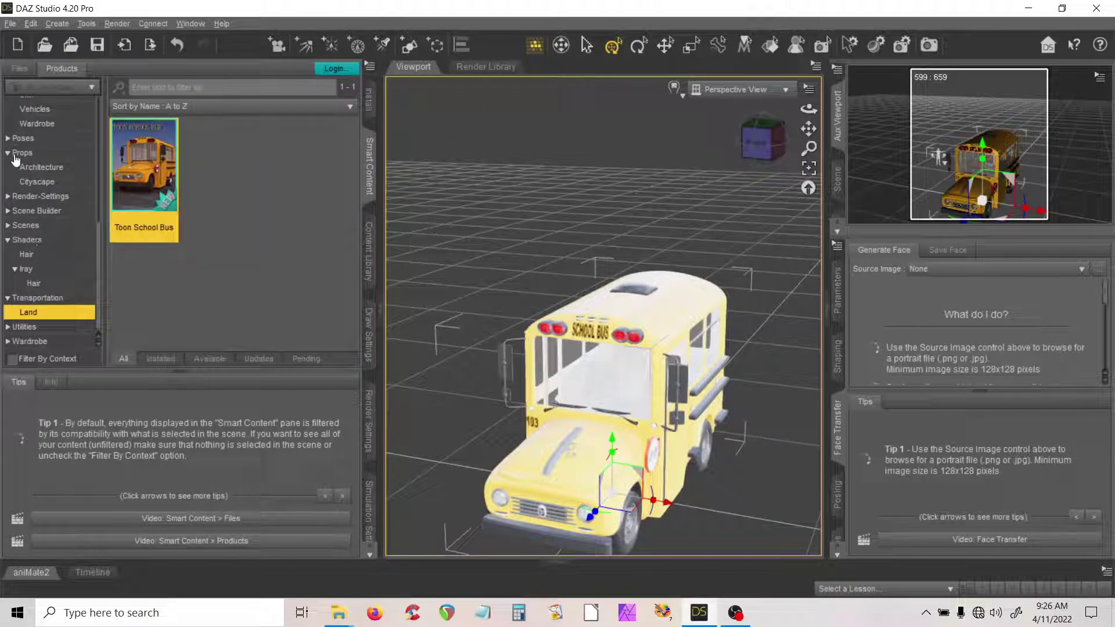
scroll(32, 170, up, 3)
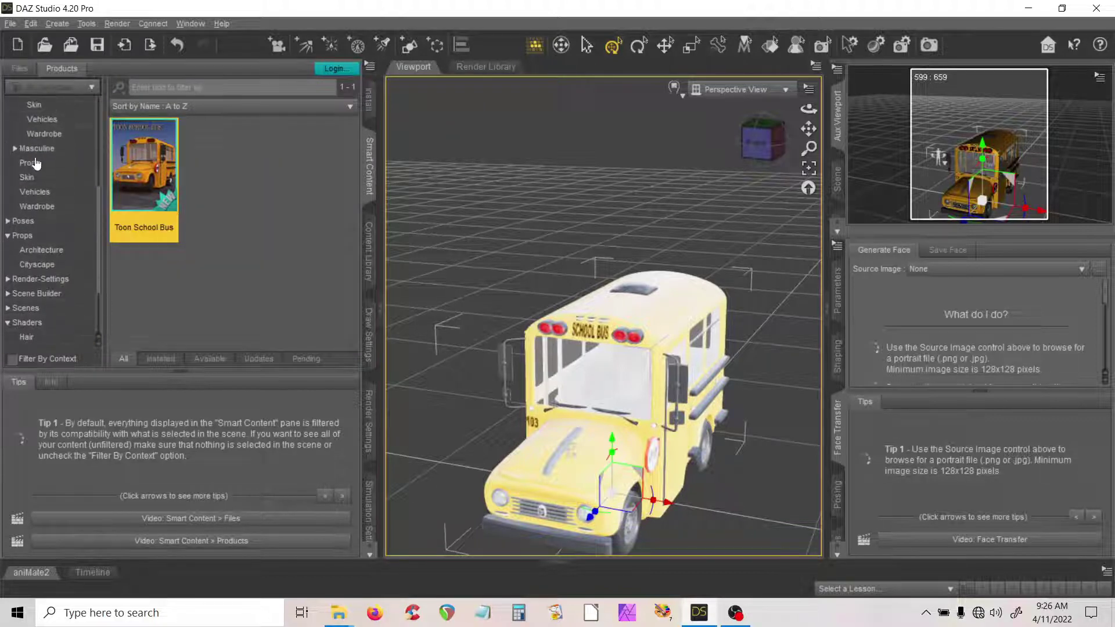
click(46, 193)
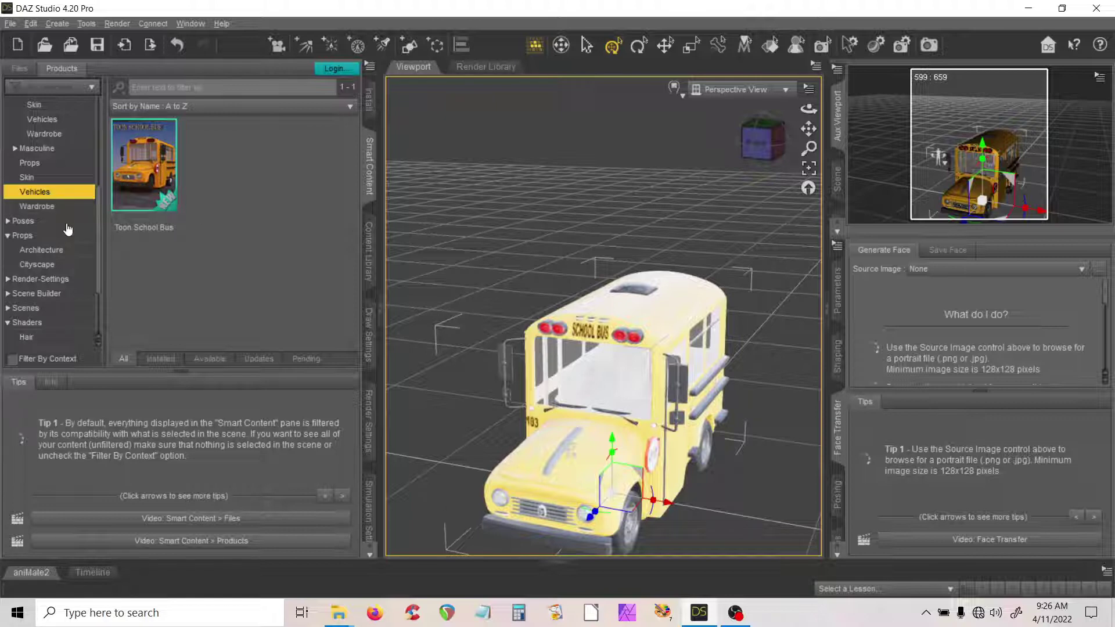
scroll(55, 224, up, 2)
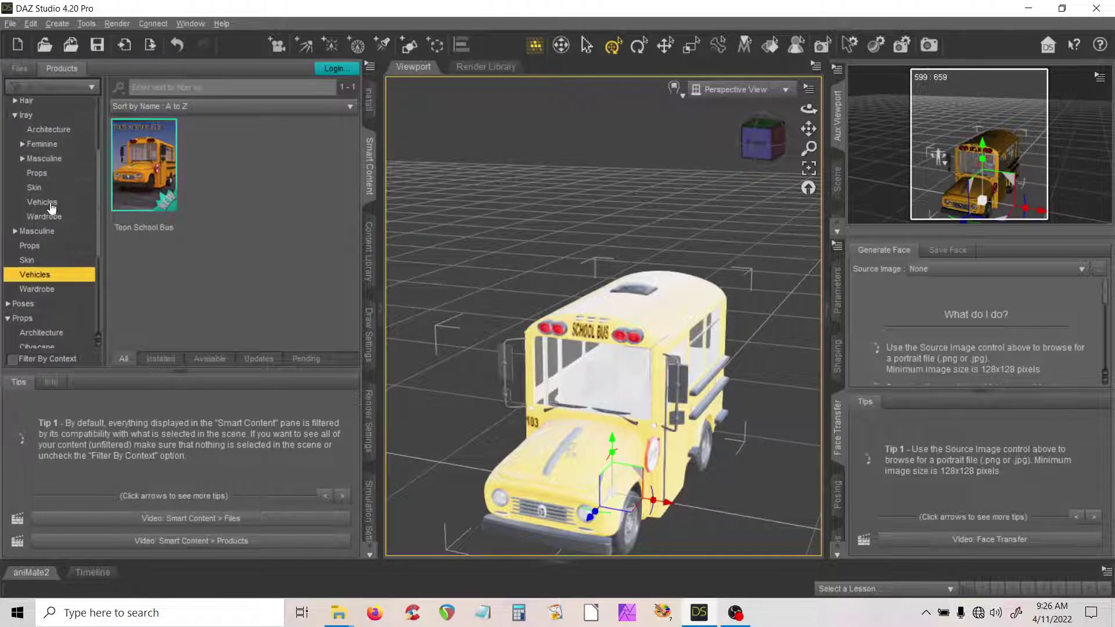
click(43, 202)
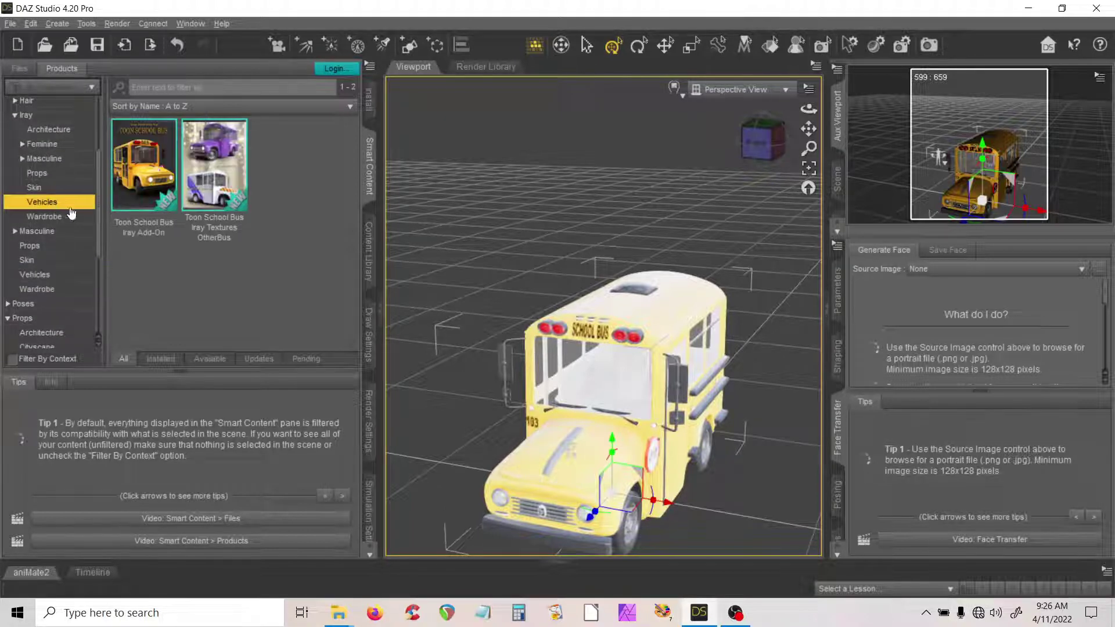
double_click(224, 199)
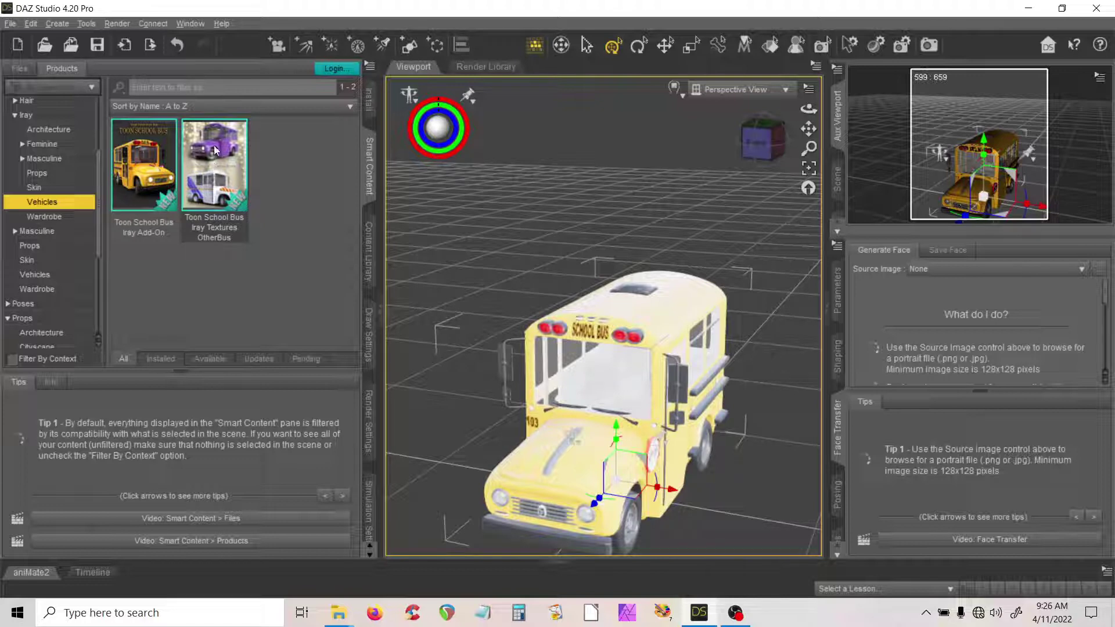
click(221, 168)
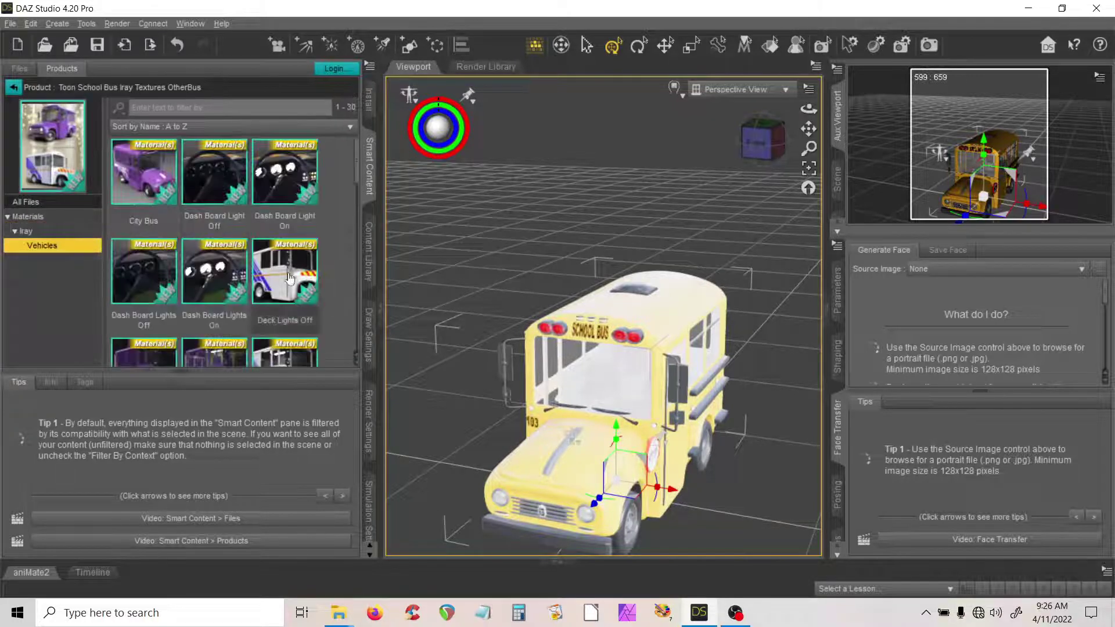
Step: Look through the OtherBus vehicle materials and apply the City Bus material to the loaded bus
scroll(336, 287, down, 5)
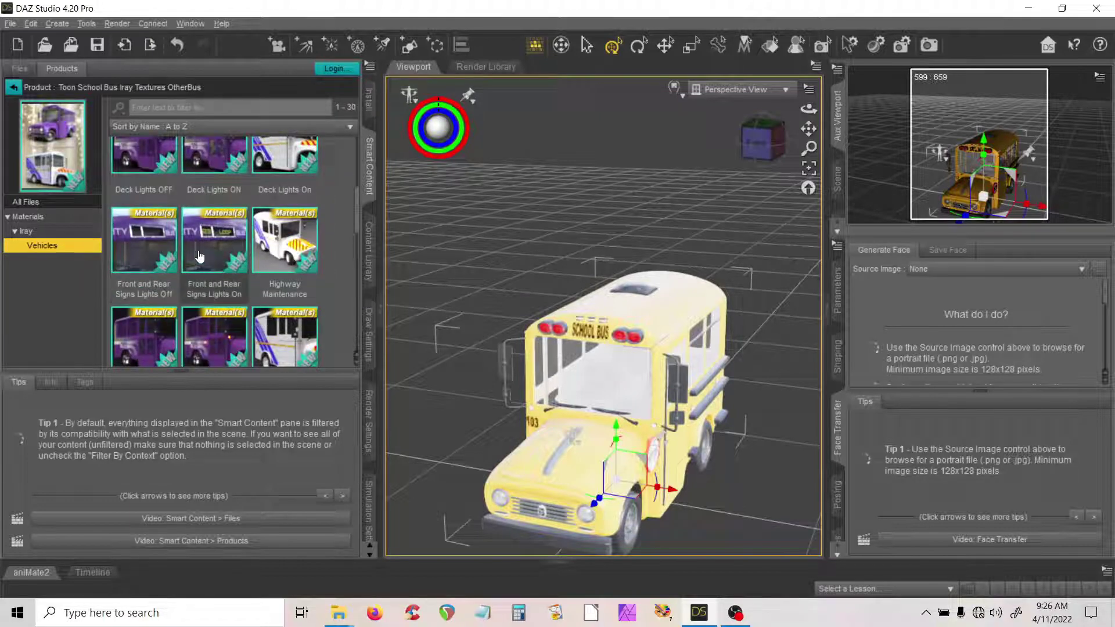
scroll(204, 249, down, 5)
scroll(204, 249, down, 5)
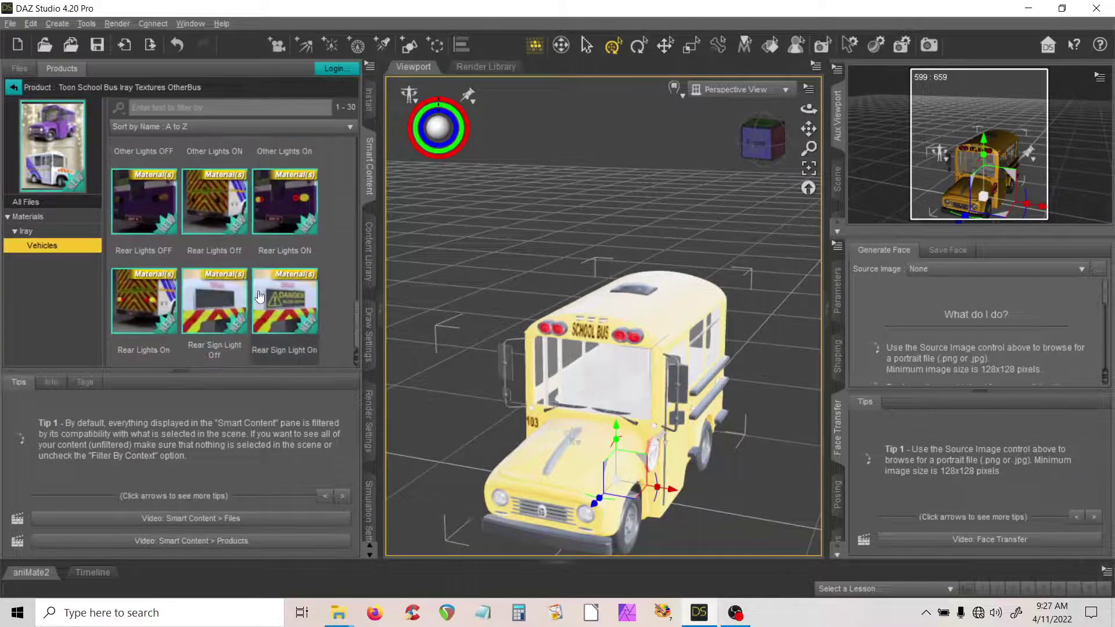
scroll(328, 270, up, 10)
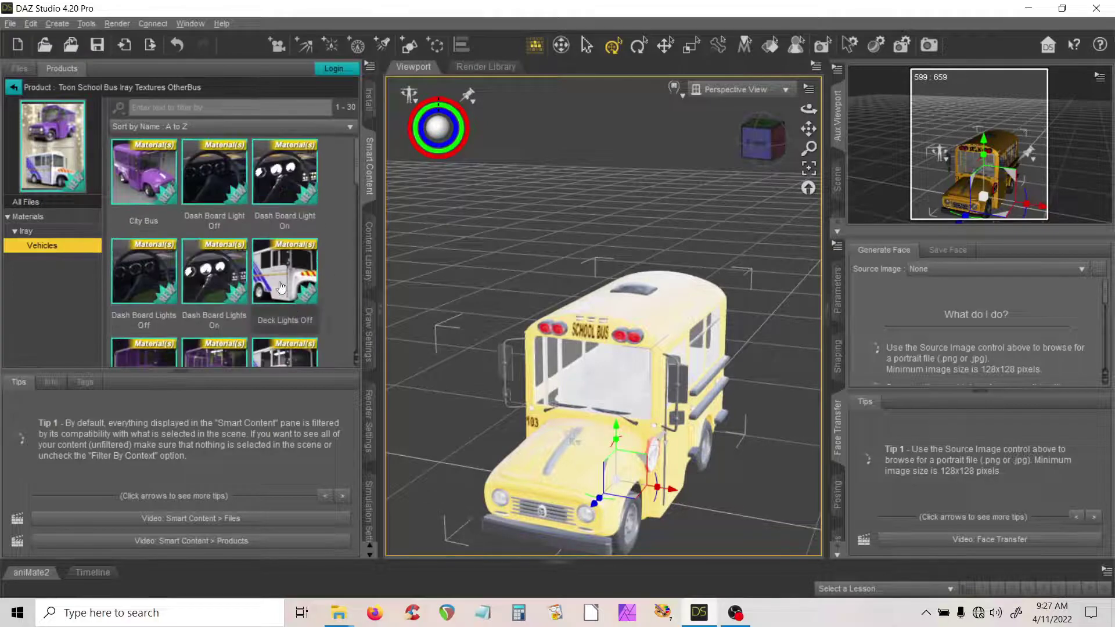
double_click(147, 181)
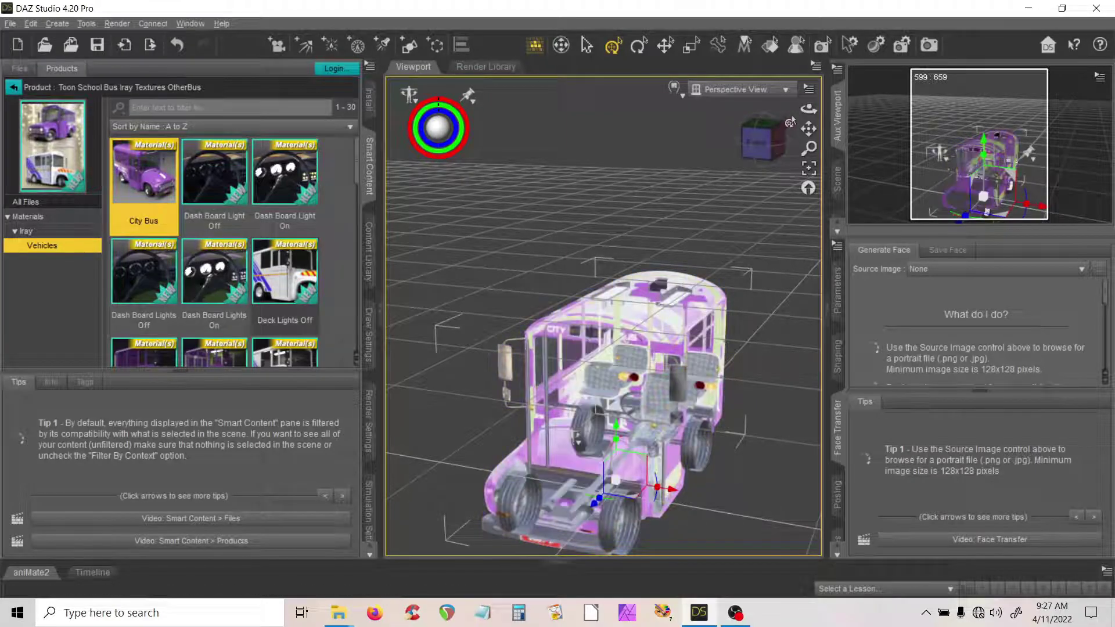
Step: Render the bus from its side to check the City Bus material, then cancel the render and close it unsaved
mouse_move(809, 109)
mouse_down()
mouse_move(753, 110)
mouse_move(808, 110)
mouse_move(804, 74)
mouse_move(812, 122)
mouse_up()
drag(713, 289, 599, 349)
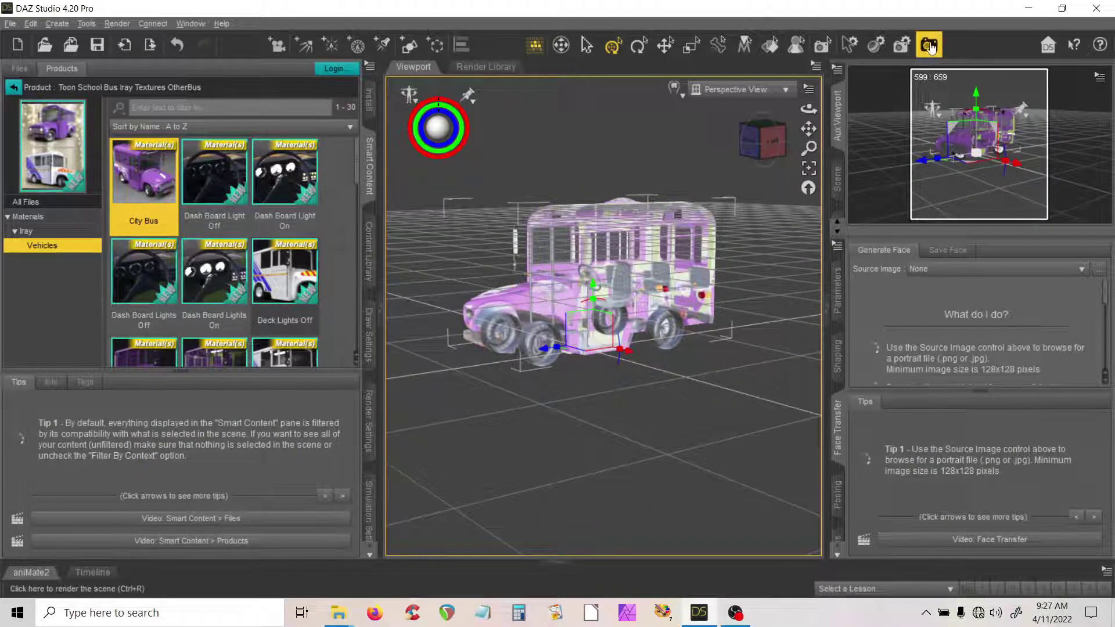
scroll(852, 95, up, 5)
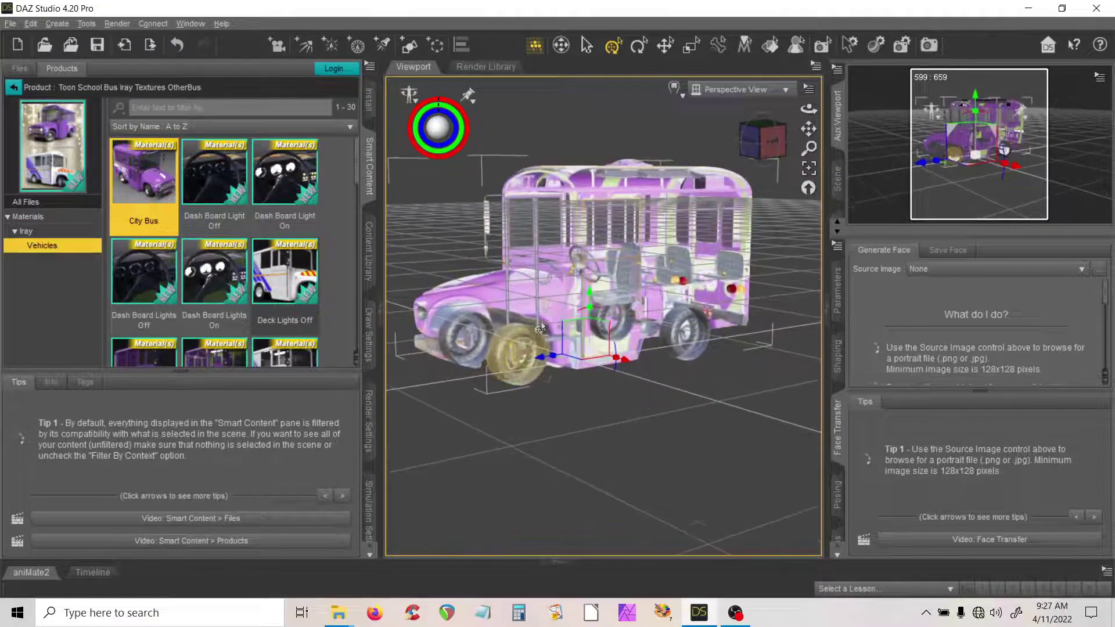
click(929, 45)
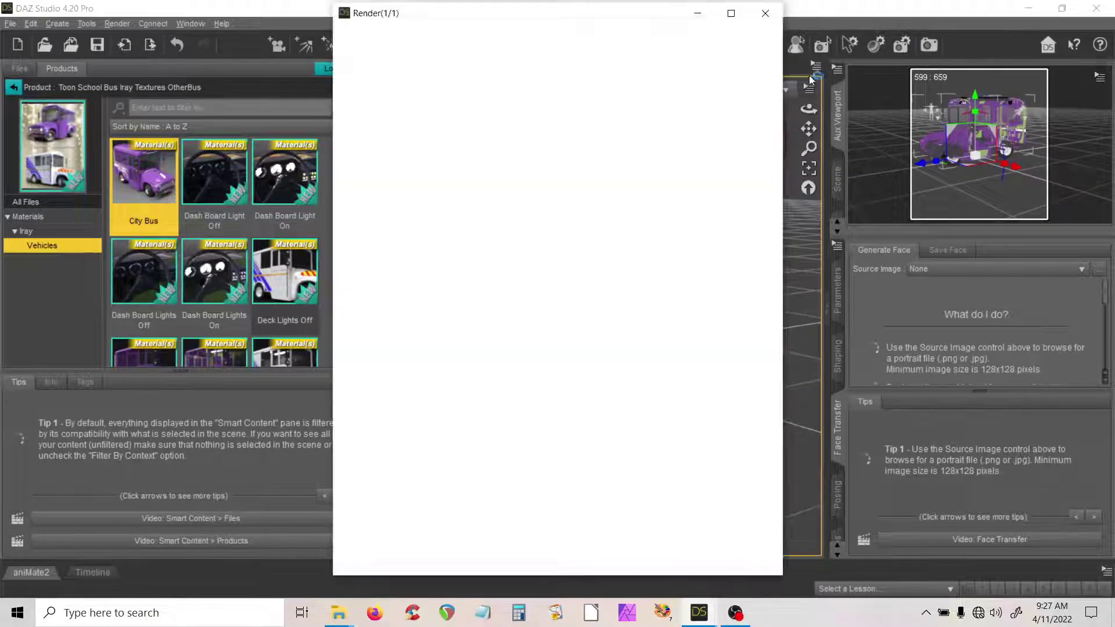
double_click(640, 19)
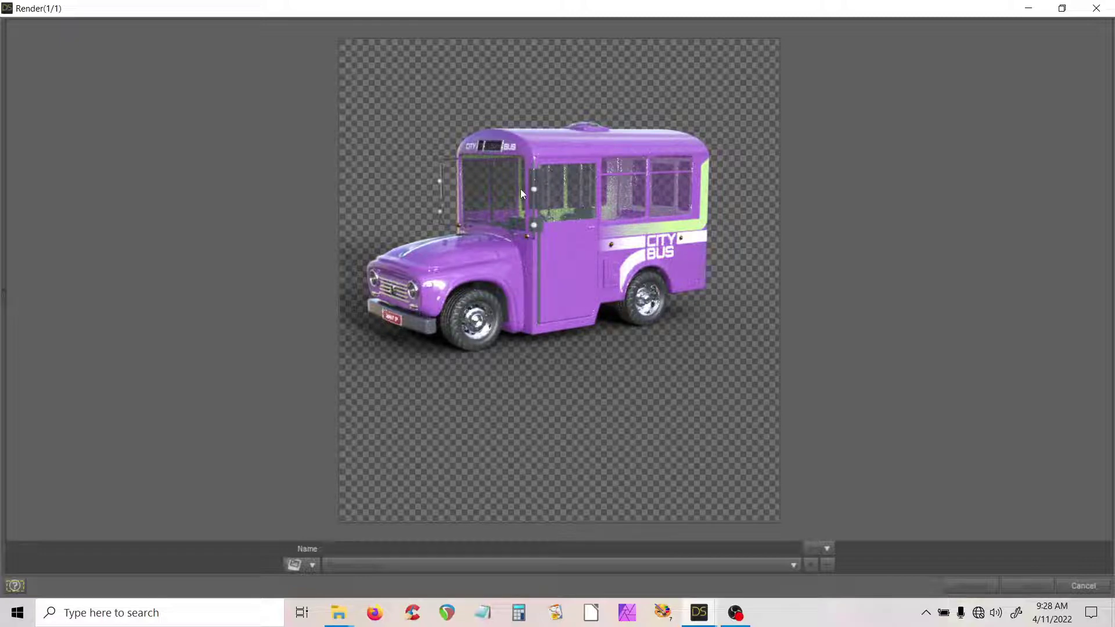
click(1097, 9)
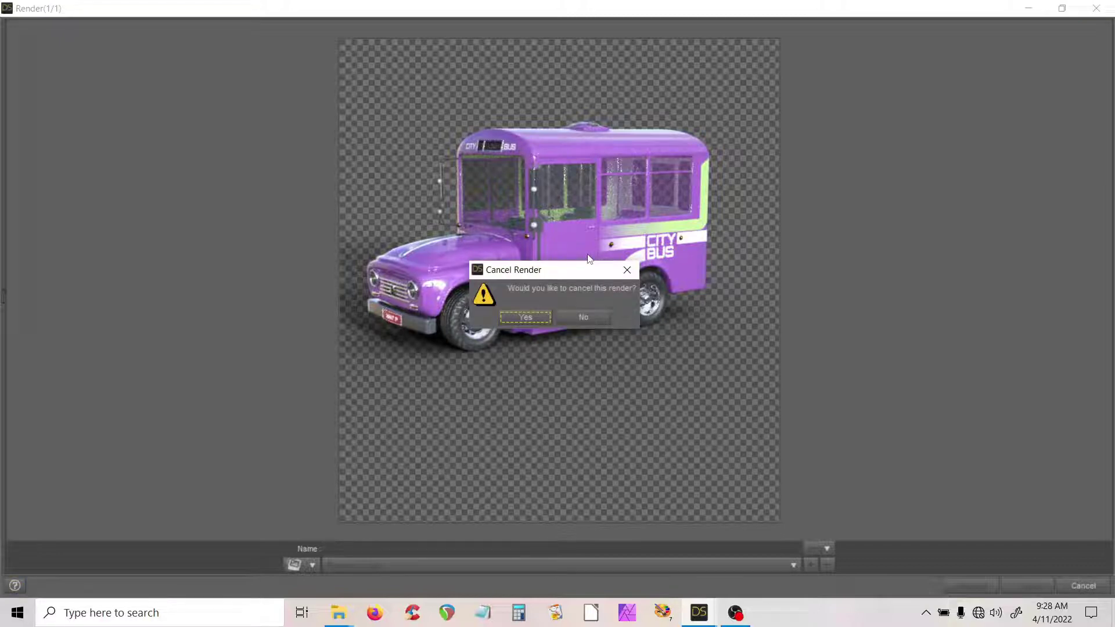
key(Return)
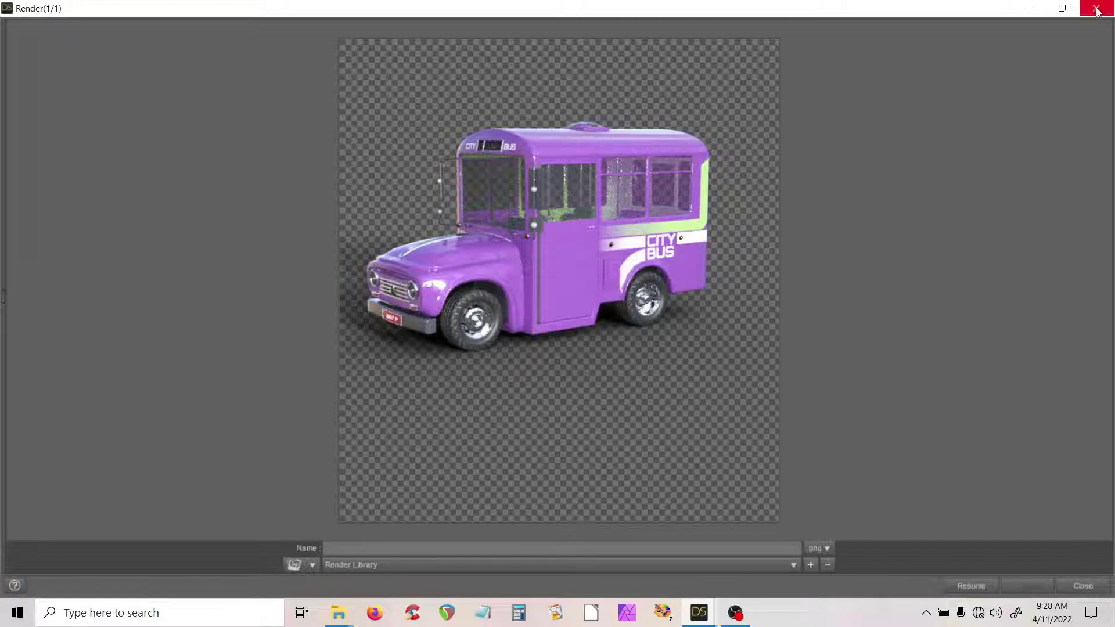
click(1097, 9)
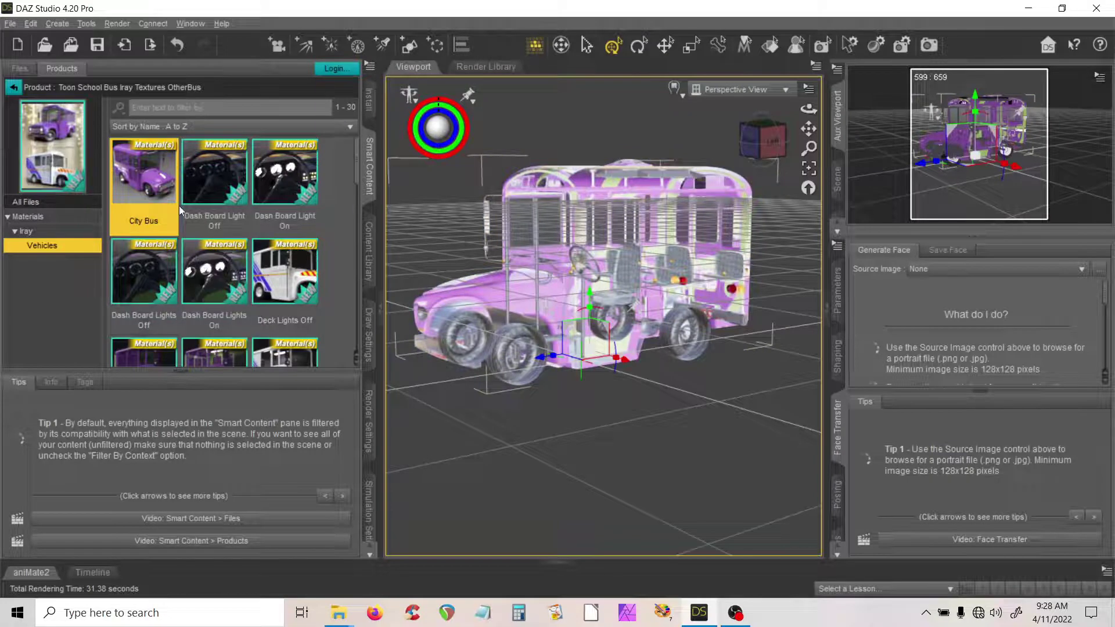
Step: Leave the OtherBus product, expand DAZ Studio Formats > My DAZ 3D Library in the Content Library, and widen the folder list to show full names
click(13, 87)
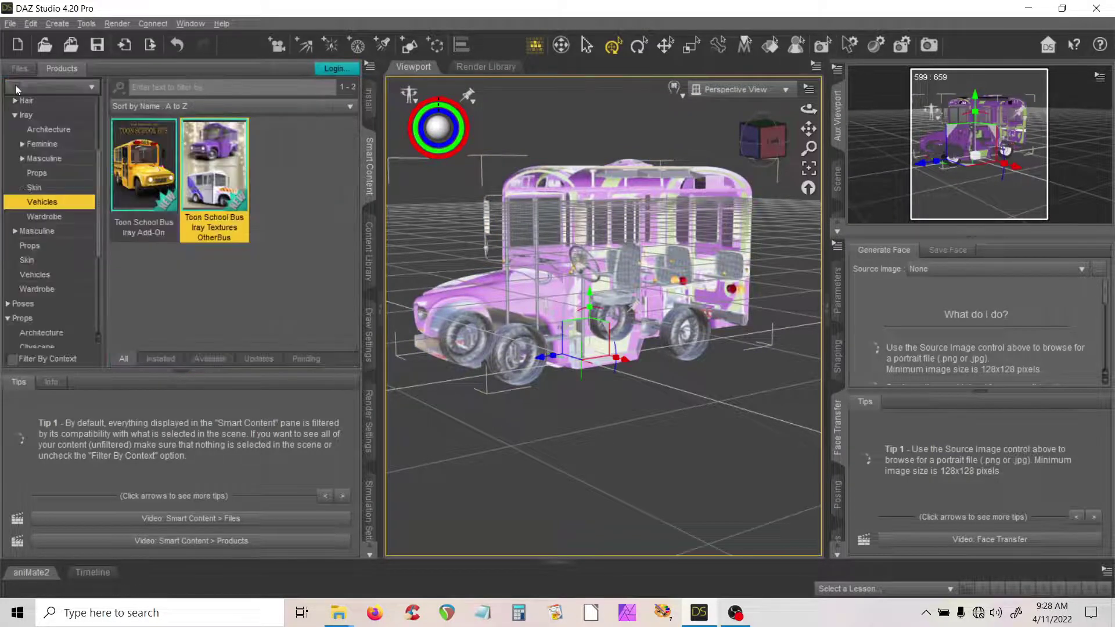
click(369, 256)
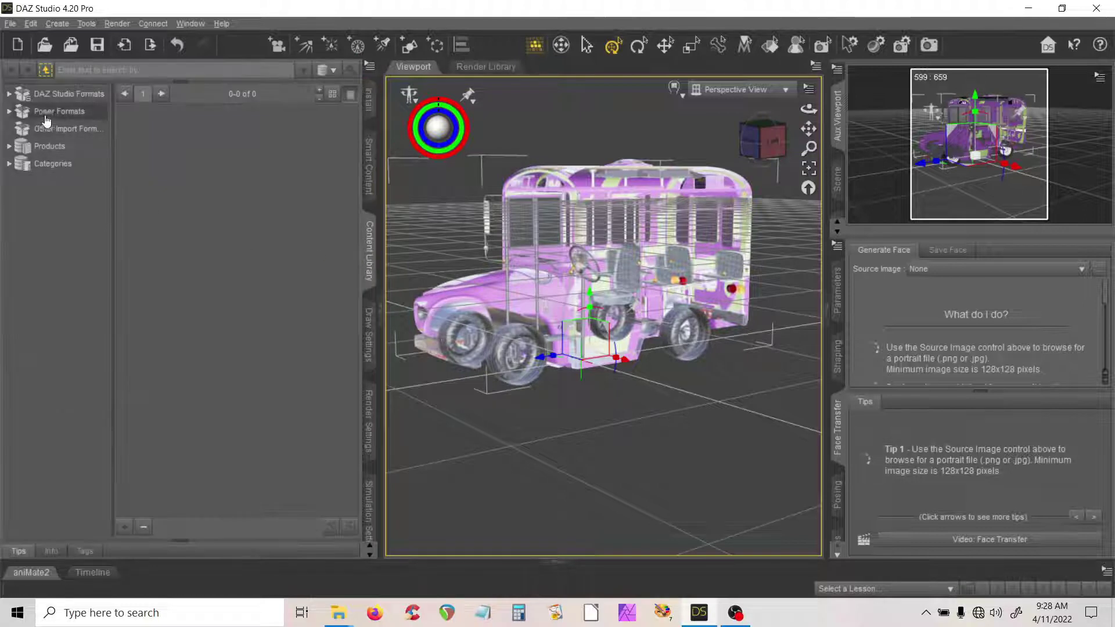
click(8, 94)
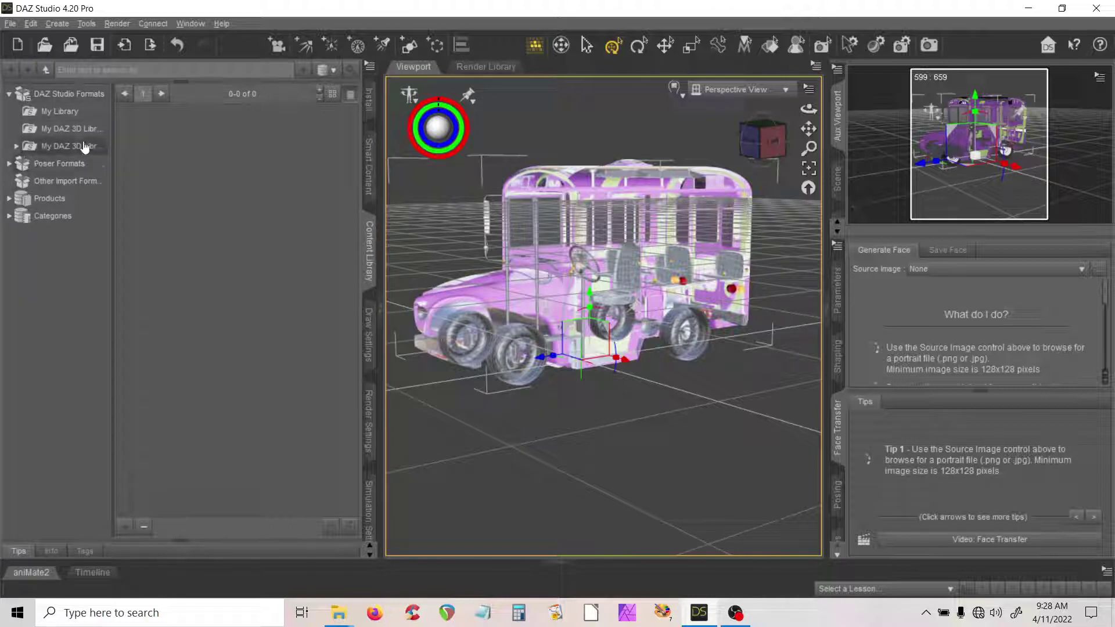
click(16, 146)
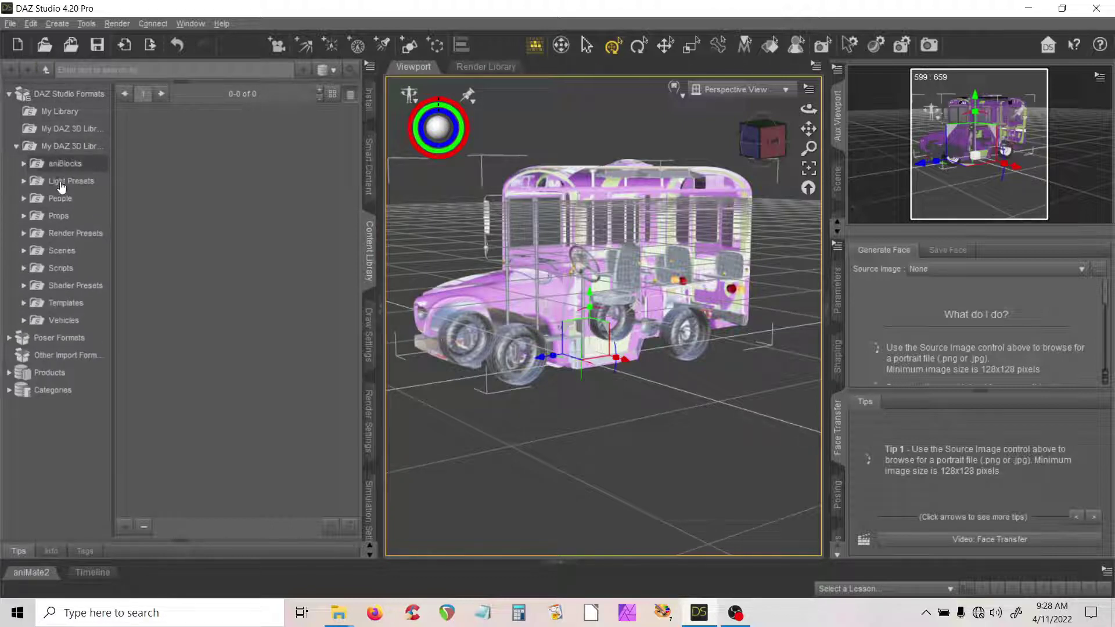
drag(113, 183, 196, 207)
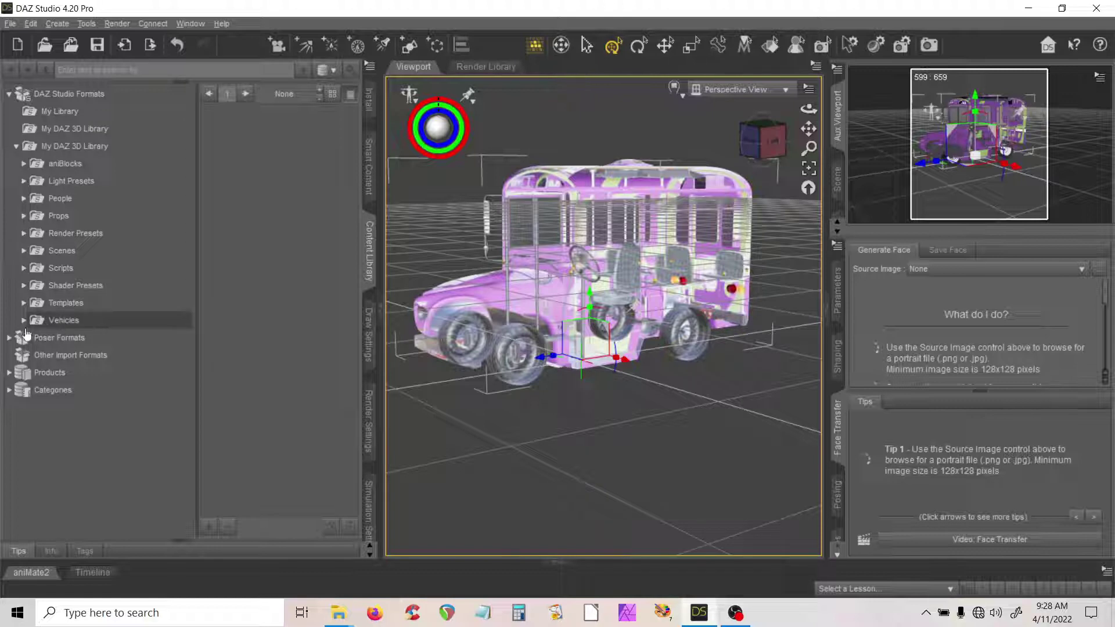
Step: Expand Vehicles > Toon School Bus > Materials, view the contents of the 3Delight folder and expand Iray
click(25, 320)
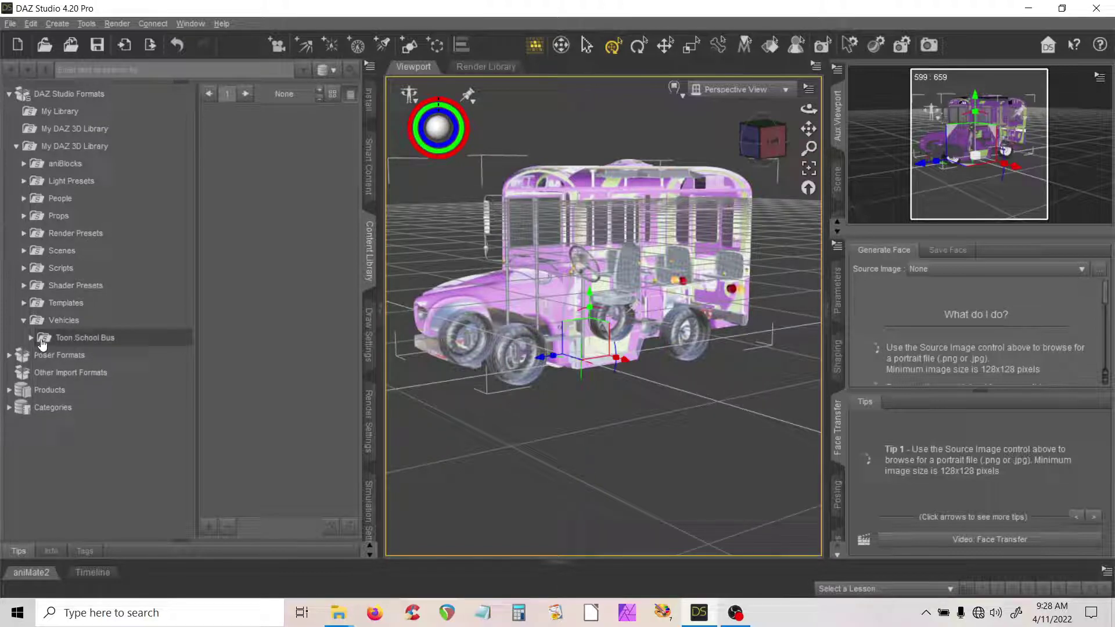
click(31, 340)
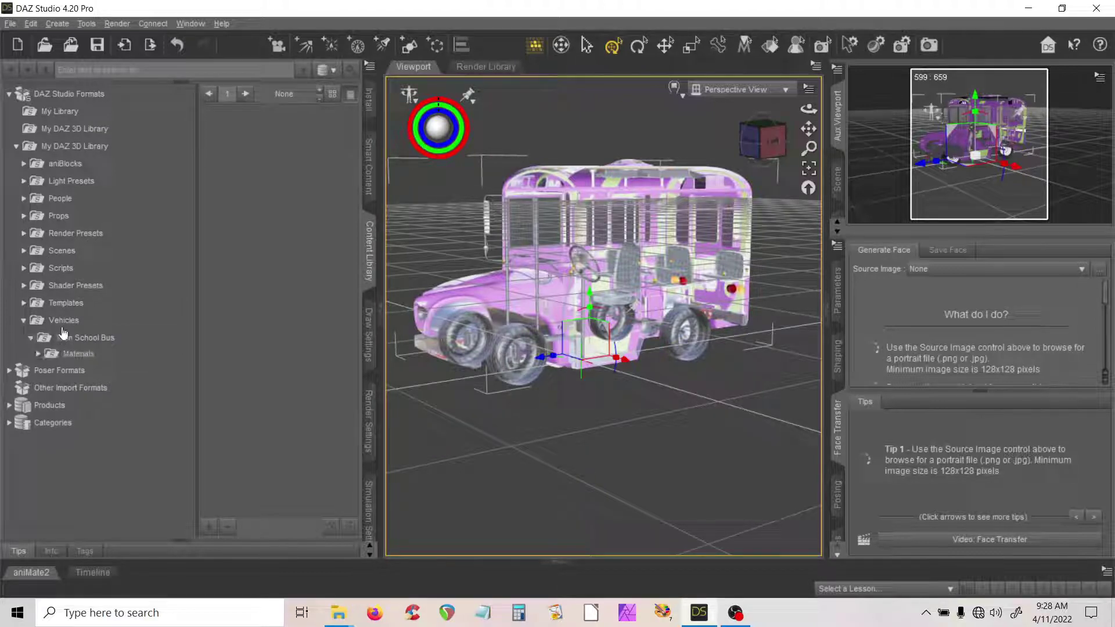
click(39, 355)
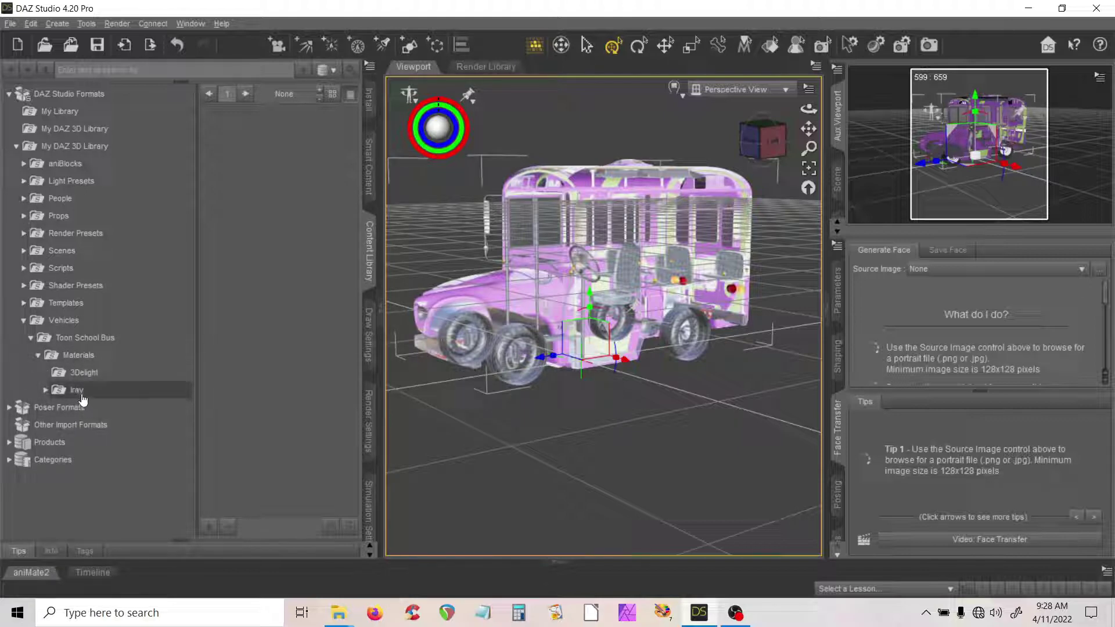
click(48, 374)
click(45, 390)
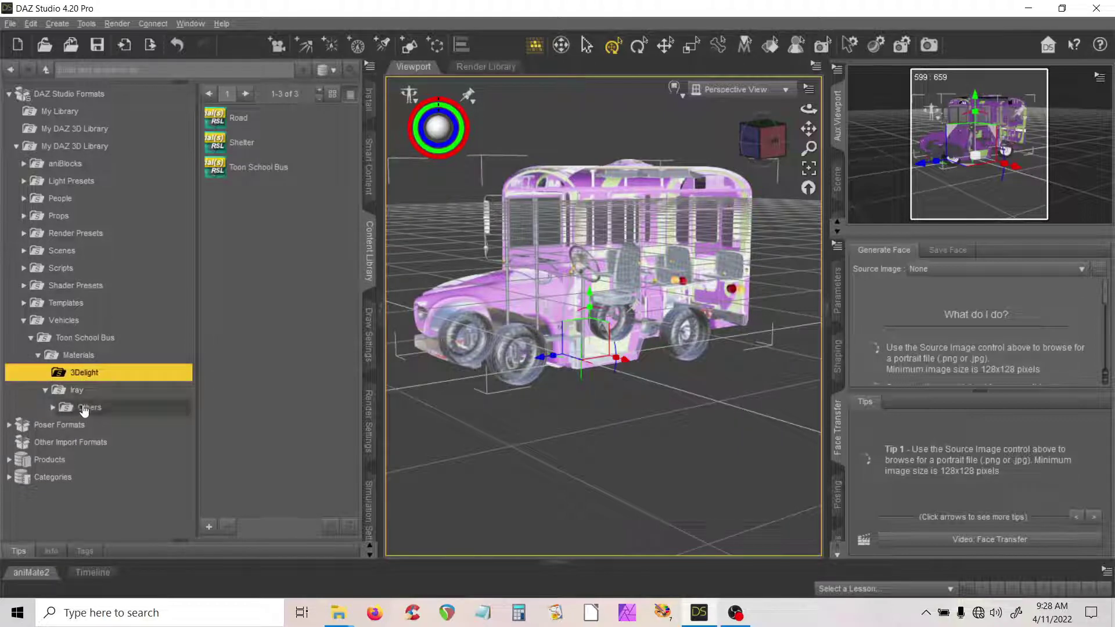
Step: Expand the Others folder under Iray and view the contents of its City Bus and Highway Maintenance folders
click(90, 409)
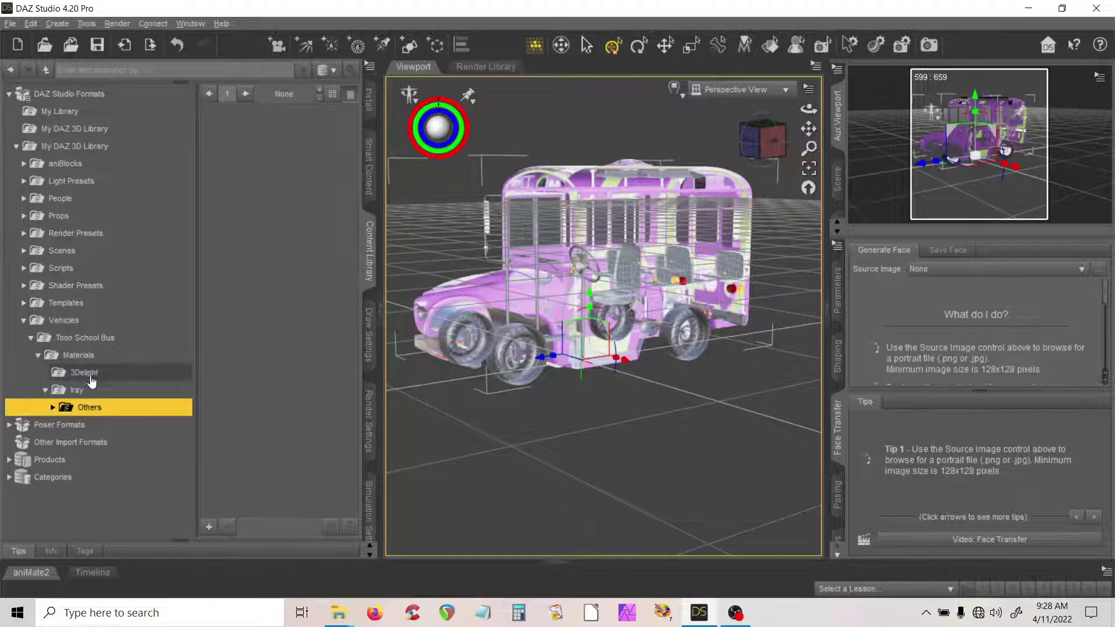
click(52, 408)
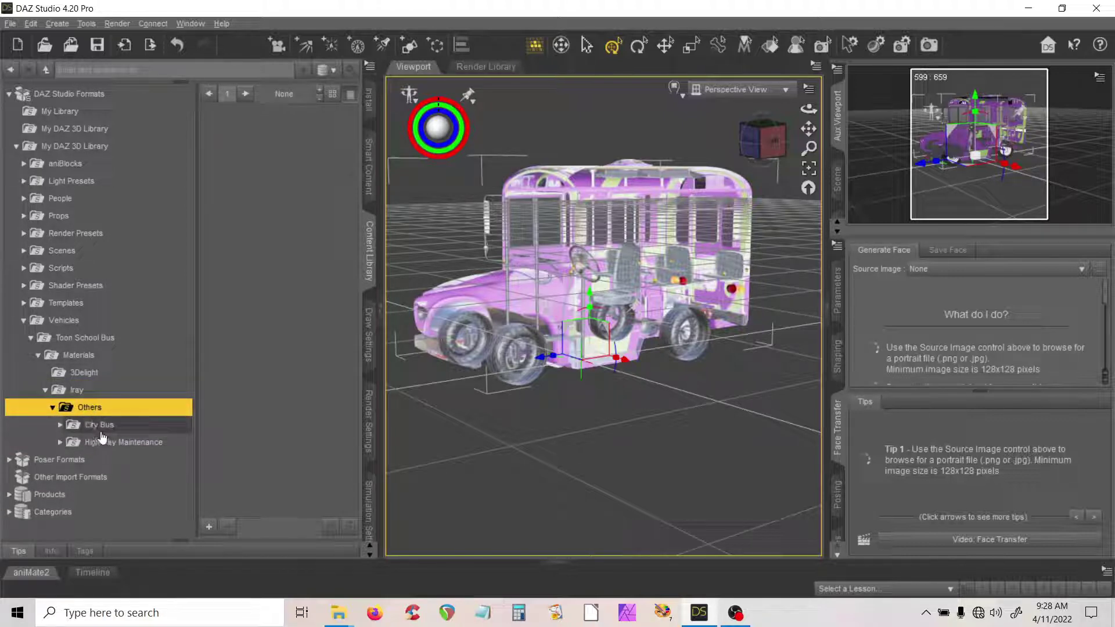
click(100, 427)
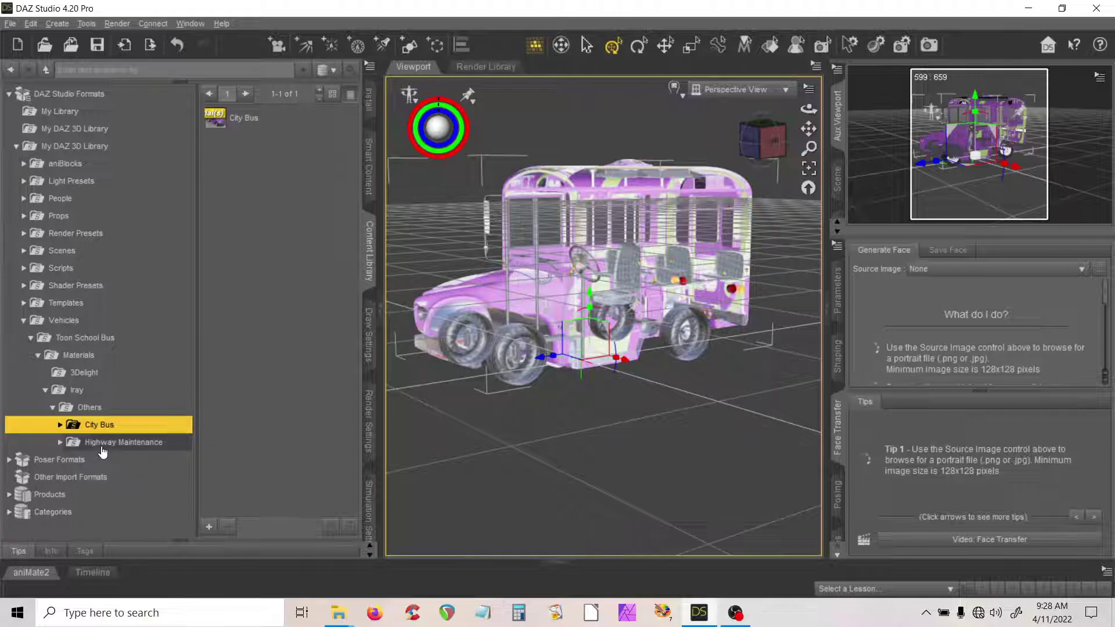
click(103, 443)
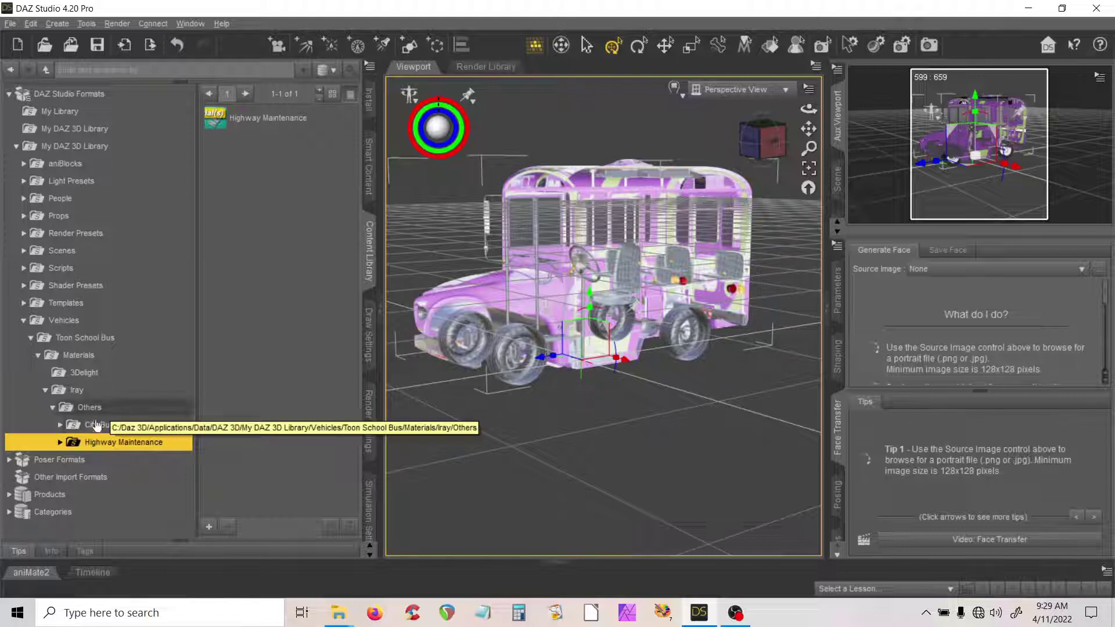
Step: Compare the Smart Content categories with the Content Library folders, and expand the Figures category in Smart Content
click(368, 173)
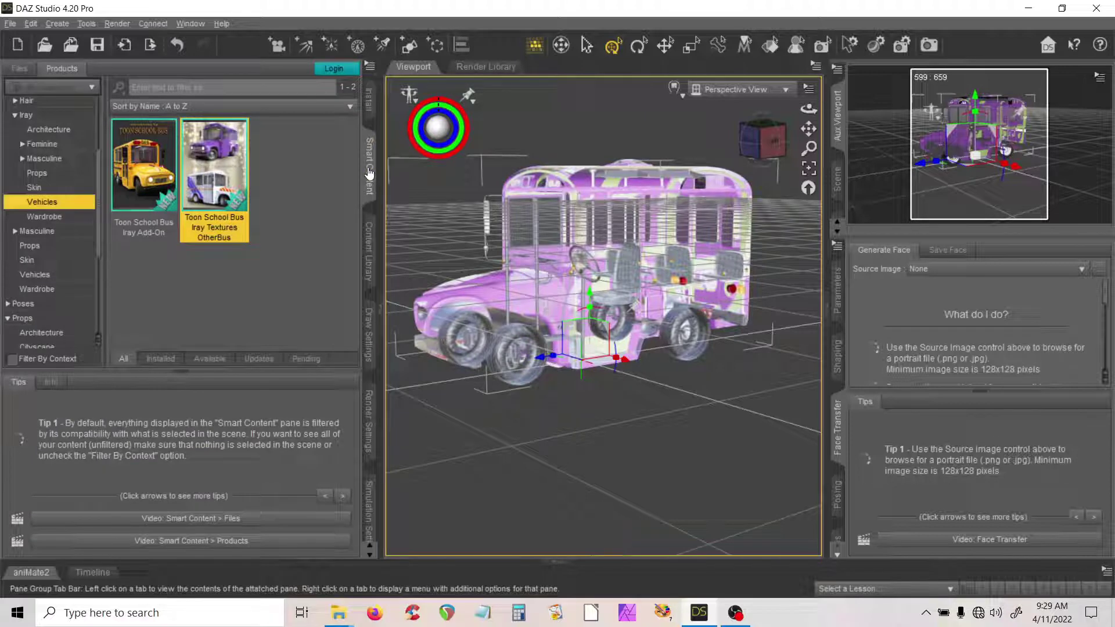
click(368, 243)
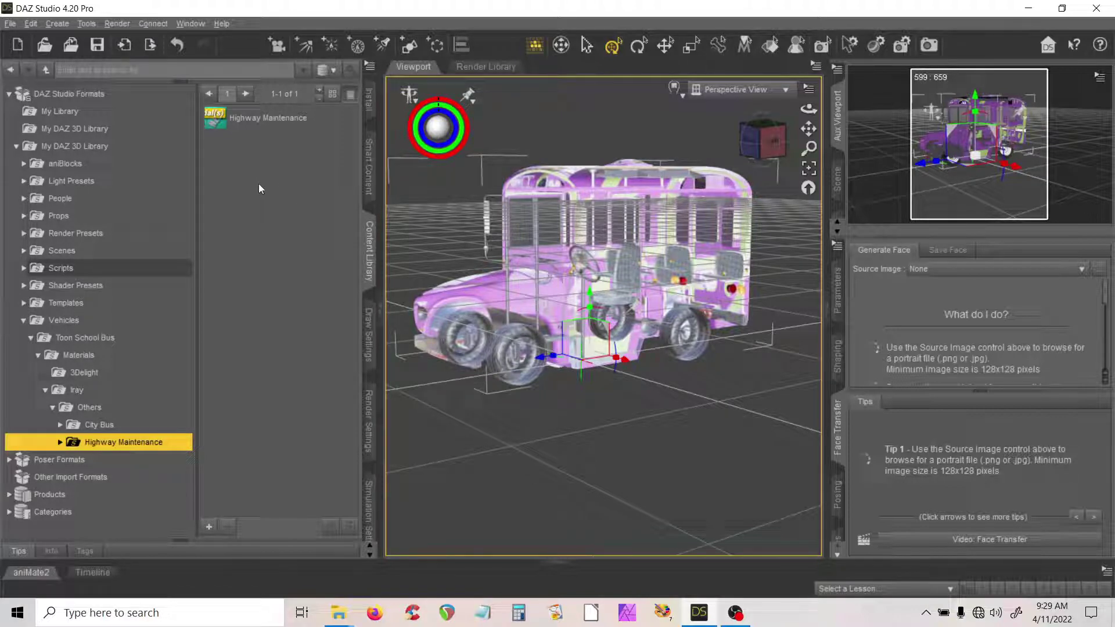
click(373, 186)
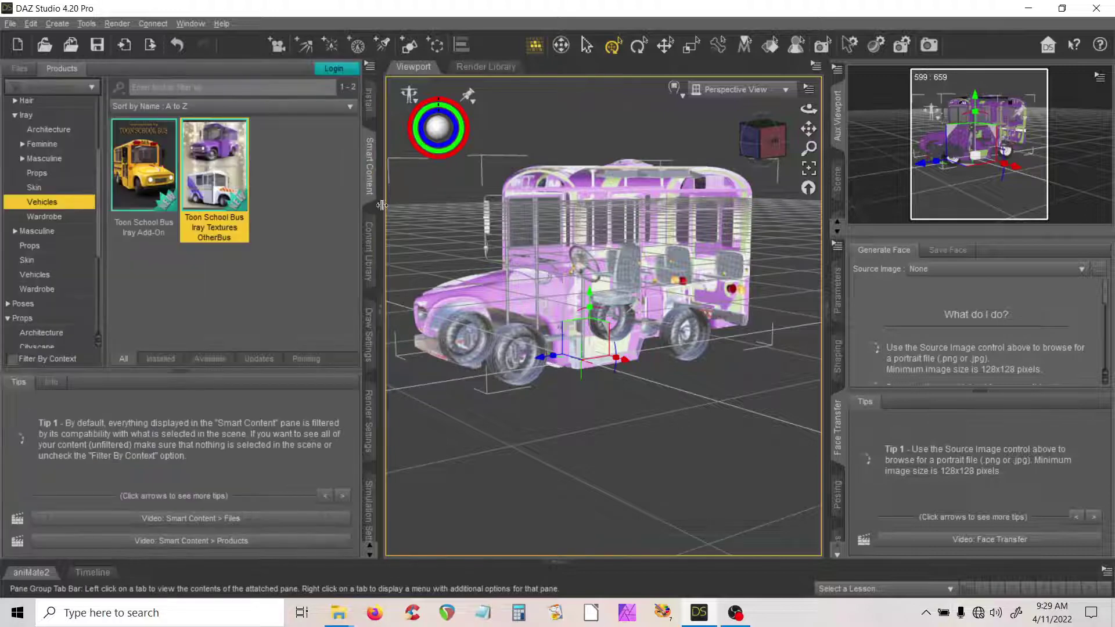
click(370, 255)
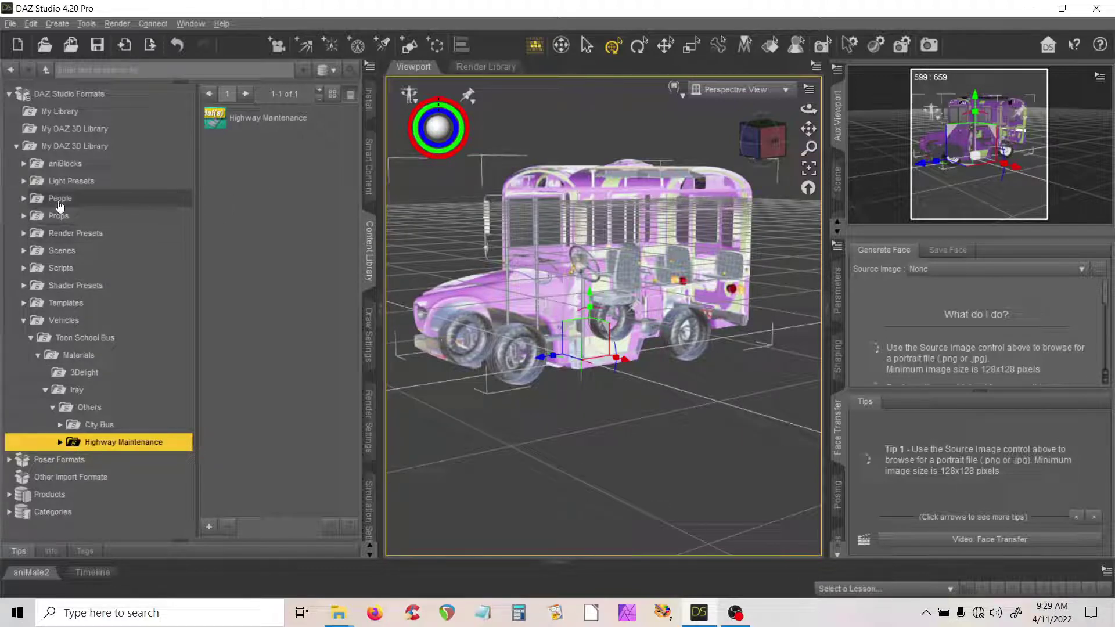
click(369, 165)
scroll(34, 186, up, 3)
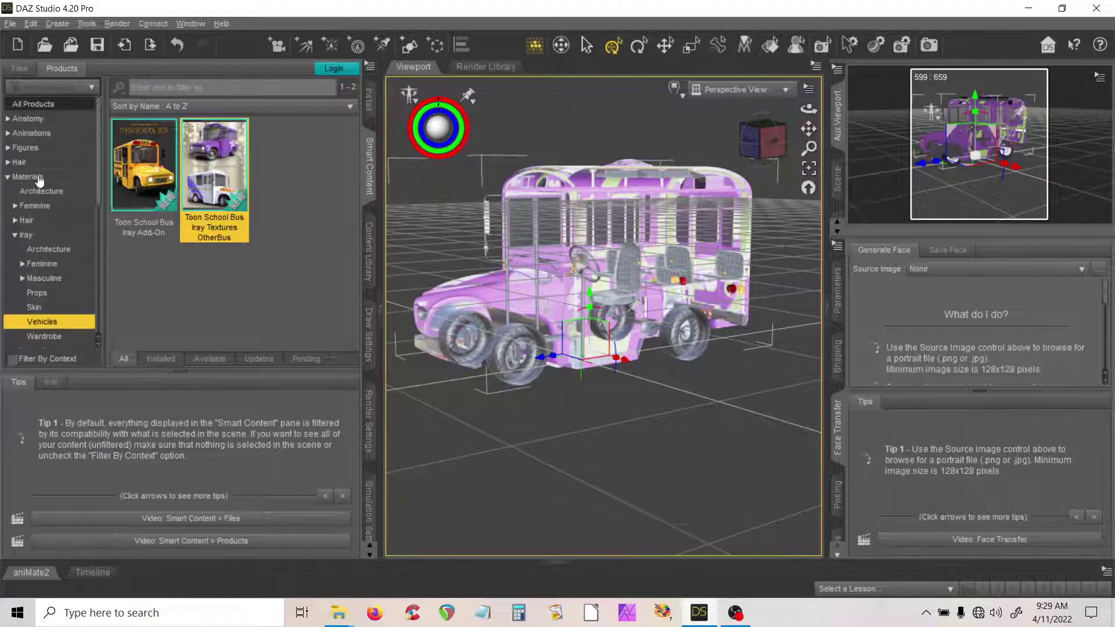
click(7, 149)
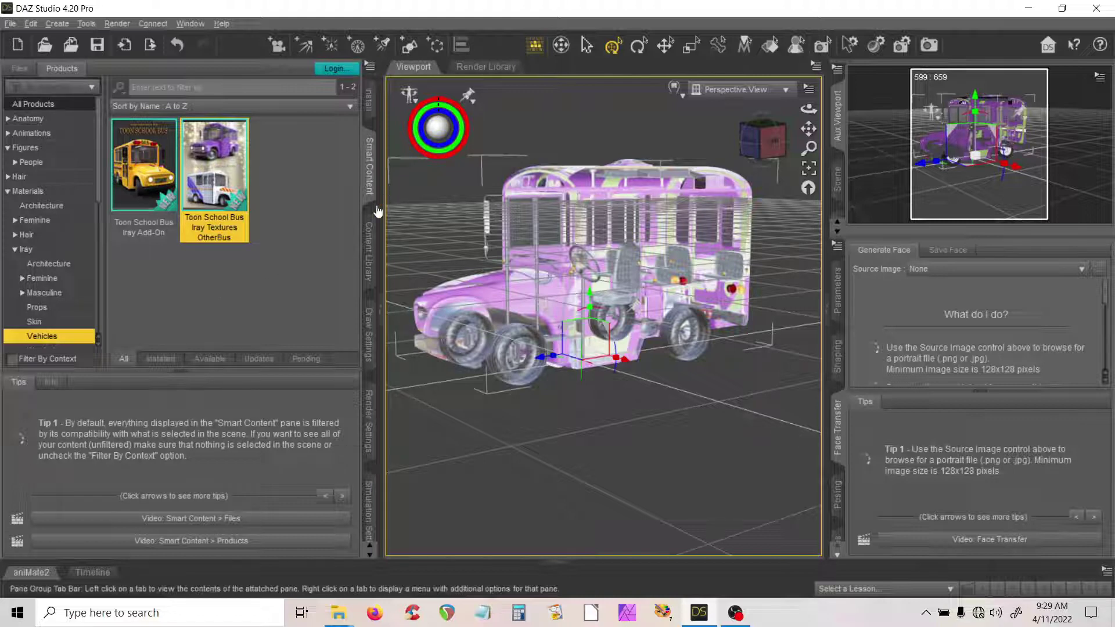
Step: Close DAZ Studio without saving the scene and switch to the File Explorer windows with the content folders
click(1097, 7)
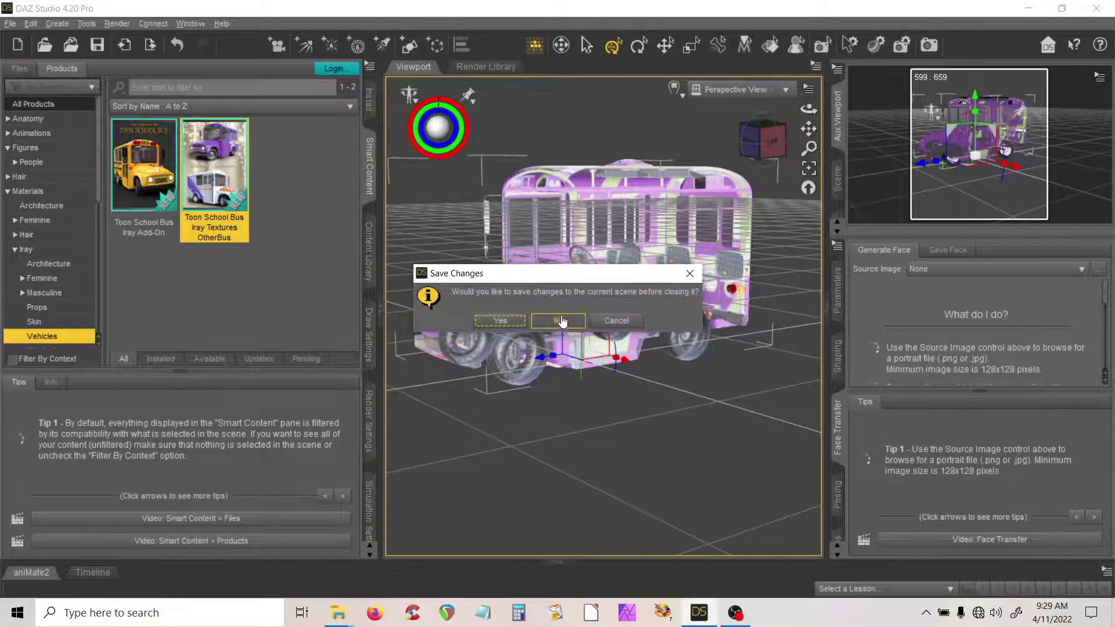
click(559, 321)
mouse_move(340, 617)
click(382, 559)
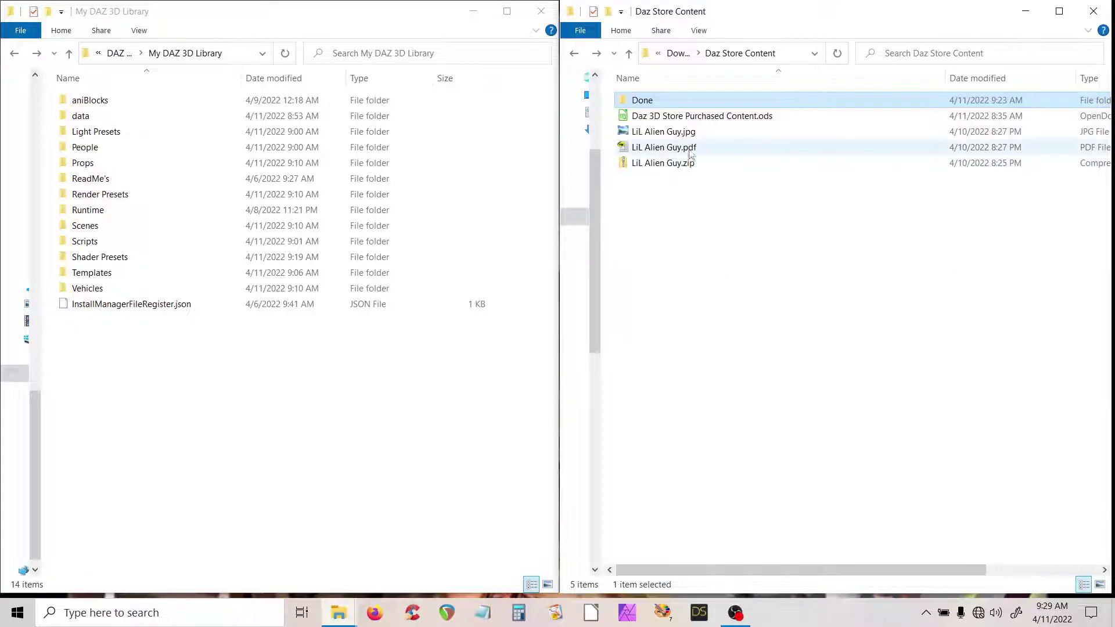
Step: Extract LiL Alien Guy.zip to the suggested LiL Alien Guy folder within Daz Store Content
click(684, 163)
right_click(684, 163)
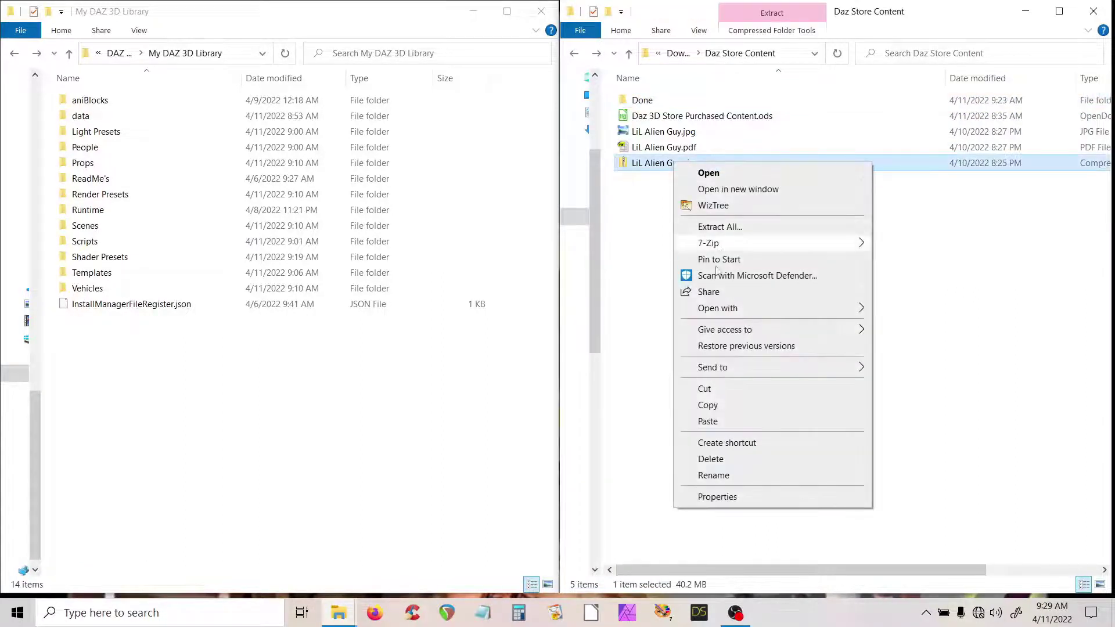
click(799, 234)
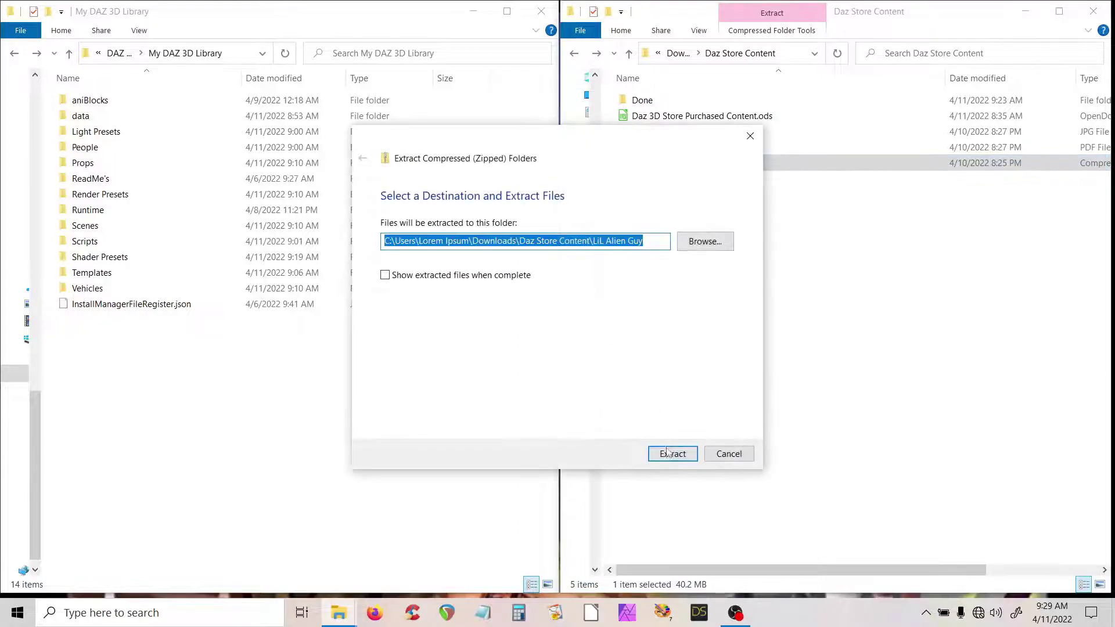
click(671, 453)
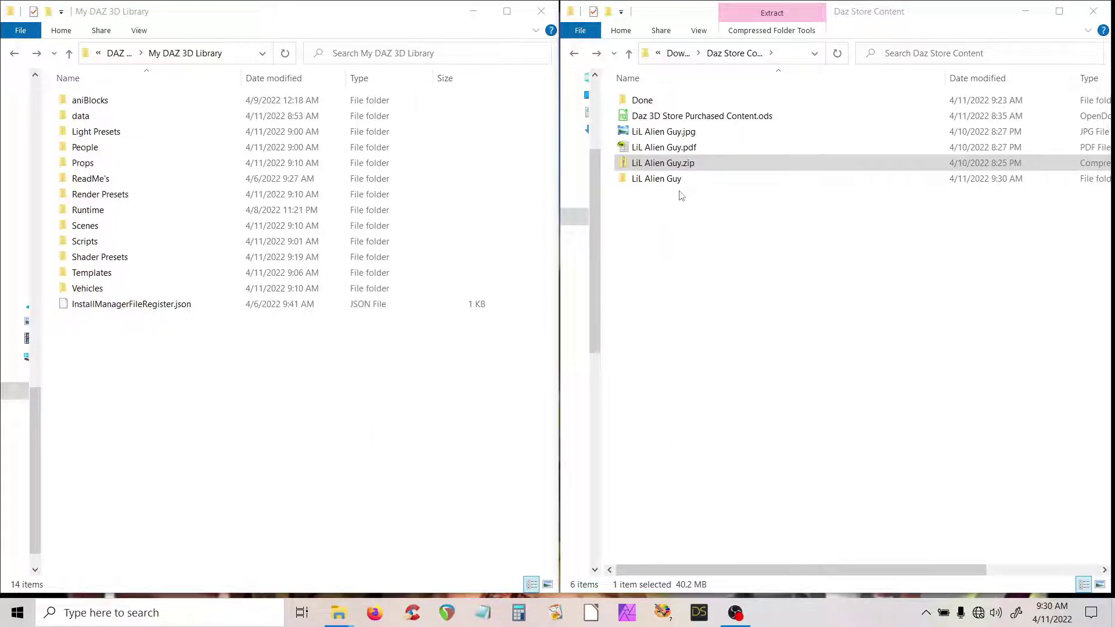
Step: Move the LiL Alien Guy JPG, PDF and ZIP files into the Done folder within Daz Store Content
shift+click(664, 137)
drag(665, 137, 647, 103)
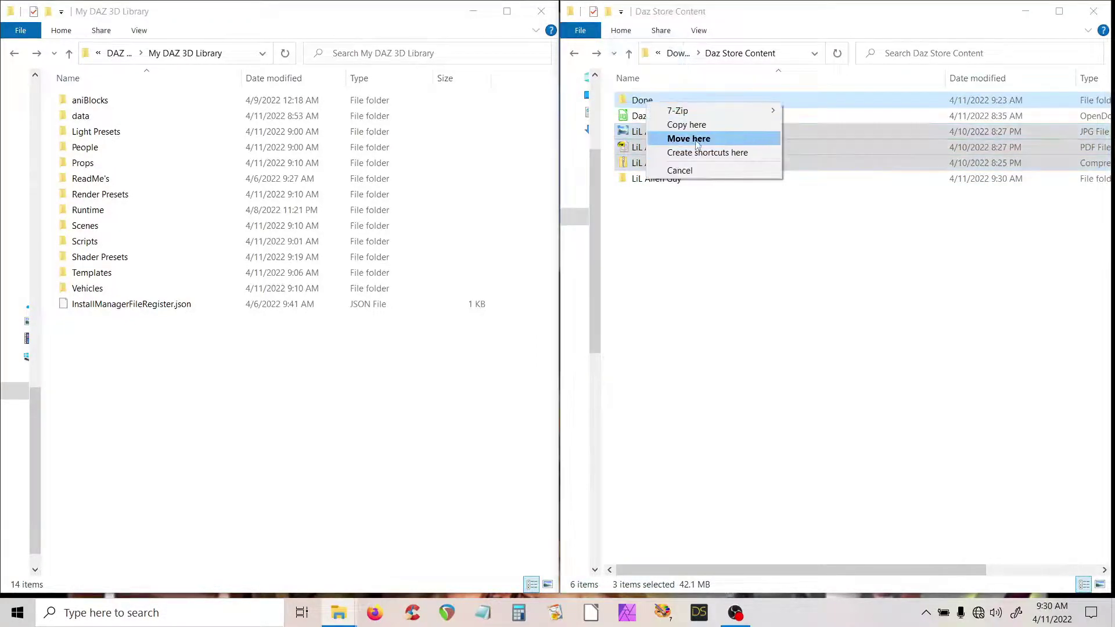
click(697, 140)
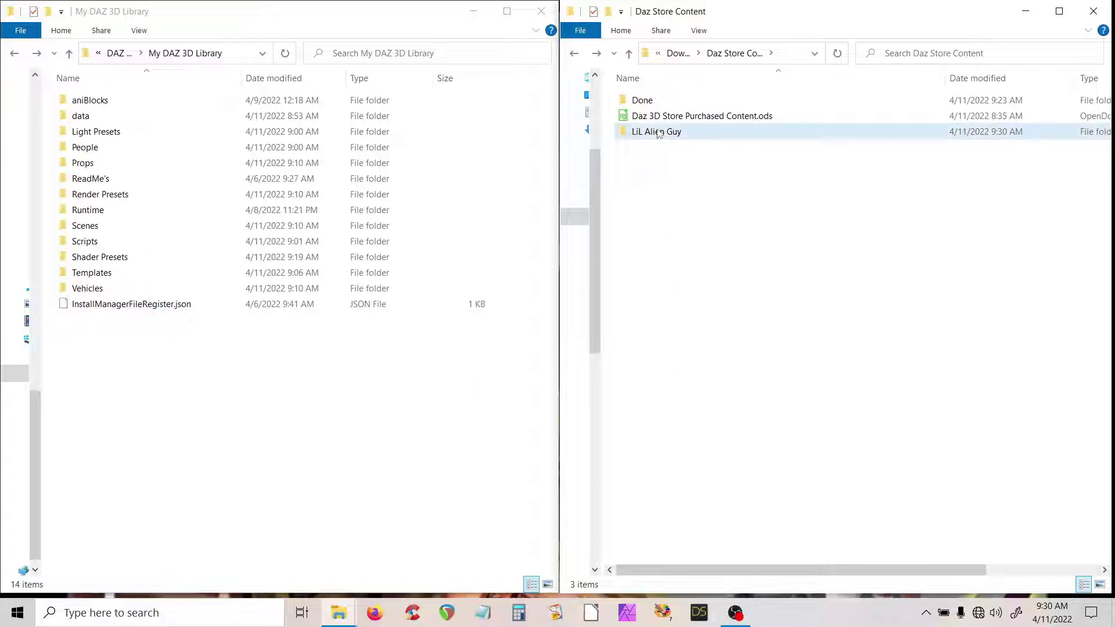
Step: Copy the data, People and Runtime folders from the extracted LiL Alien Guy Content folder into My DAZ 3D Library
mouse_move(661, 137)
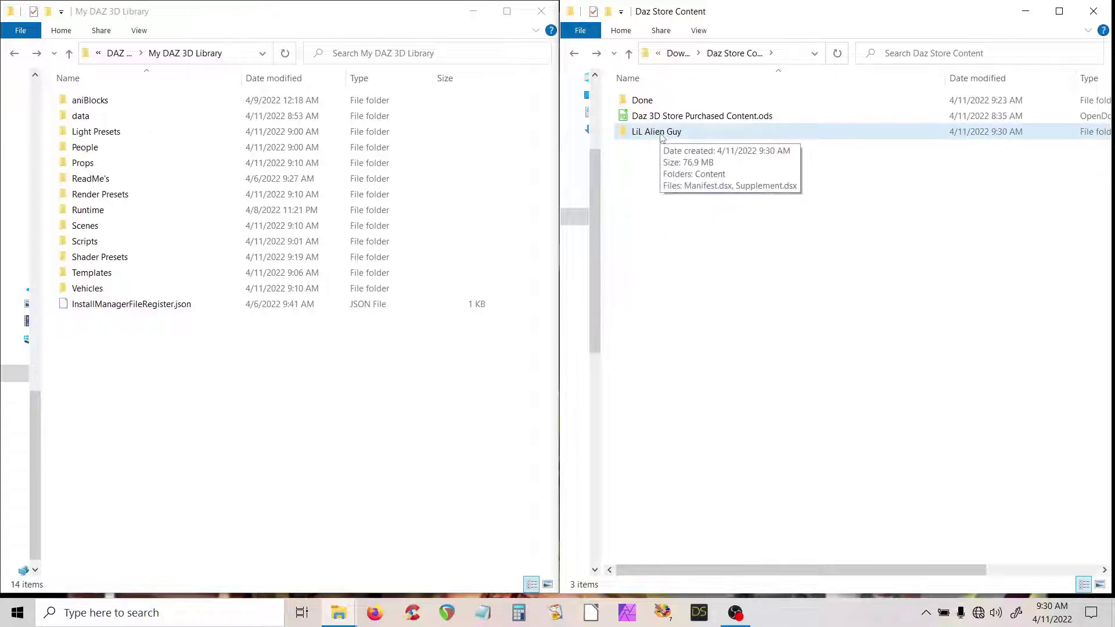
double_click(662, 134)
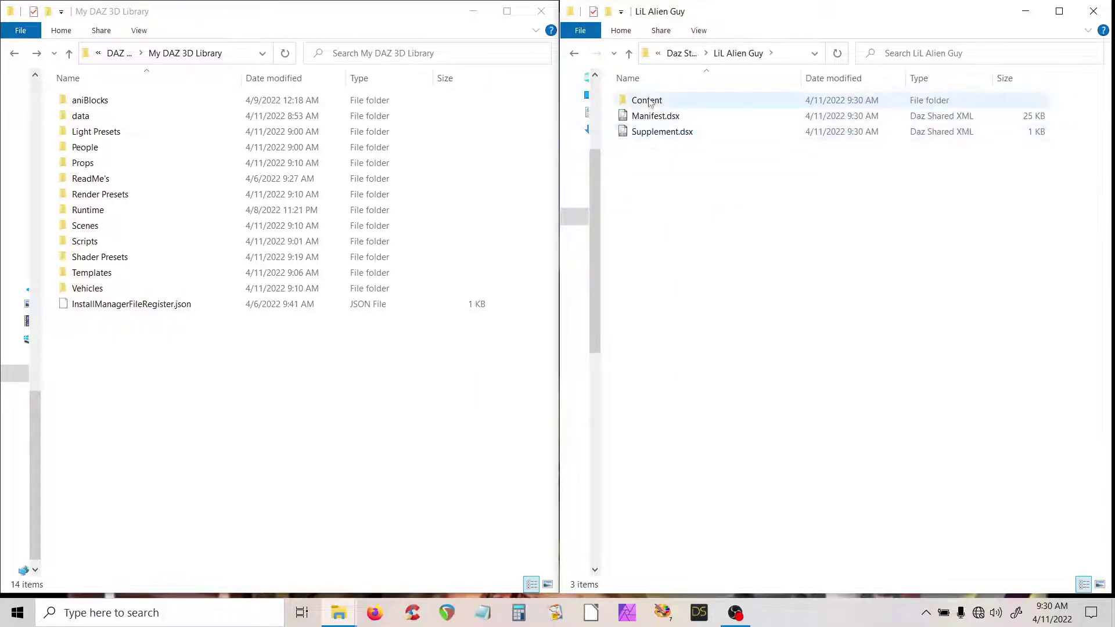
double_click(649, 99)
click(644, 104)
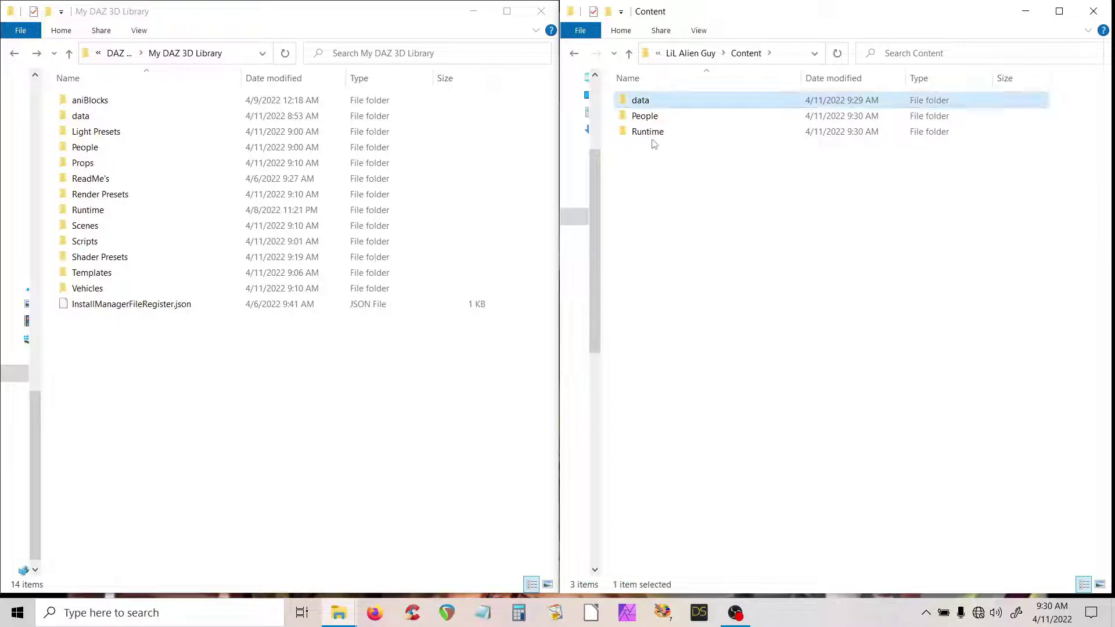
shift+click(645, 134)
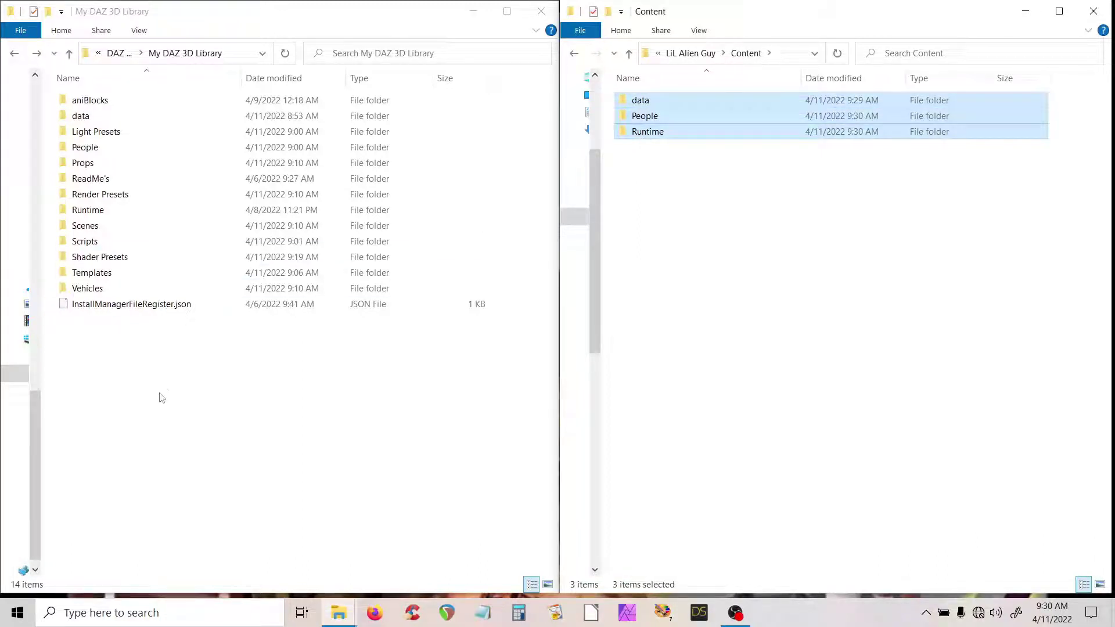
drag(649, 135, 160, 355)
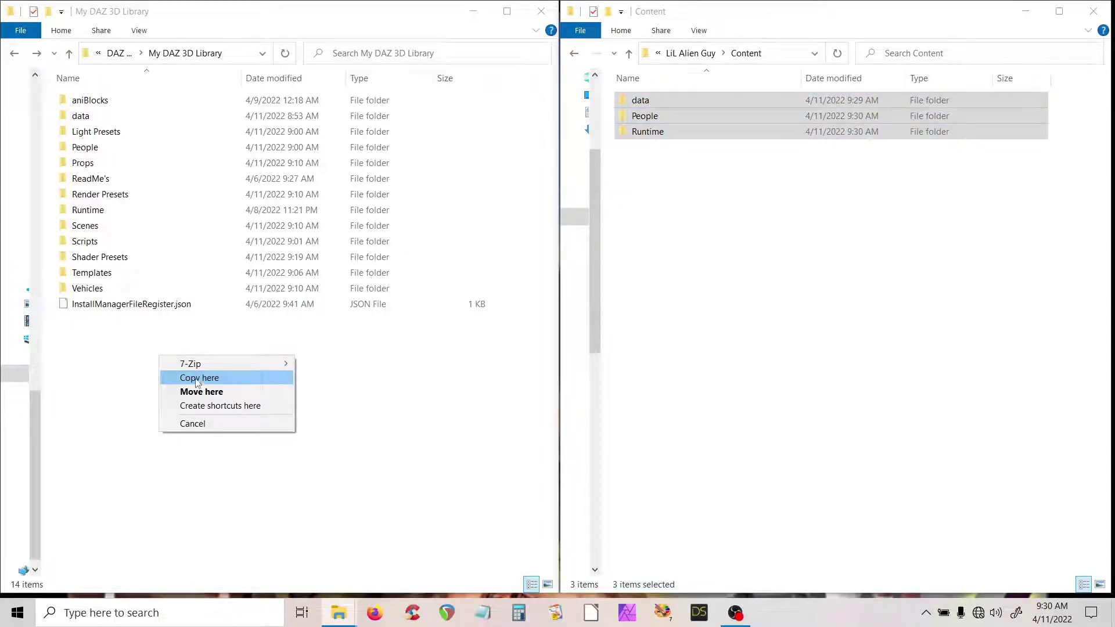
click(198, 379)
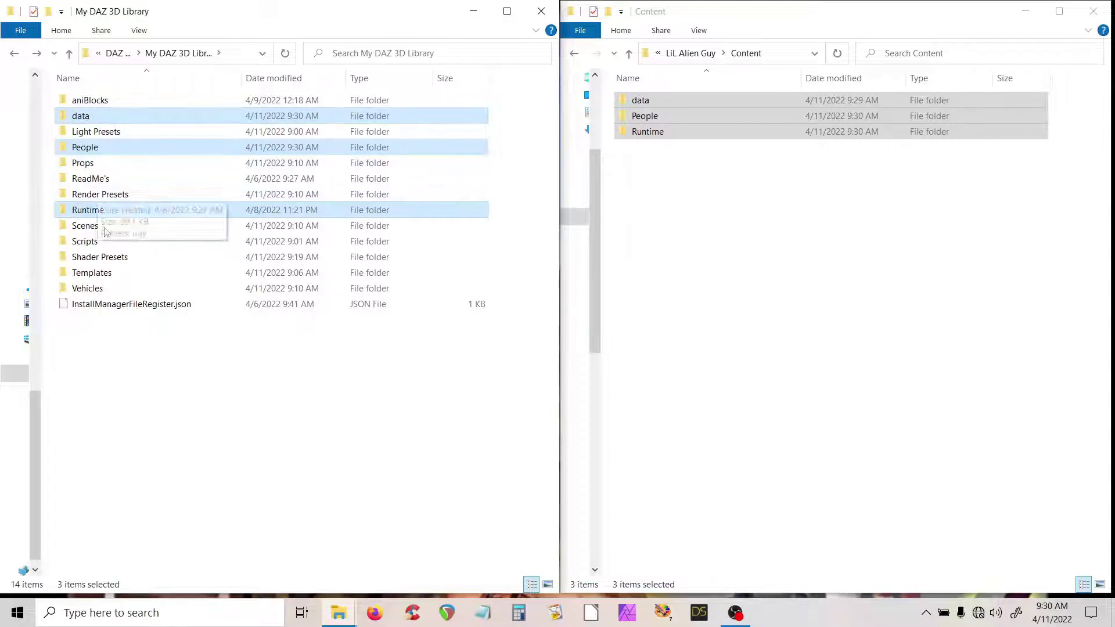
click(138, 350)
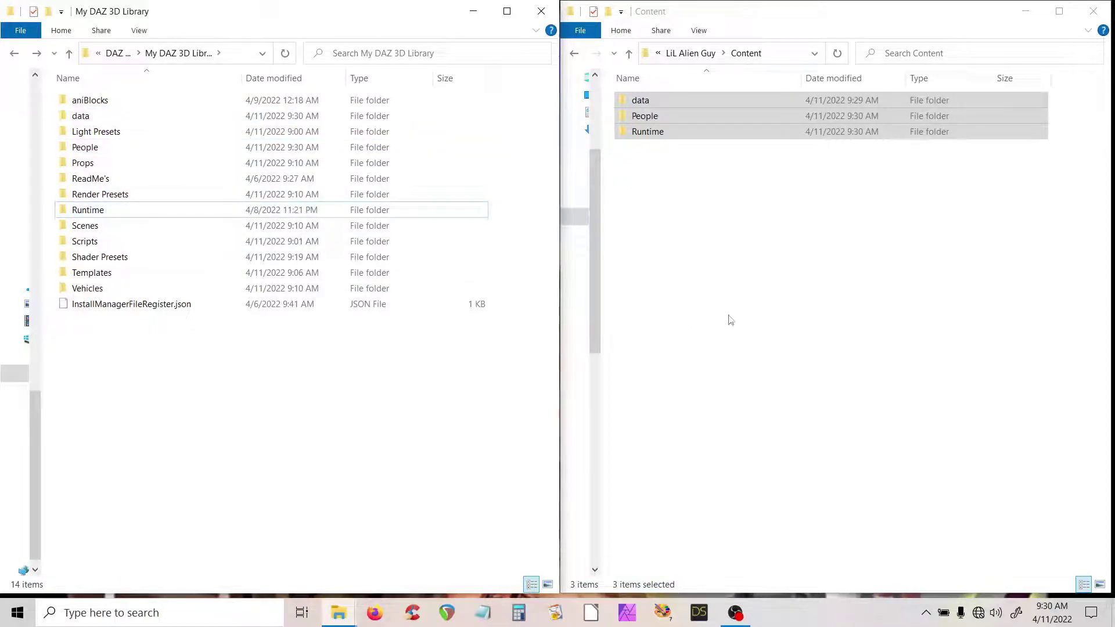
Step: Return to Daz Store Content and delete the extracted LiL Alien Guy folder
click(764, 246)
click(575, 55)
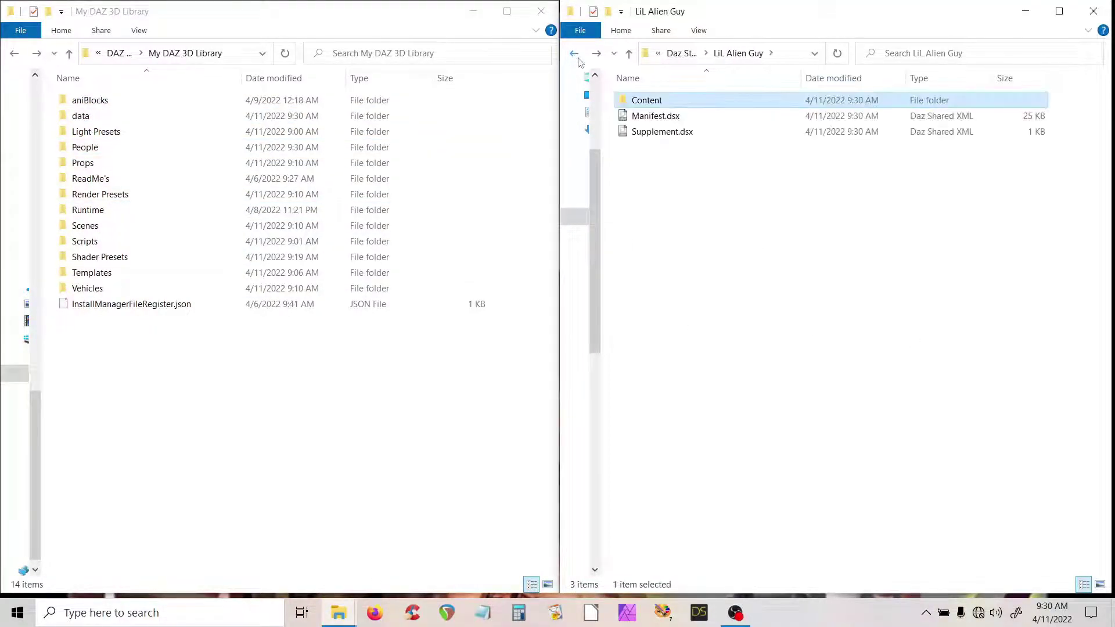
click(575, 55)
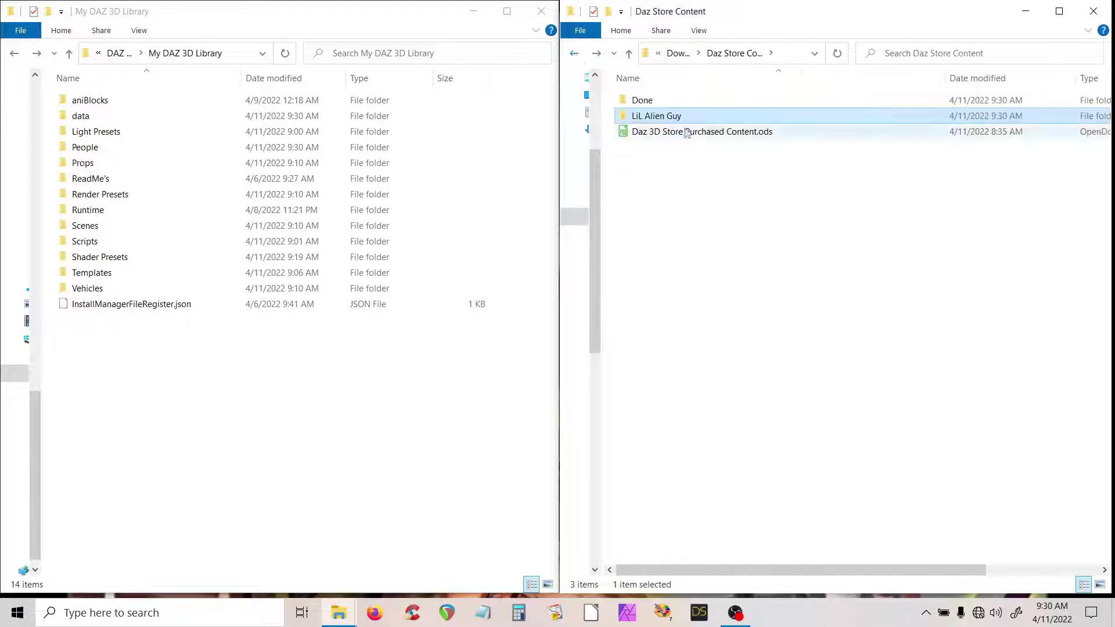
right_click(658, 118)
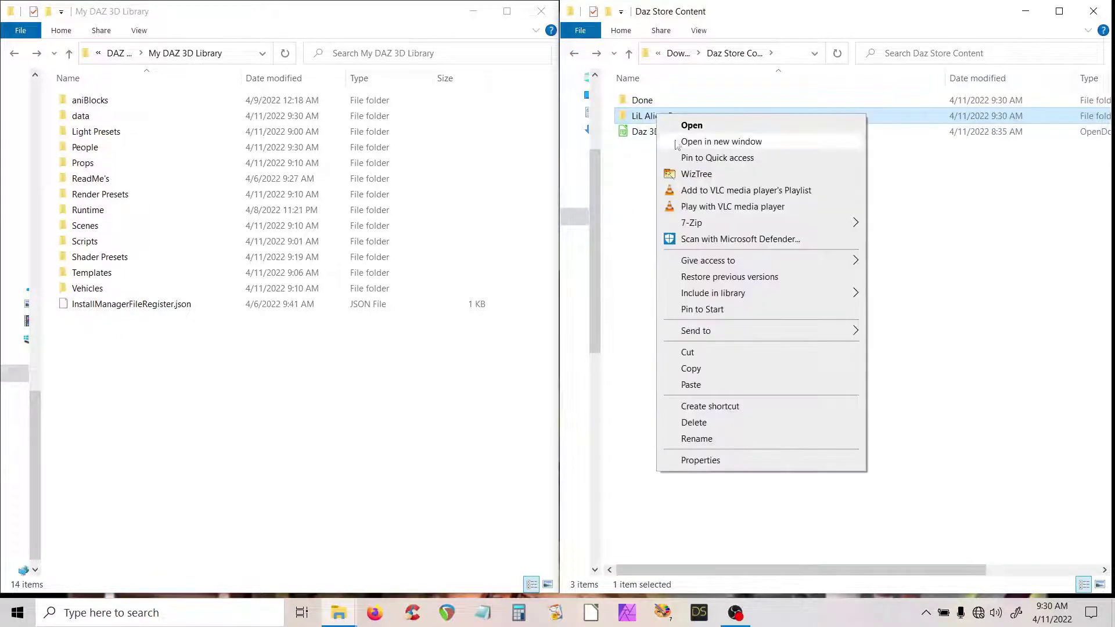
click(695, 422)
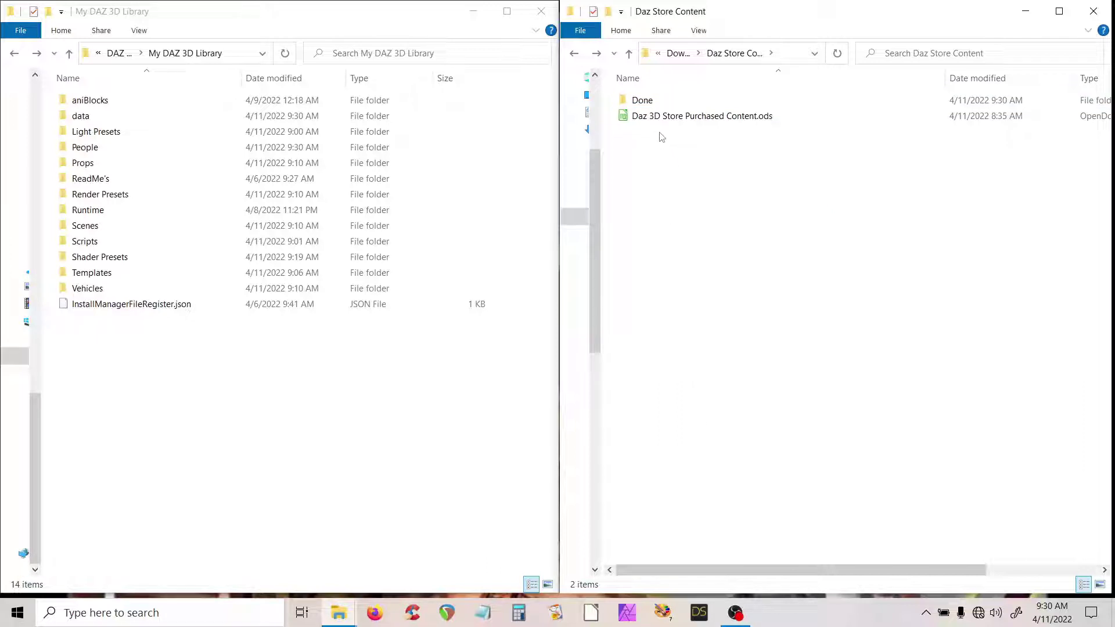
Step: Check the files stored in the Done folder and return to Daz Store Content
click(710, 120)
double_click(640, 104)
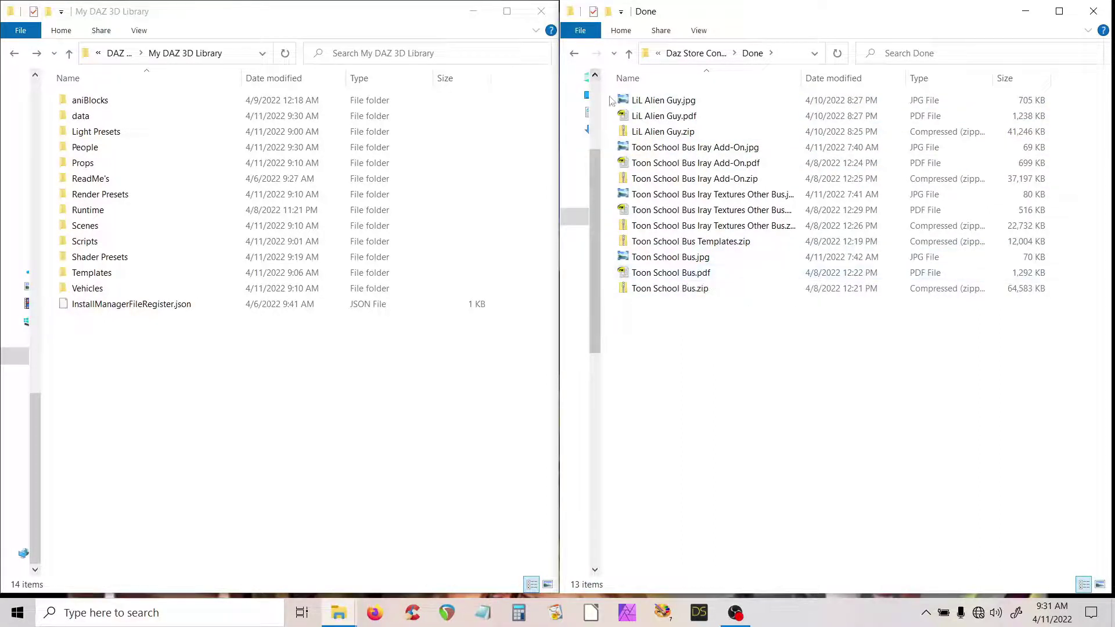
click(573, 54)
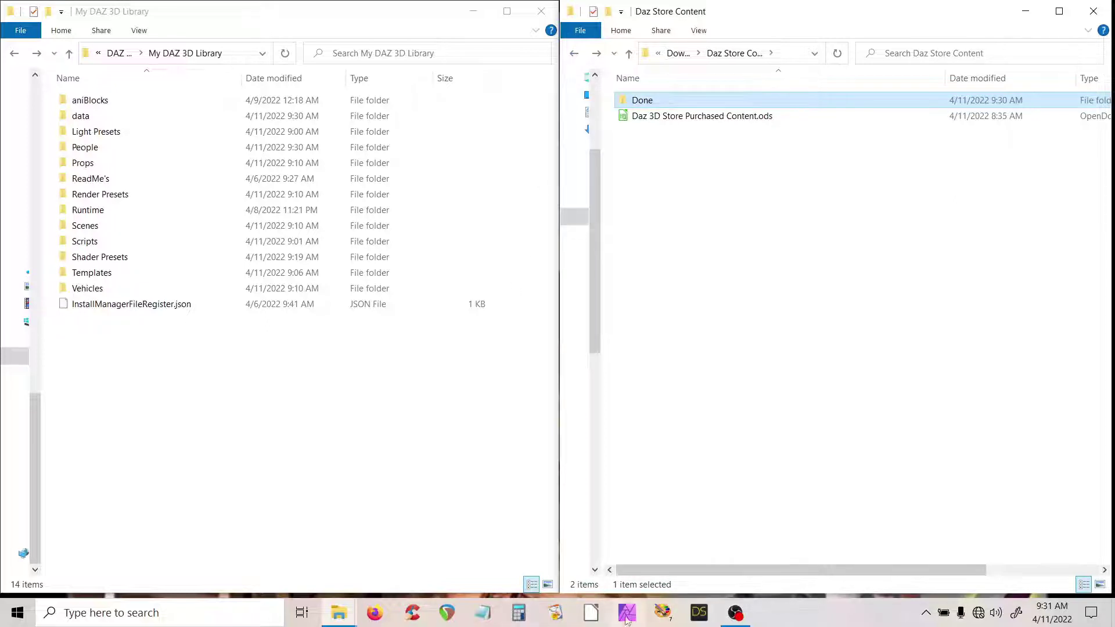
Step: Launch DAZ Studio, dismiss the Welcome window and show the Content Library
click(699, 614)
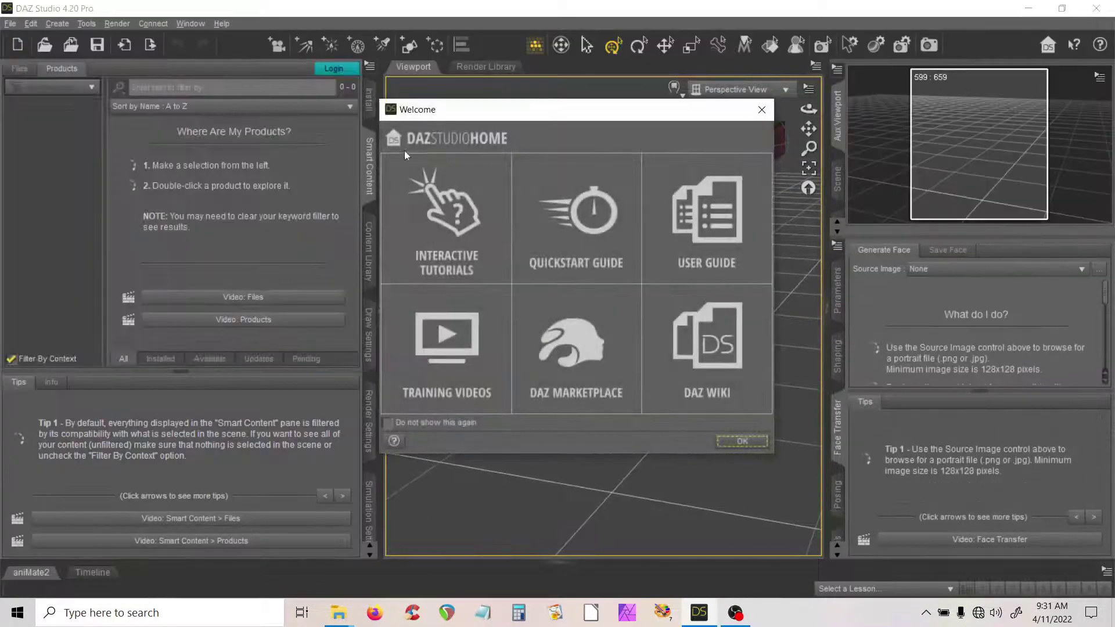
click(763, 110)
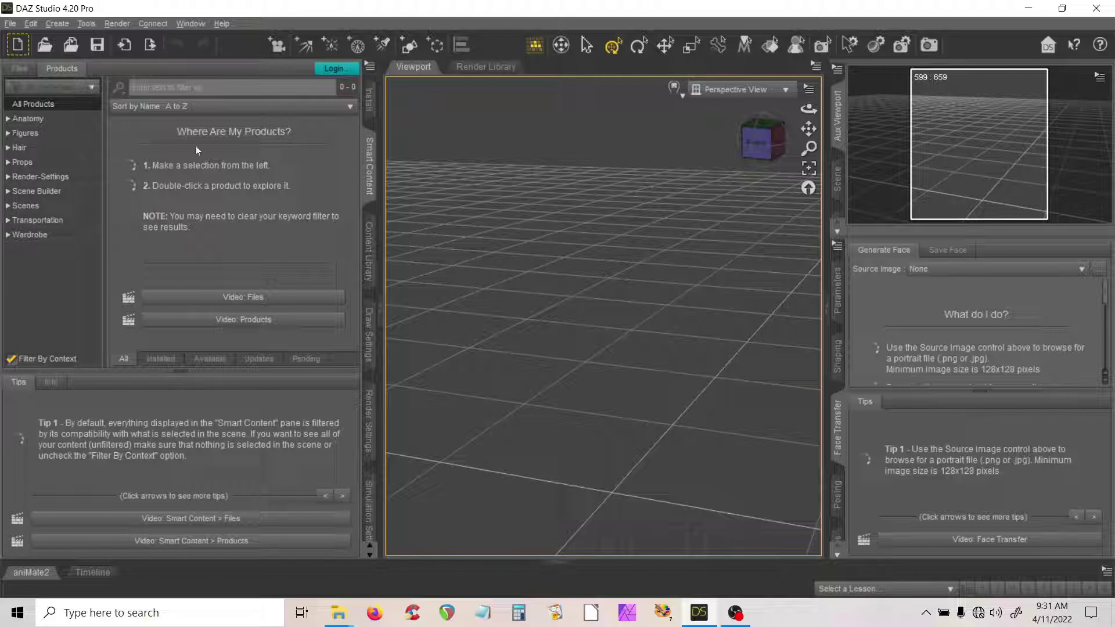
click(369, 244)
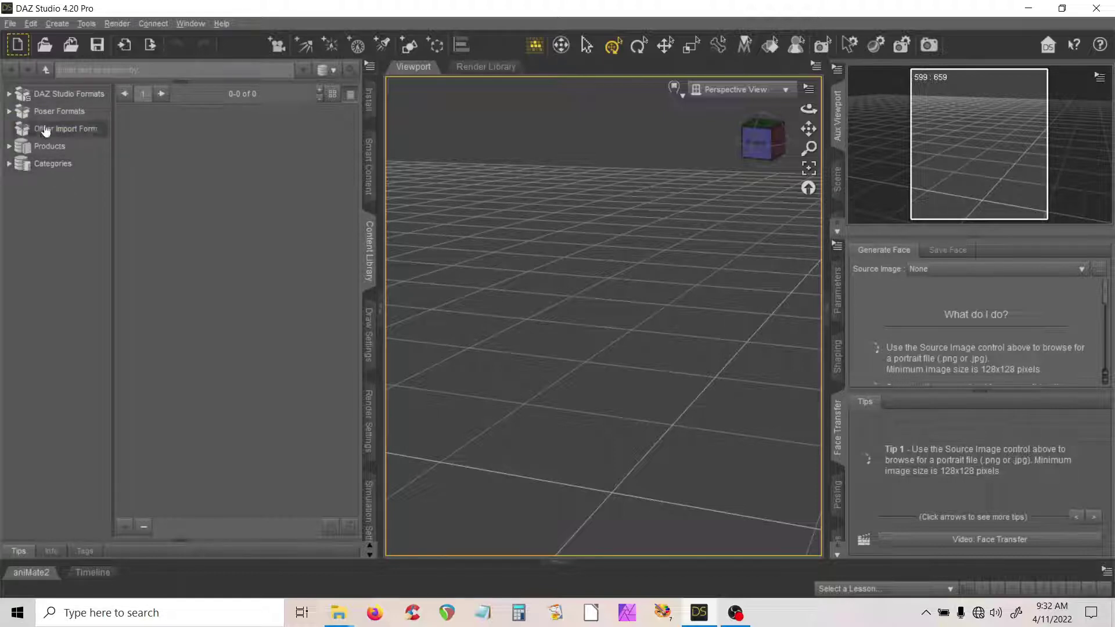
Step: Expand DAZ Studio Formats down to My DAZ 3D Library's People > LiL Alien Guy folder, widening the folder tree for readable names
click(8, 94)
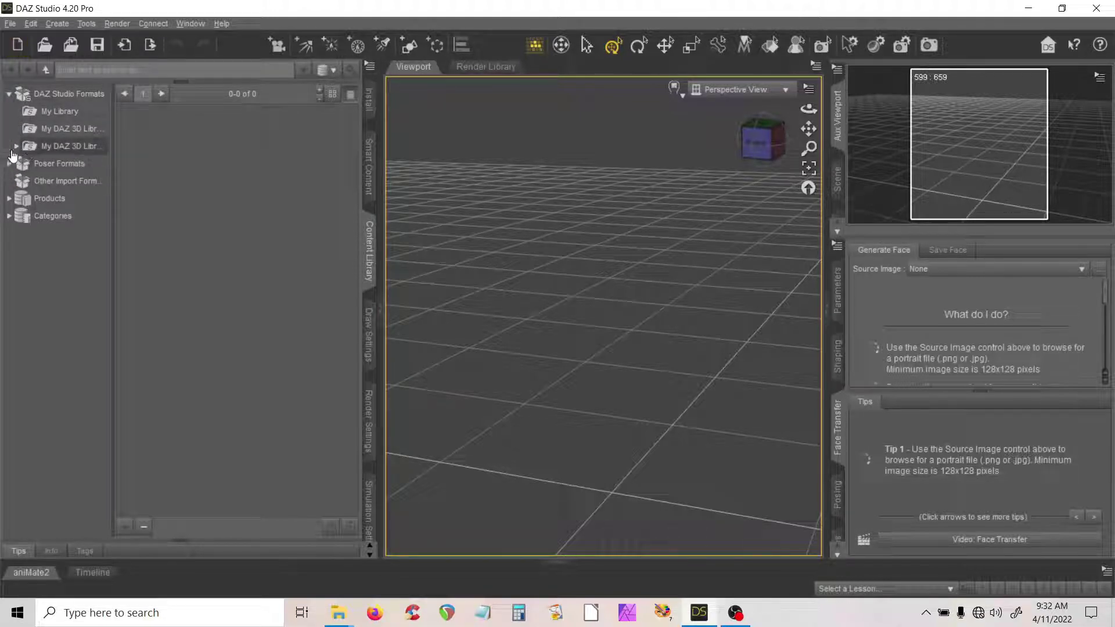
click(16, 145)
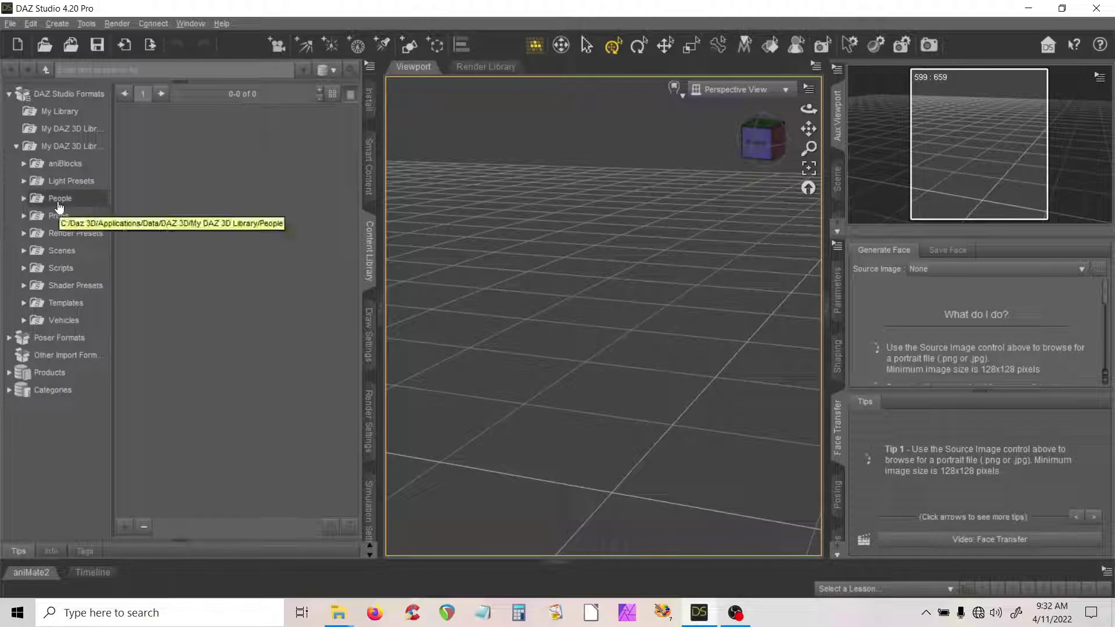
click(23, 199)
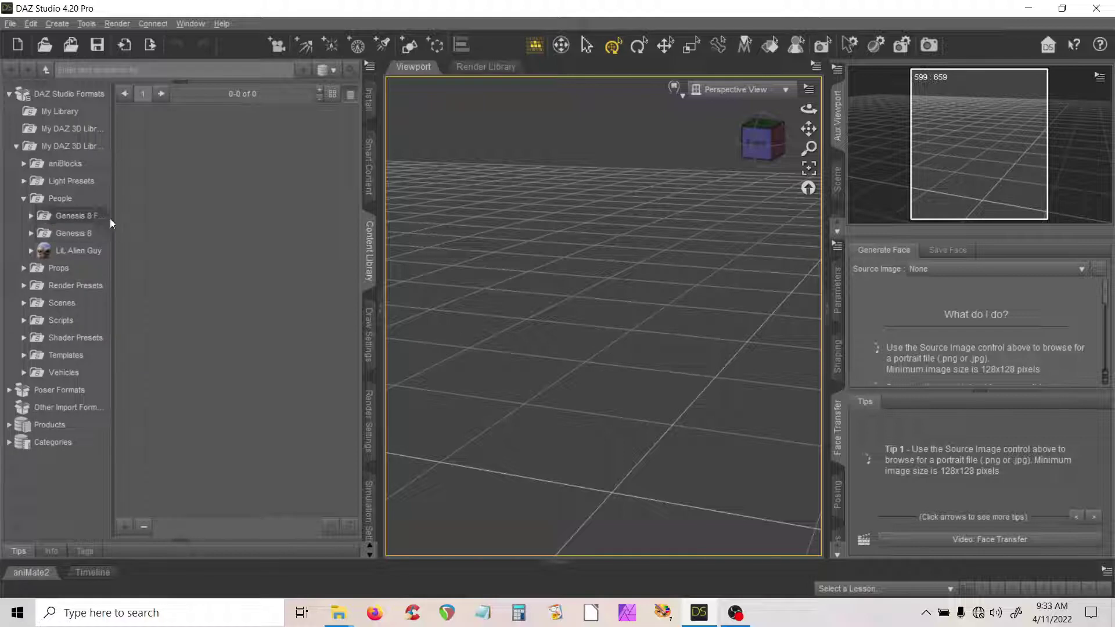
drag(112, 218, 186, 219)
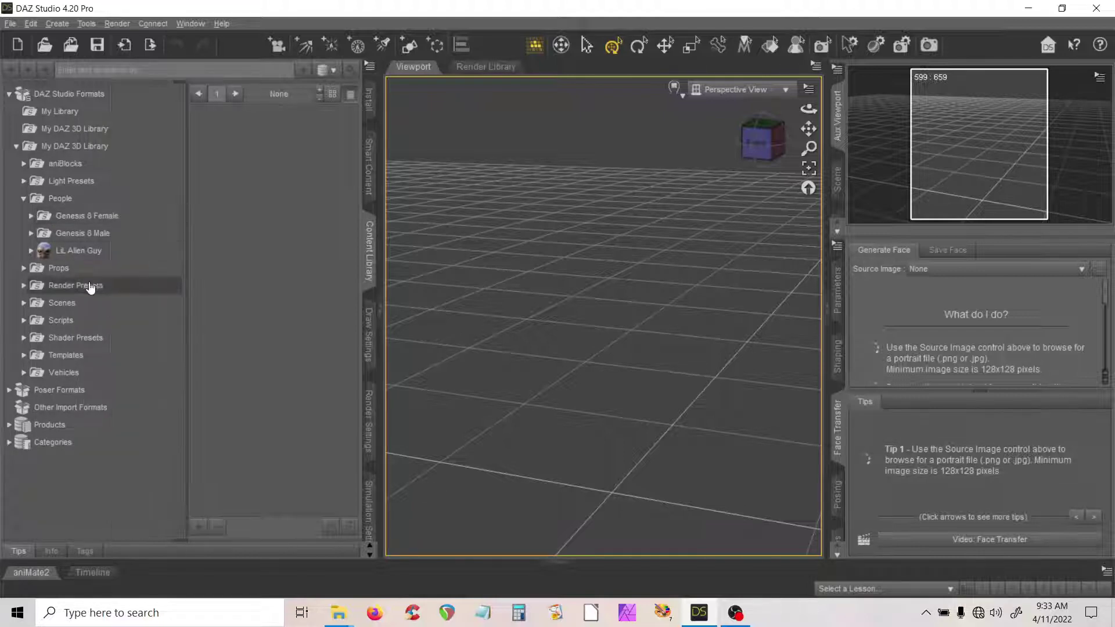
click(65, 254)
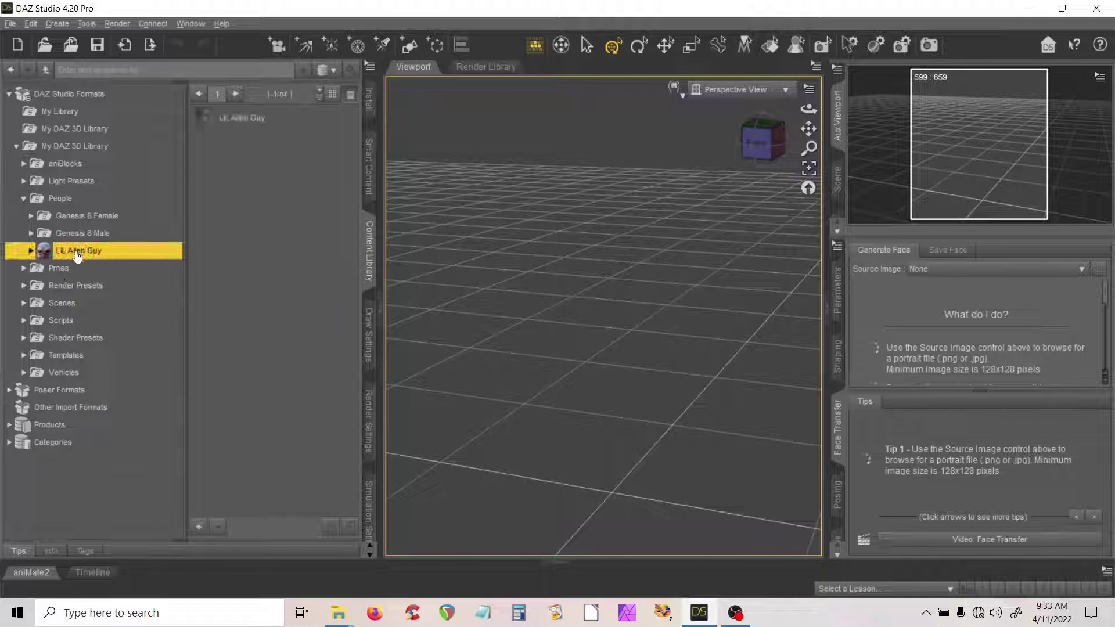
click(30, 250)
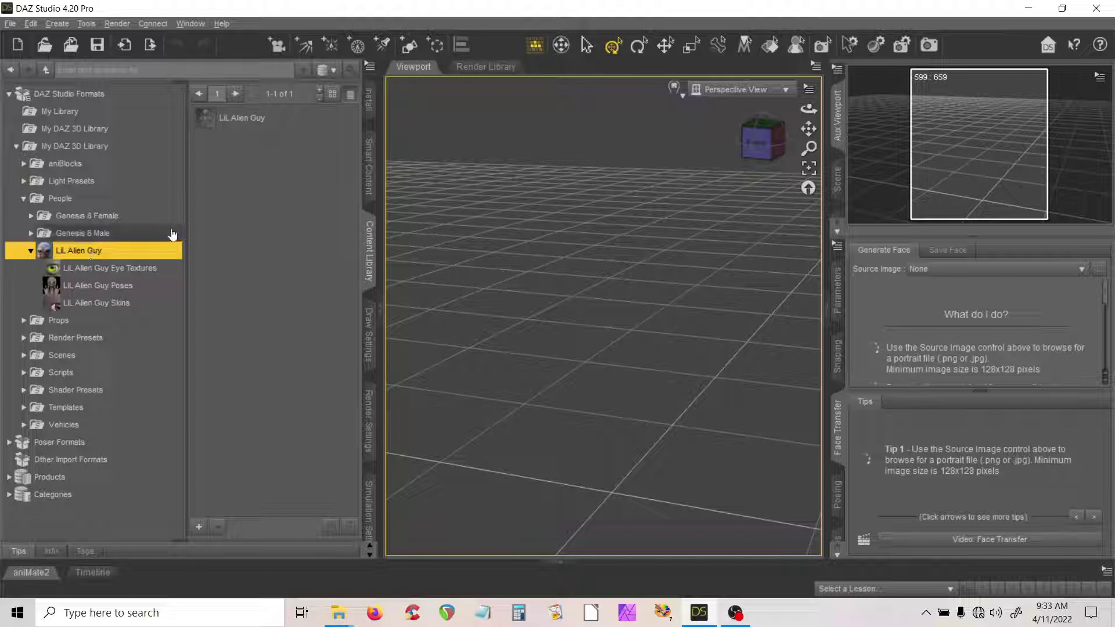
Step: Load the LiL Alien Guy figure into the scene and frame it large in the viewport
double_click(235, 119)
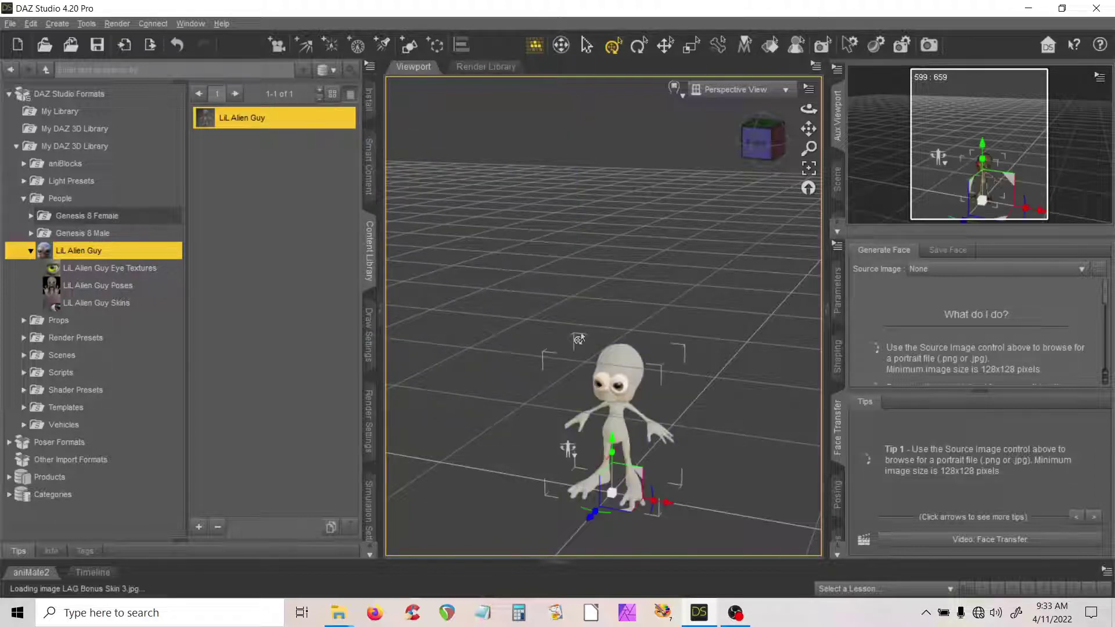
drag(809, 129, 807, 99)
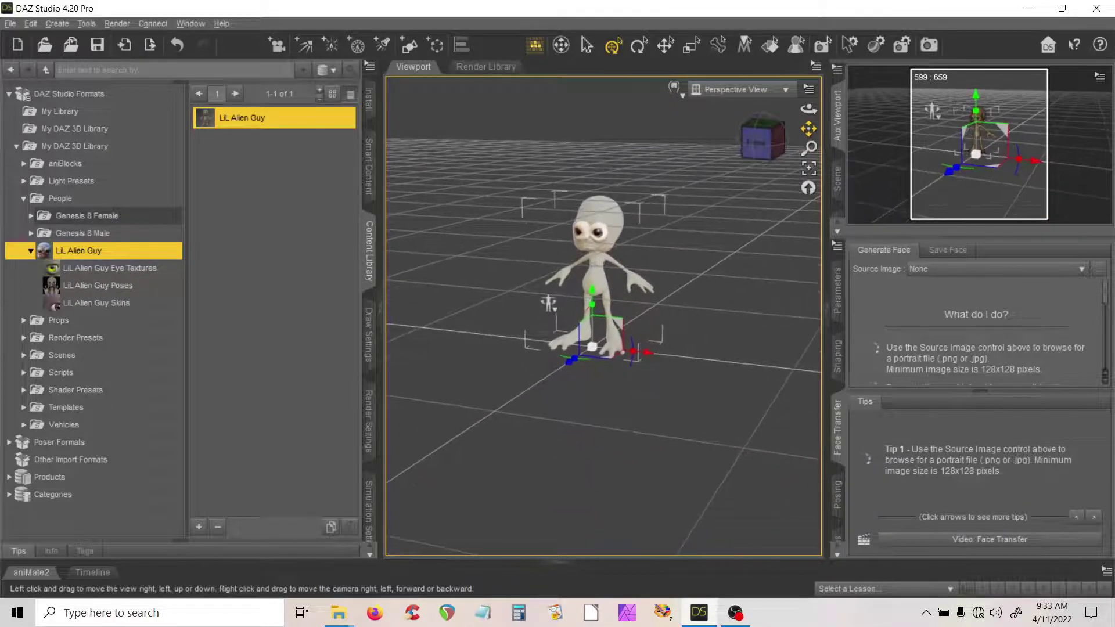
scroll(596, 255, up, 4)
scroll(597, 256, up, 2)
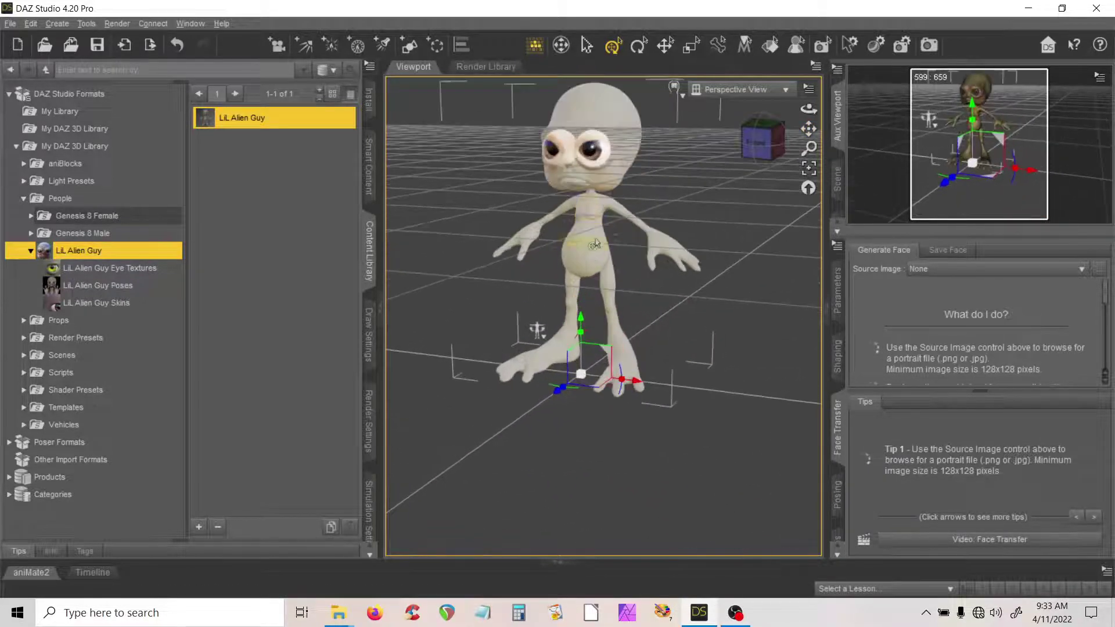
drag(808, 128, 808, 212)
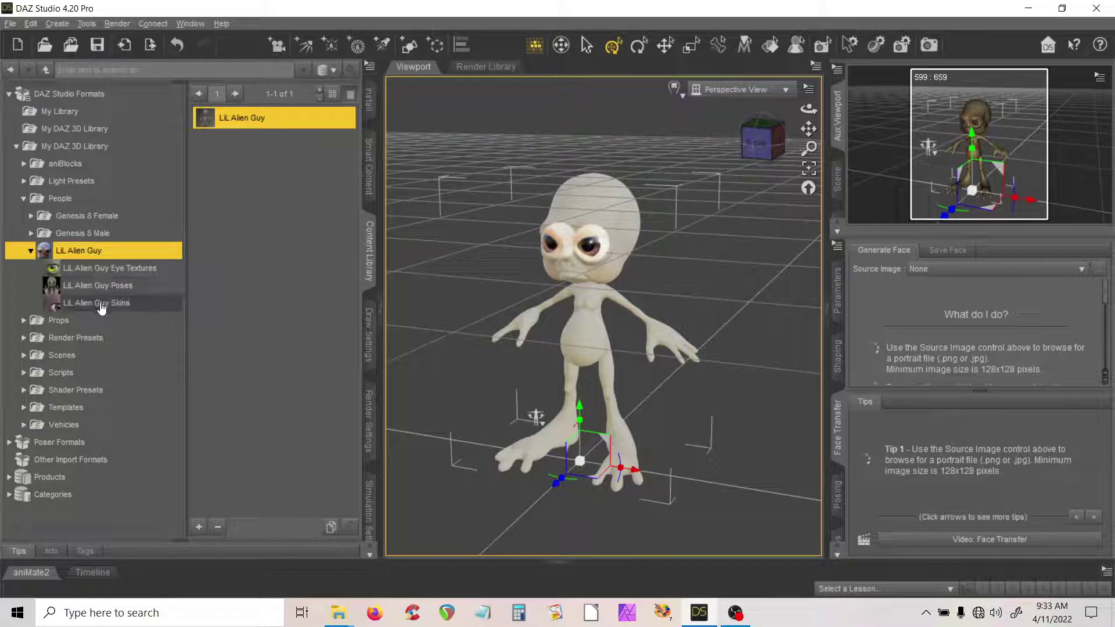
Step: Try the Dilated Green Alien Eyes on the figure, then apply Fully Dilated Eyes and preview other LiL Alien Guy eye textures
click(92, 269)
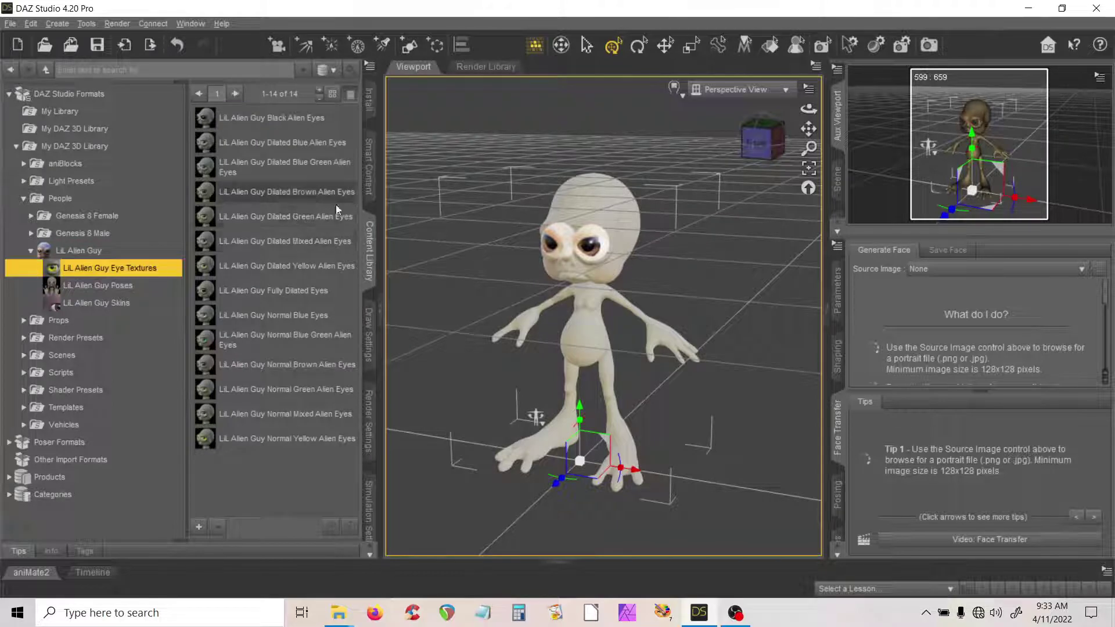
double_click(284, 221)
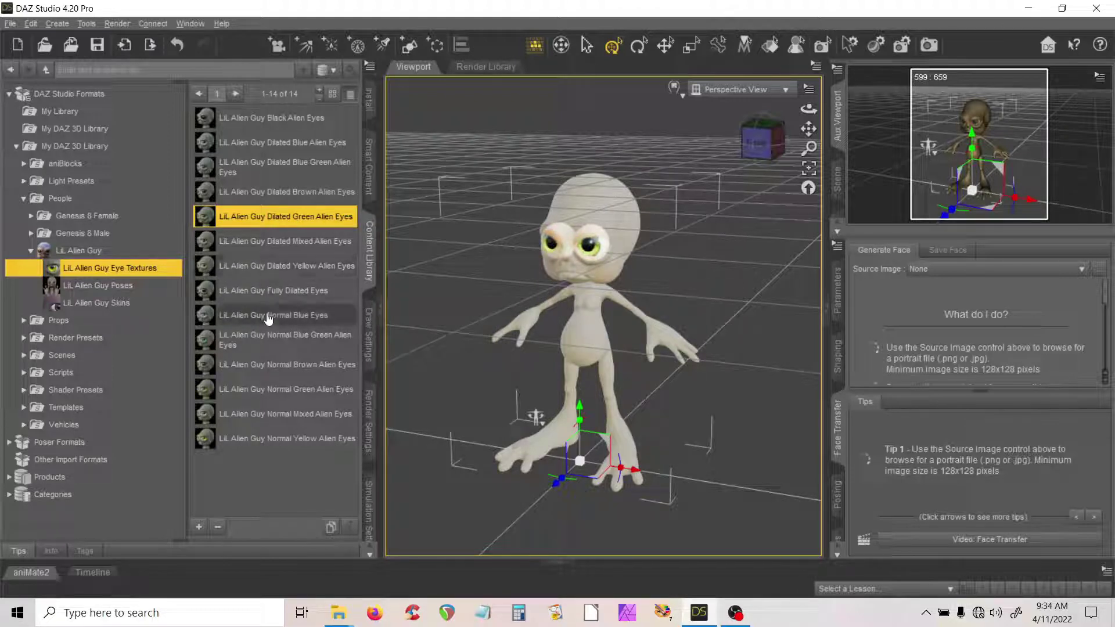
double_click(259, 297)
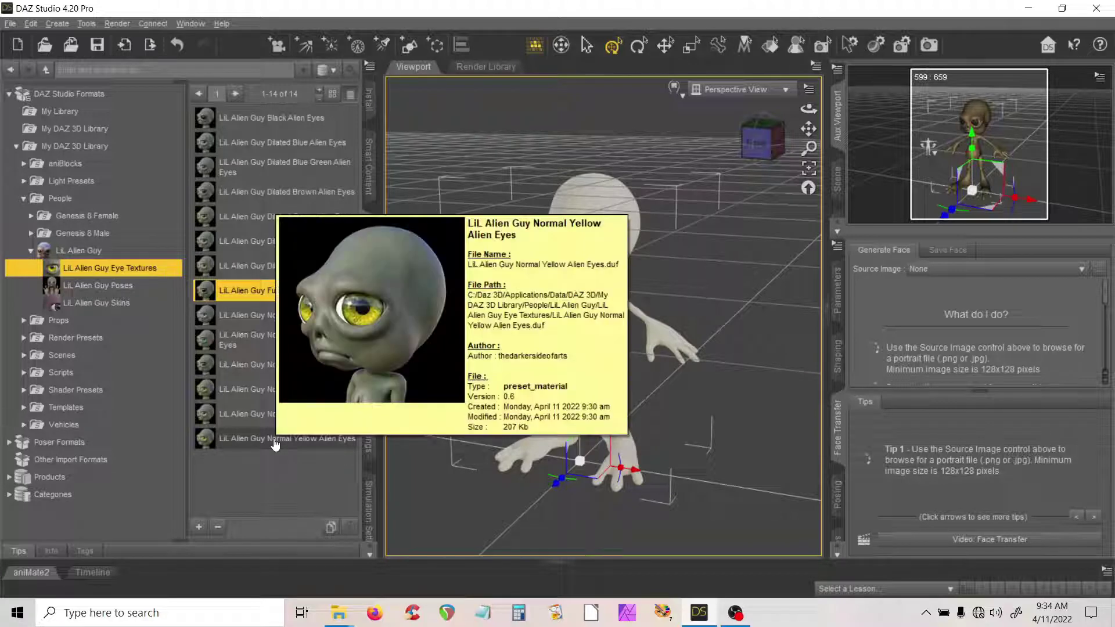
mouse_move(282, 179)
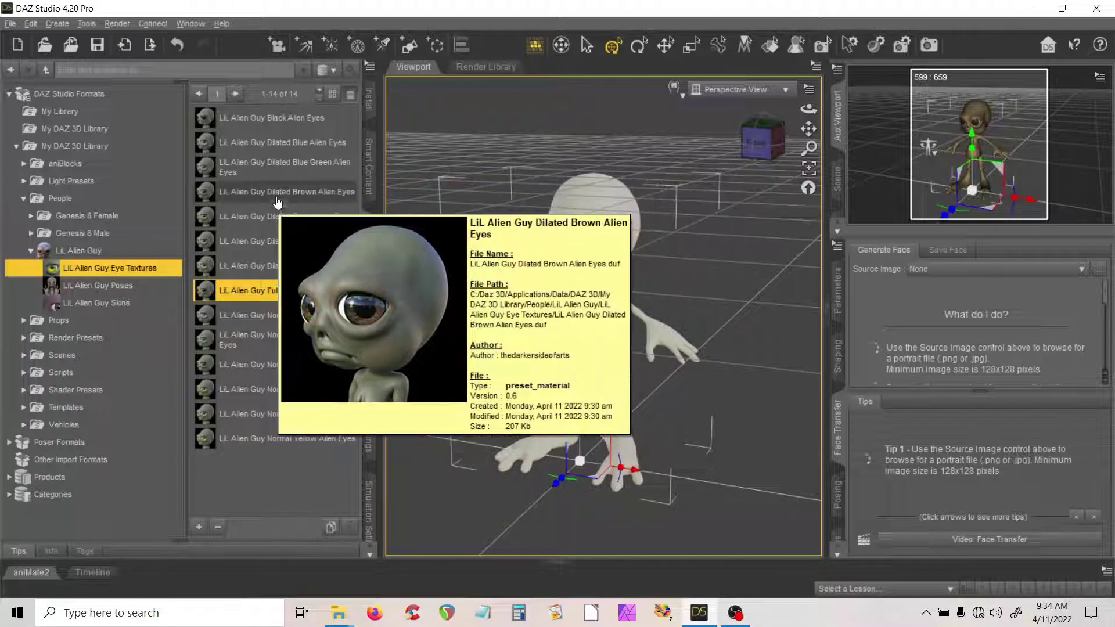
mouse_move(269, 275)
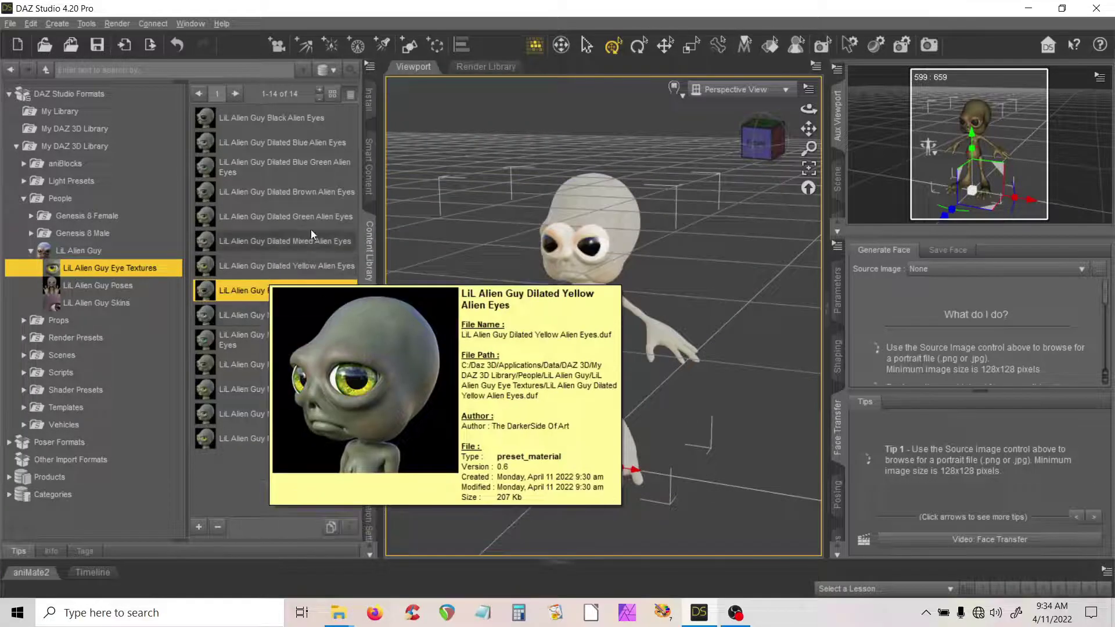
mouse_move(313, 224)
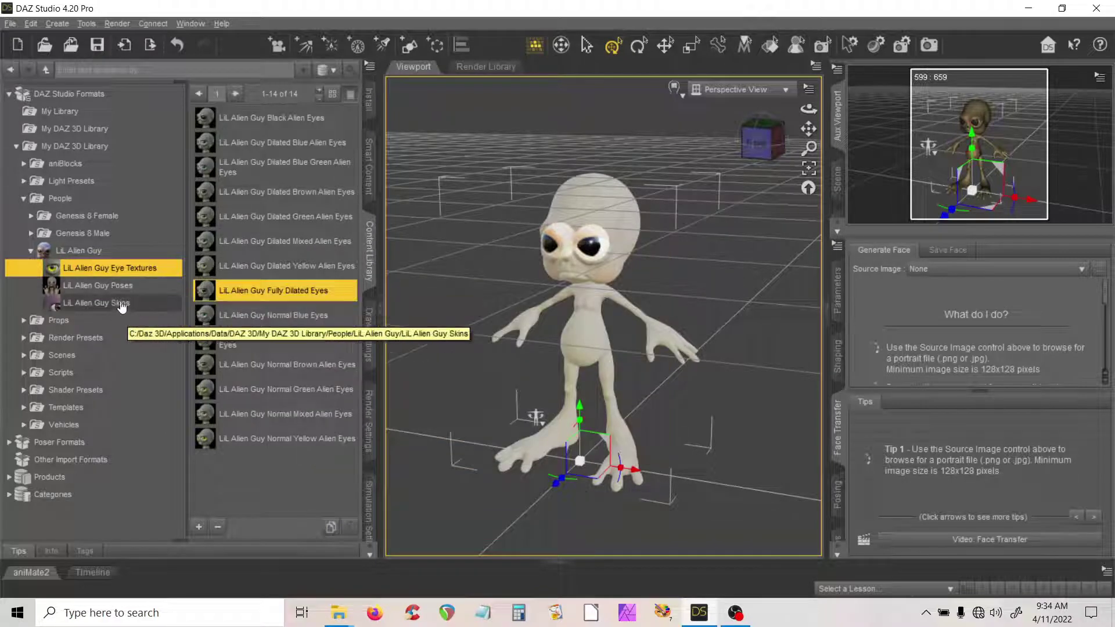
Step: Apply the LiL Alien Guy SSS Iray Grey Alien skin to the figure and view it from the front
click(122, 303)
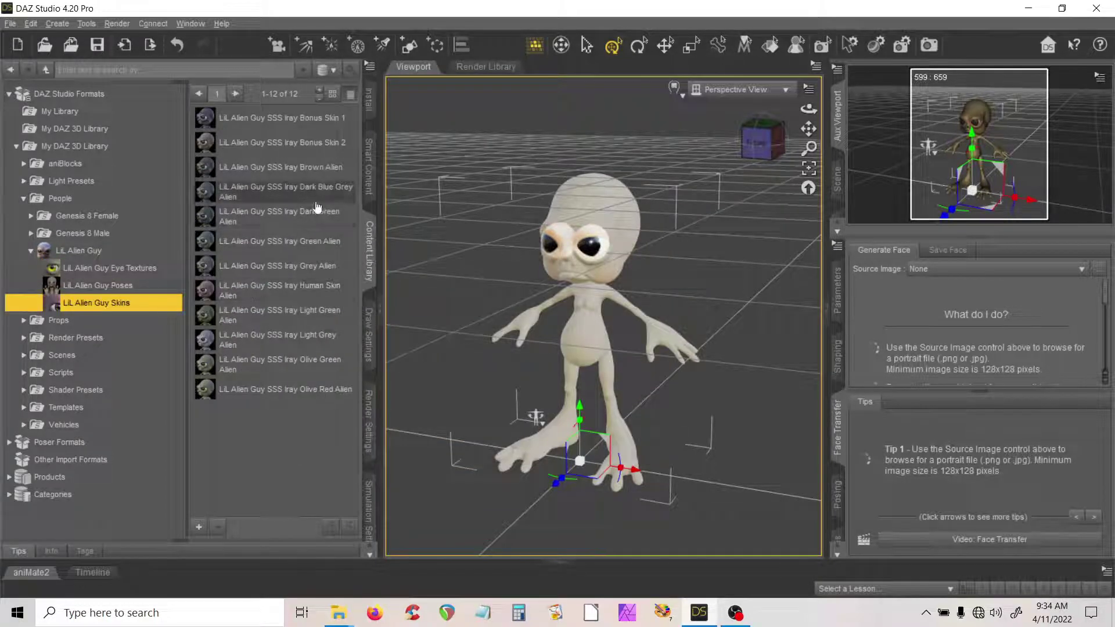
double_click(269, 266)
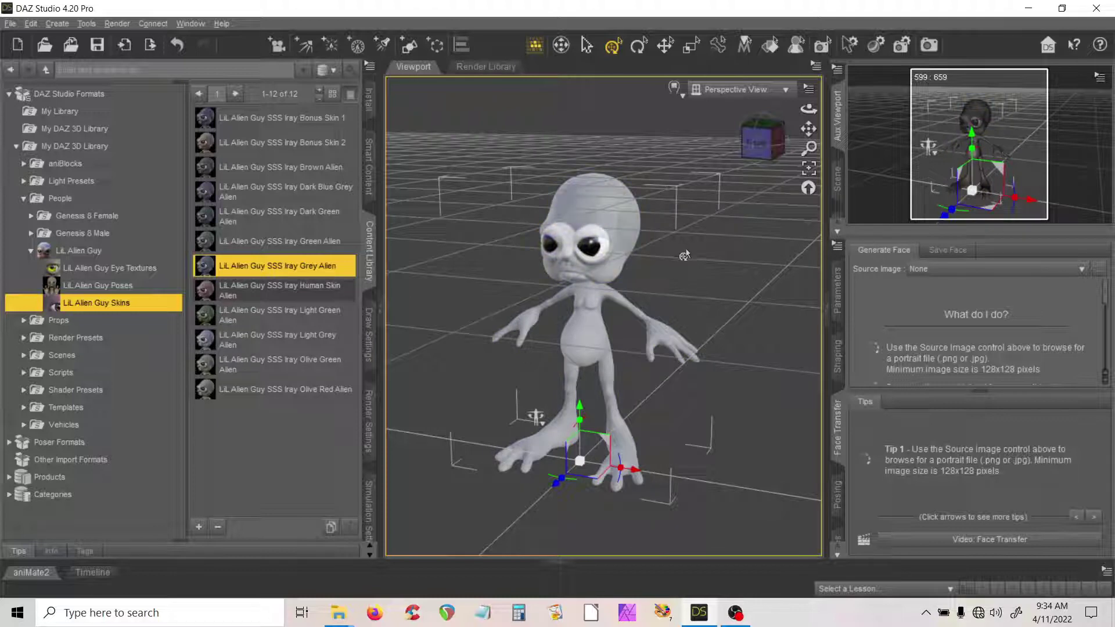
drag(809, 109, 768, 123)
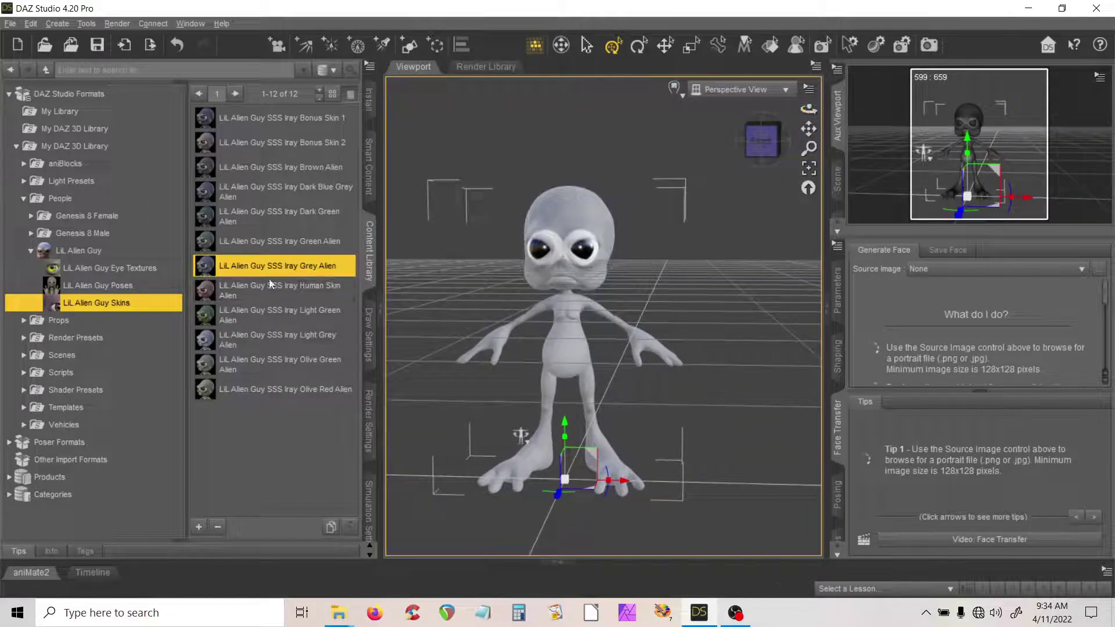
Step: Try the LiL Alien Guy Hand Out pose on the figure and inspect it from the side
click(116, 286)
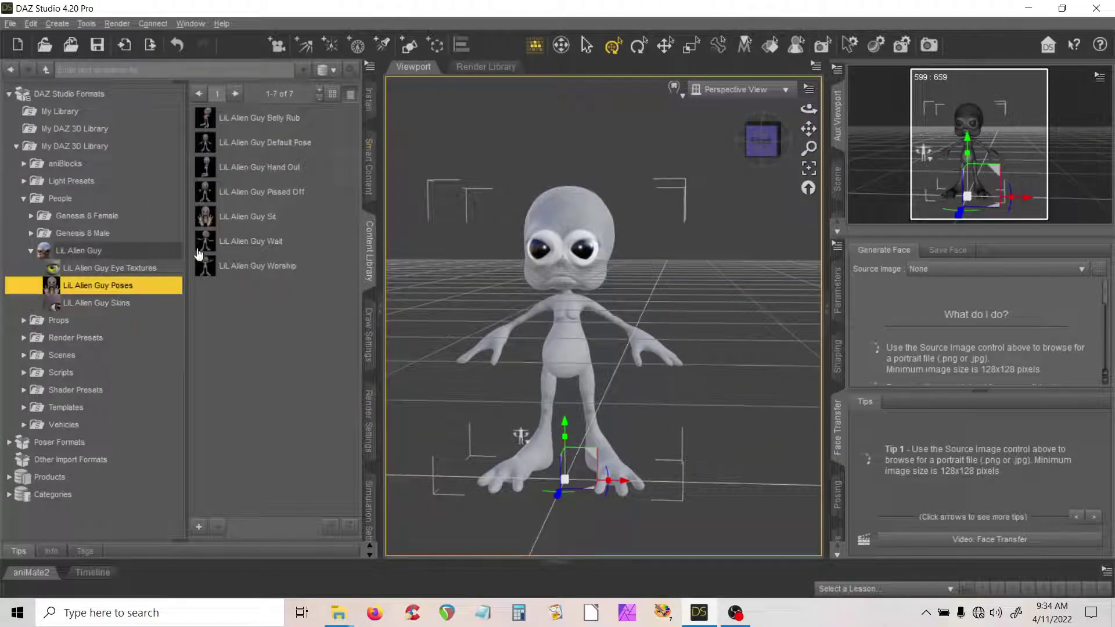
double_click(276, 172)
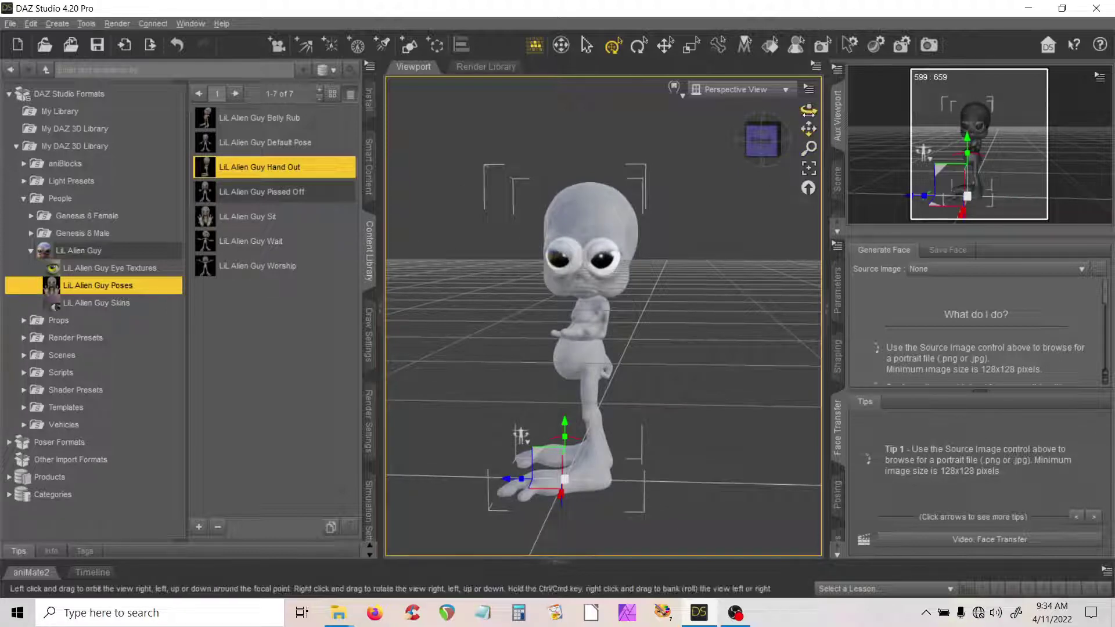
drag(809, 109, 674, 115)
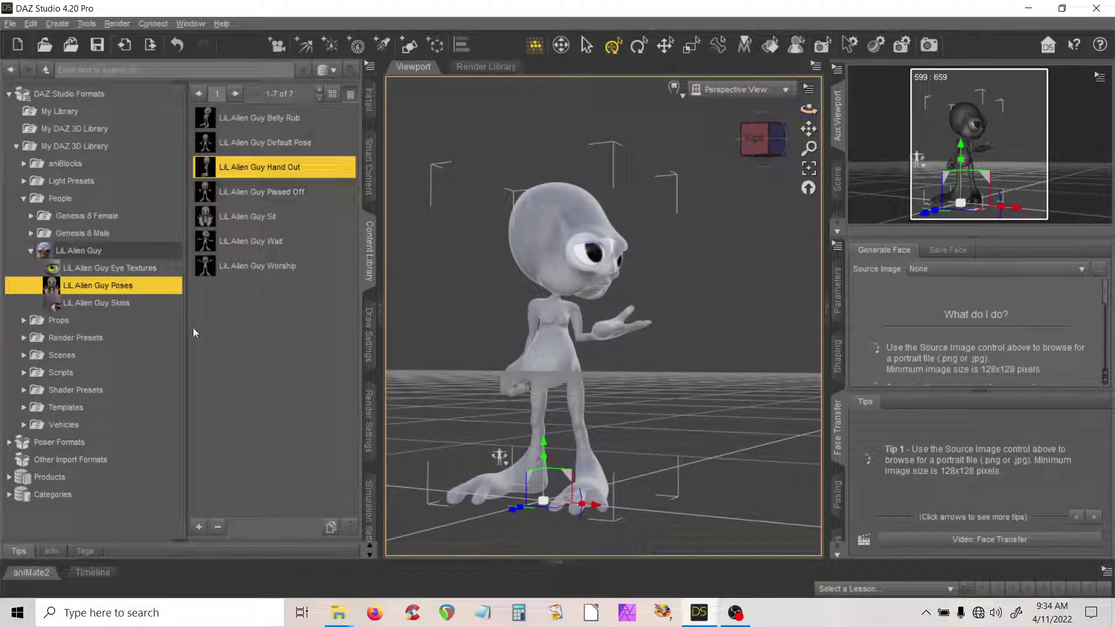
Step: Apply the LiL Alien Guy Wait pose and raise the figure's left hand up beside its head
double_click(255, 241)
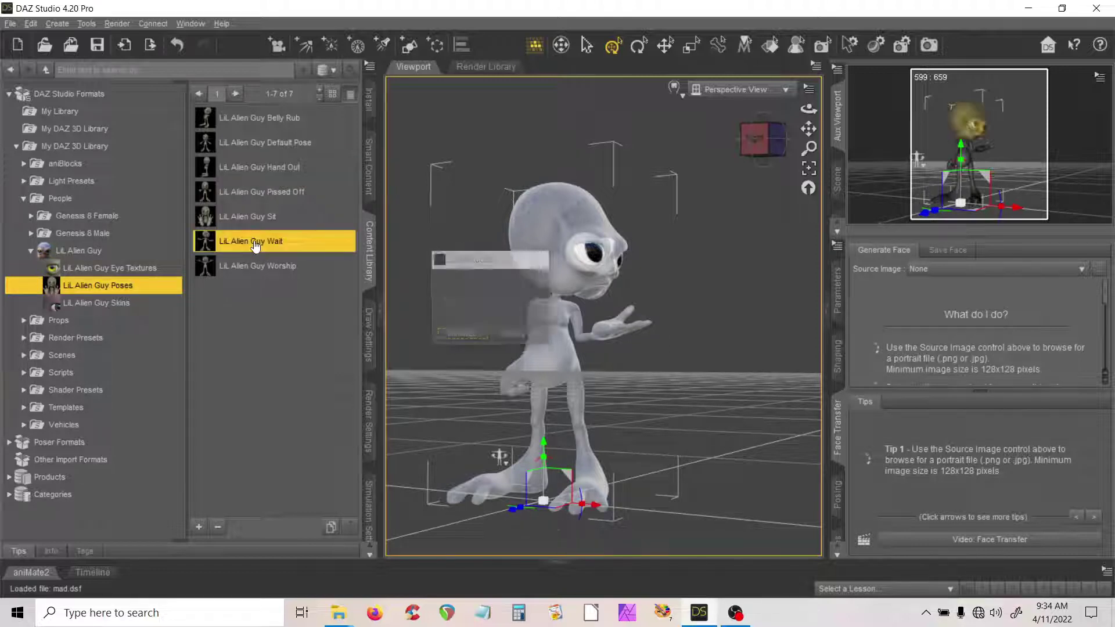
drag(808, 108, 780, 119)
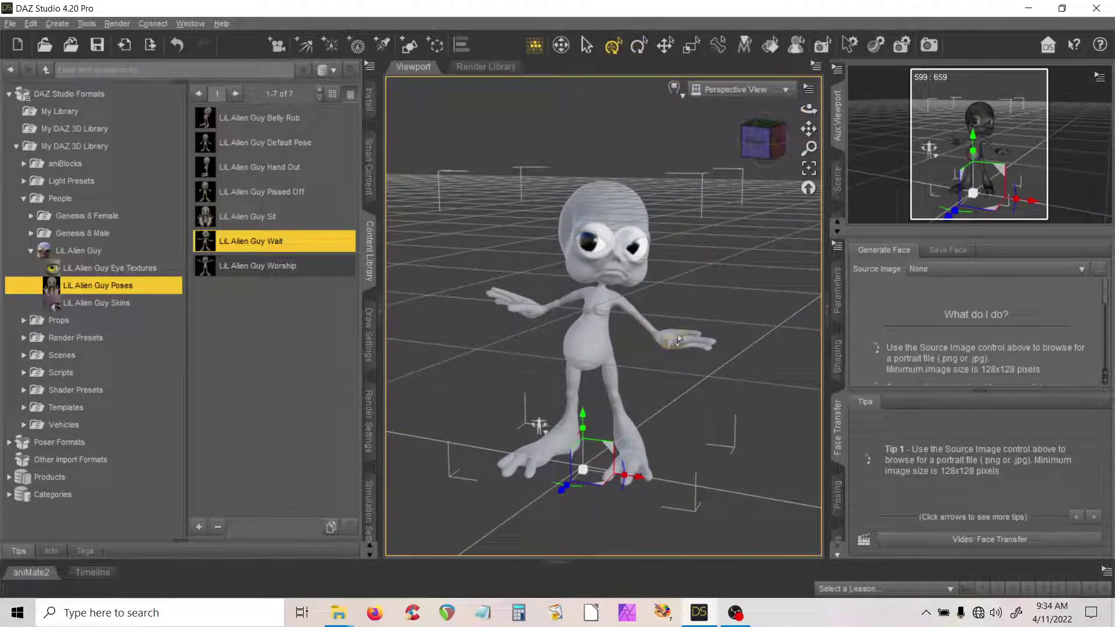
drag(674, 350, 680, 299)
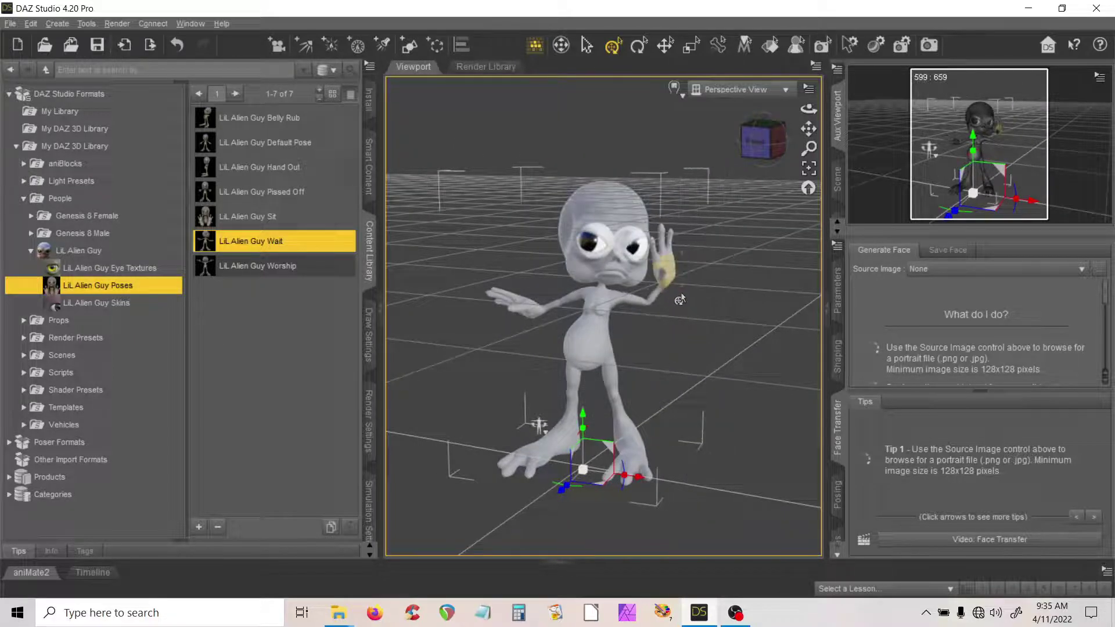
mouse_move(809, 108)
mouse_down()
mouse_move(767, 111)
mouse_move(813, 109)
mouse_up()
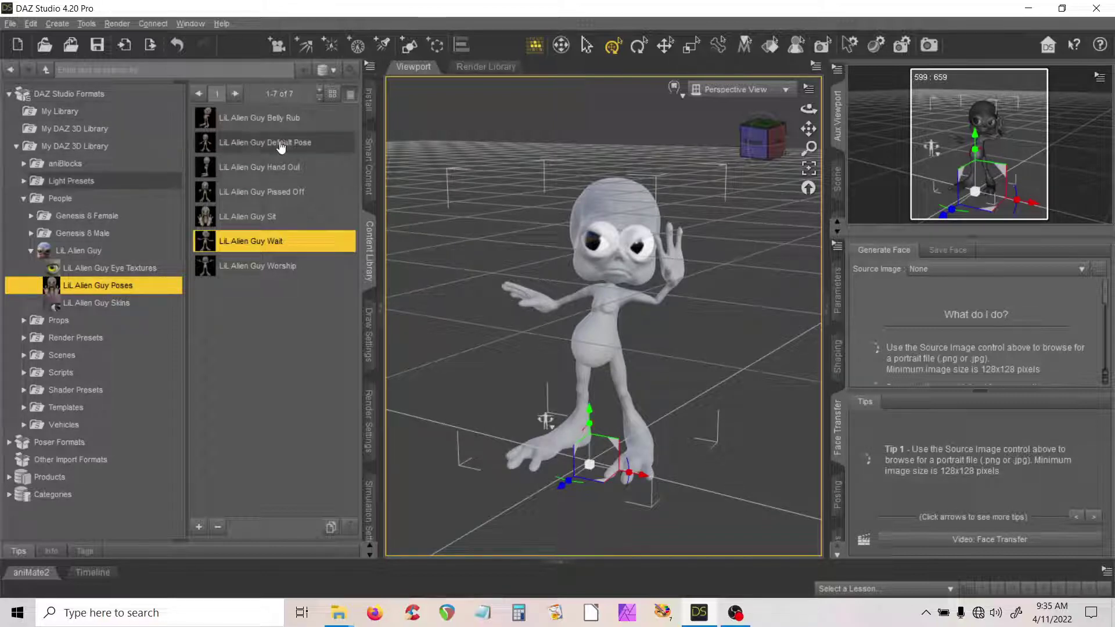
Step: Delete the alien from the scene and check Smart Content's Figures > People and Props product categories
click(372, 168)
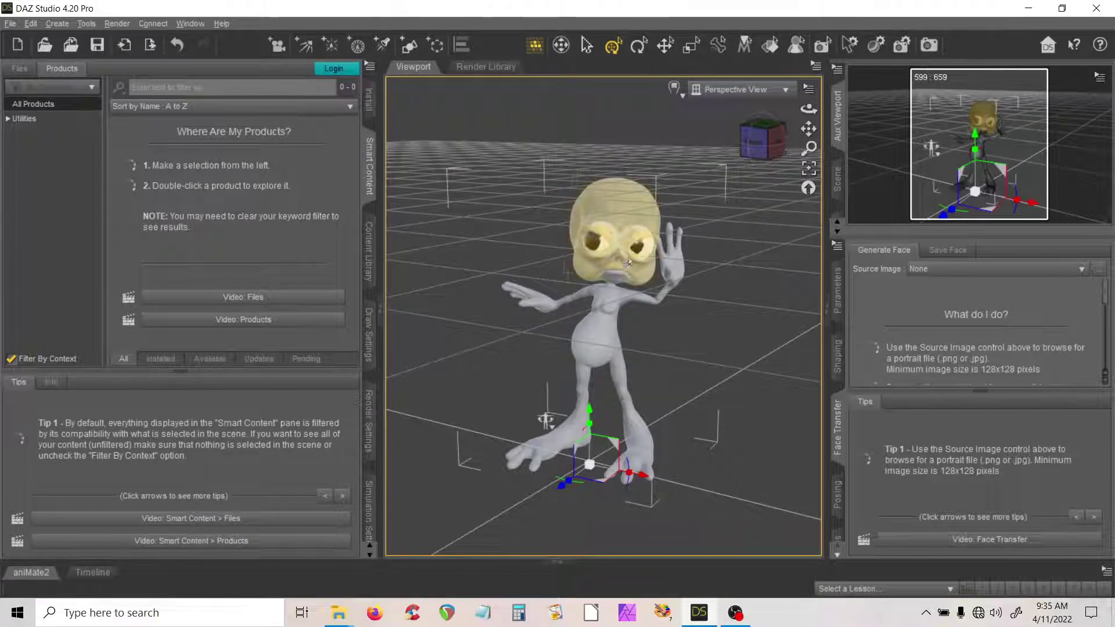
key(Delete)
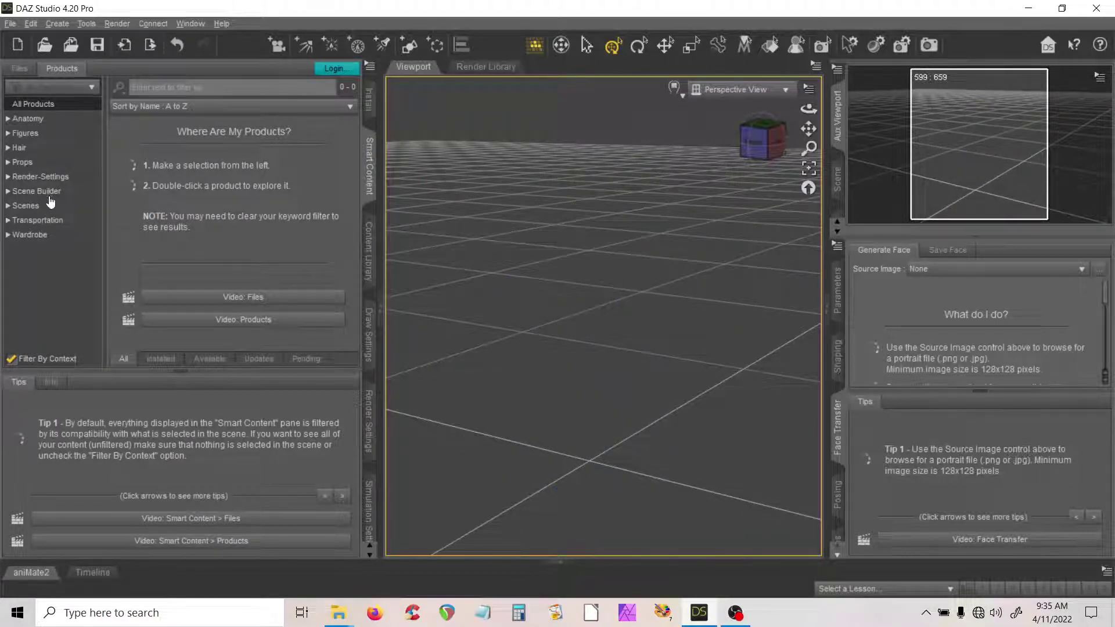
click(9, 133)
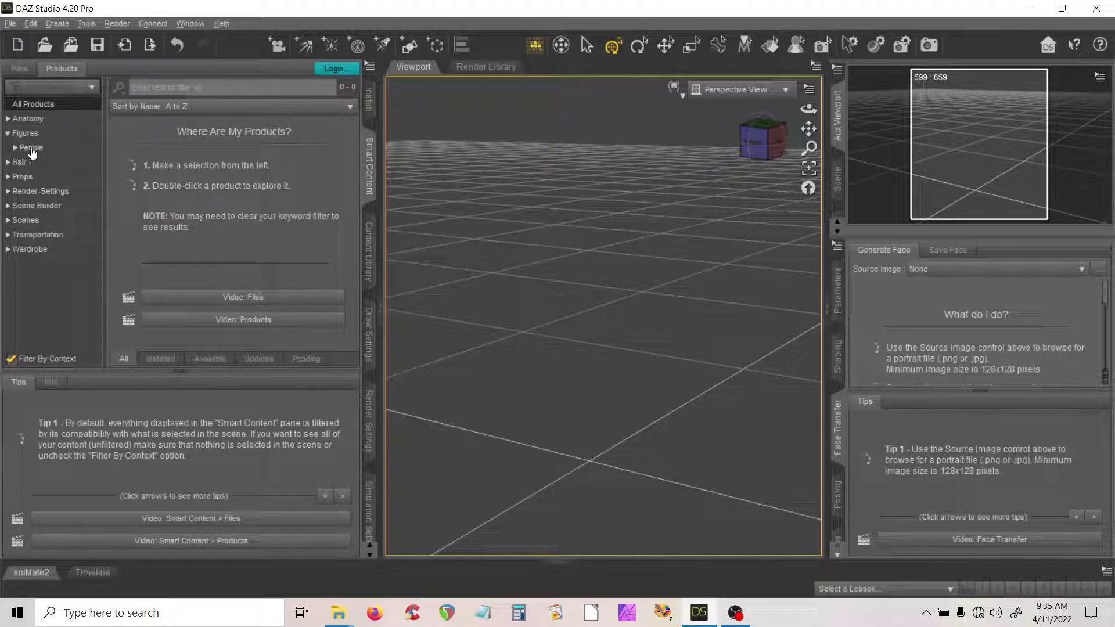
click(31, 145)
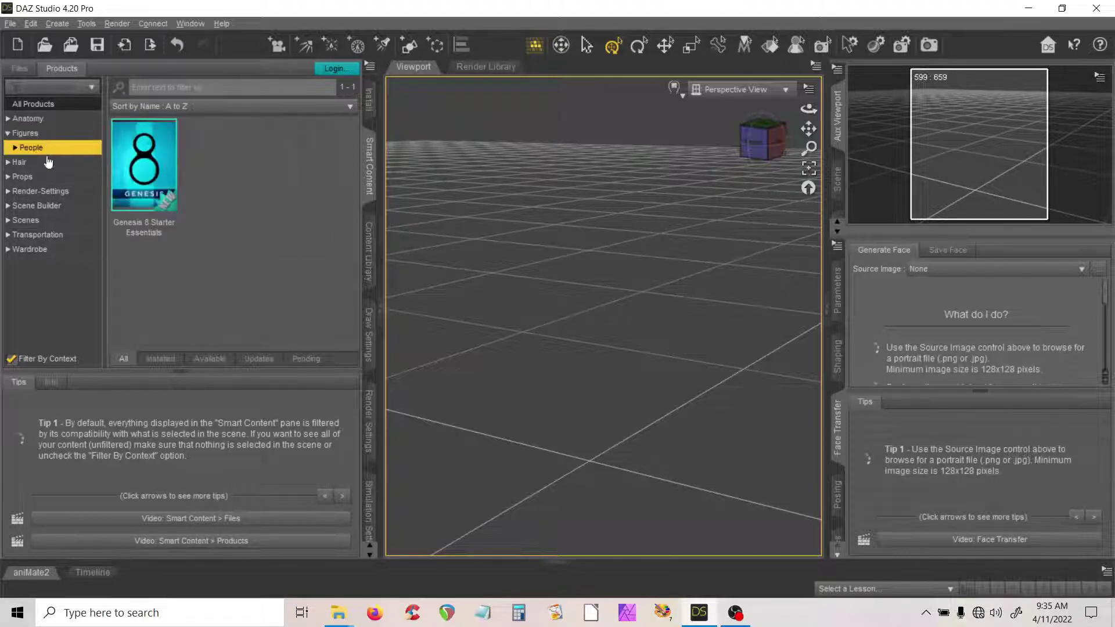
click(15, 148)
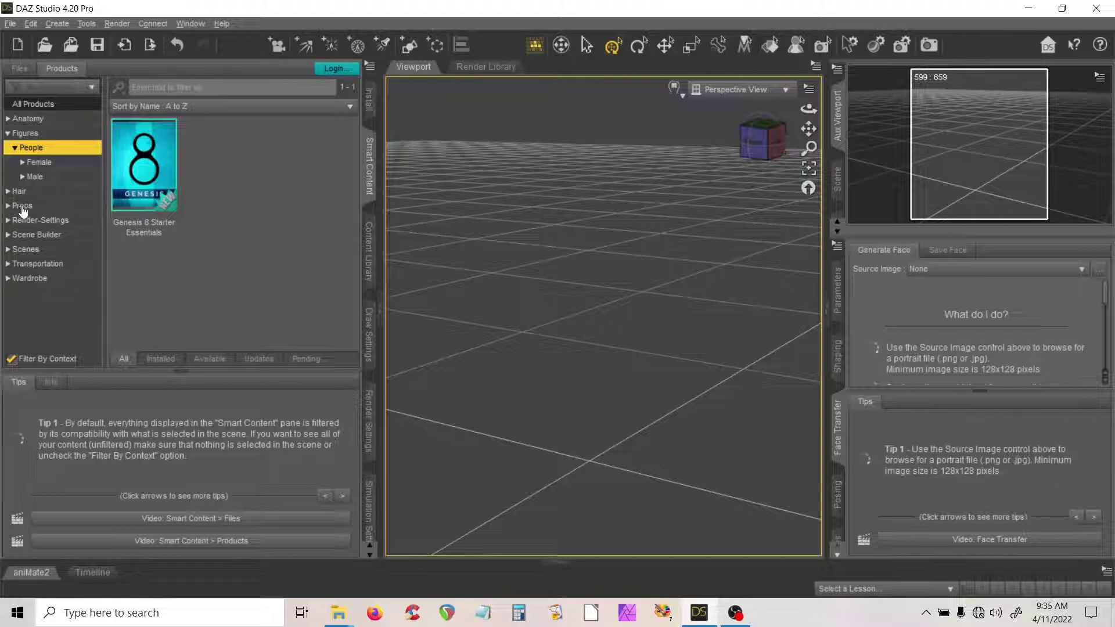
click(22, 206)
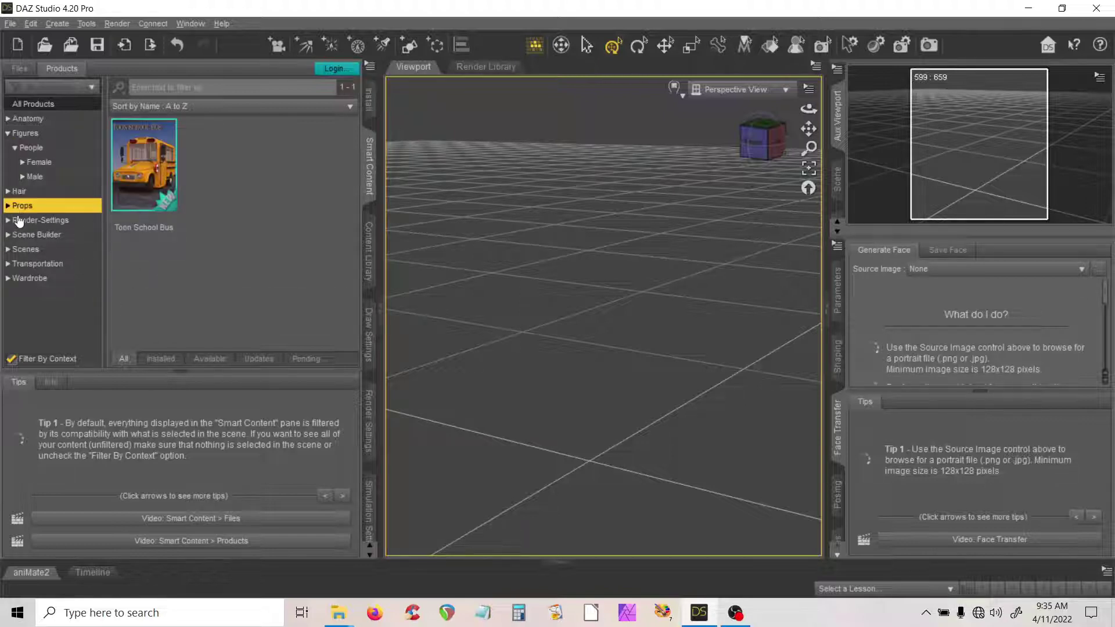
Step: Run Content Database Maintenance with Process Metadata Queue and Re-Import Metadata enabled, importing metadata for all products and user data
click(373, 67)
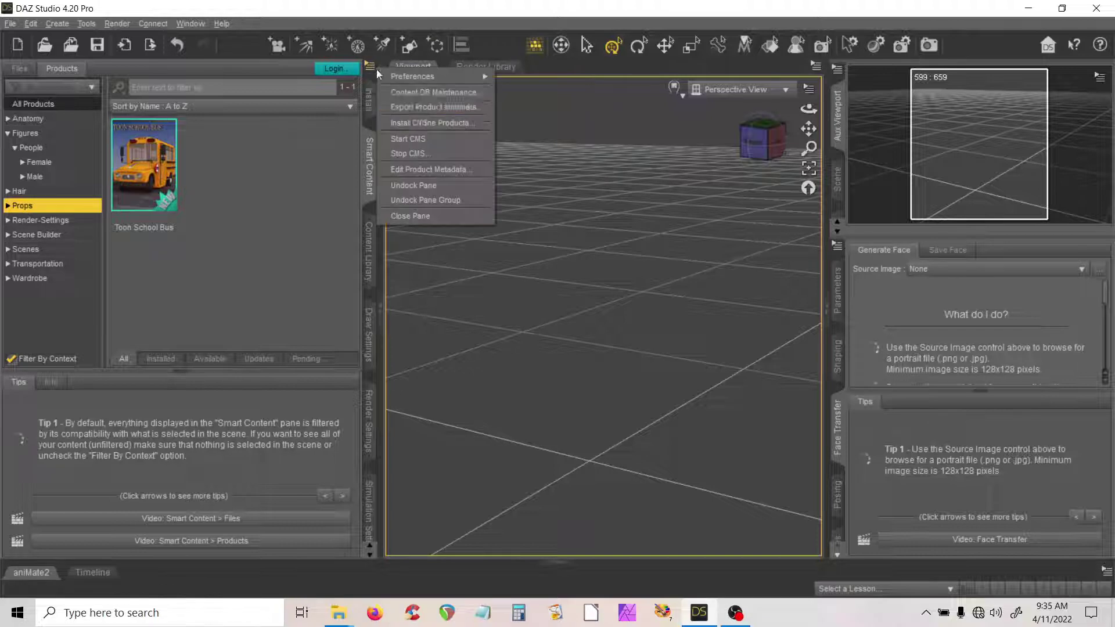
click(420, 94)
click(467, 289)
click(468, 304)
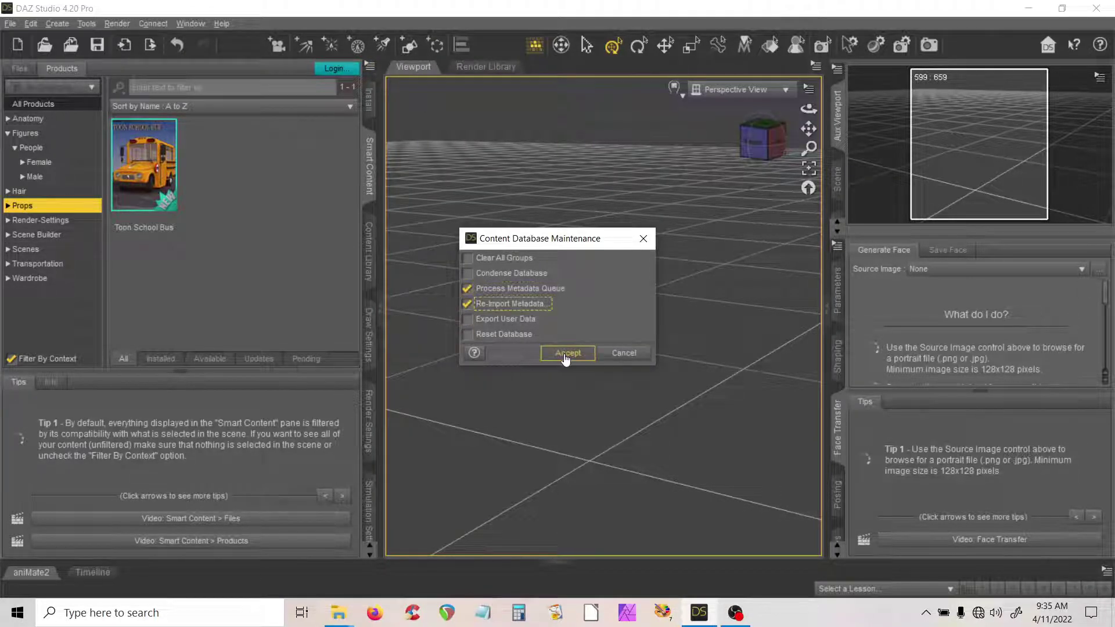
click(567, 354)
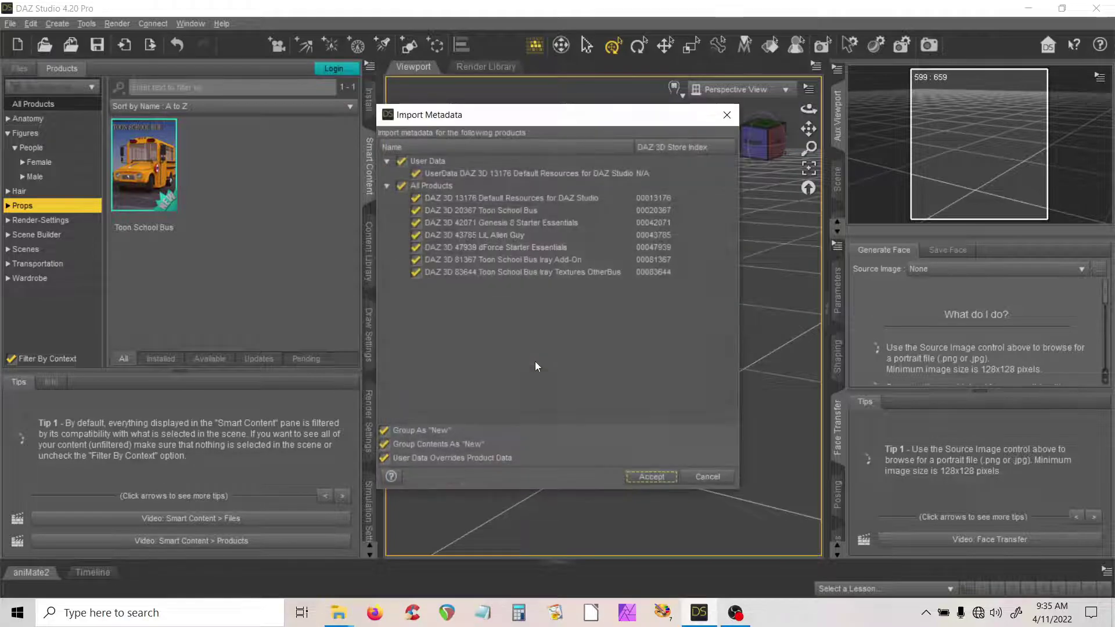
click(651, 478)
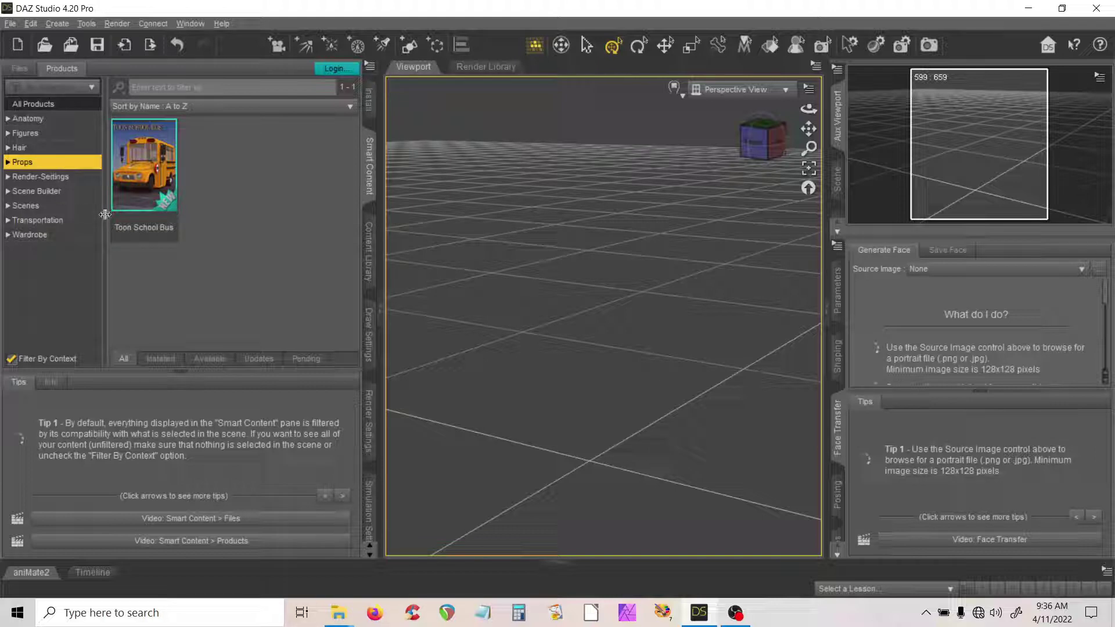
Step: Check Smart Content's Figures category and its Creatures and Land subcategories for the LiL Alien Guy product
click(23, 134)
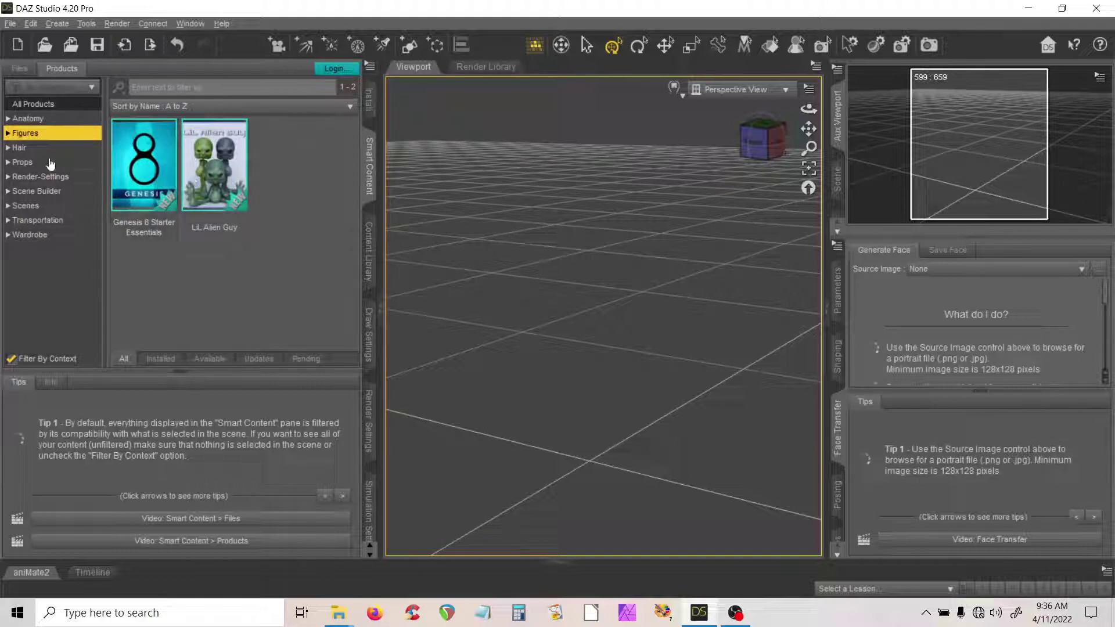
click(8, 133)
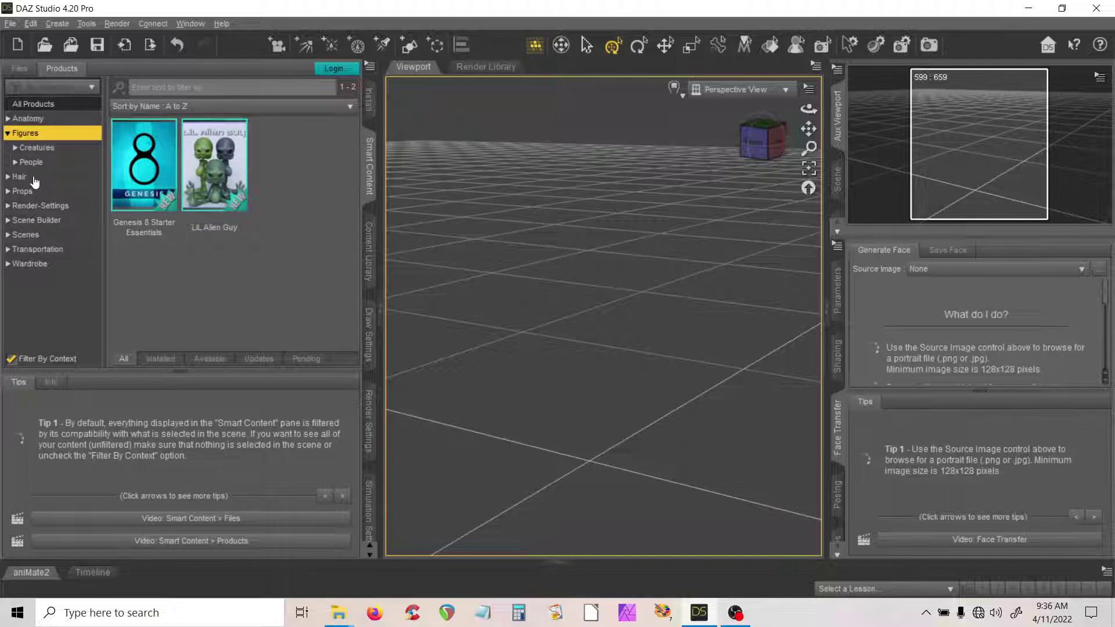
click(33, 148)
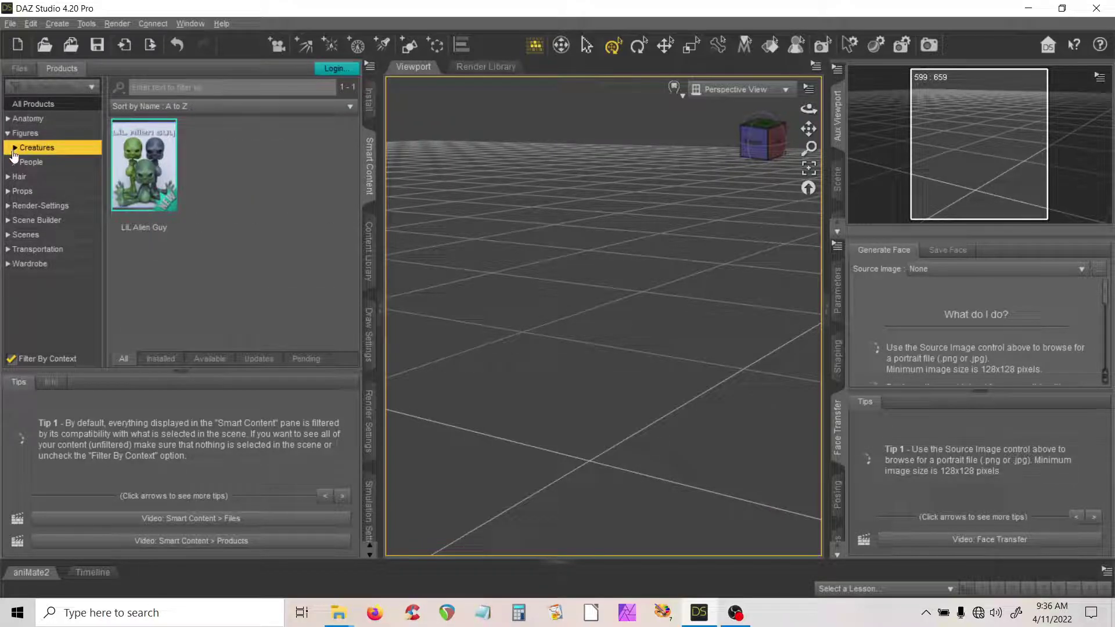
click(15, 148)
click(38, 165)
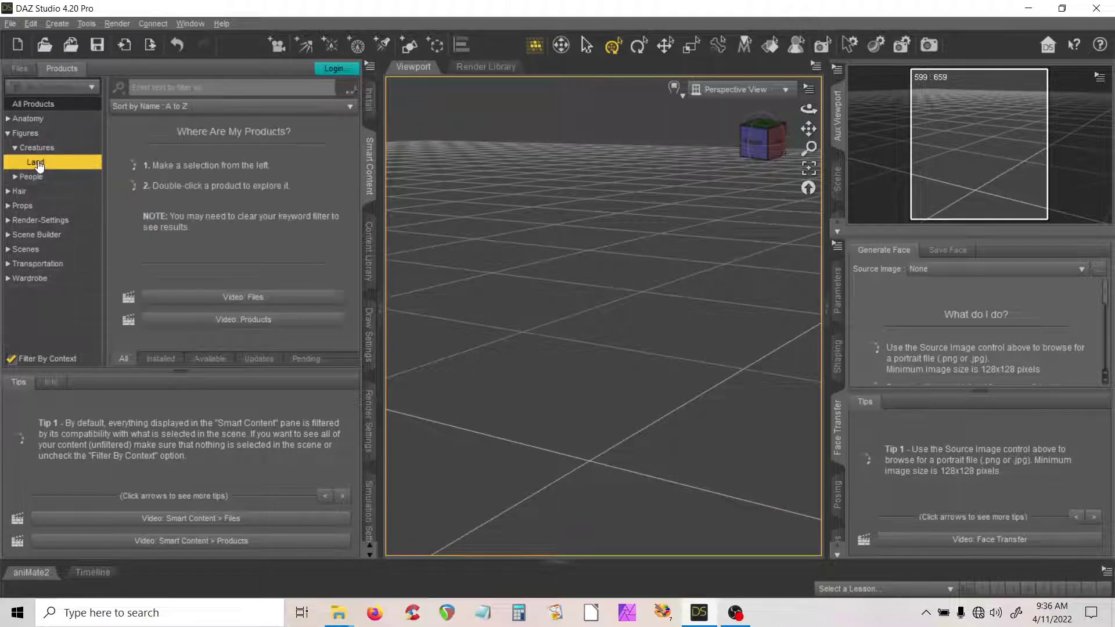
click(31, 149)
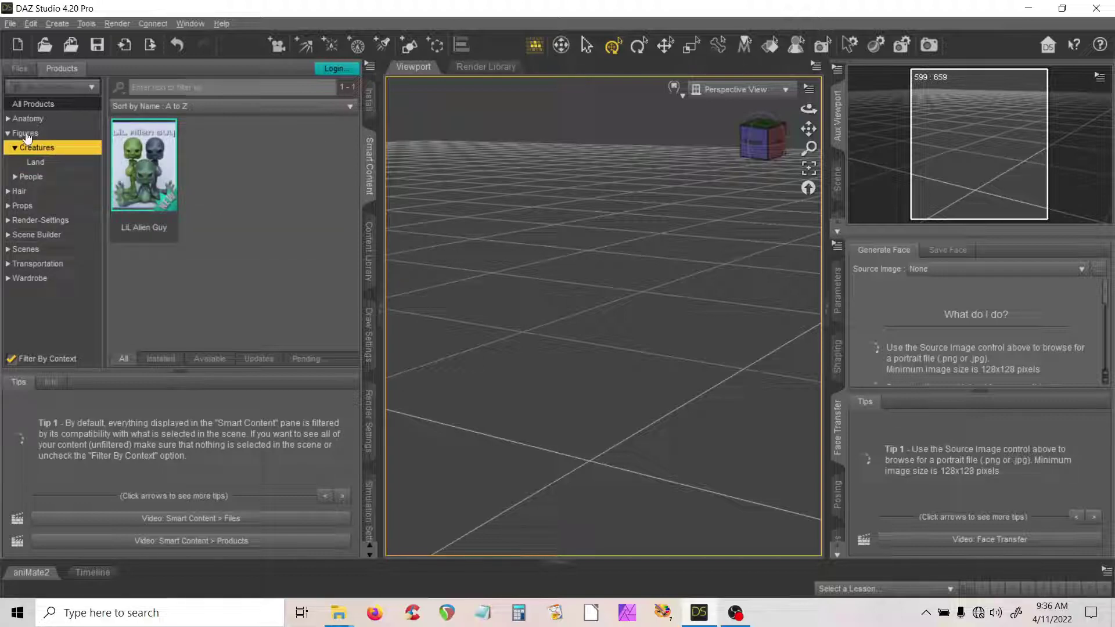
Step: Open the LiL Alien Guy product from Figures > Creatures > Land and load its figure into the scene
click(35, 163)
double_click(138, 177)
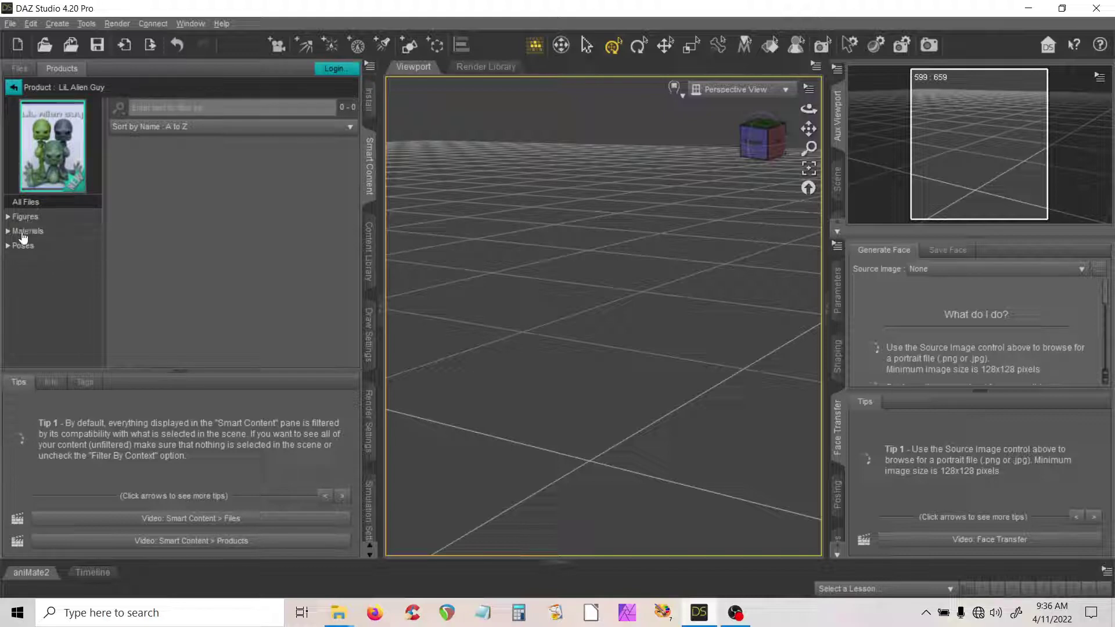
click(15, 88)
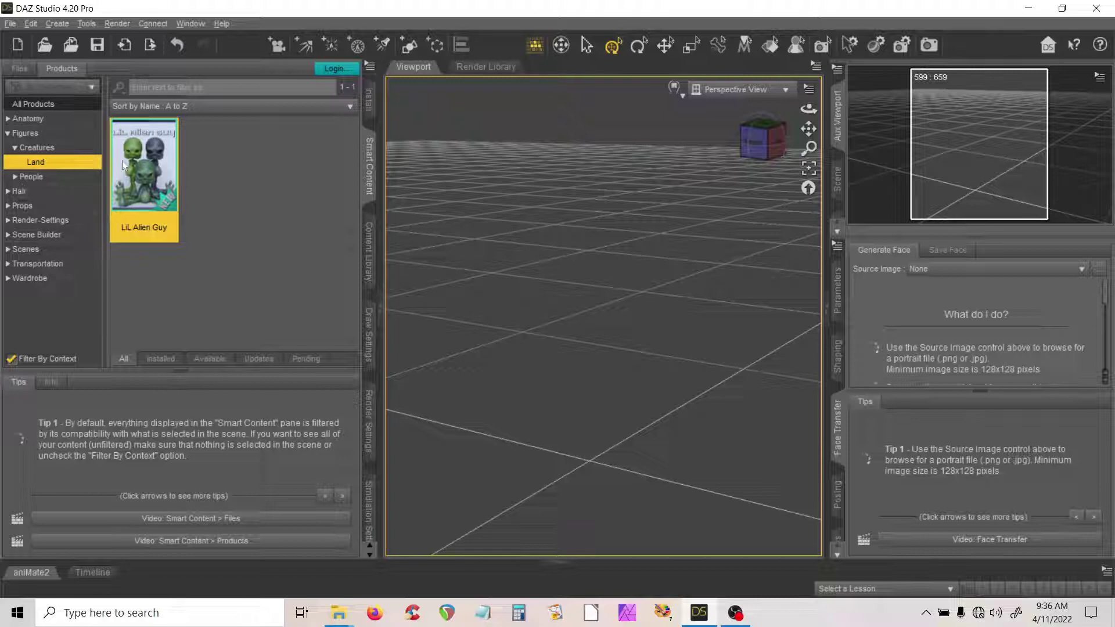
click(137, 170)
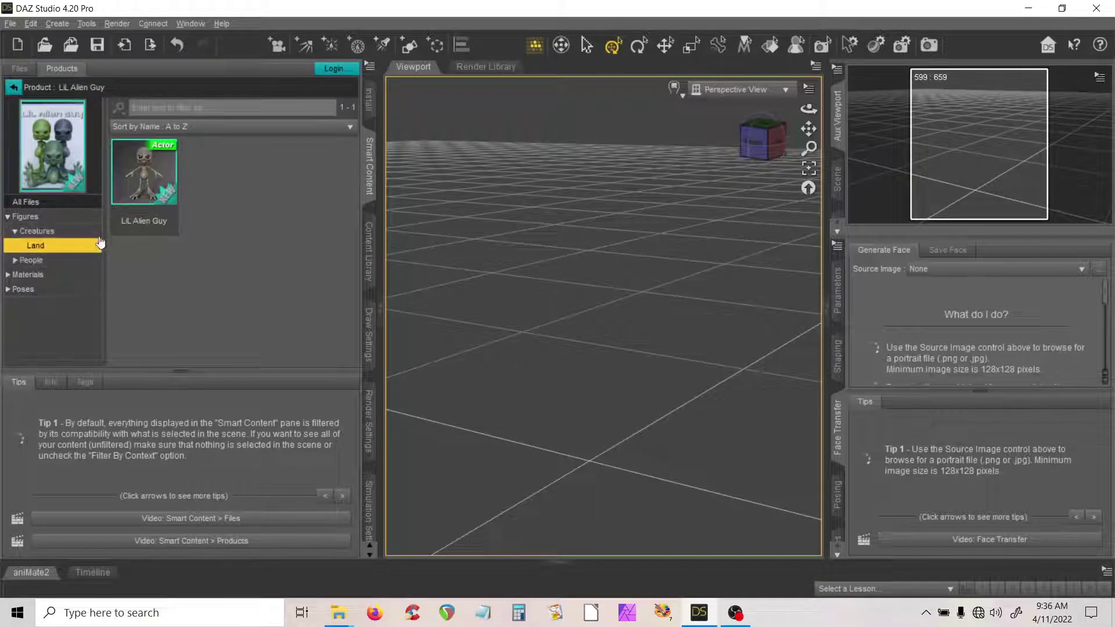
double_click(152, 171)
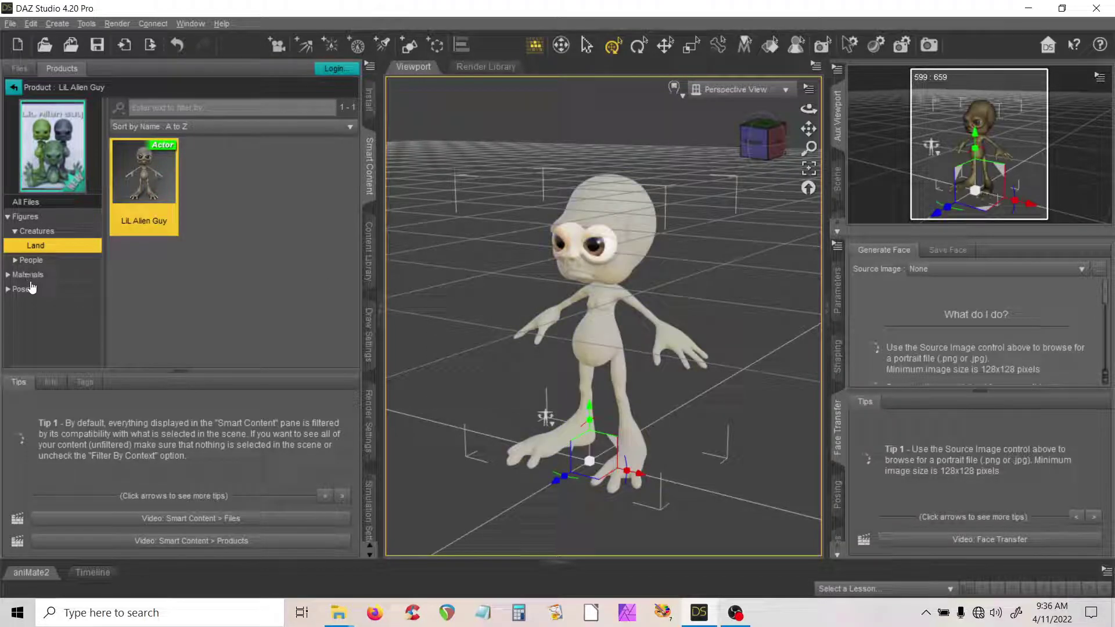
Step: Apply the Dilated Green Alien Eyes from the product's Materials > Iray > Eyes category to the figure
click(8, 274)
click(15, 289)
click(34, 303)
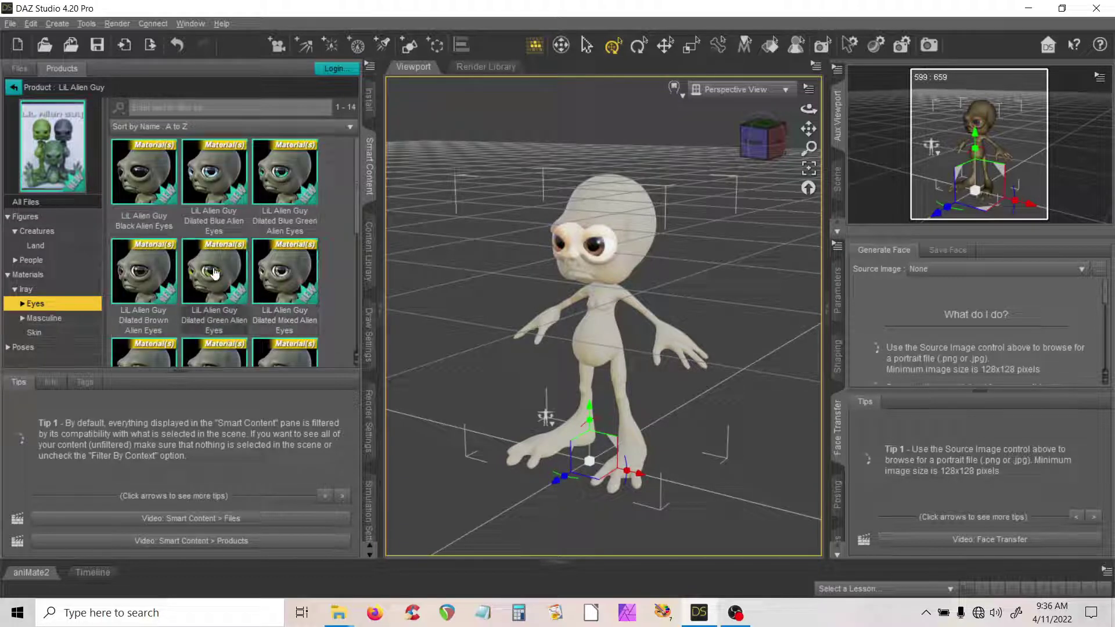
double_click(214, 273)
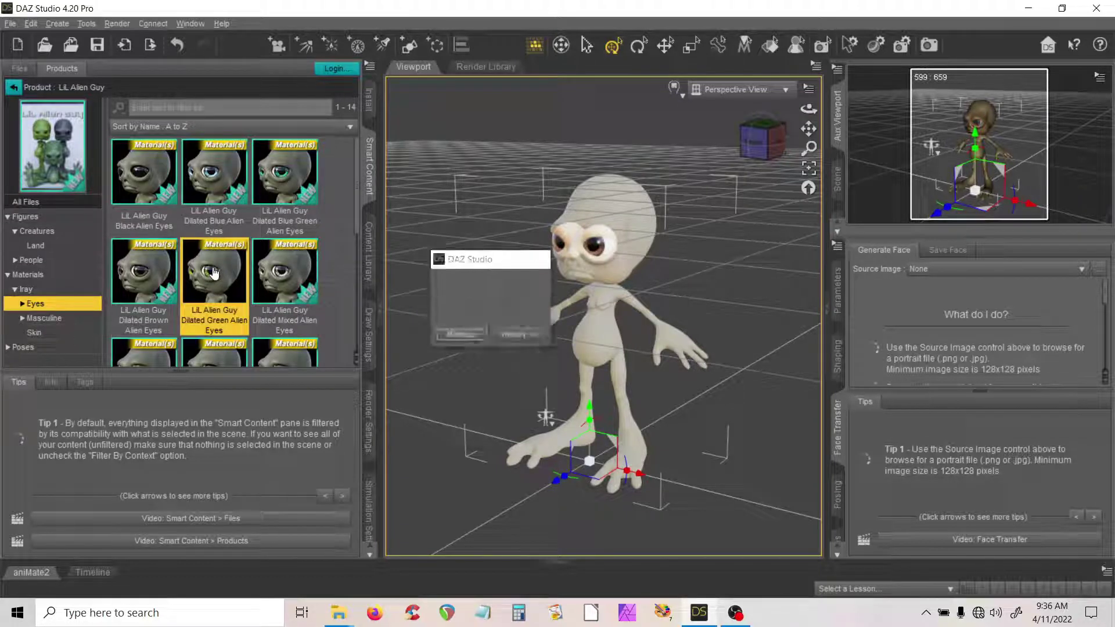
Step: Give the figure the LiL Alien Guy SSS Iray Light Green Alien skin and the LiL Alien Guy Sit pose
click(34, 333)
scroll(262, 280, down, 2)
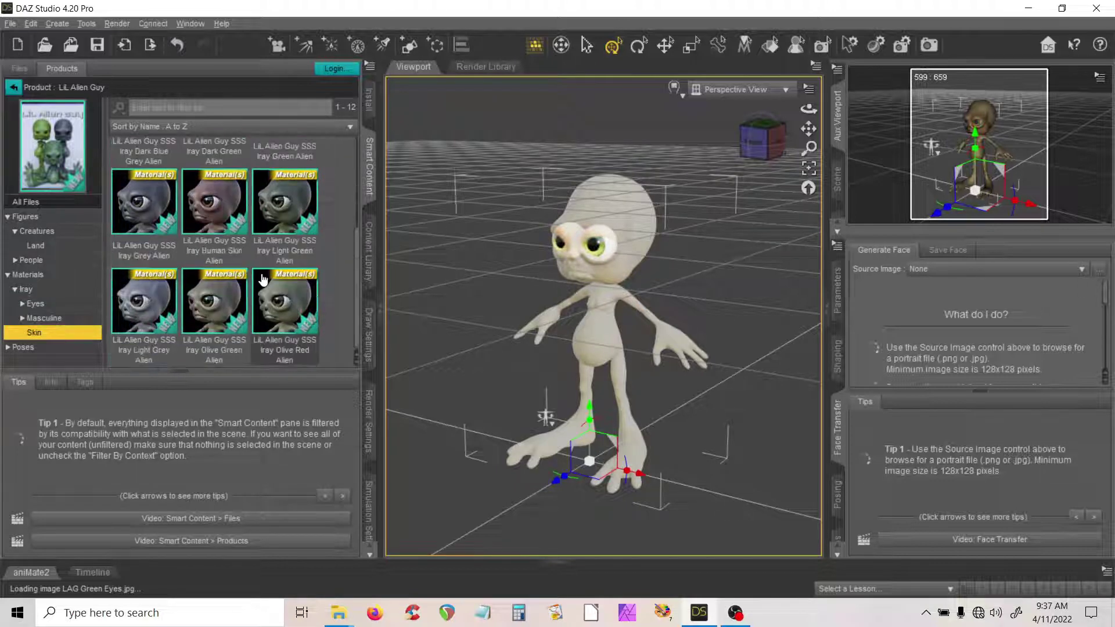
double_click(265, 215)
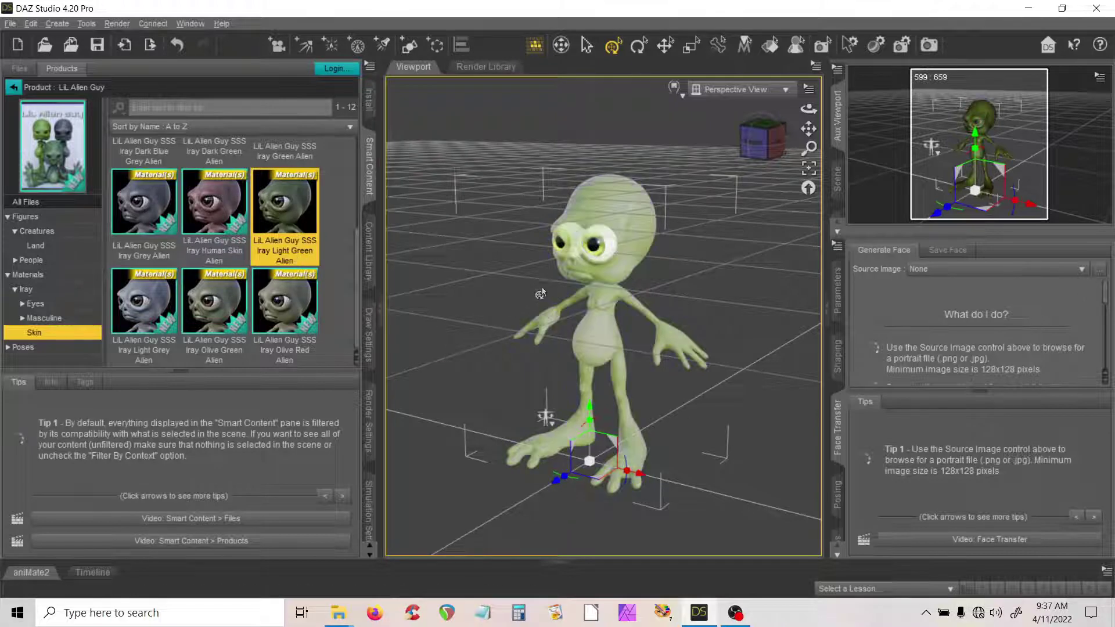
click(24, 348)
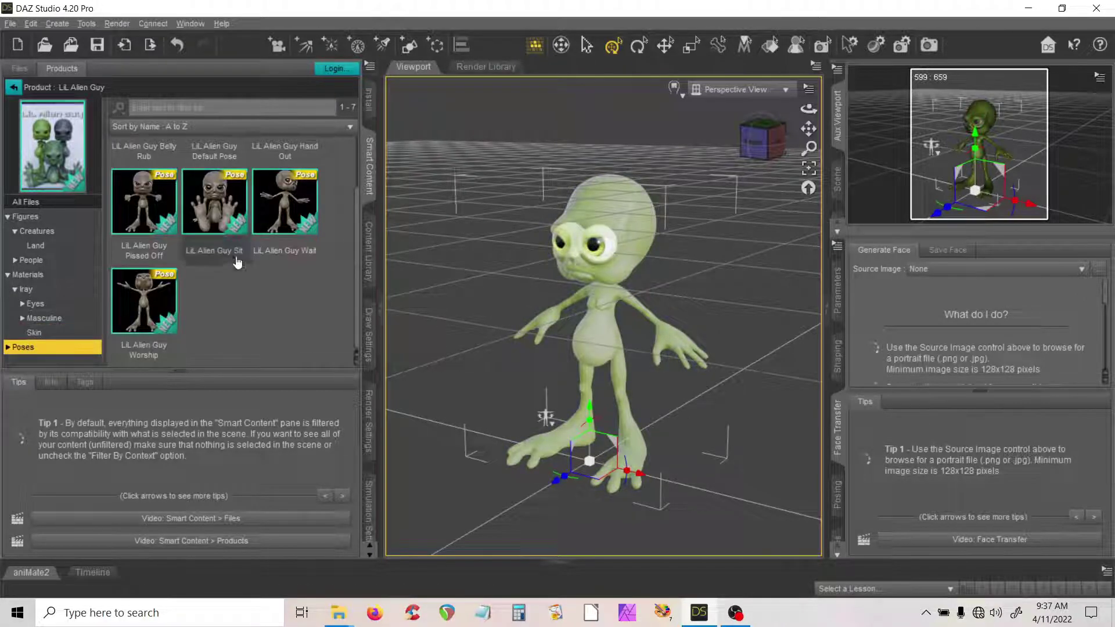
double_click(214, 208)
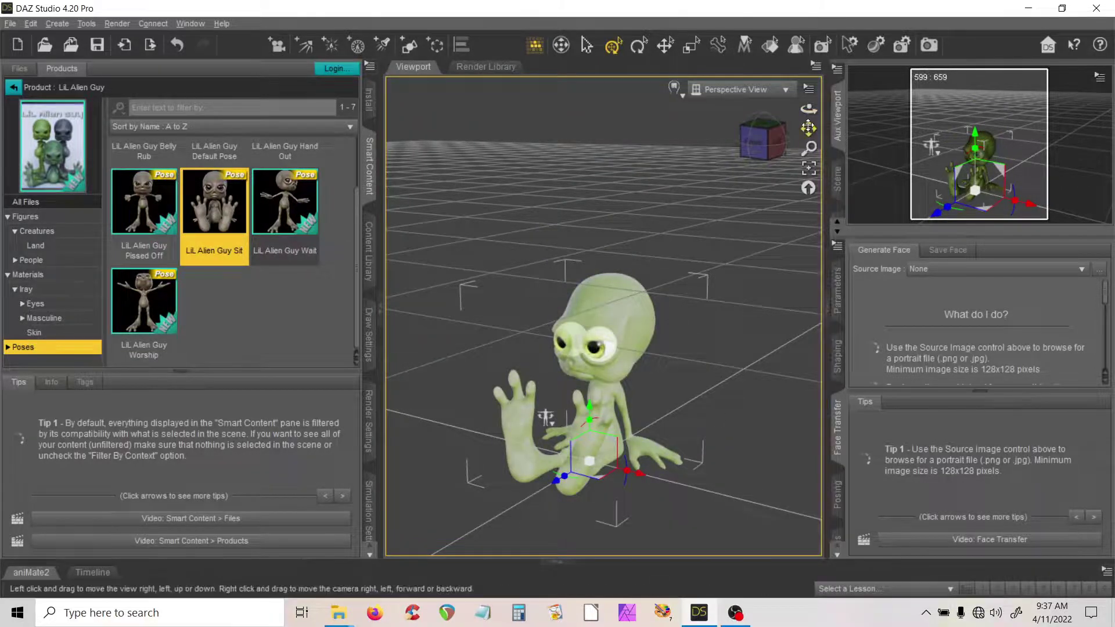
Step: Examine the seated alien's pose, light green skin and eyes, ending with a close-up of the face
drag(809, 128, 807, 47)
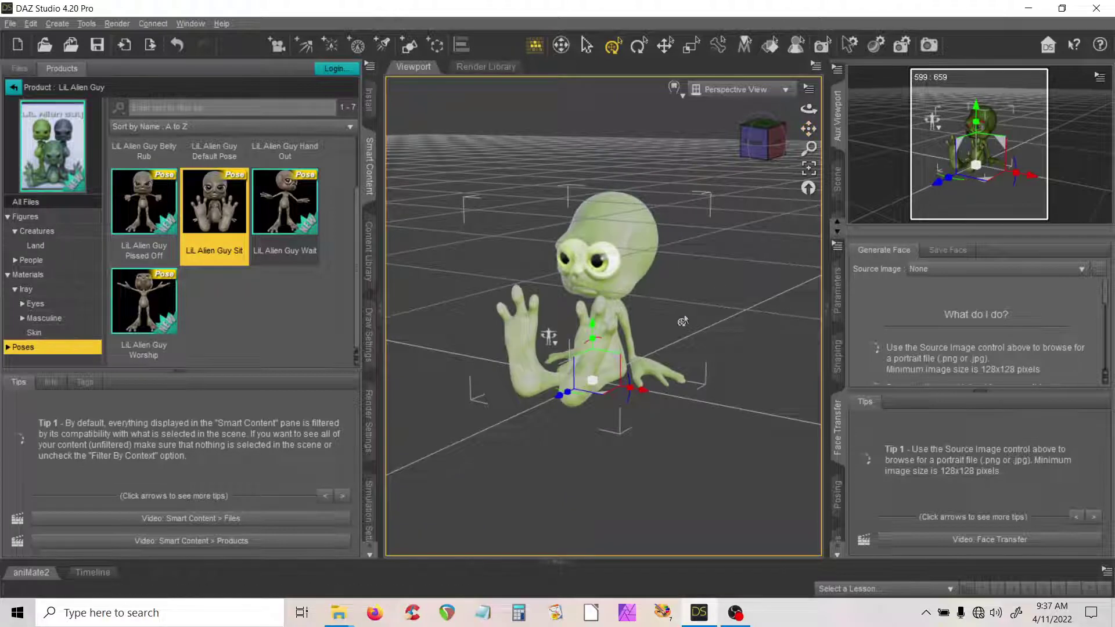
scroll(684, 326, up, 2)
scroll(684, 327, up, 4)
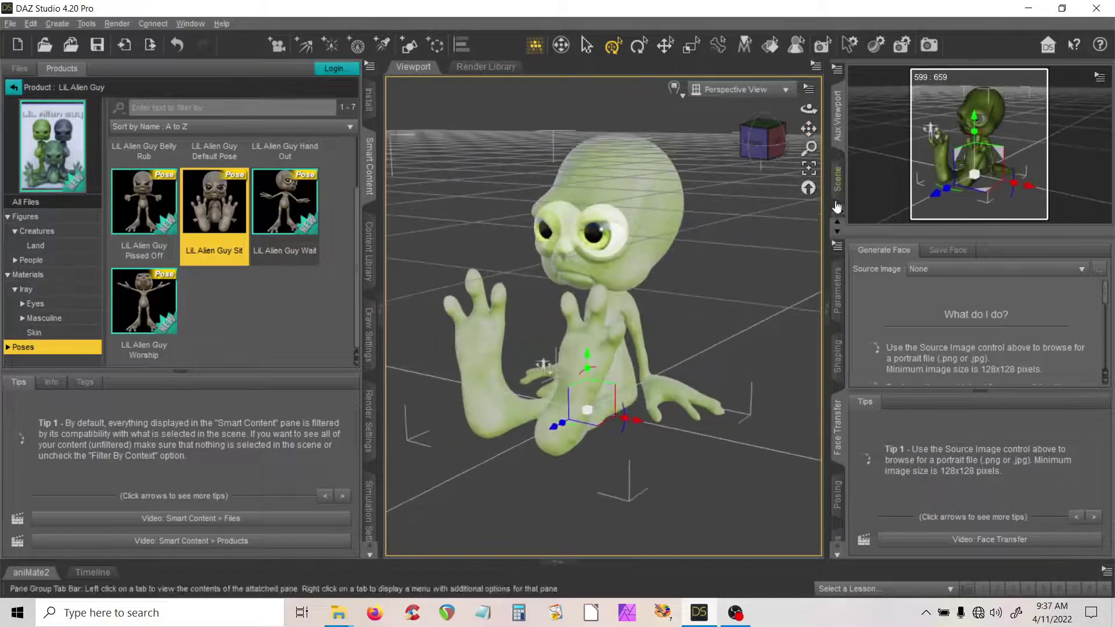
drag(807, 130, 791, 164)
scroll(759, 284, up, 2)
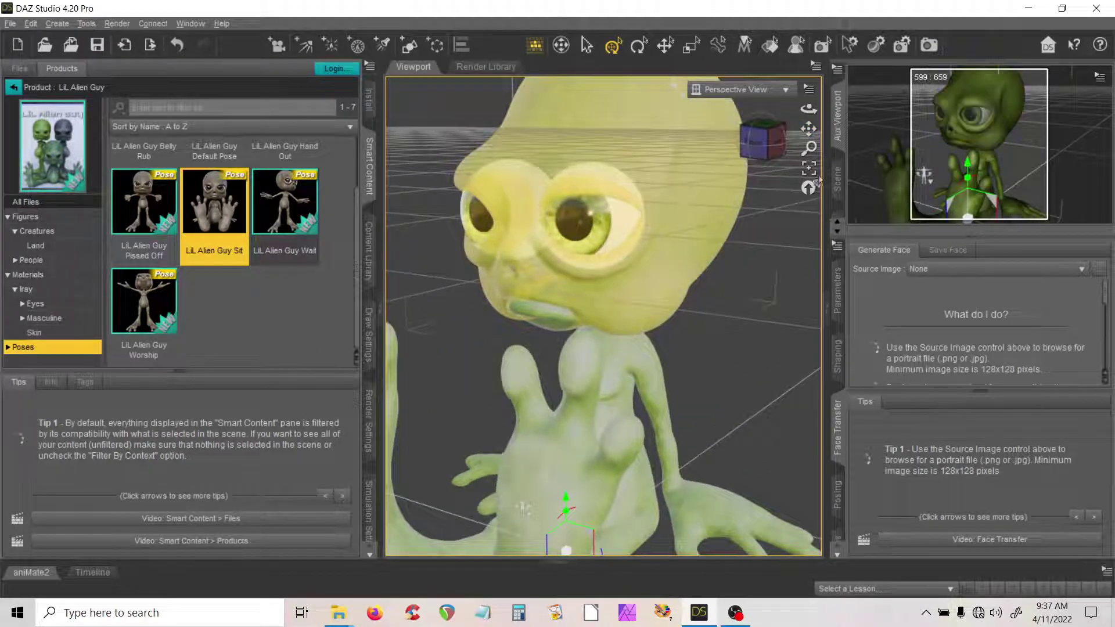
drag(808, 128, 835, 123)
scroll(754, 206, up, 3)
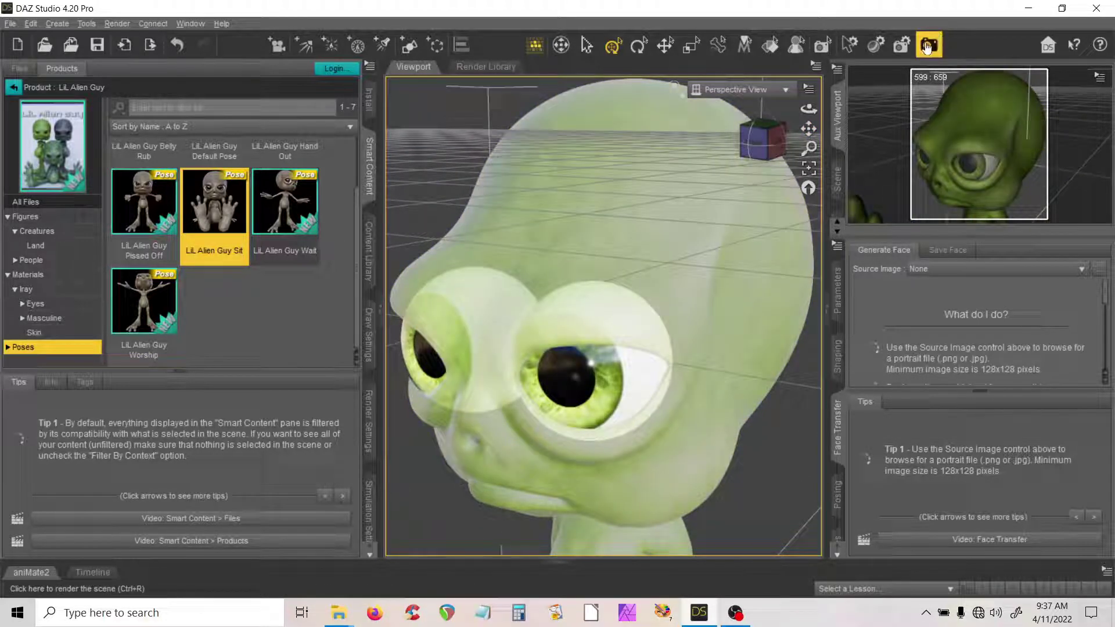
Step: Set the render dimension preset to HD / 720p (16:9, 1280 x 720), then render the alien and maximize the render window
click(902, 45)
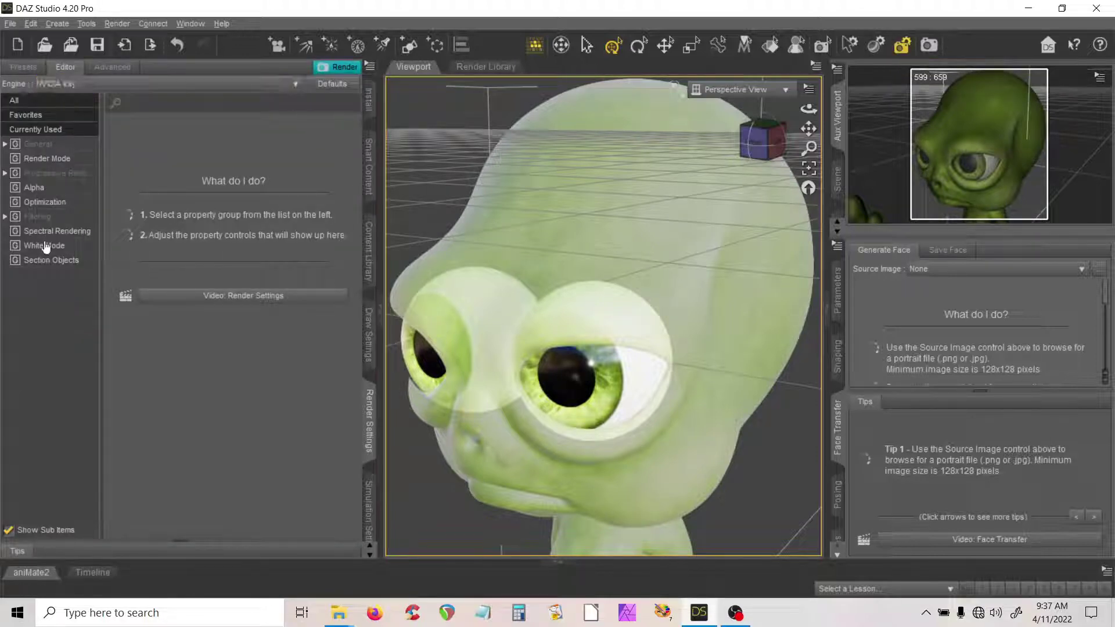
click(50, 146)
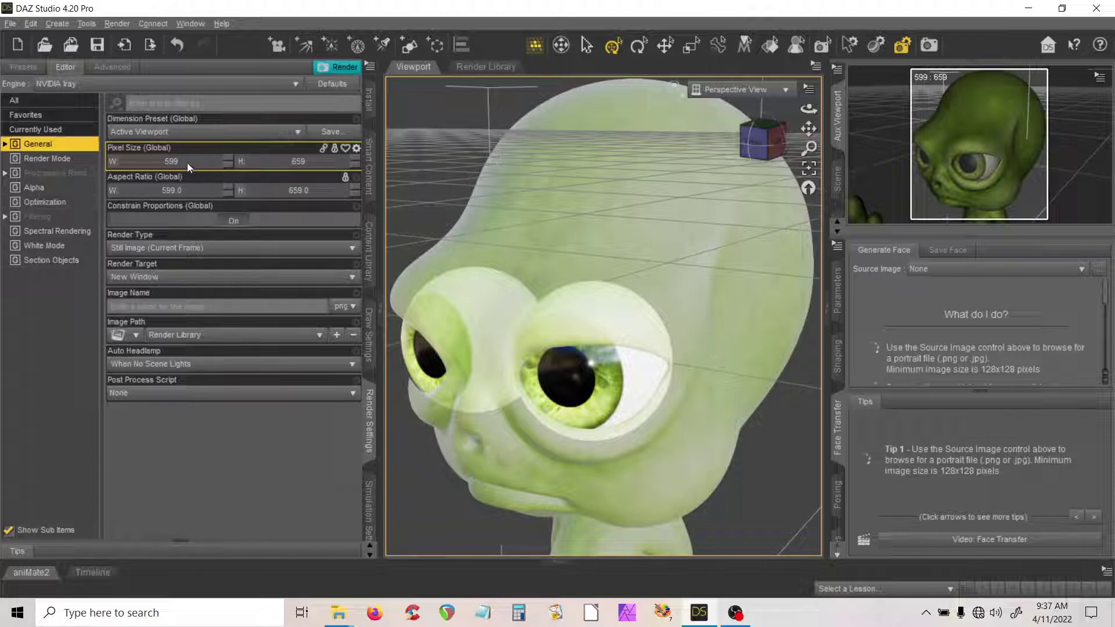
click(180, 132)
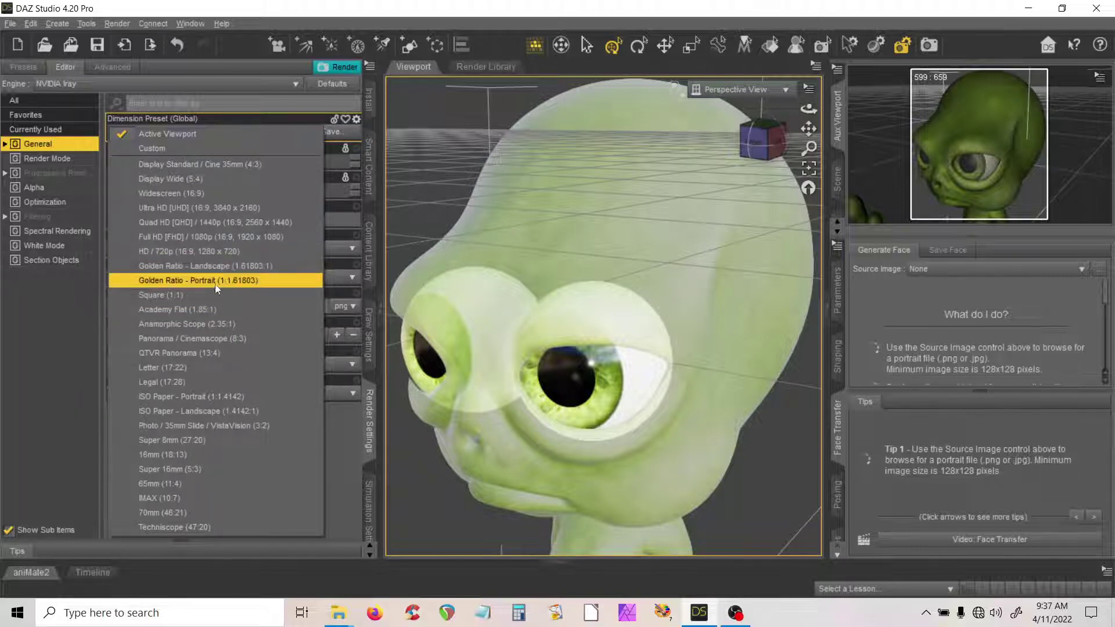
click(211, 253)
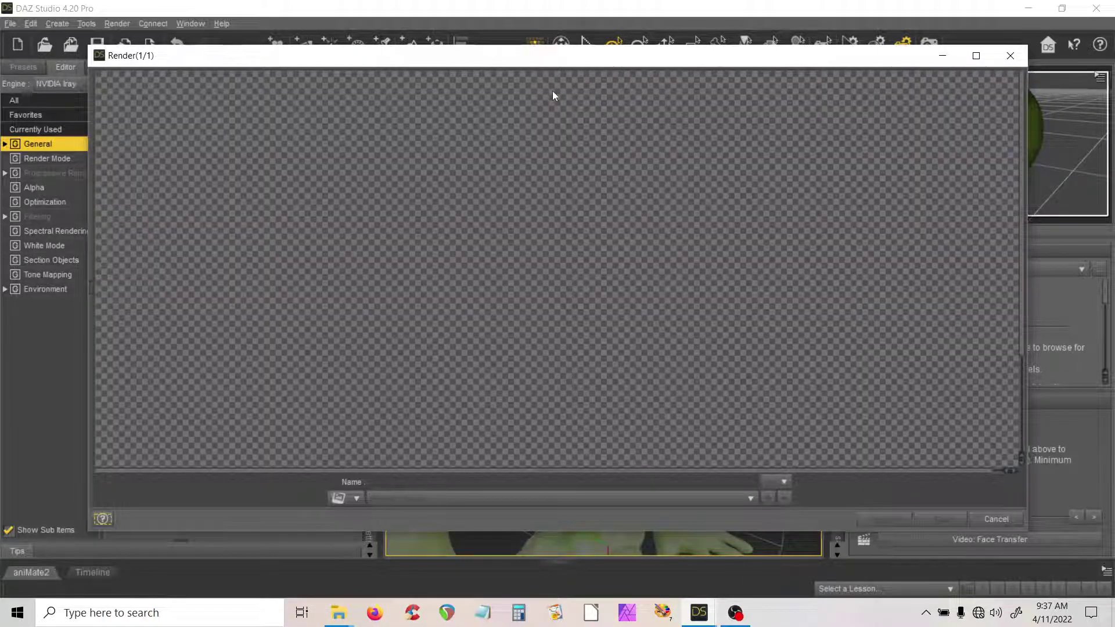
double_click(541, 55)
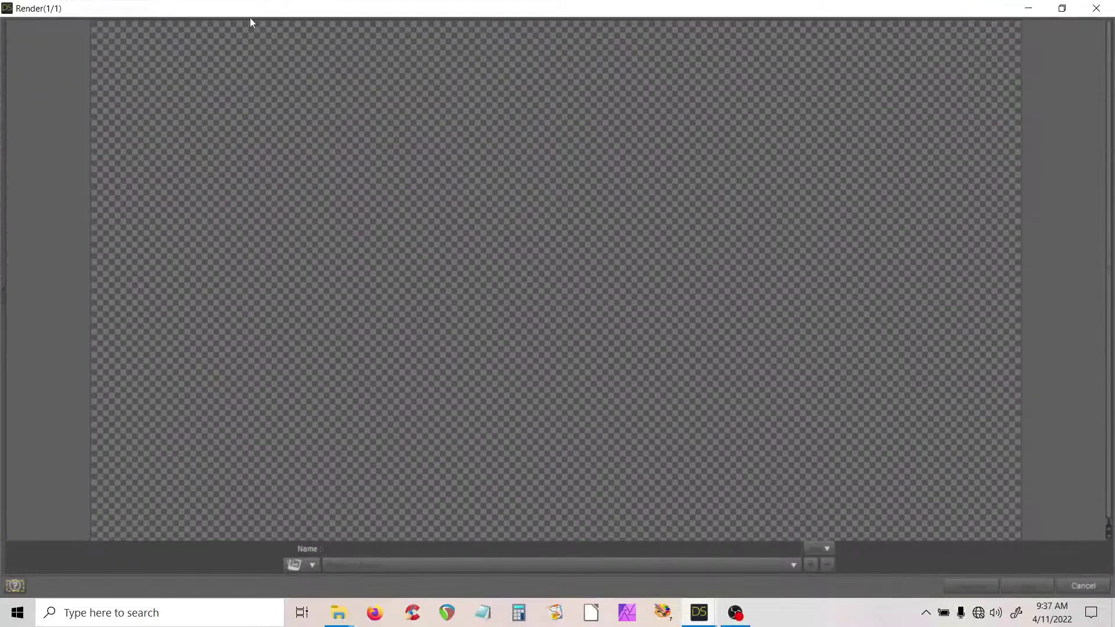